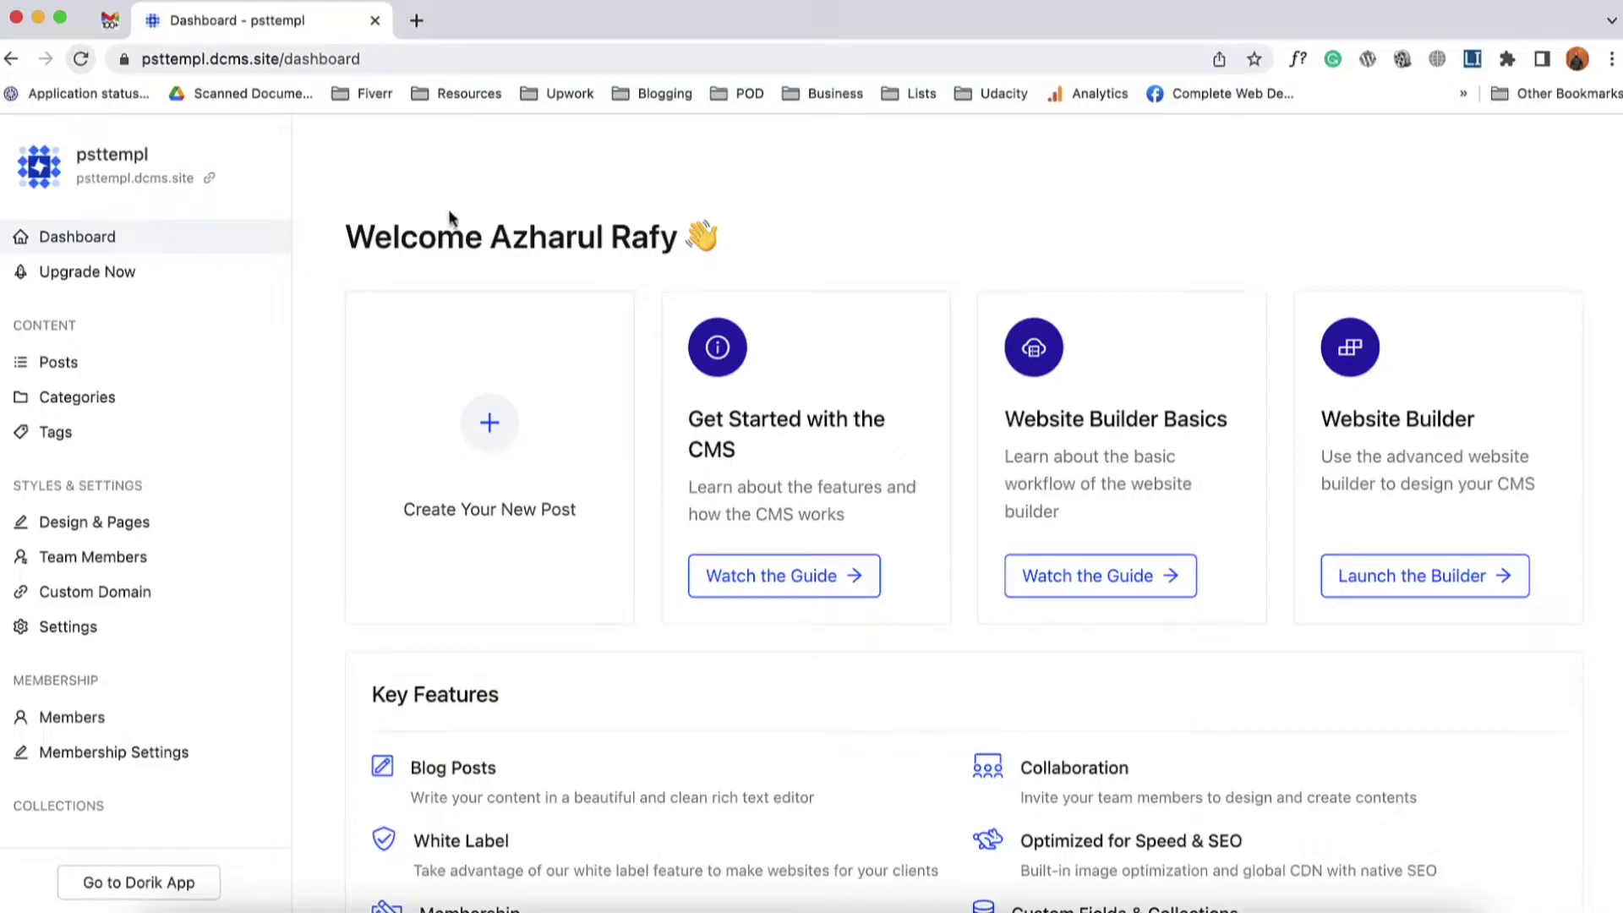
- Start a new CMS collection and keep its collection type as None
scroll(145, 820, down, 1)
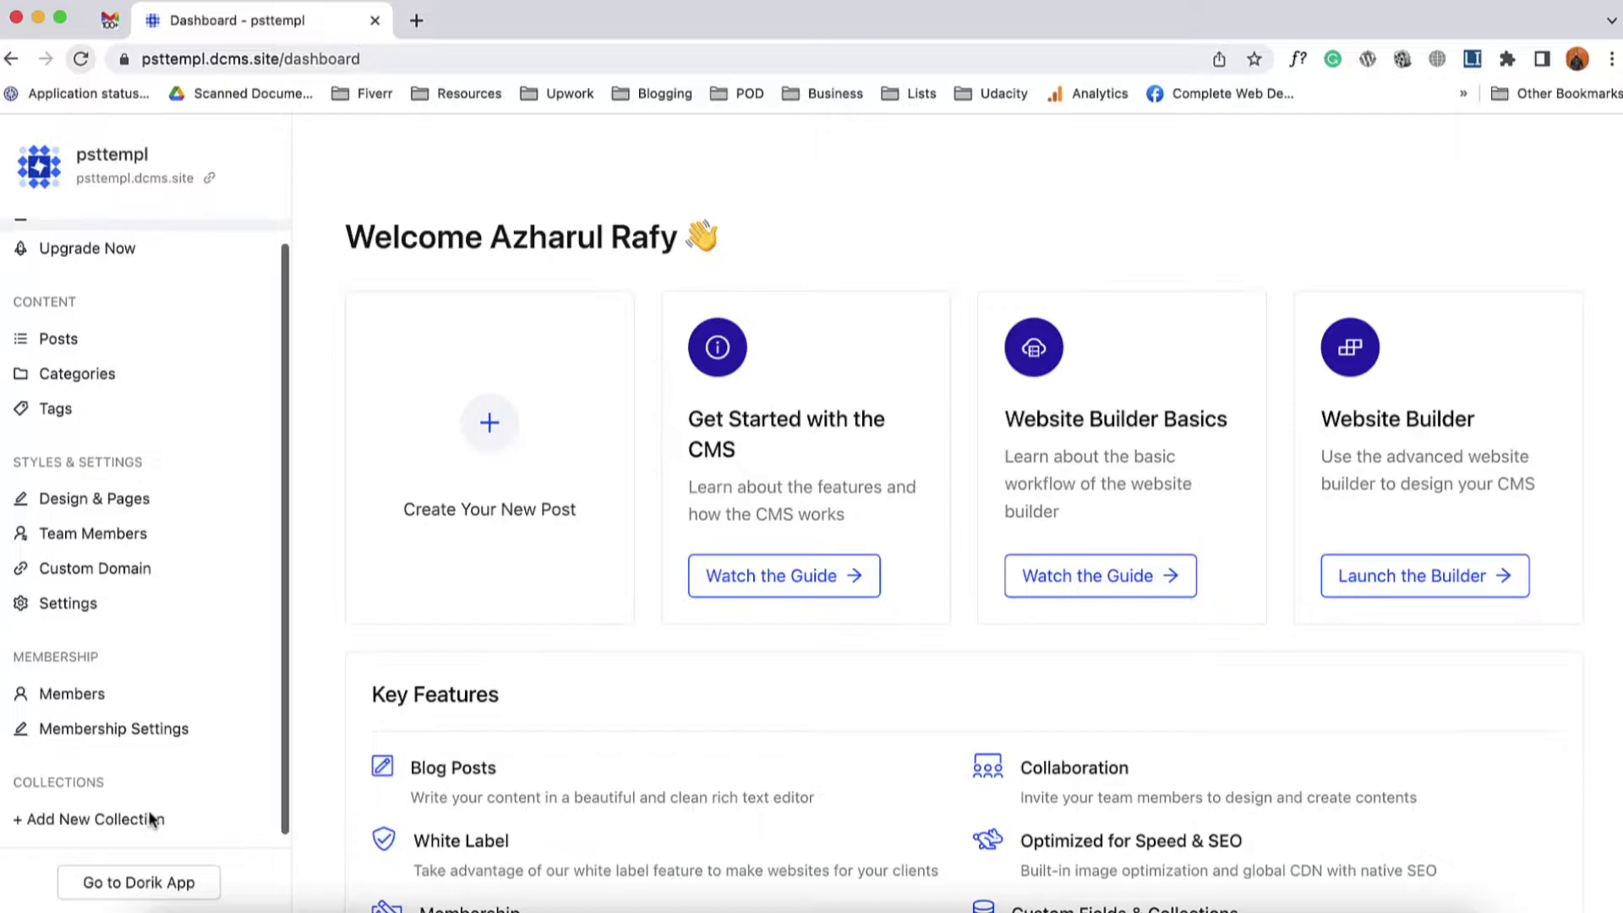
click(136, 822)
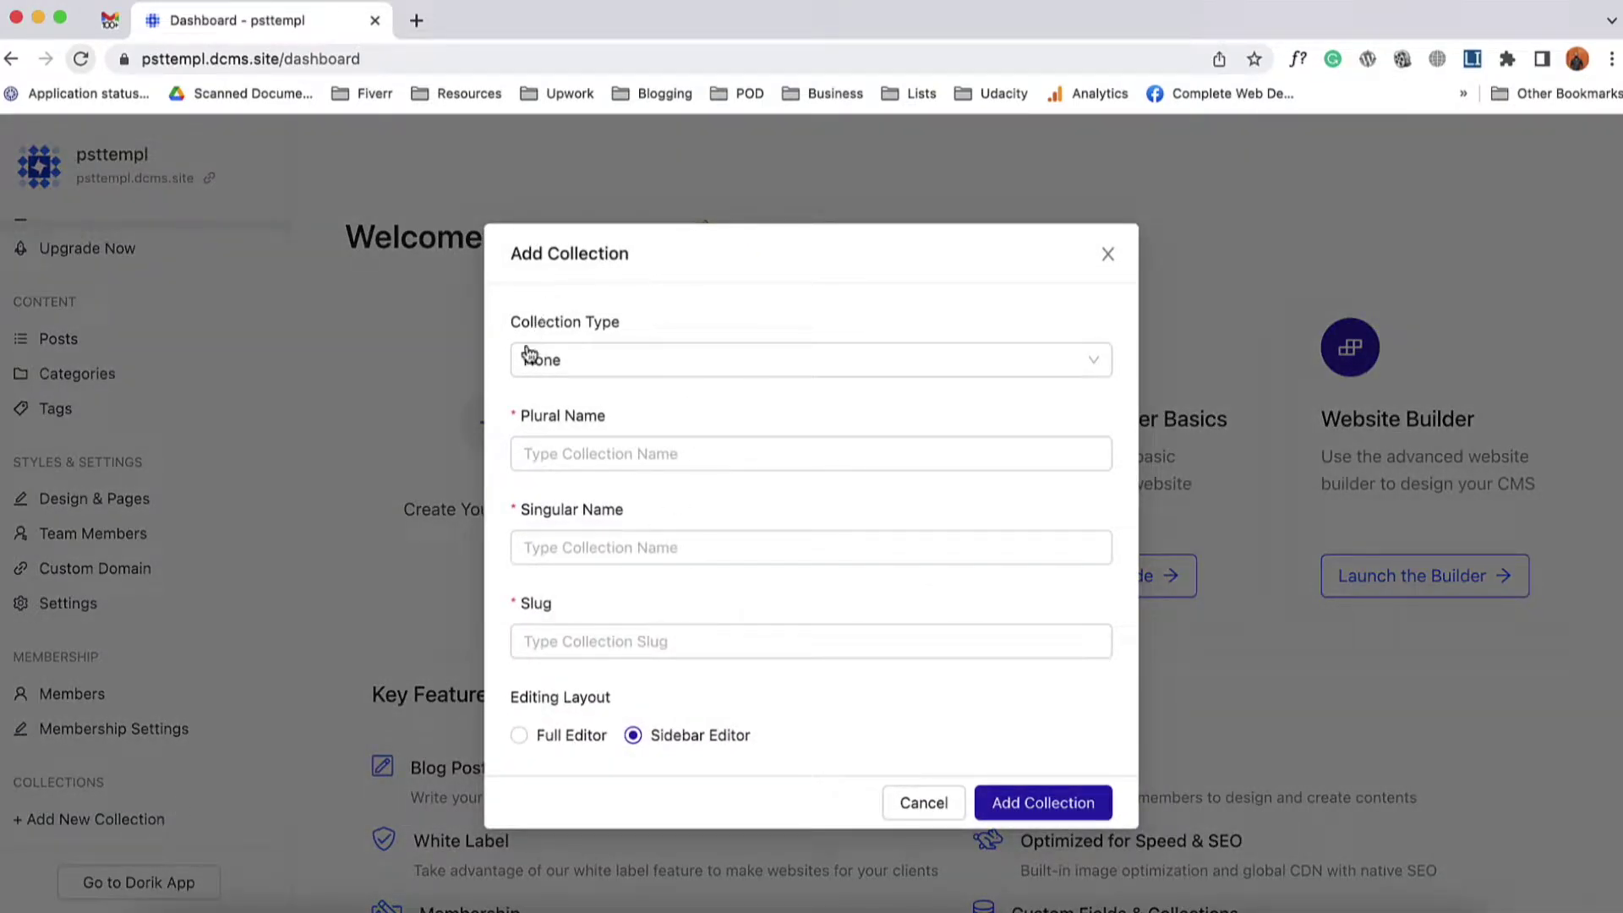
click(625, 365)
scroll(617, 442, down, 2)
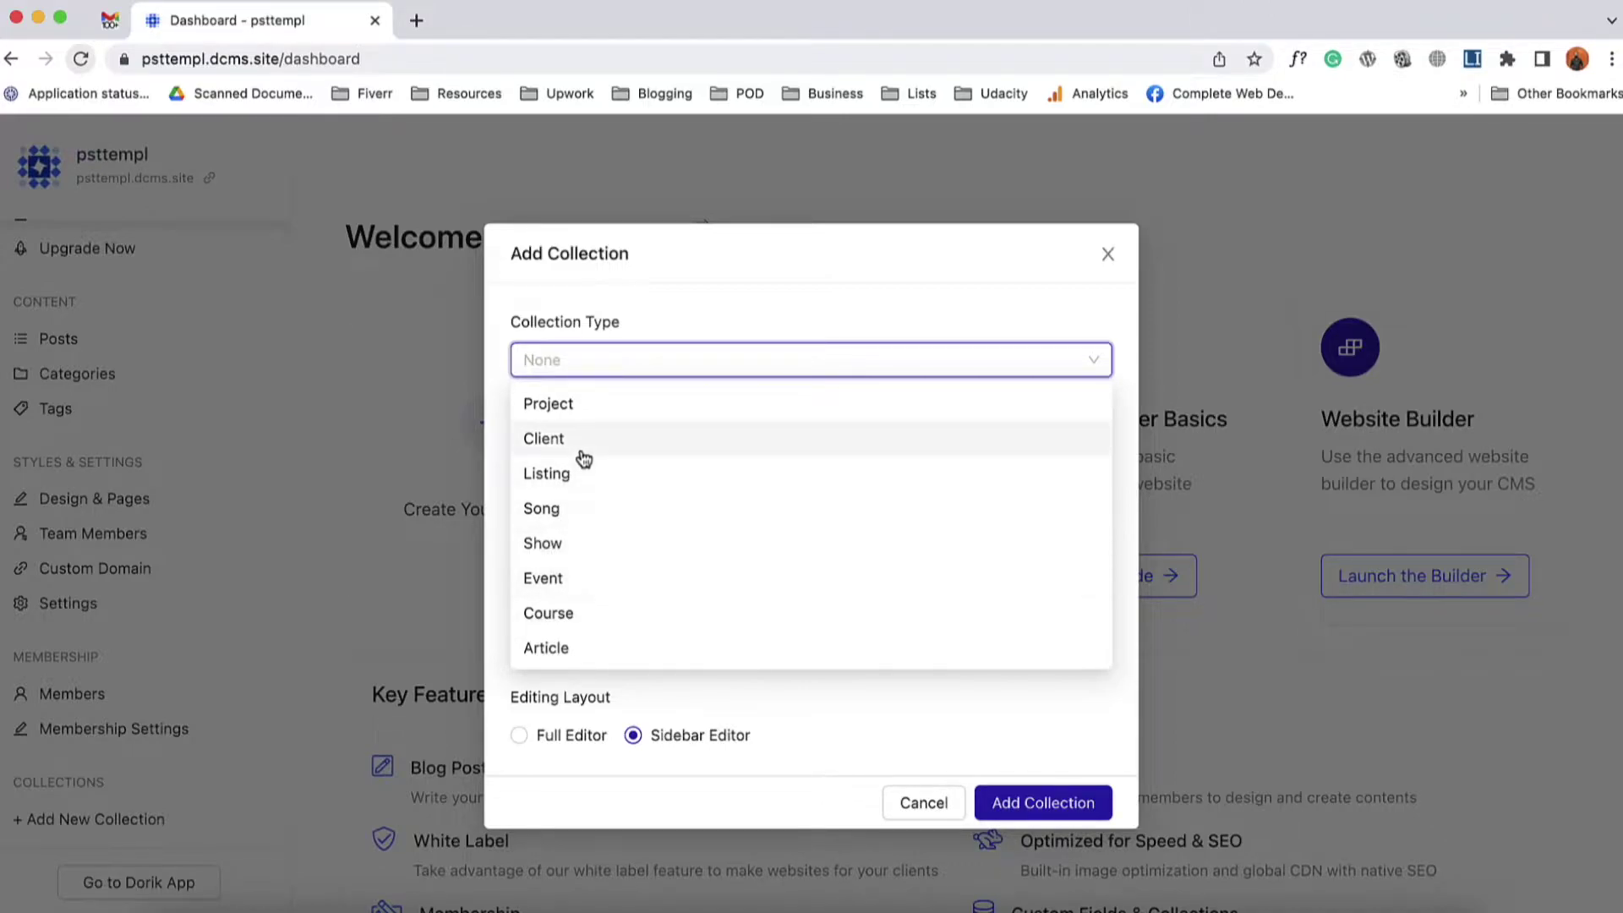
scroll(582, 461, up, 1)
scroll(583, 460, up, 1)
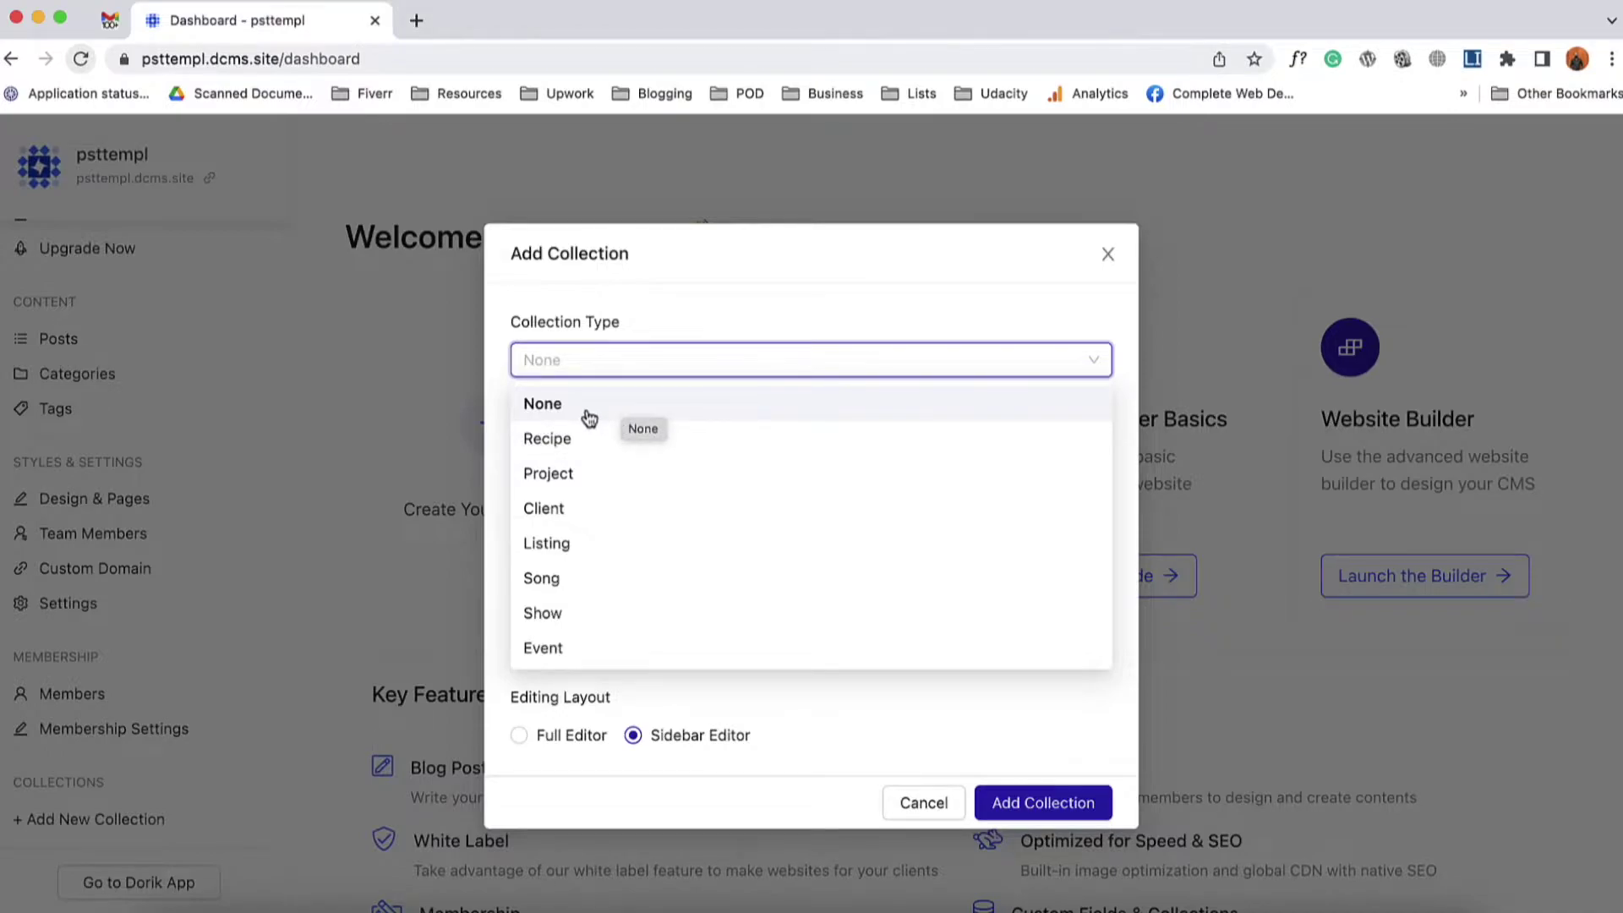
click(589, 406)
- Name the collection 'Job Posts', choose the Full Editor layout, and create it
click(601, 456)
click(637, 454)
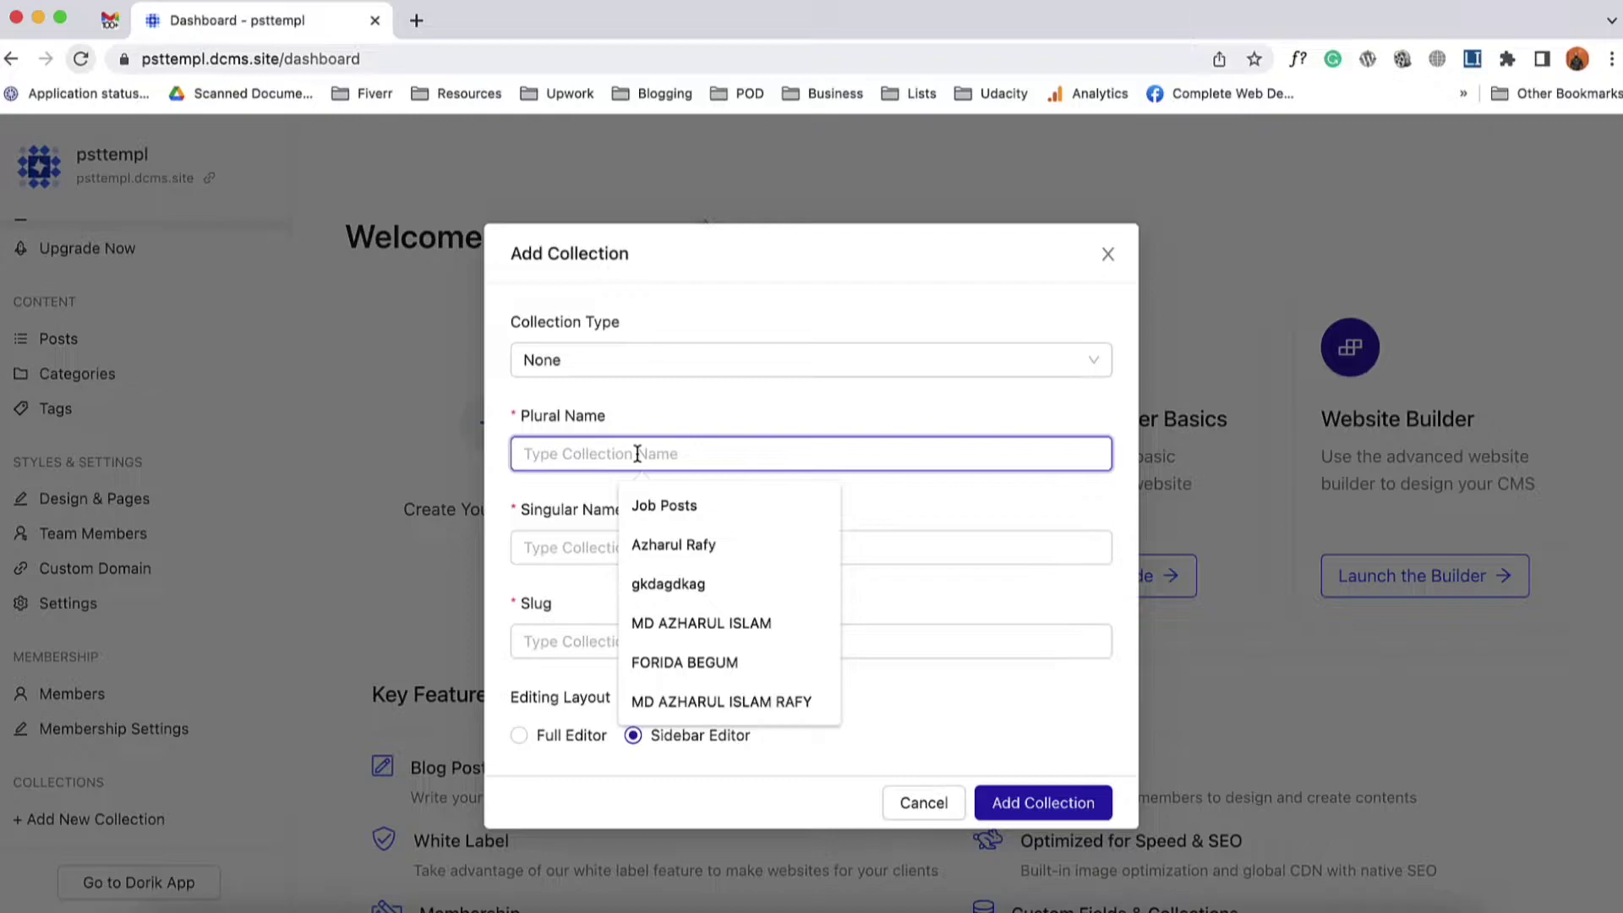
text(Jo)
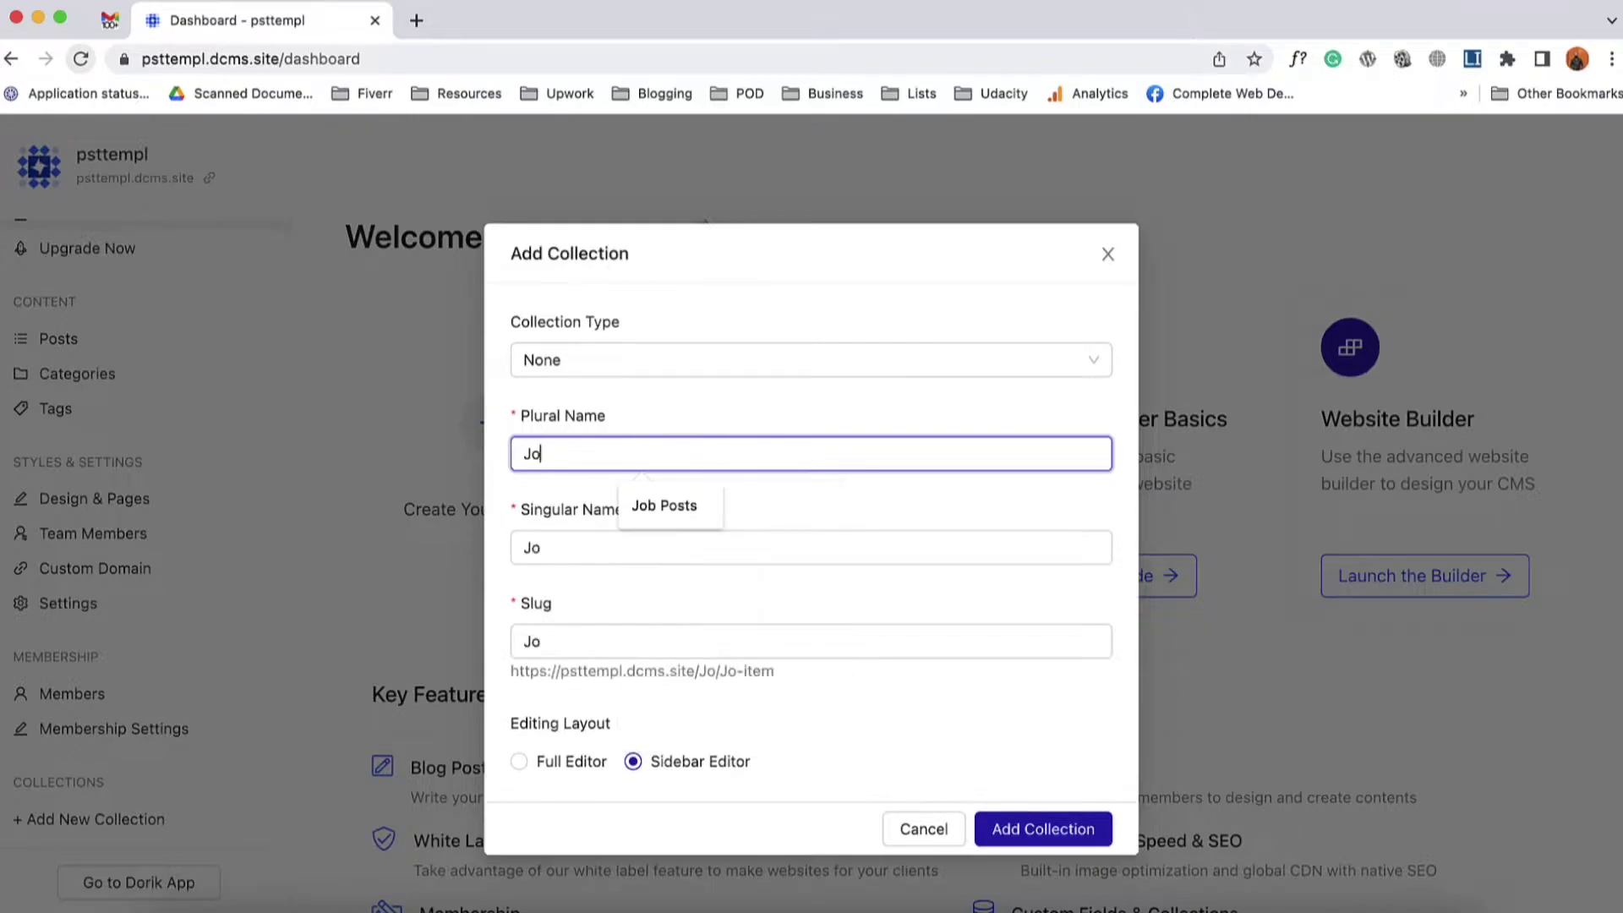
text(b Posts)
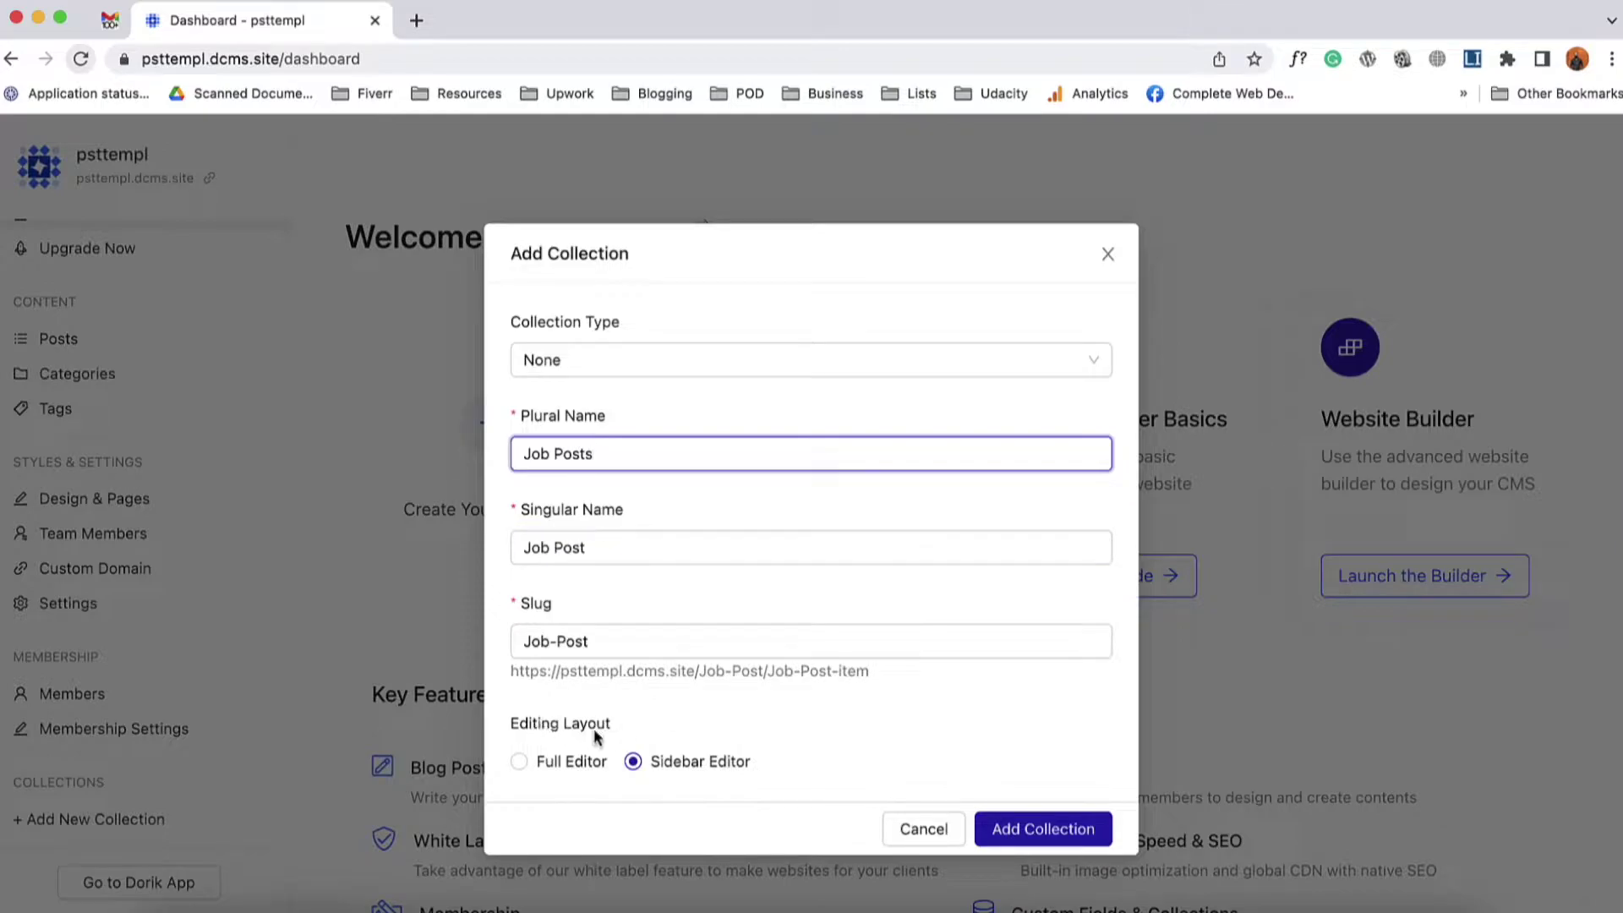
click(681, 761)
click(528, 769)
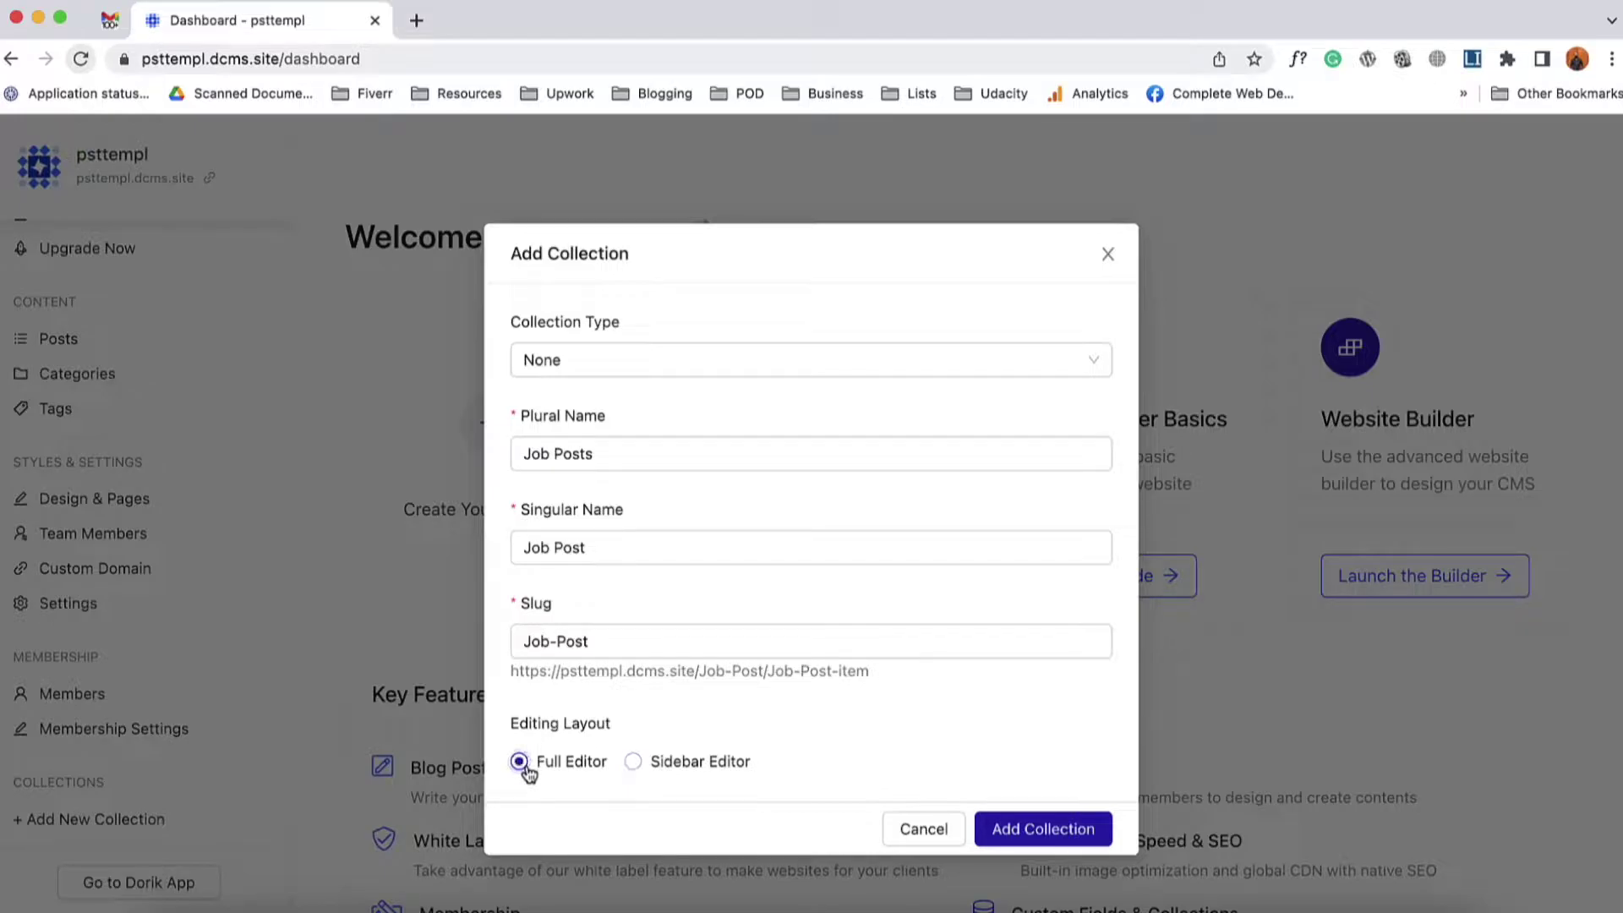
click(1042, 831)
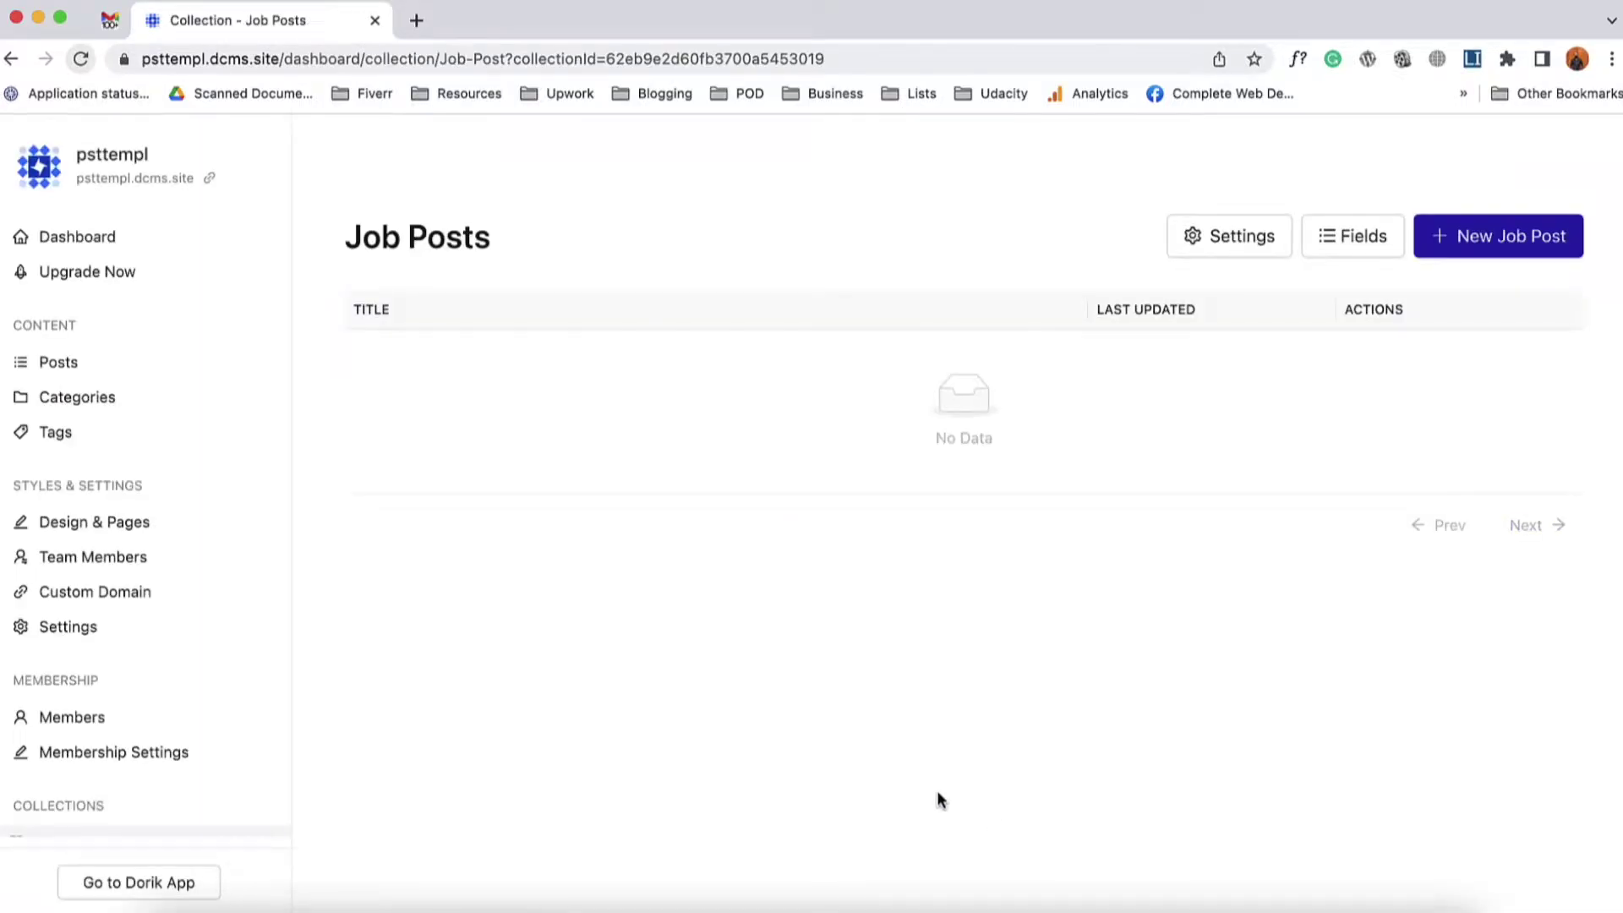
- Open the Job Posts field list showing the default Name, Slug and Content fields
drag(361, 246, 453, 247)
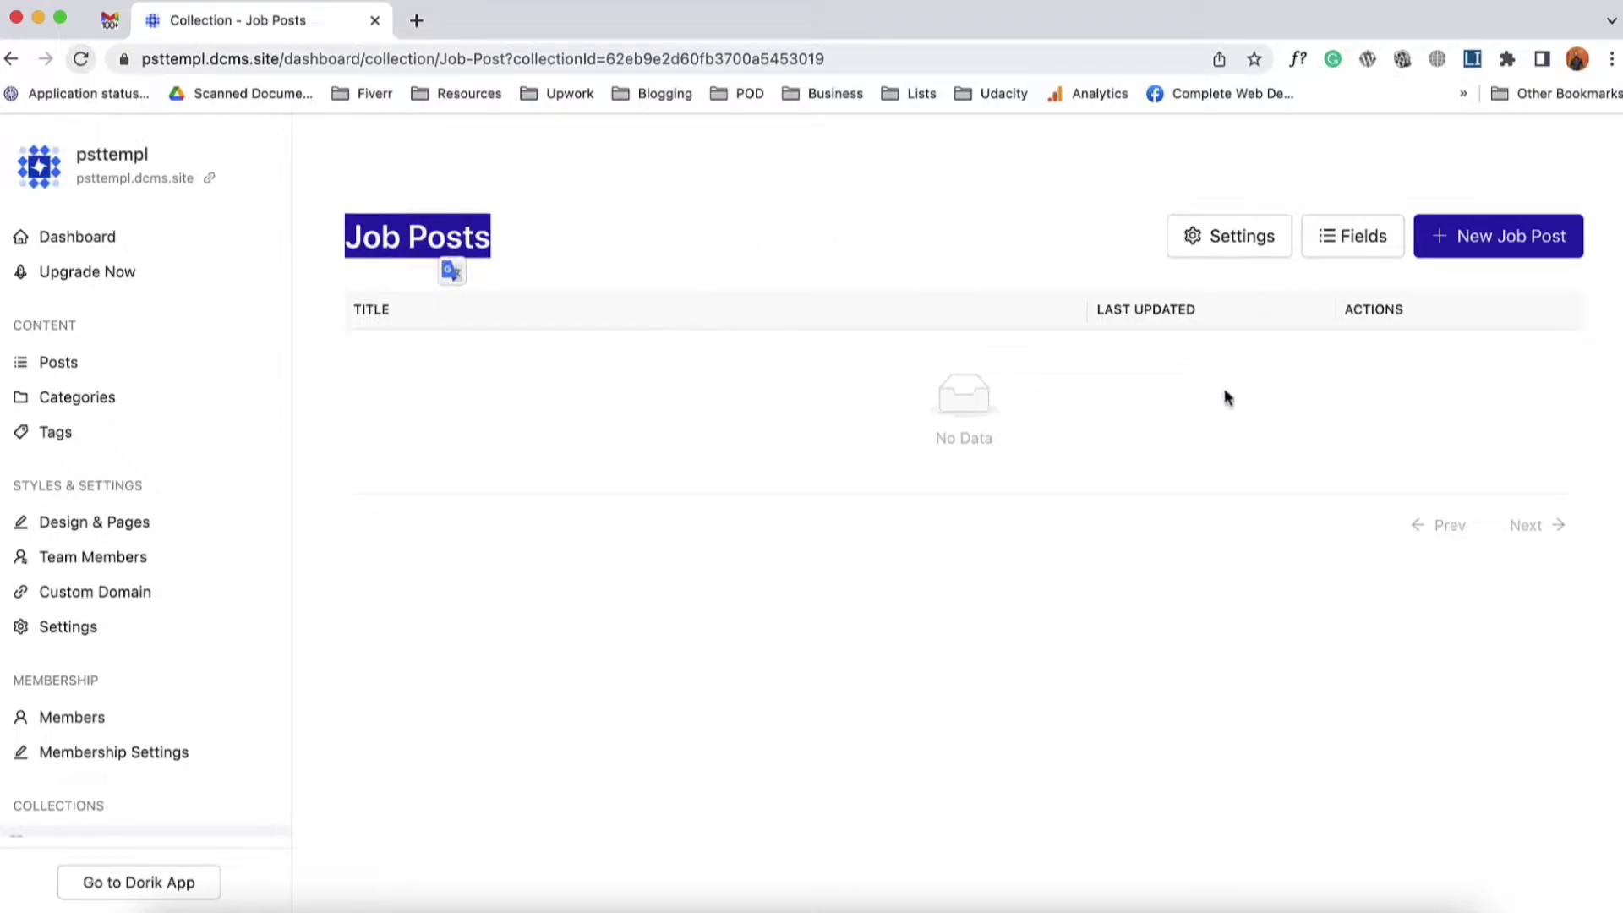
click(1351, 243)
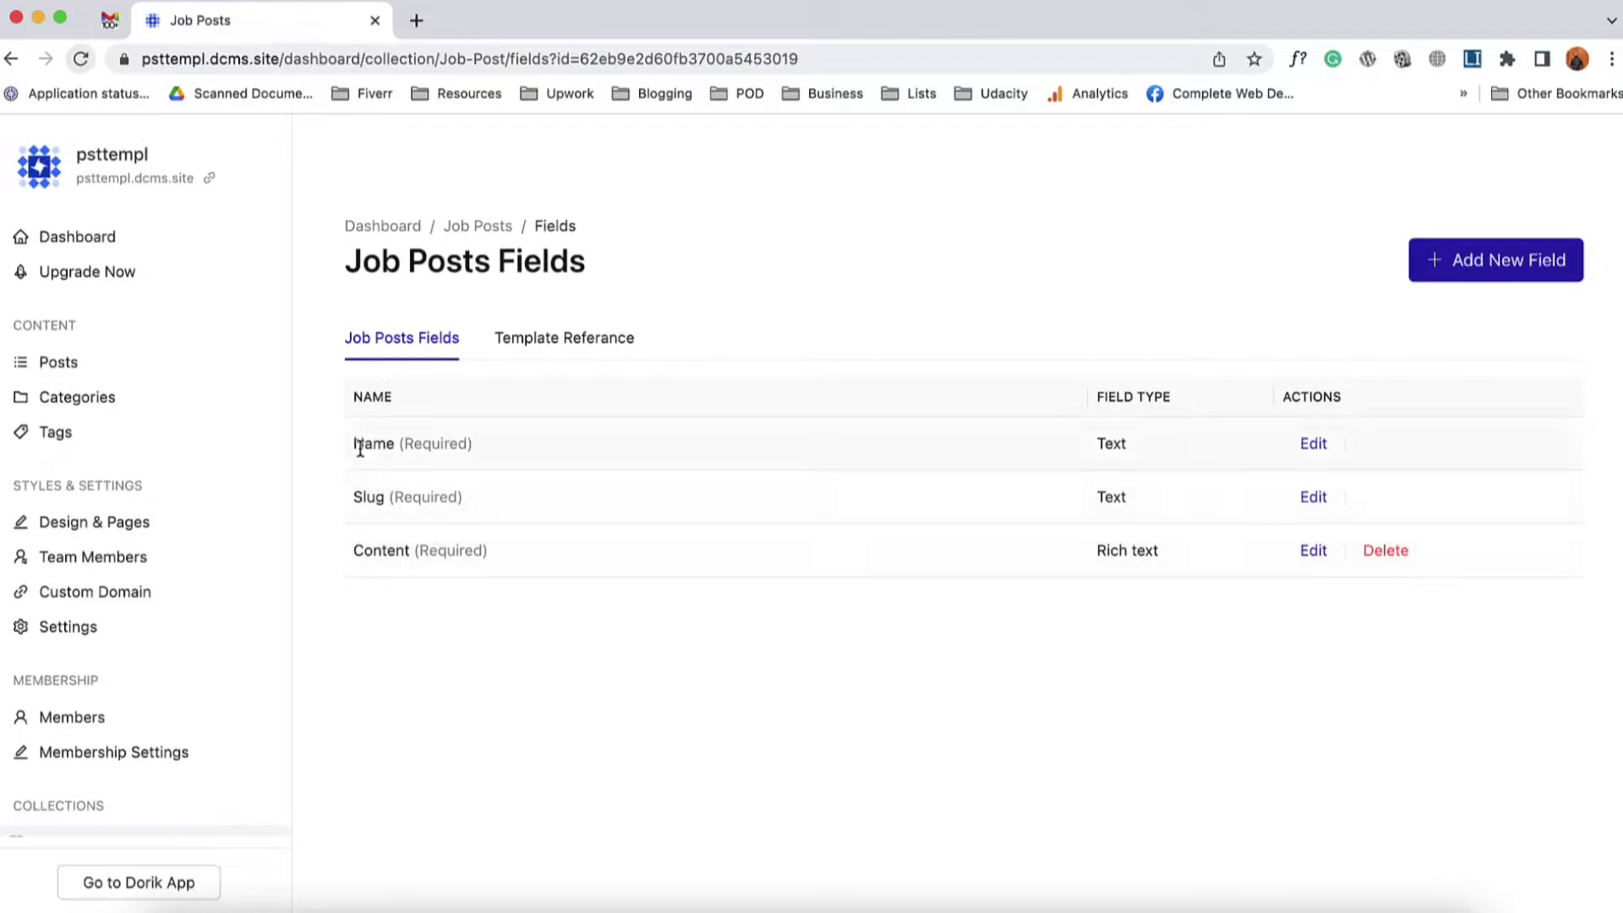
drag(368, 448, 459, 447)
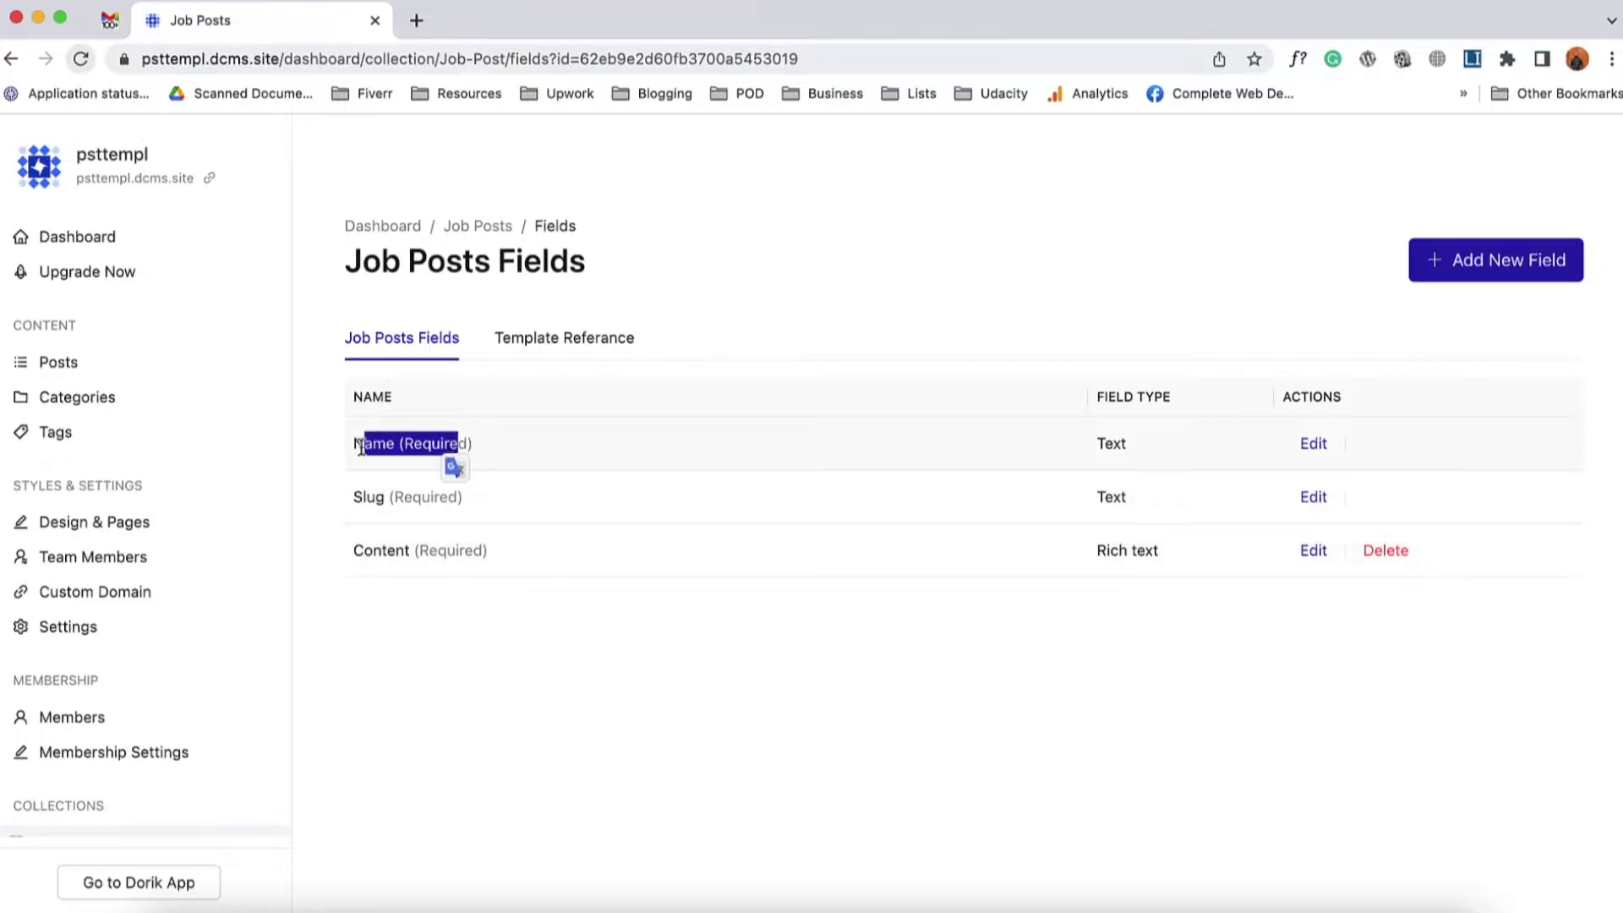
drag(359, 499, 459, 498)
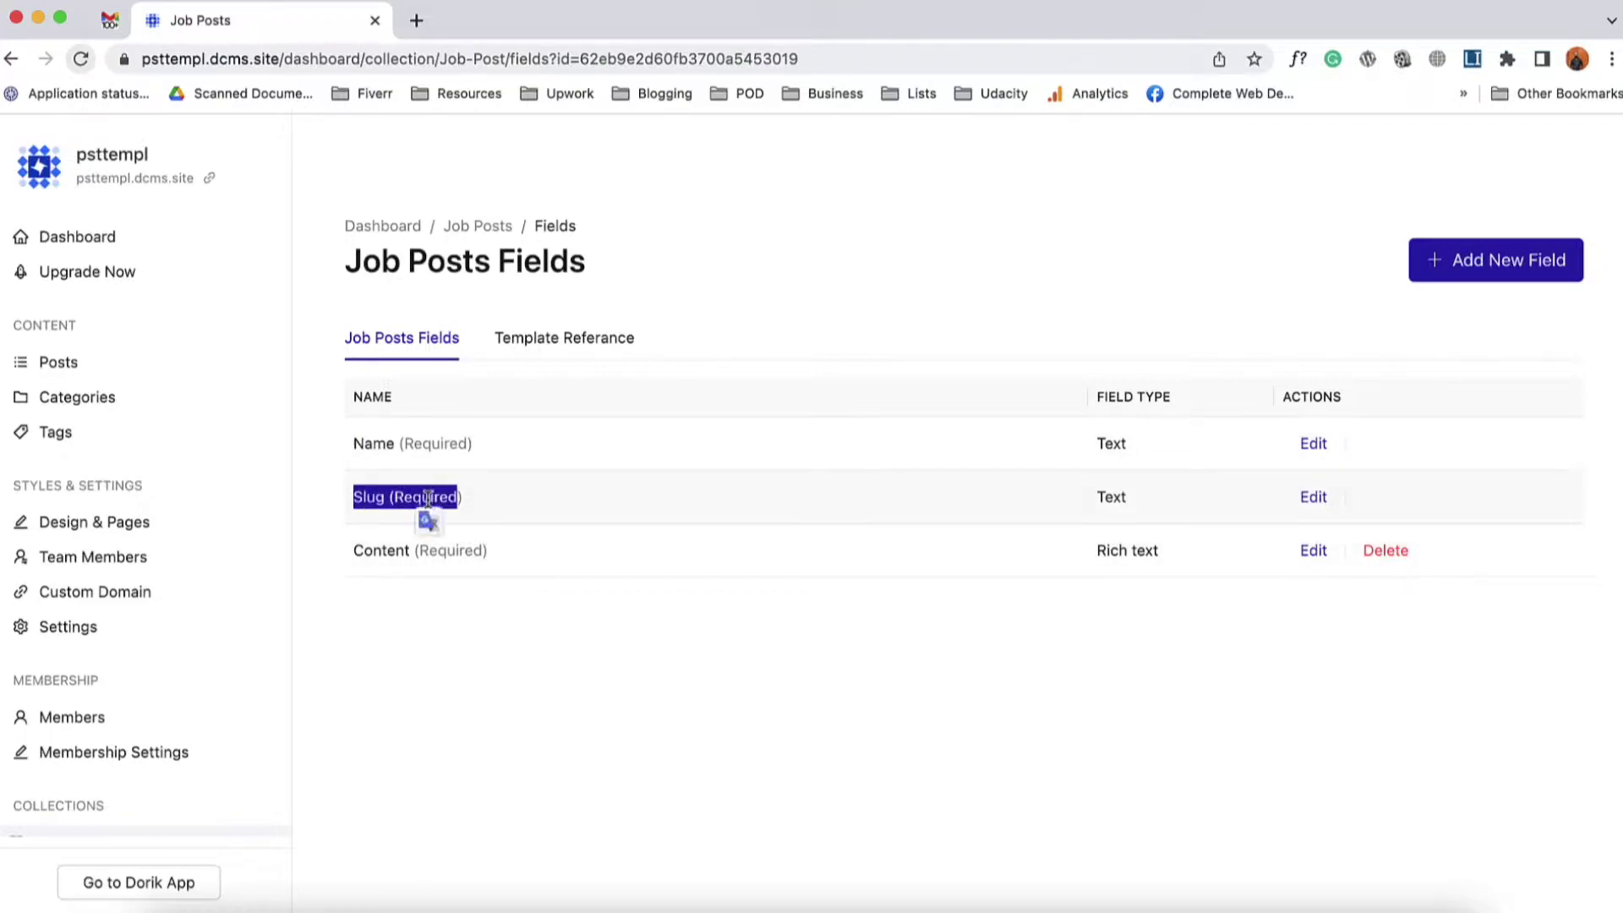
mouse_move(355, 551)
mouse_down()
mouse_move(489, 551)
mouse_move(369, 558)
mouse_up()
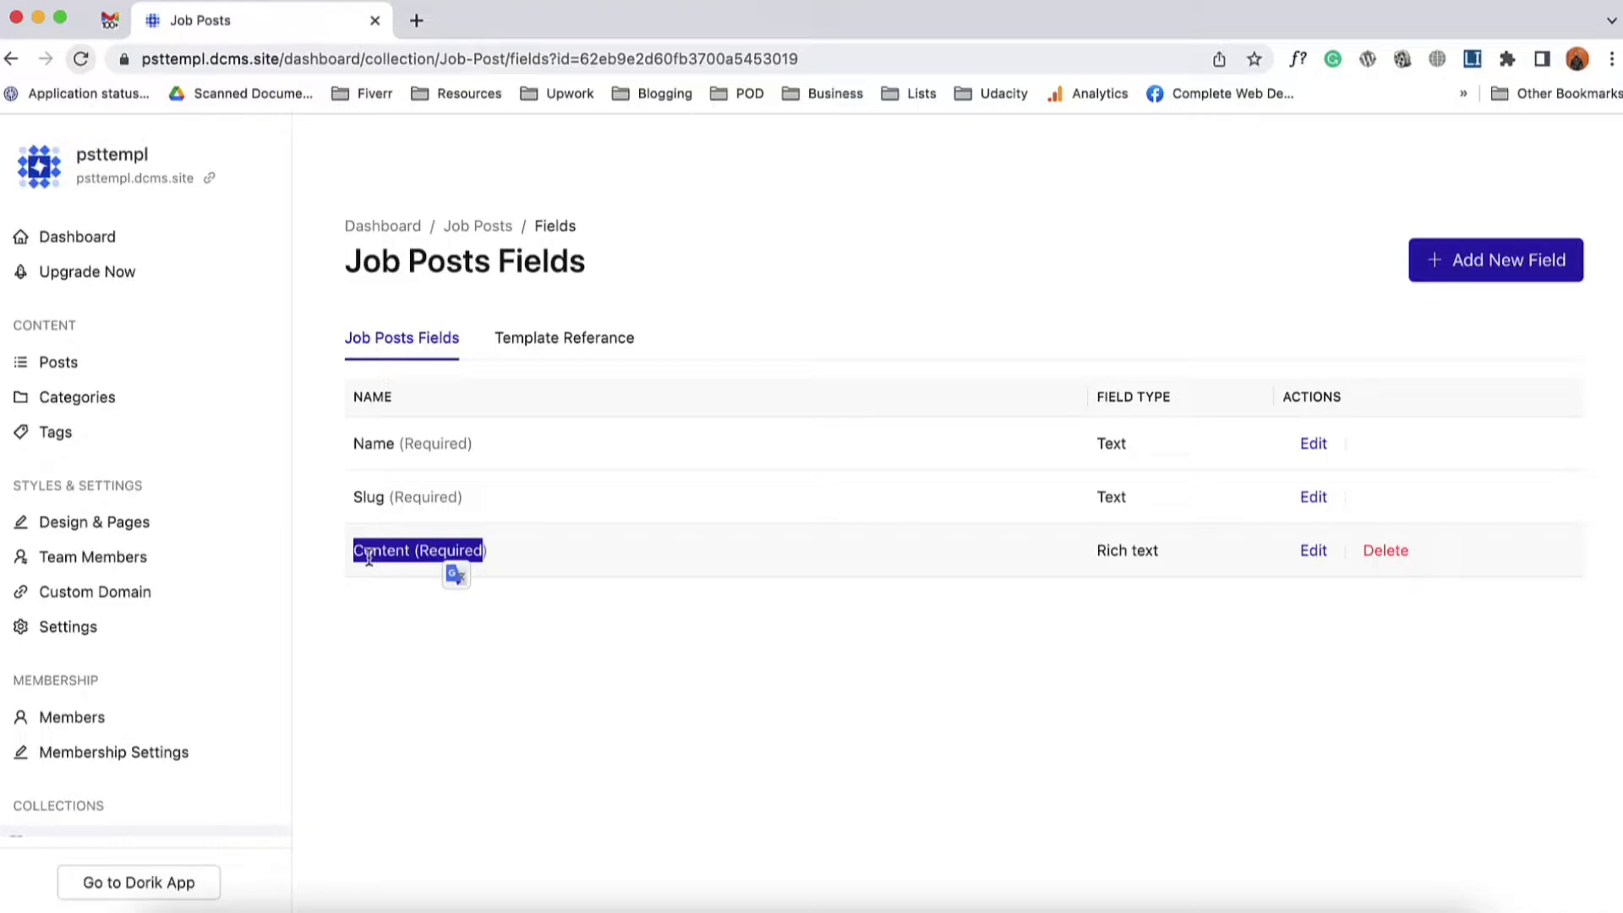
click(353, 598)
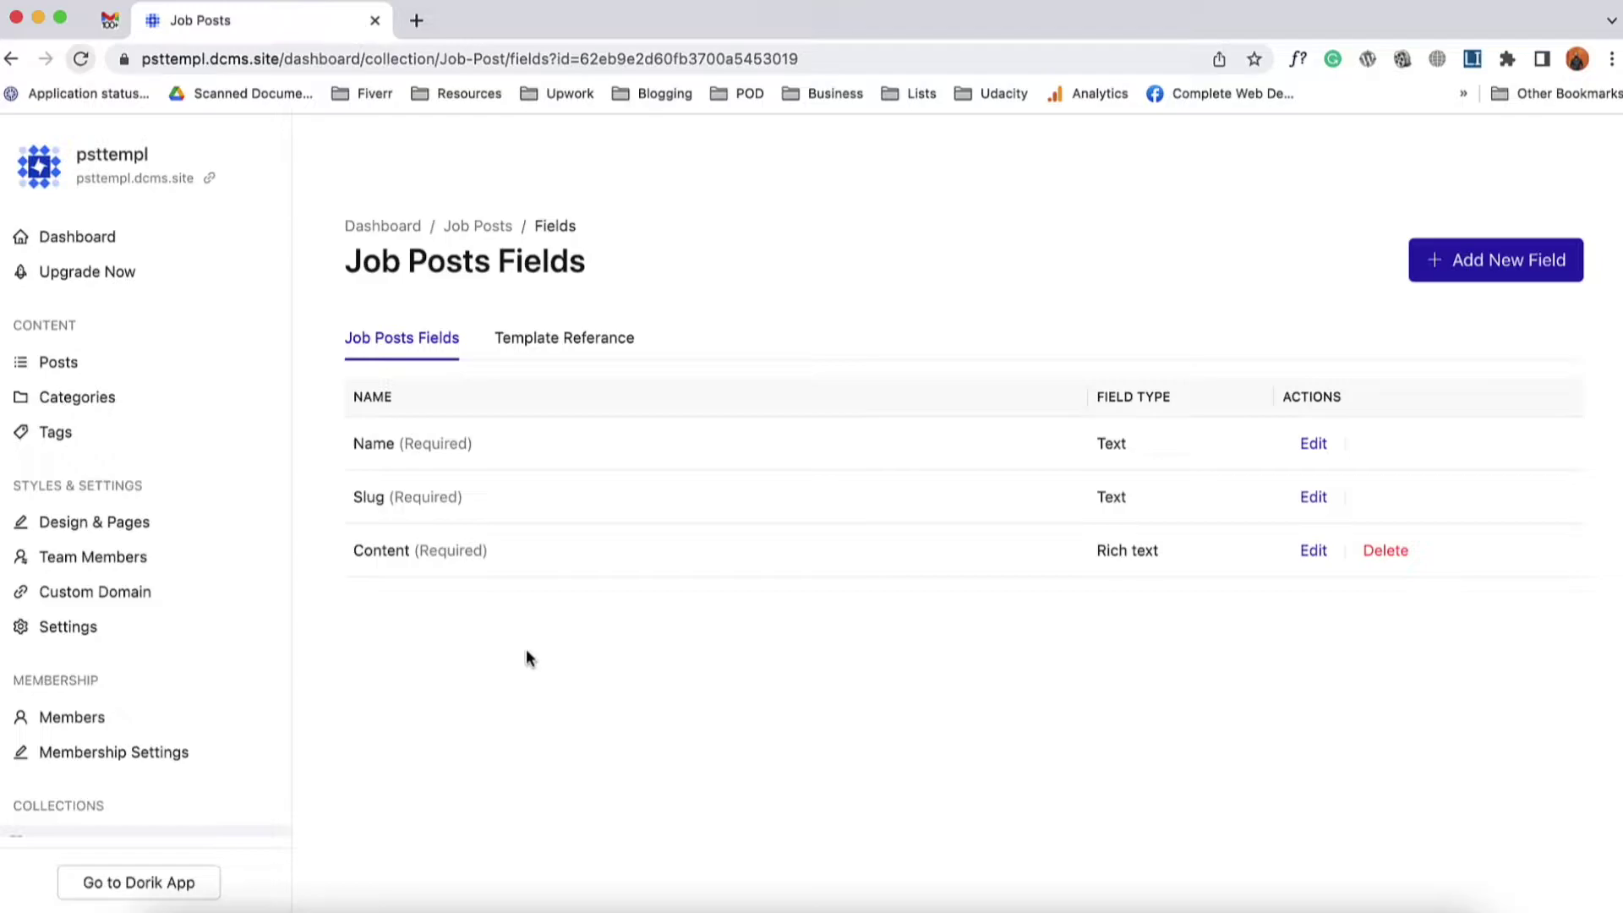
- Create a Text field labelled 'Company Name' with Required left unchecked
click(1484, 276)
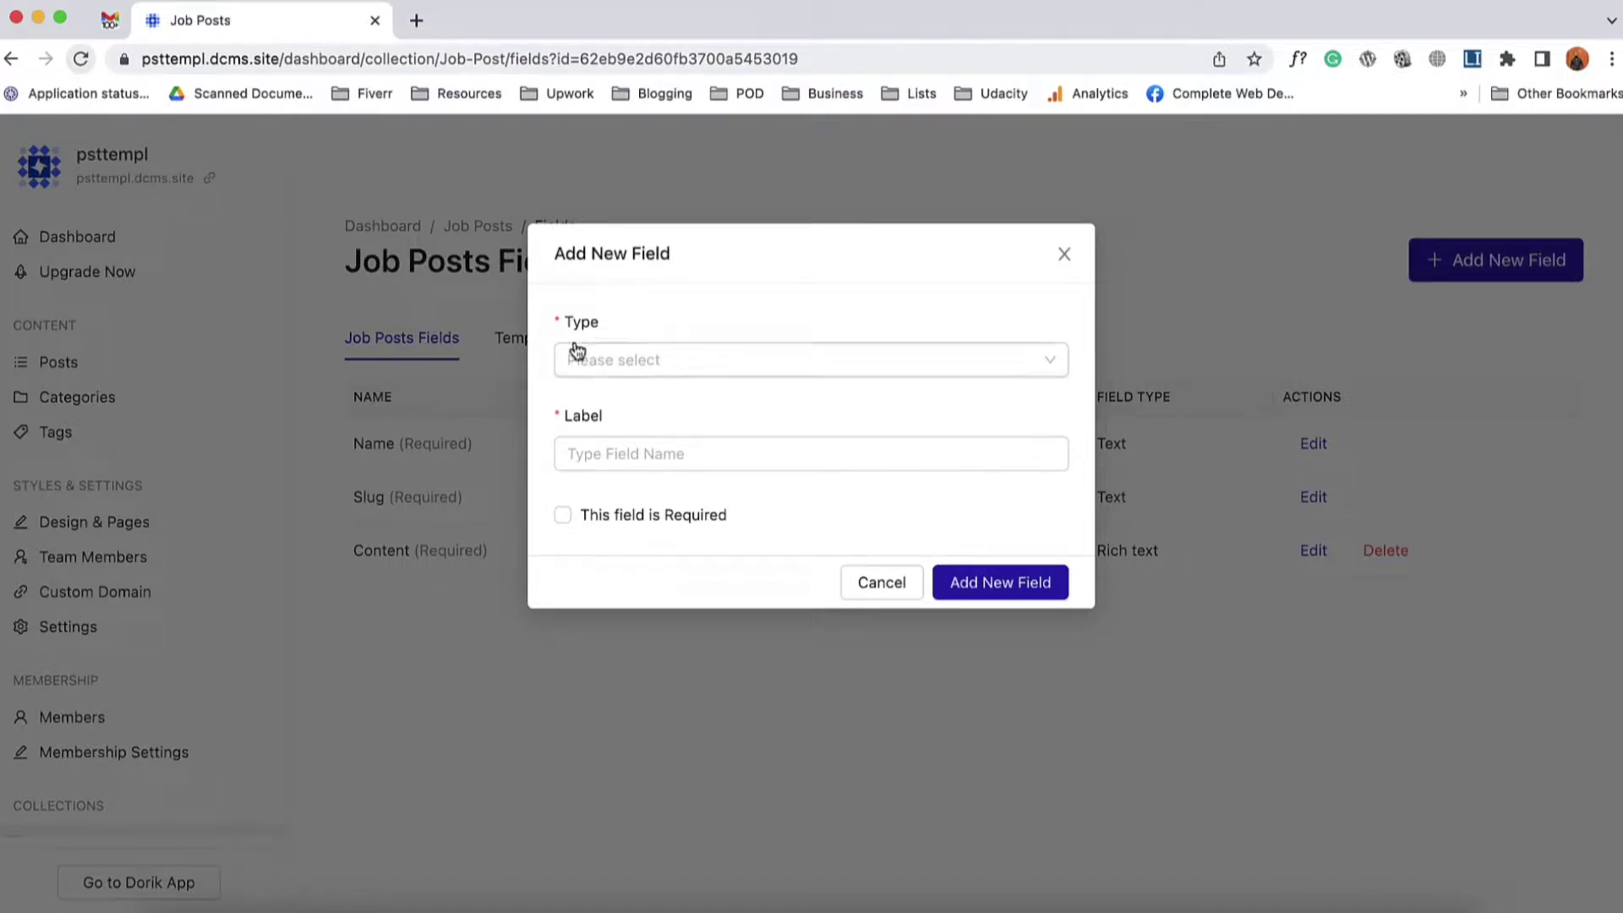
click(669, 375)
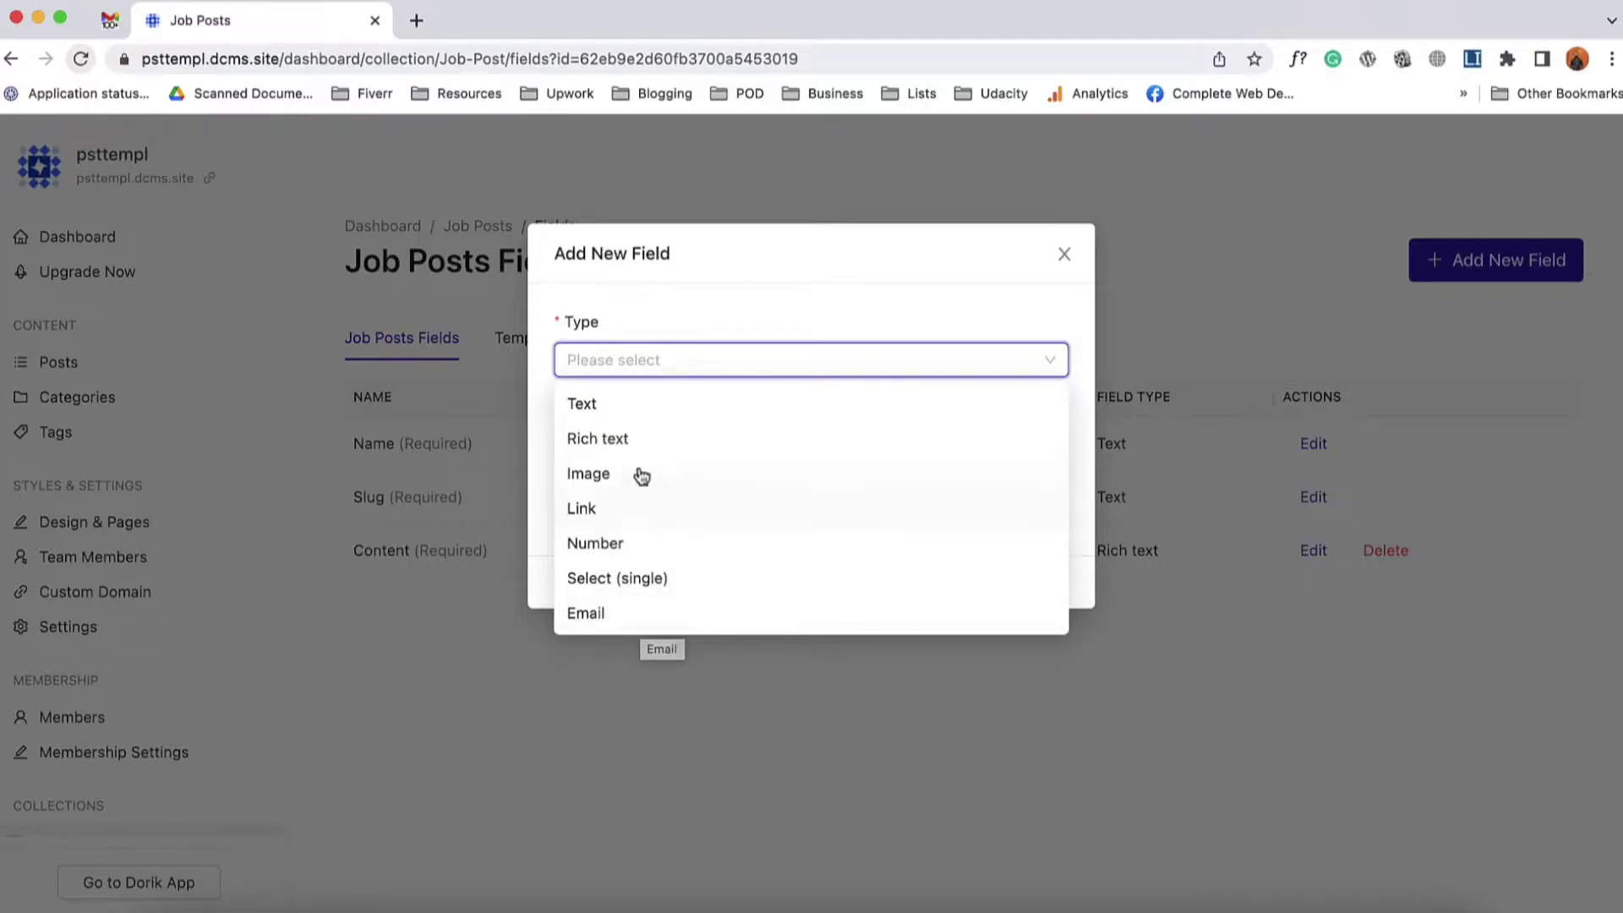
click(614, 410)
click(611, 448)
text(Company Name)
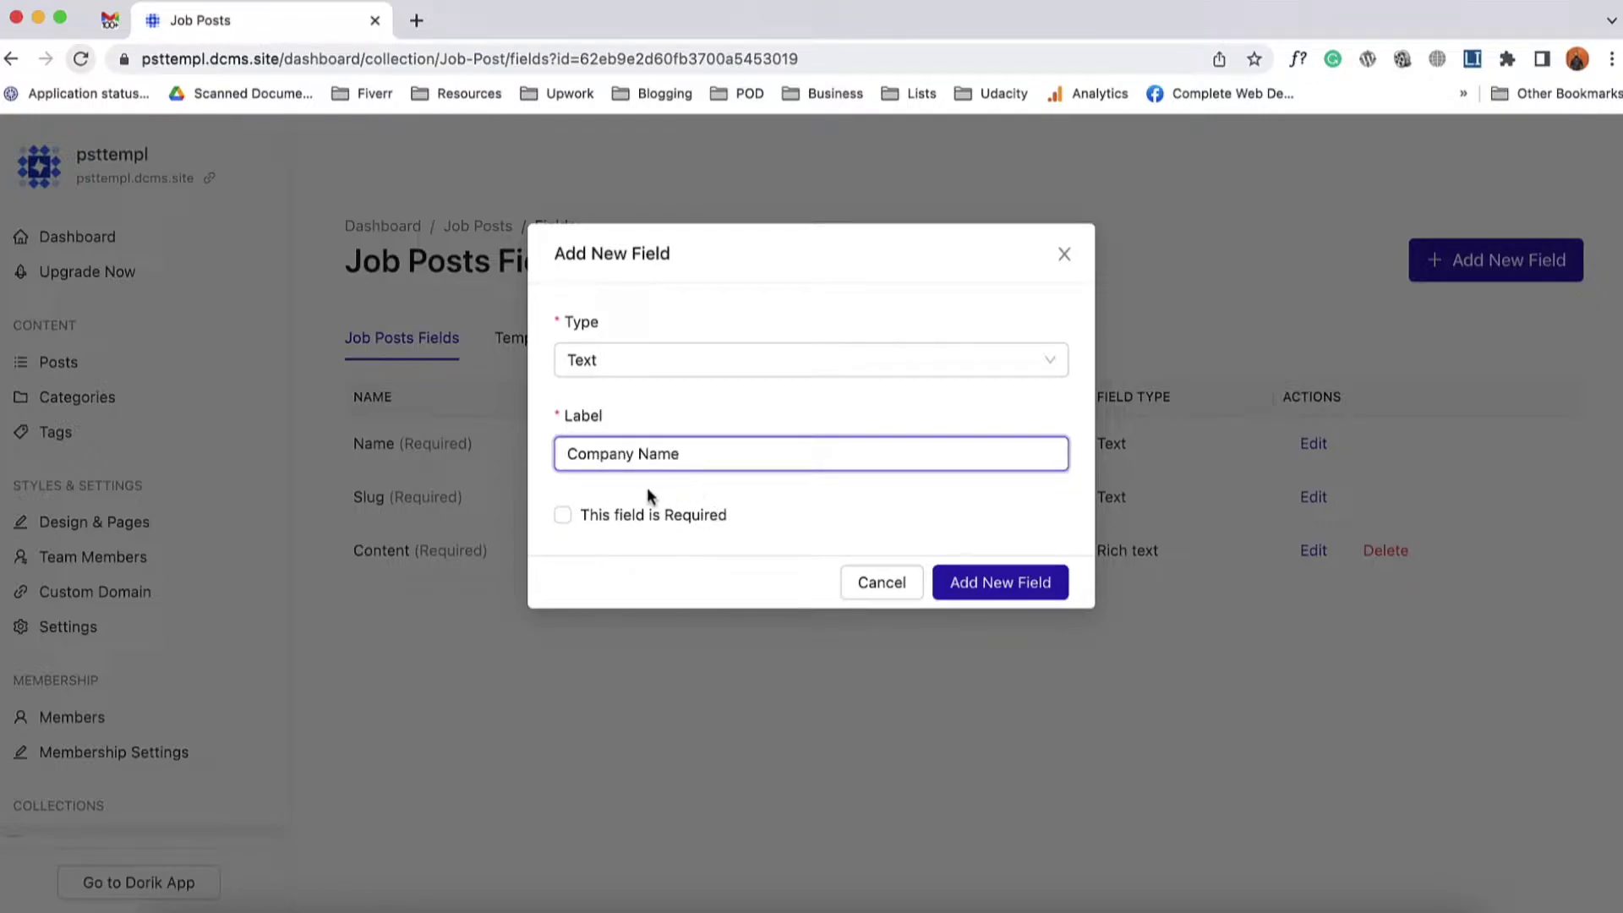
click(563, 517)
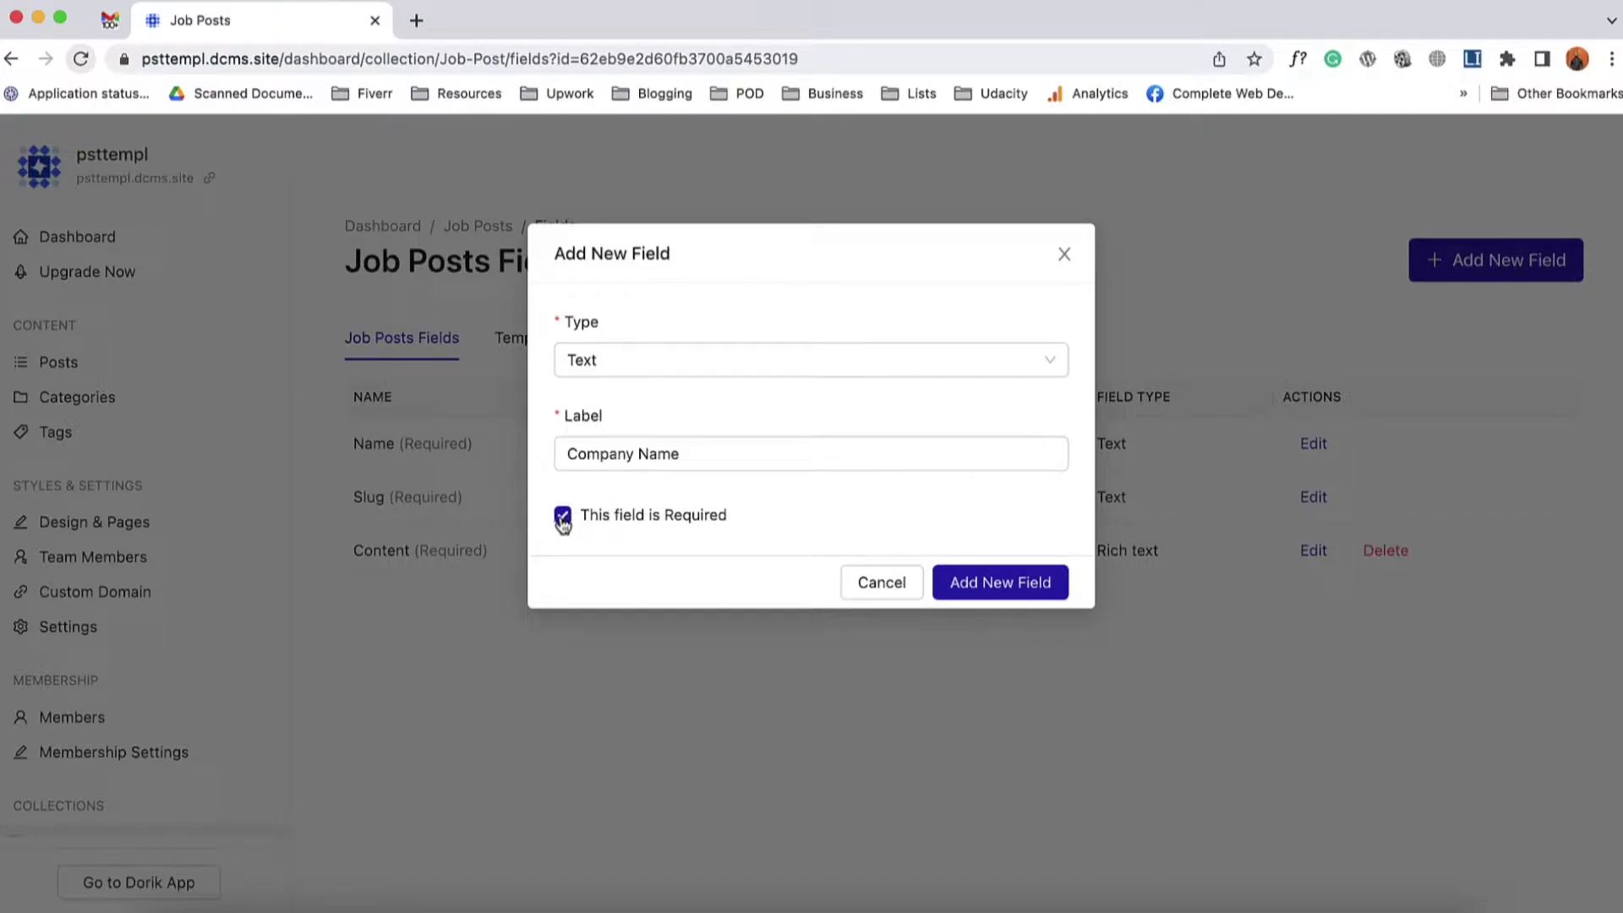
click(563, 518)
click(1025, 590)
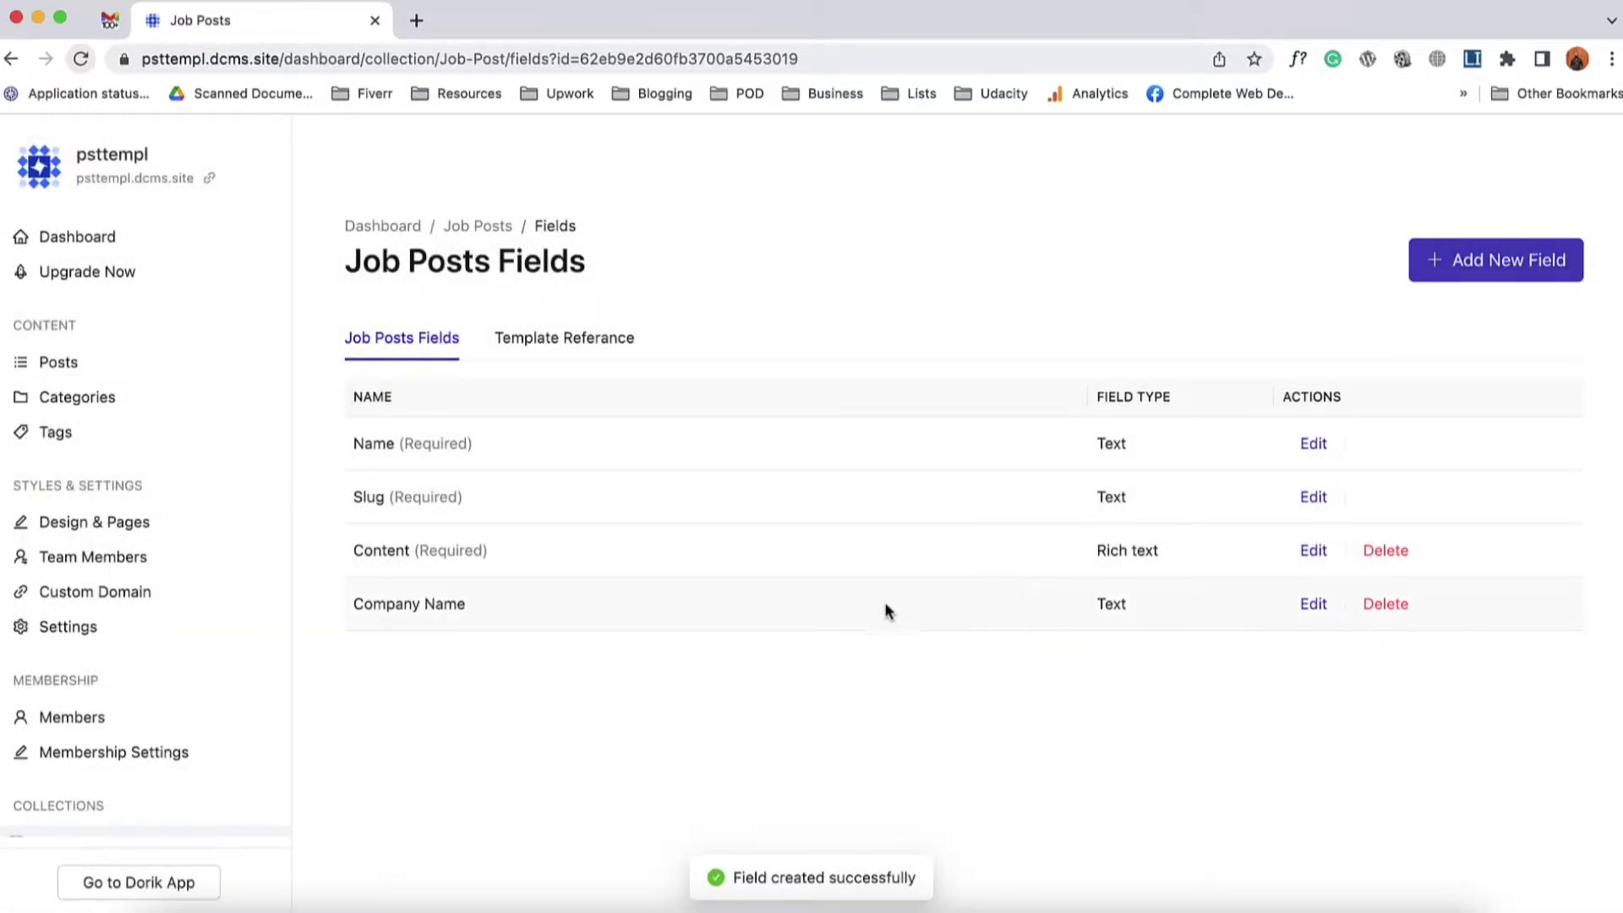
- Add an Image field labelled 'Compnay Logo'
click(1448, 274)
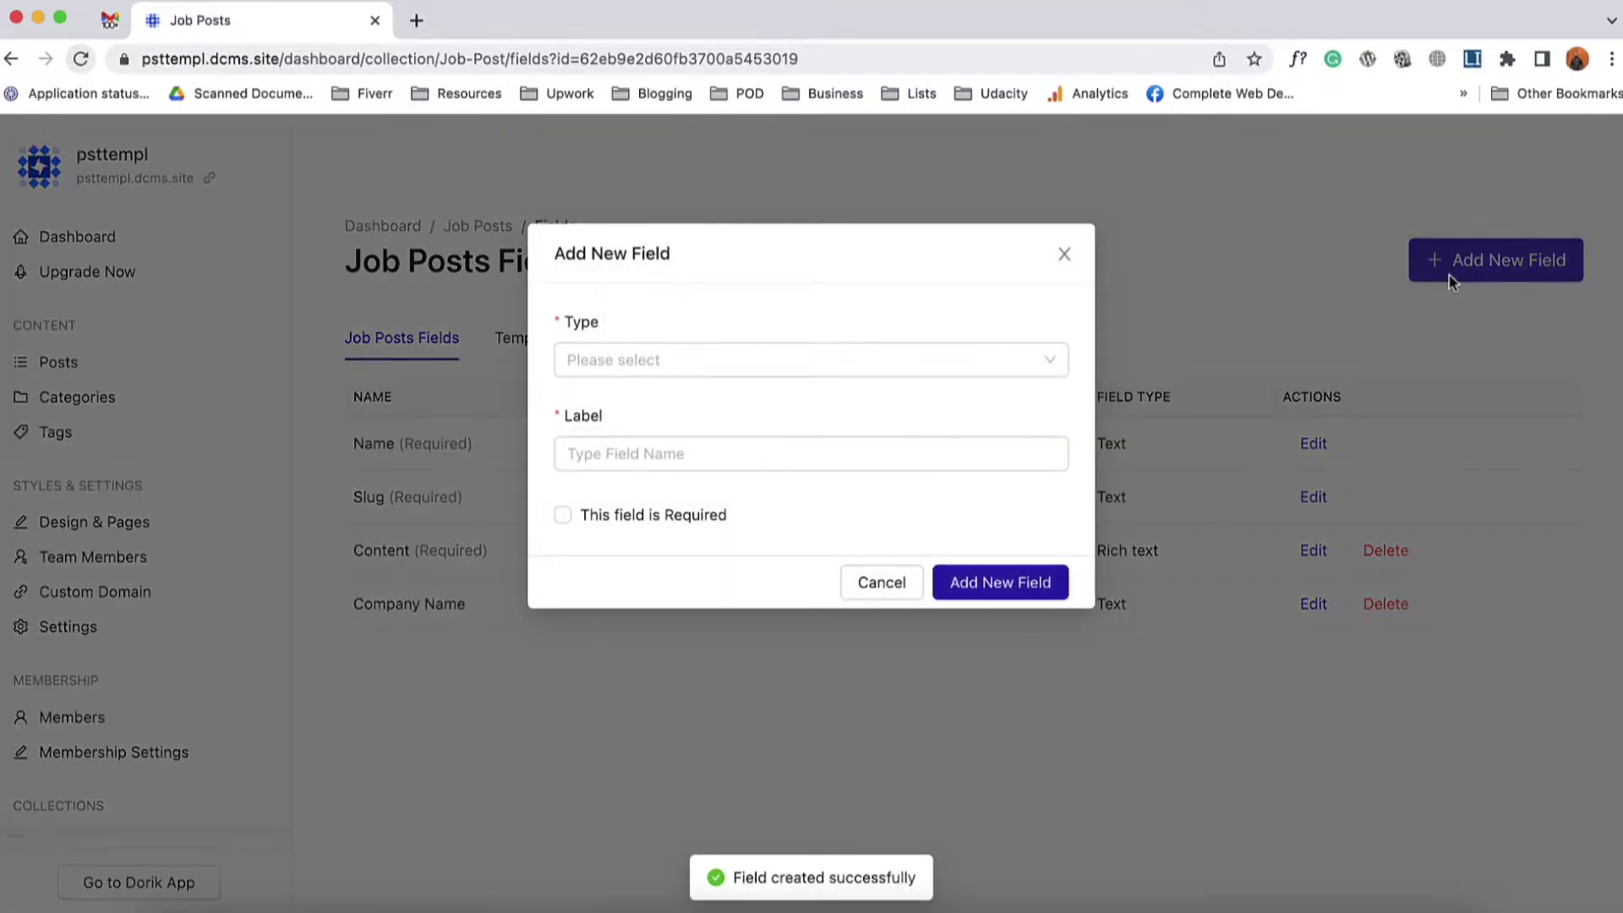
click(790, 367)
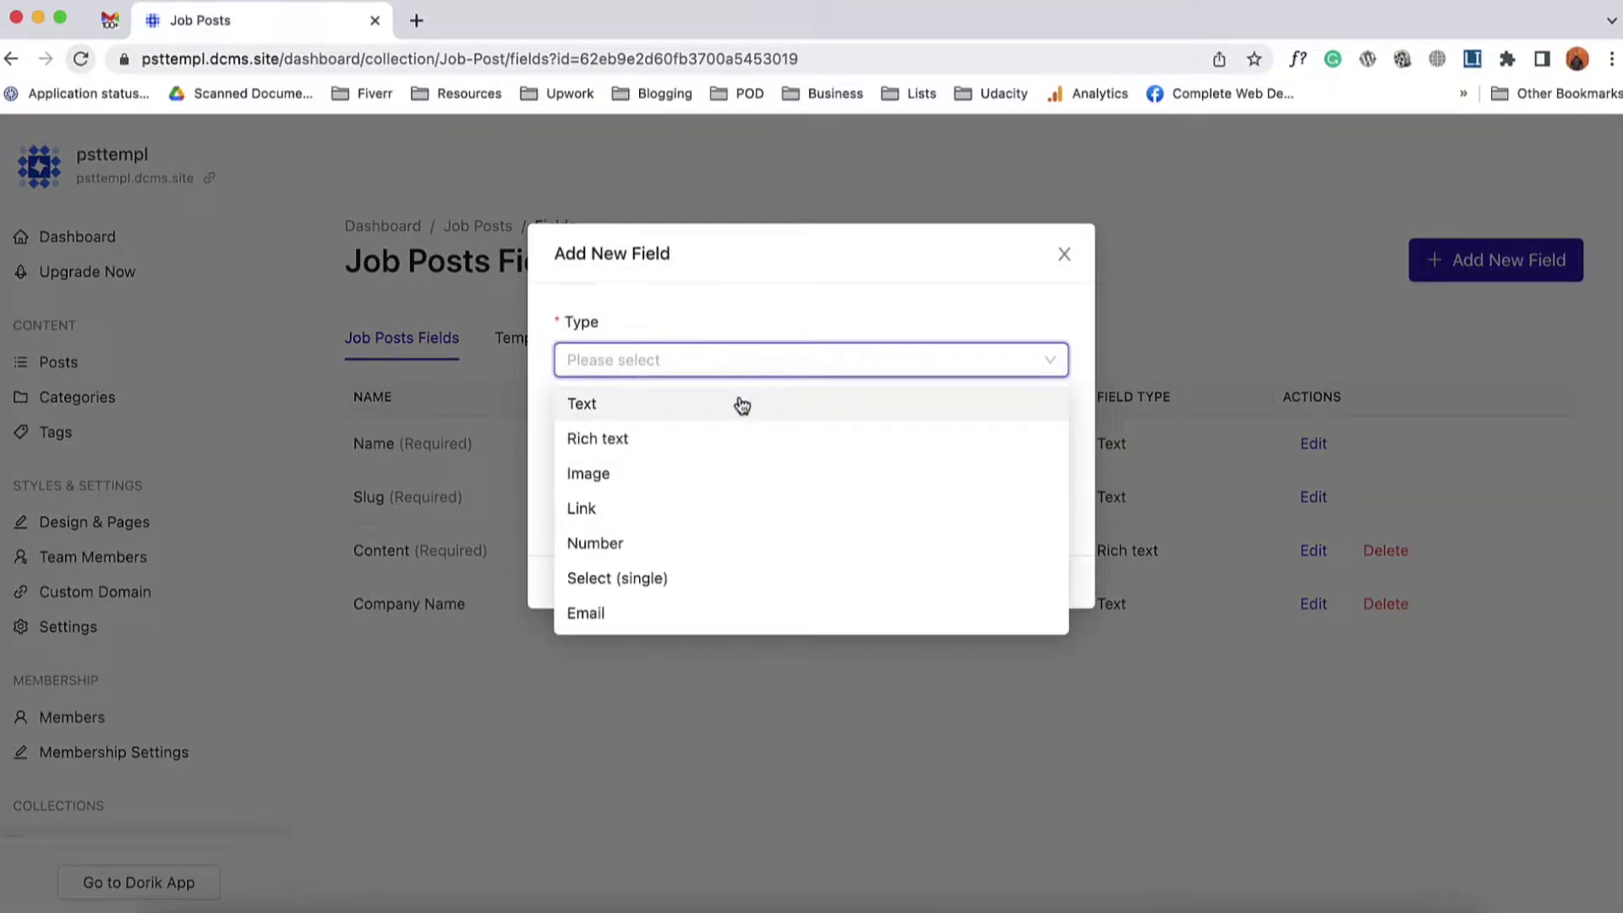
click(647, 479)
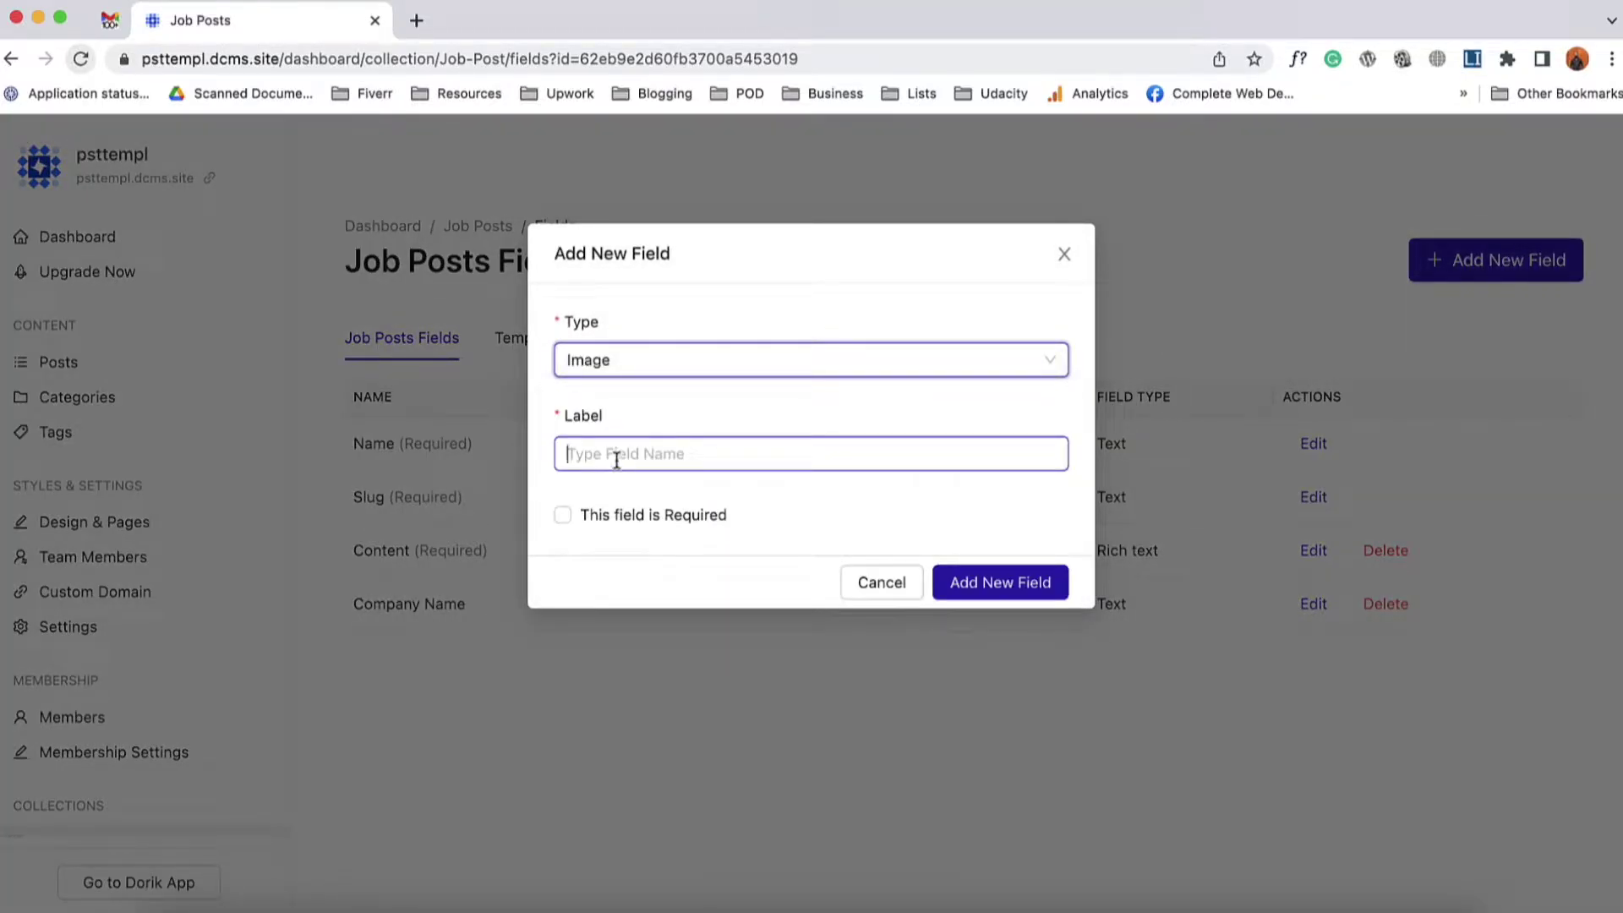
text(Compnay Logo)
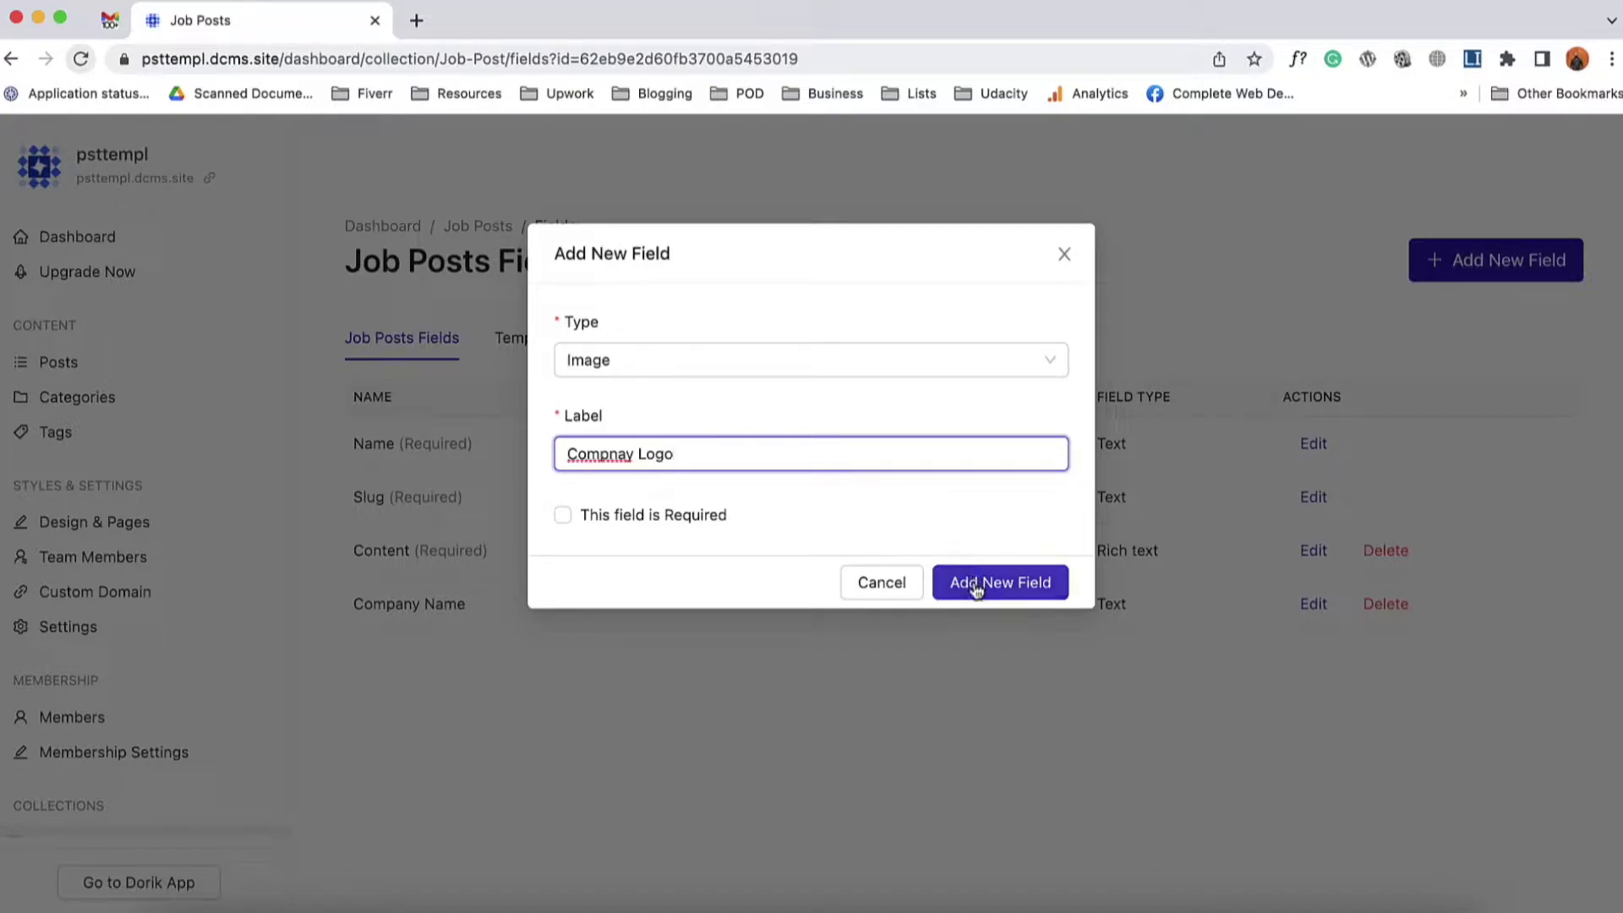
click(973, 582)
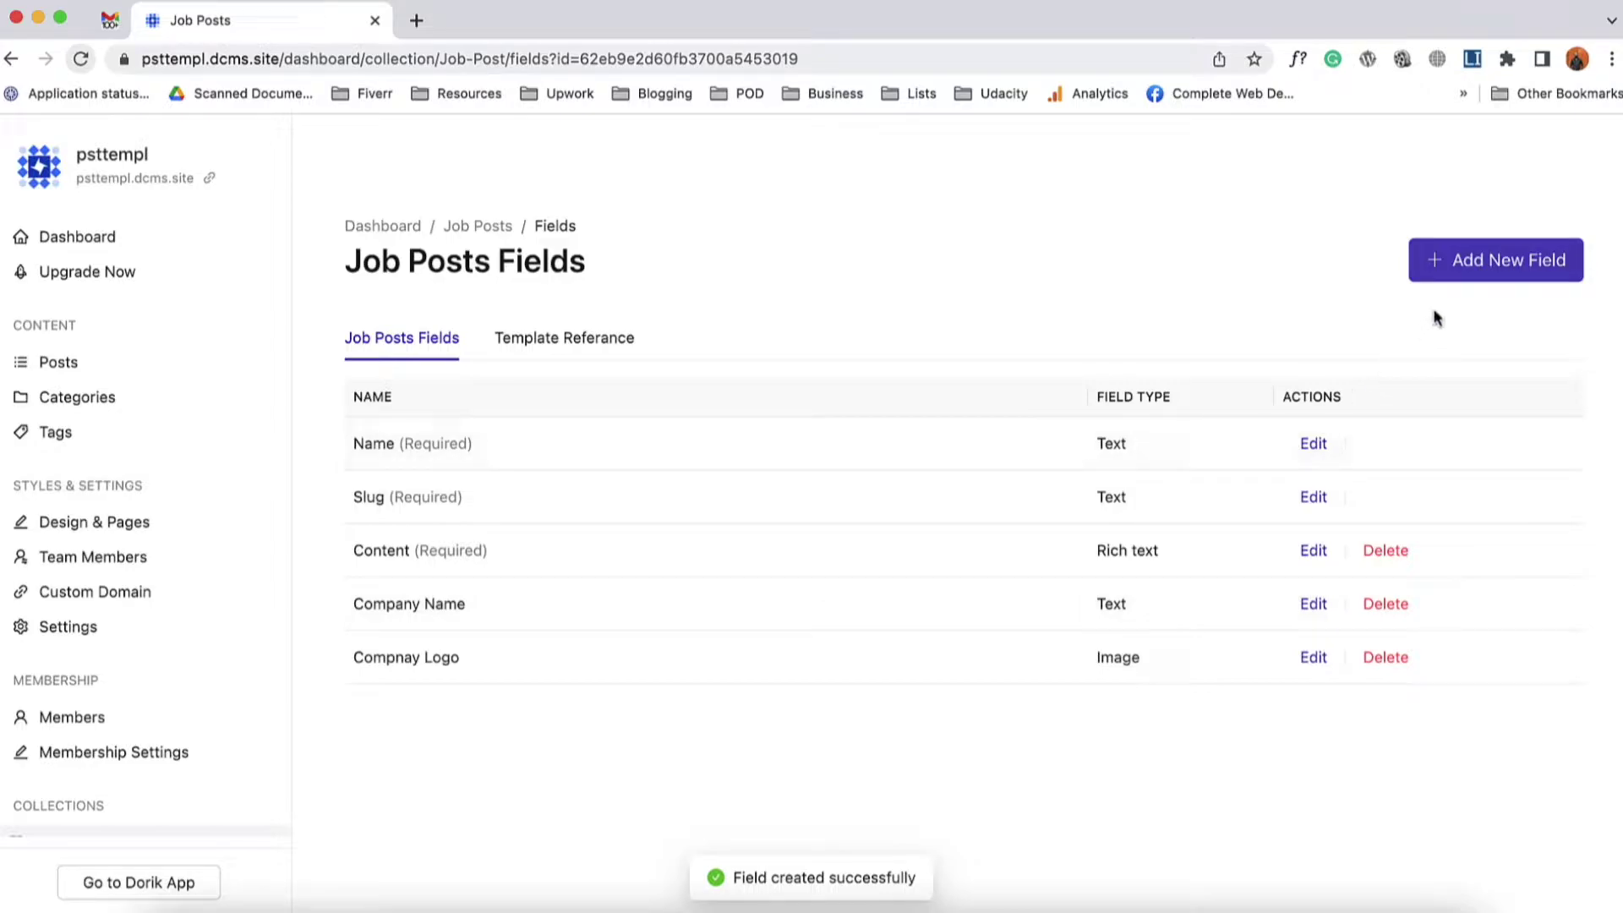
- Add a Link field labelled 'Website URL'
click(1466, 264)
click(838, 363)
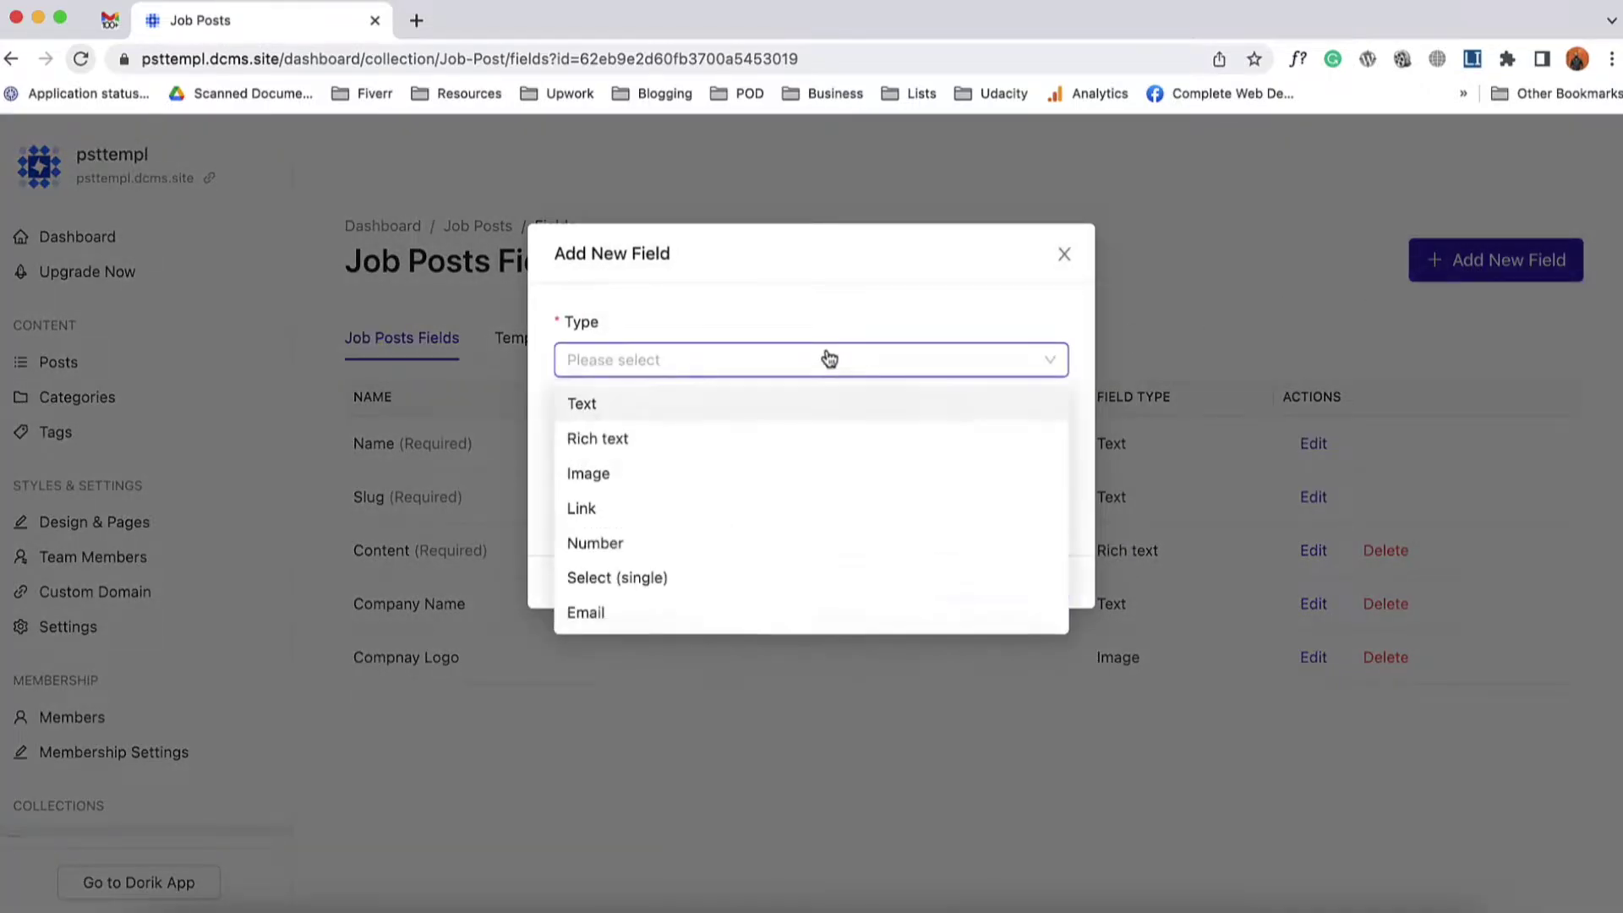
click(661, 511)
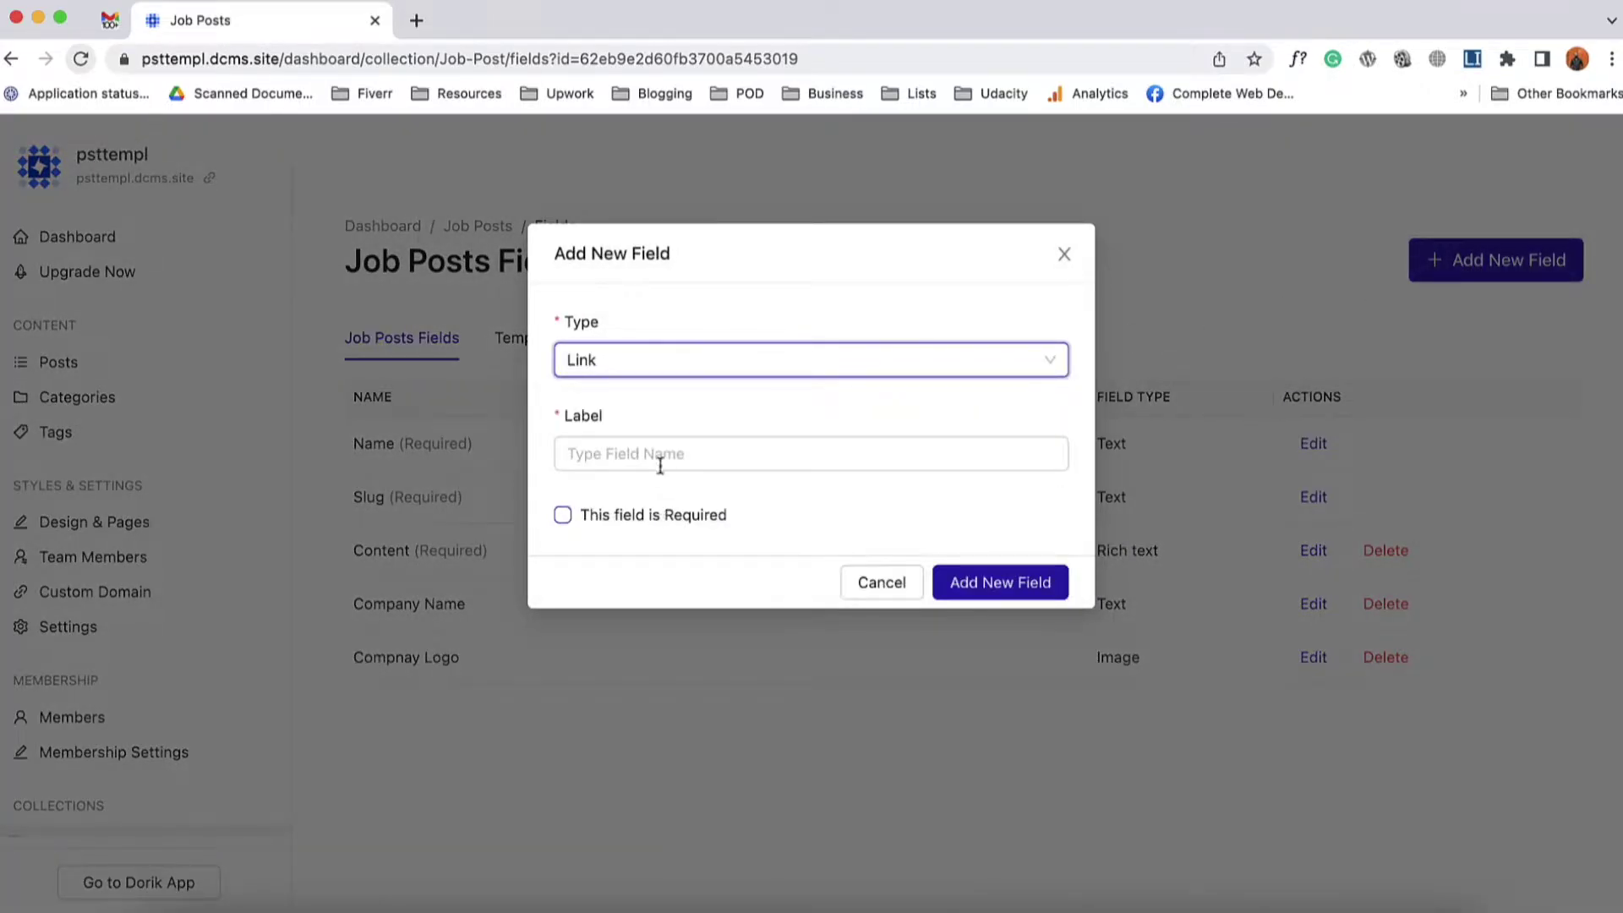
click(685, 452)
text(Website URL)
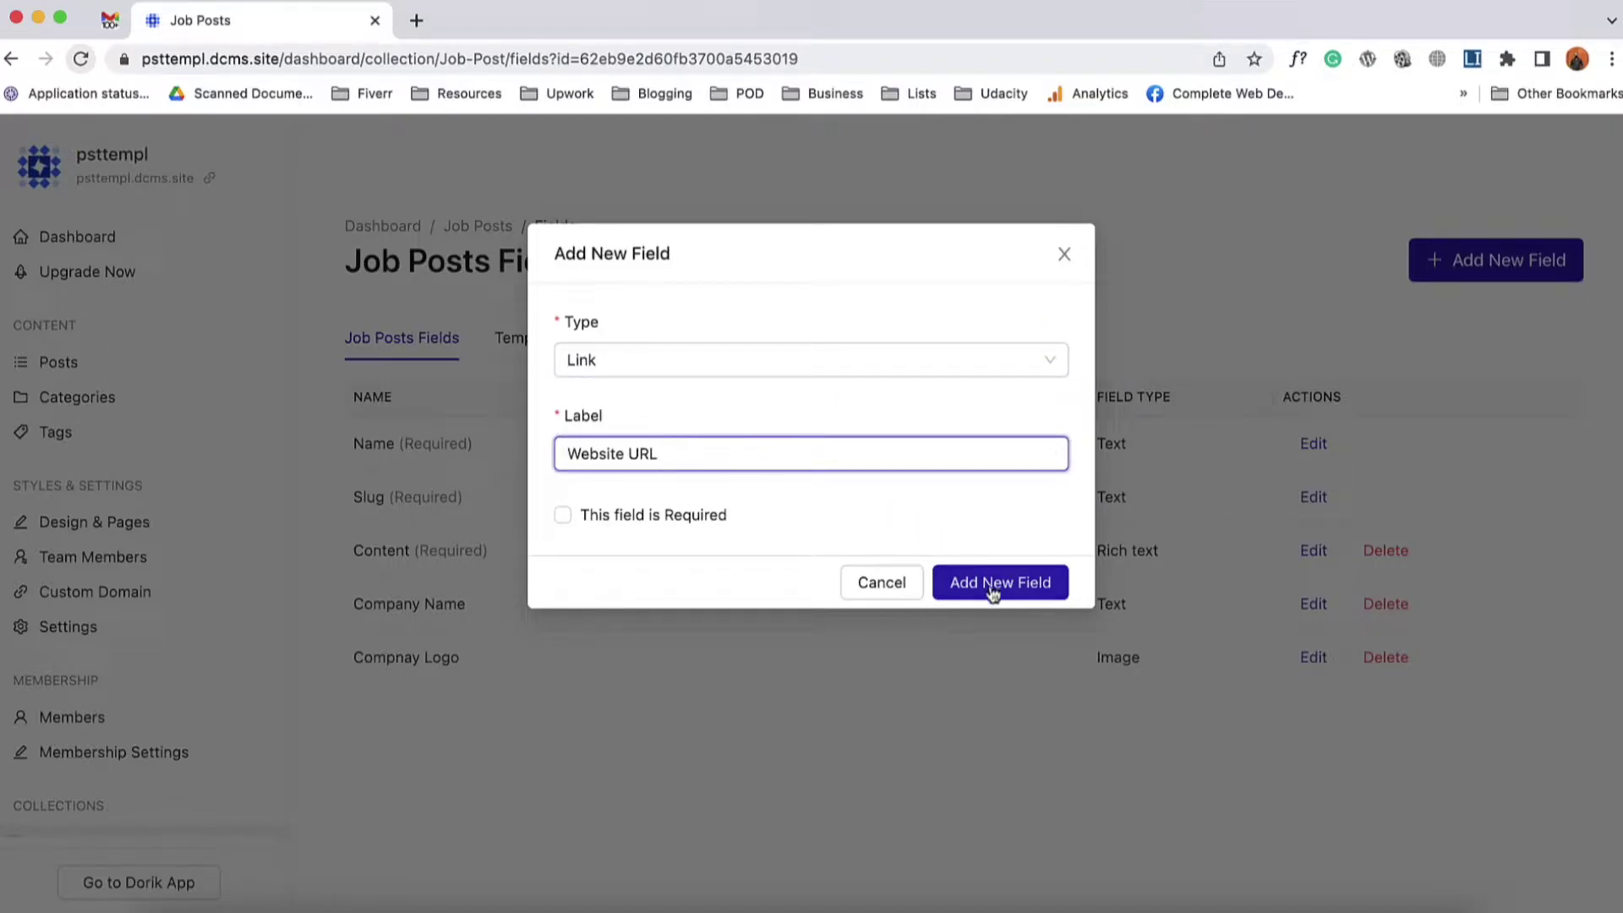
click(993, 584)
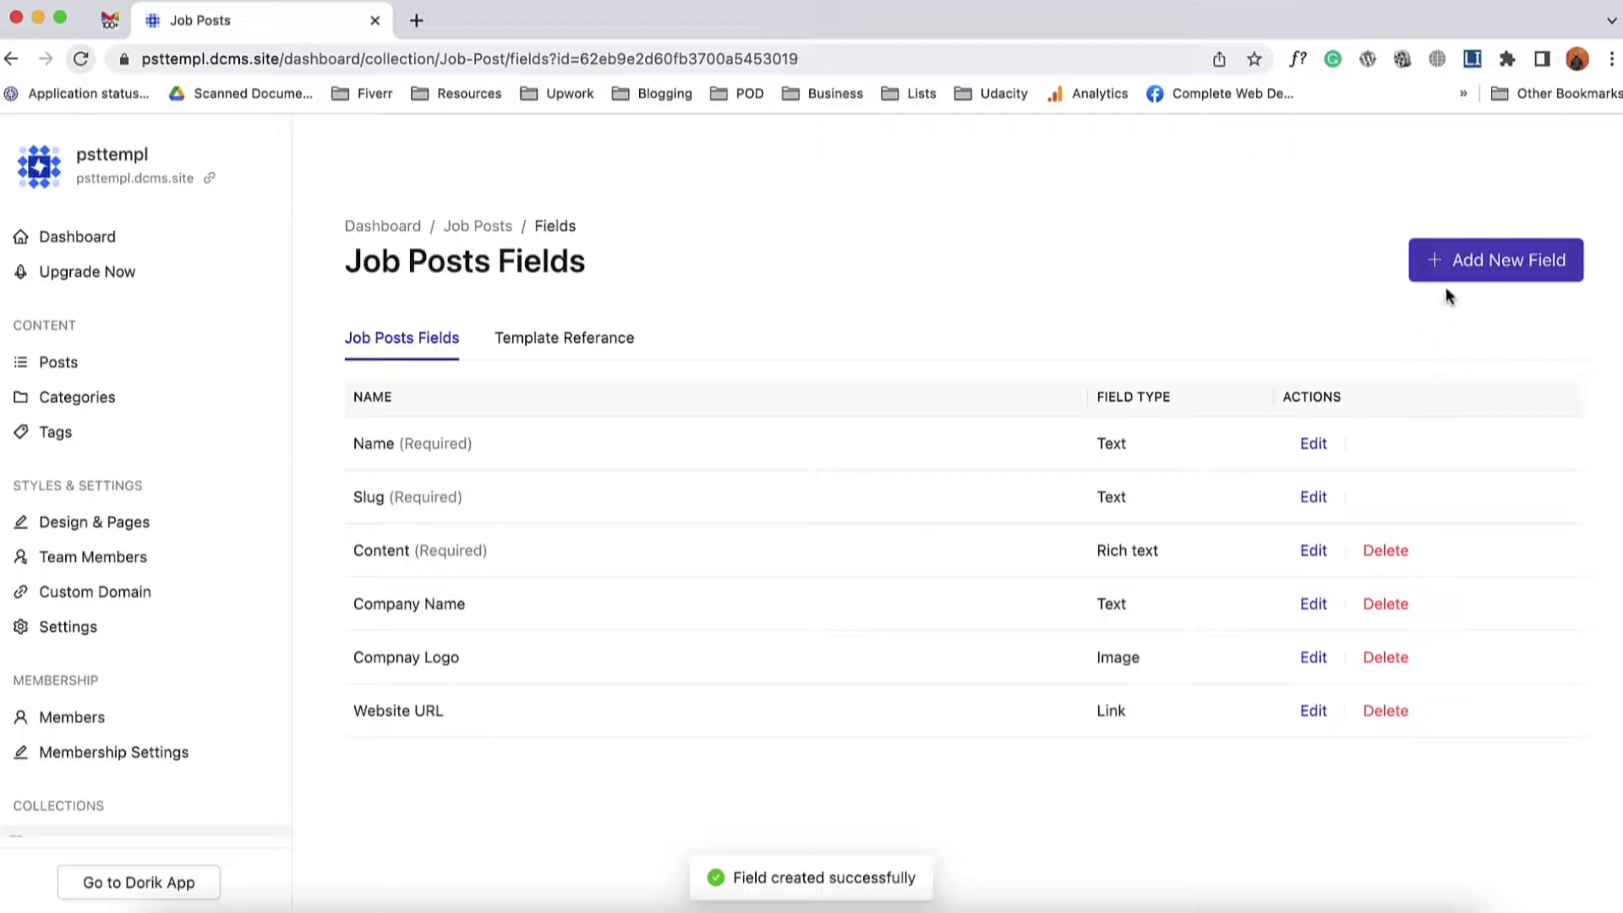
- Add a Text field labelled 'Salarfy' and return to the Job Posts collection
click(1455, 286)
click(795, 368)
click(668, 409)
click(735, 448)
text(Salarfy)
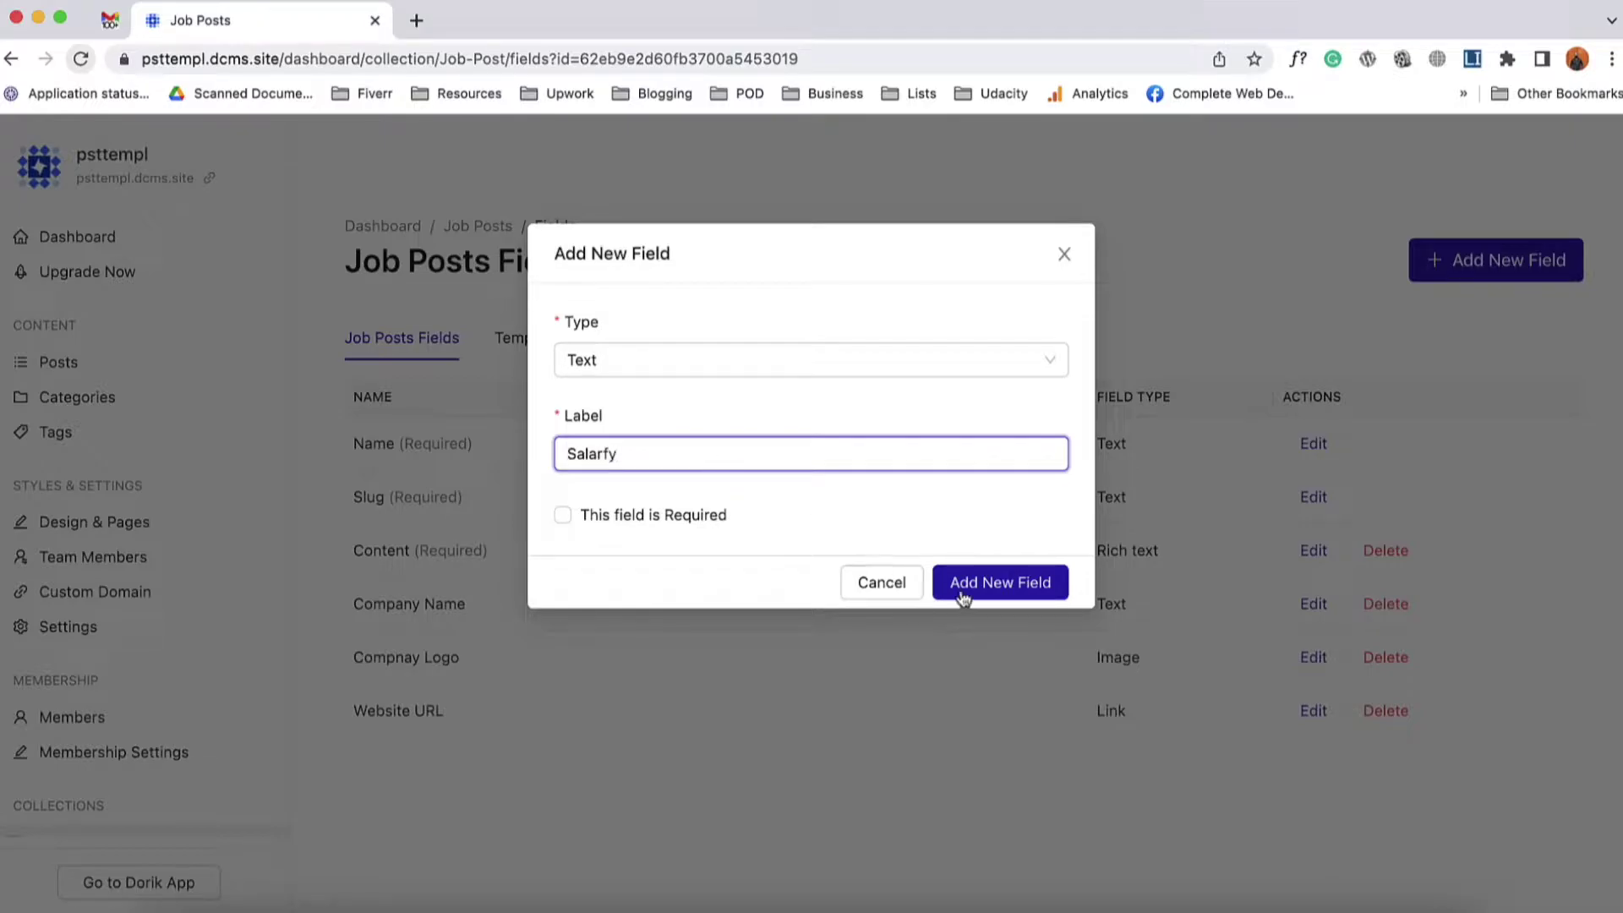
click(964, 591)
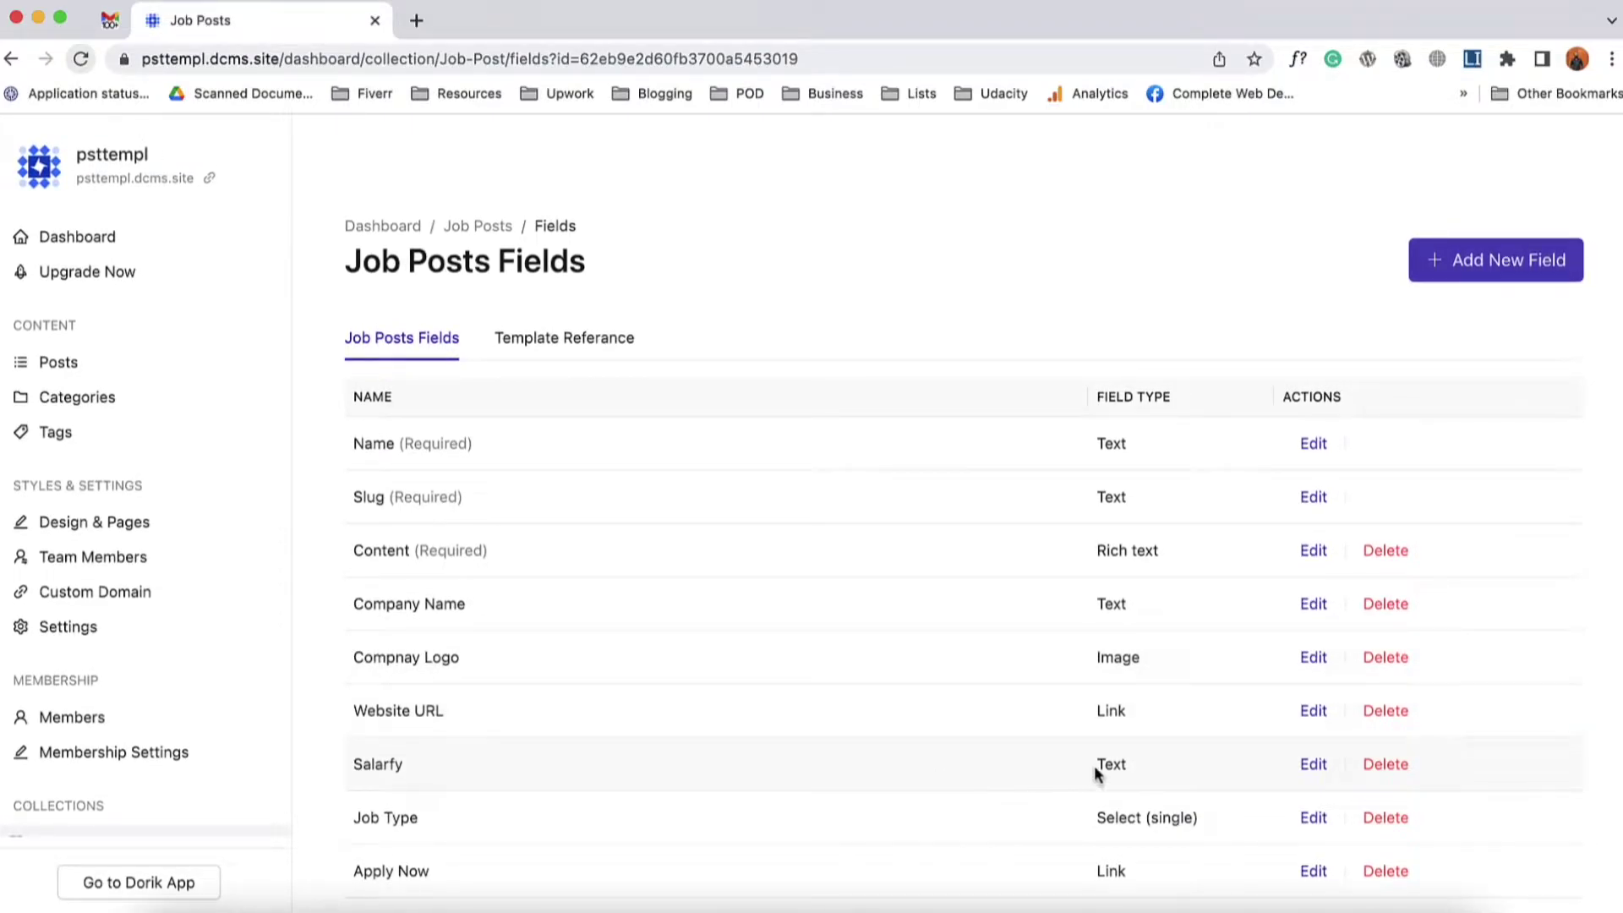
click(477, 228)
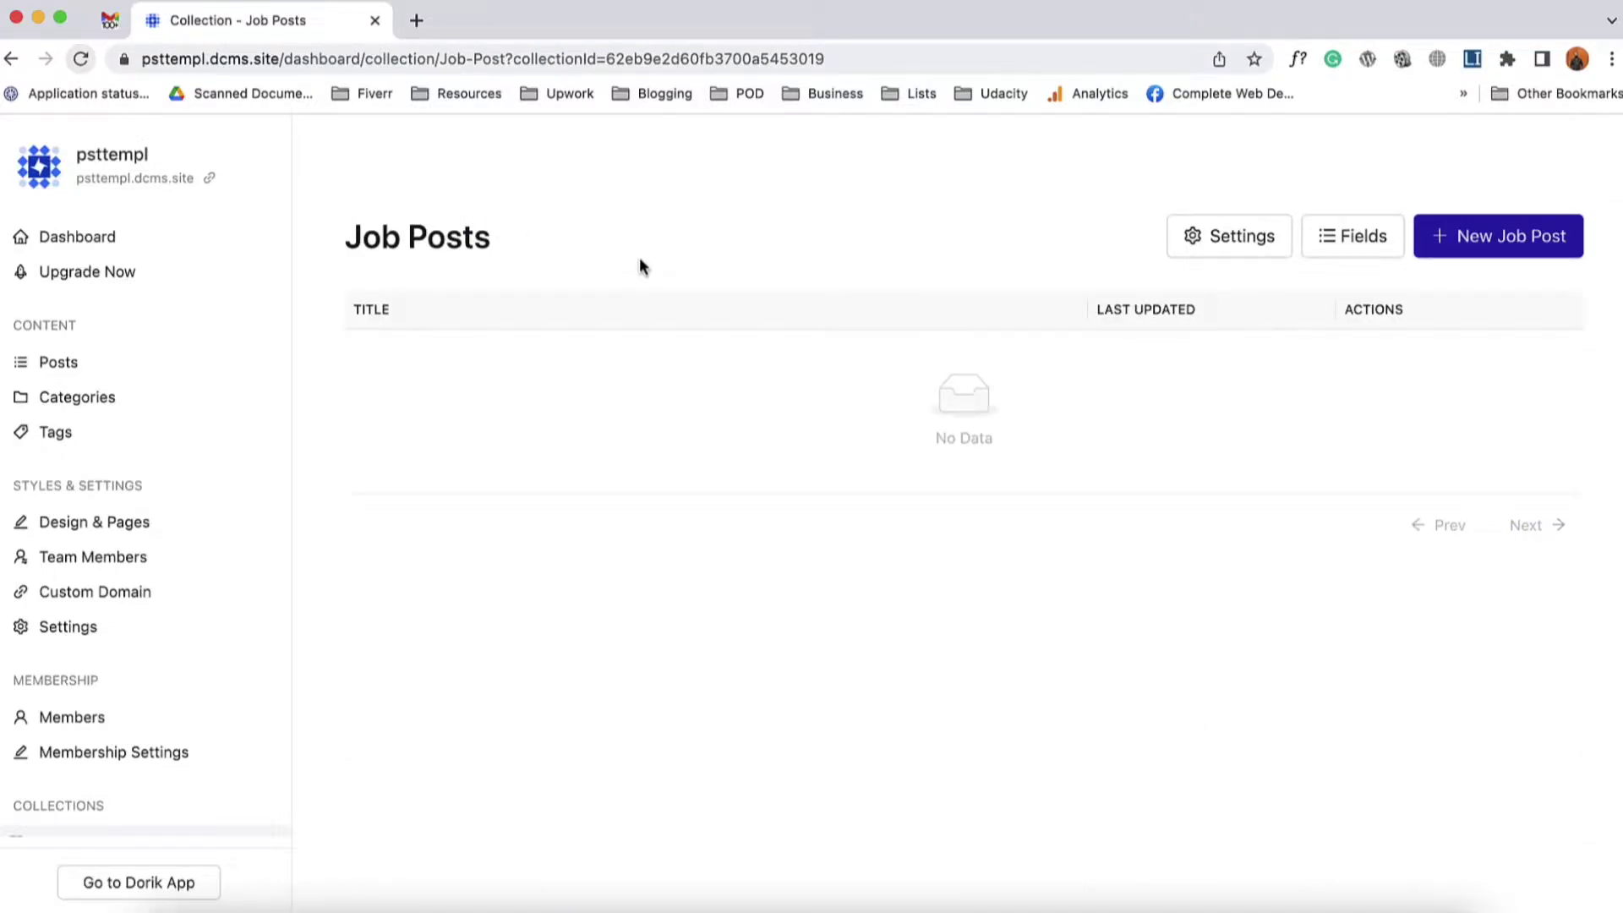
- Create a new Job Post item with an empty title and description
click(1513, 241)
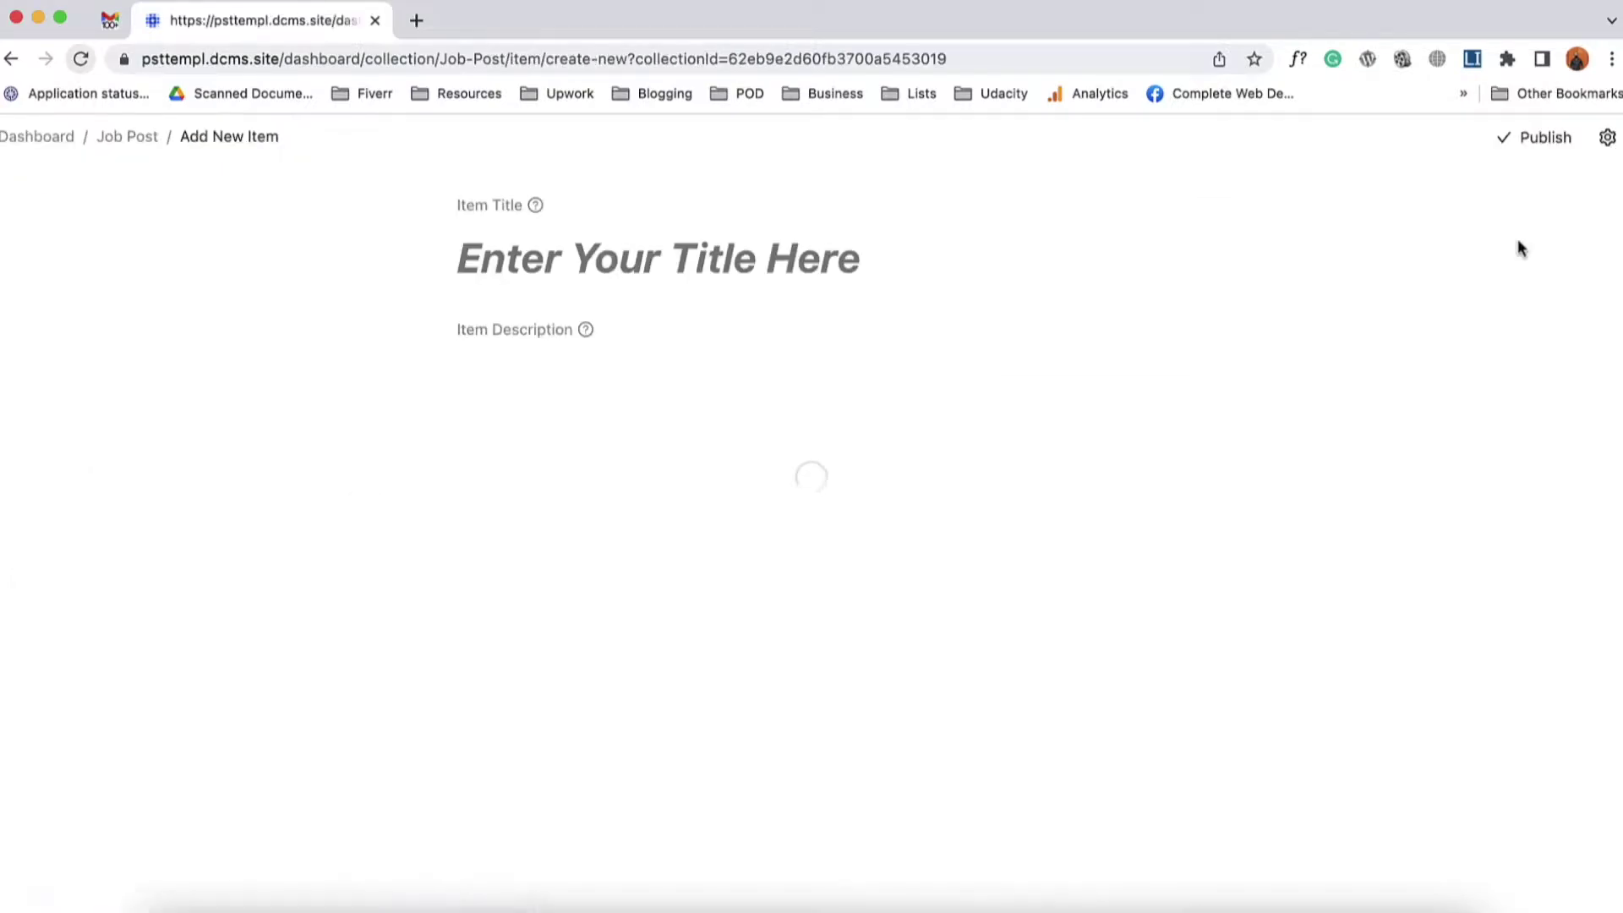
click(601, 262)
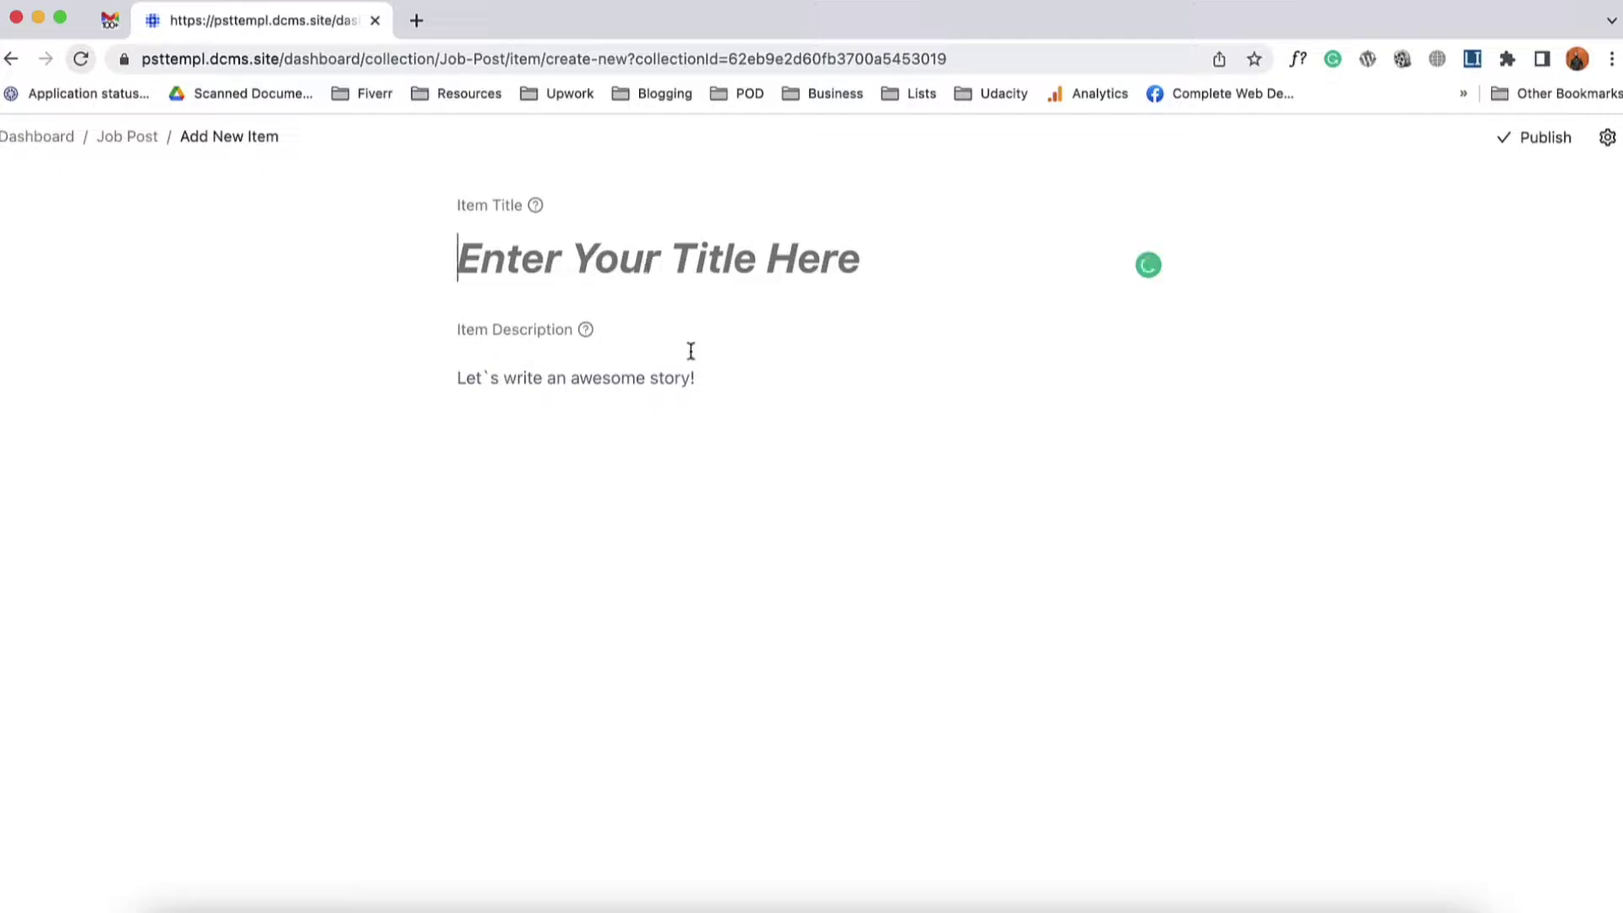
click(545, 391)
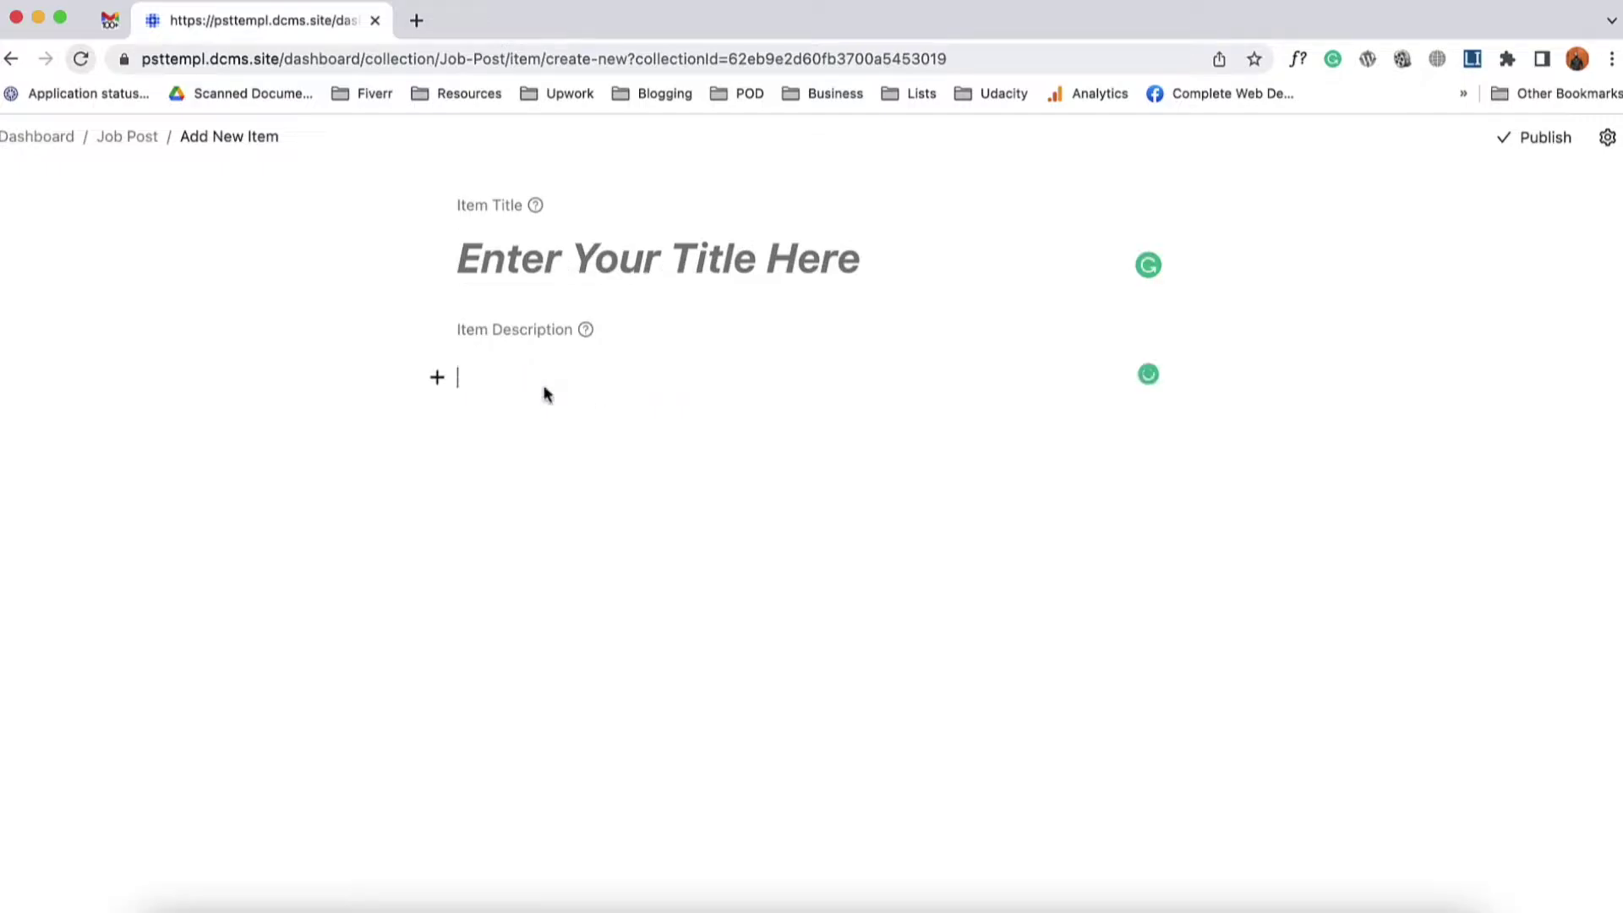
- Review the post's Salarfy, Job Type and Apply Now fields, then close the panel
click(1607, 139)
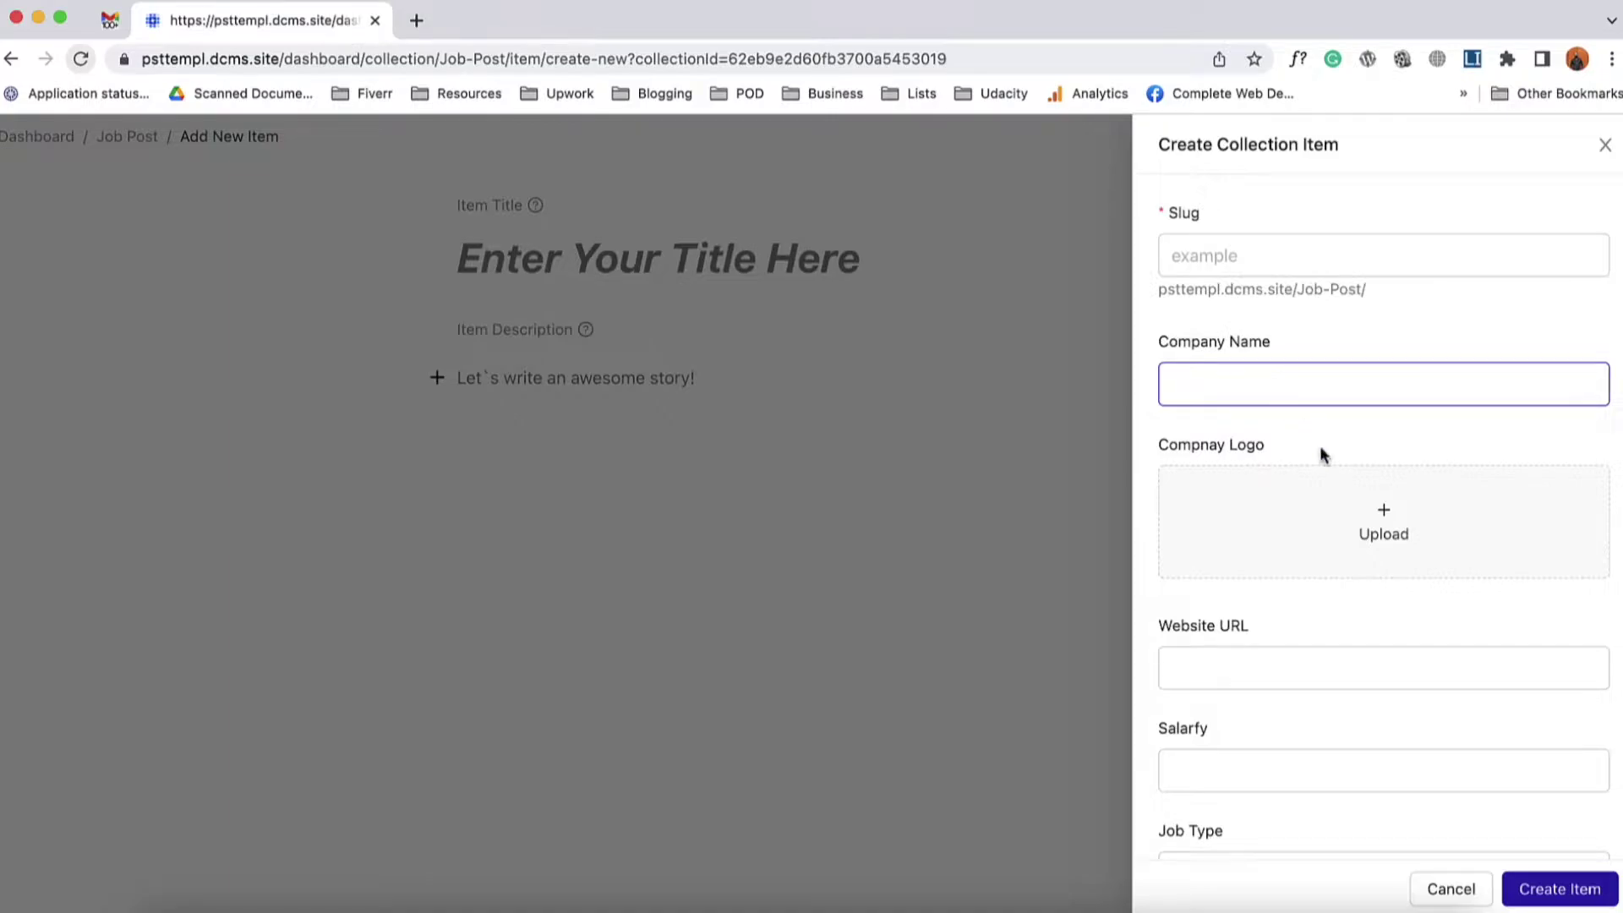
scroll(1325, 482, down, 2)
click(1216, 608)
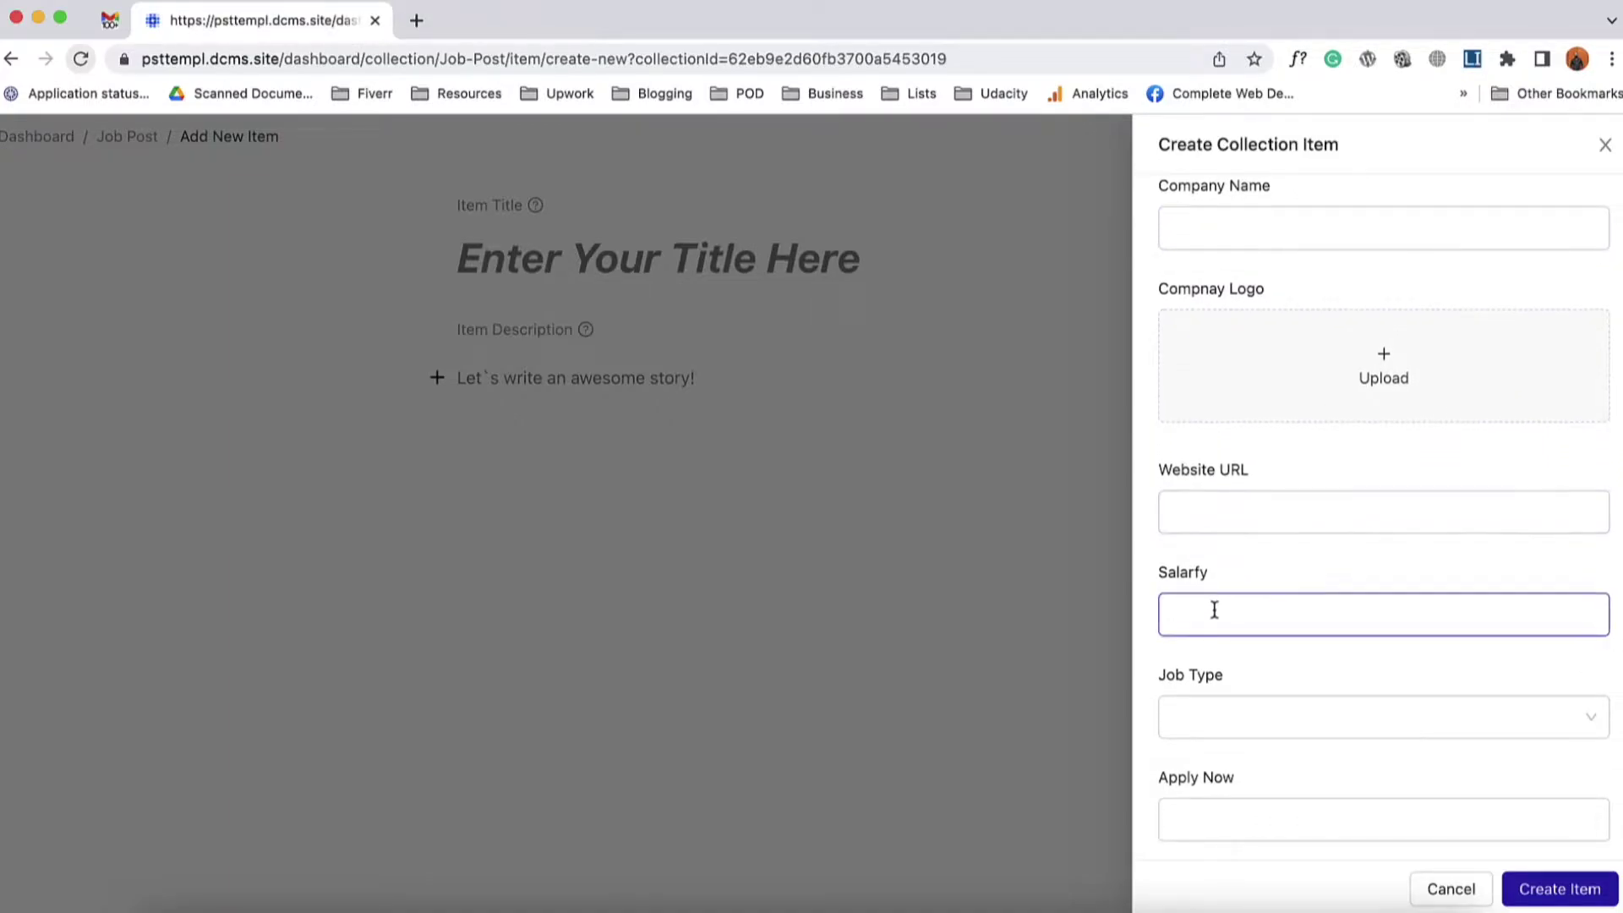
double_click(1182, 575)
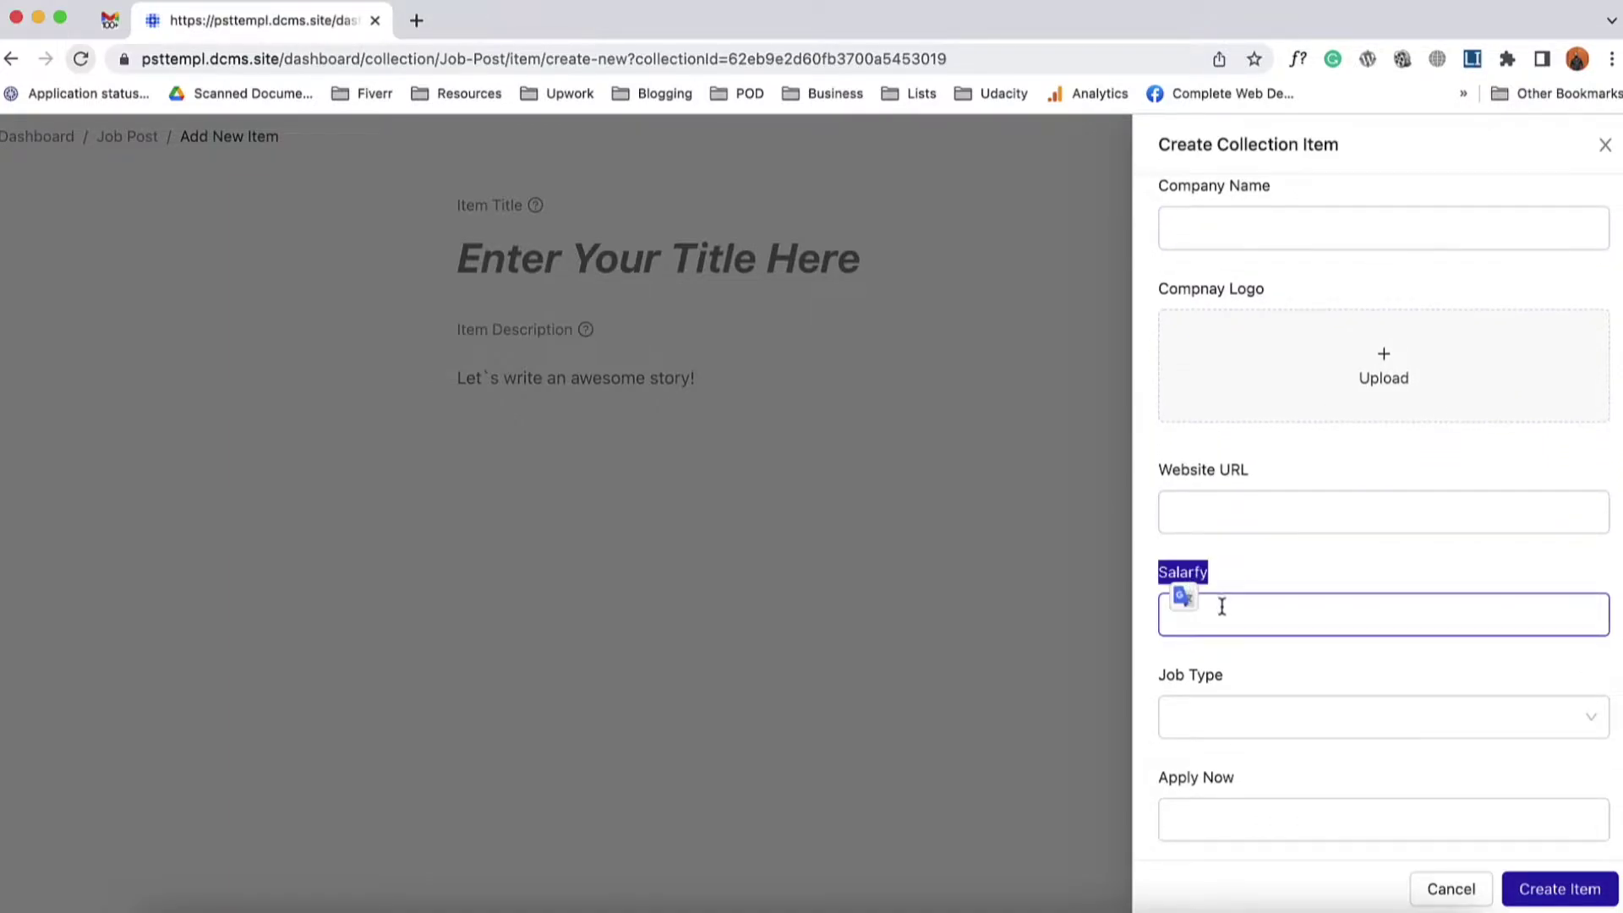
click(1260, 694)
scroll(1221, 689, down, 1)
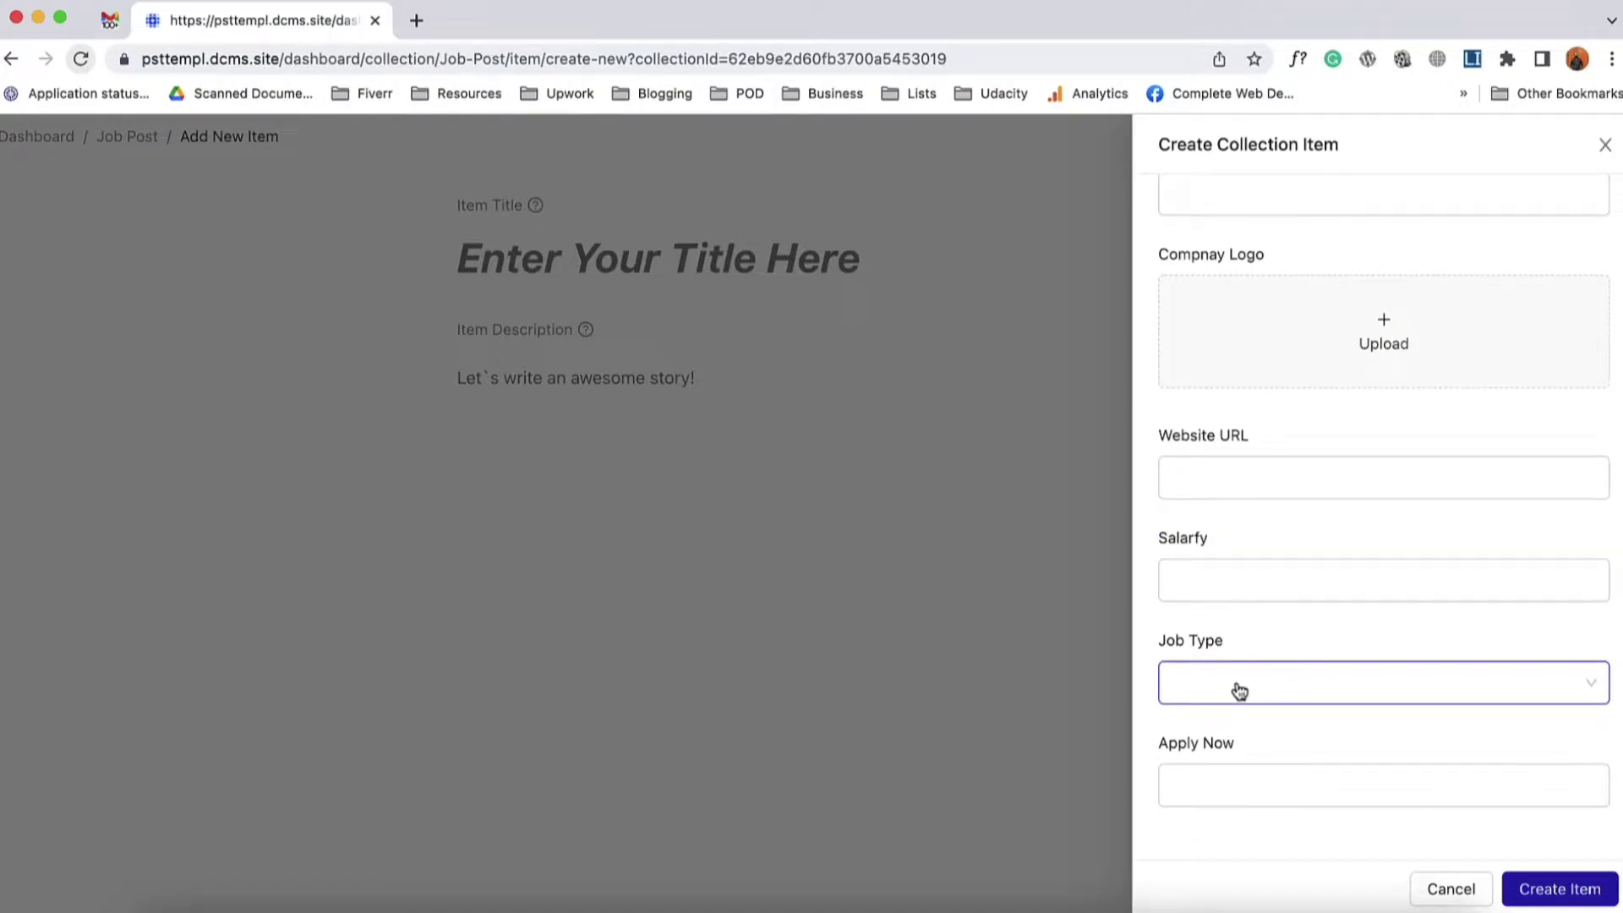
click(1249, 781)
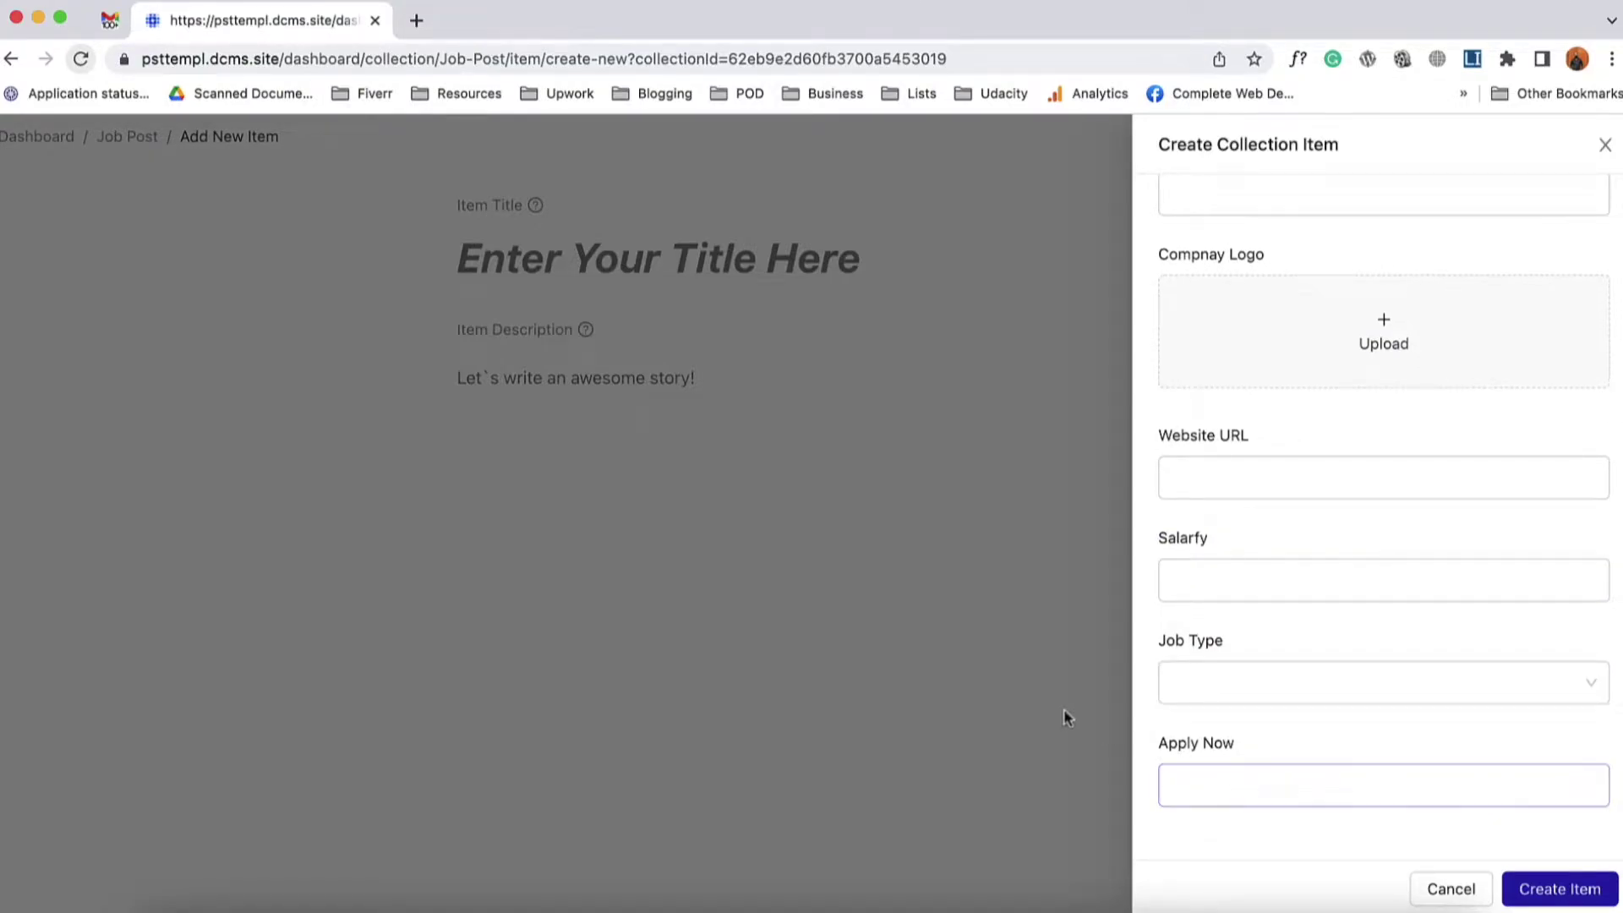
click(1066, 714)
click(784, 272)
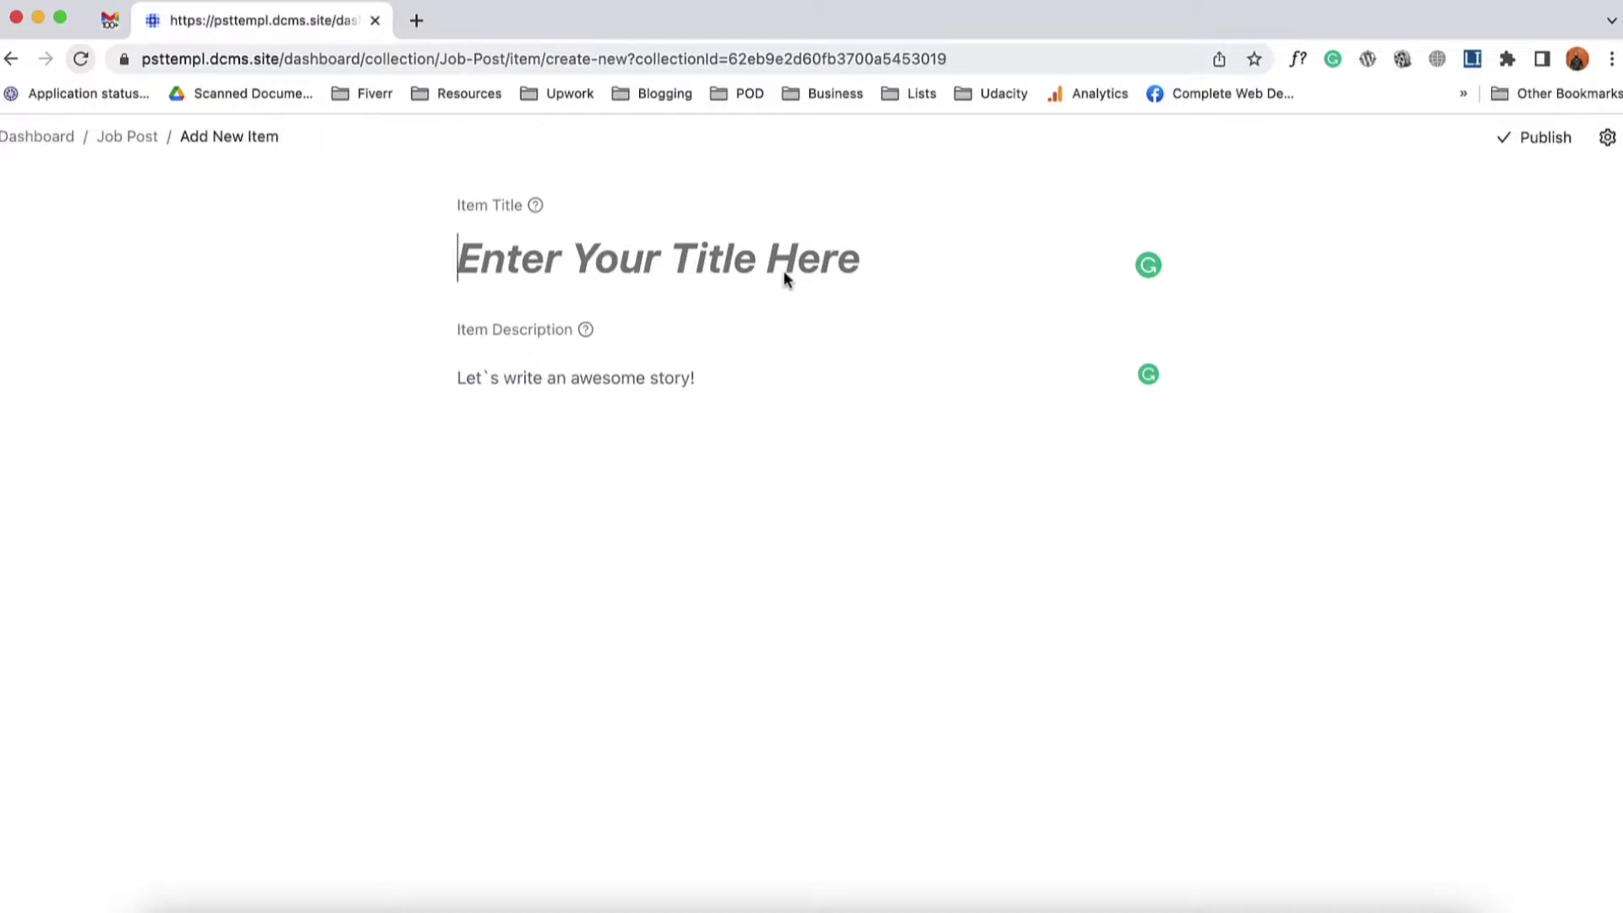
- Title the item 'Hello New Job Post' and fill its description with Lorem Ipsum paragraphs
text(Hello New Job Post)
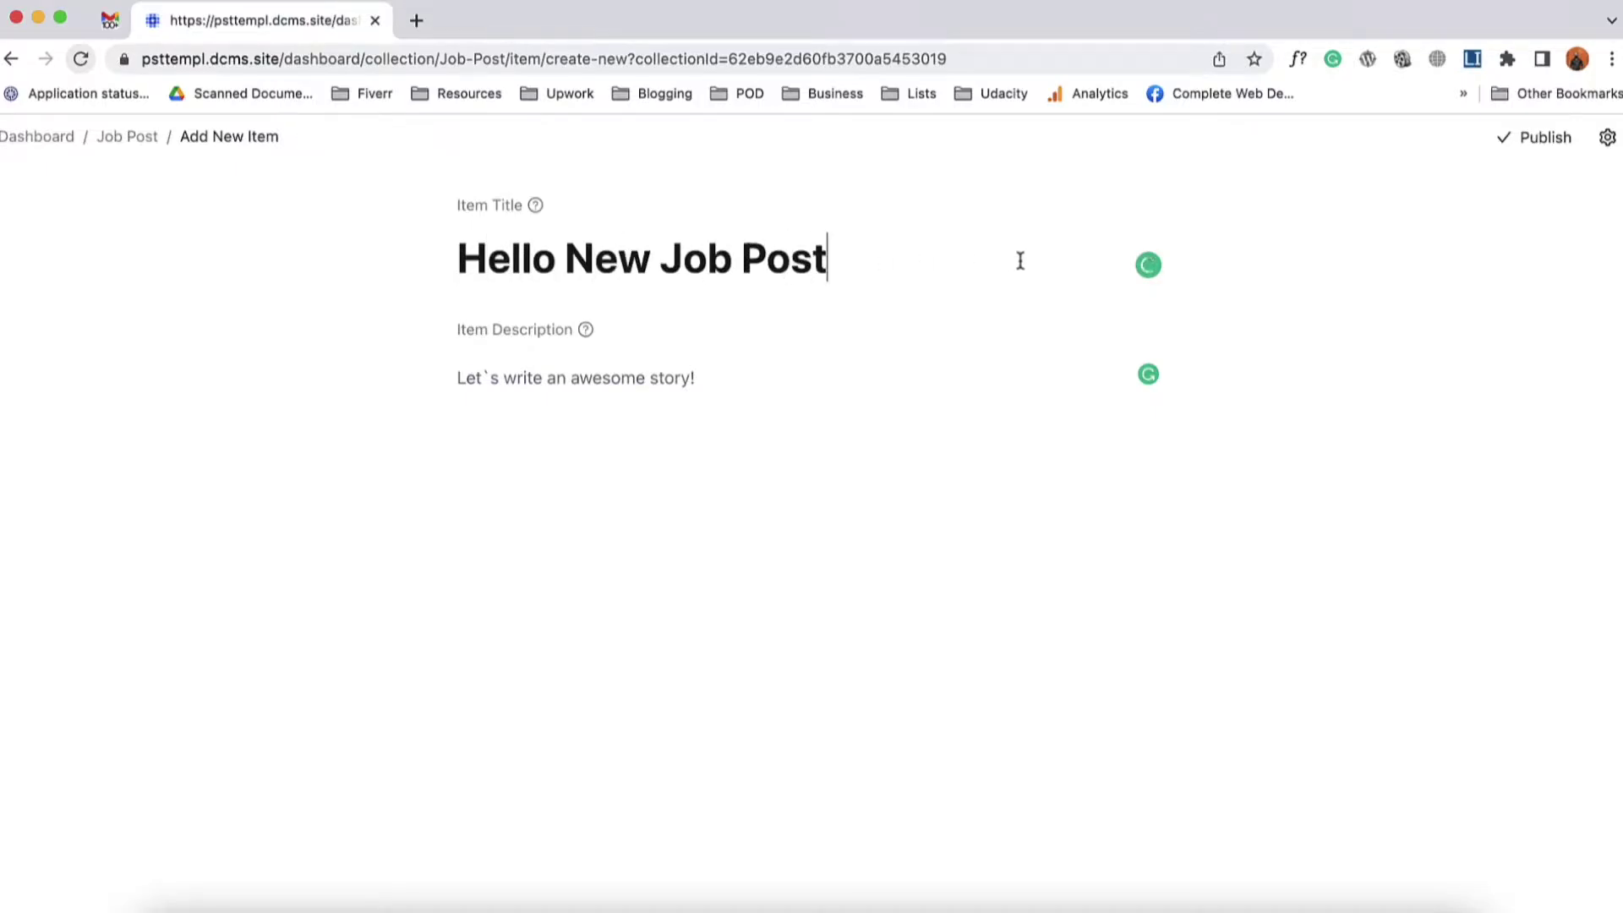
click(641, 376)
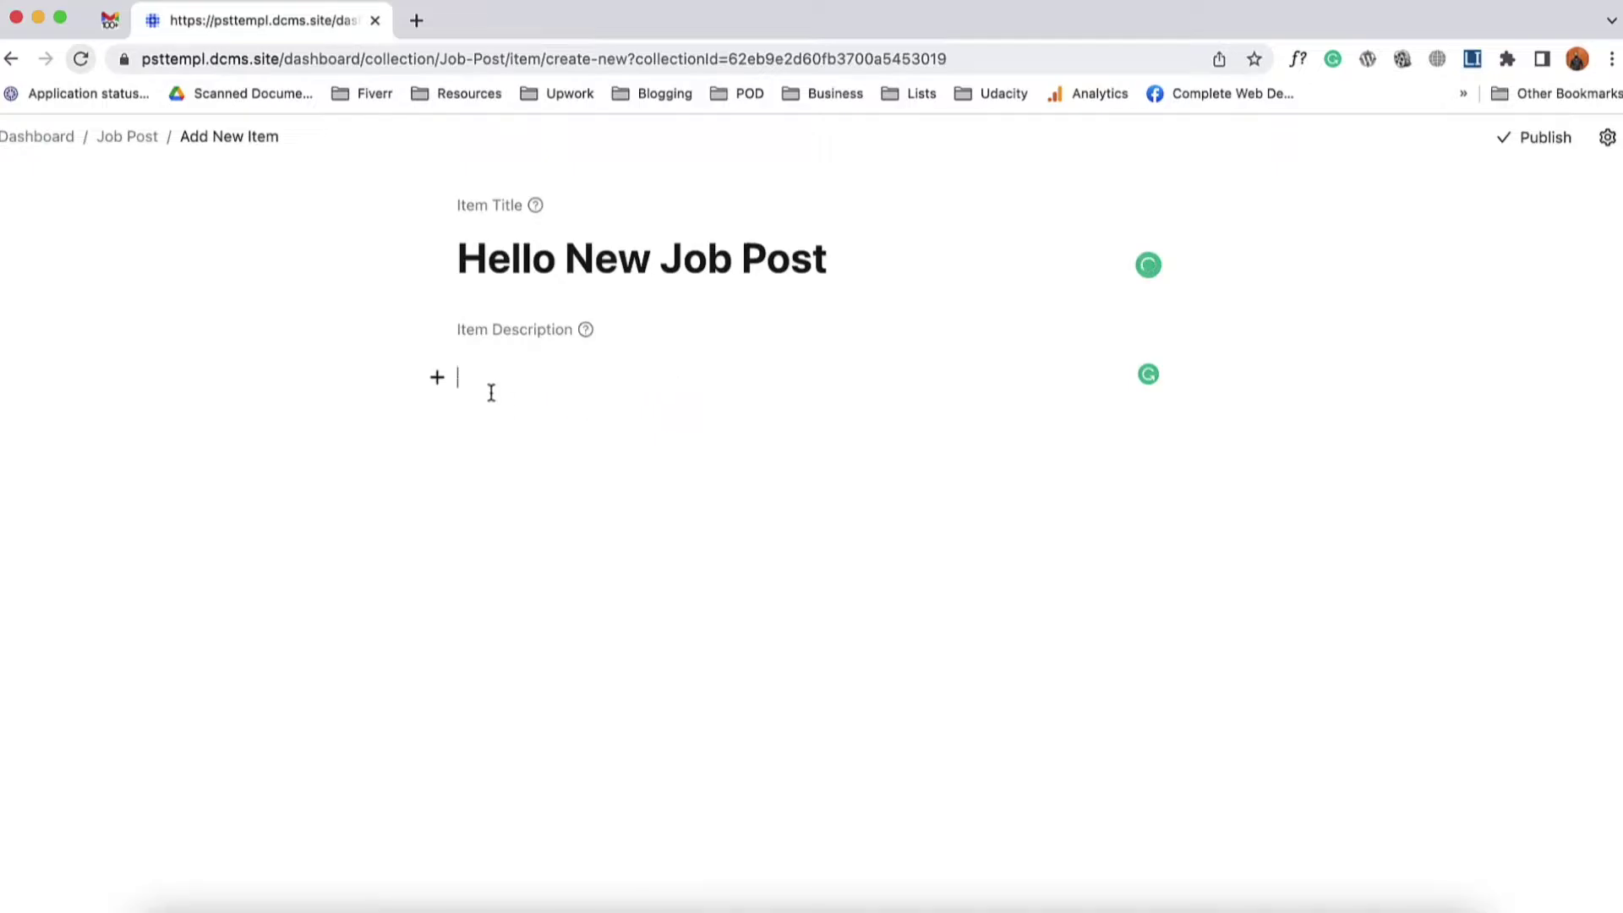
click(1473, 58)
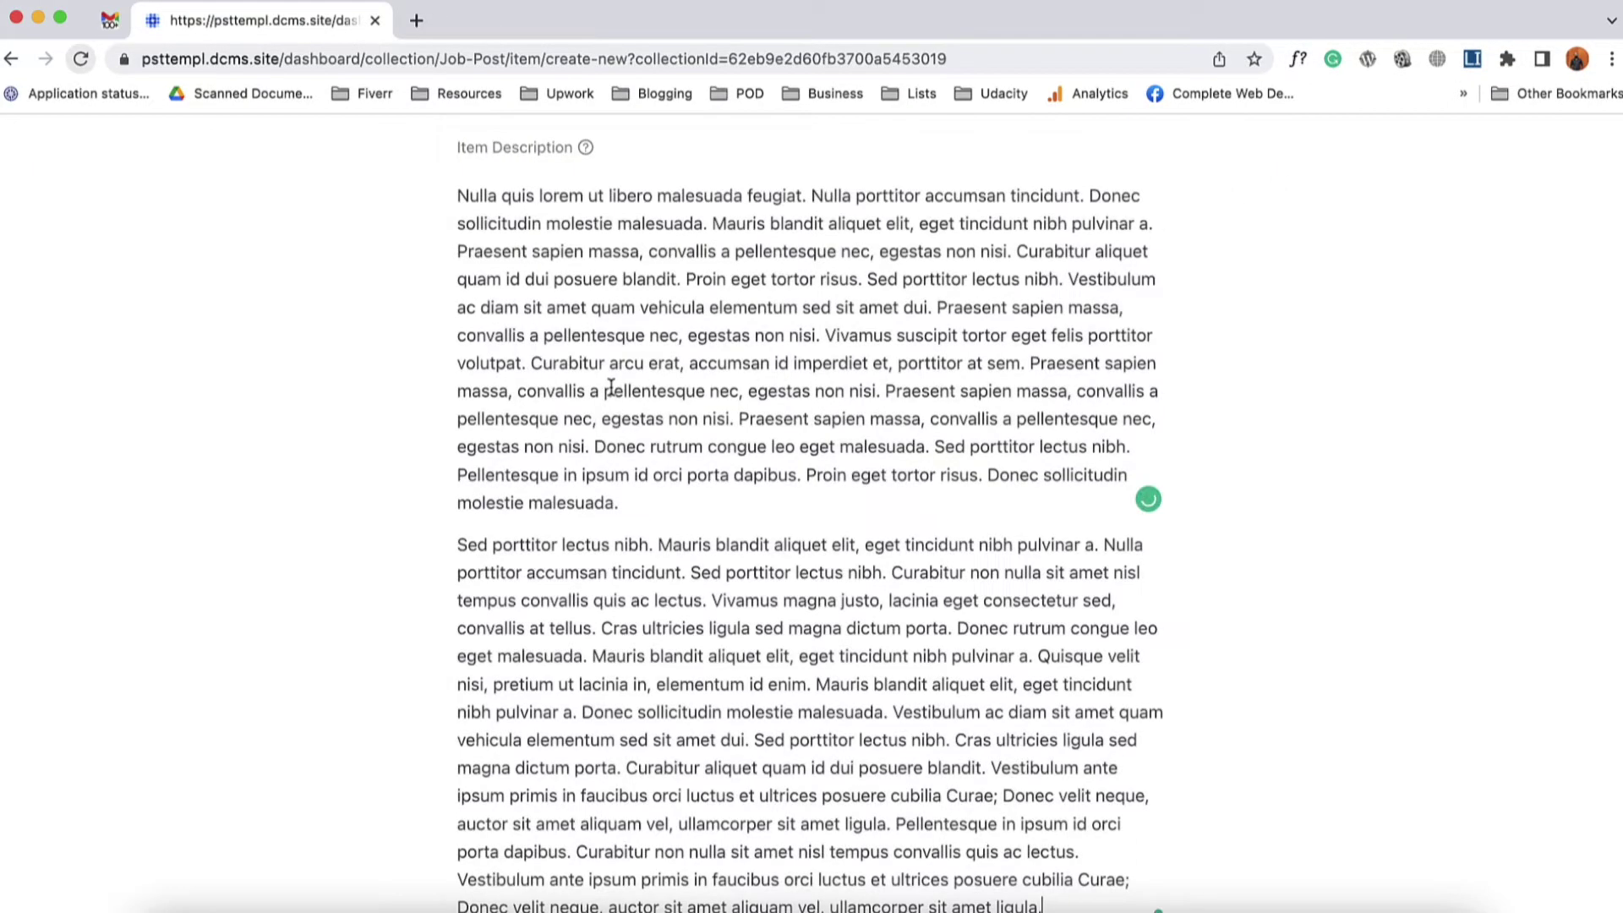
scroll(609, 388, up, 3)
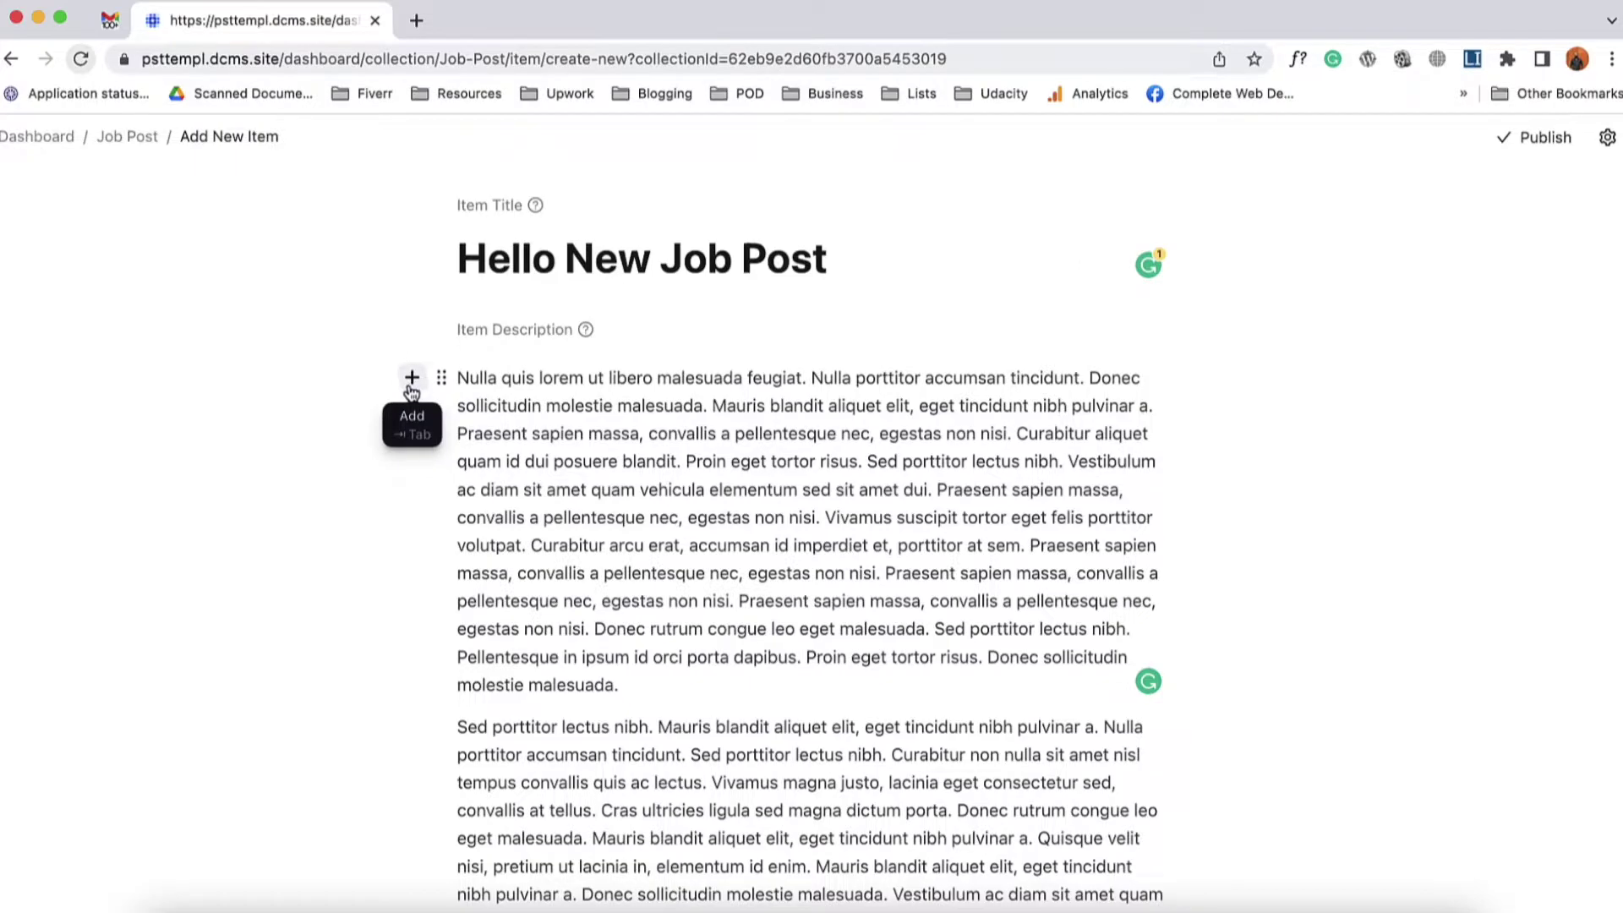
click(411, 380)
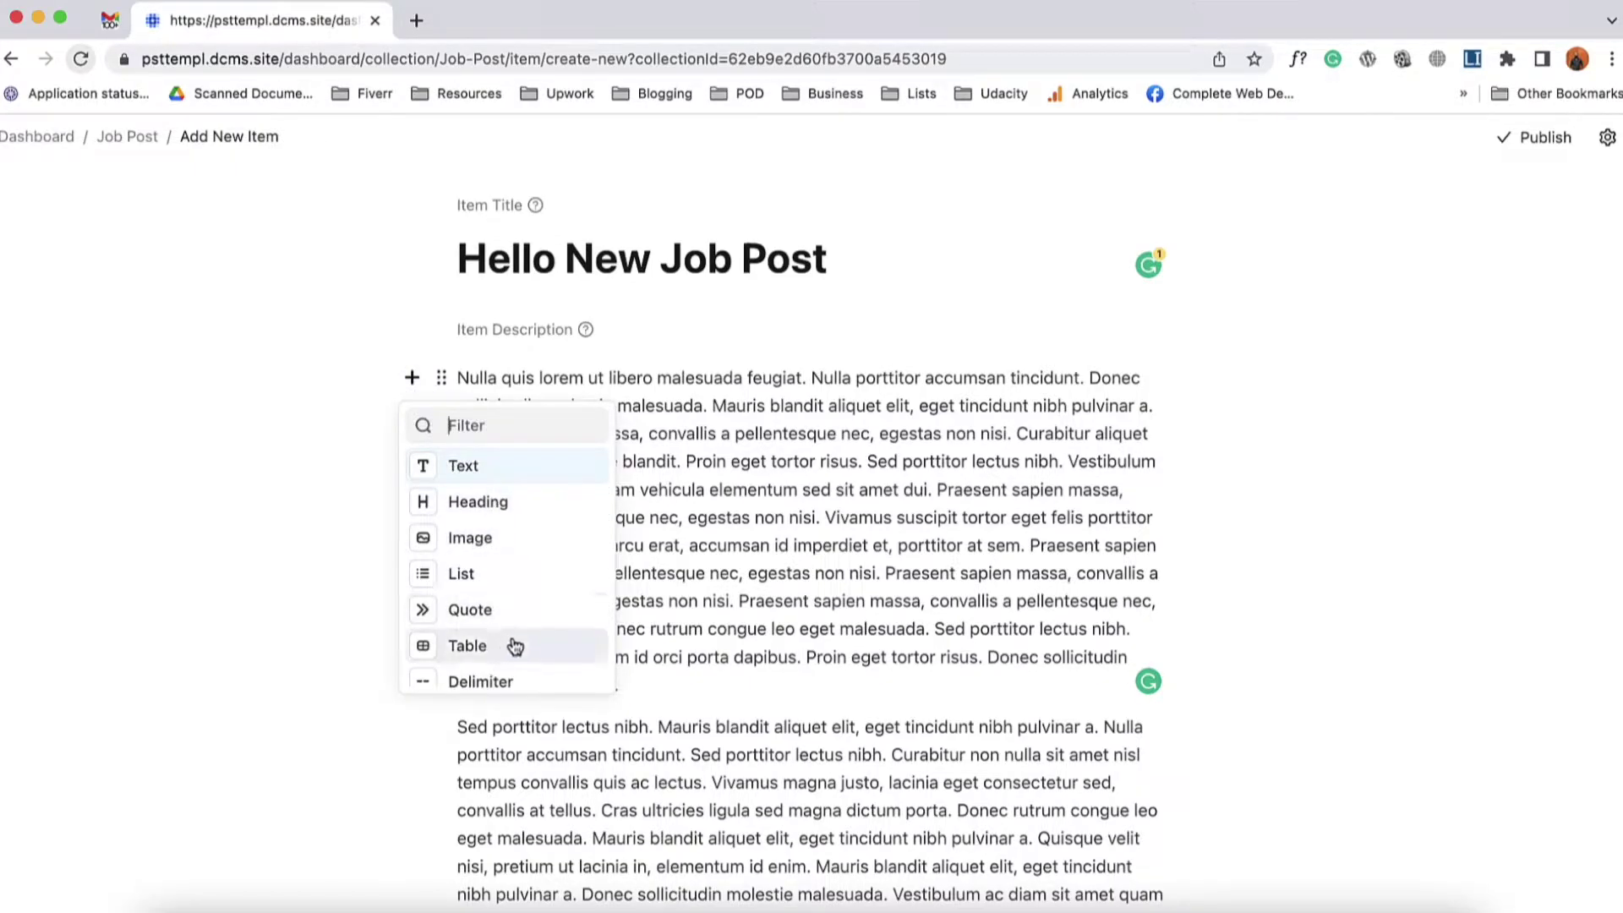
scroll(517, 655, down, 2)
scroll(526, 659, up, 2)
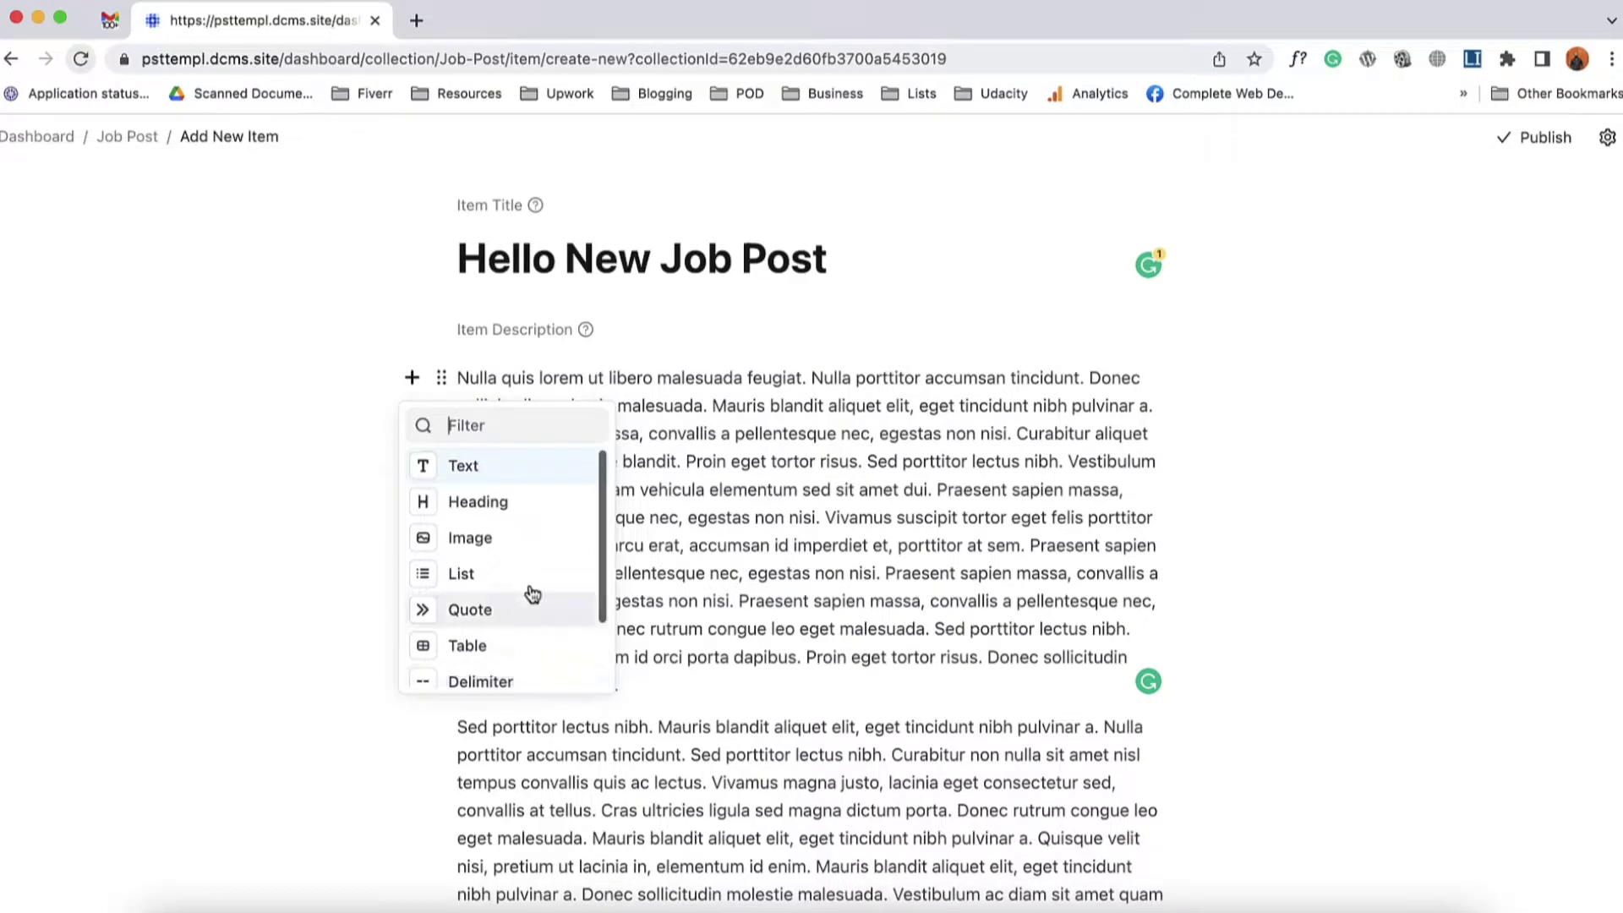
click(675, 408)
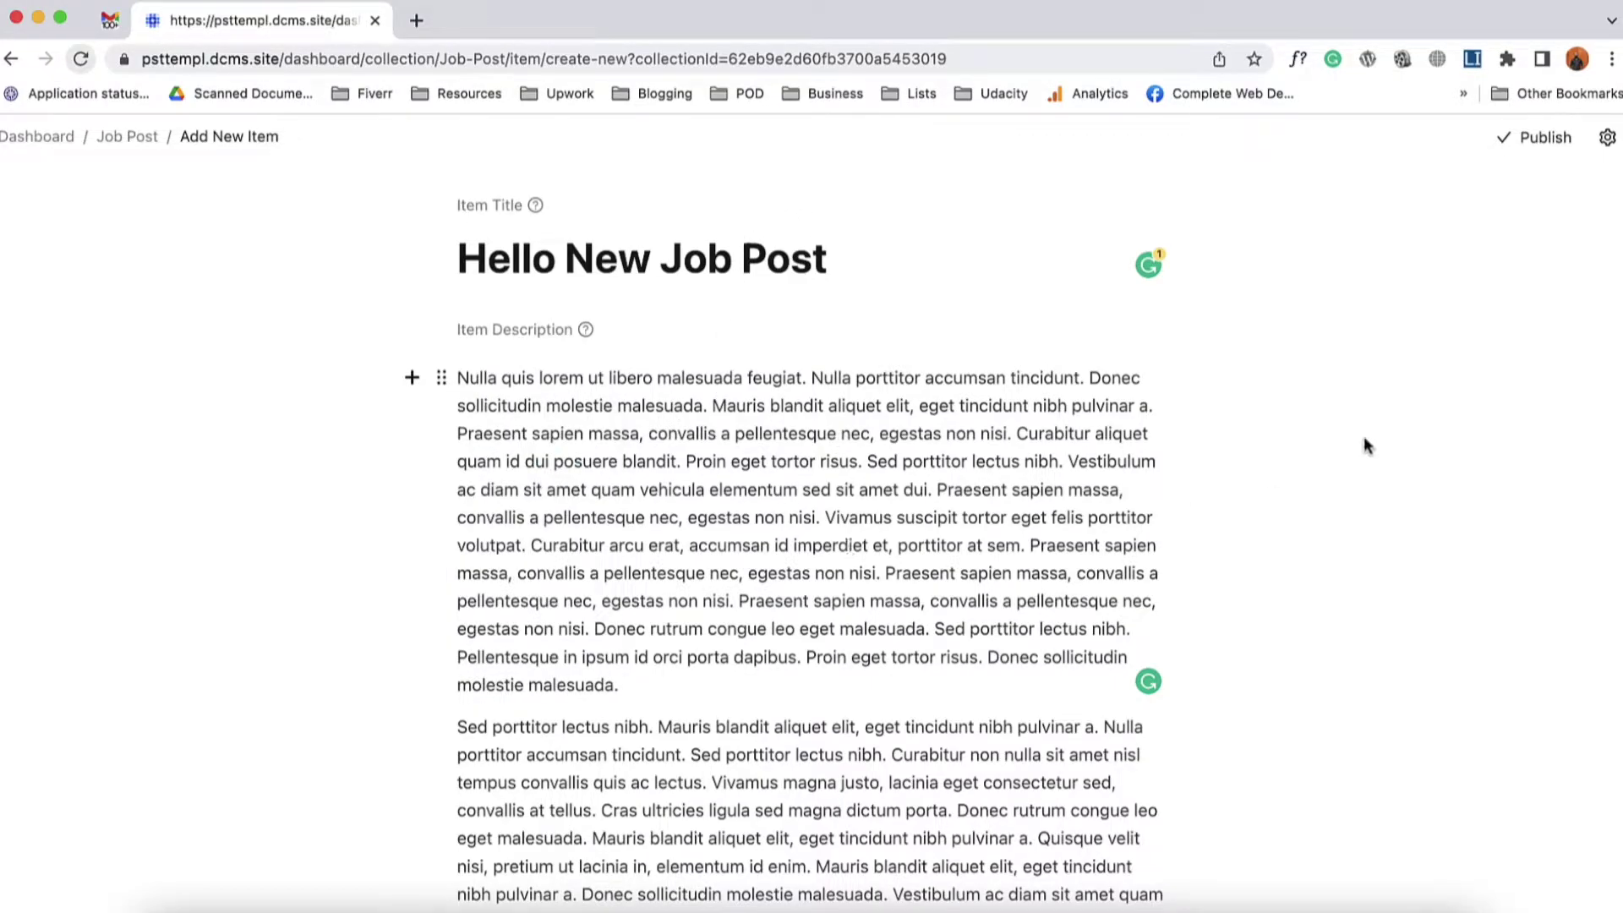
click(1608, 139)
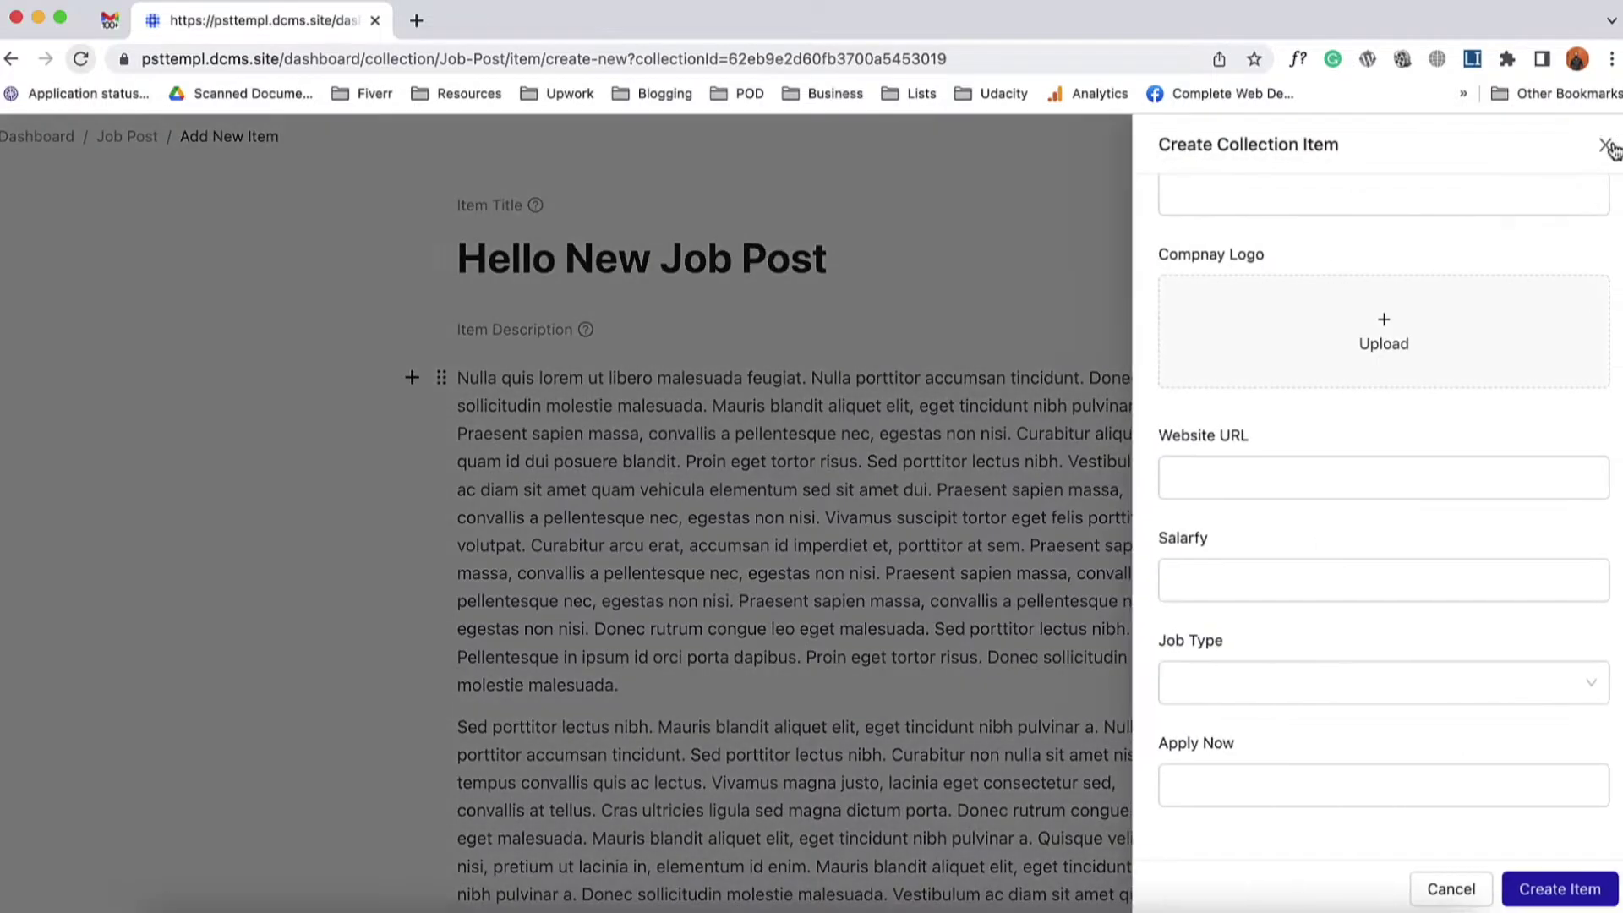
- Keep the slug Hello-New-Job-Post, enter company Dorik Inco, and upload the logo image
scroll(1471, 294, up, 3)
click(1191, 245)
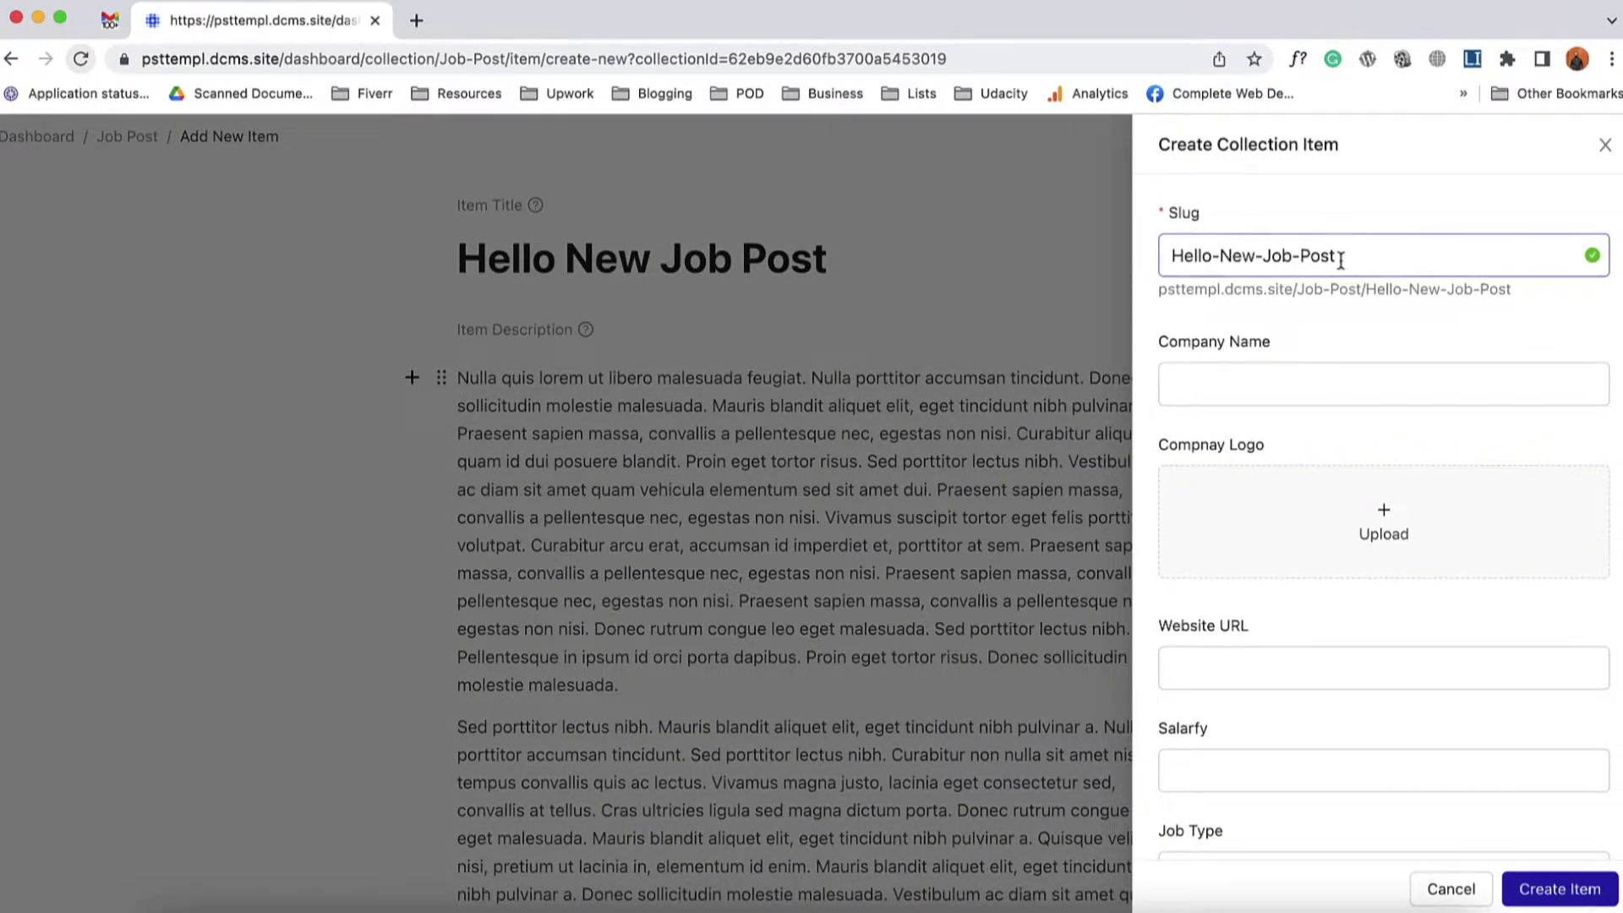
click(723, 272)
click(1288, 382)
text(Dorik Inco)
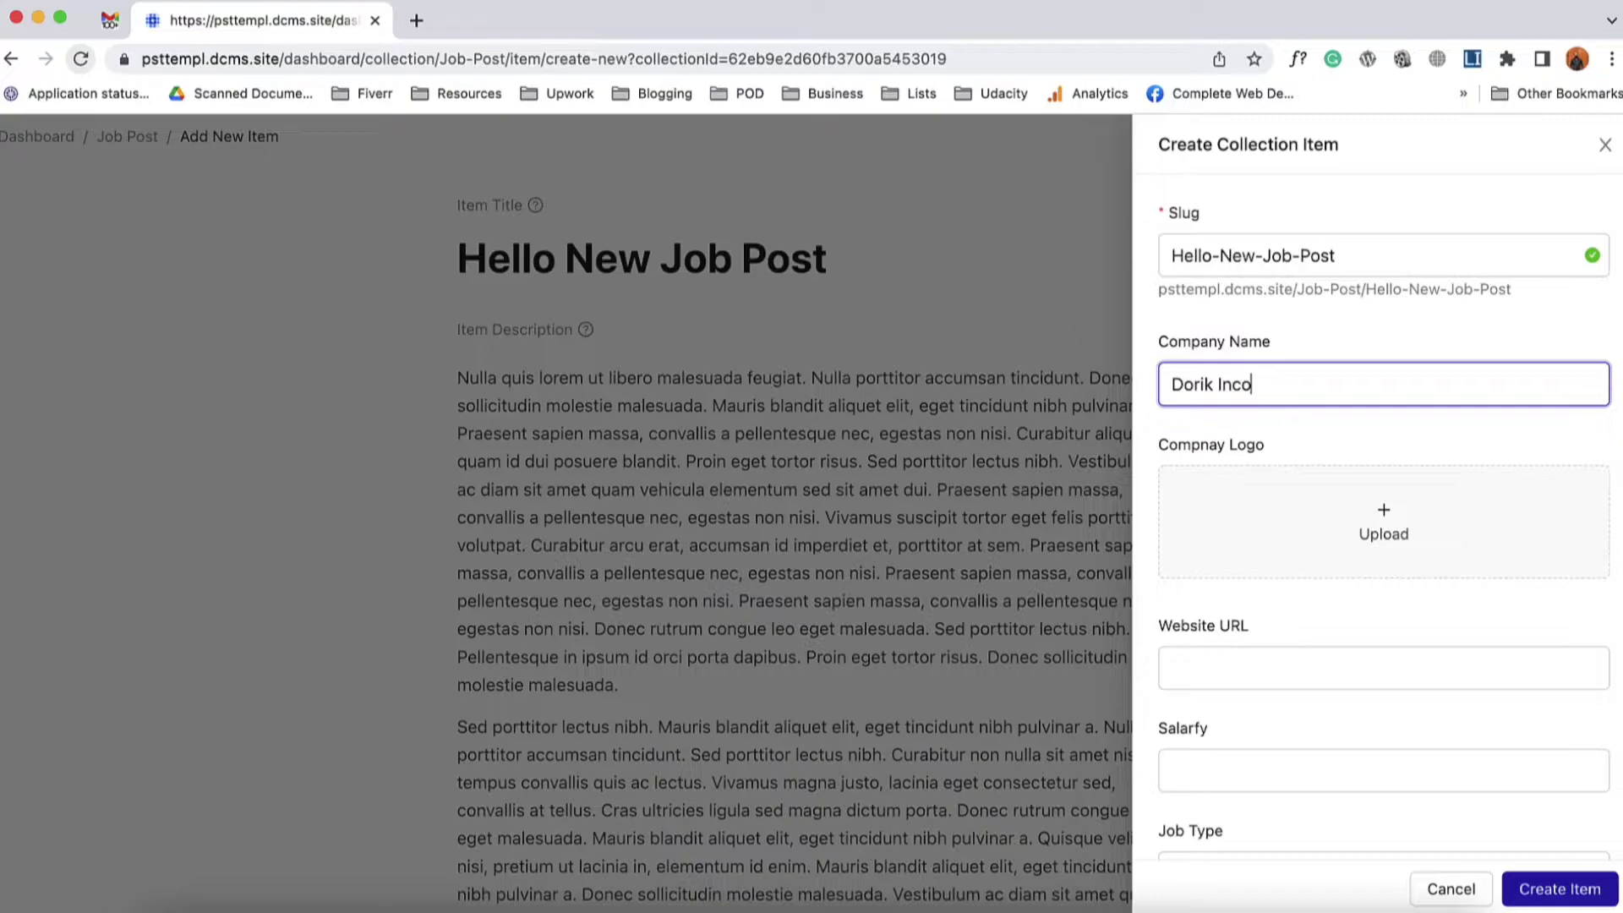
click(1405, 538)
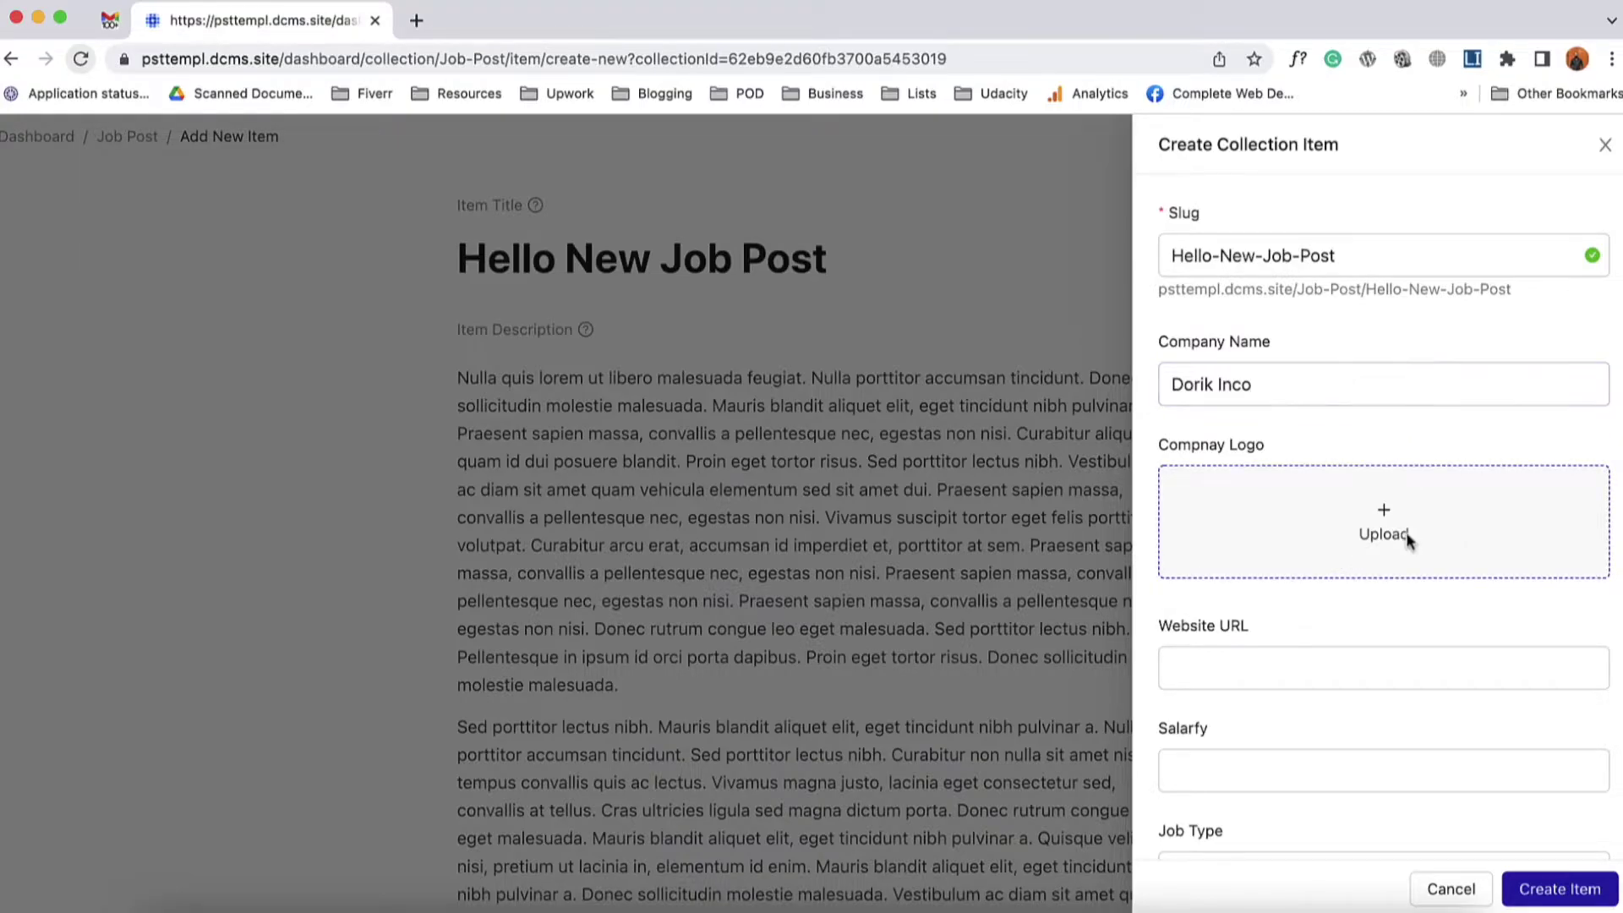
double_click(578, 297)
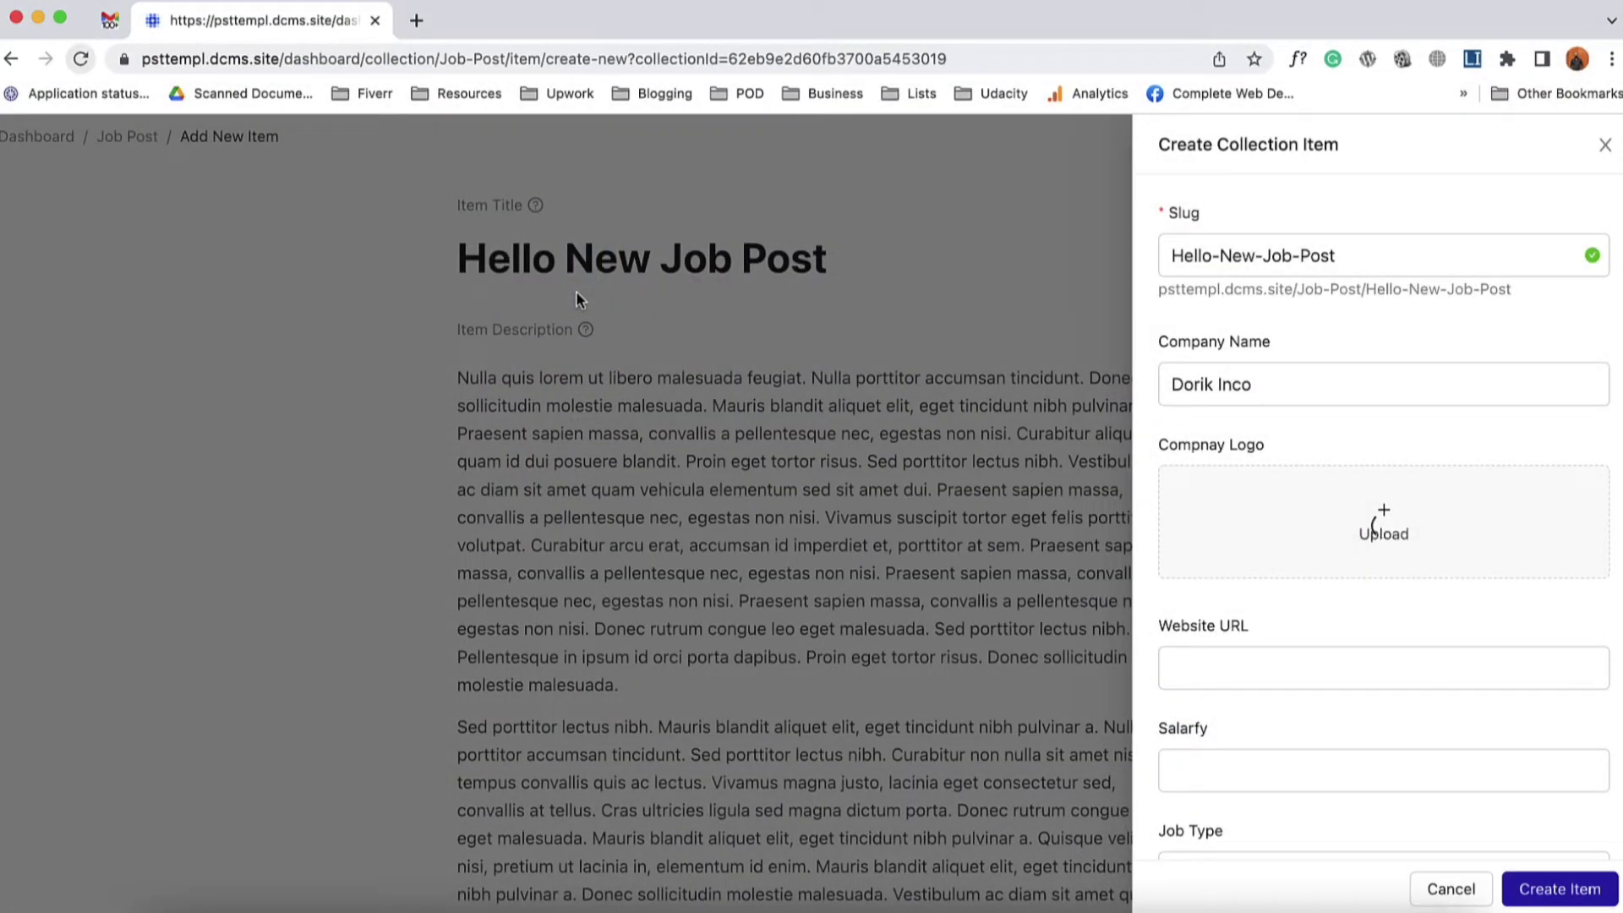
scroll(1286, 507, down, 3)
click(1225, 519)
text(https)
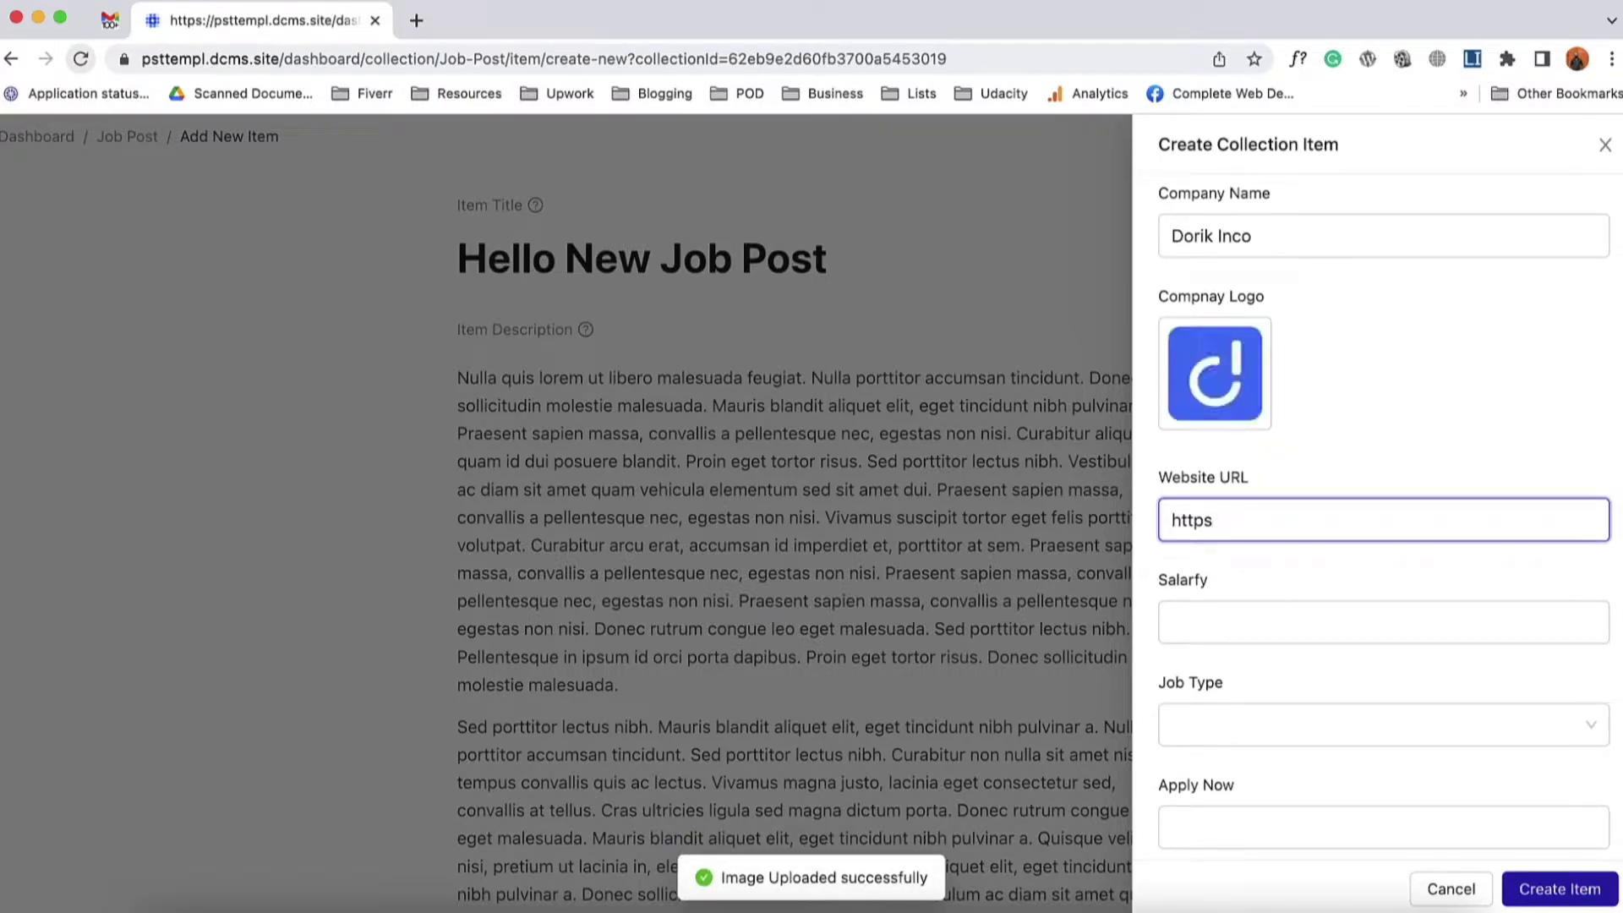
text(://dorik.com)
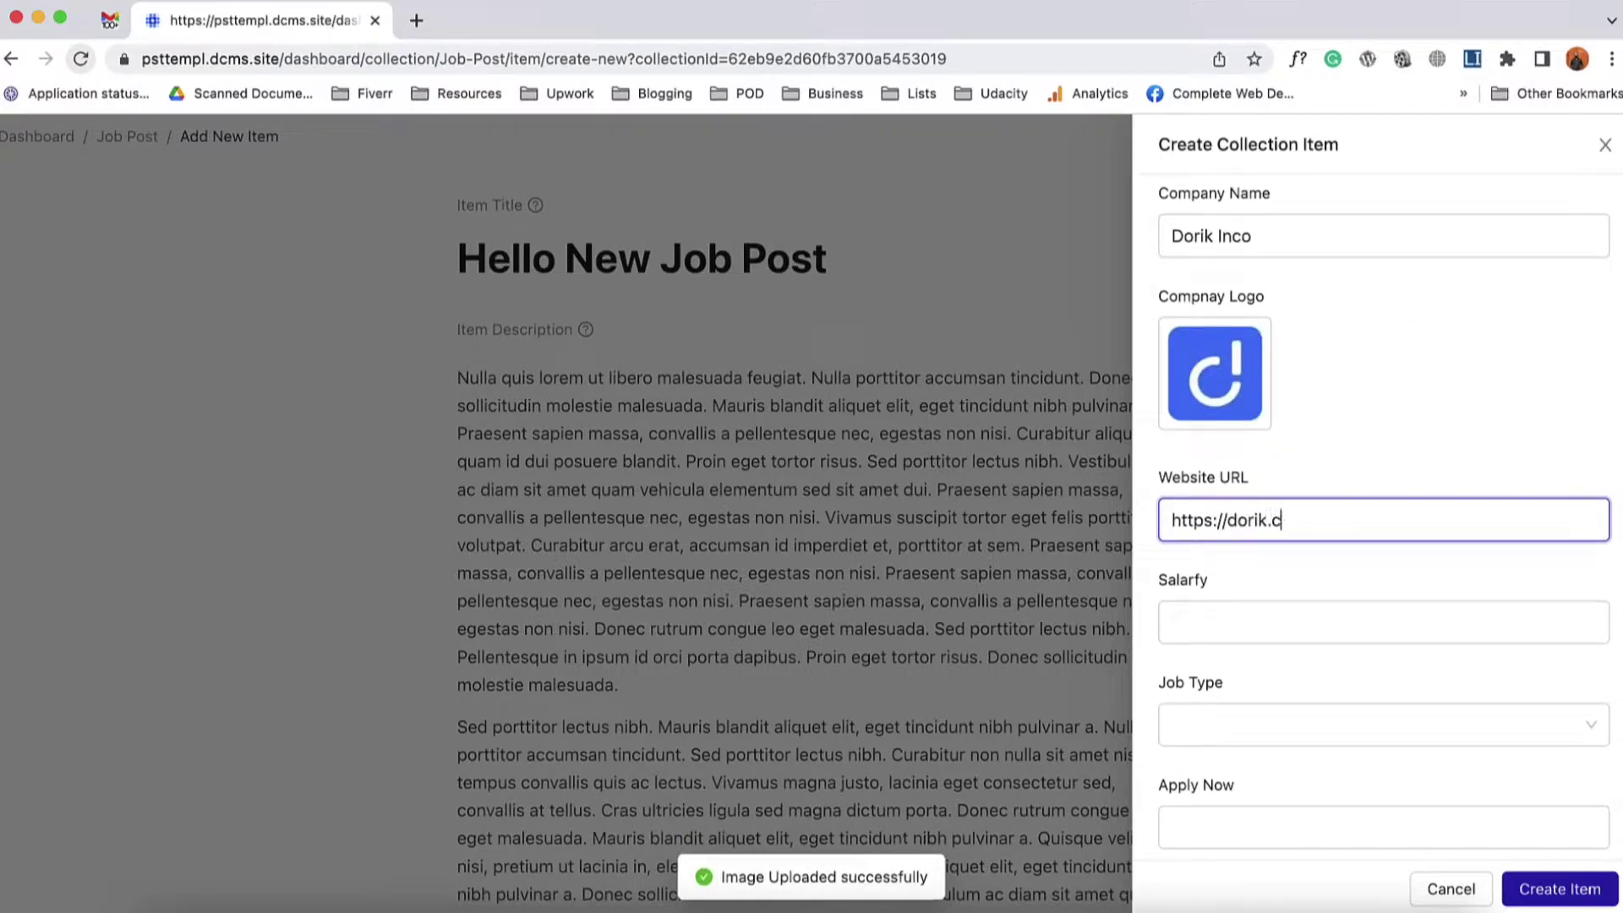
scroll(1294, 601, down, 1)
click(1276, 587)
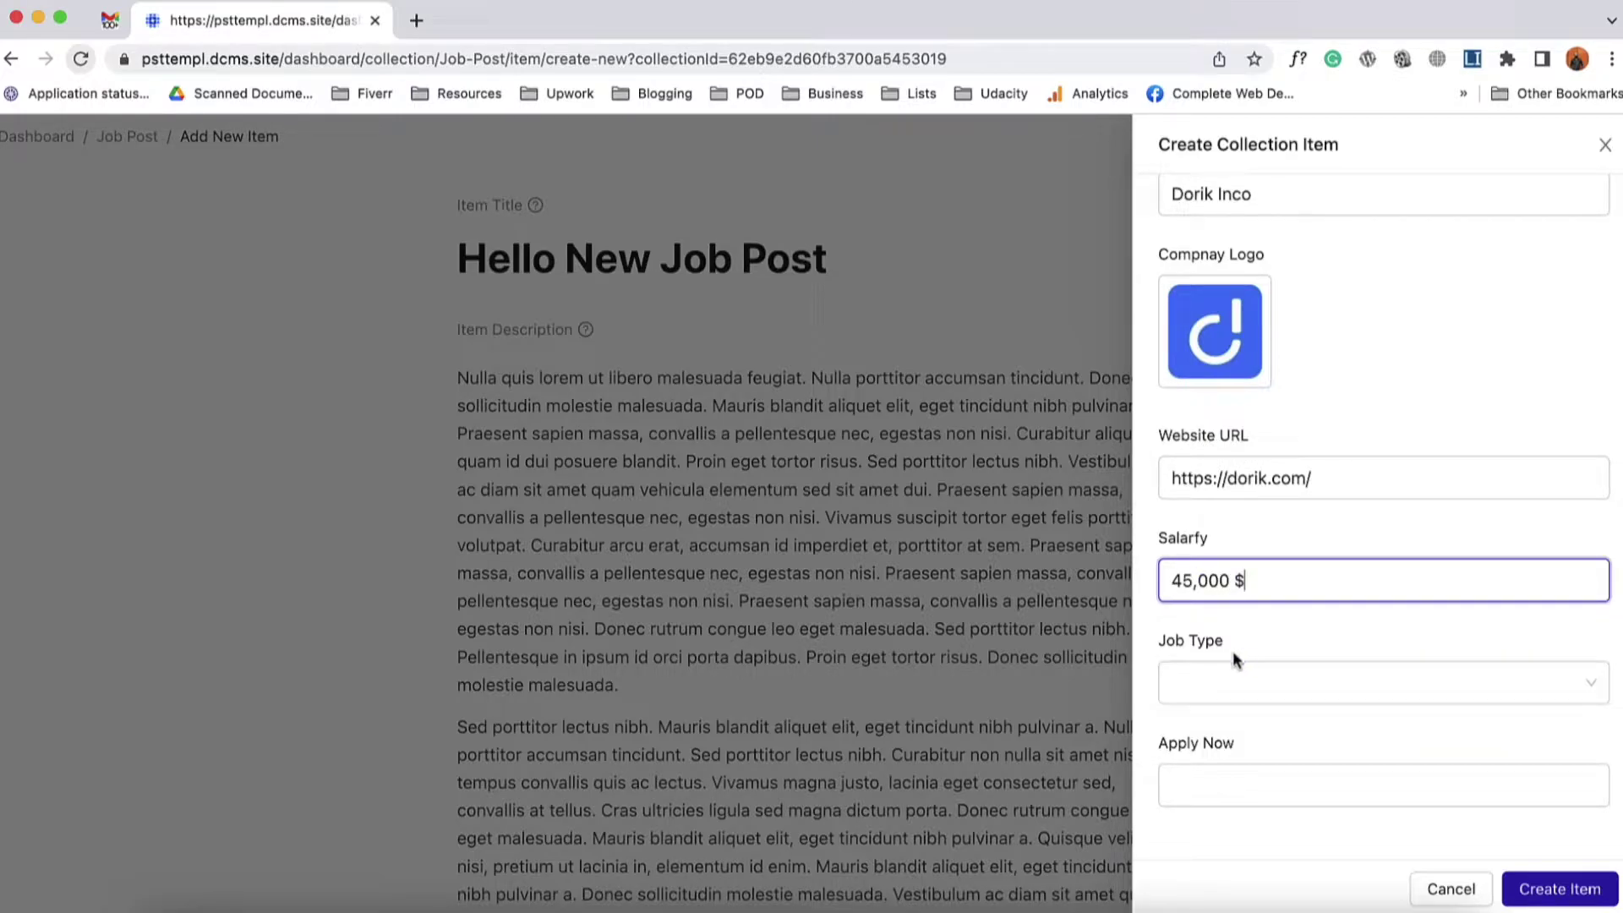
click(1206, 685)
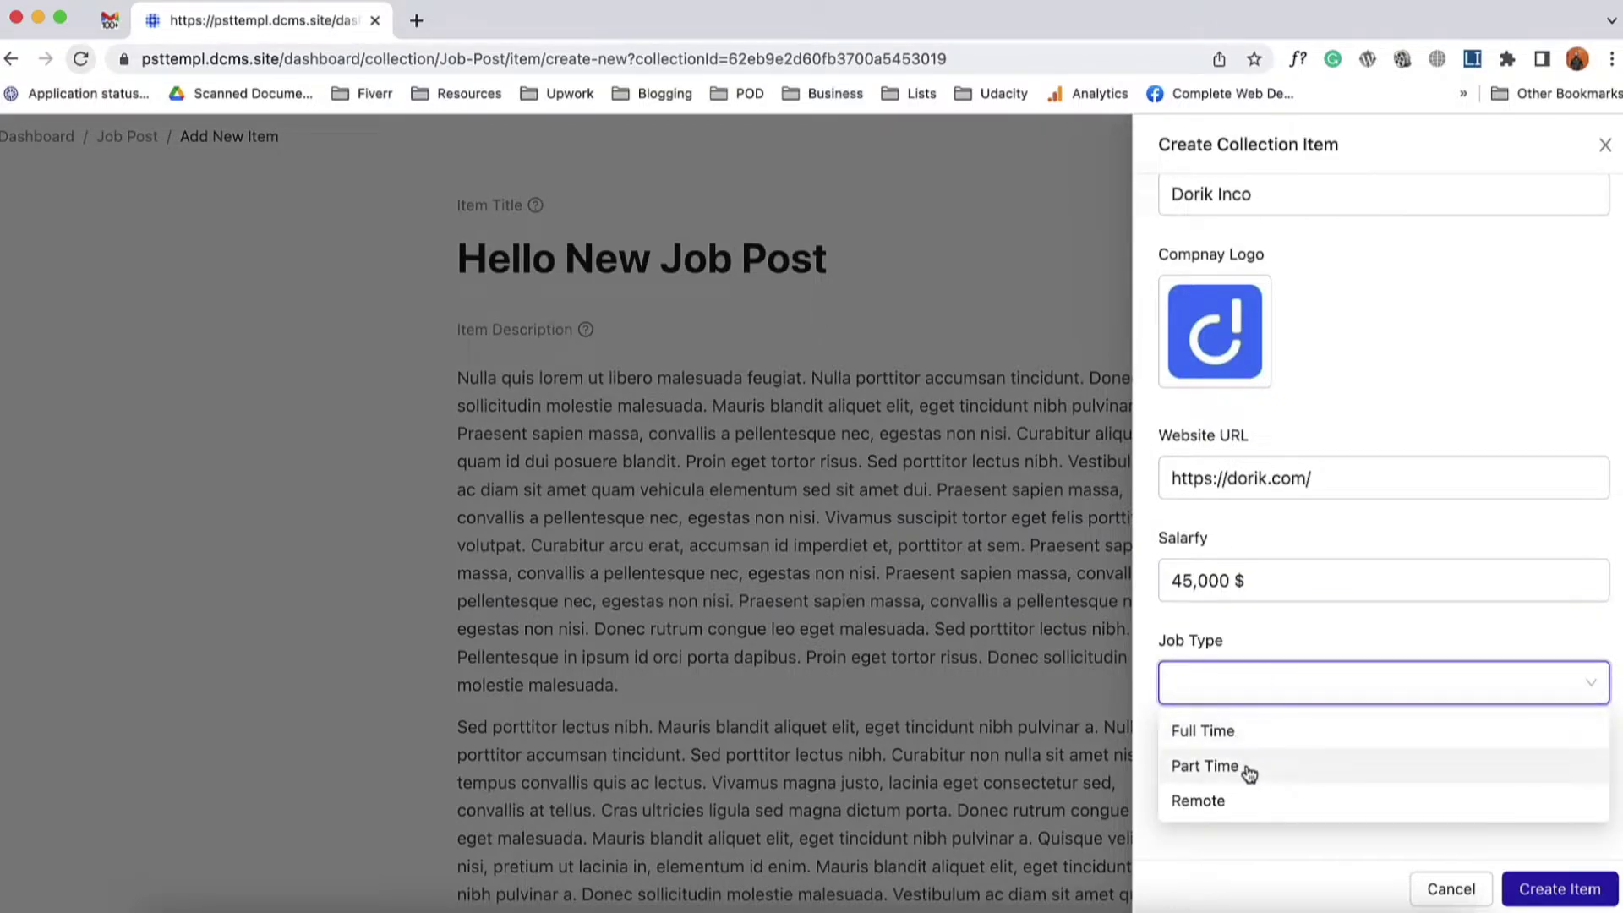
click(1204, 732)
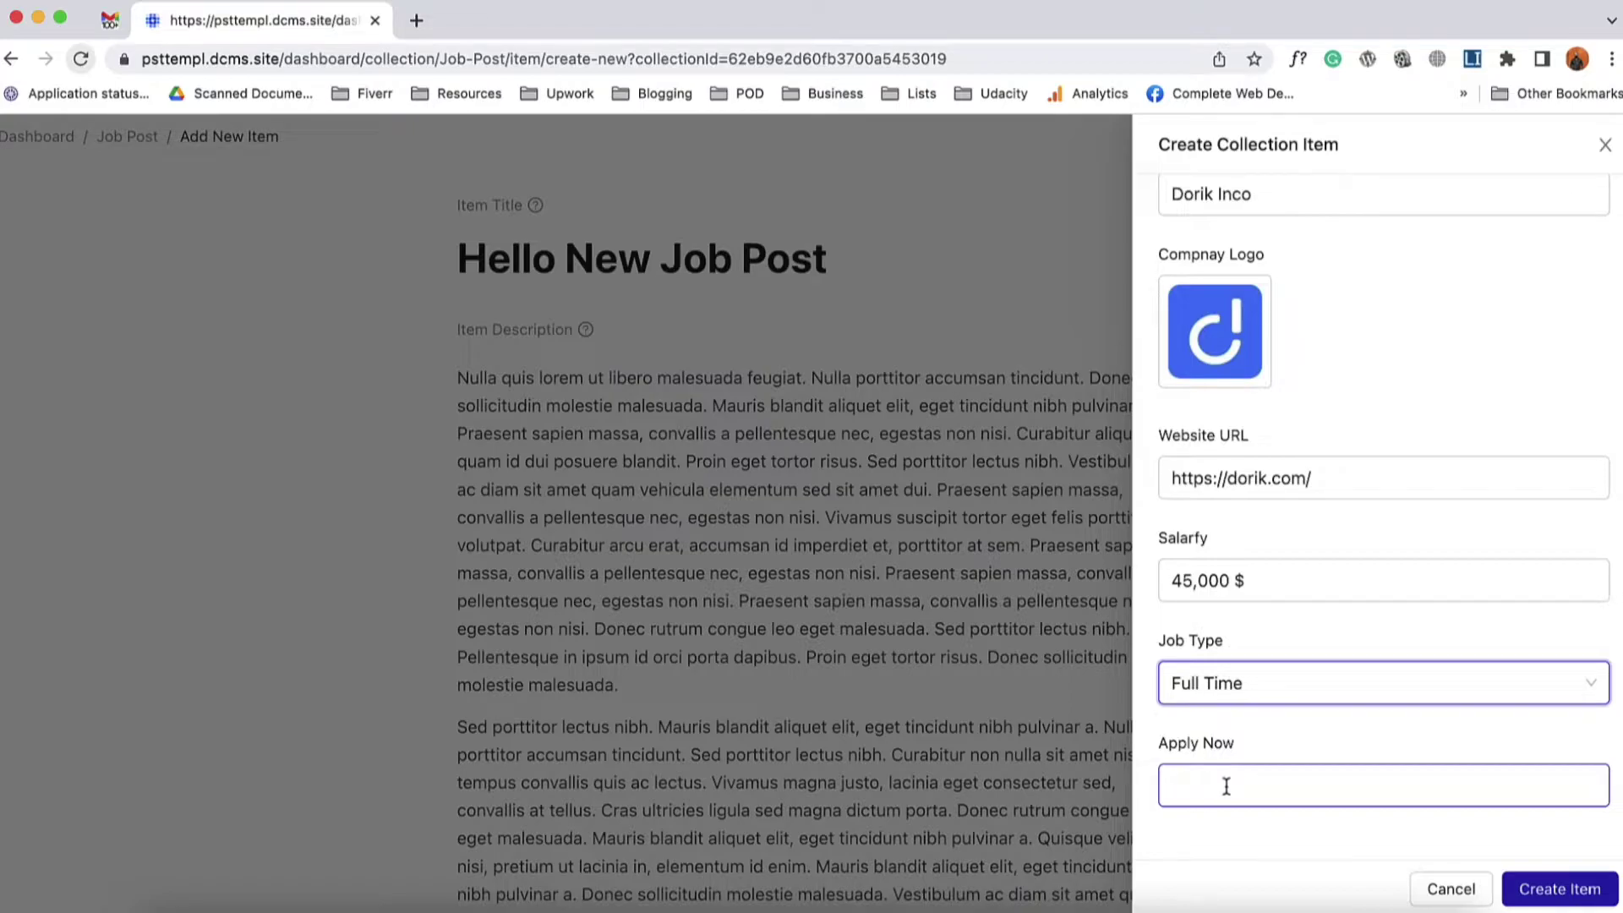
- Copy the website URL into Apply Now and create the job post item
click(1334, 480)
key(super+a)
key(super+c)
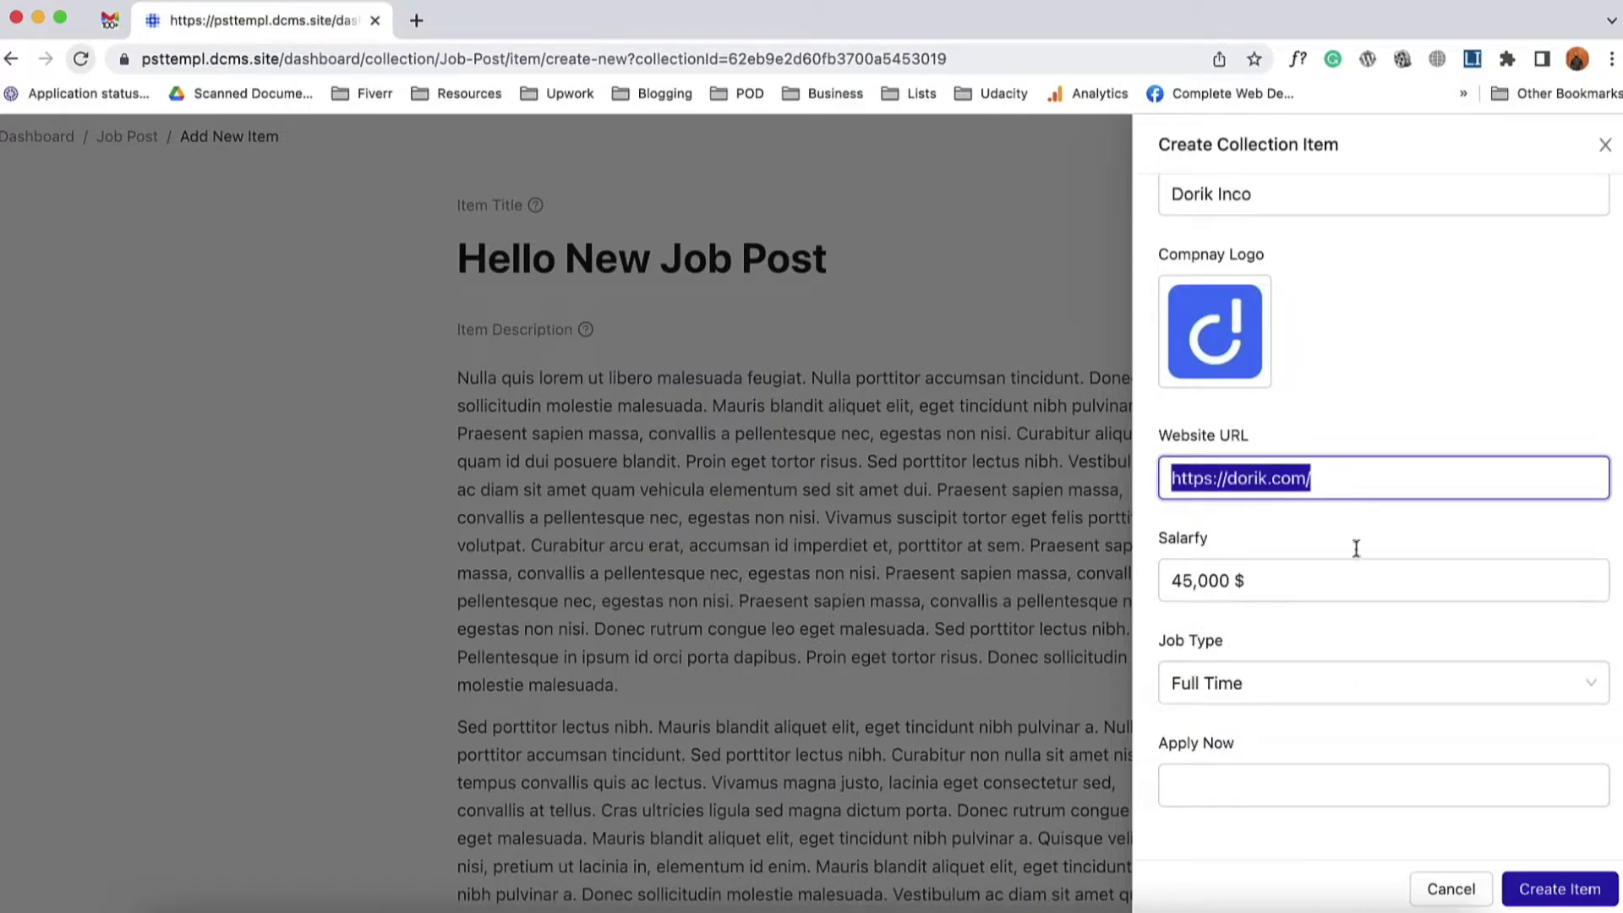
click(1251, 785)
key(super+v)
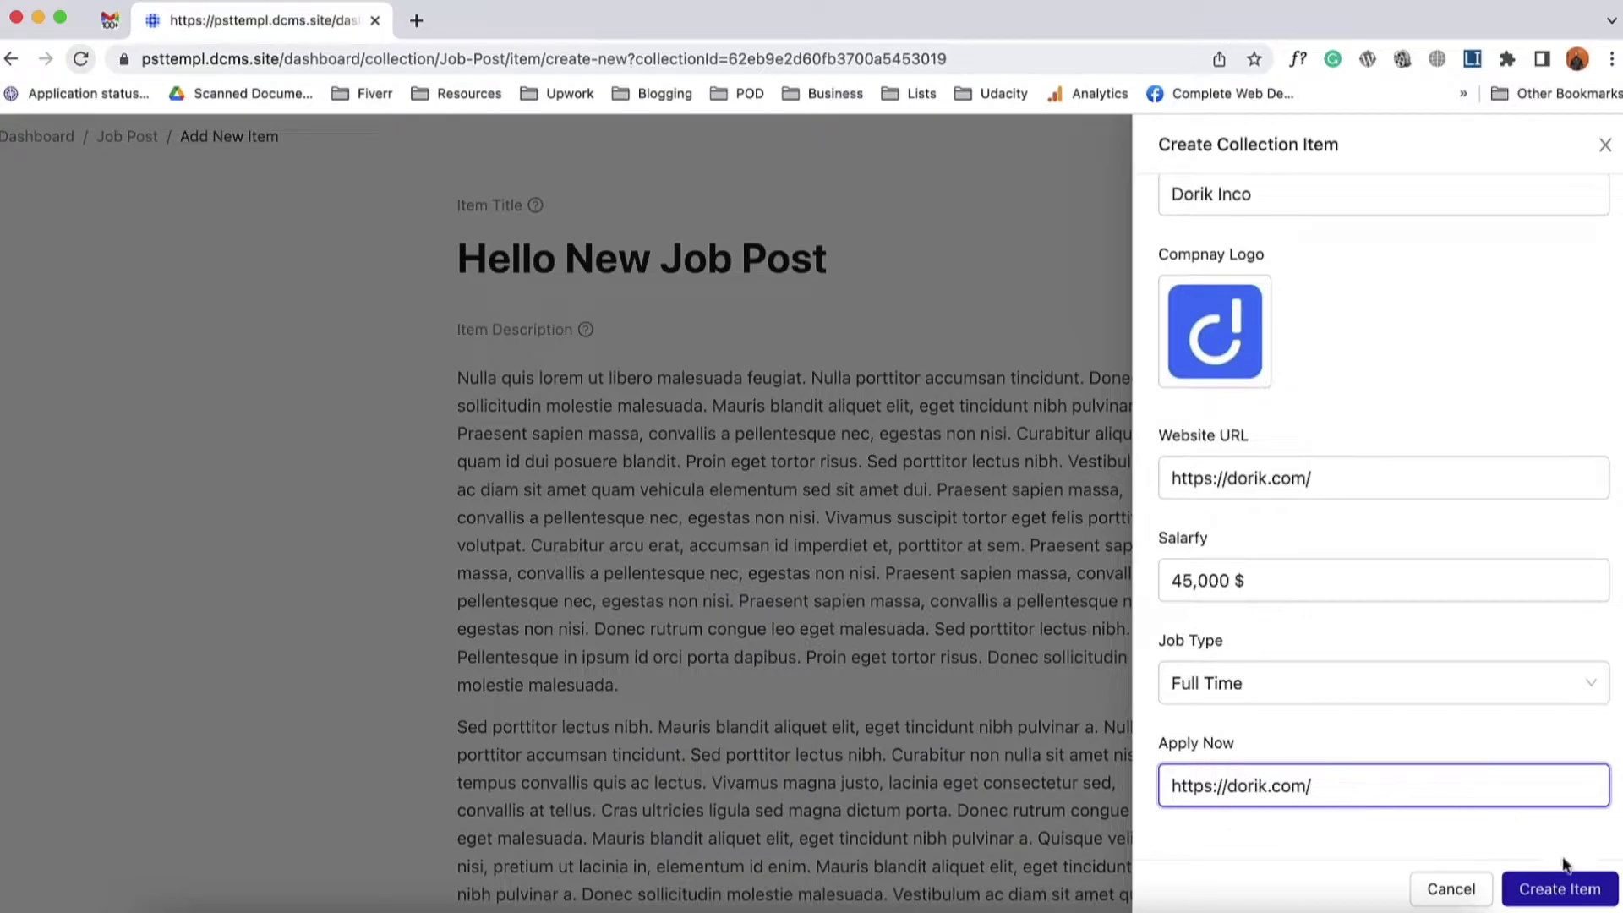
click(1564, 887)
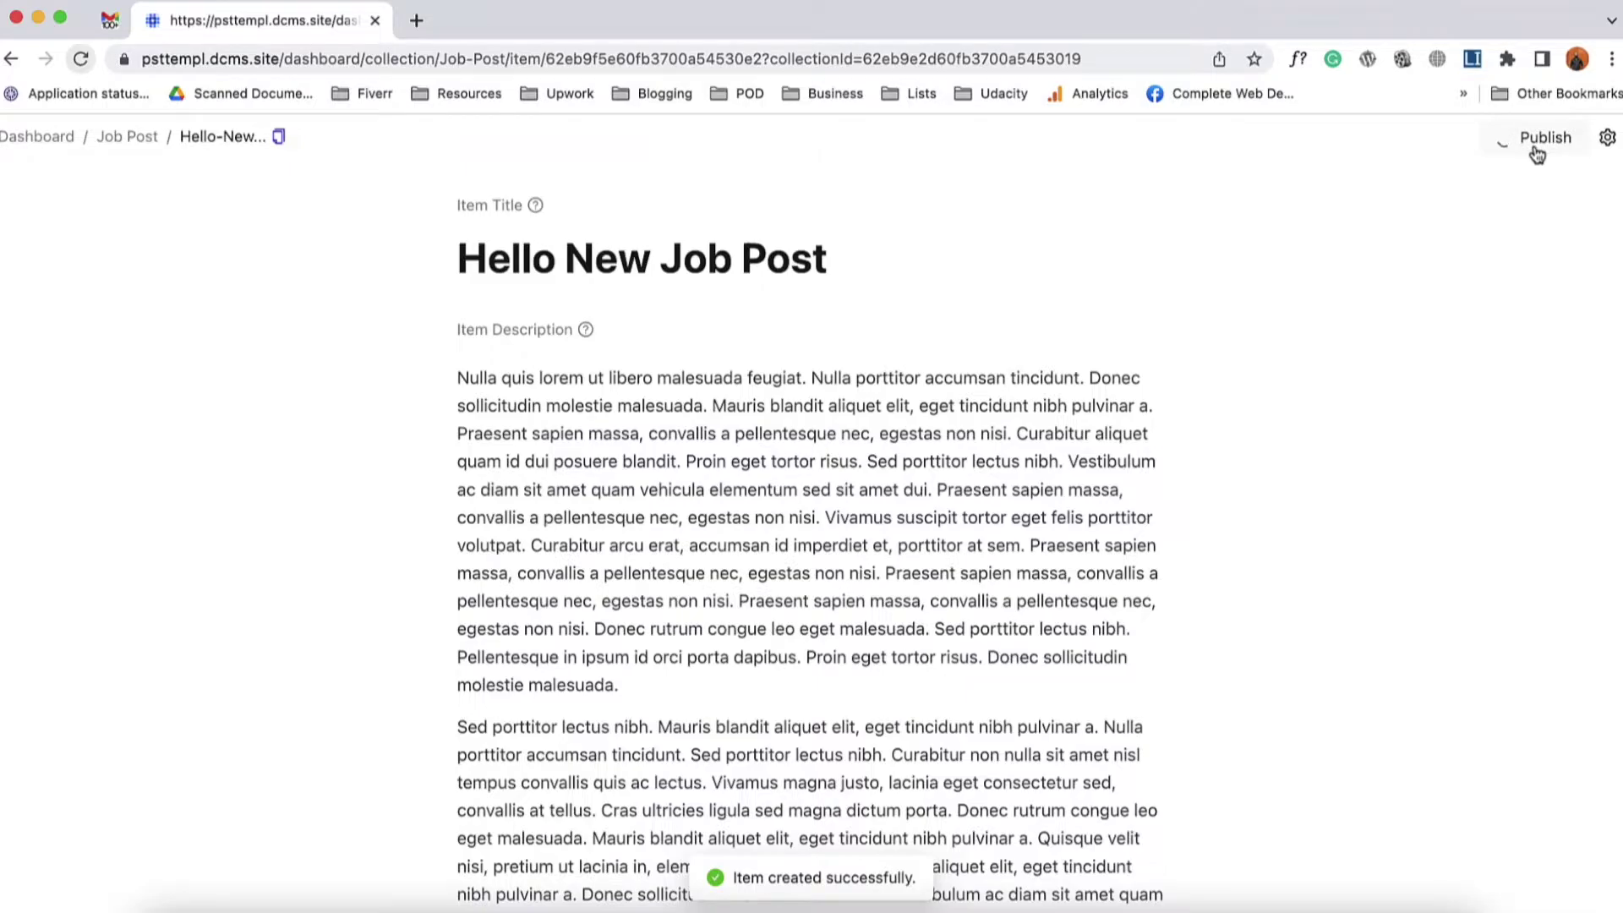
- Return to the Job Posts list and open the Homepage in the page designer
click(126, 137)
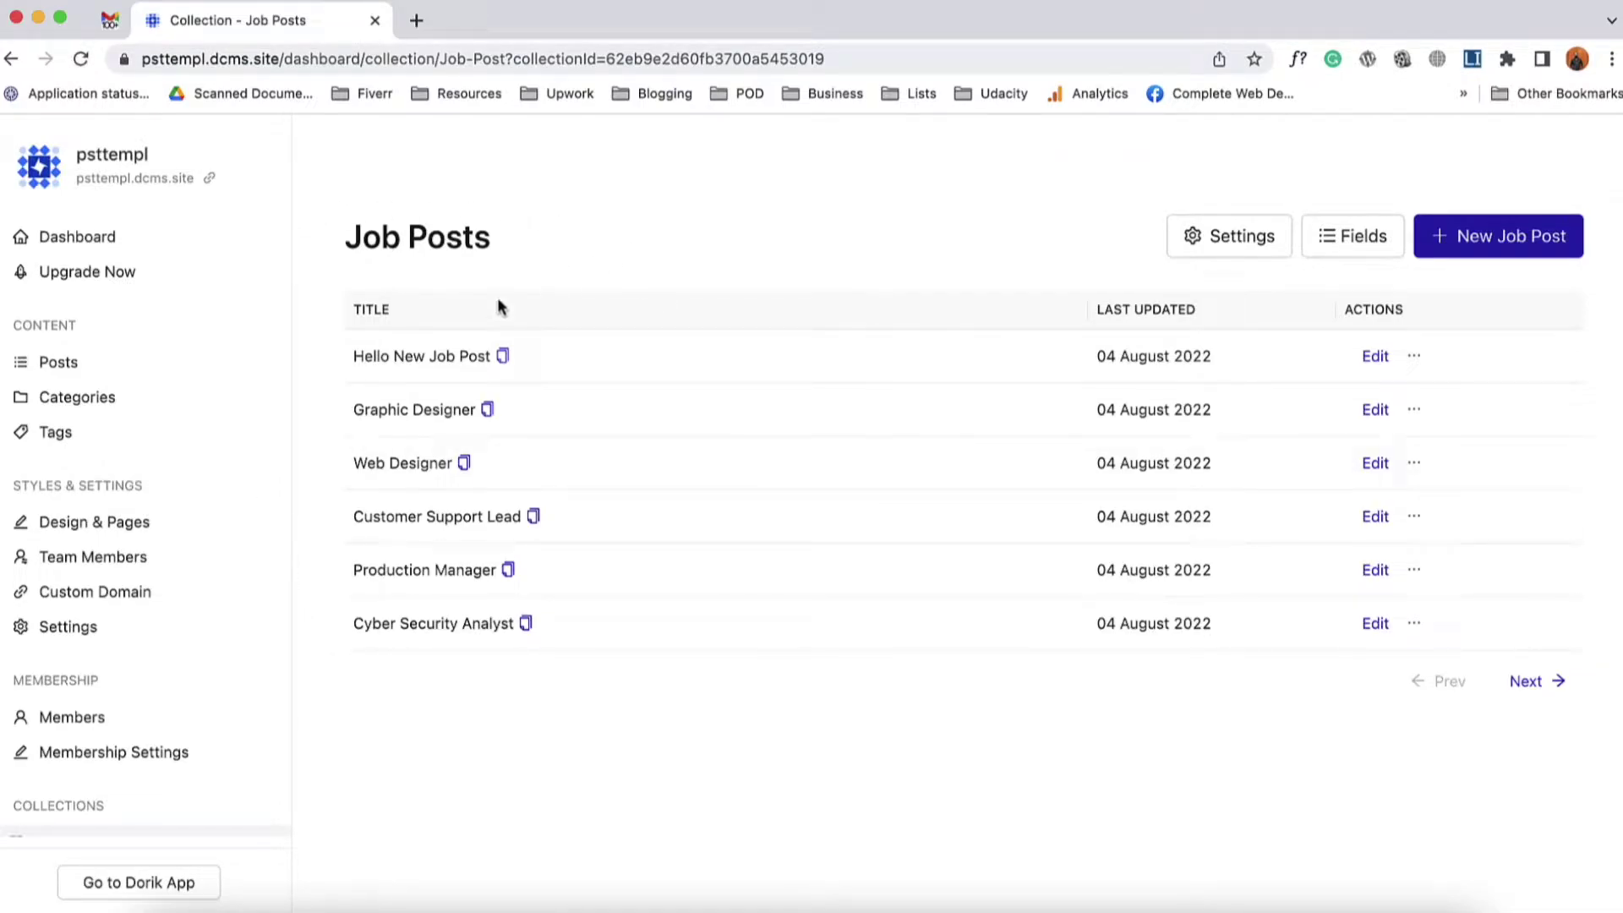
click(109, 538)
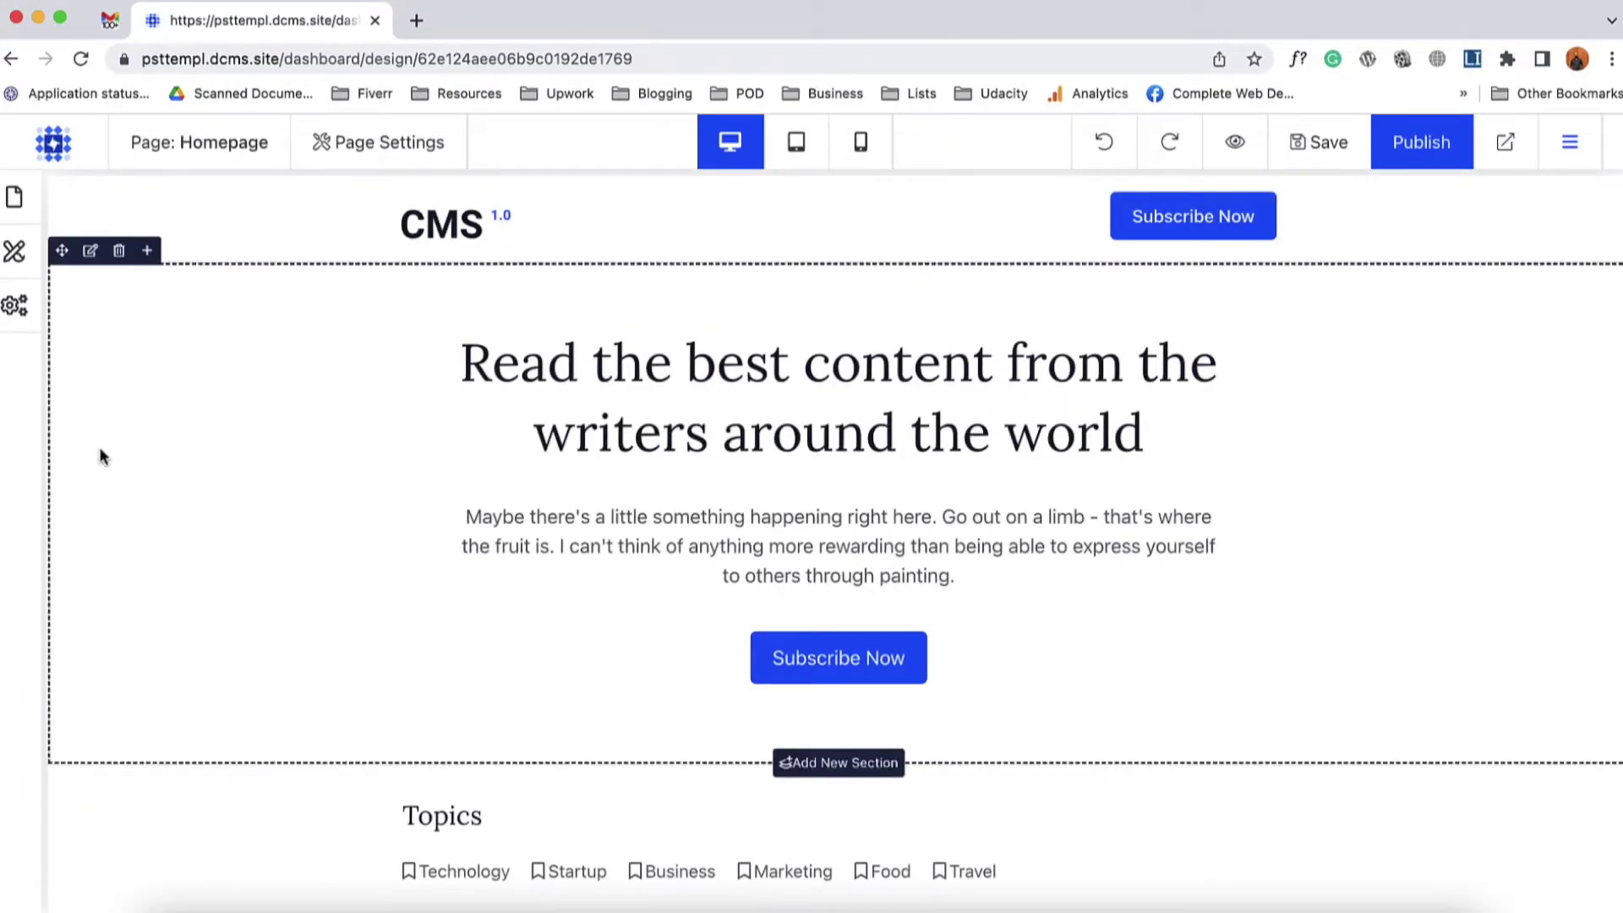
- Open the Job Post Template and delete its 'Posted by' author-and-date line
click(14, 201)
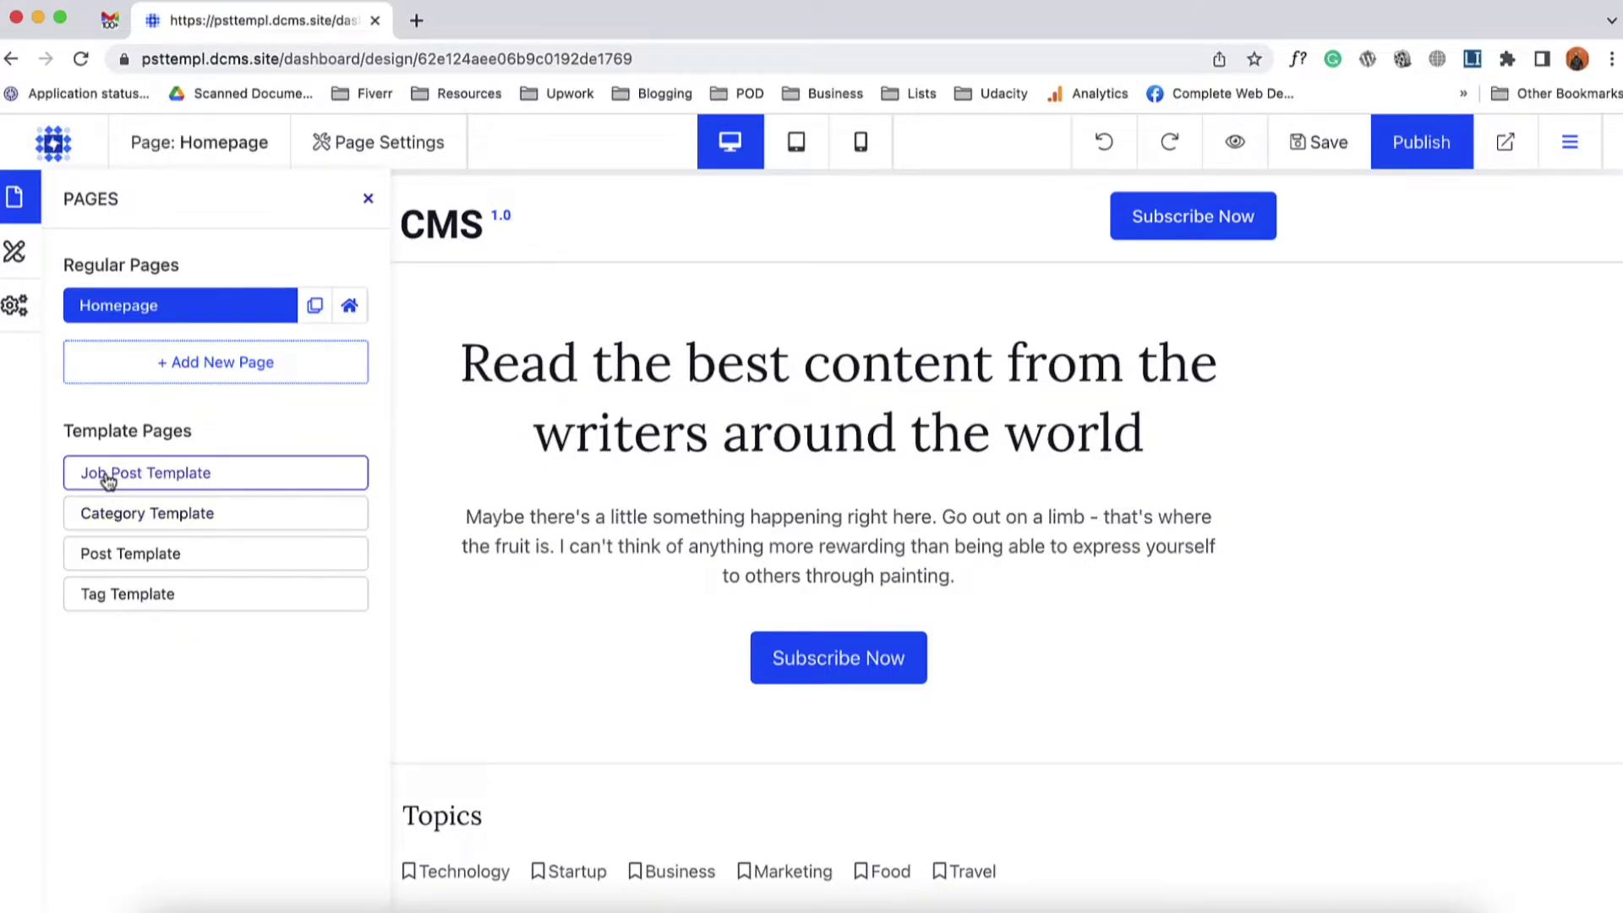
click(175, 482)
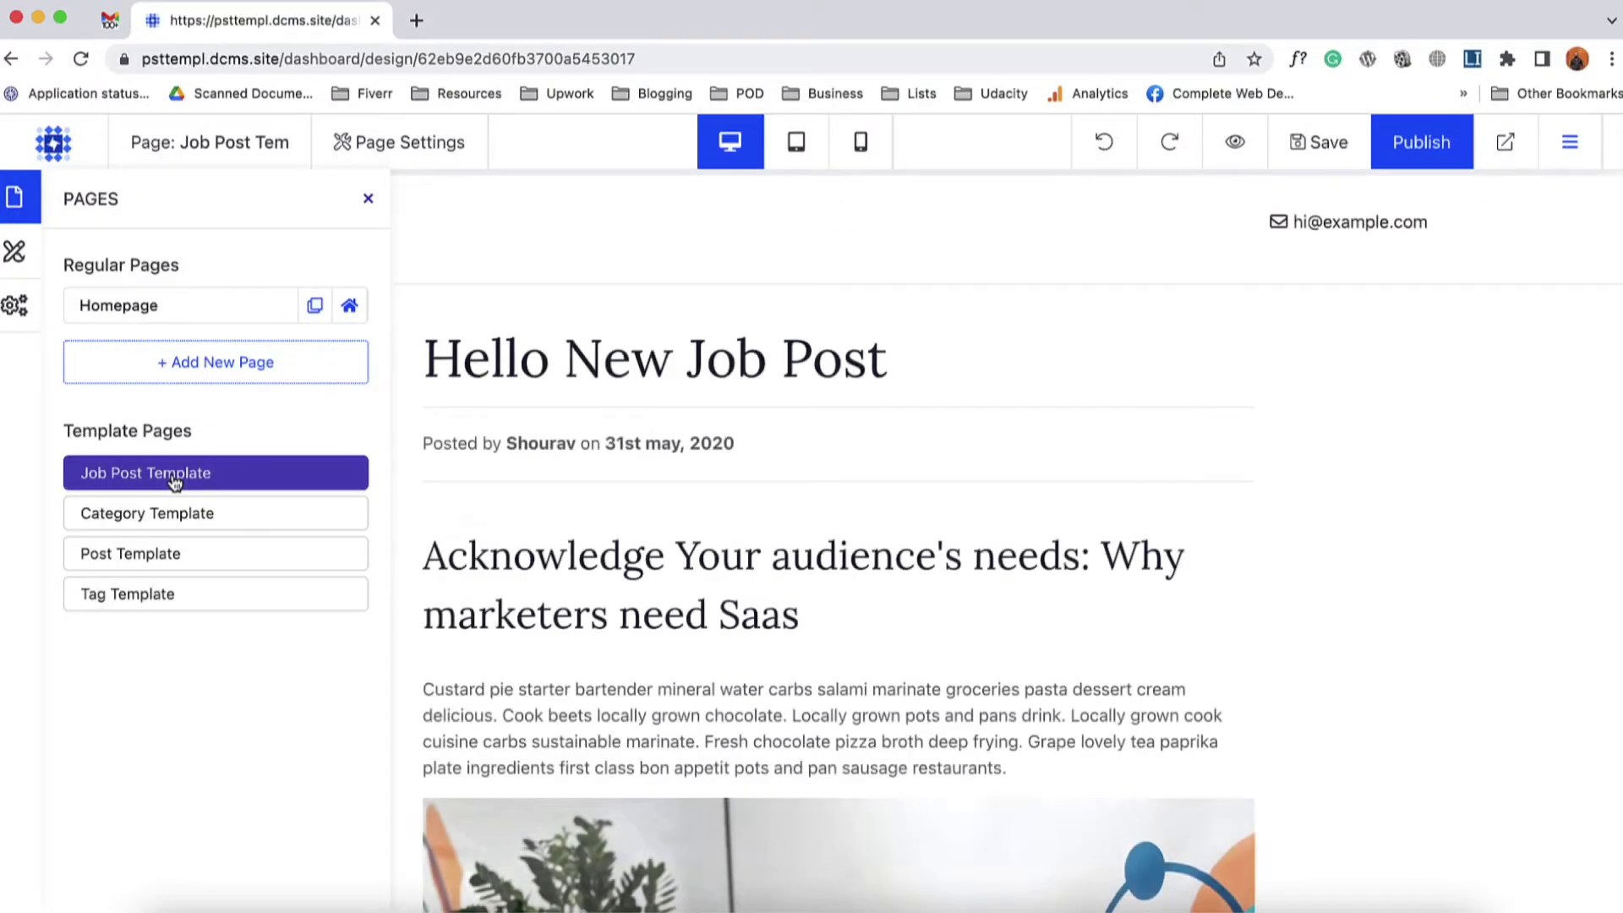
click(367, 198)
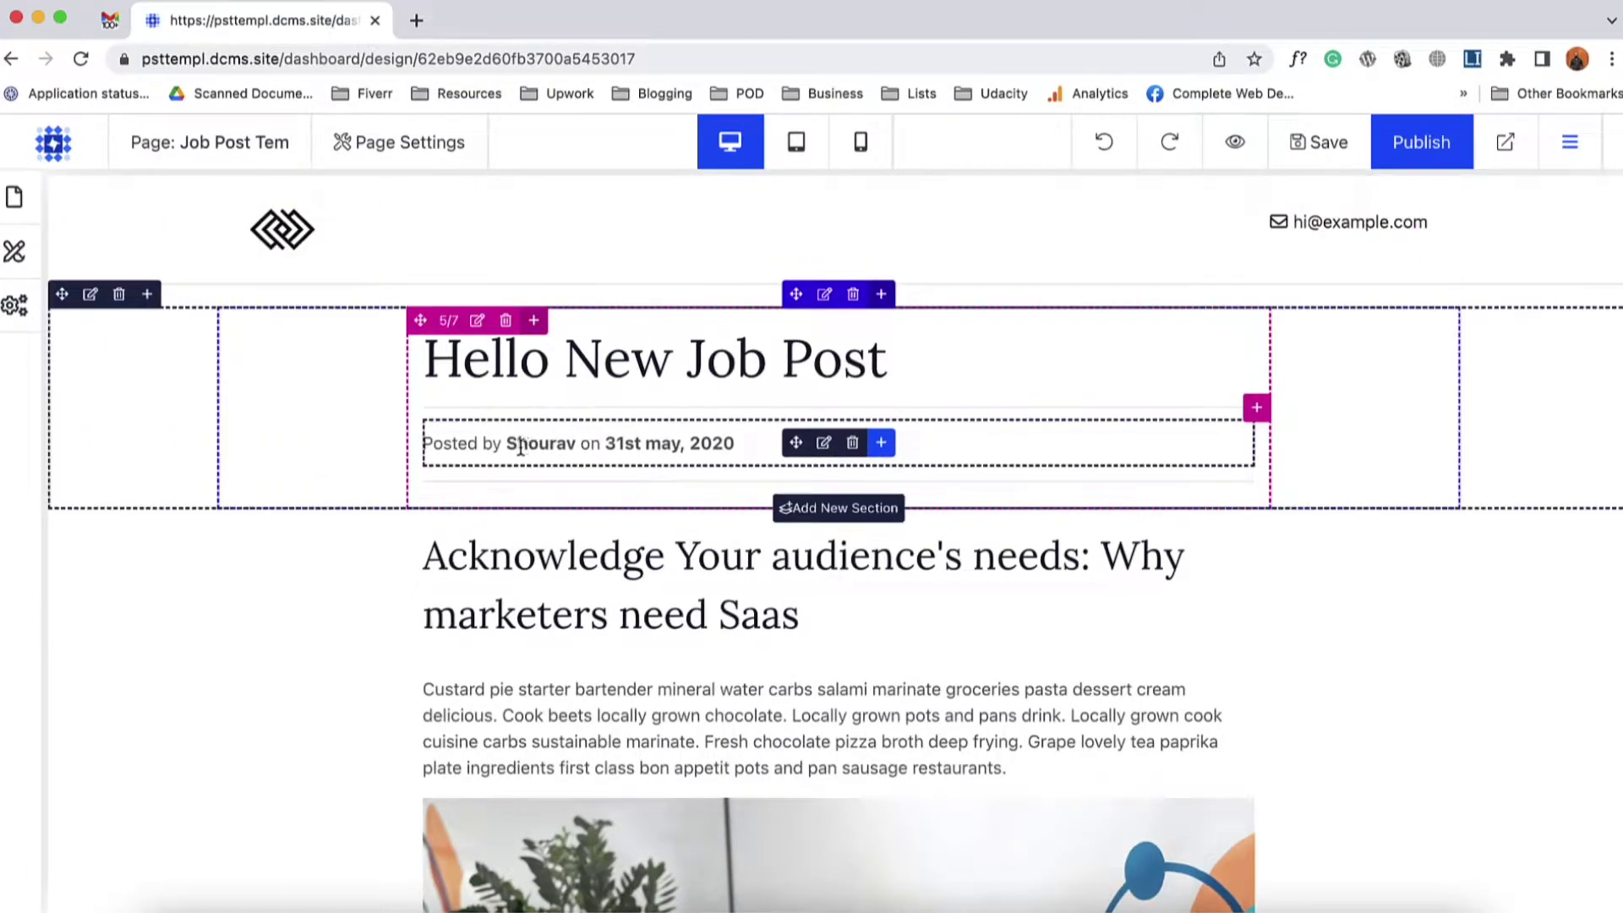
click(853, 442)
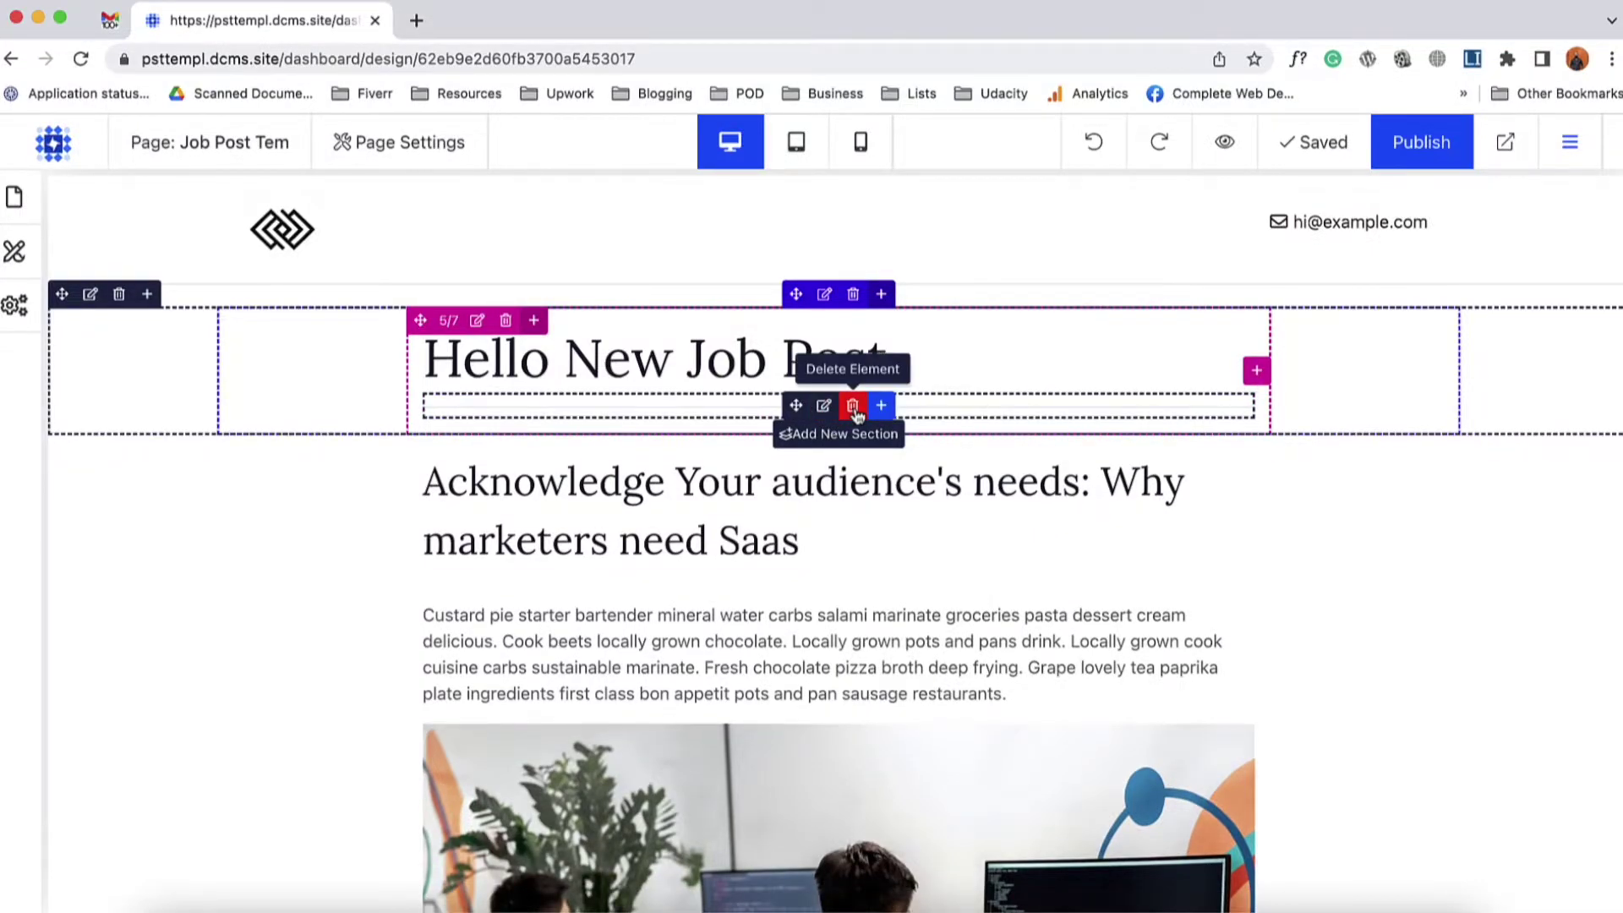
- Delete the empty element and sample article, then add a one-column custom section below the title
click(852, 406)
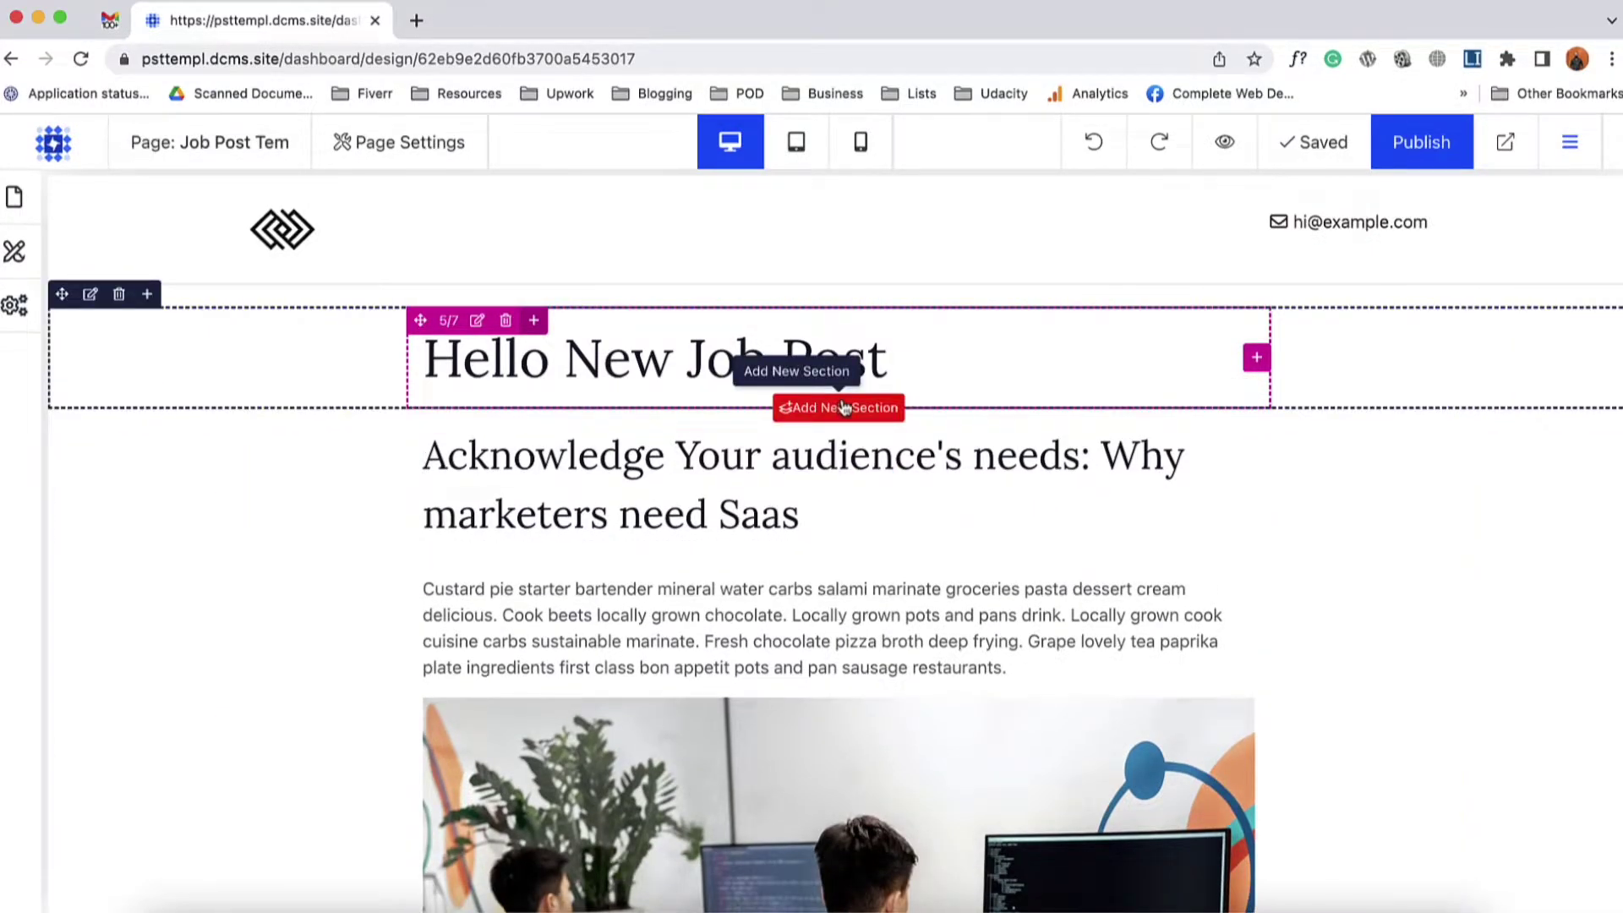
click(119, 397)
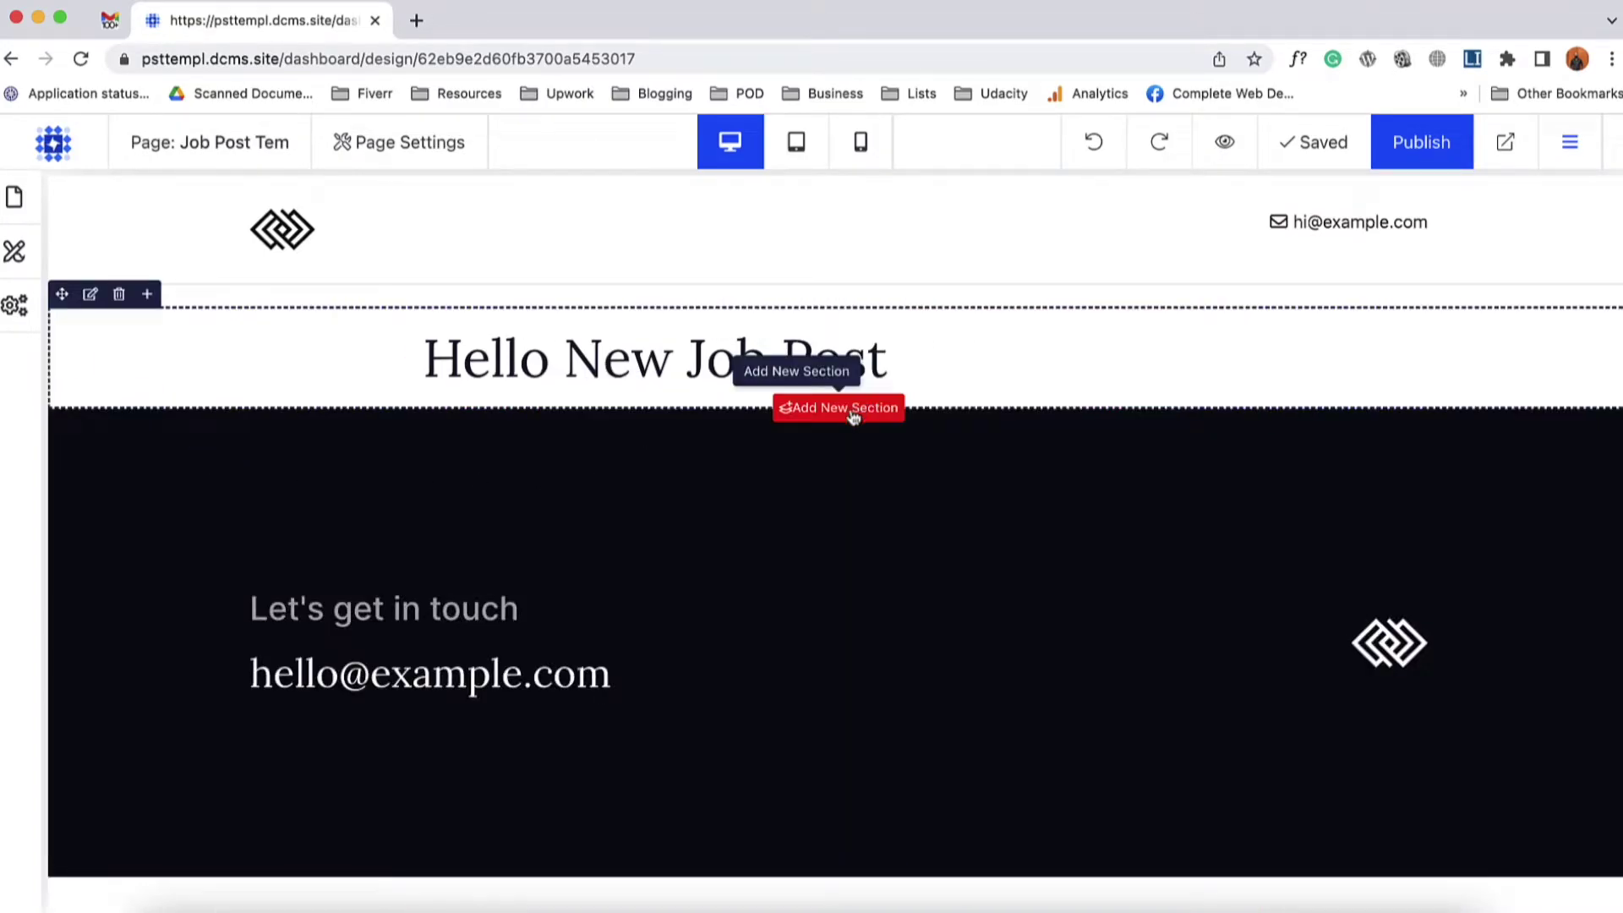
click(848, 409)
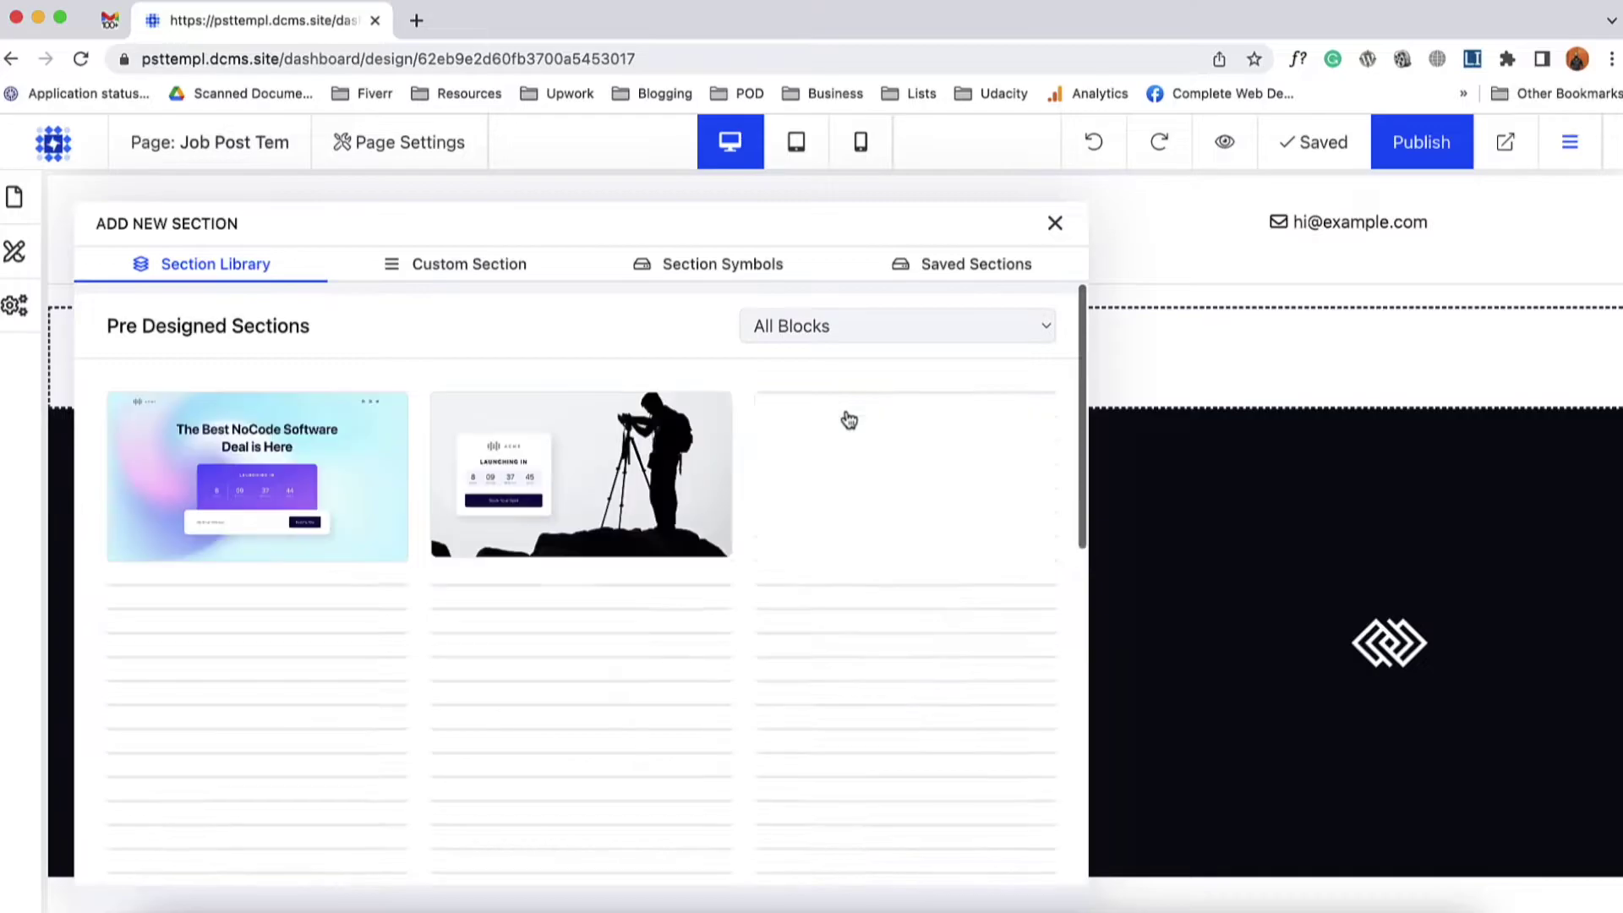
click(495, 269)
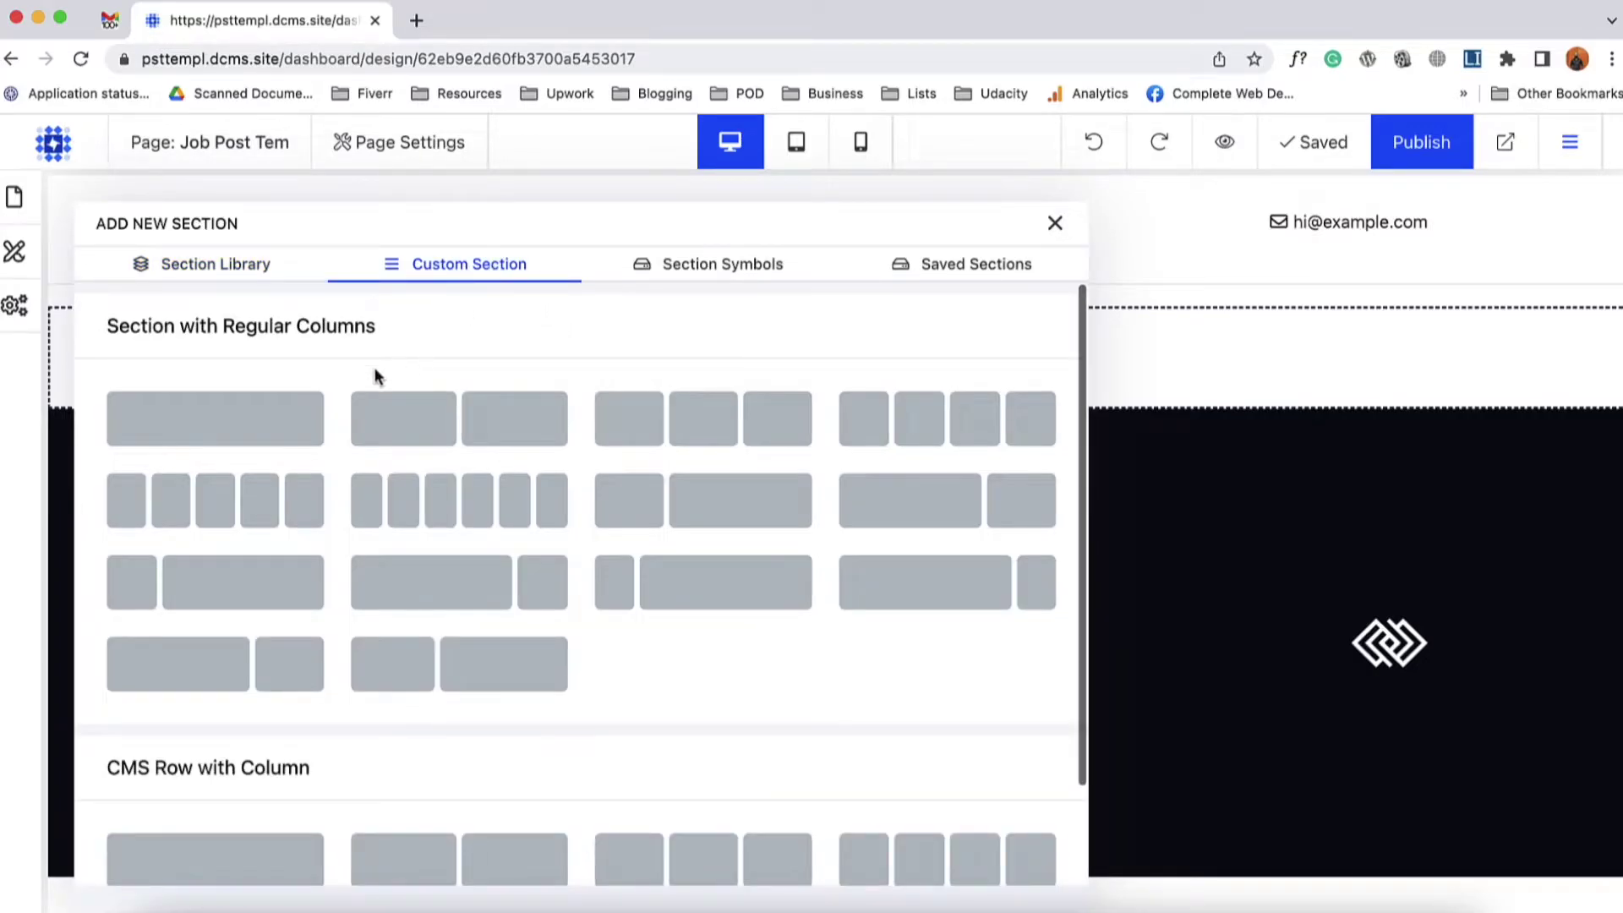
click(263, 407)
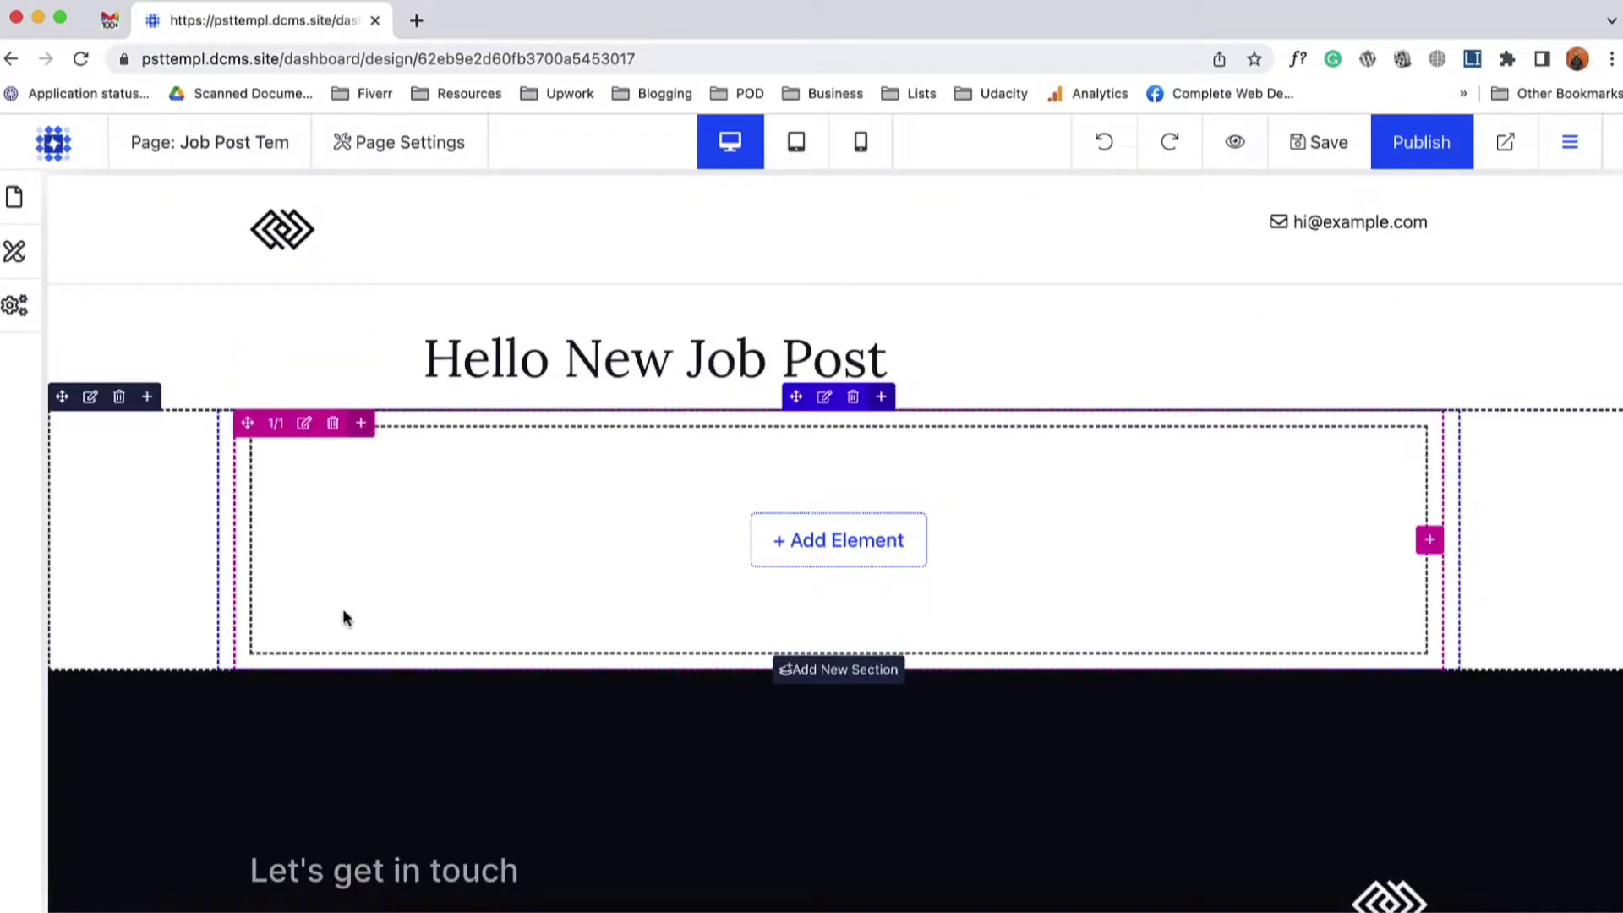
- Add a Rich Text Content element to the new section and bind its Text to the post's Content field
click(834, 558)
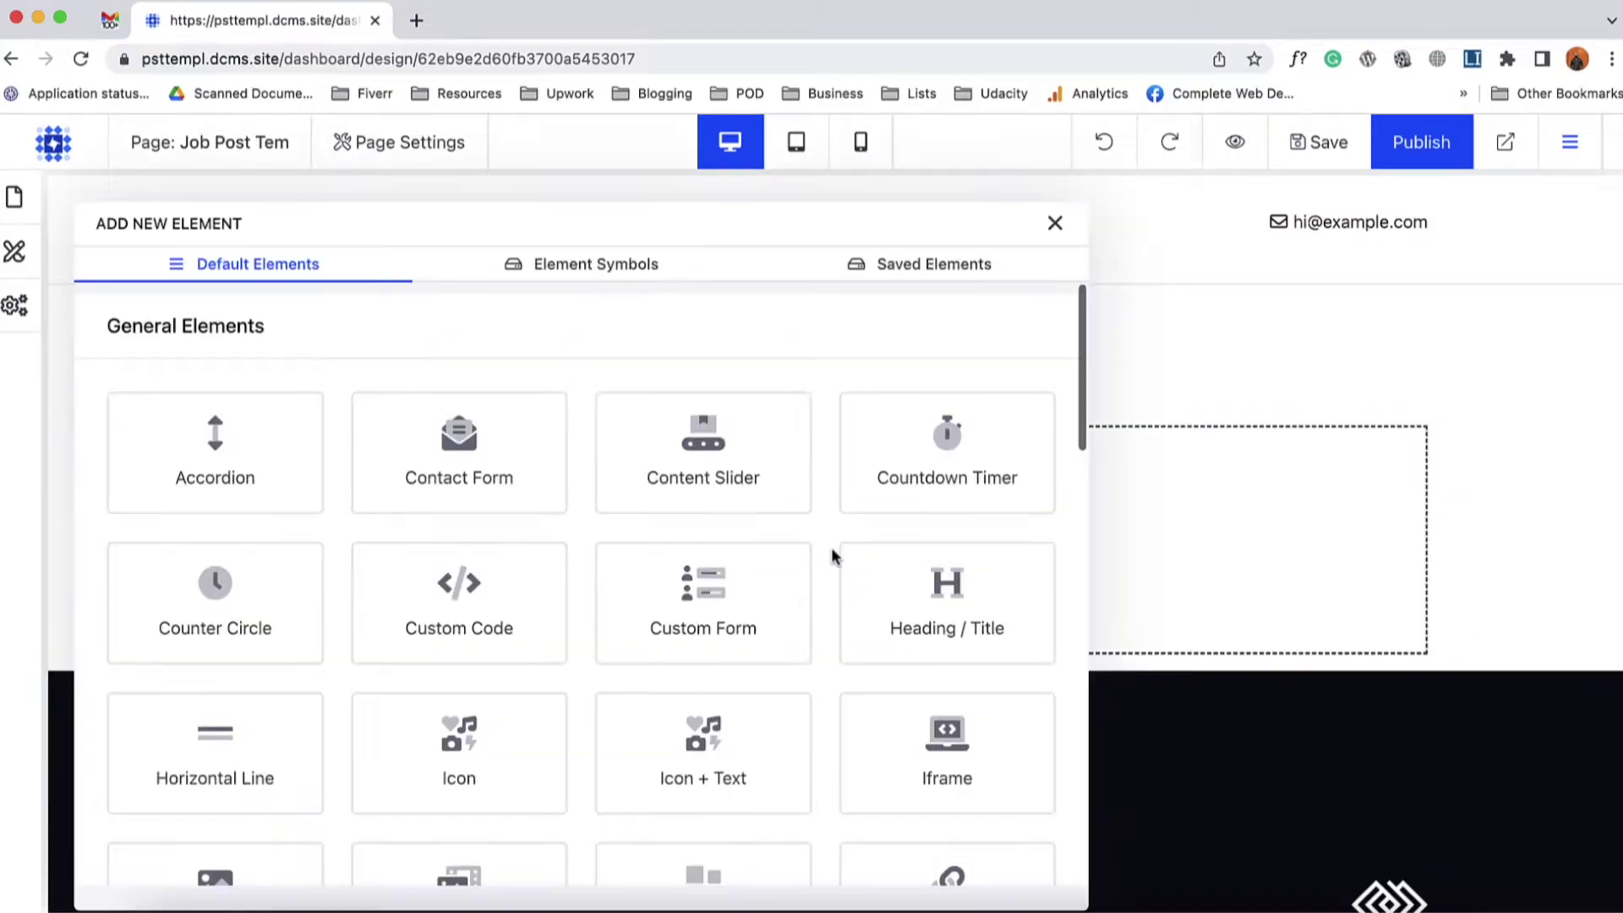
scroll(833, 555, down, 10)
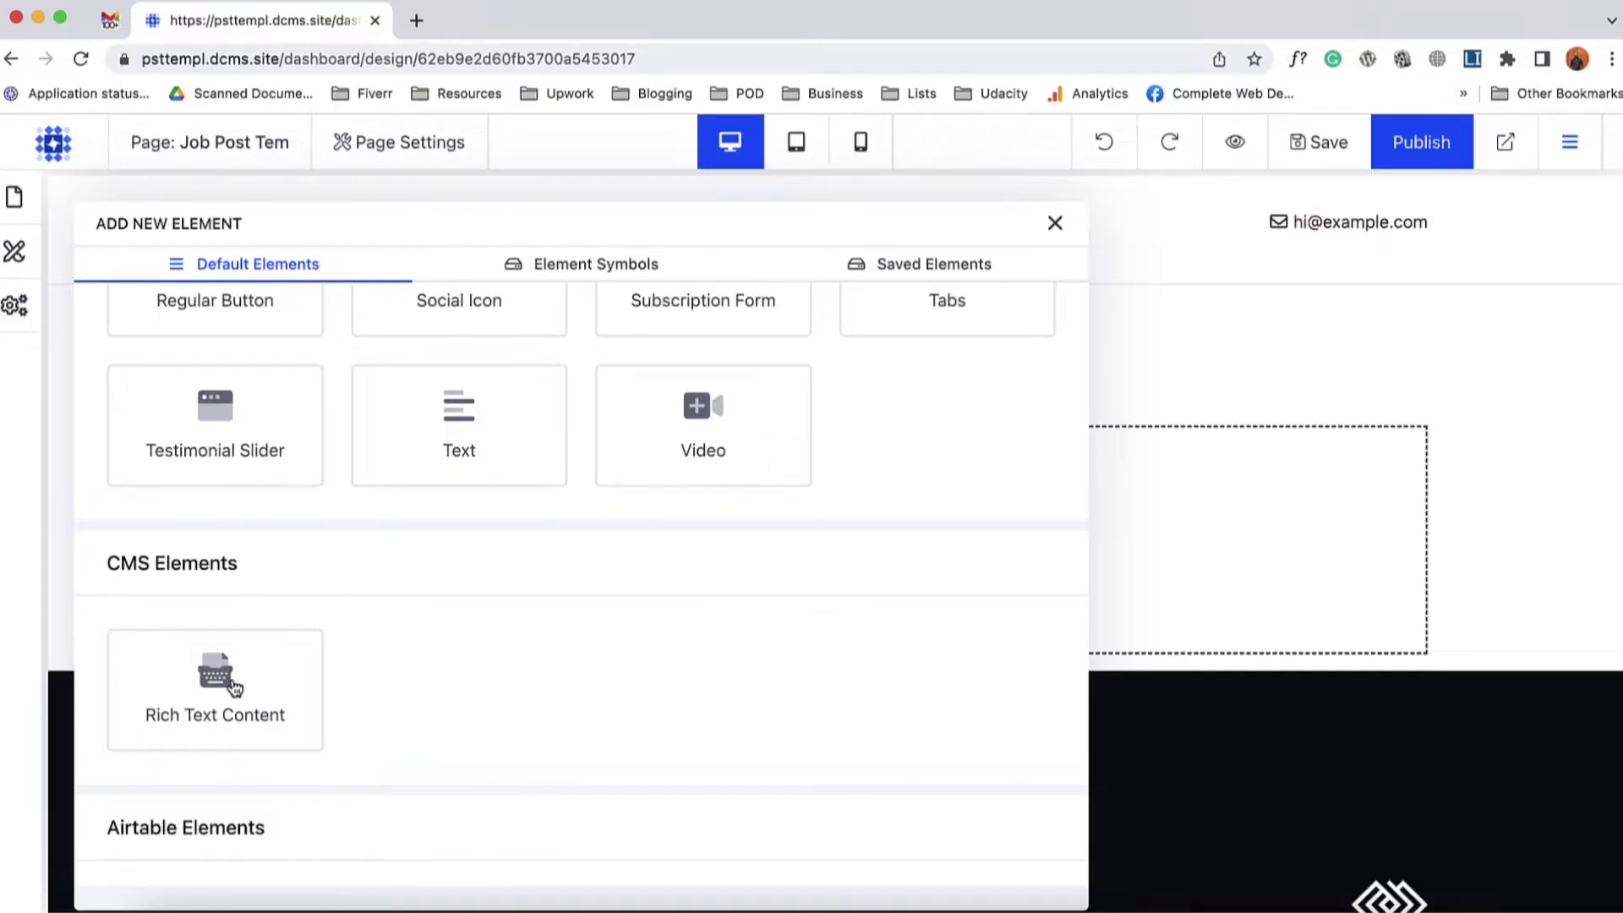
click(234, 687)
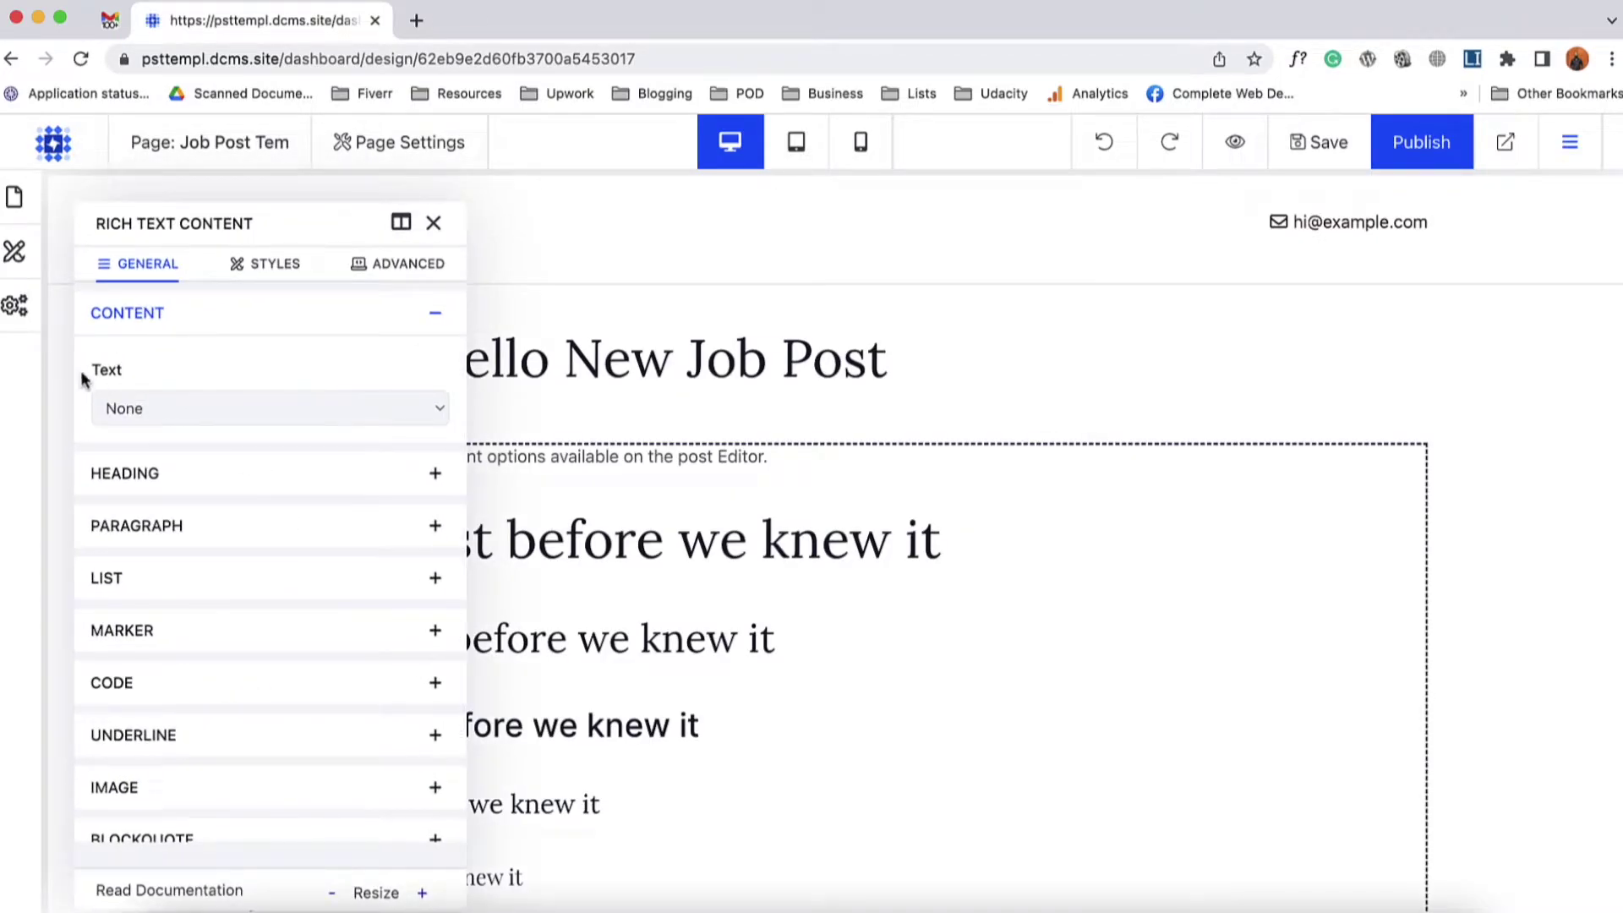
click(162, 408)
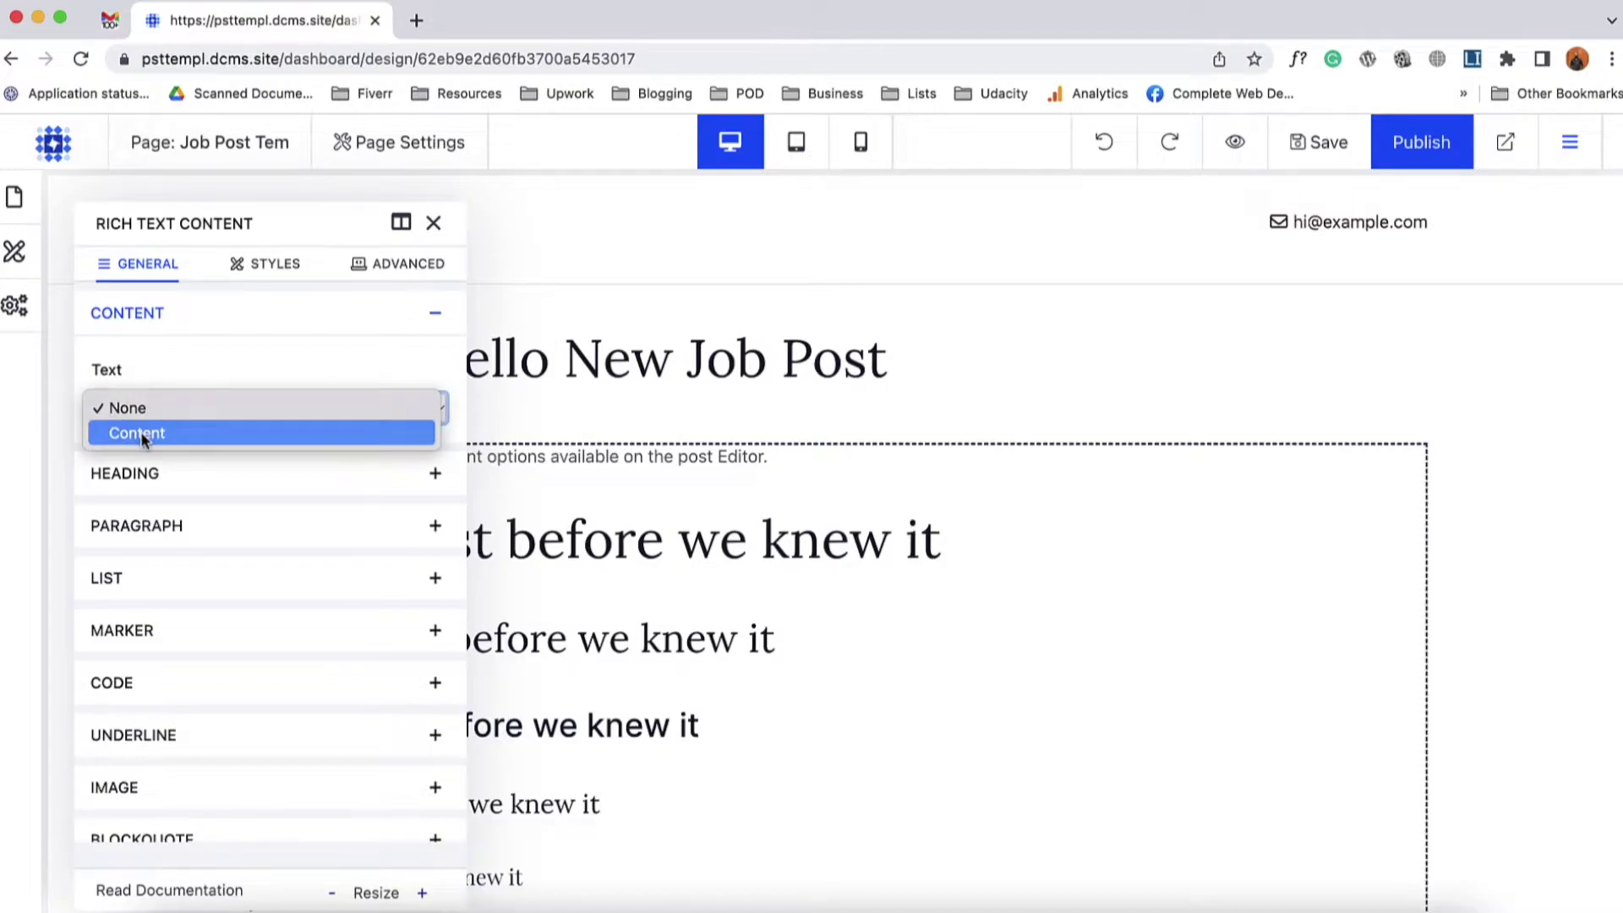
click(145, 433)
scroll(679, 772, down, 1)
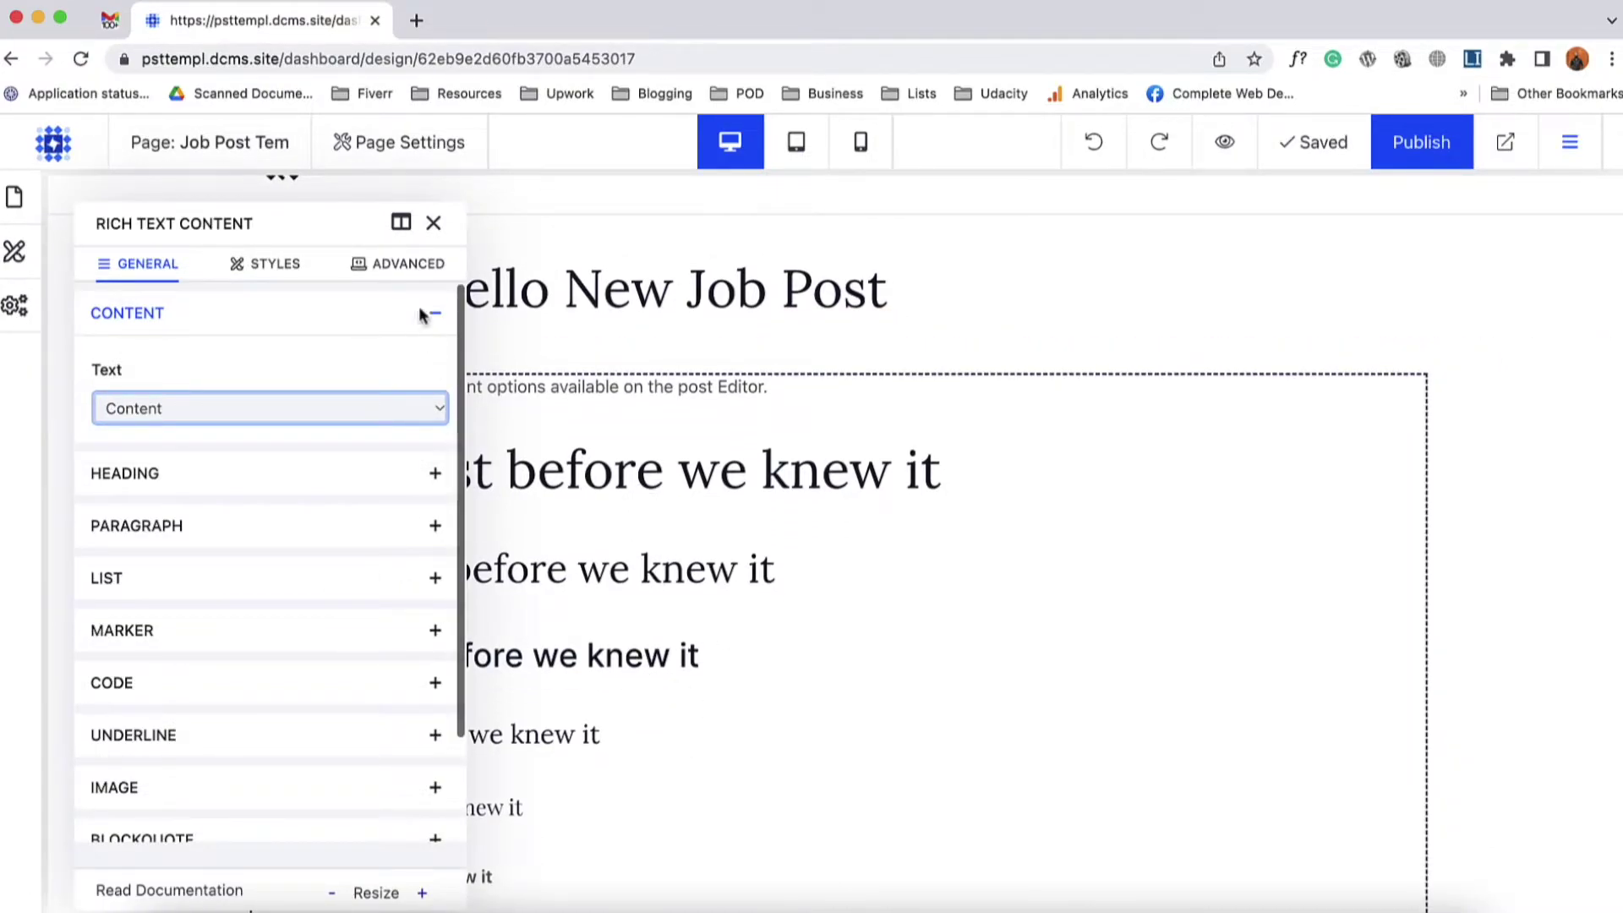
click(433, 223)
scroll(558, 423, up, 1)
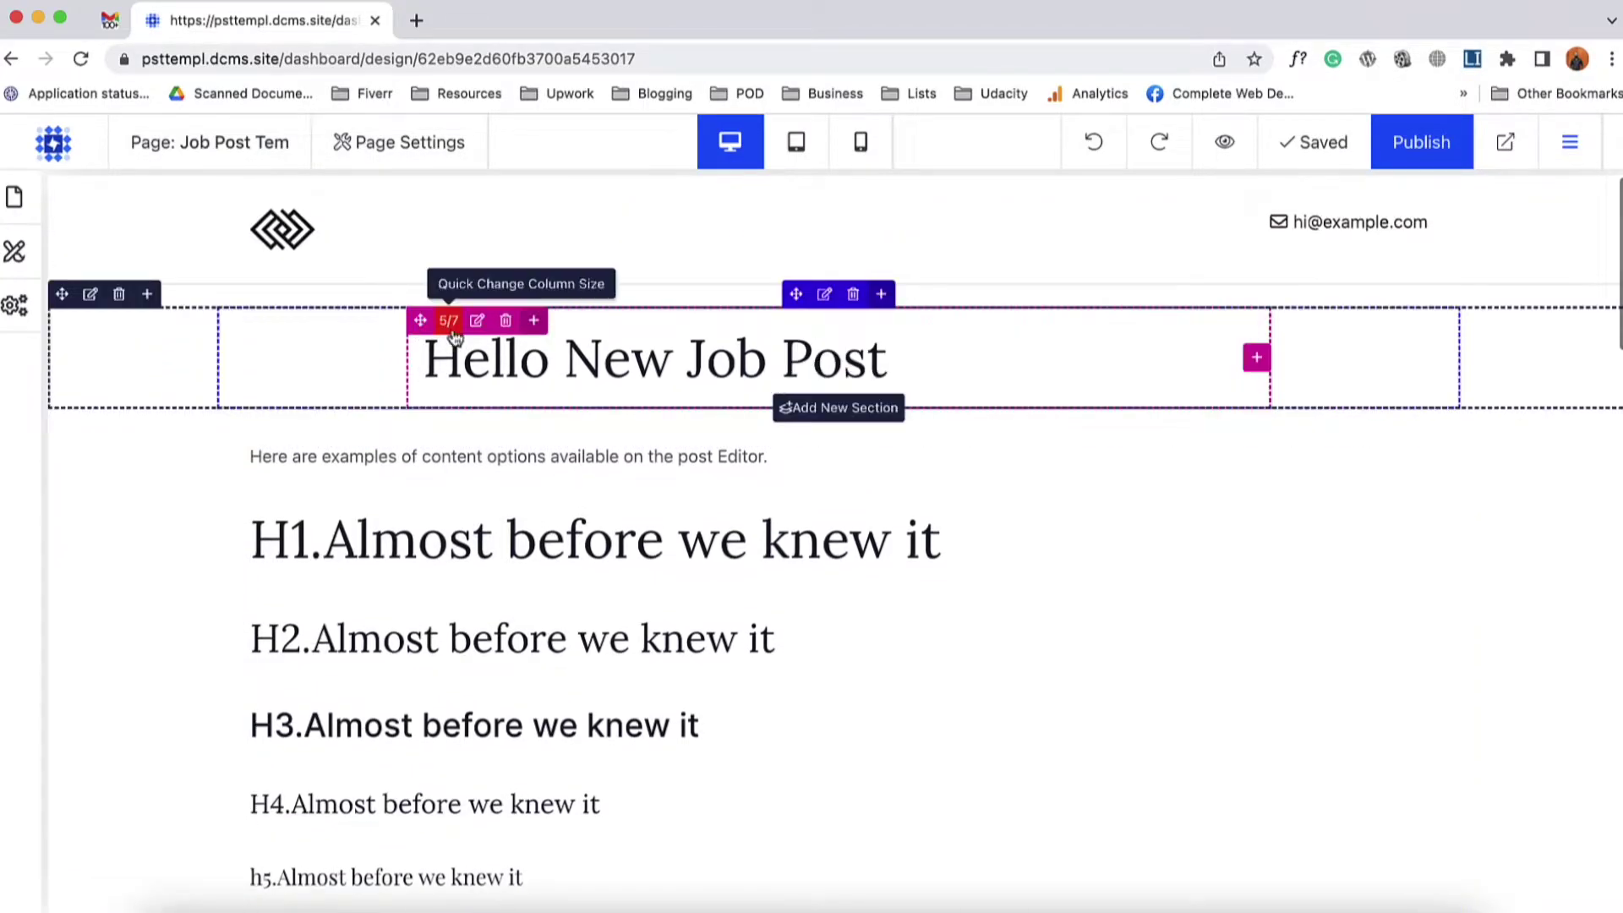
- Make the title column full width (1/1 - 100%)
scroll(599, 670, down, 5)
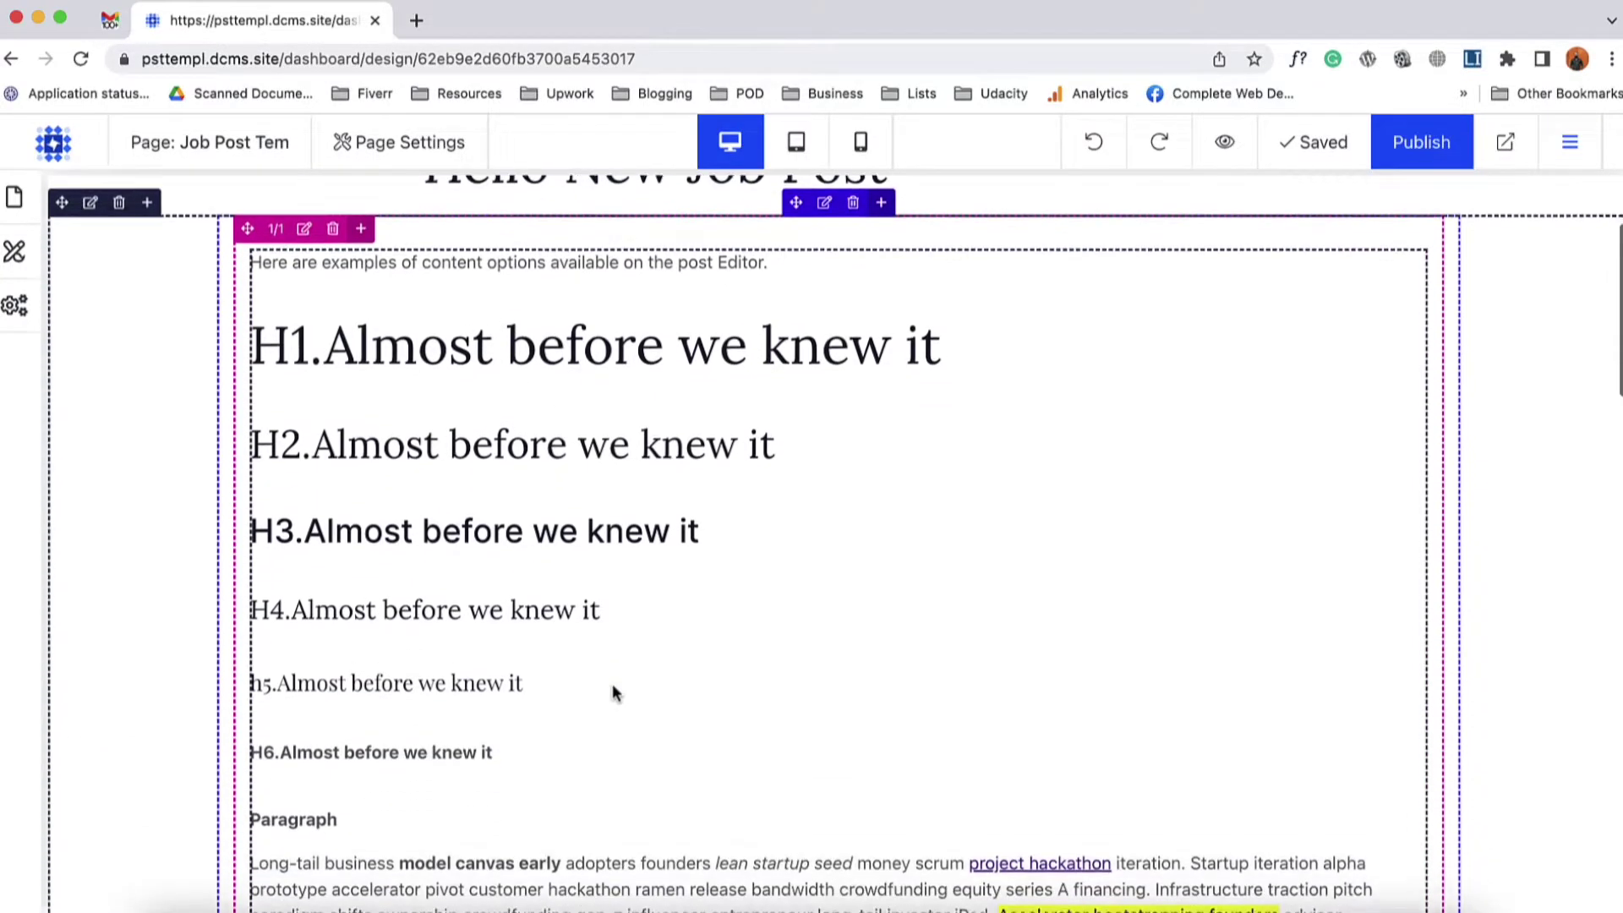
scroll(613, 693, up, 3)
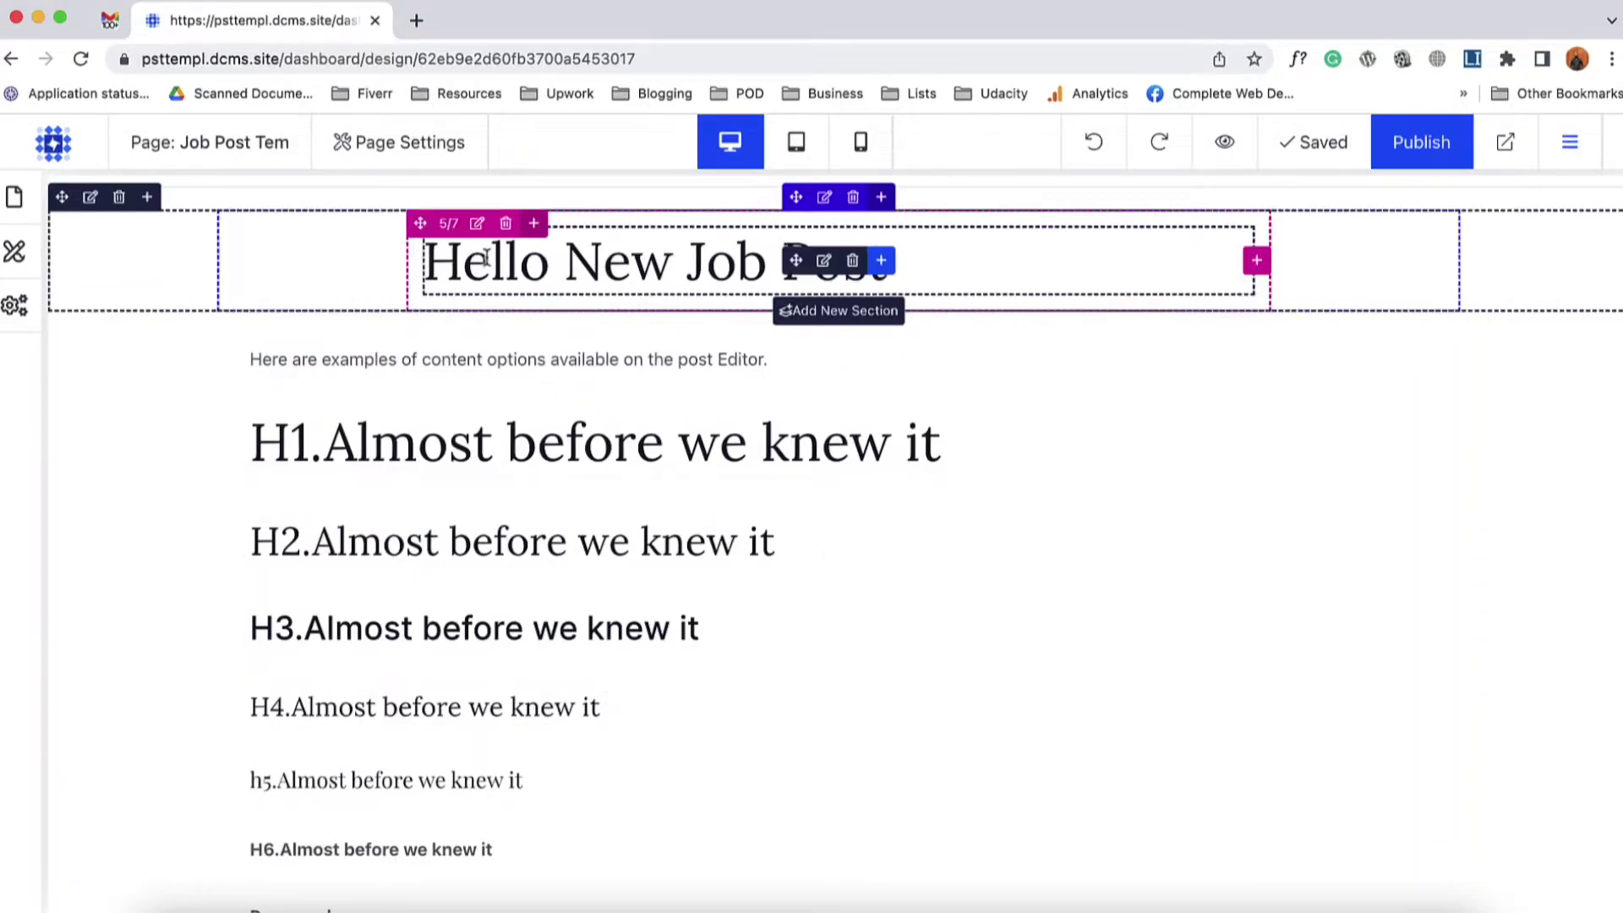
click(477, 223)
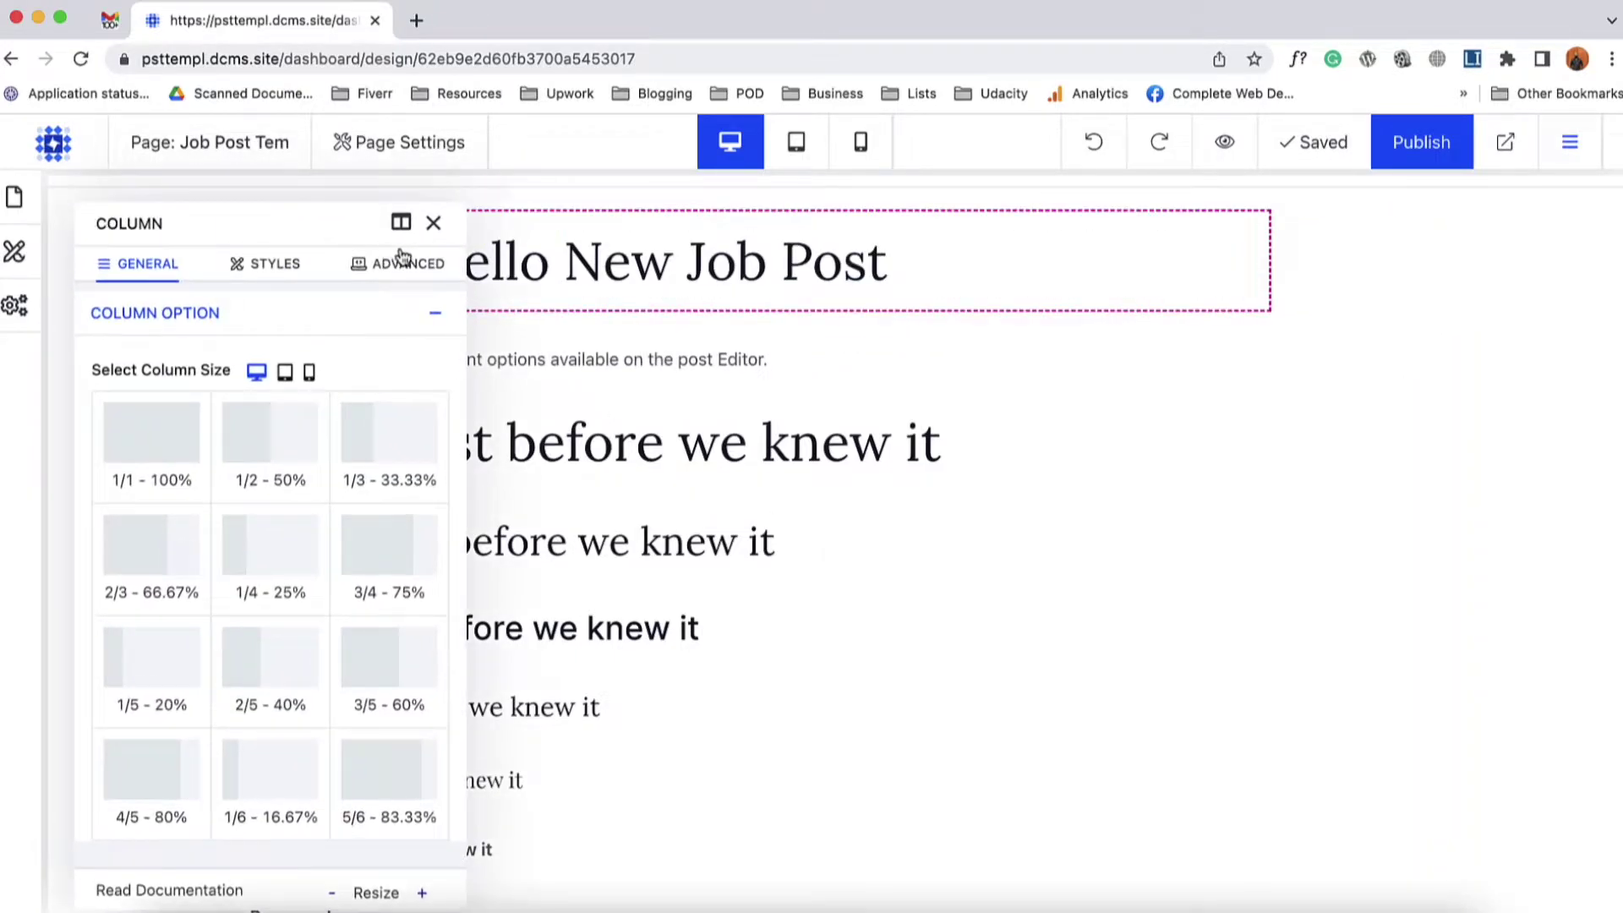
click(193, 427)
click(433, 225)
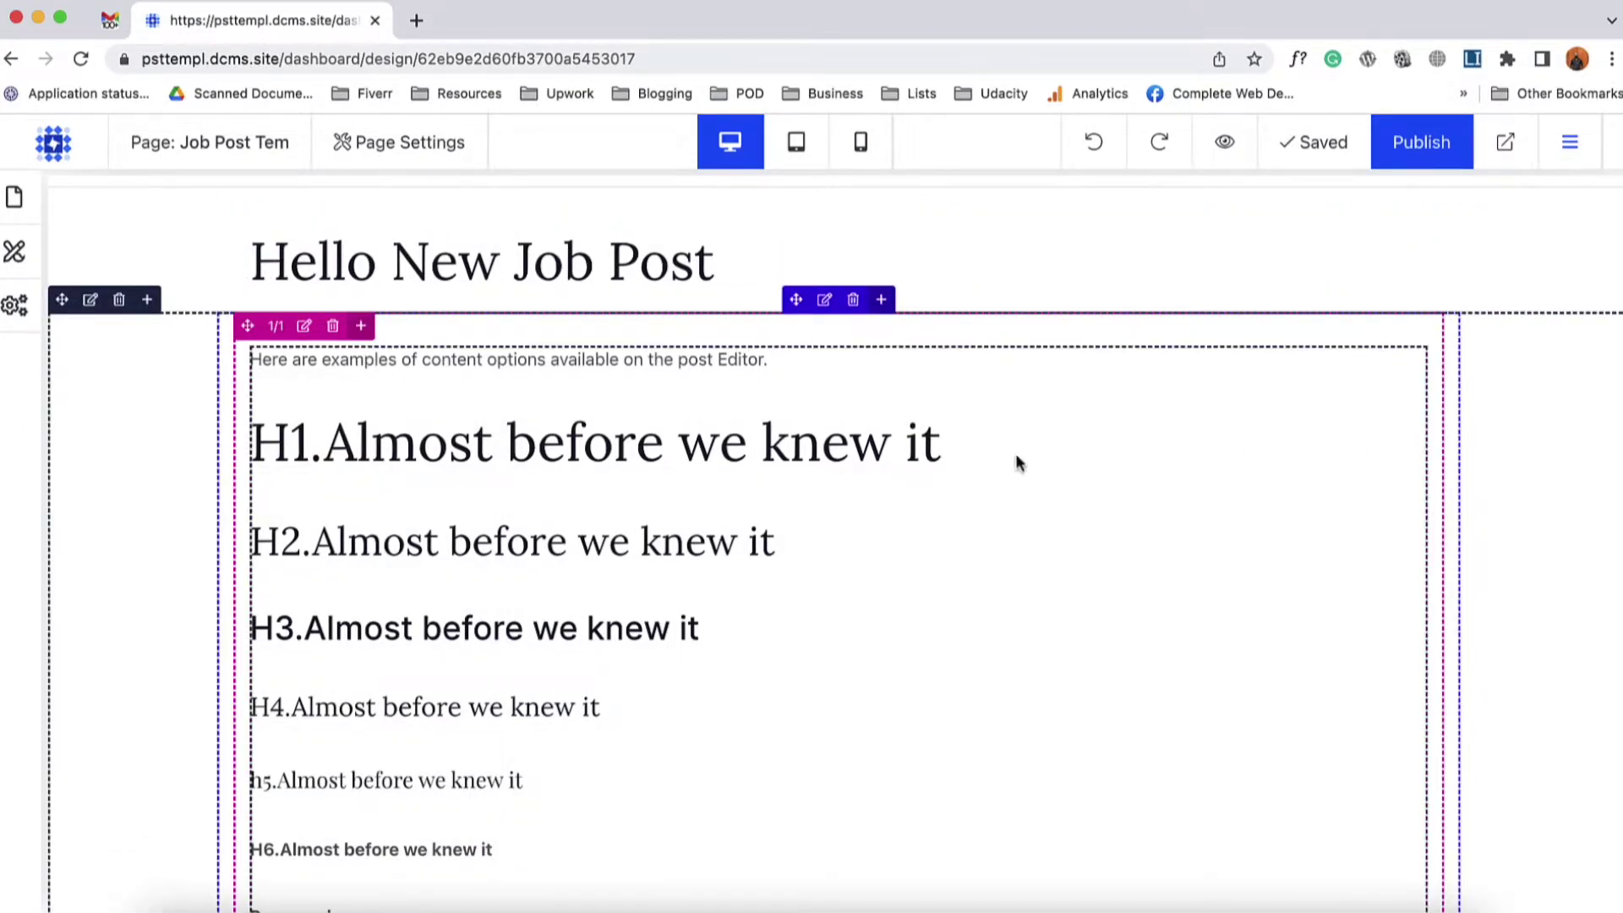
- Narrow the content column to 2/3 (66.67%) and bring up the Add New Column layouts
scroll(850, 613, down, 5)
scroll(849, 615, up, 4)
scroll(848, 612, up, 1)
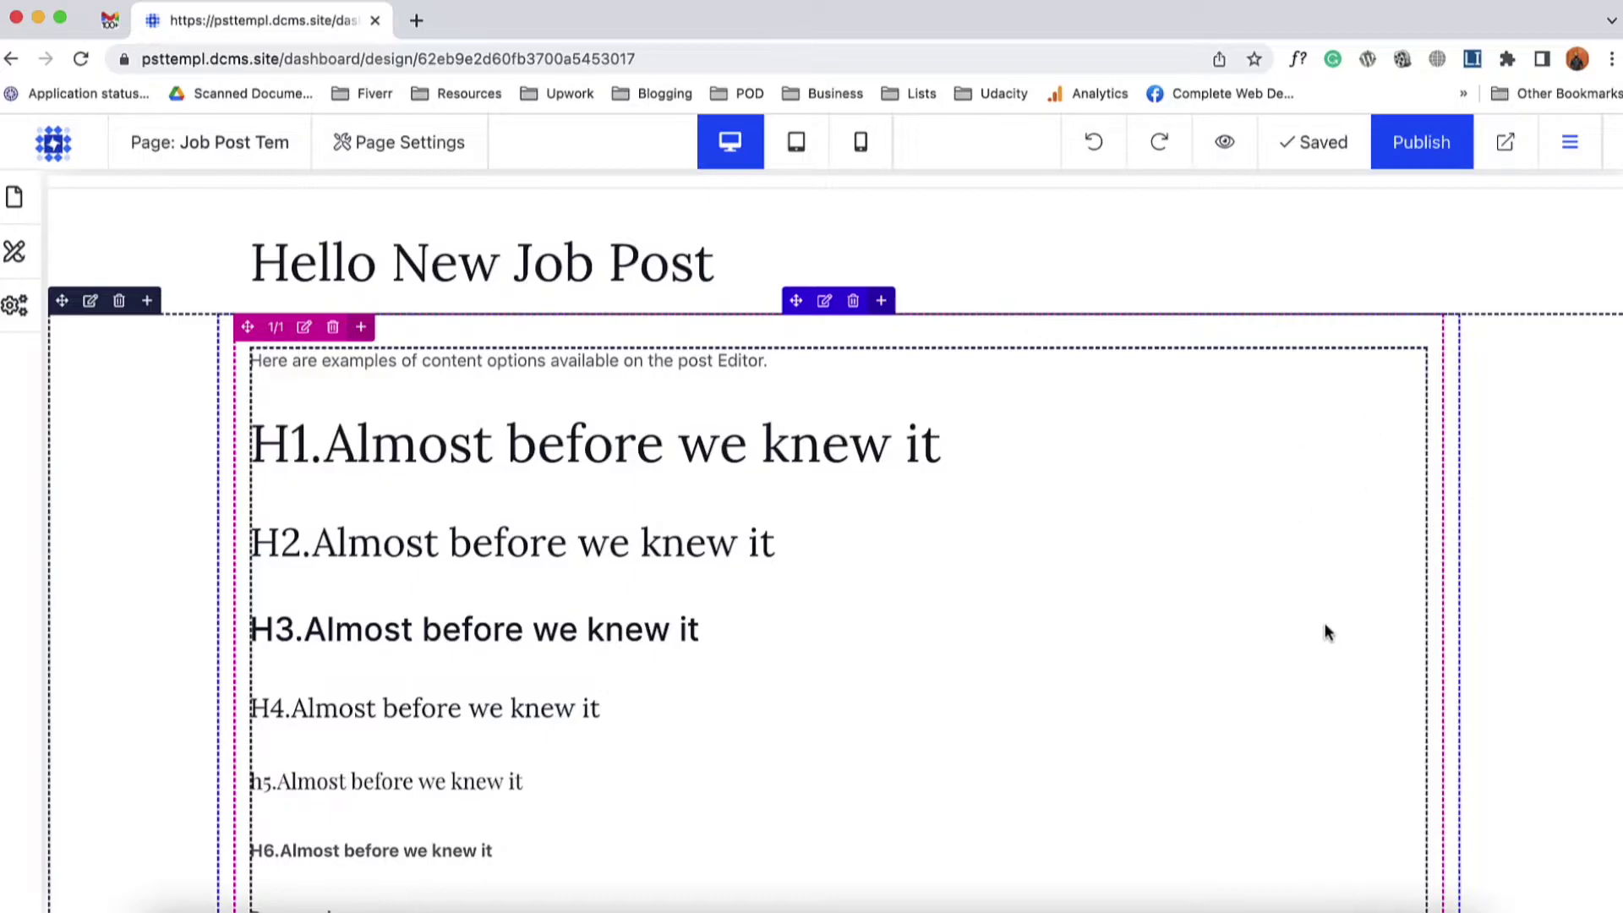
click(304, 328)
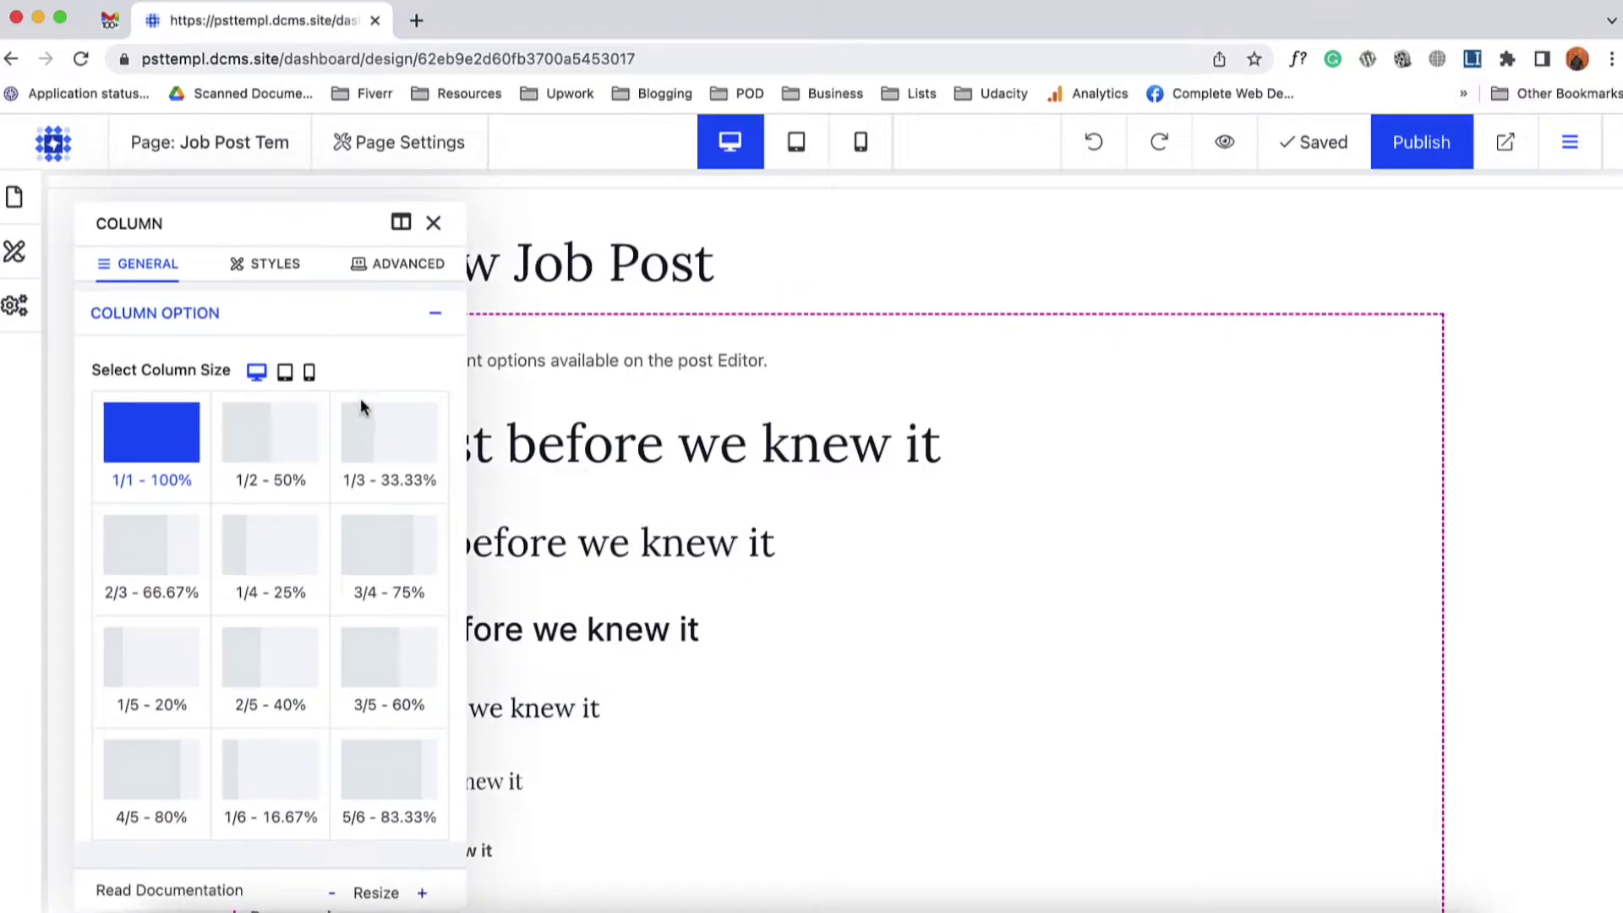
click(367, 565)
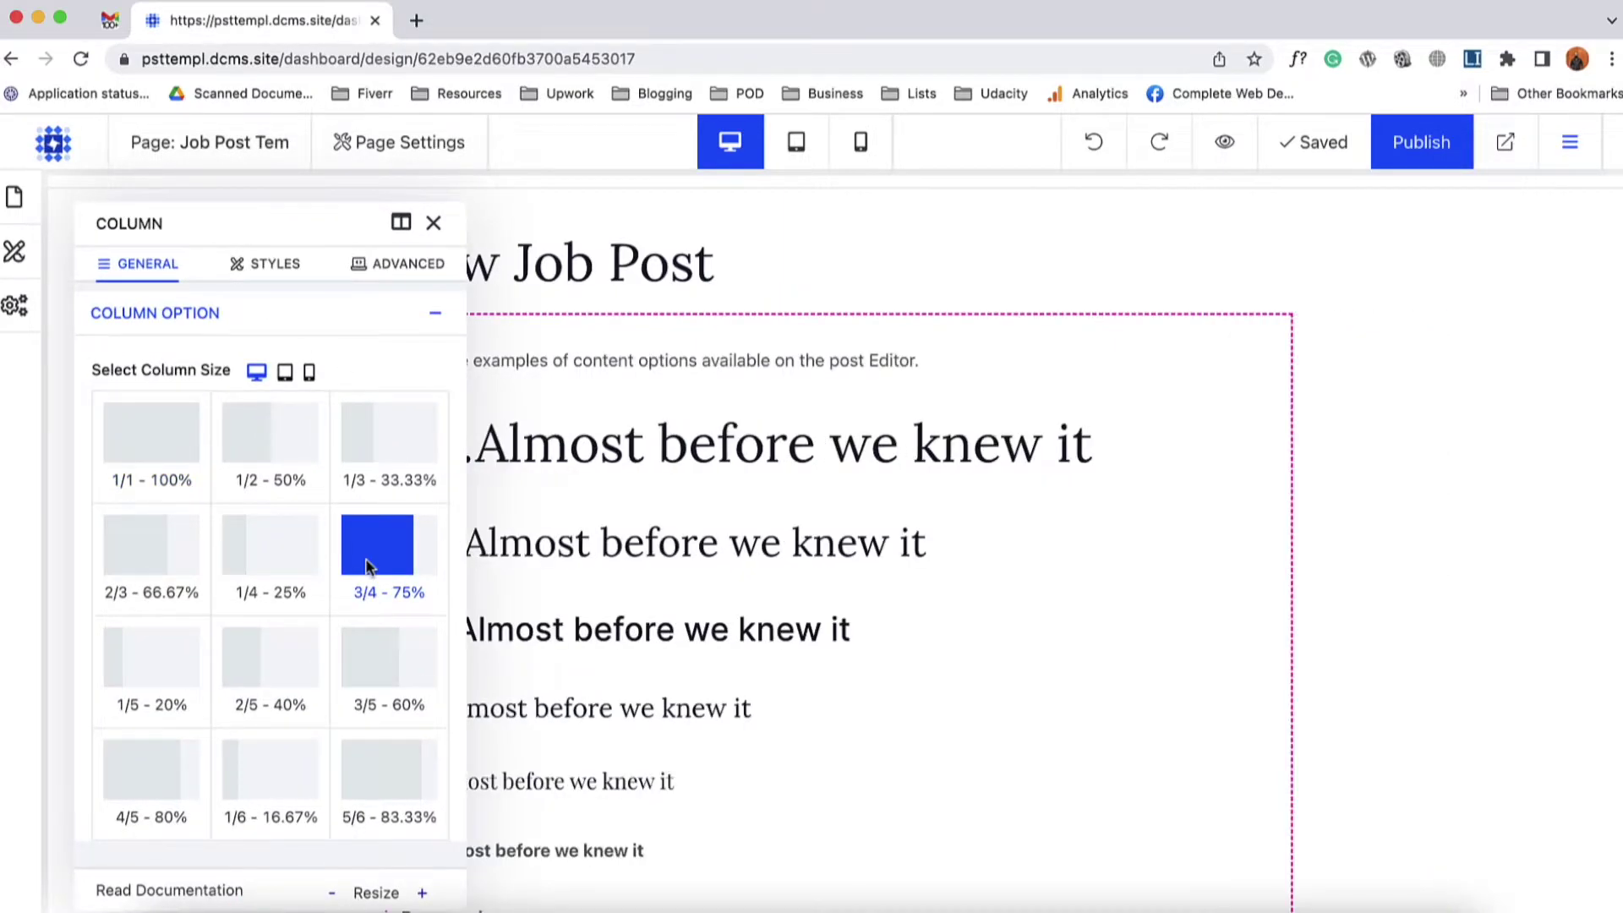
click(159, 563)
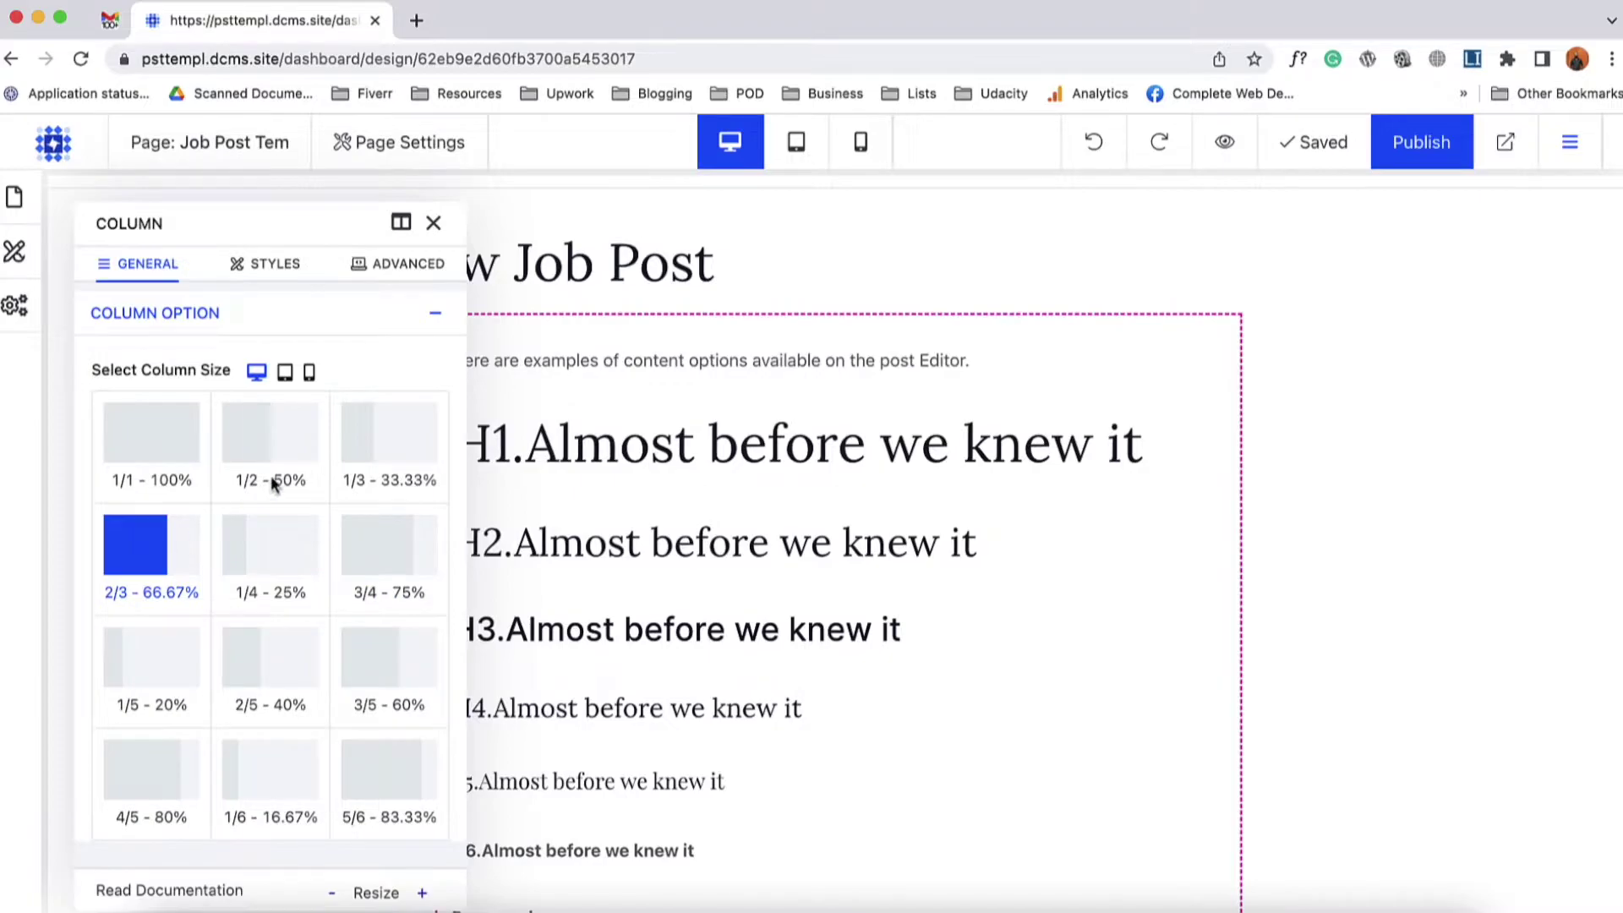
click(433, 223)
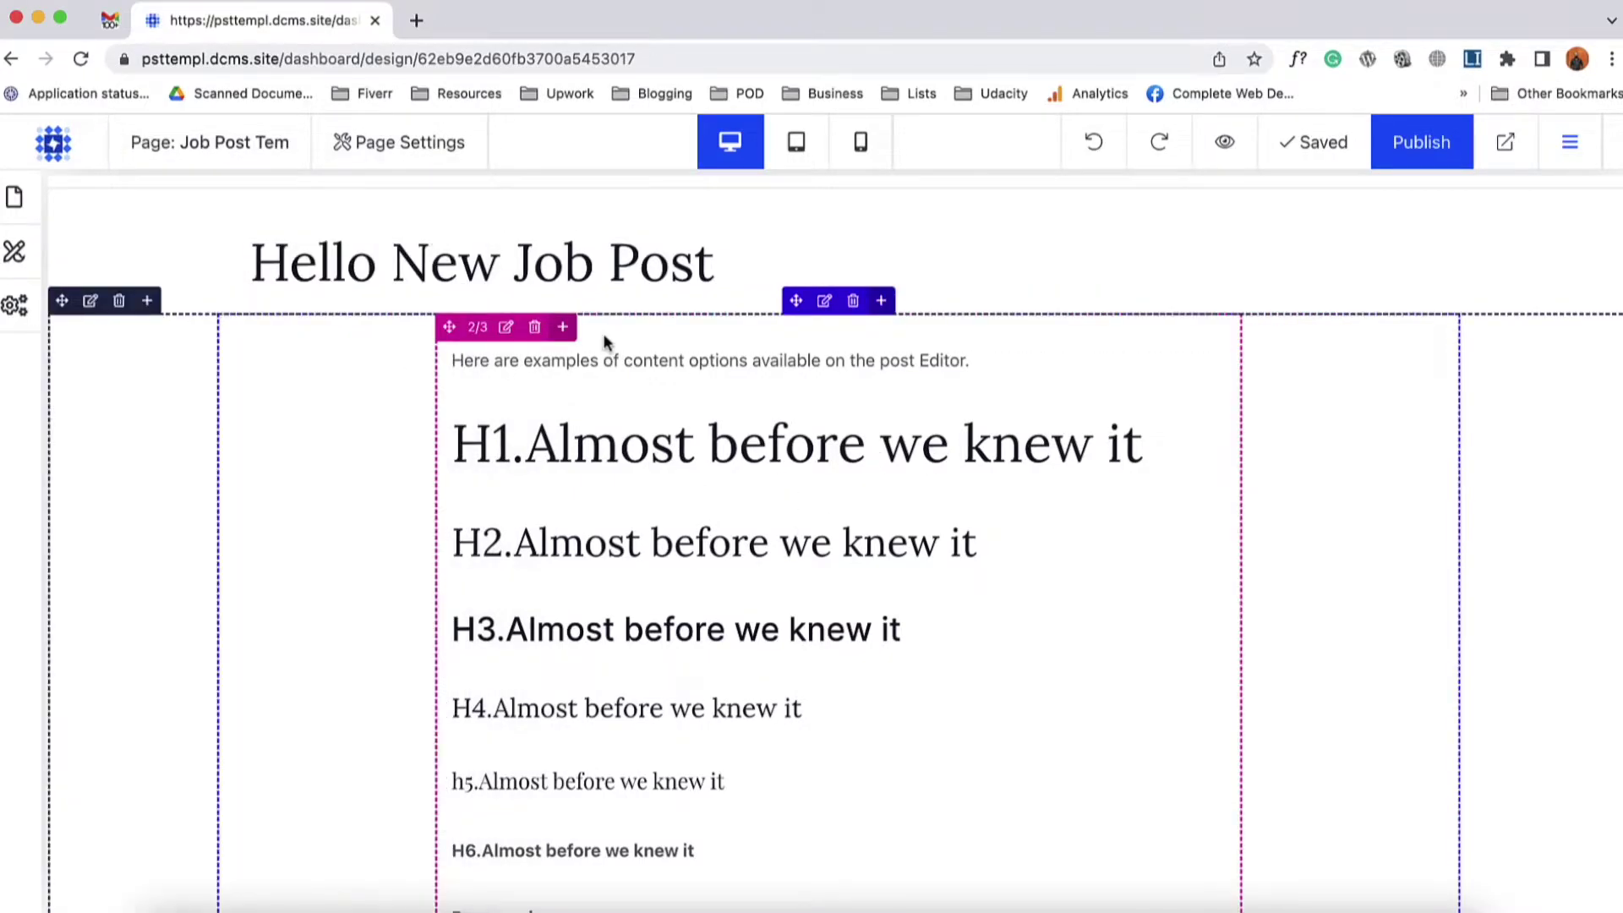
click(563, 327)
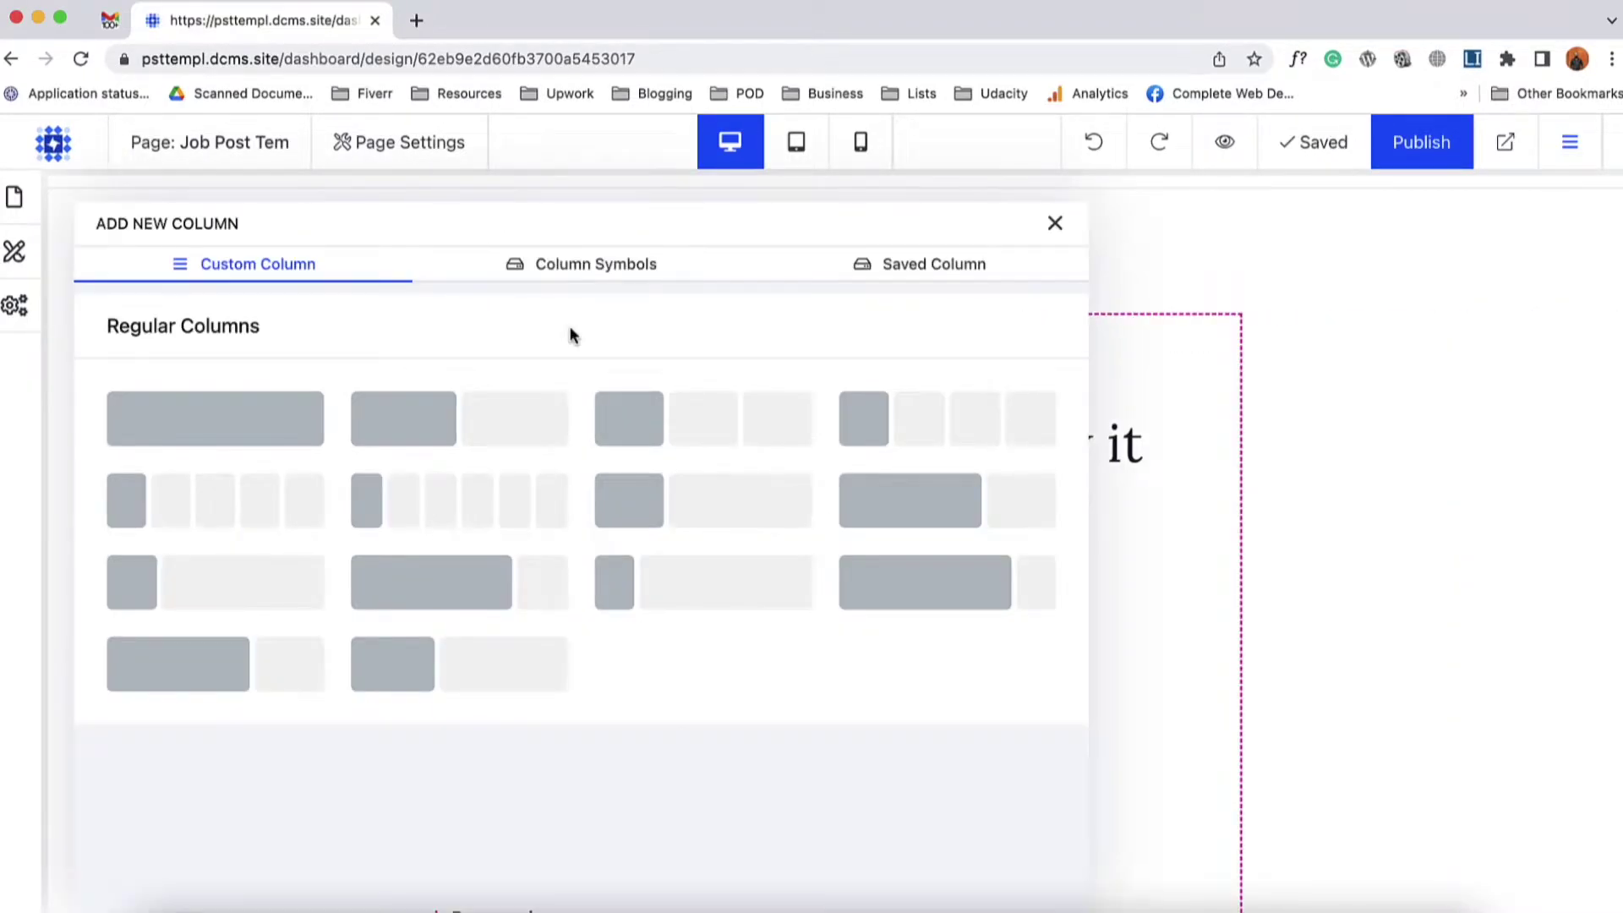
- Add a new single column beside the content and set it to one-third width
click(295, 411)
scroll(621, 582, down, 20)
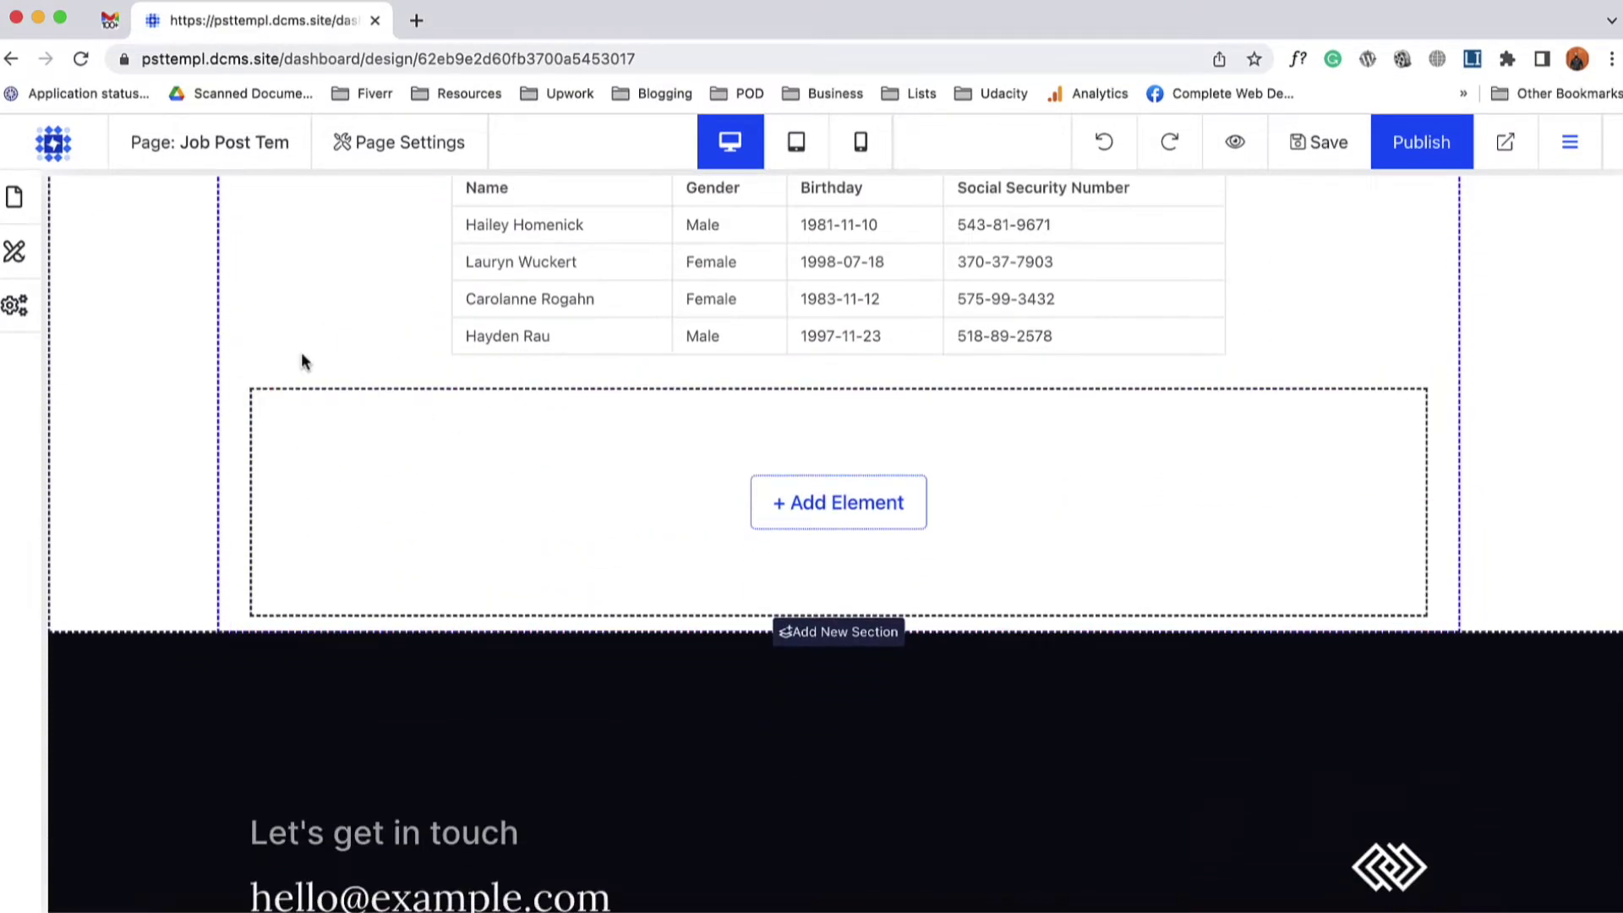
click(305, 388)
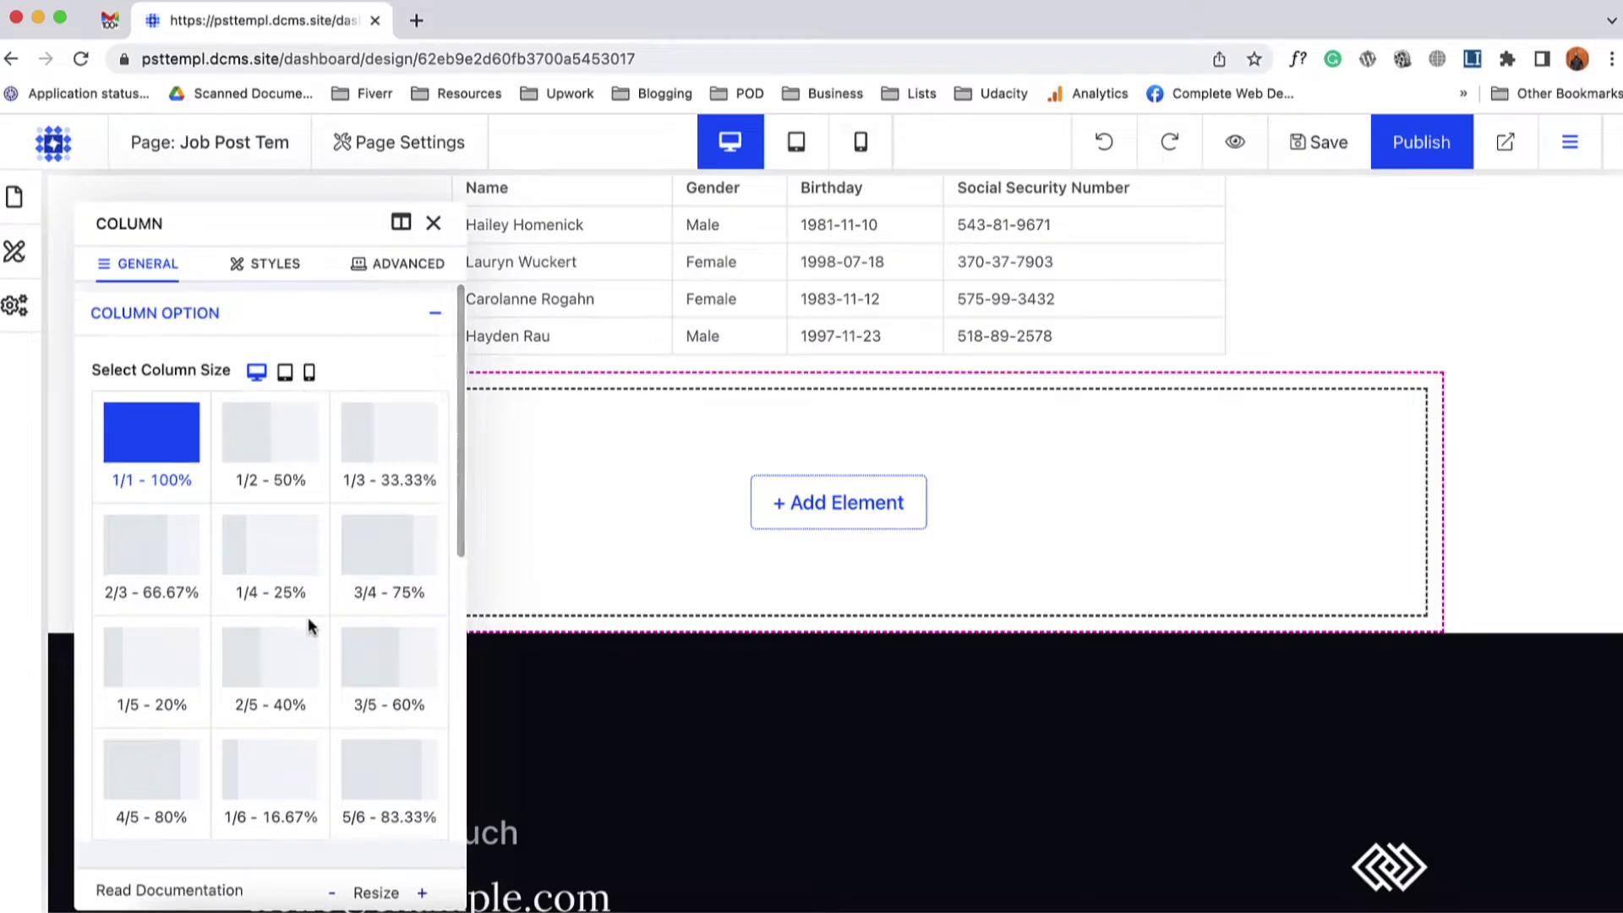
scroll(307, 617, down, 1)
click(393, 436)
scroll(723, 436, up, 15)
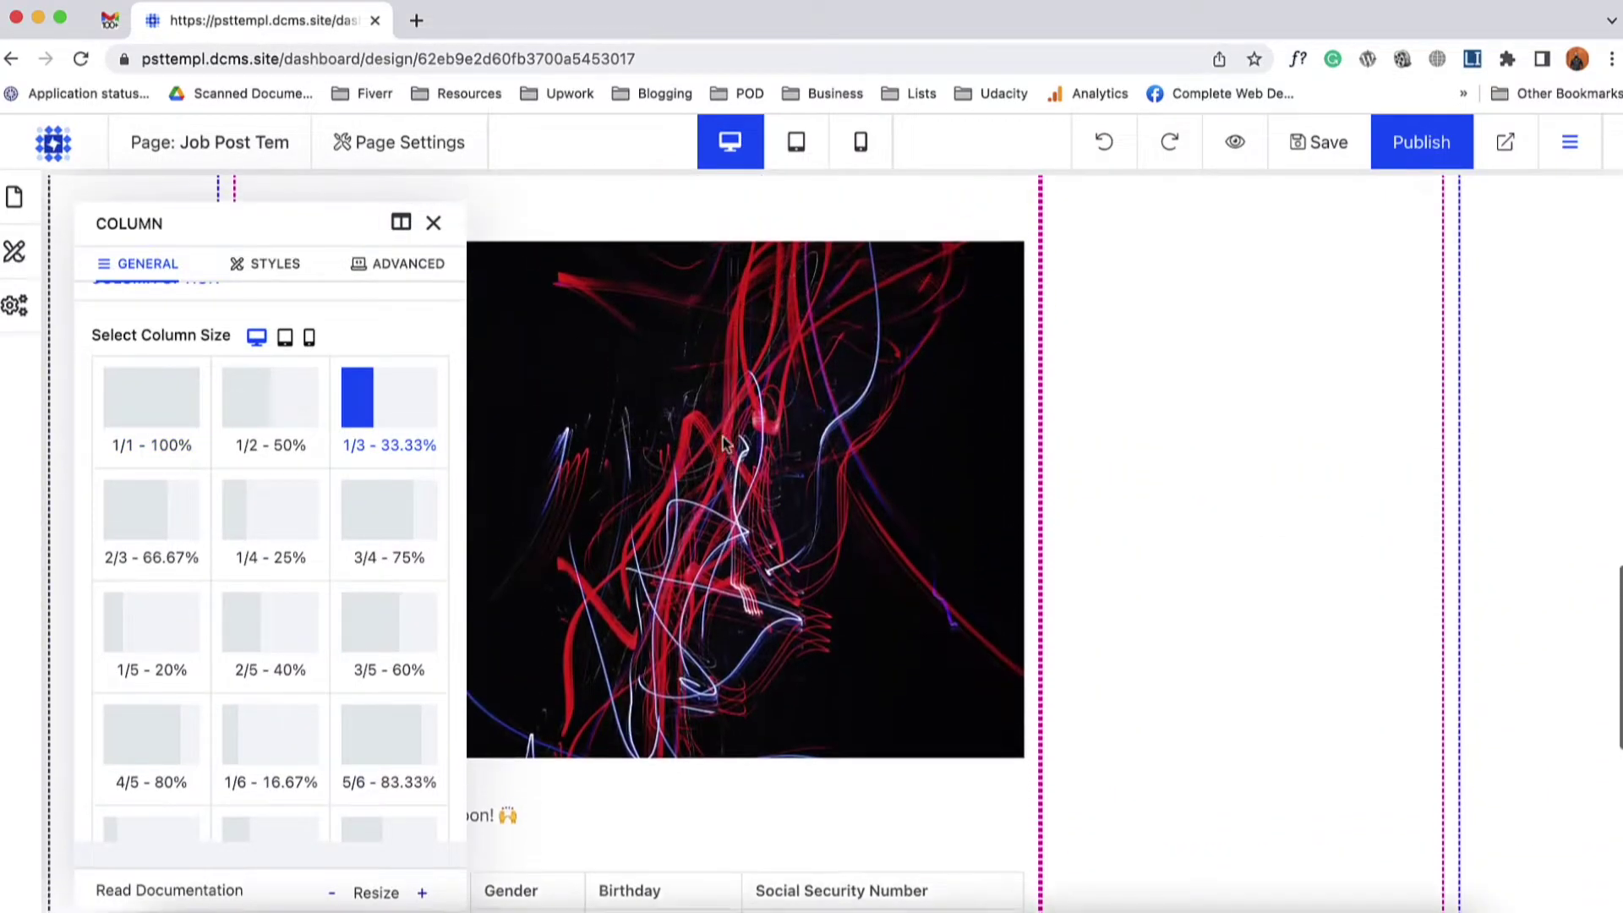
scroll(722, 434, up, 10)
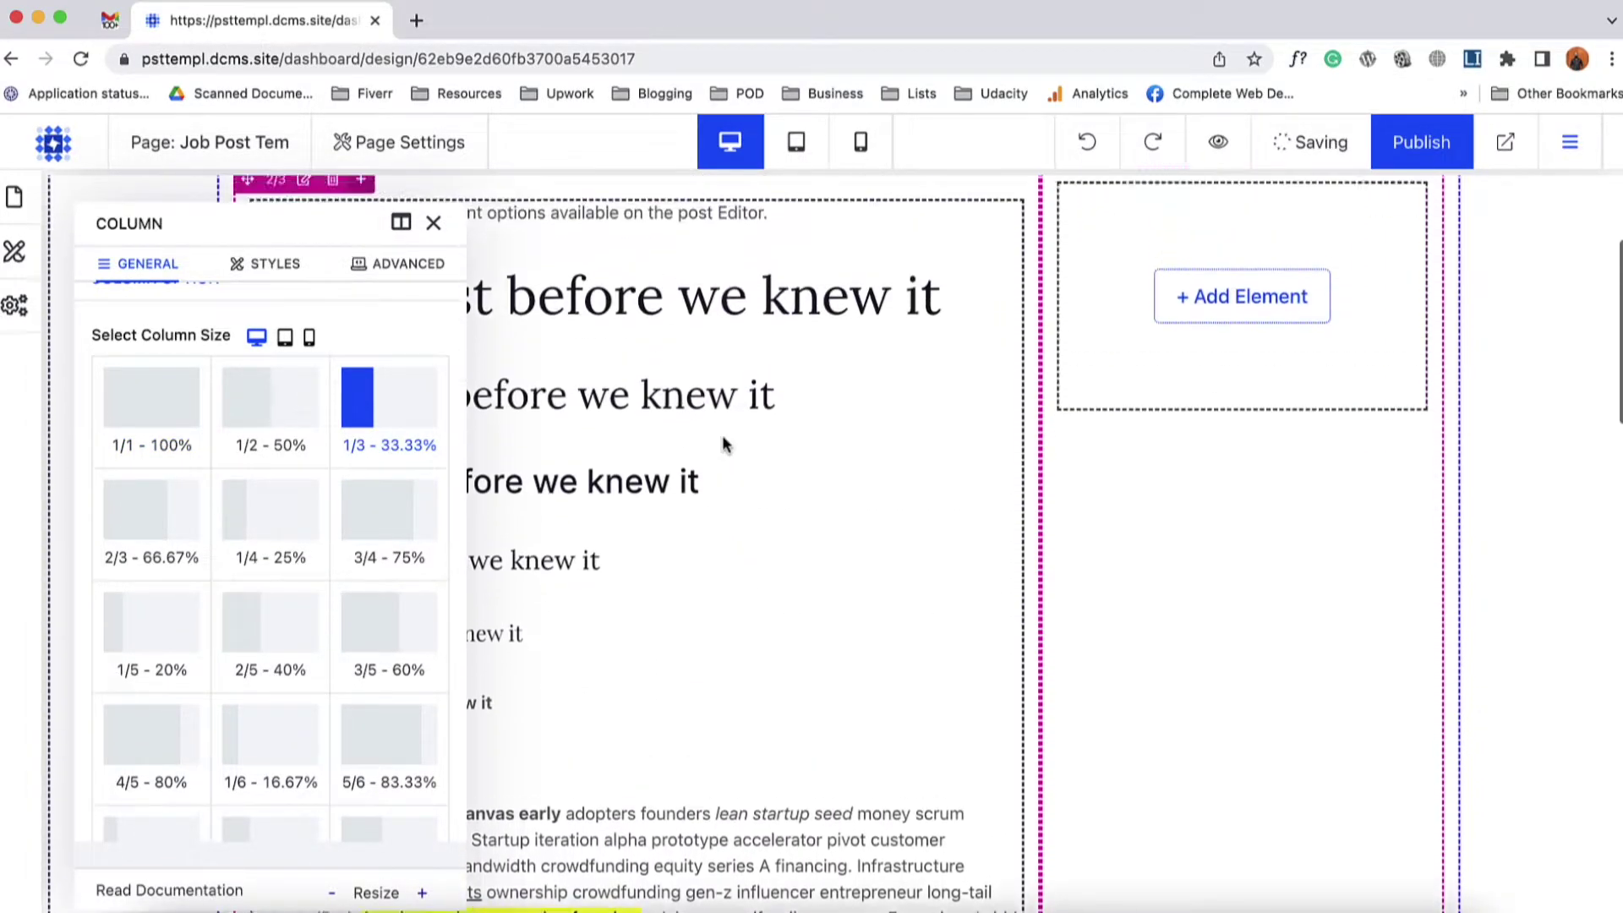
click(433, 222)
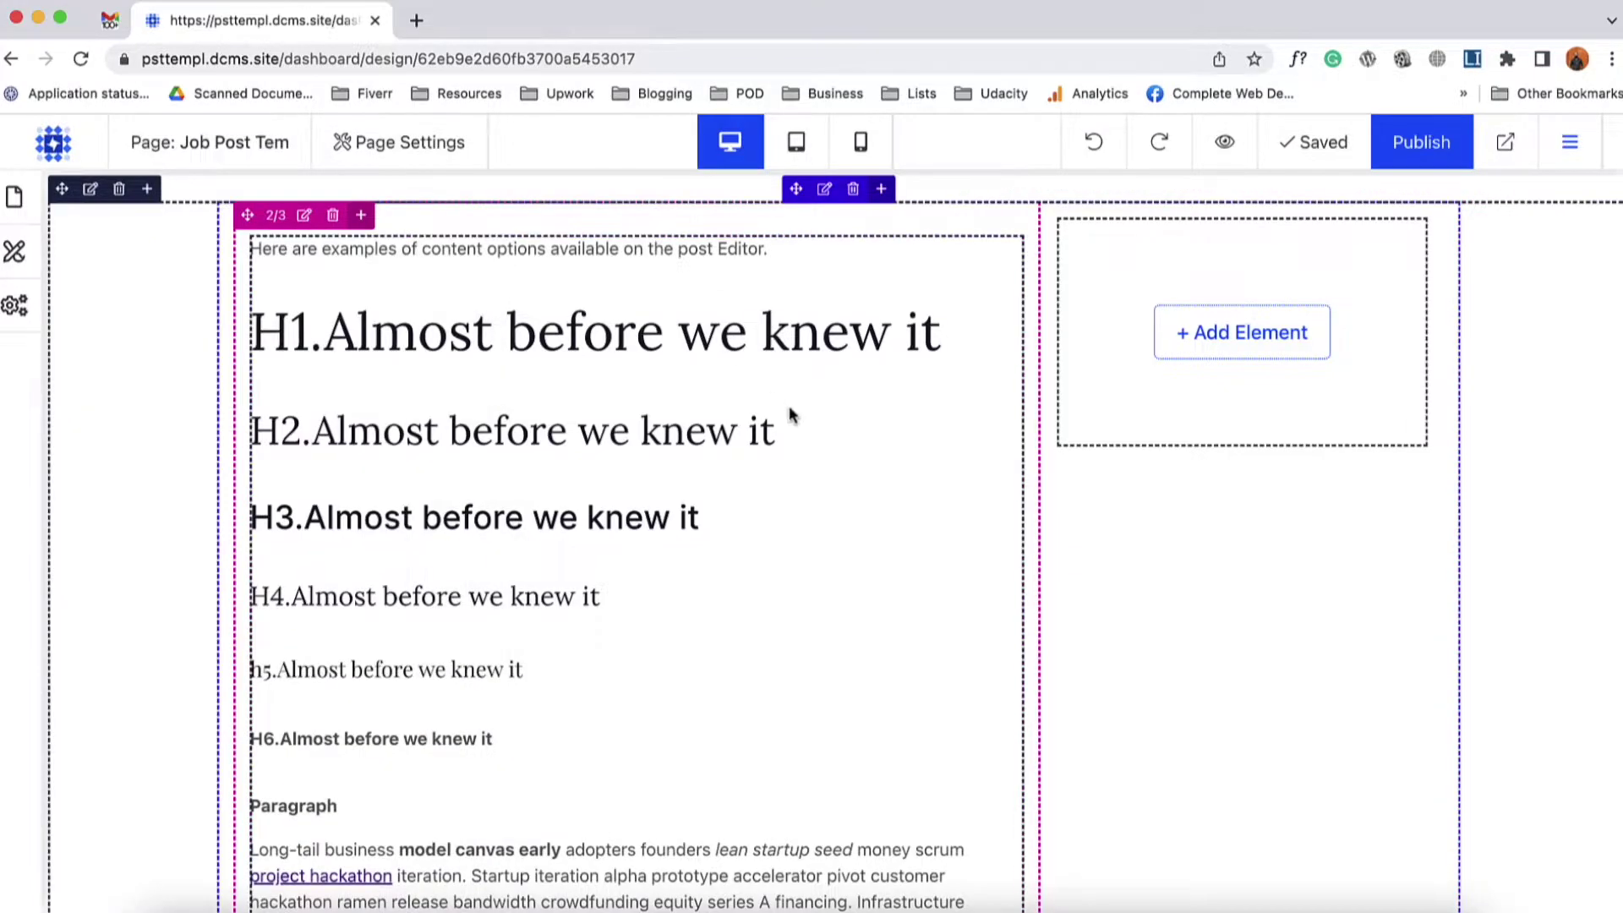
scroll(789, 413, up, 3)
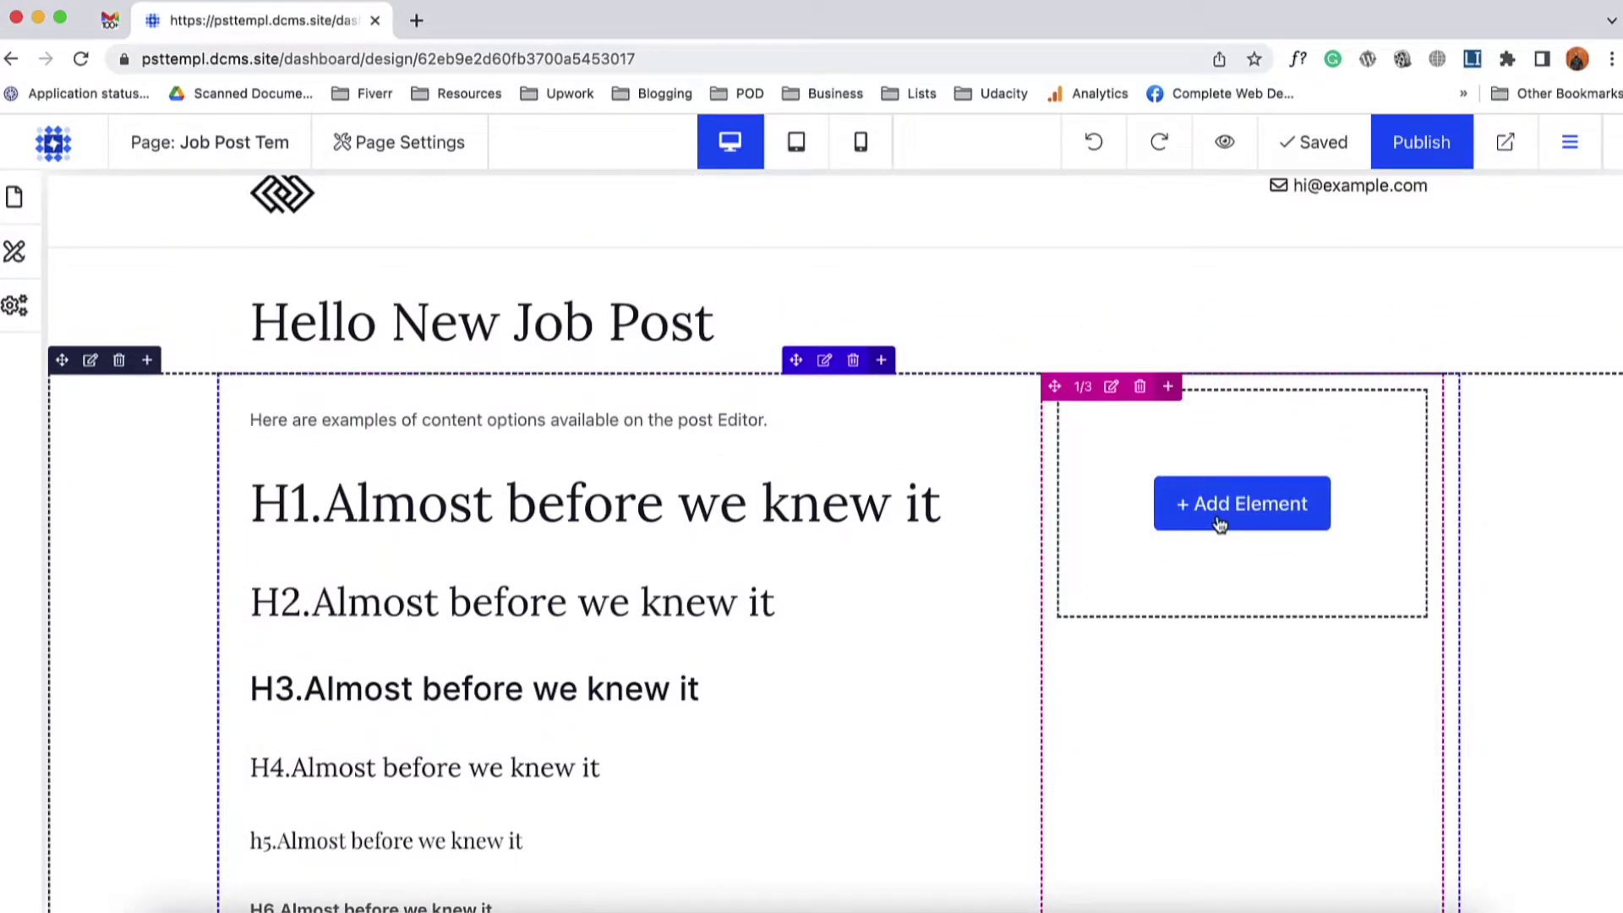
- Add an Image to the right column bound to the Company Logo CMS field
click(1286, 526)
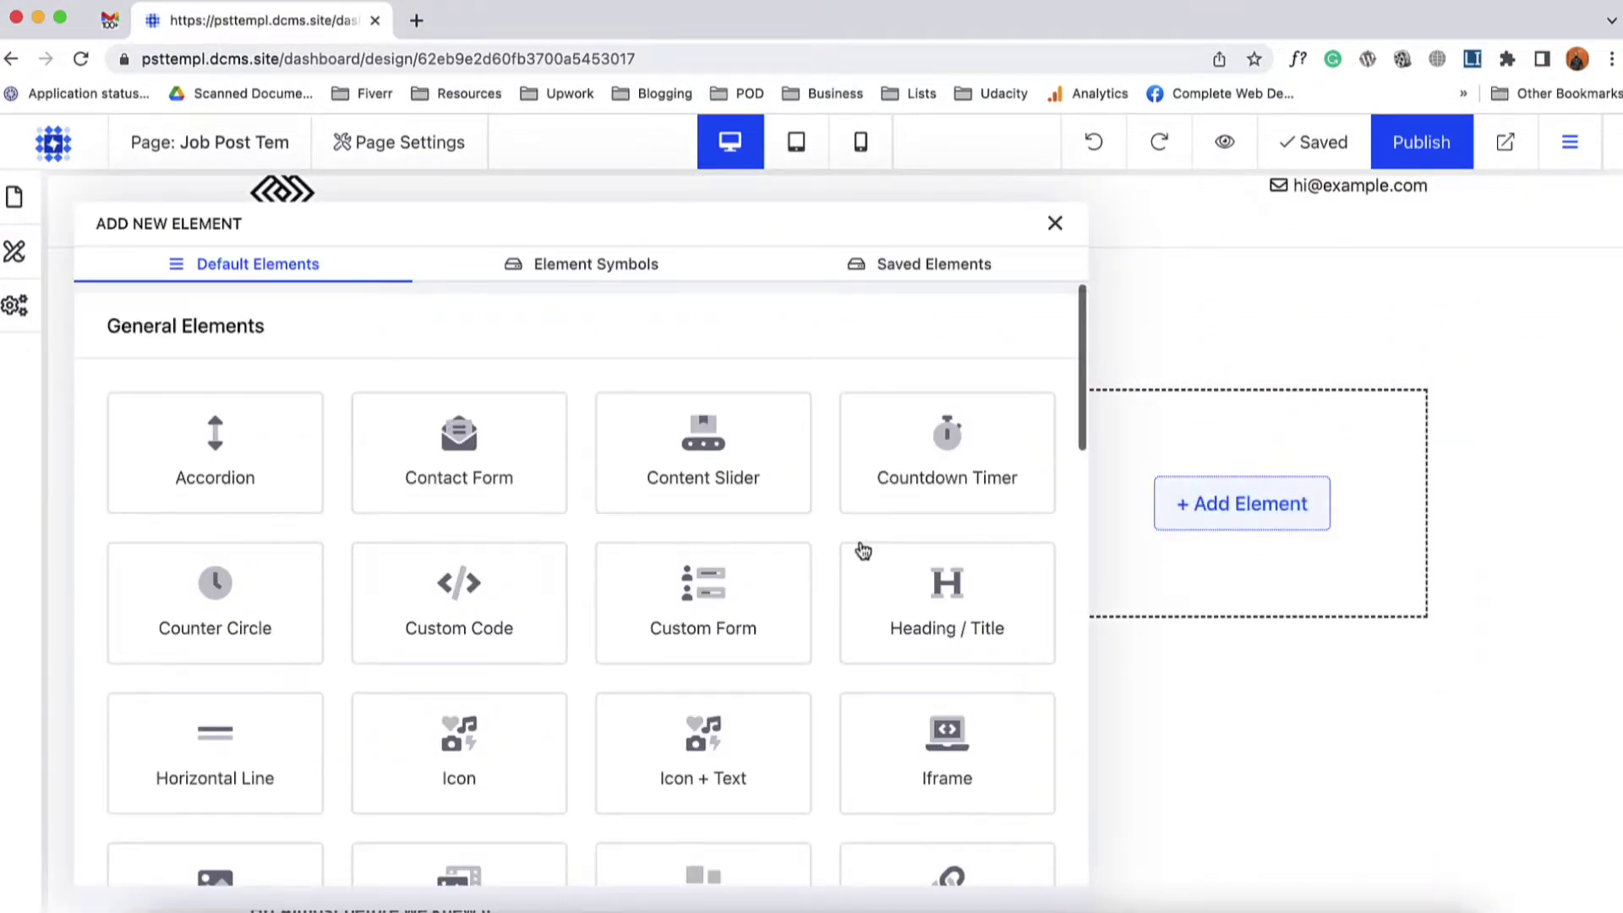
scroll(860, 551, down, 3)
scroll(771, 642, down, 1)
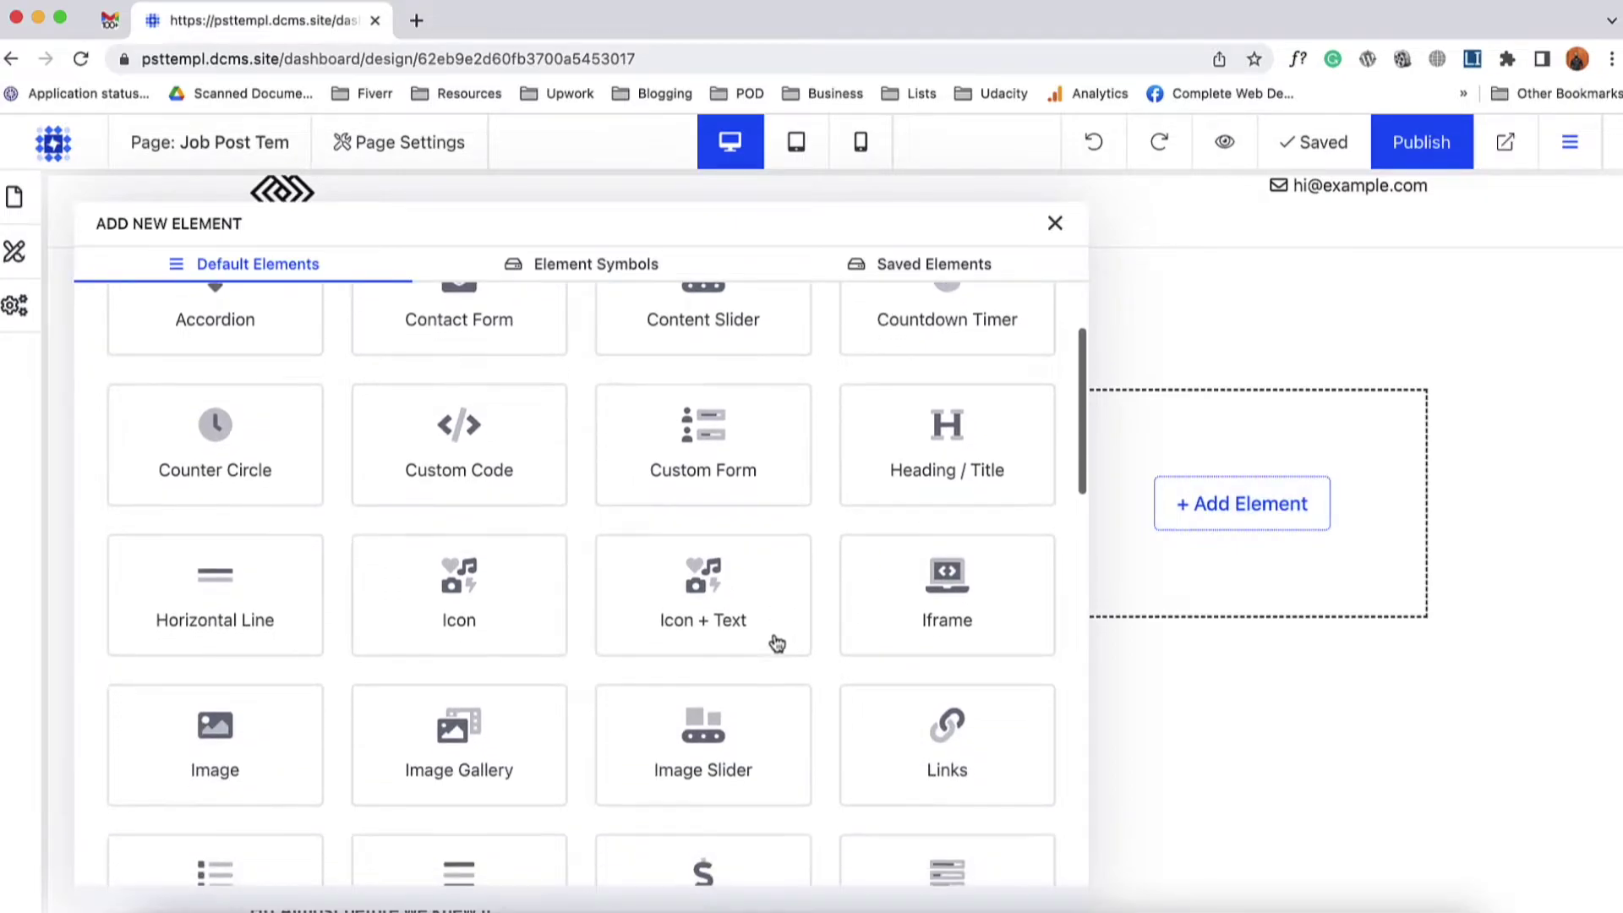
click(255, 755)
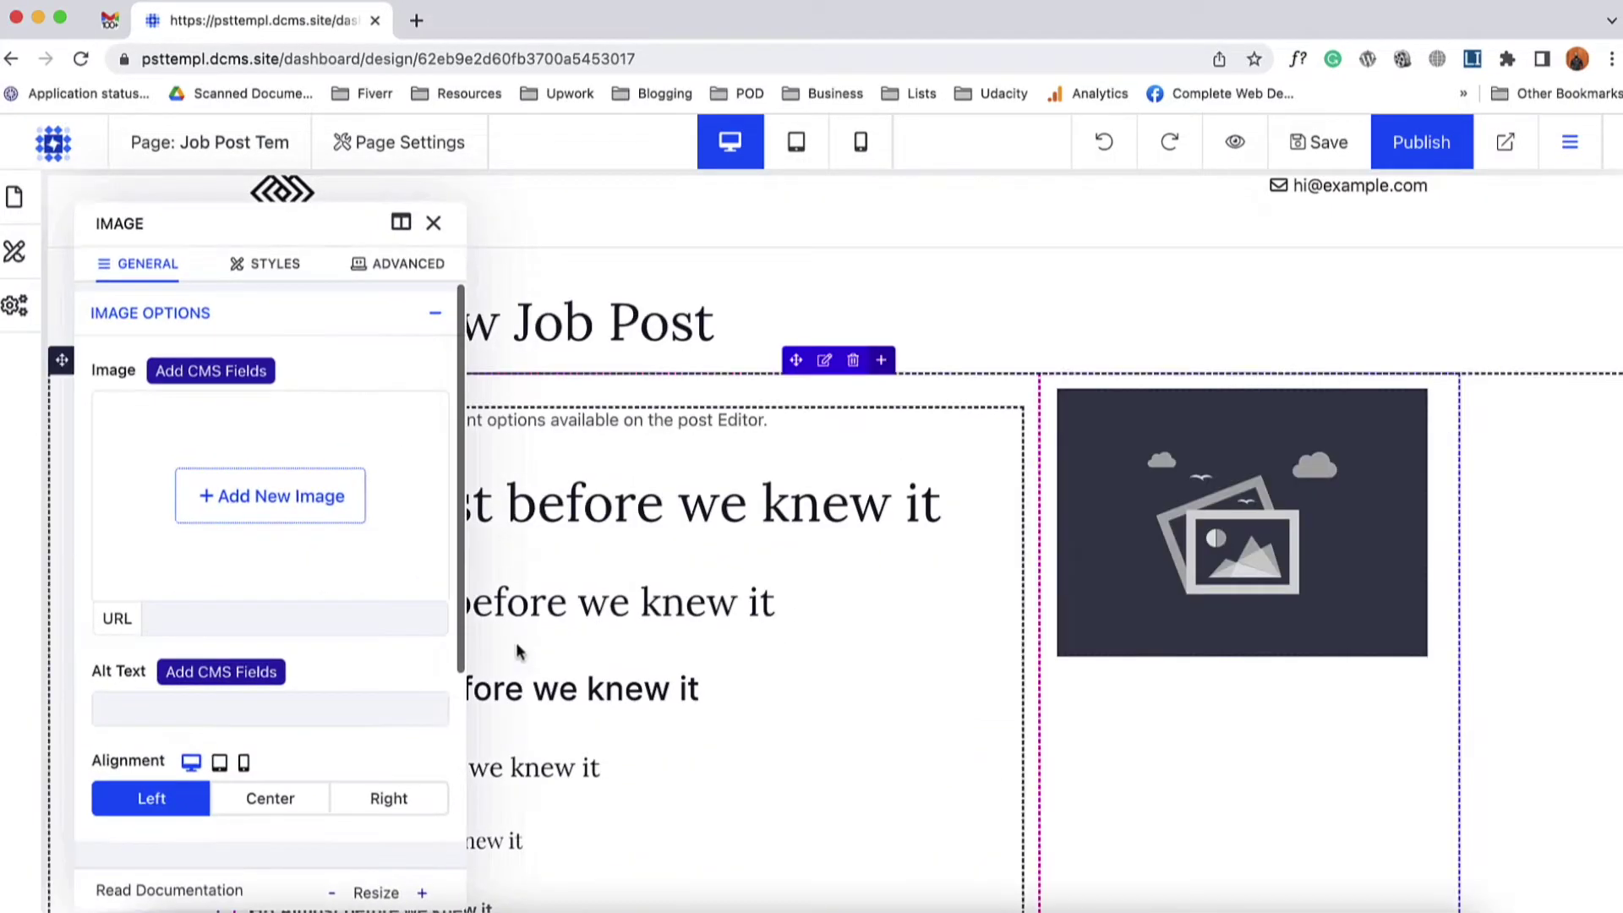
click(254, 391)
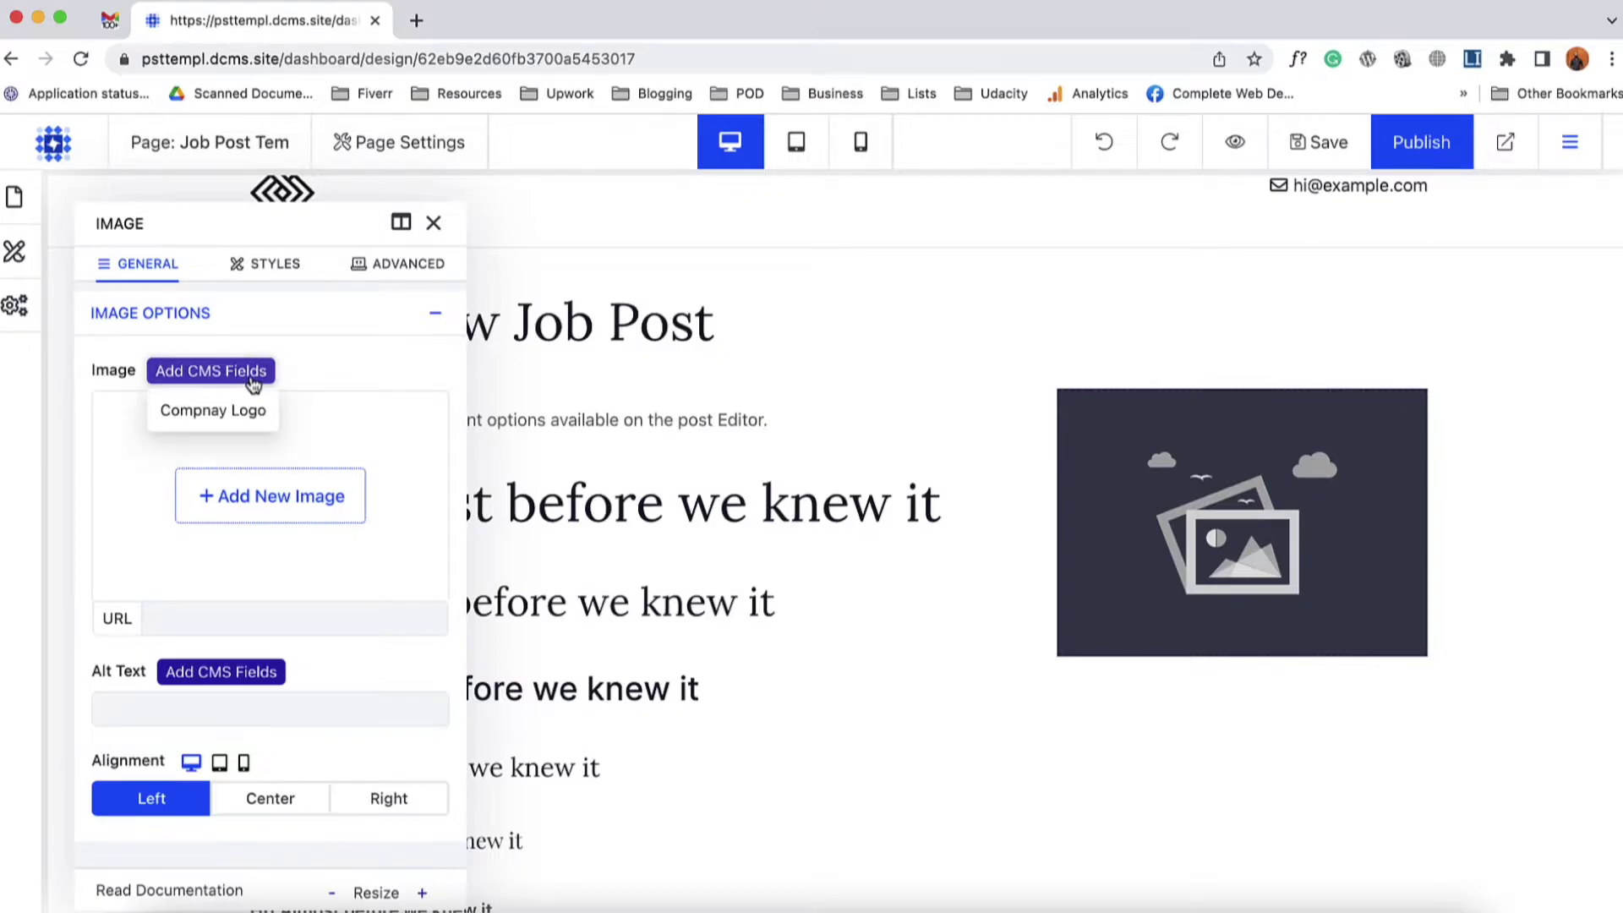
click(238, 413)
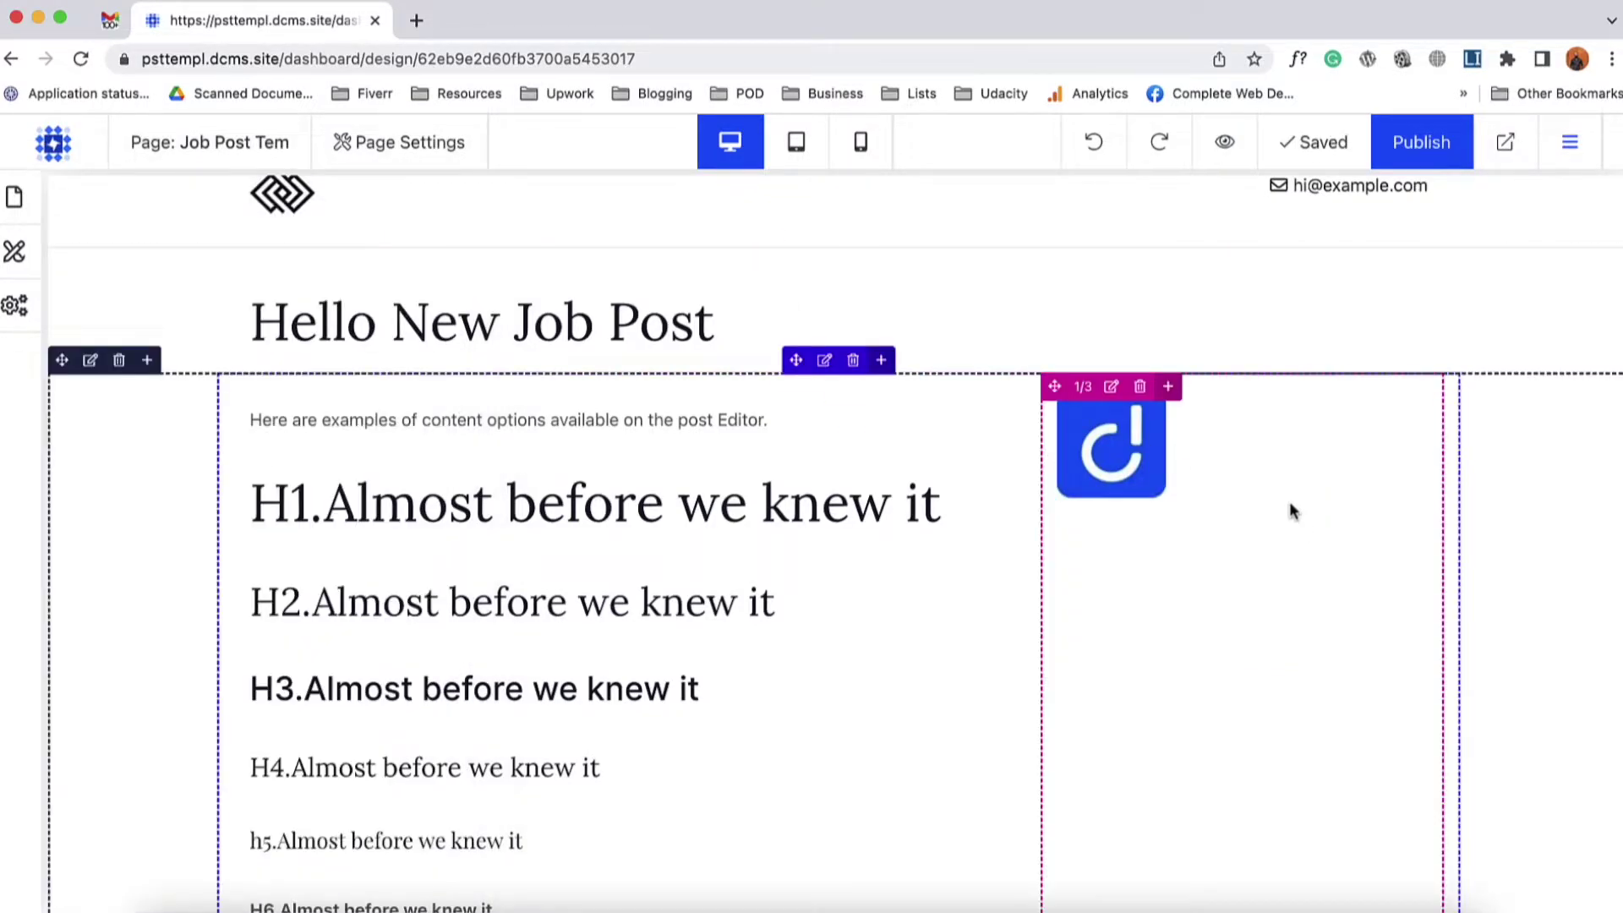
click(1285, 446)
- Insert a two-column nested row below the logo
scroll(844, 699, down, 12)
scroll(492, 736, down, 5)
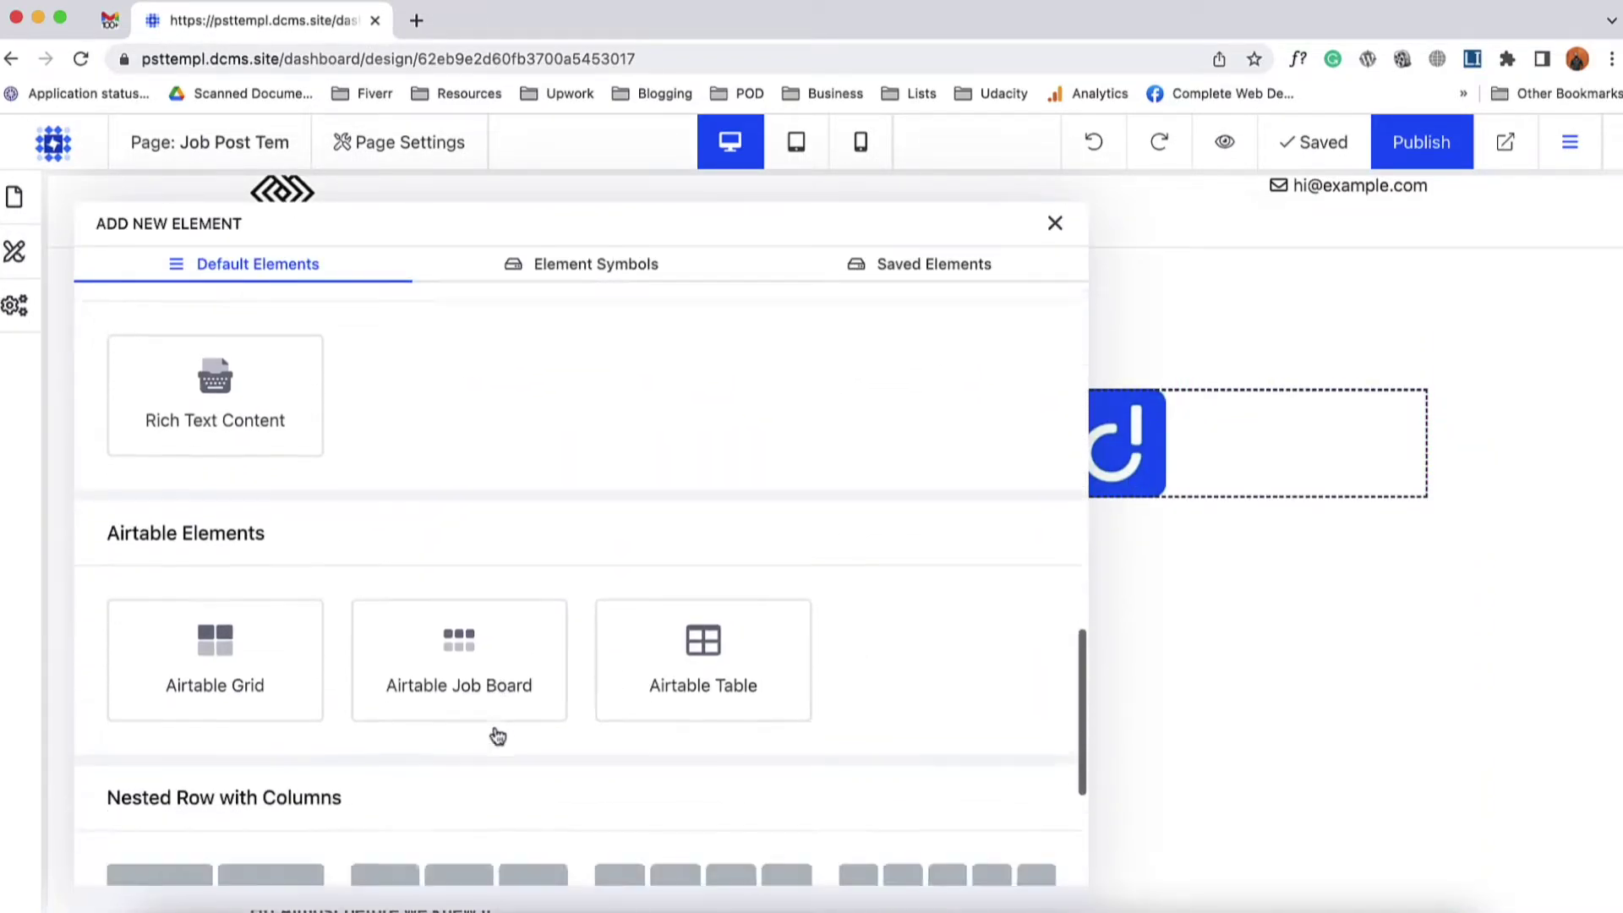
click(226, 767)
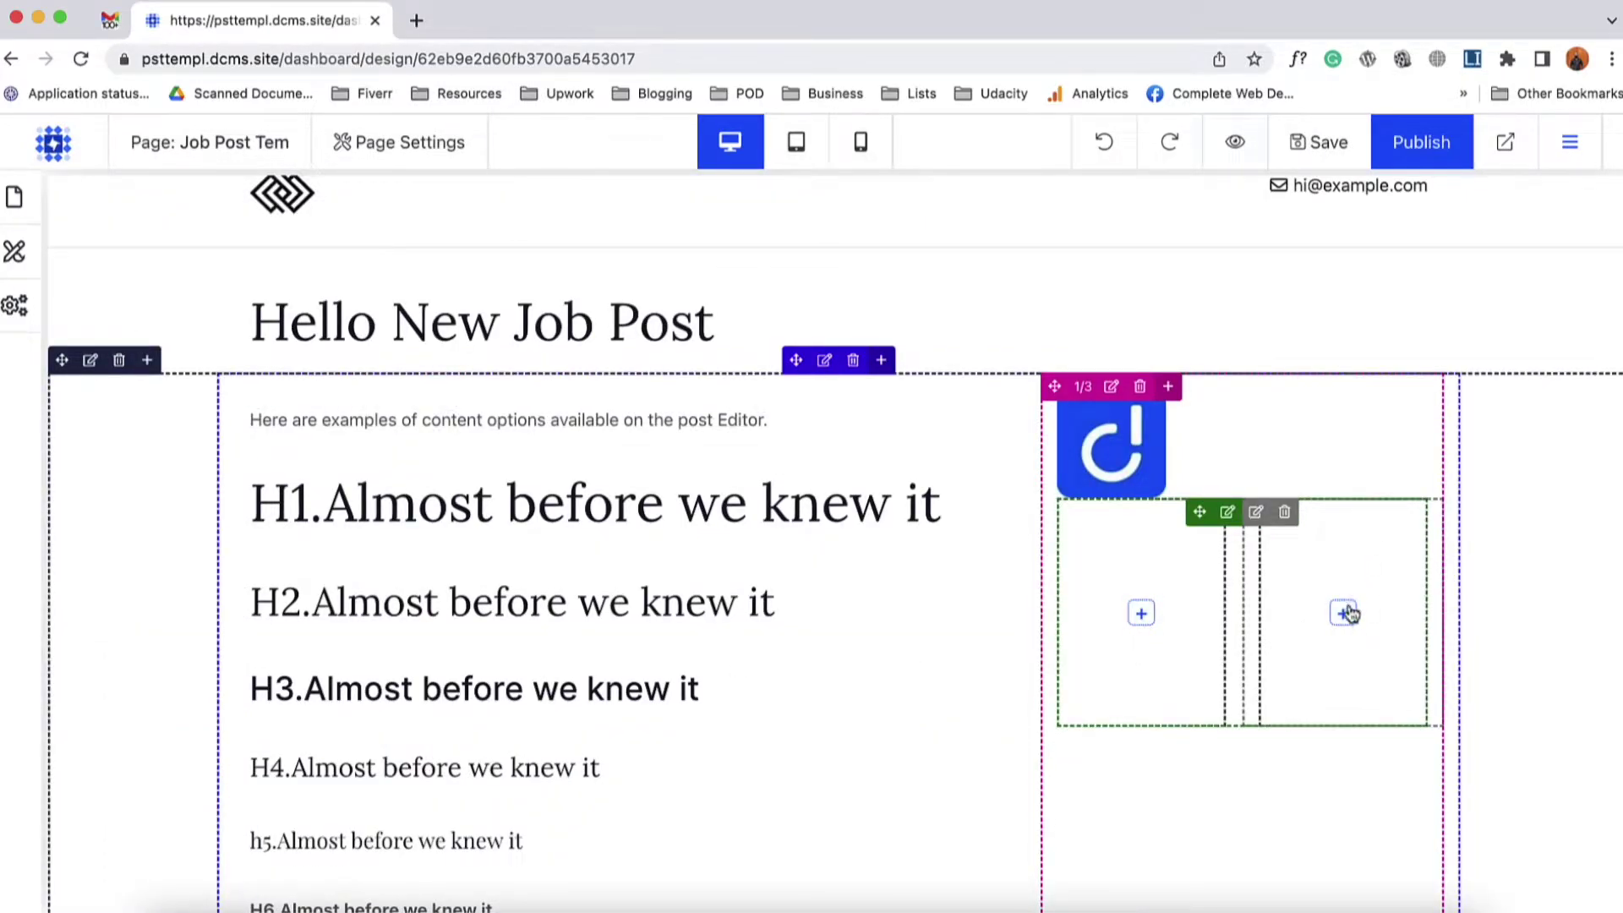
- Add a bold 'Company Name:' text label in the left sub-column
click(1141, 614)
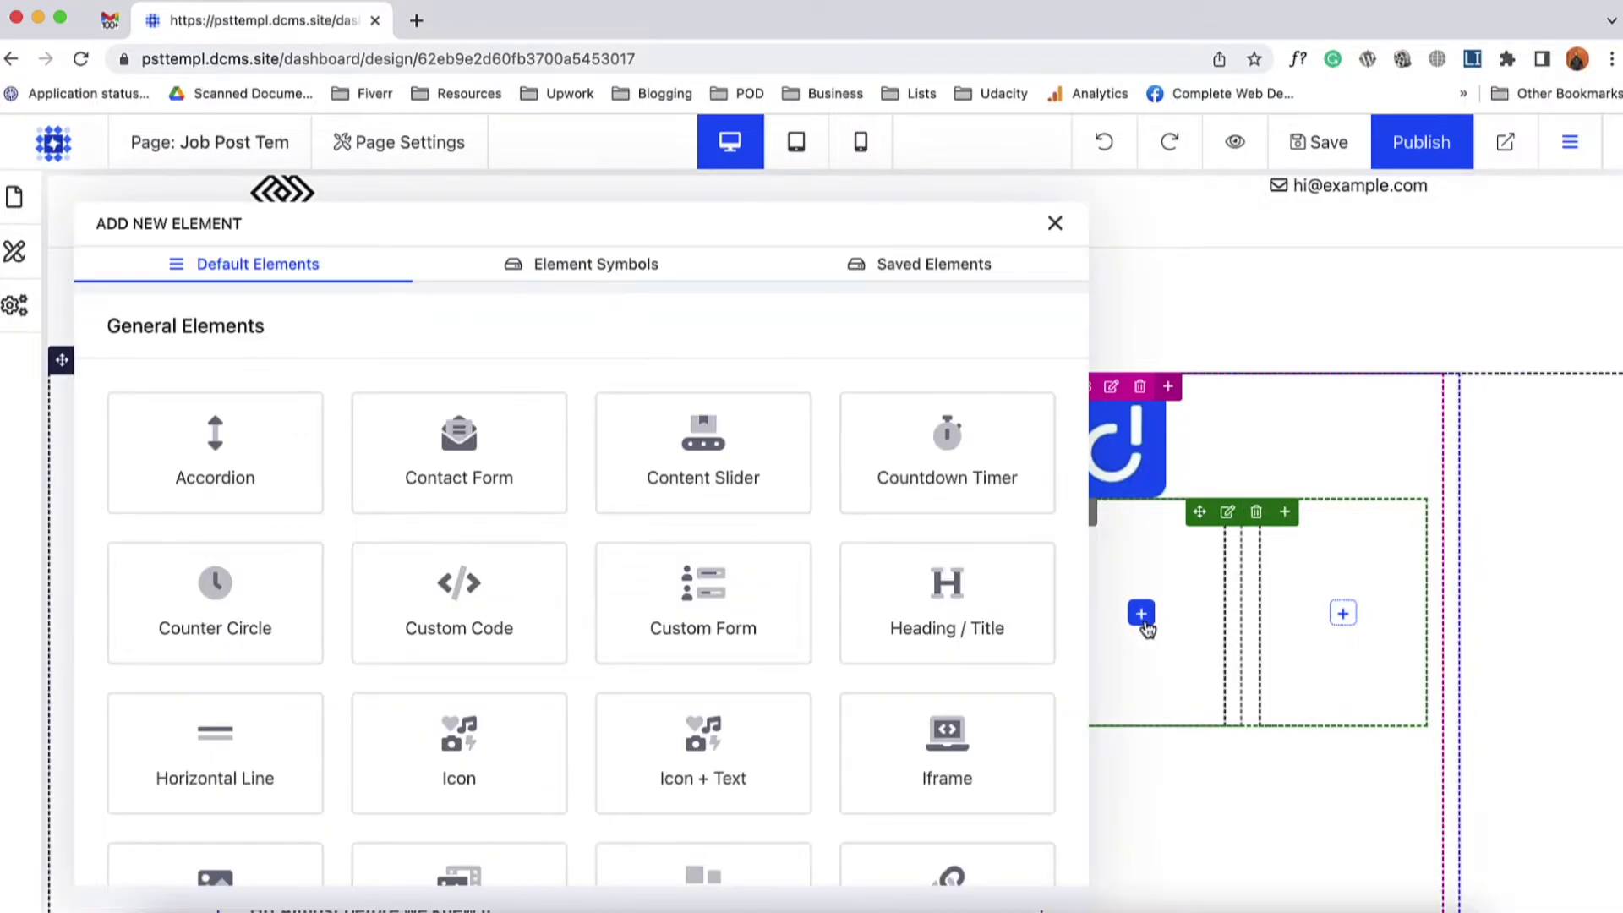
scroll(886, 688, down, 2)
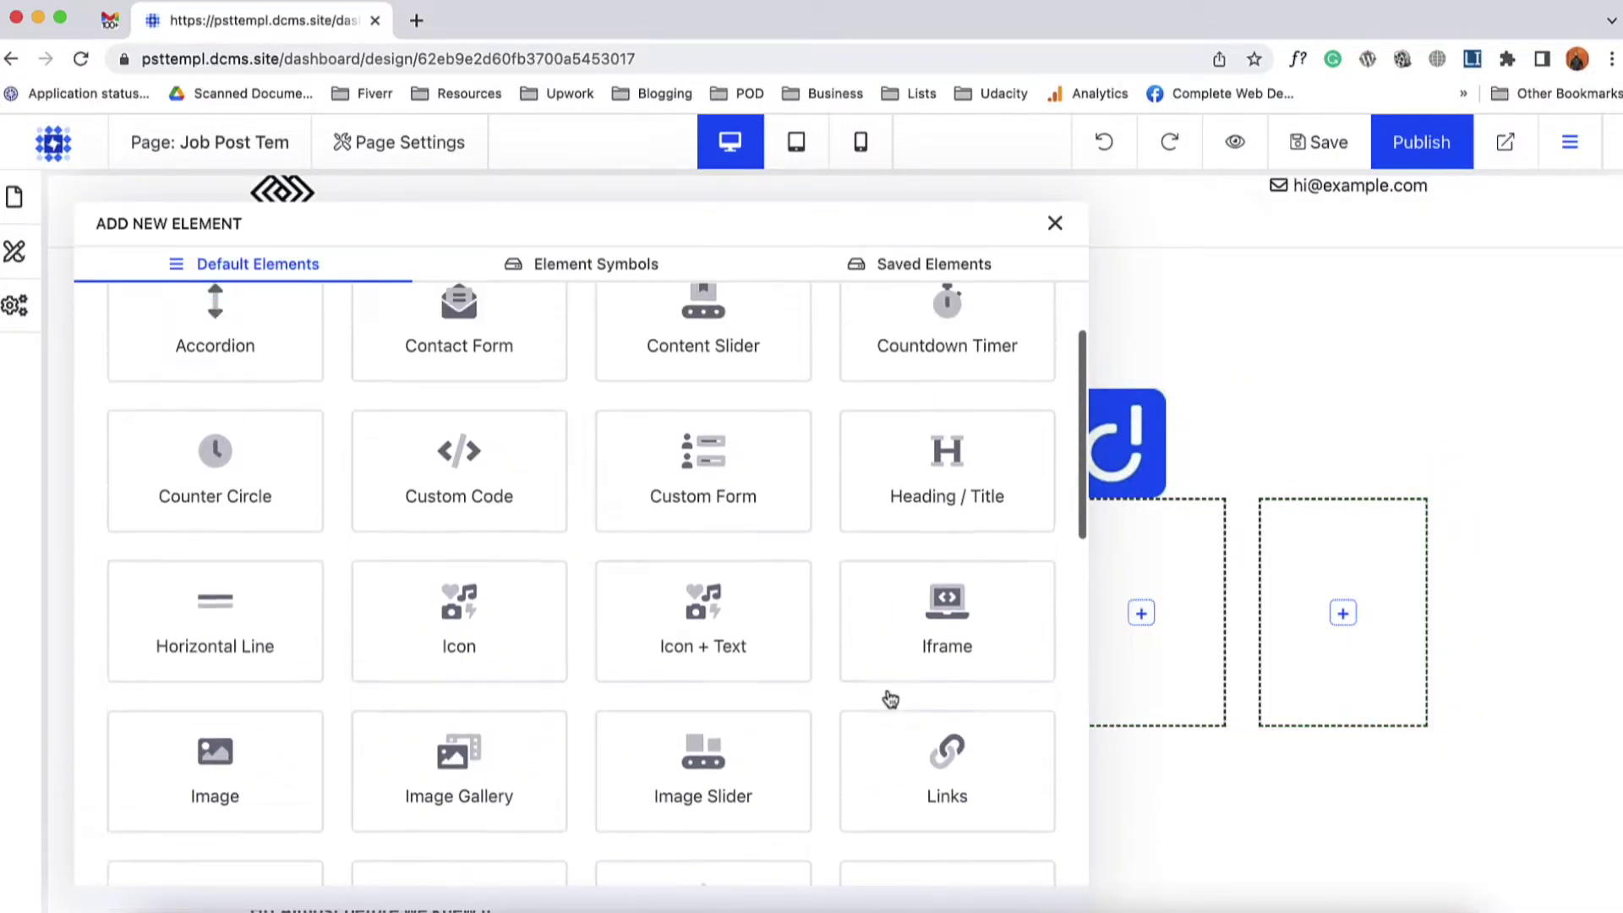
scroll(888, 698, down, 10)
click(486, 565)
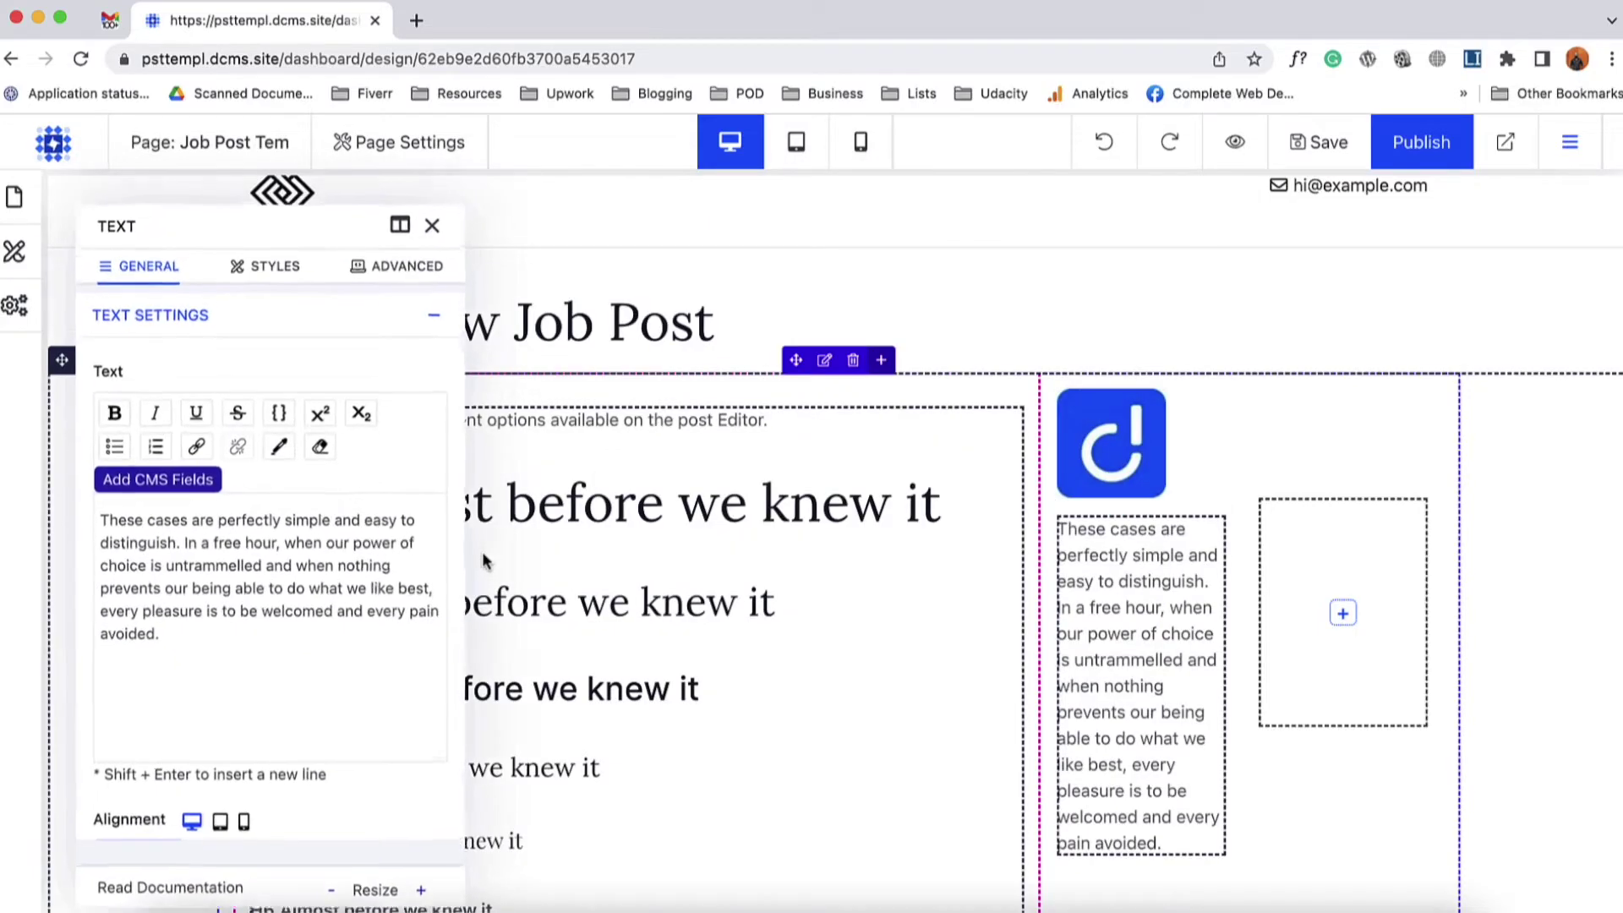
key(ctrl+a)
key(BackSpace)
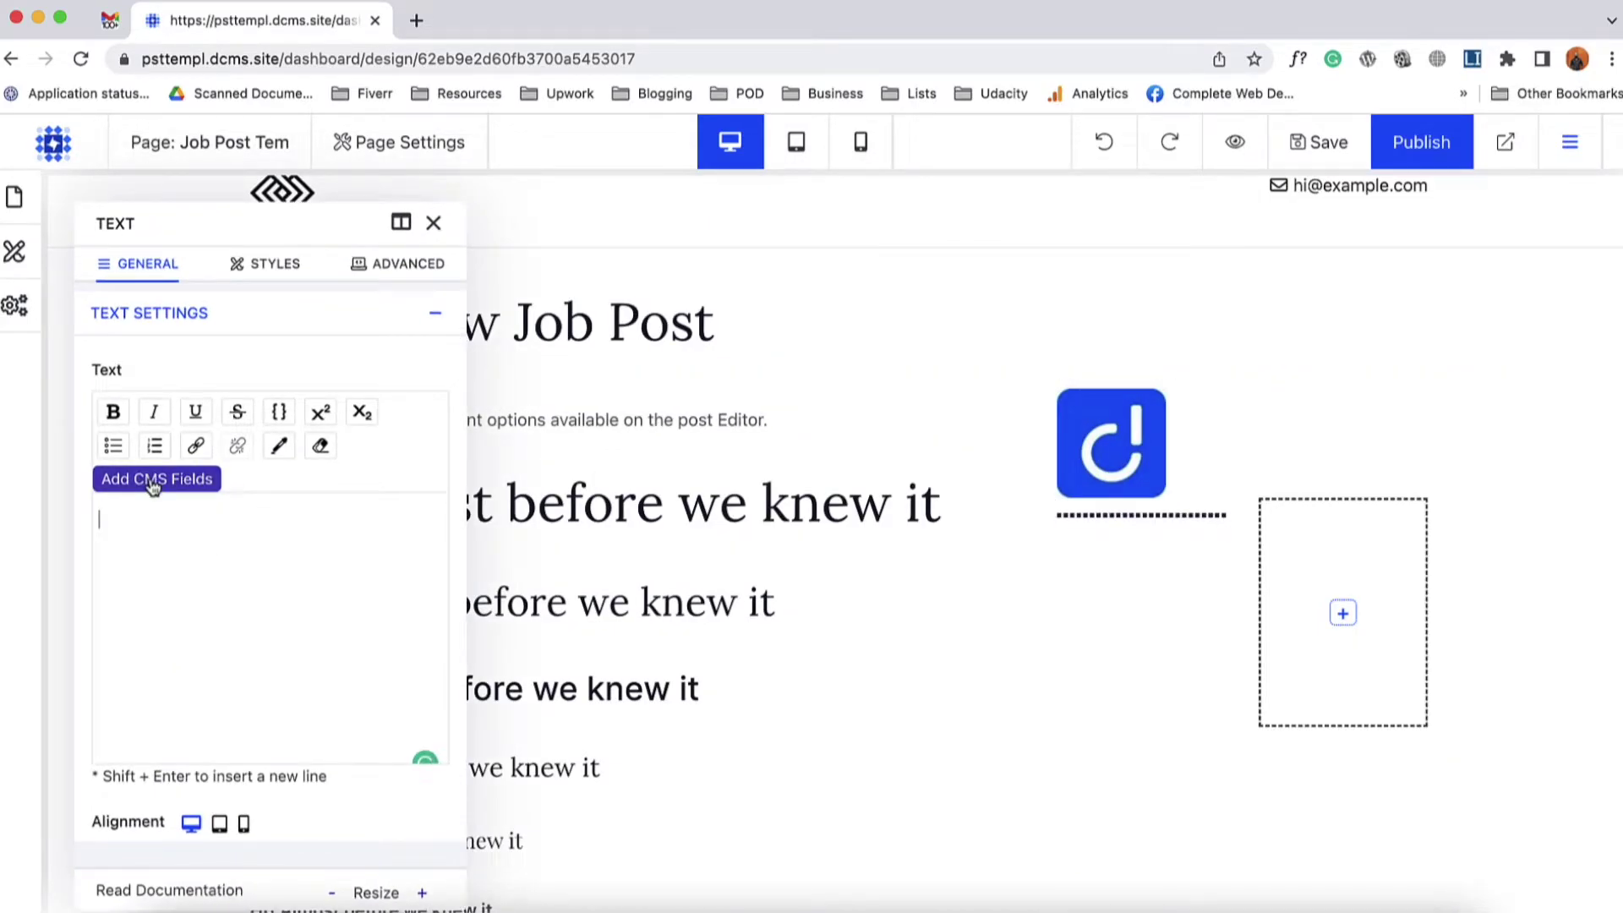
text(Company Name)
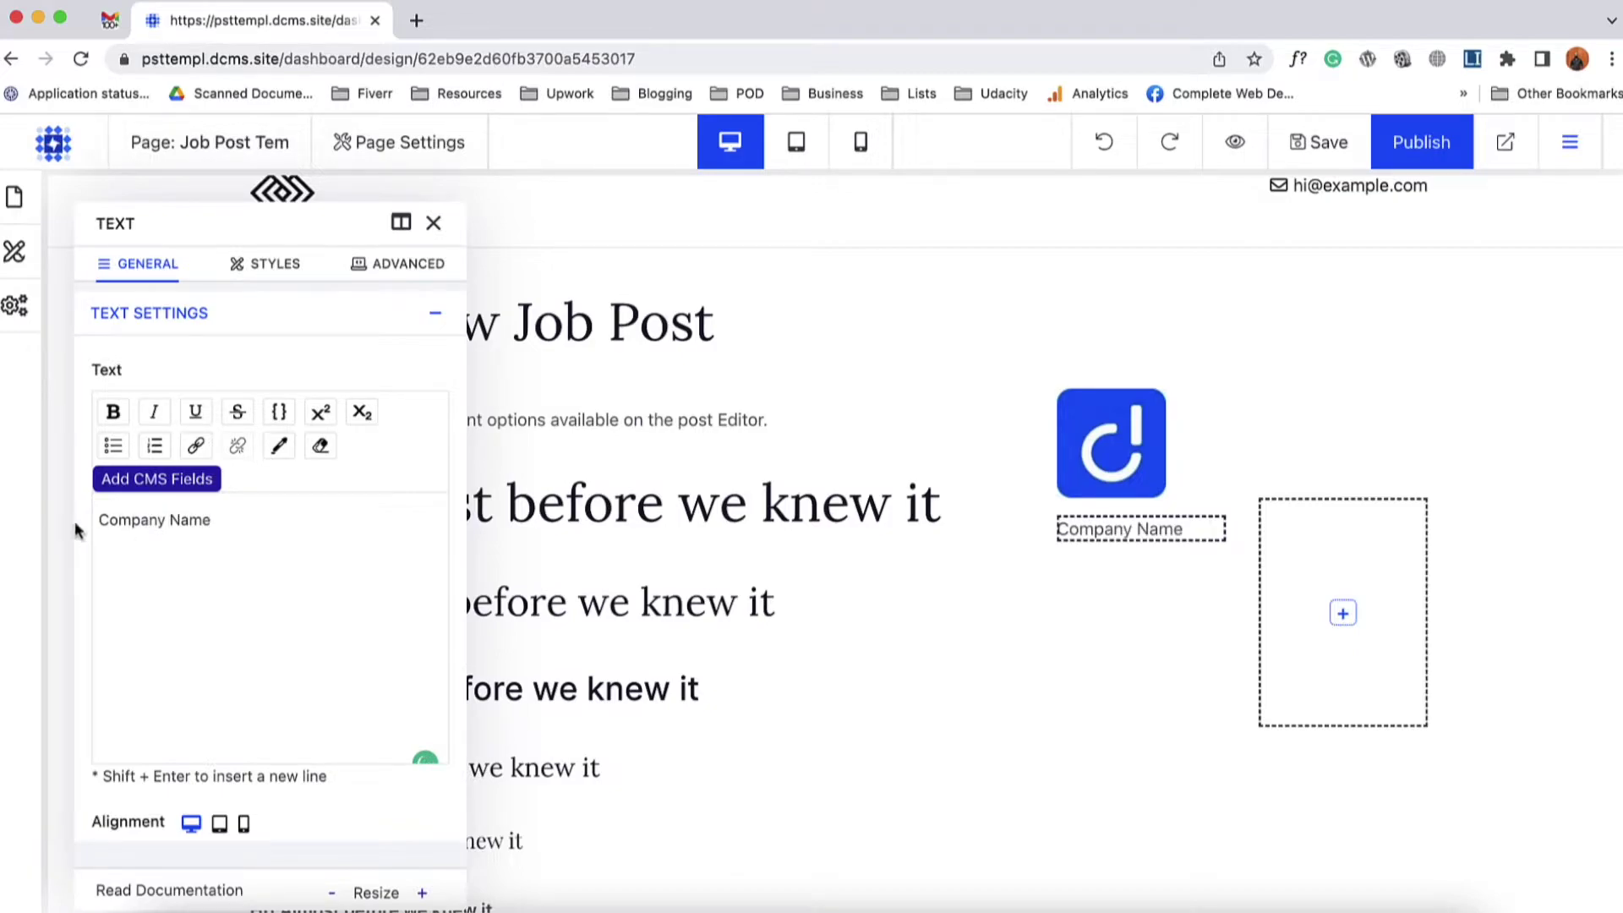
triple_click(140, 514)
click(114, 413)
click(248, 530)
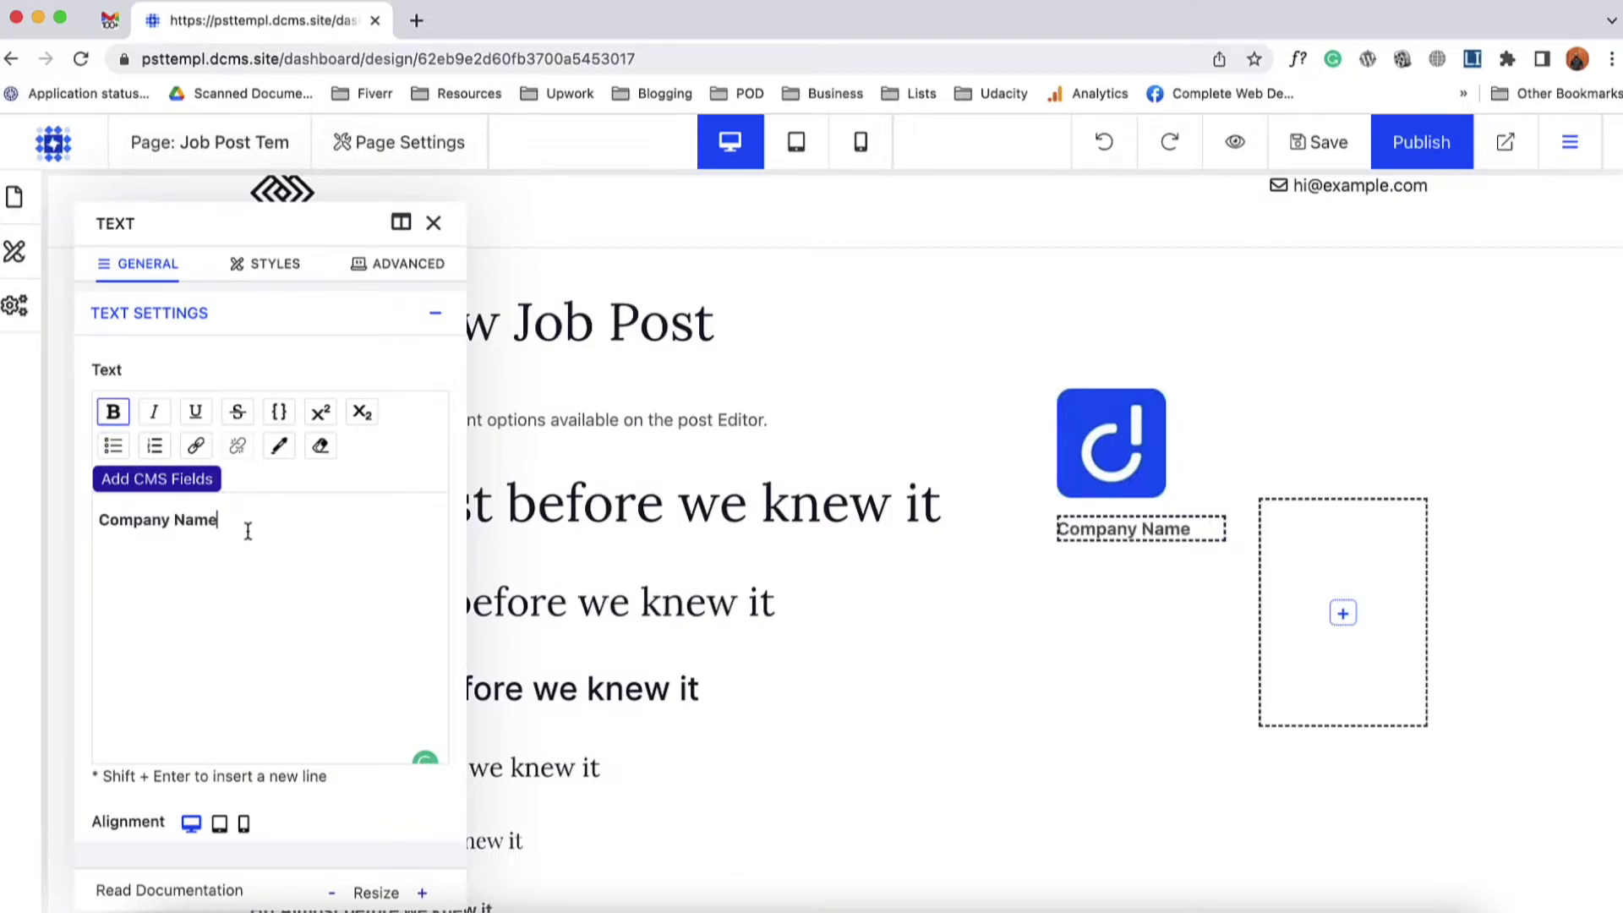
triple_click(248, 530)
click(113, 412)
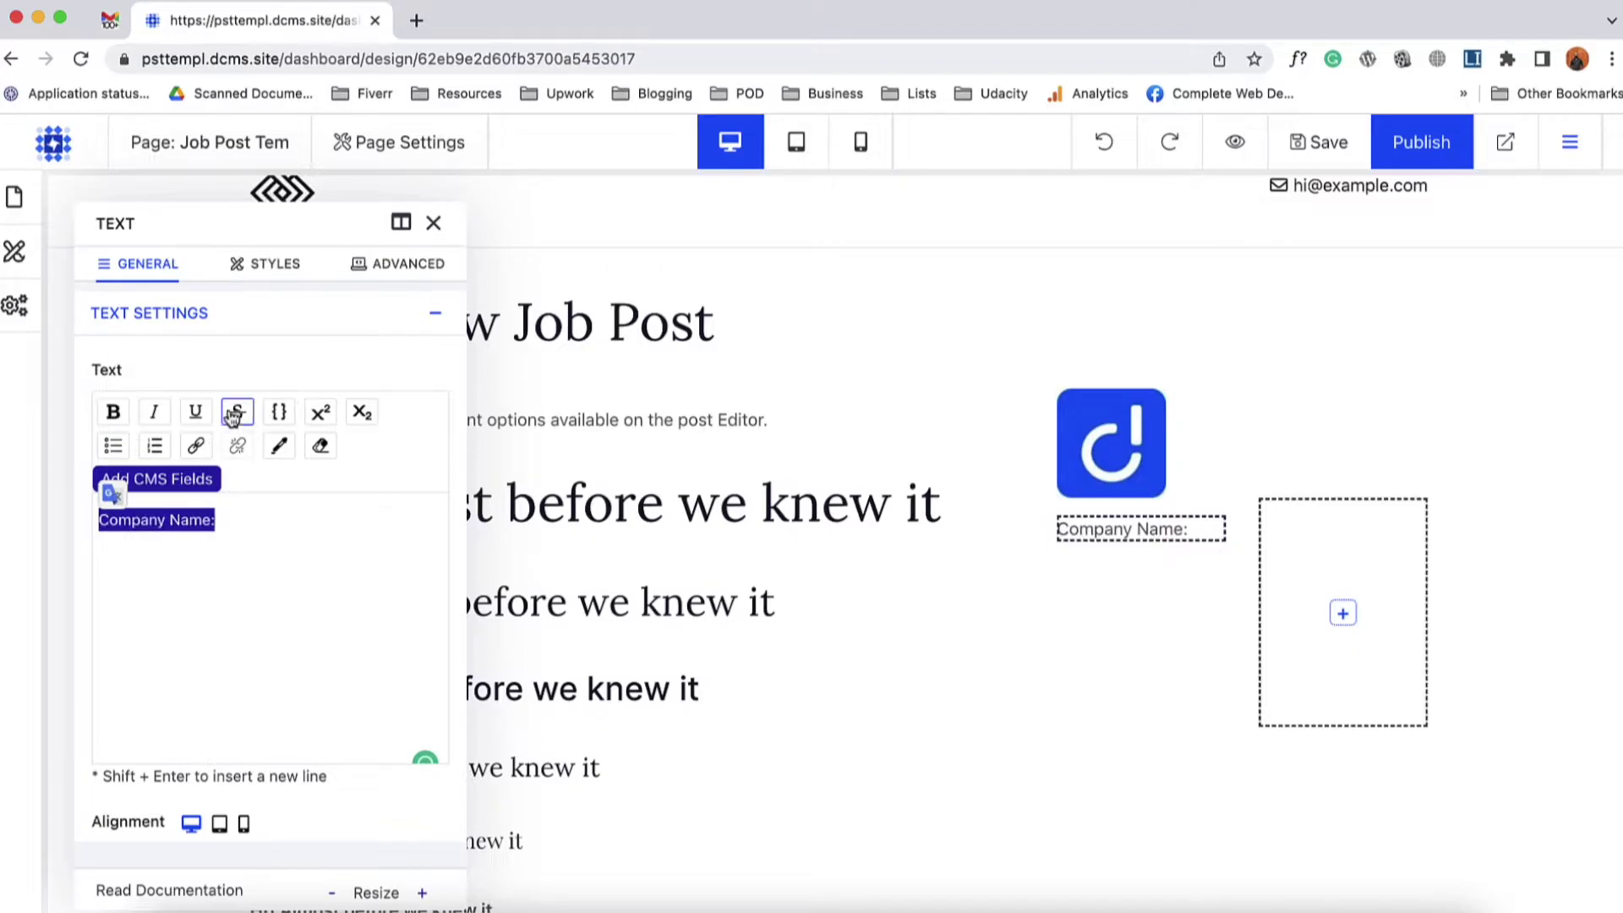
click(113, 413)
click(433, 222)
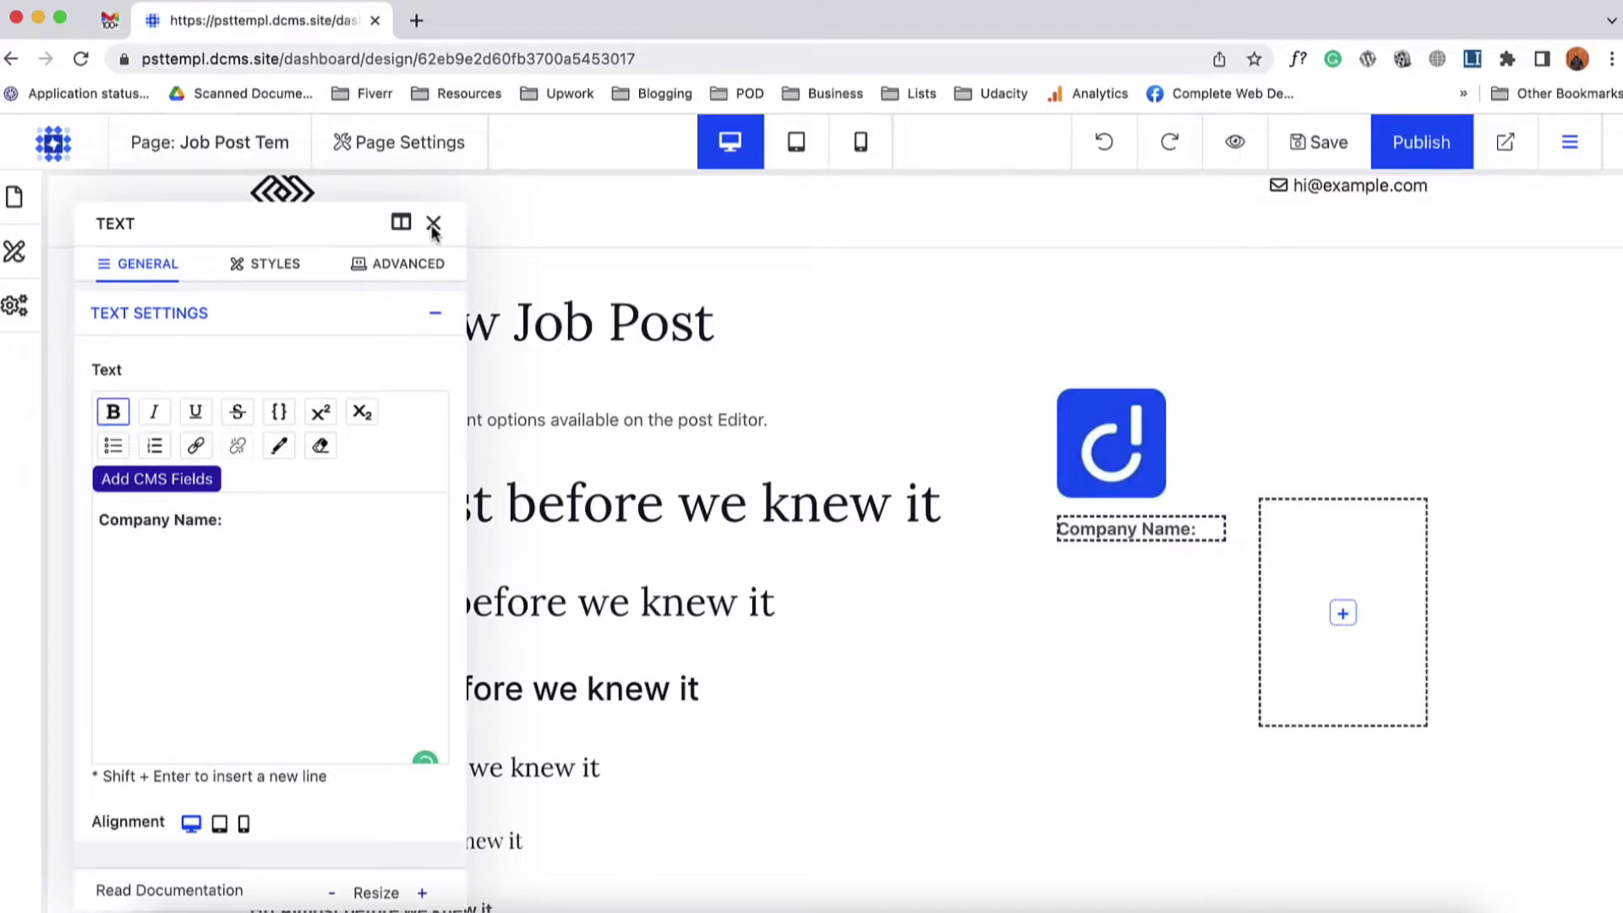
- Add a text in the right sub-column bound to the Company Name field, showing Dorik Inco
click(1343, 616)
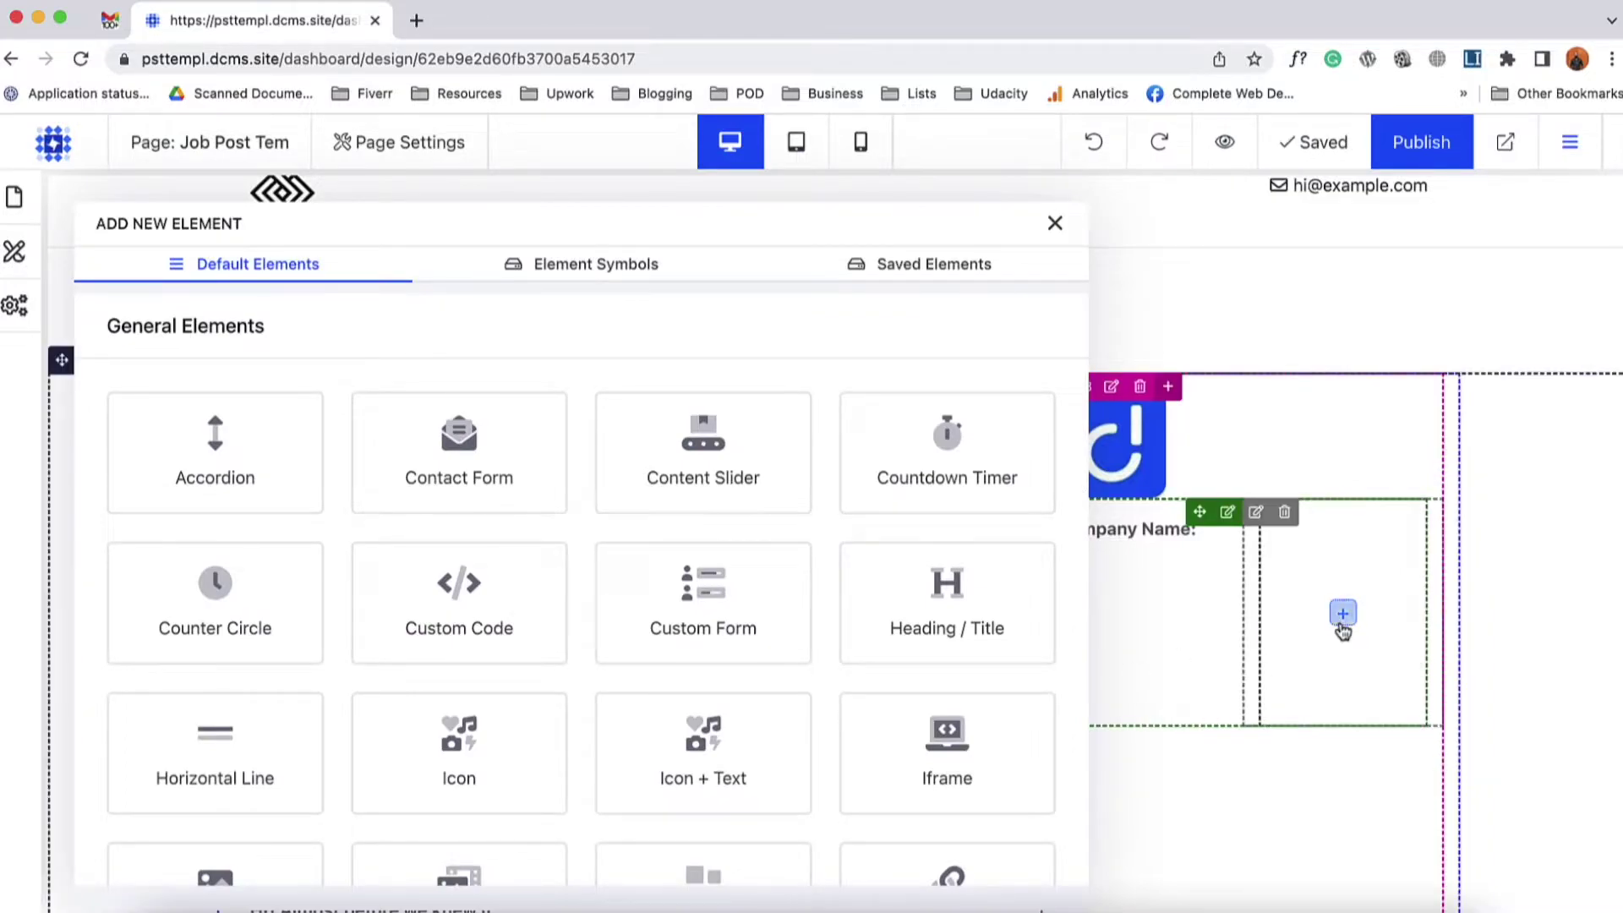
scroll(870, 658, down, 5)
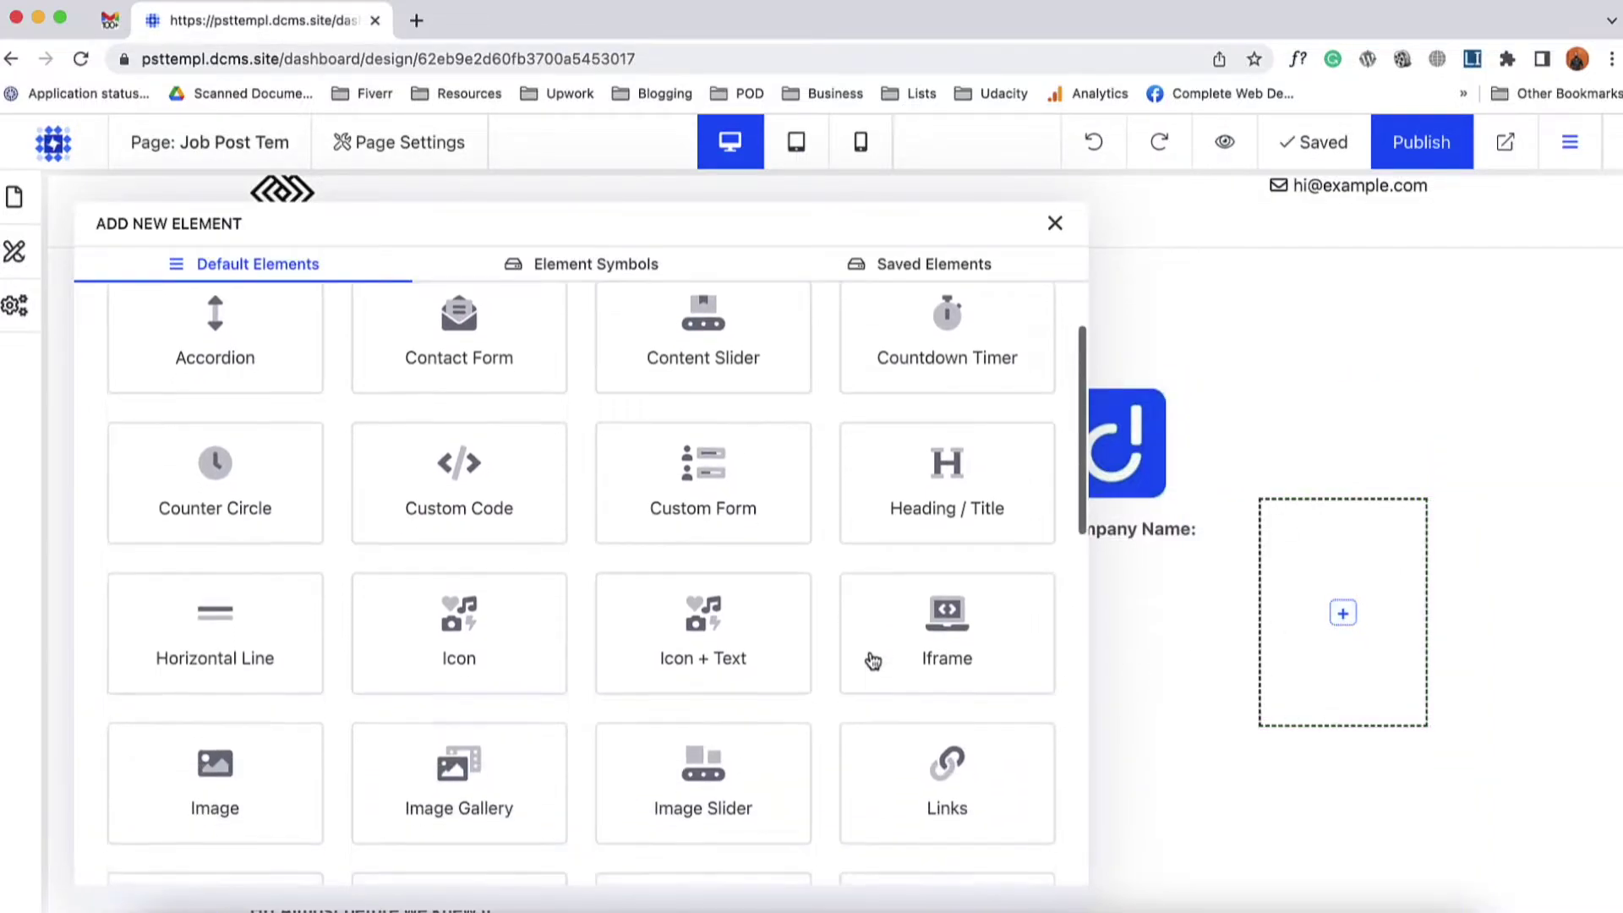
scroll(874, 660, down, 4)
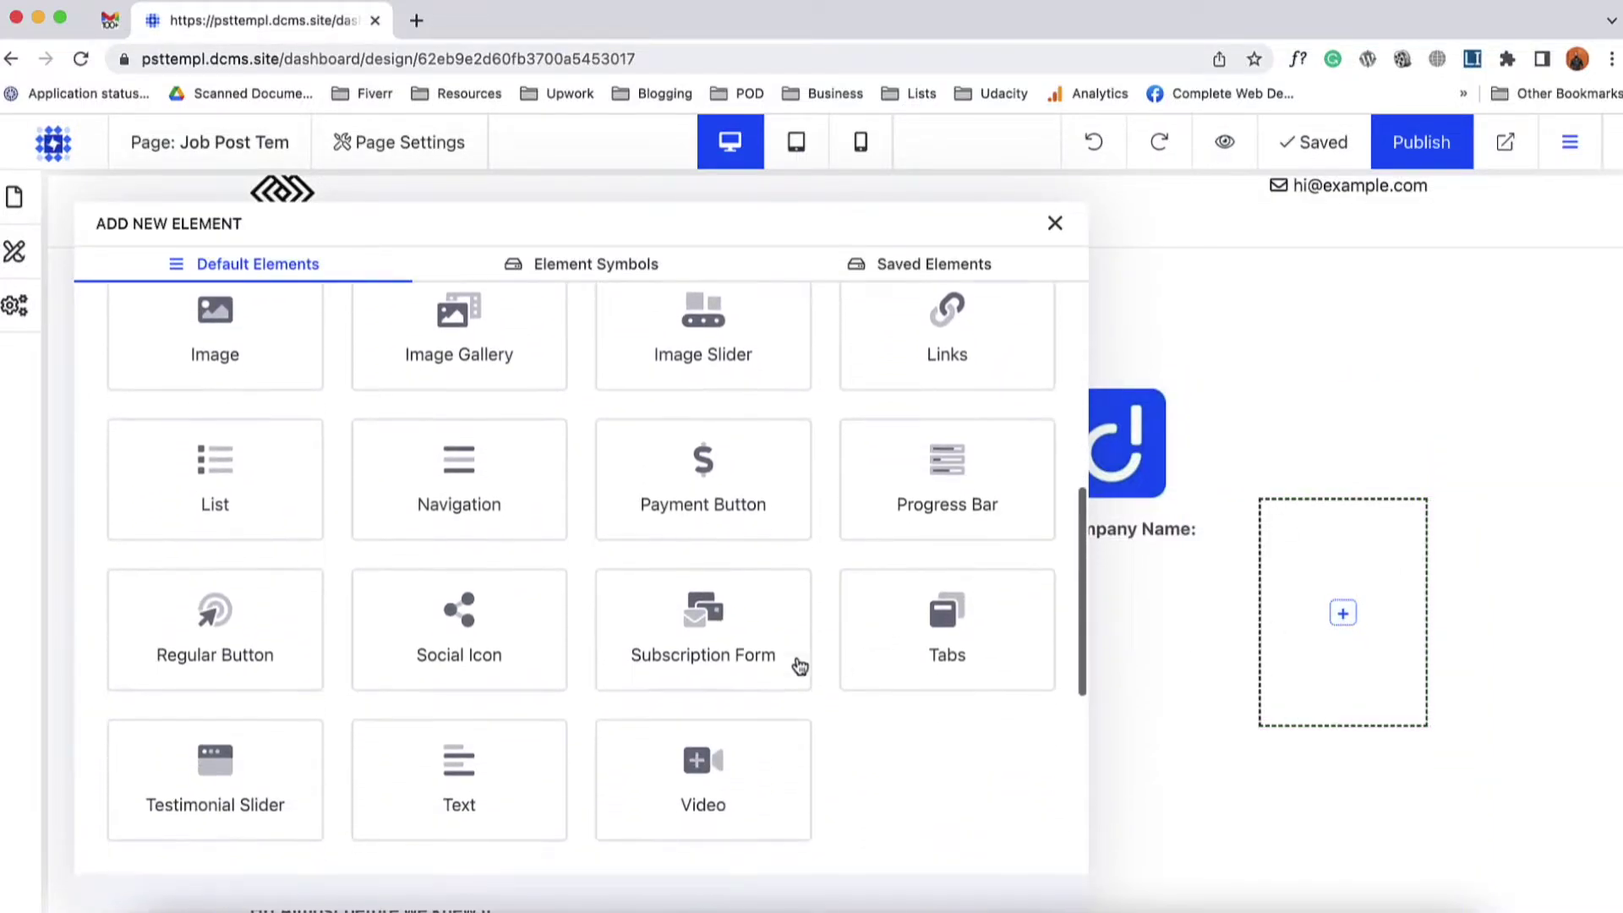
click(505, 789)
click(322, 663)
key(super+a)
key(BackSpace)
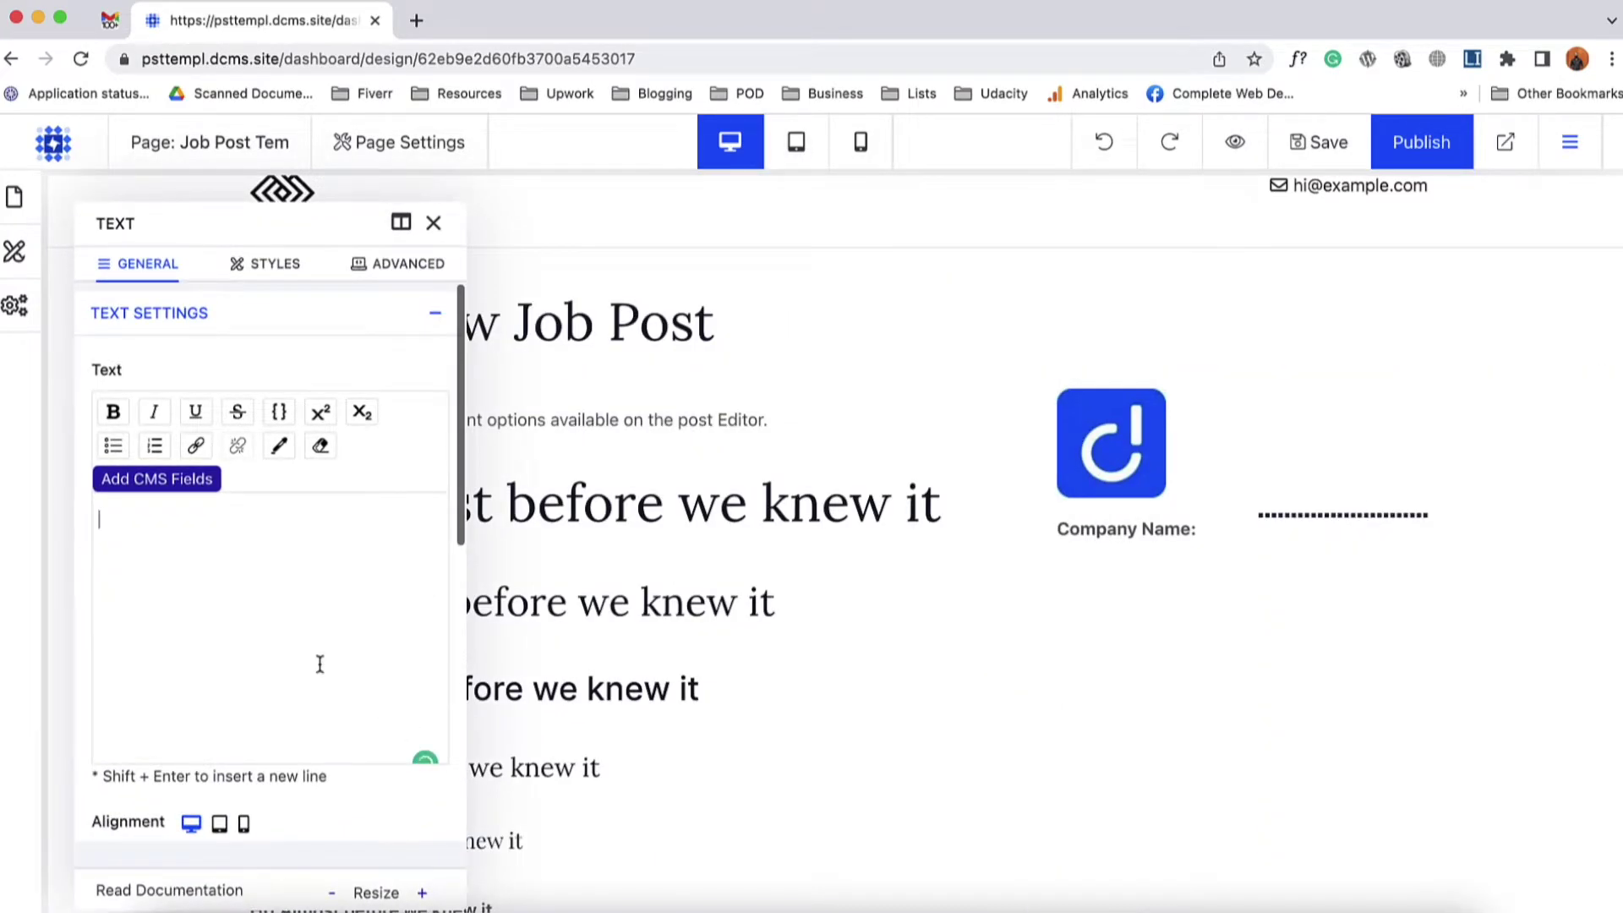
click(193, 483)
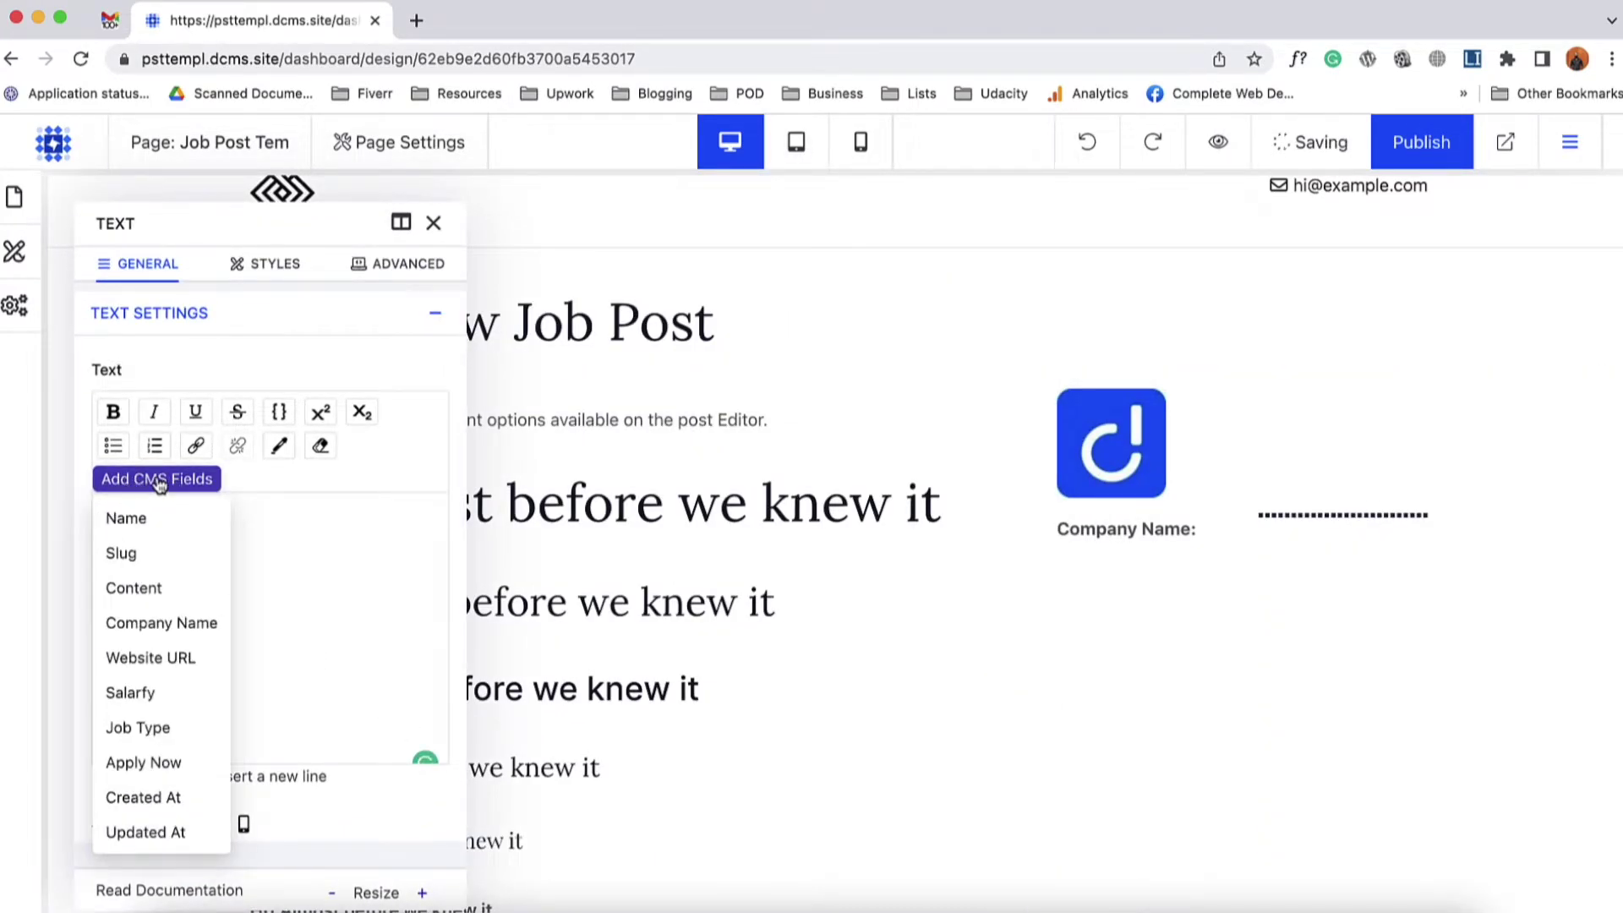
click(135, 626)
click(434, 222)
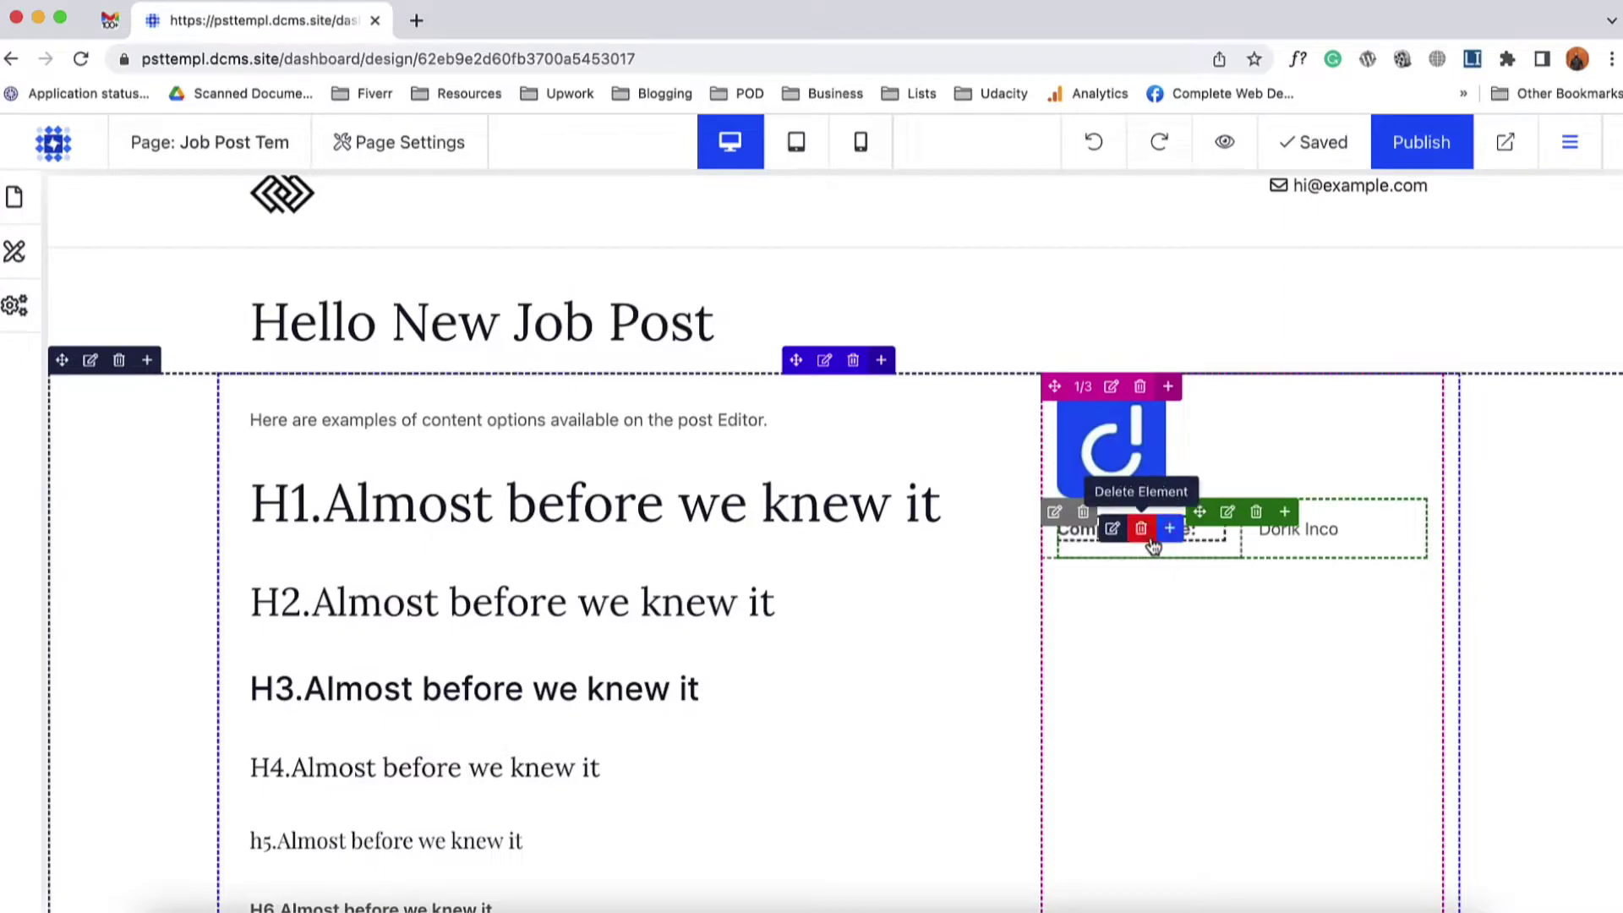
click(1055, 513)
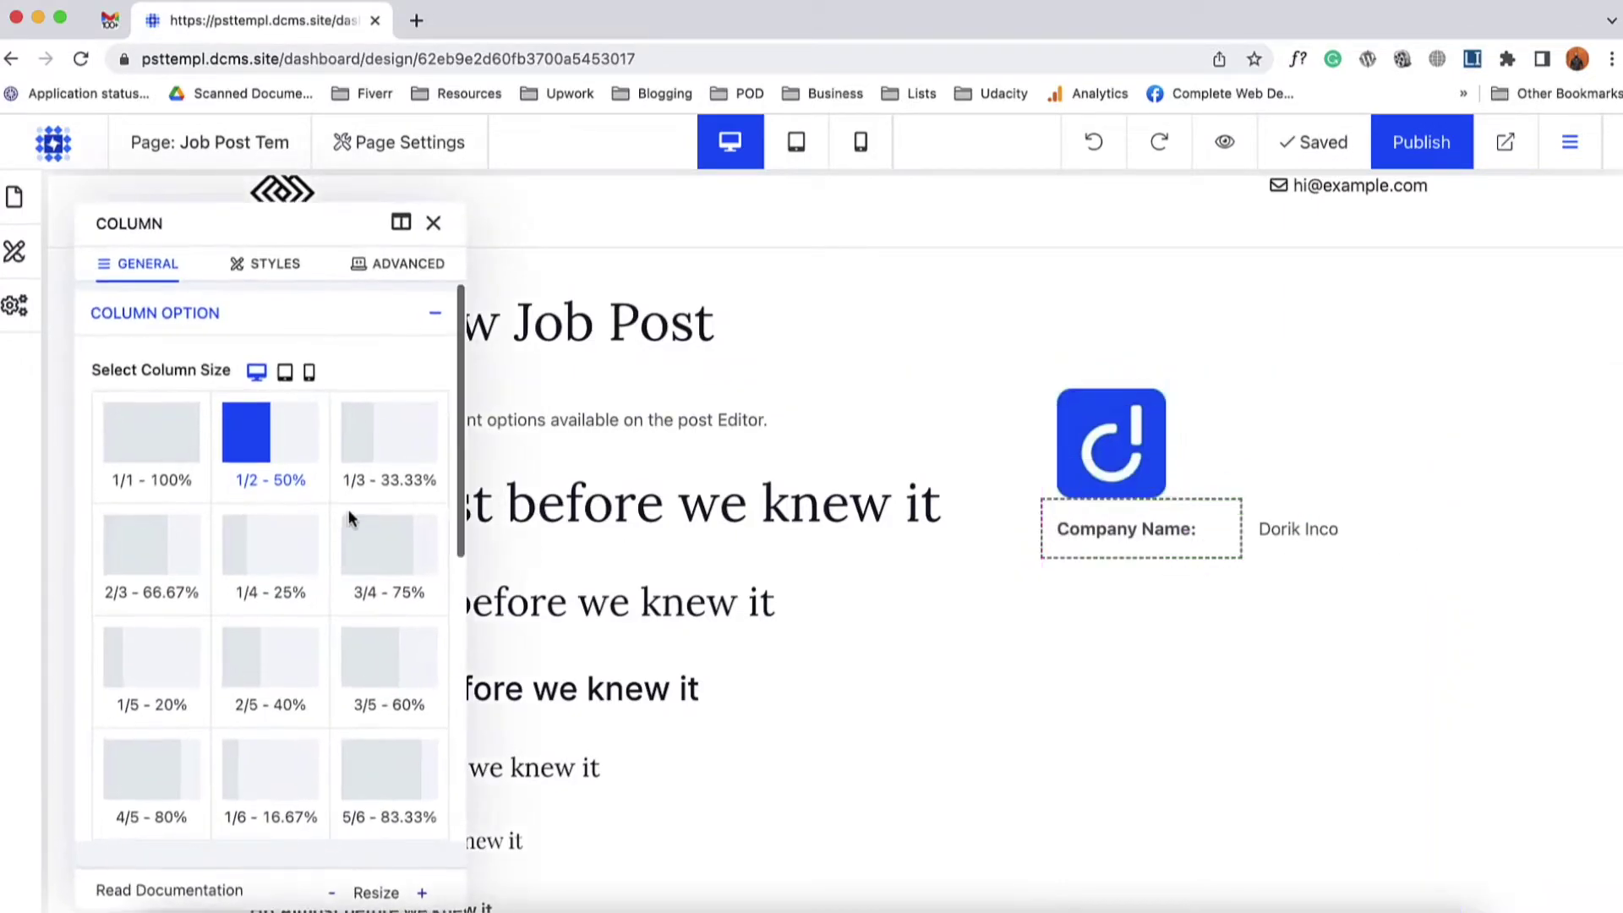
- Set the label column to 1/3 width and shorten its text to 'Company:'
click(390, 465)
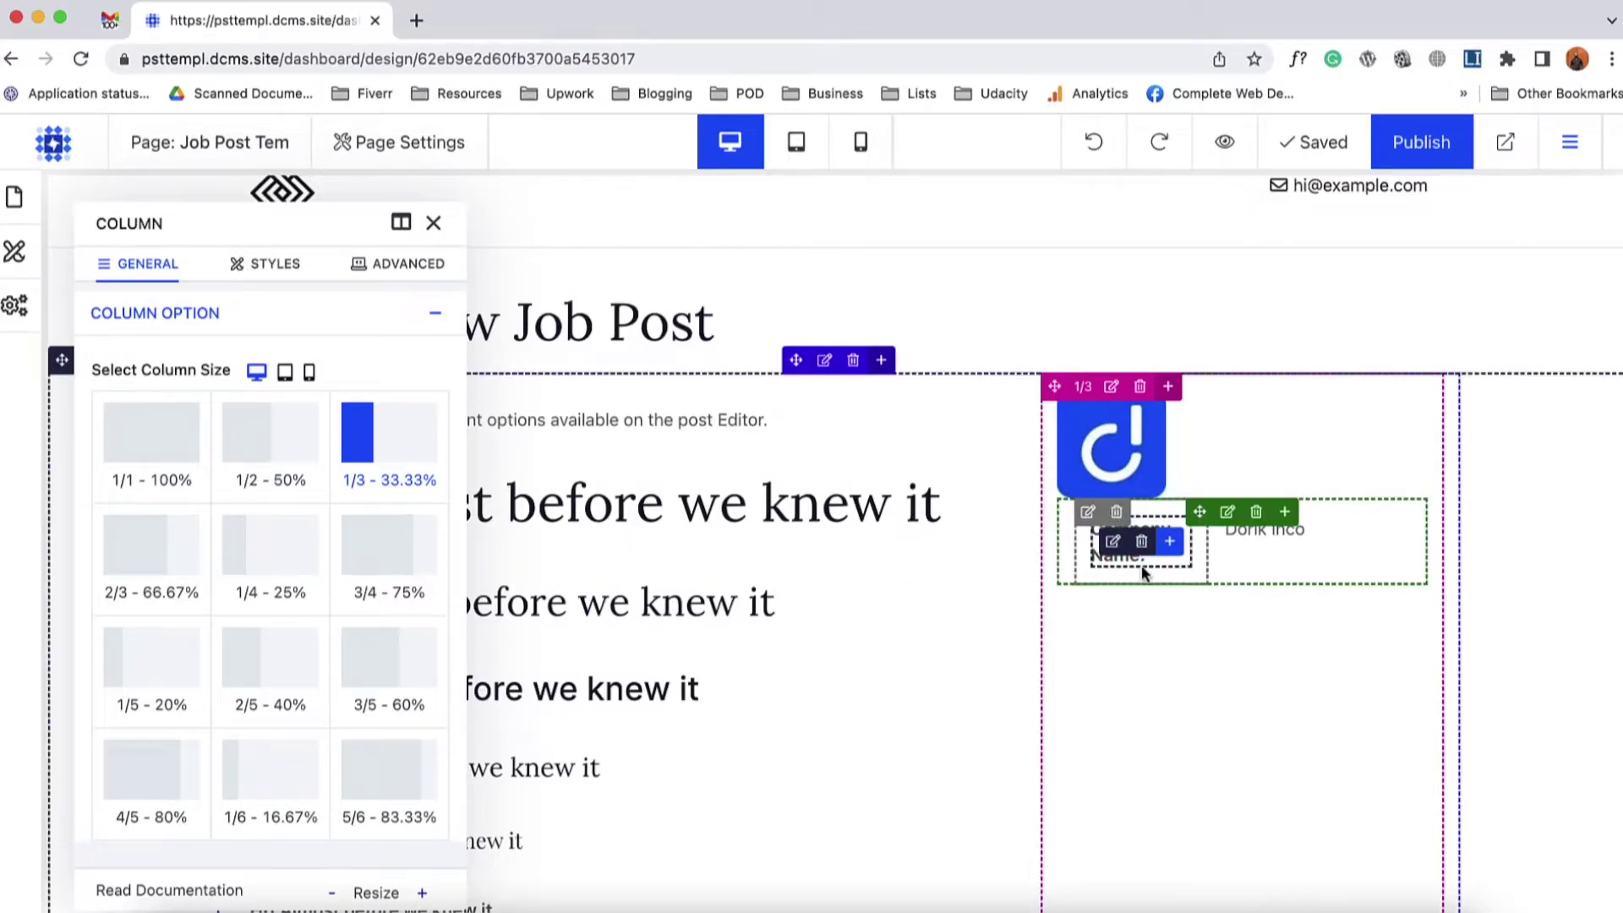
click(1091, 558)
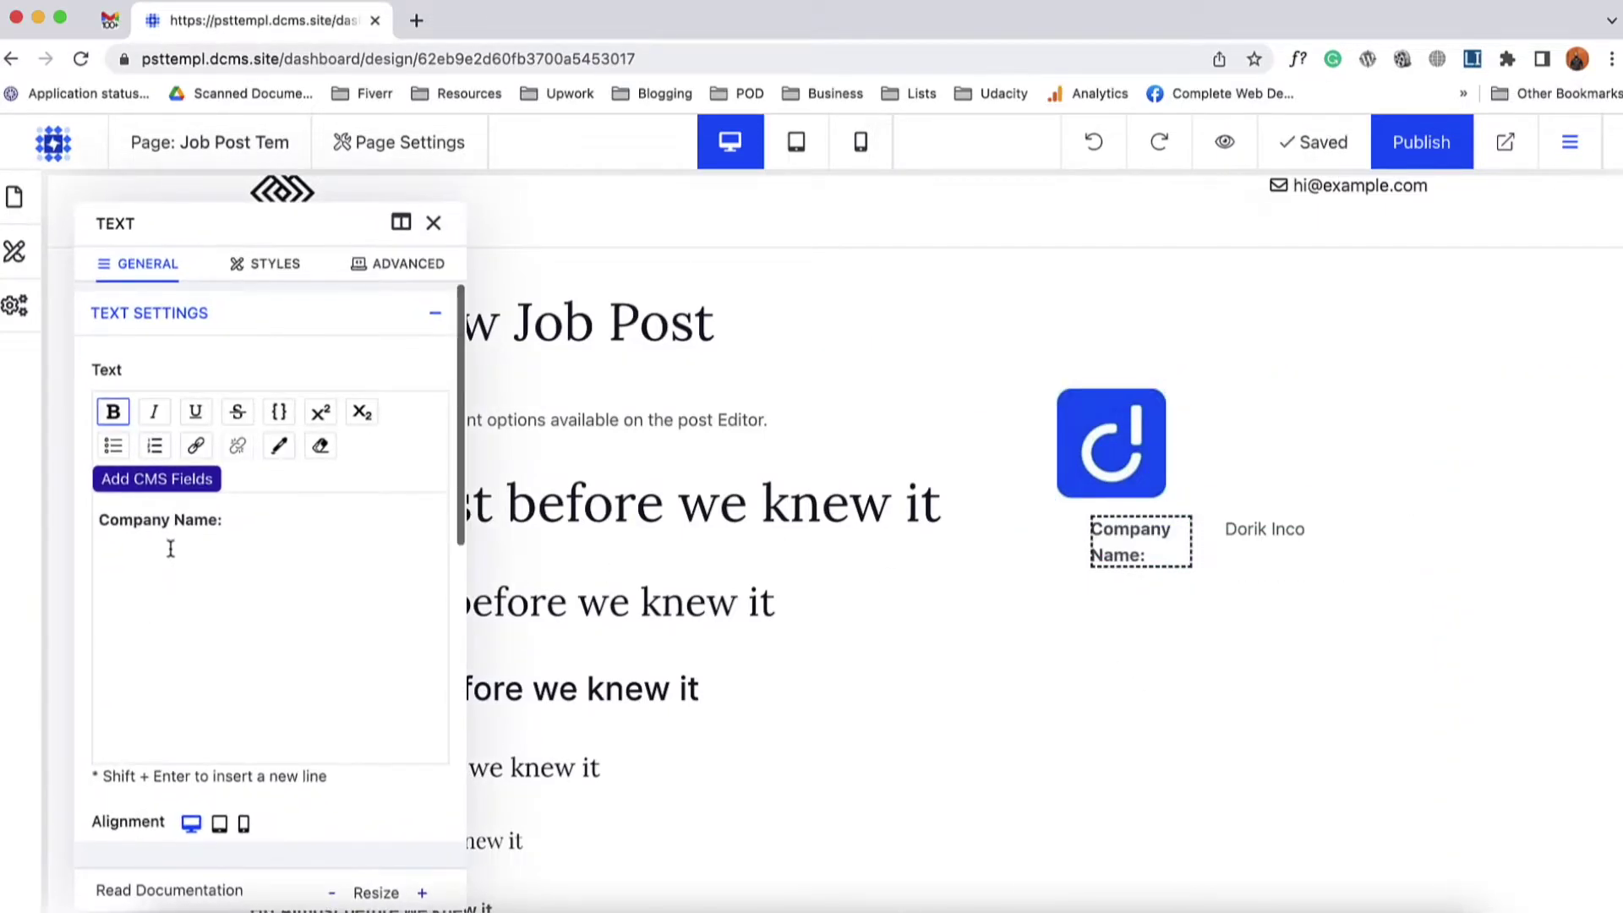
double_click(182, 520)
key(BackSpace)
key(BackSpace)
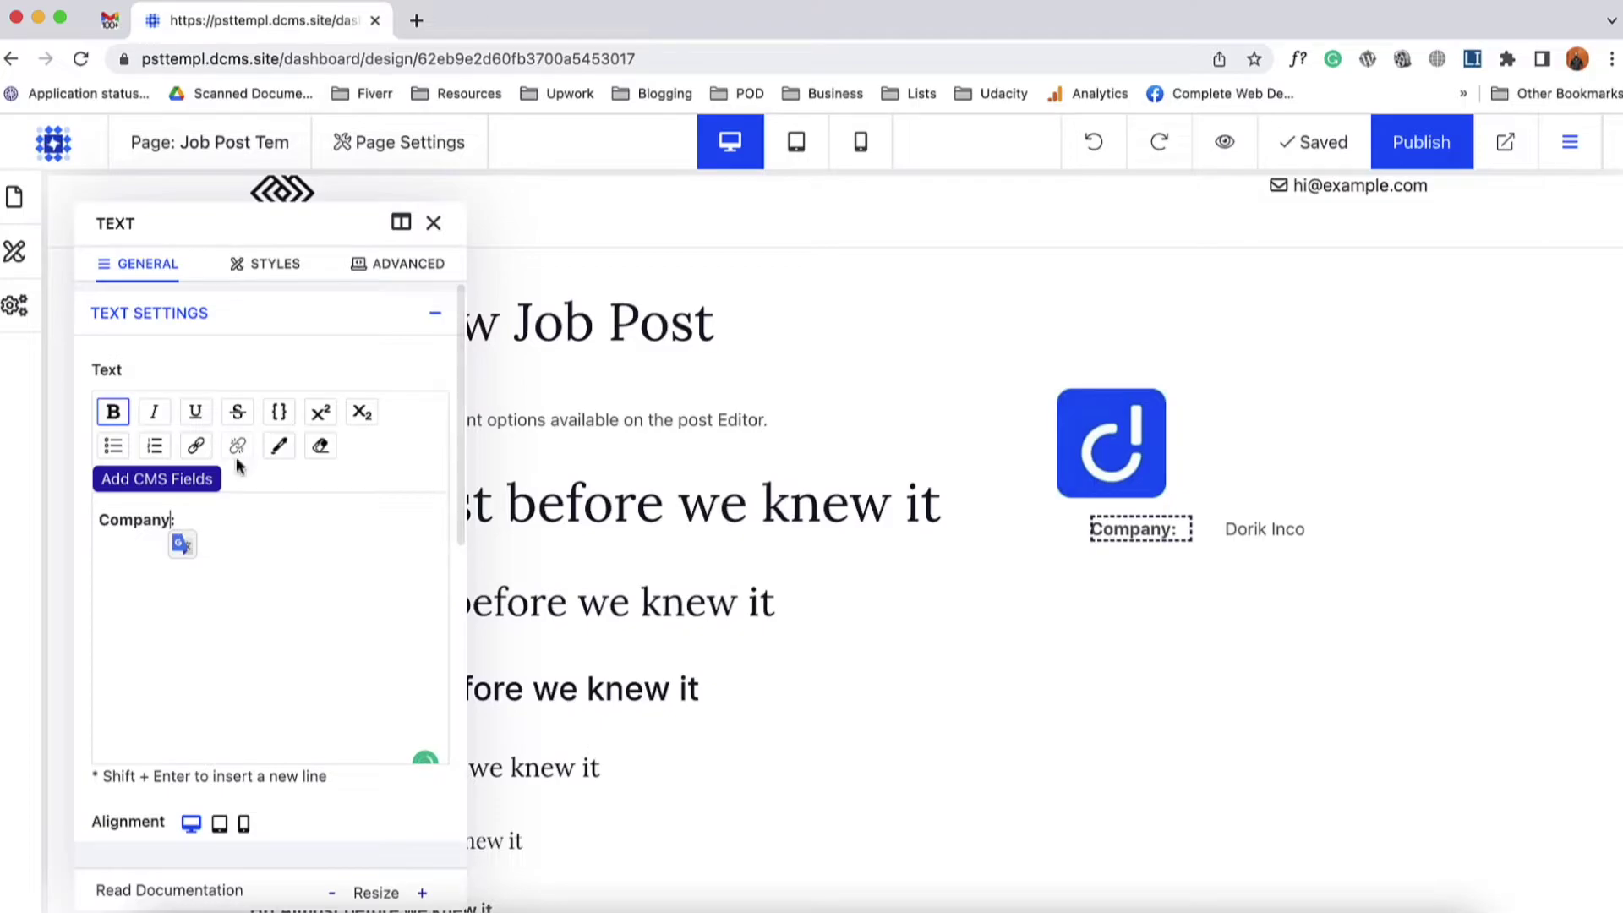
click(433, 222)
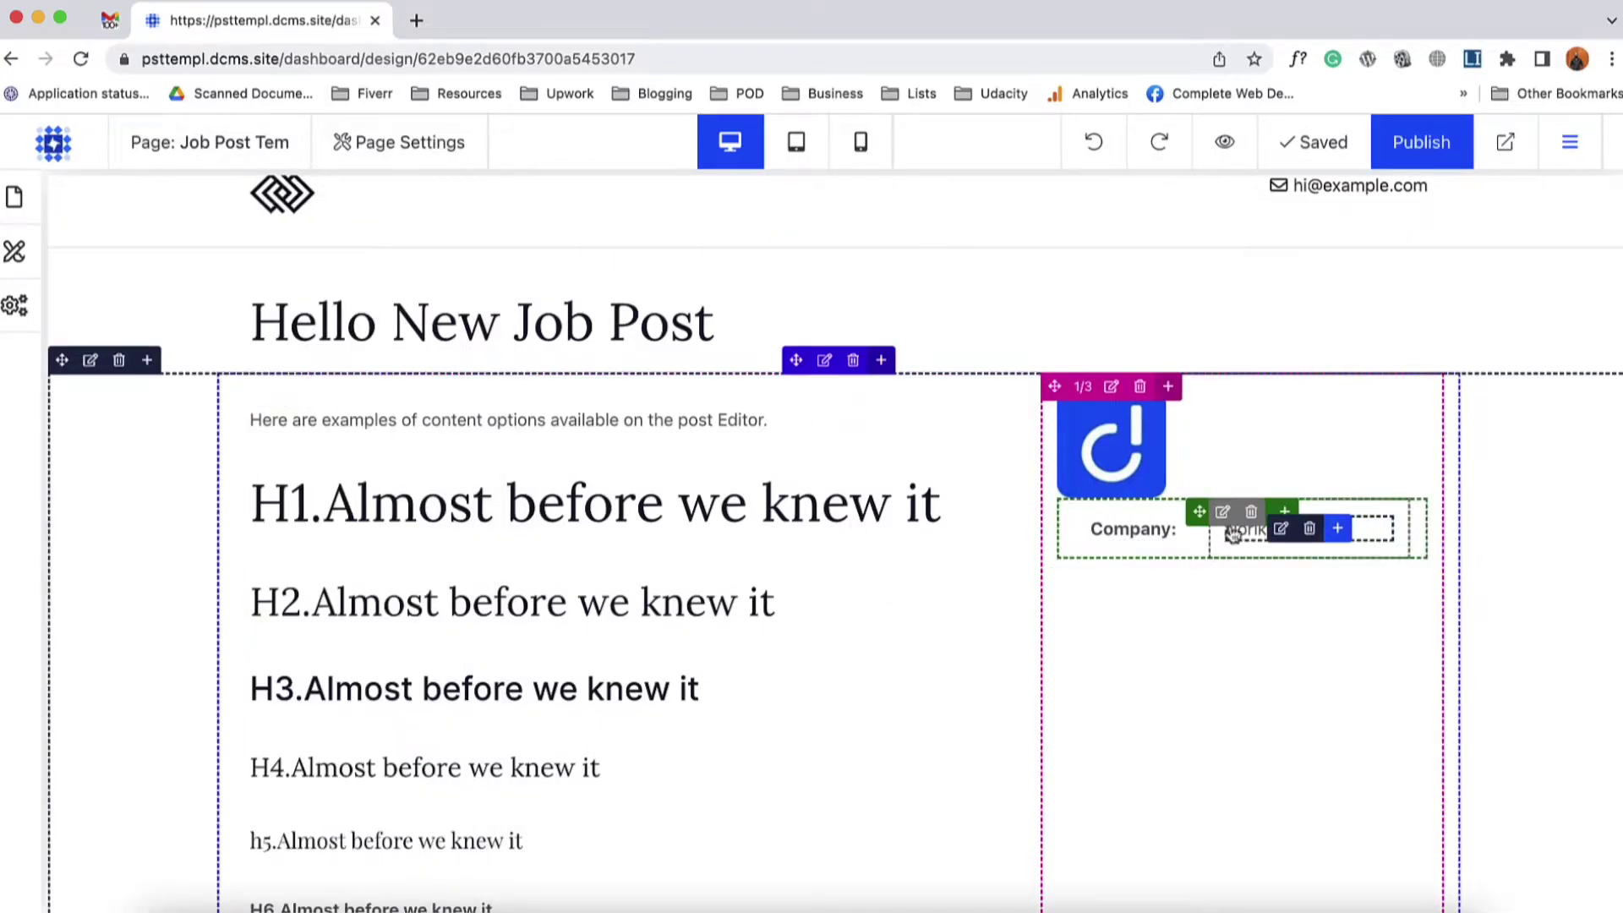
- Set the company name column to 2/3 (66.67%) width
click(1223, 511)
scroll(375, 473, down, 5)
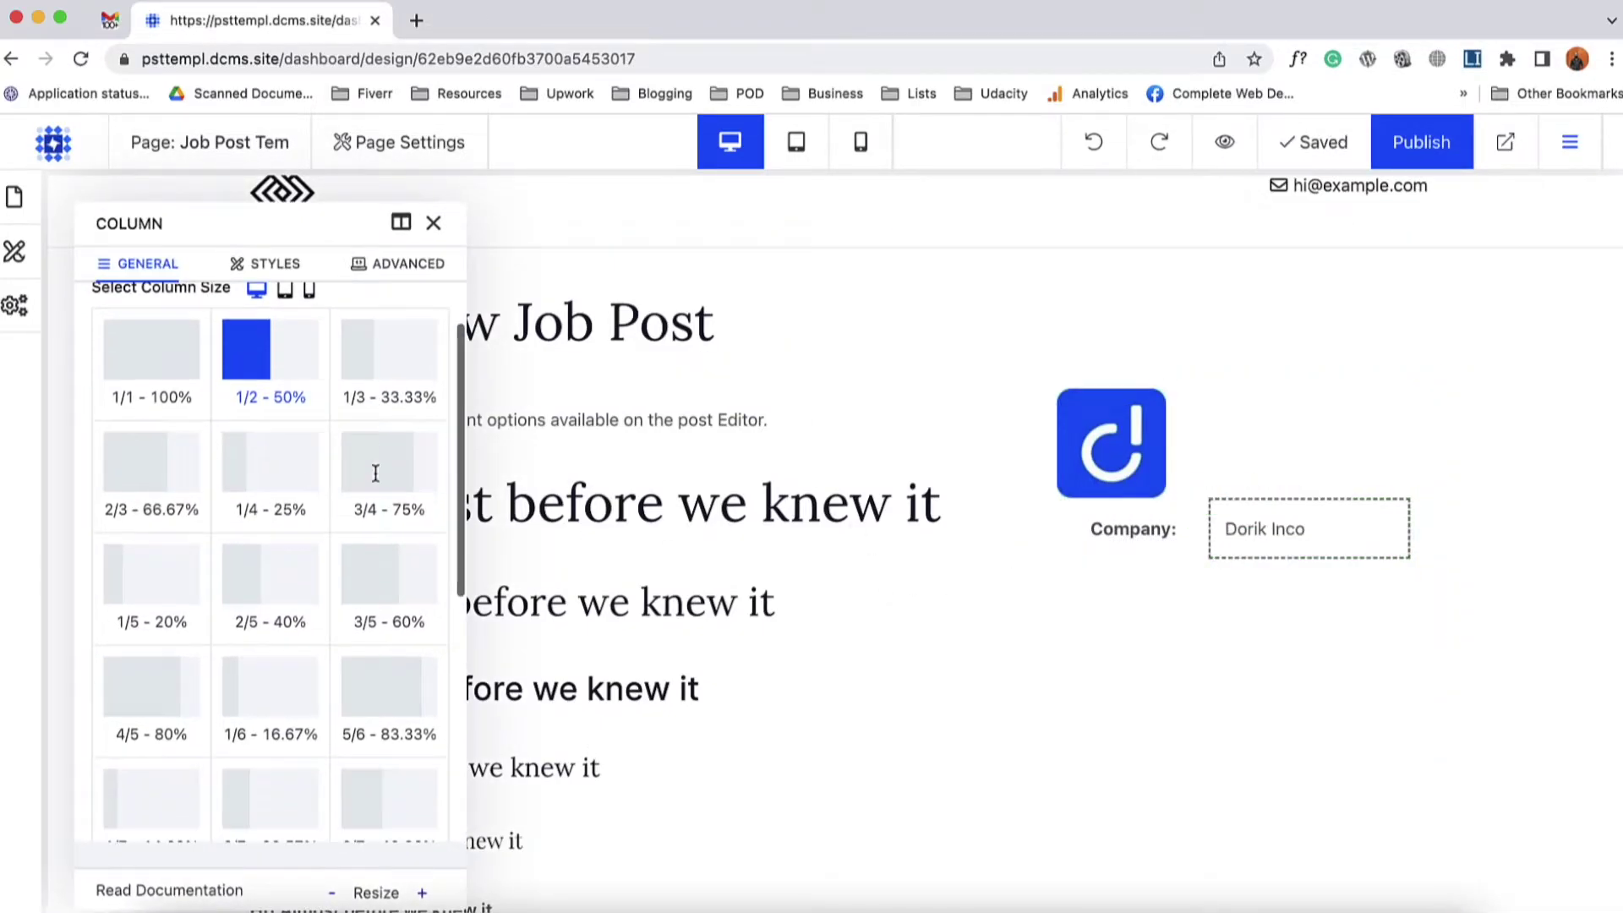
scroll(257, 571, up, 5)
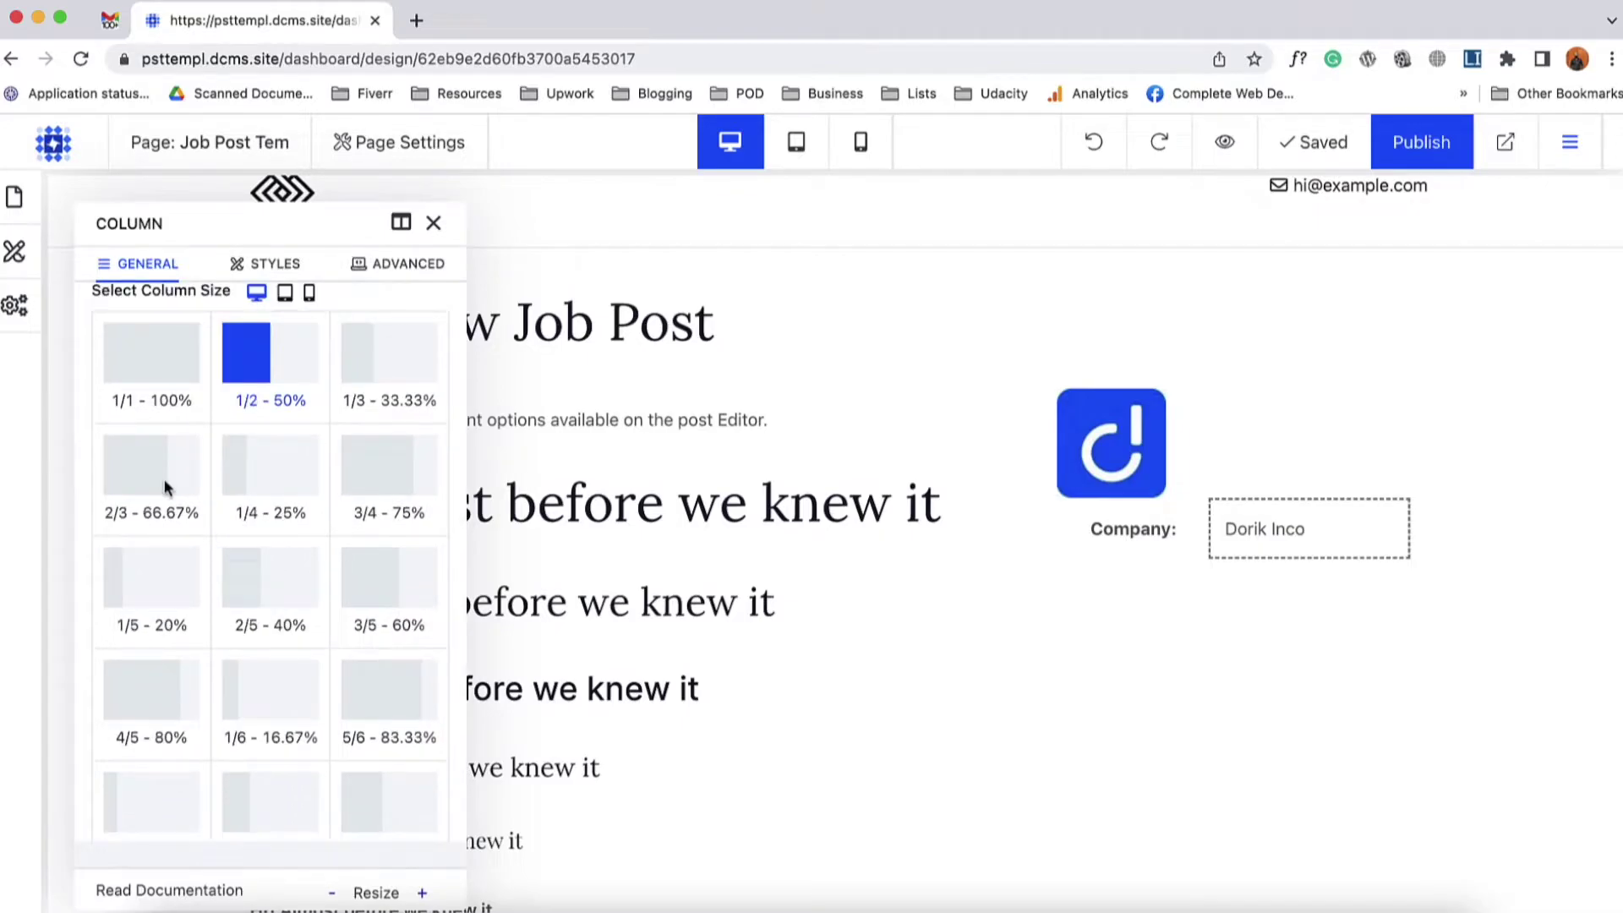
click(164, 478)
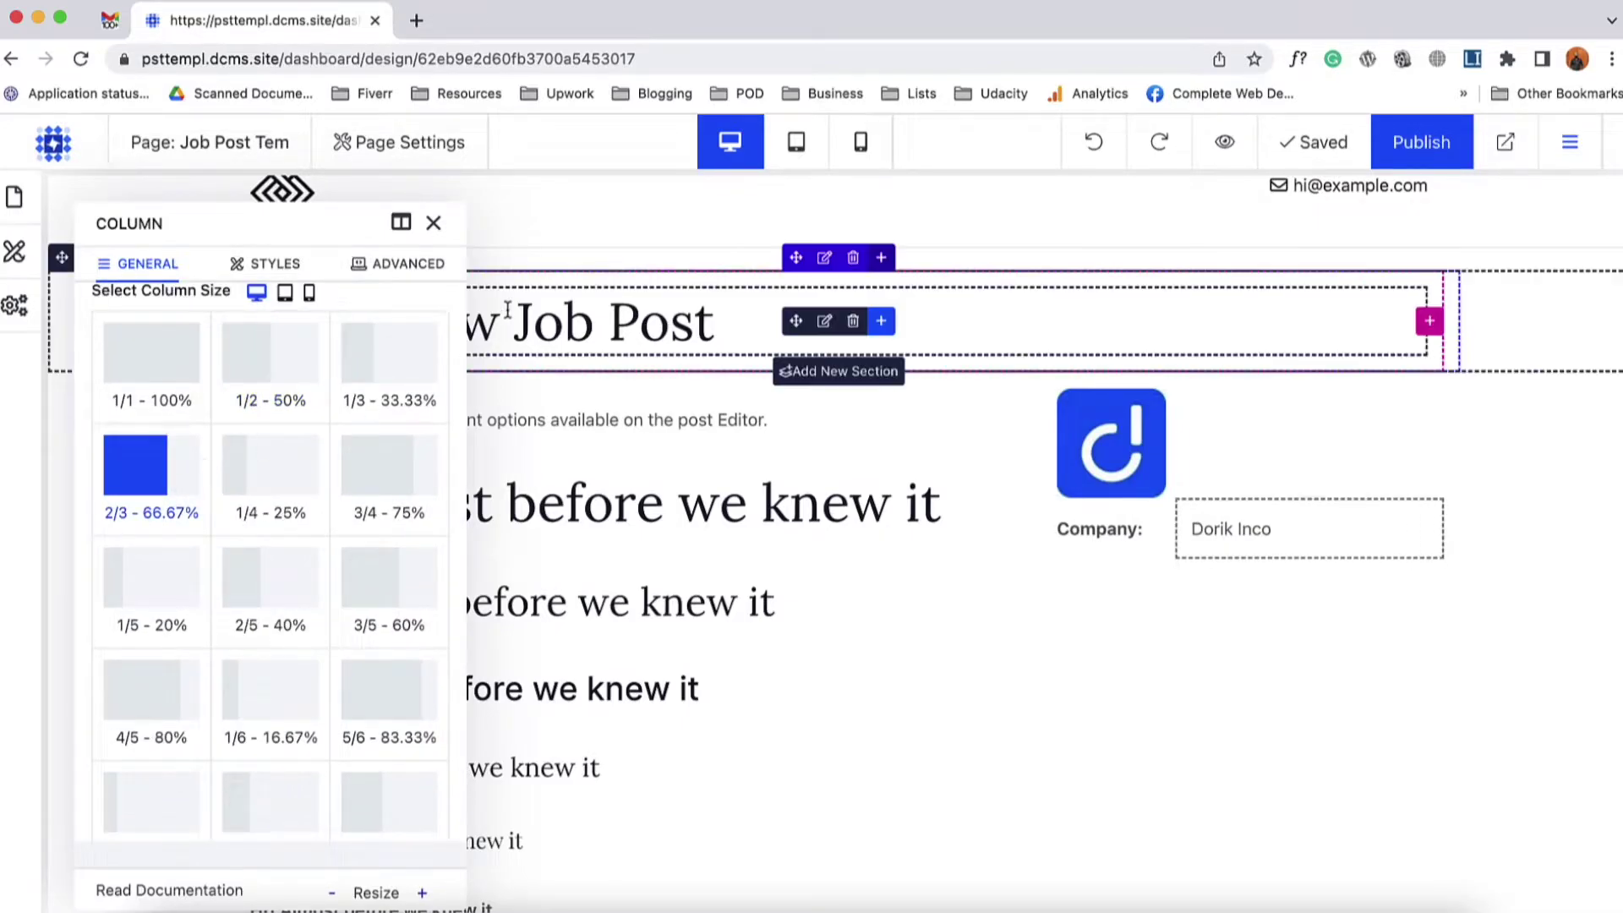
click(434, 223)
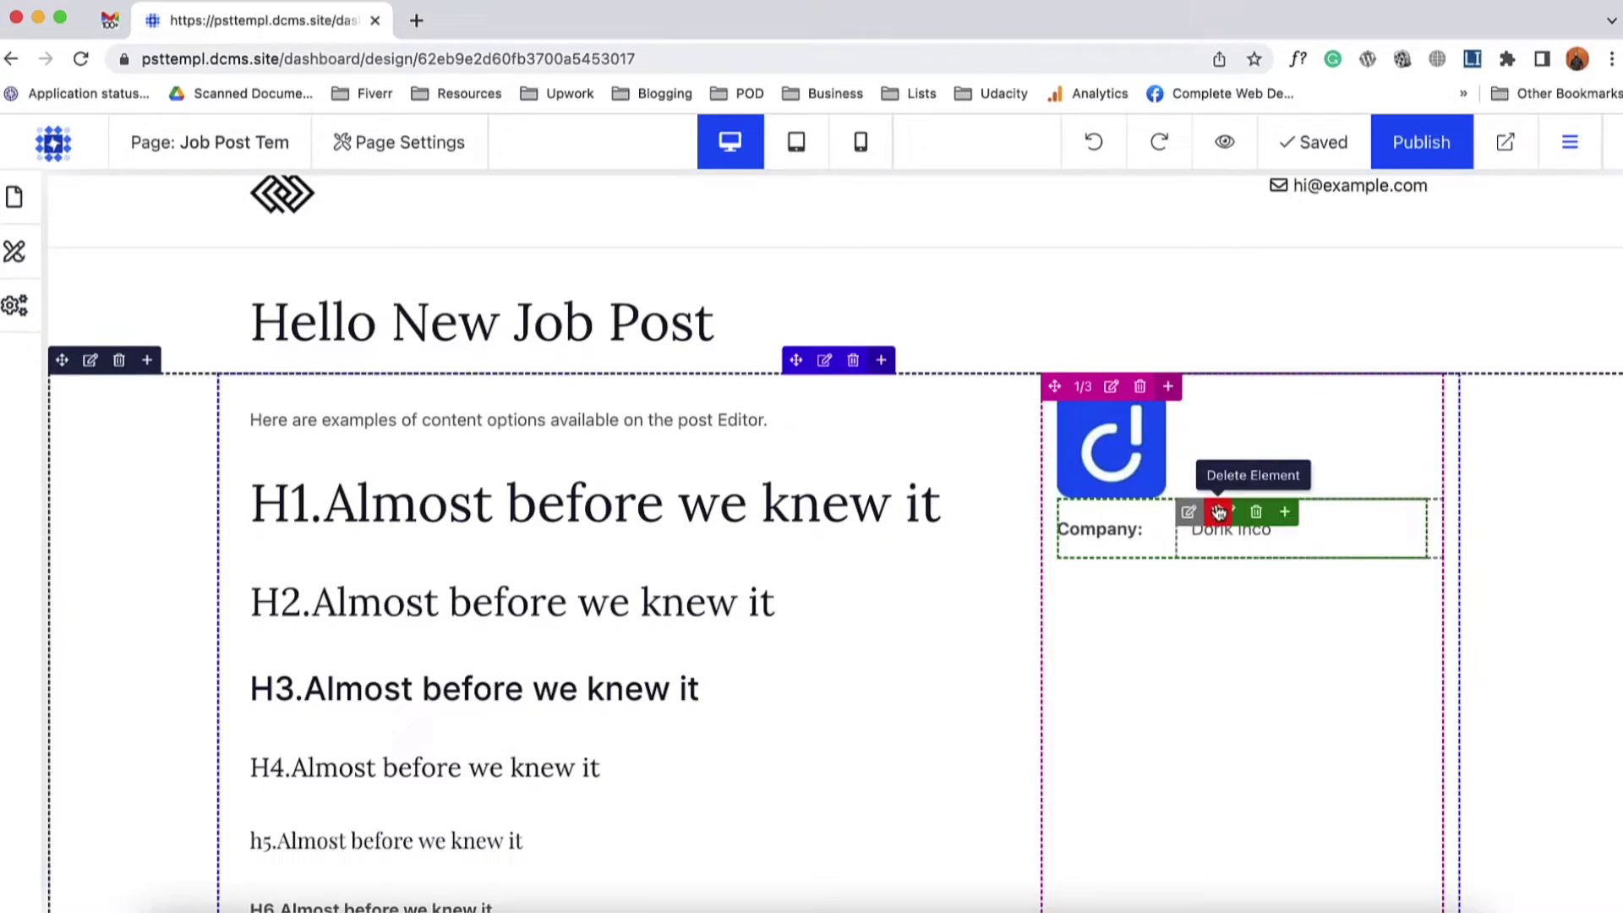
- Duplicate the Company row and relabel the copy 'Salary:'
click(1219, 512)
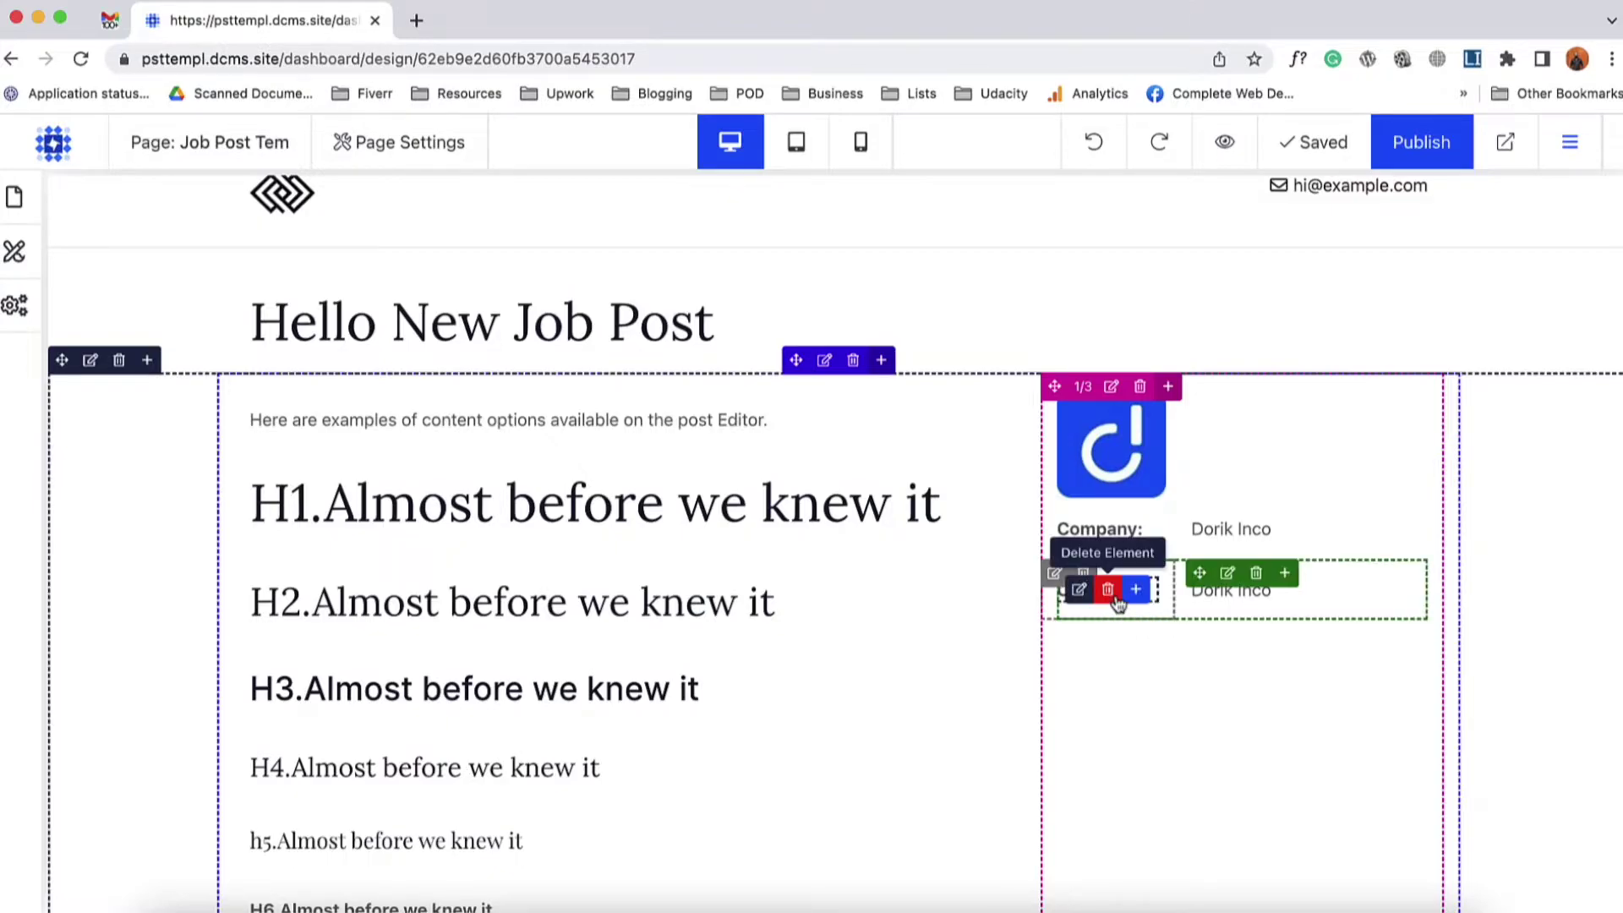
click(1077, 590)
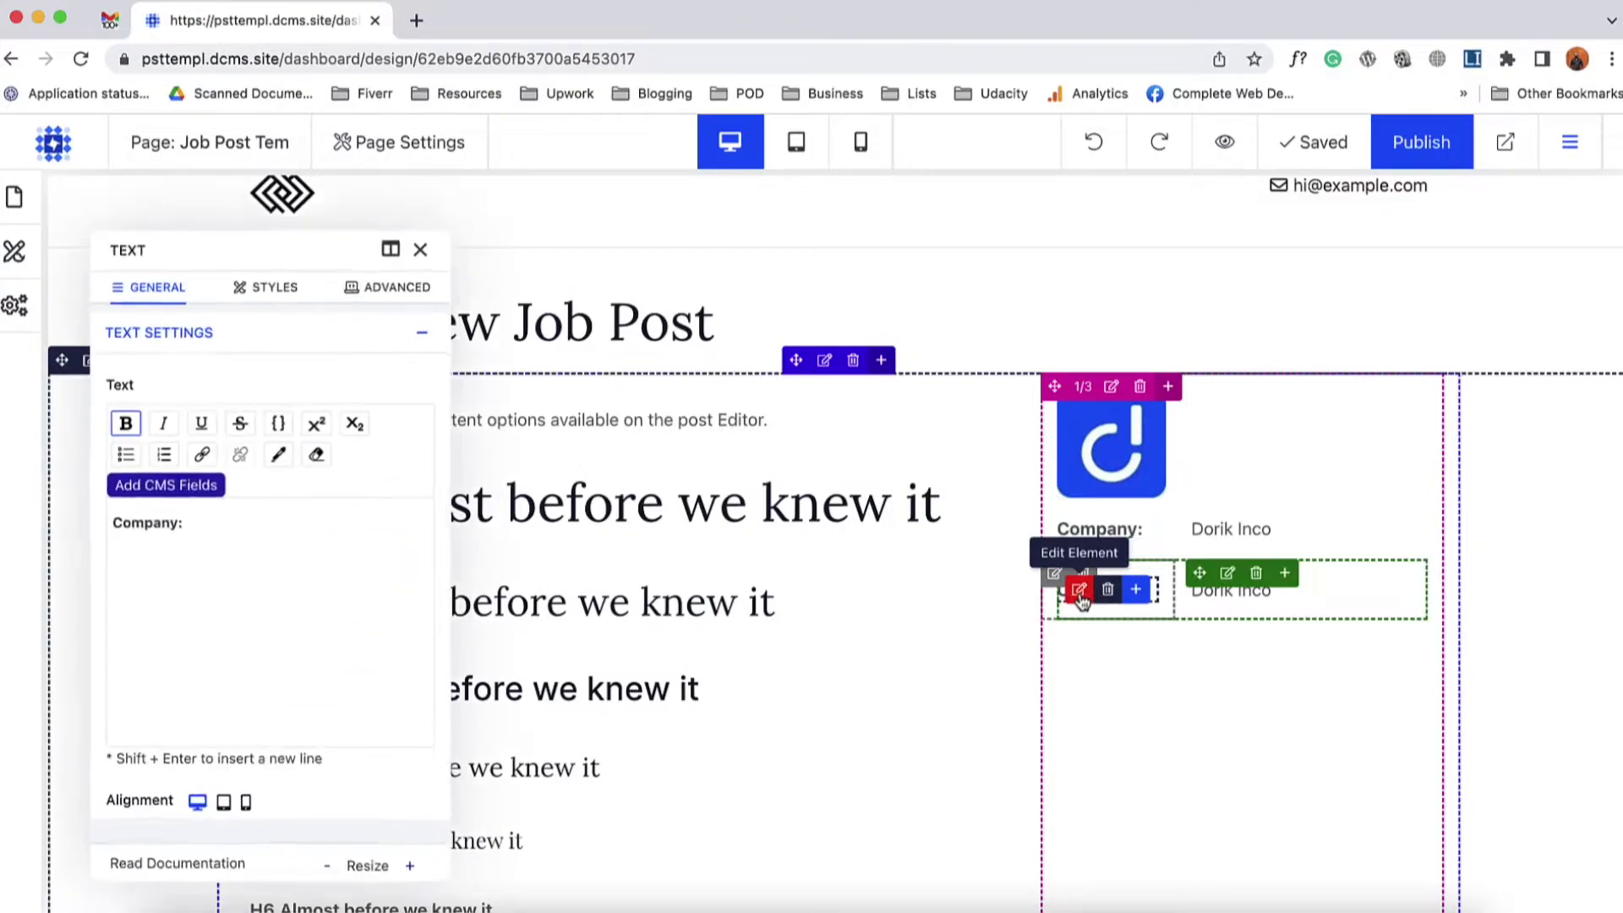
double_click(147, 520)
text(Salary:)
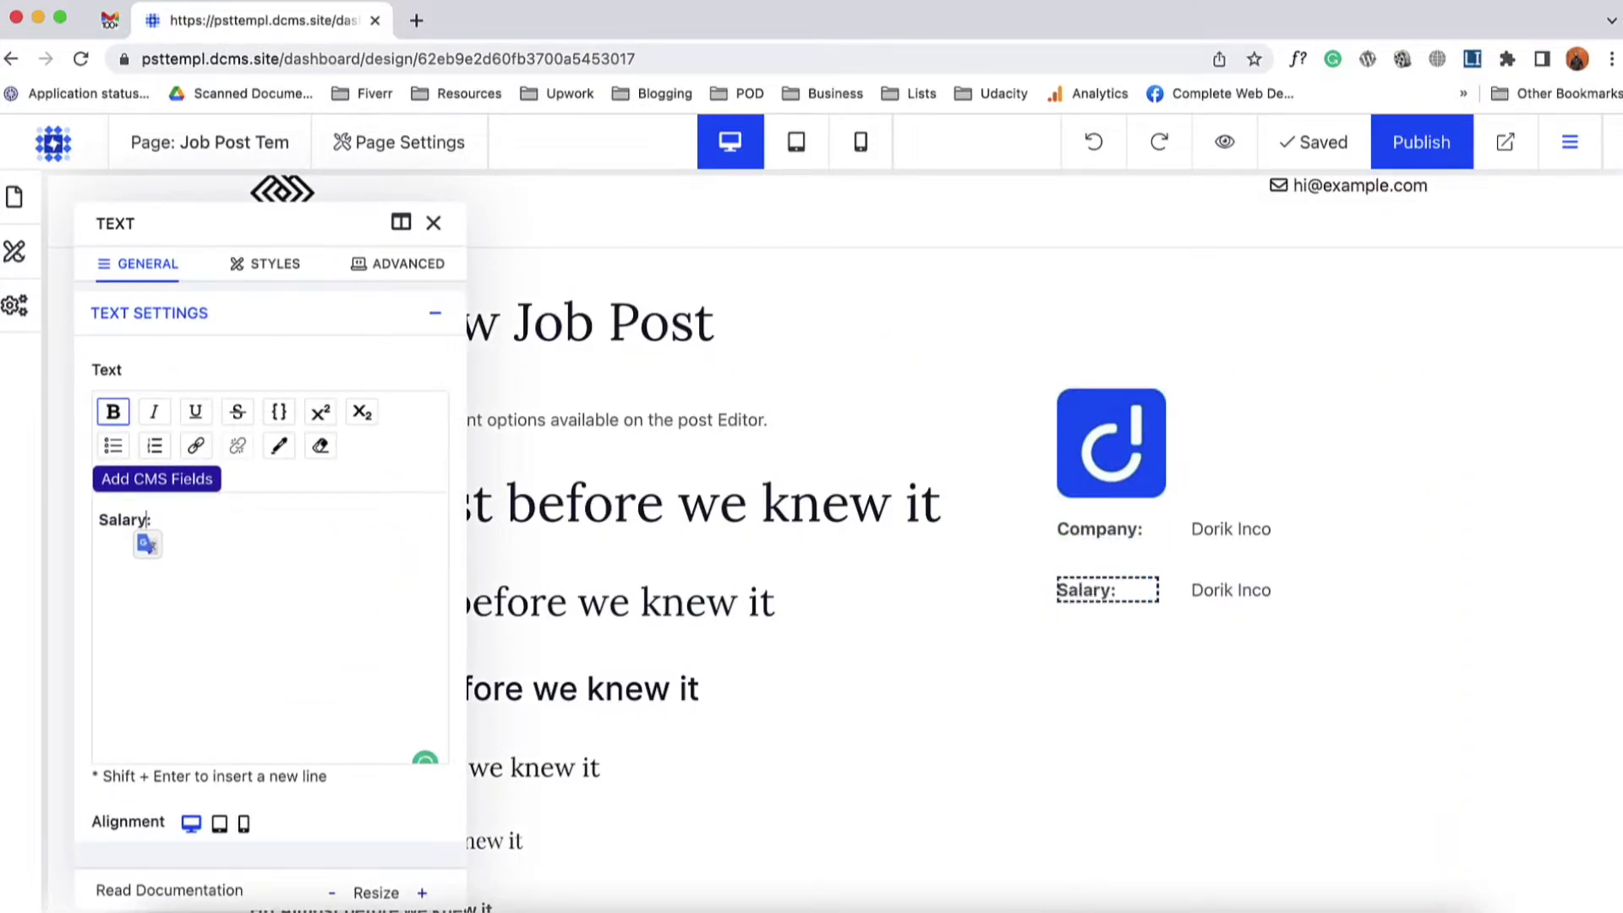
click(434, 224)
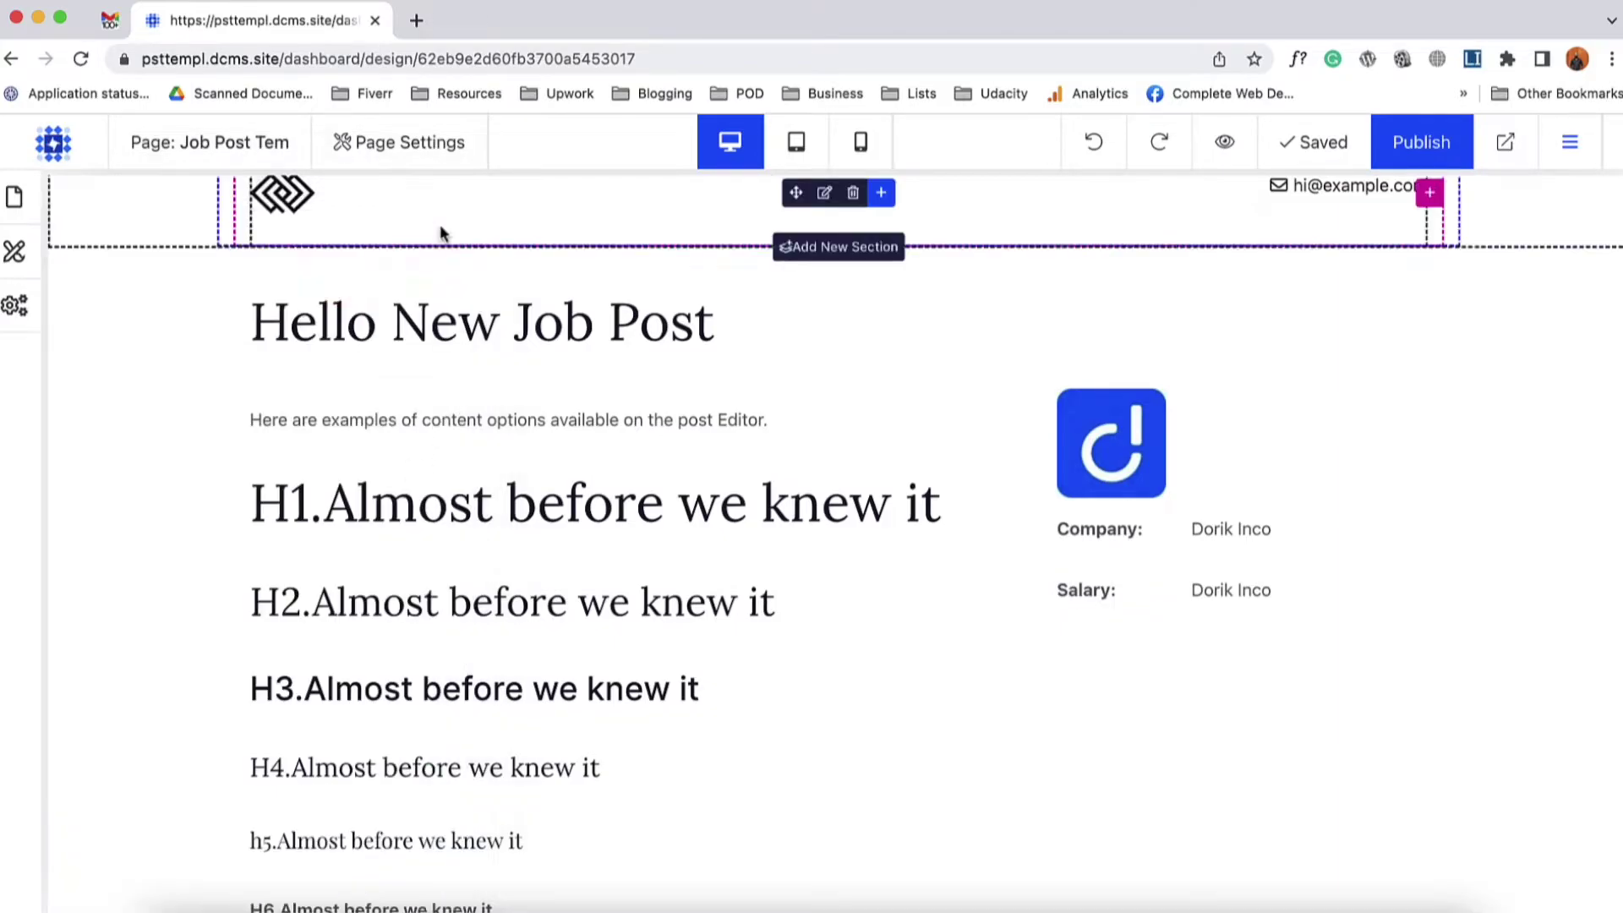
- Bind the copied value to the Salarfy field (45,000 $) and duplicate the Salary row
click(1210, 600)
triple_click(293, 551)
key(BackSpace)
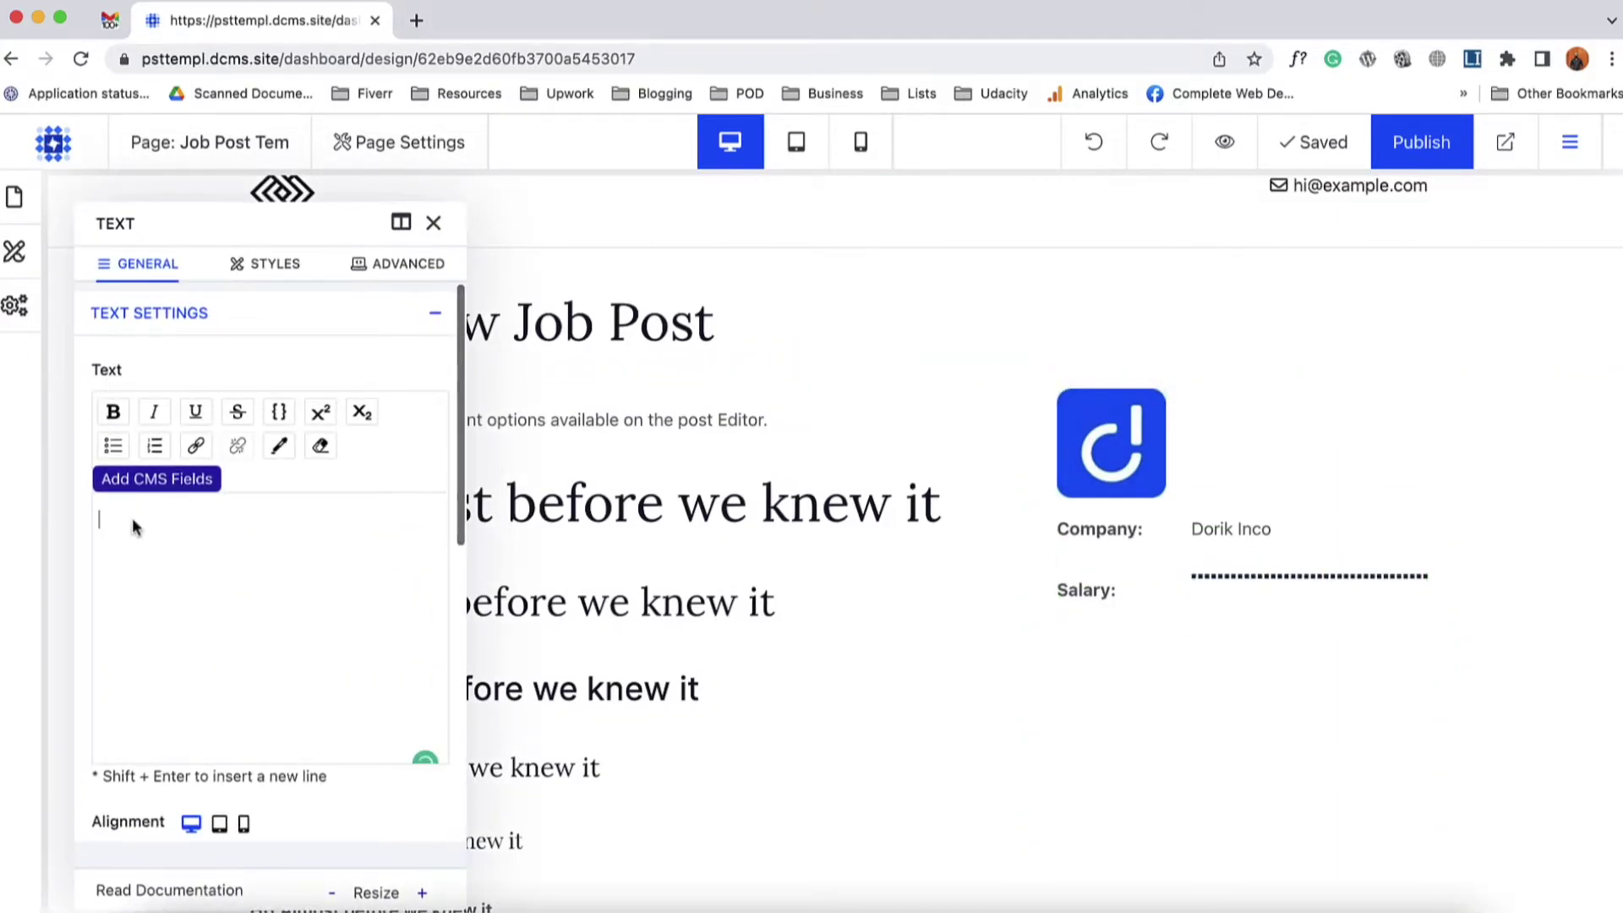
click(130, 478)
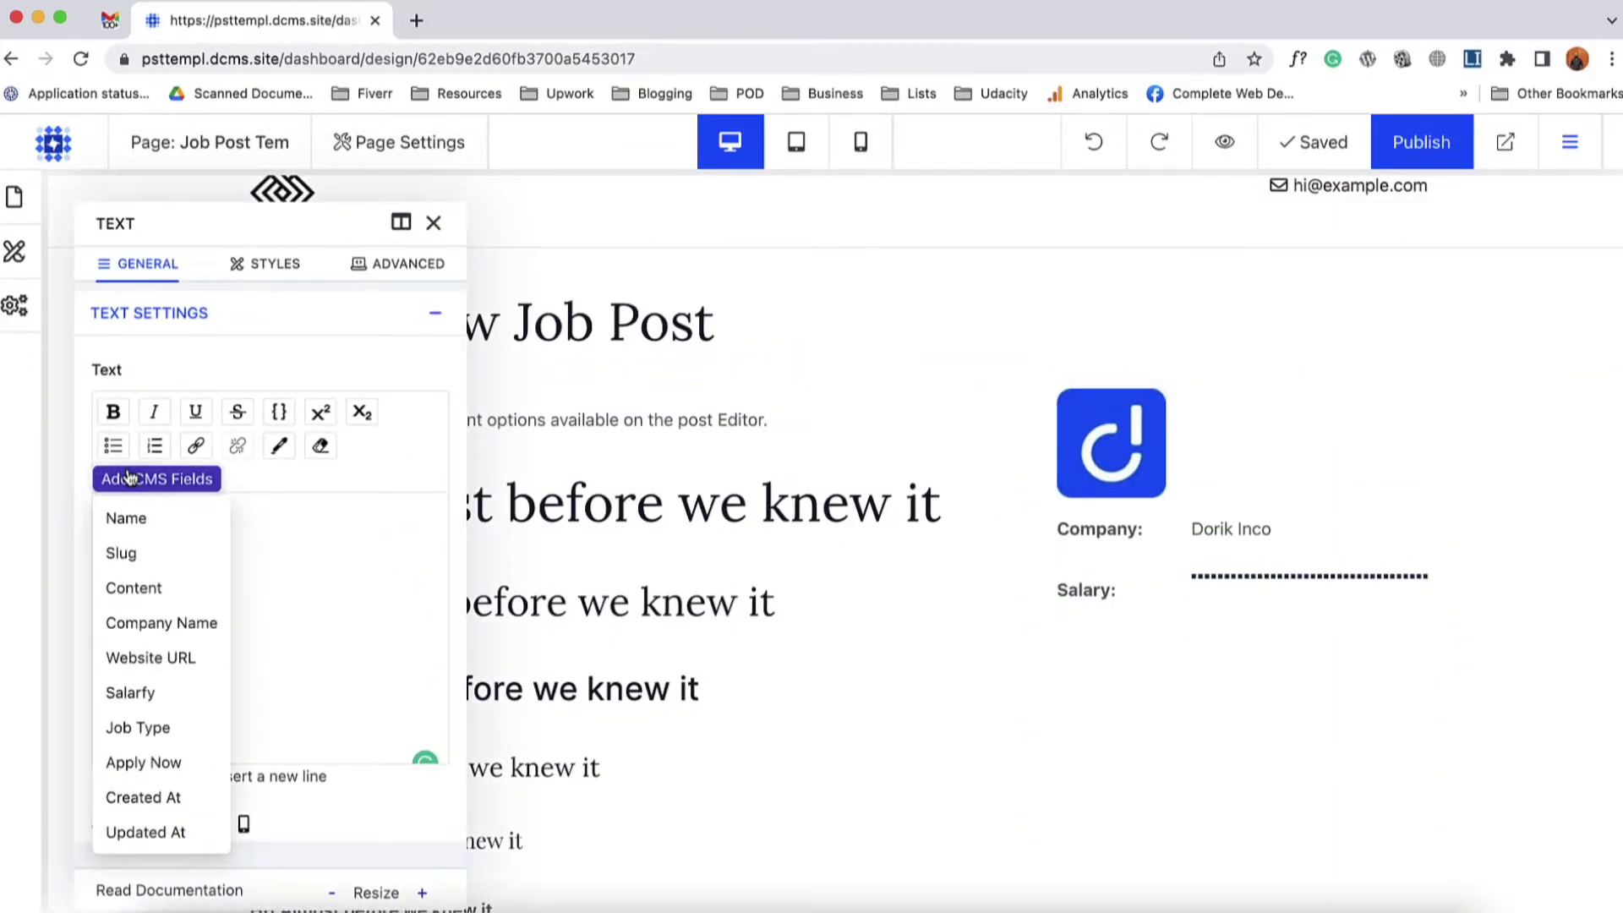
click(163, 693)
click(433, 223)
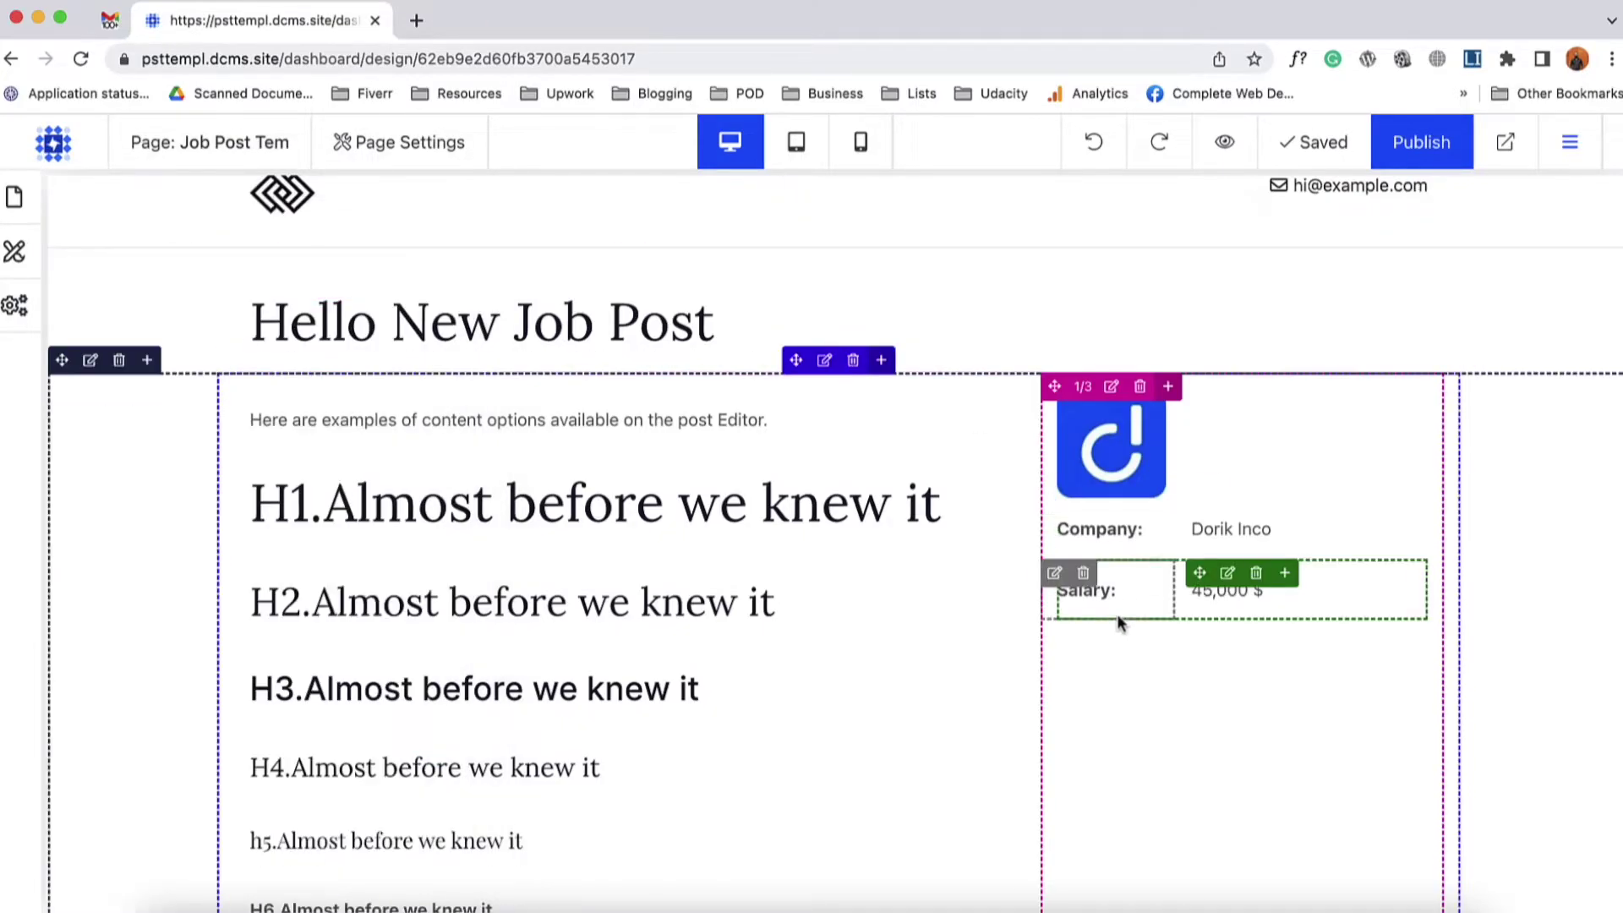
right_click(1239, 574)
click(1300, 667)
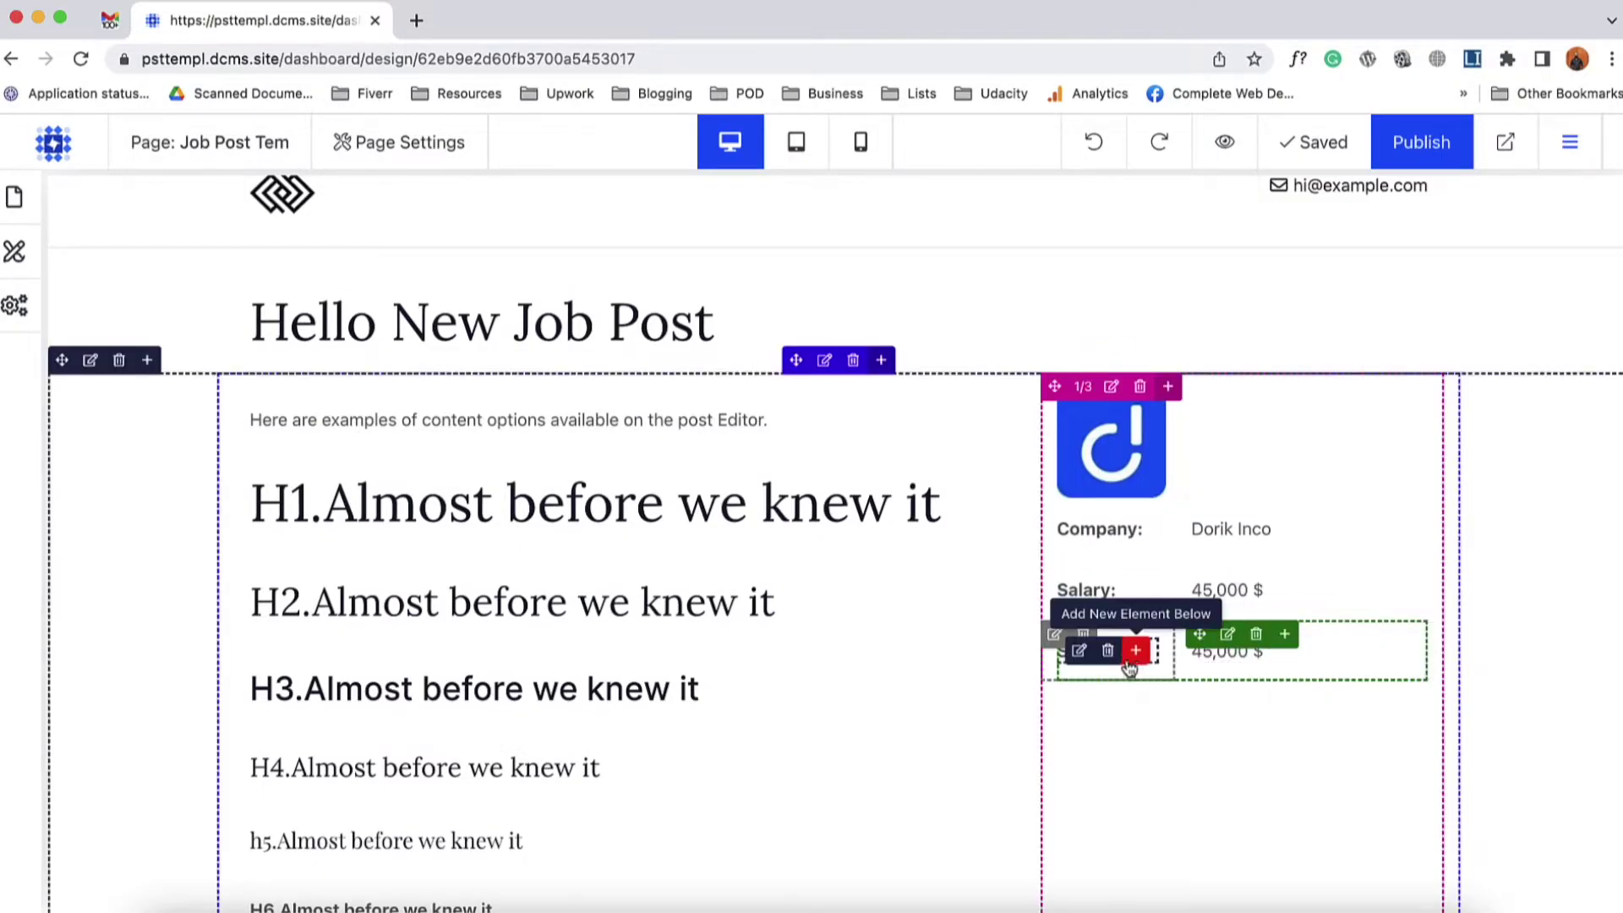
- Relabel the duplicated row's label to 'Job Type:'
click(1078, 651)
triple_click(272, 518)
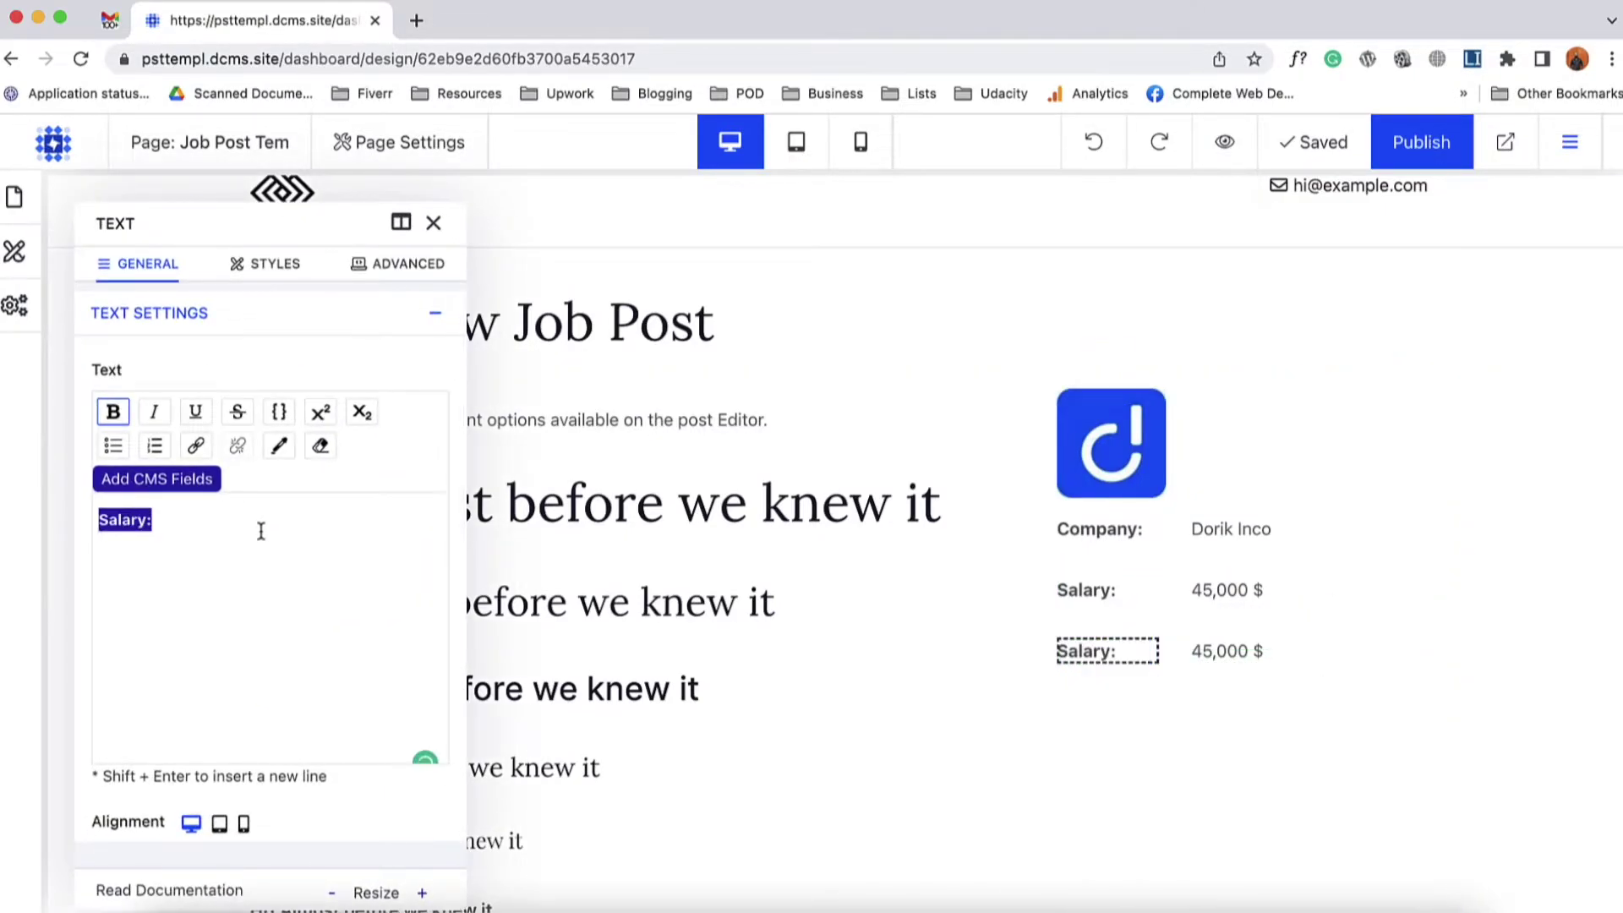
text(Job Type)
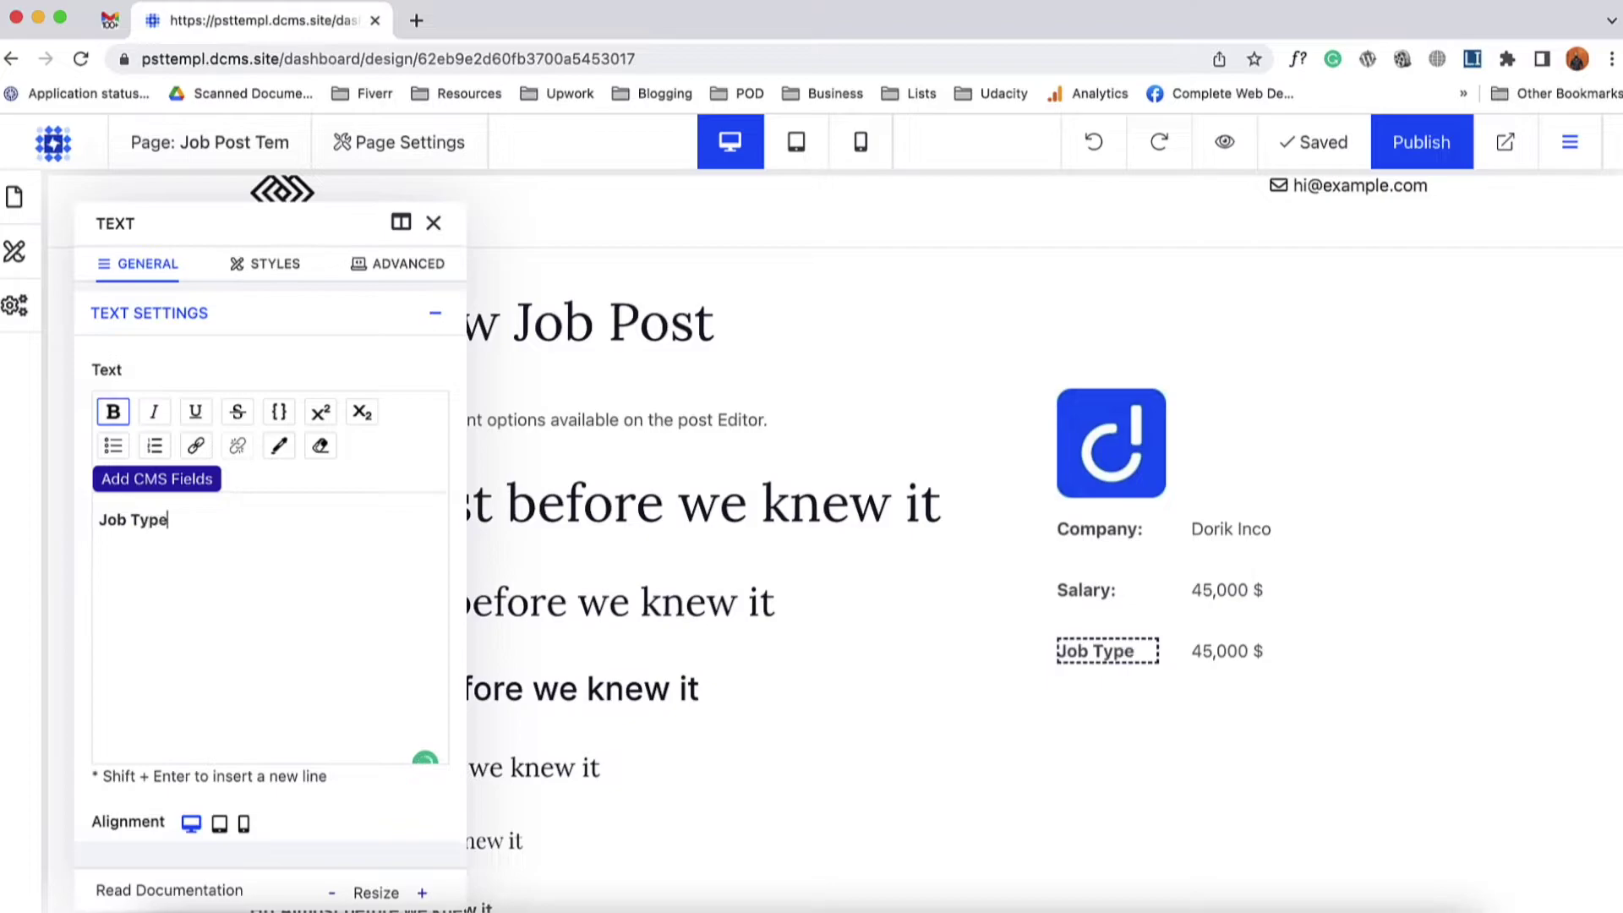
- Replace the Salarfy value with the Job Type CMS field, showing Full Time
click(1231, 655)
key(super+a)
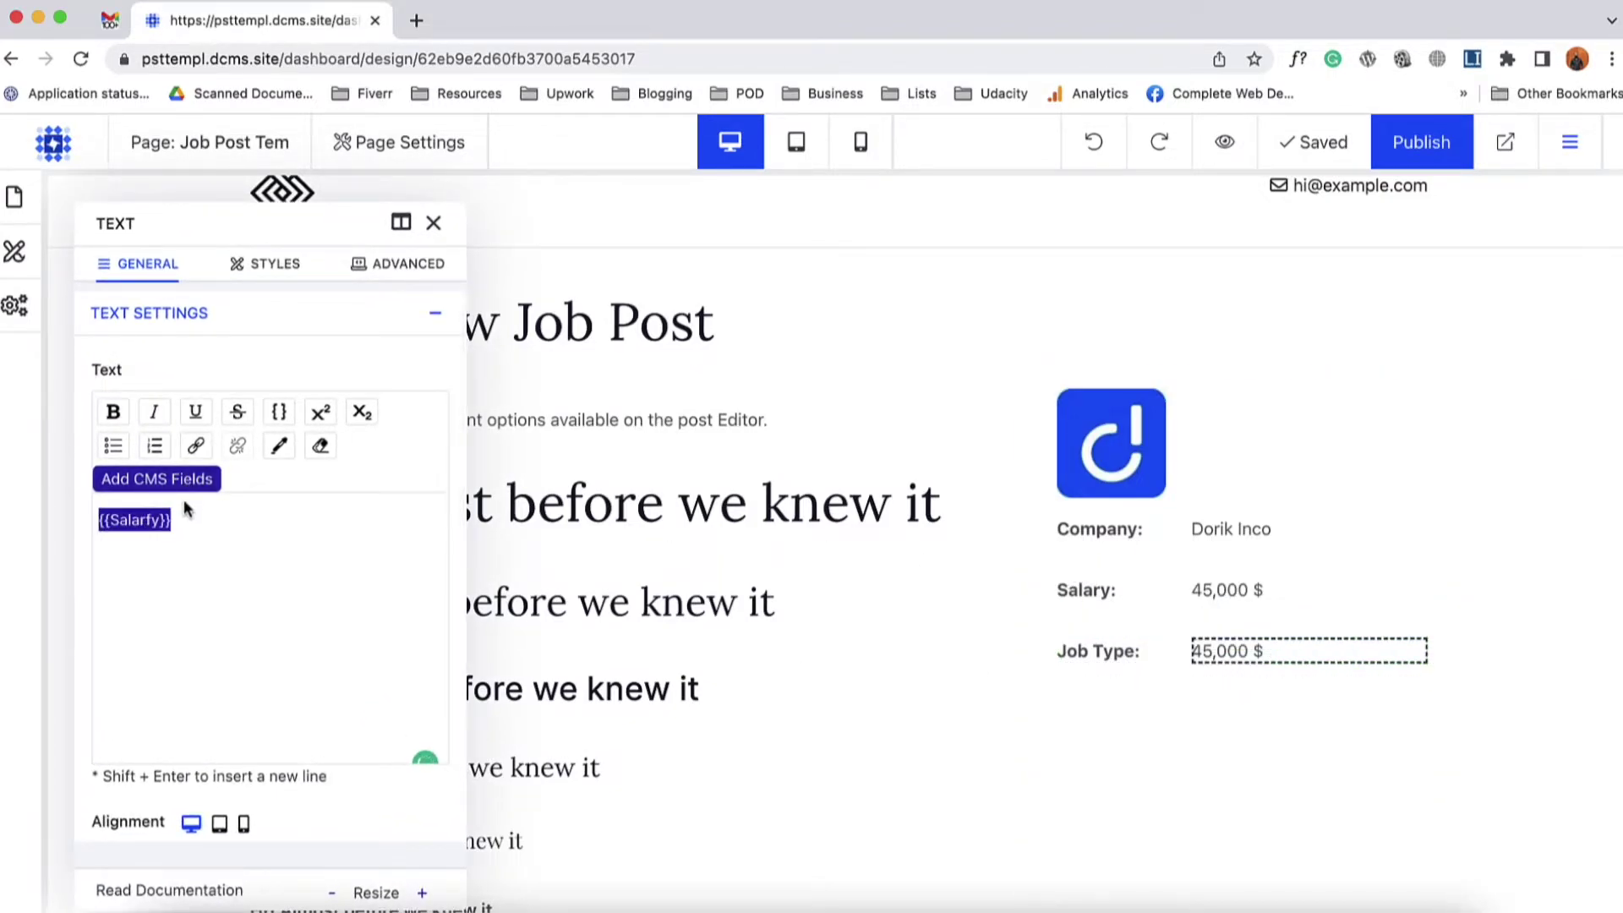
key(BackSpace)
click(192, 480)
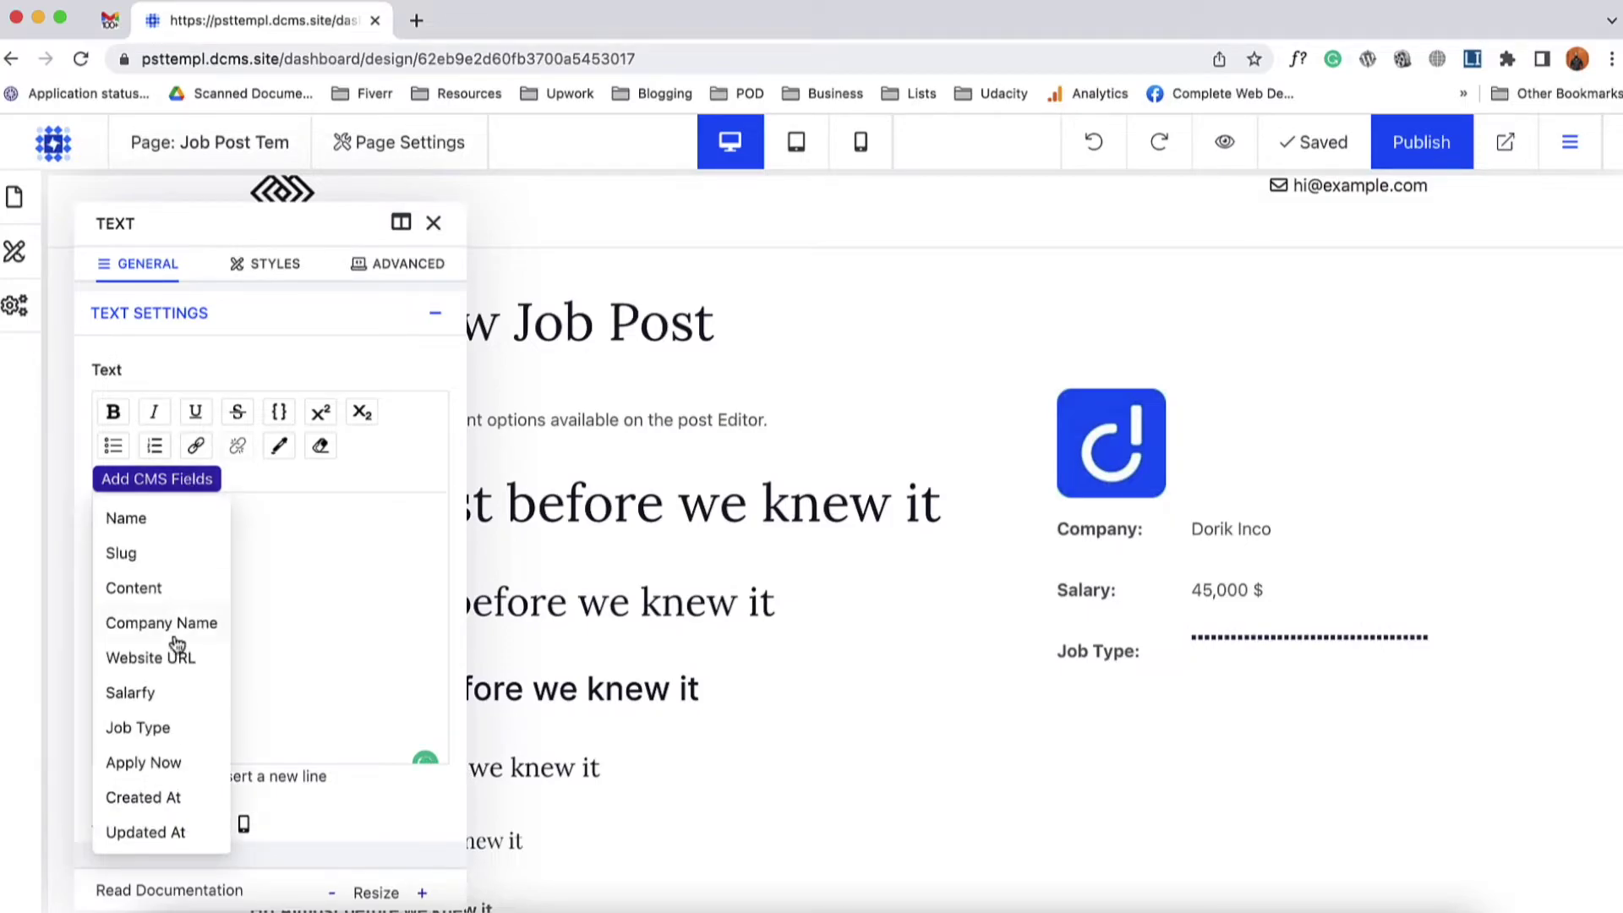
click(171, 732)
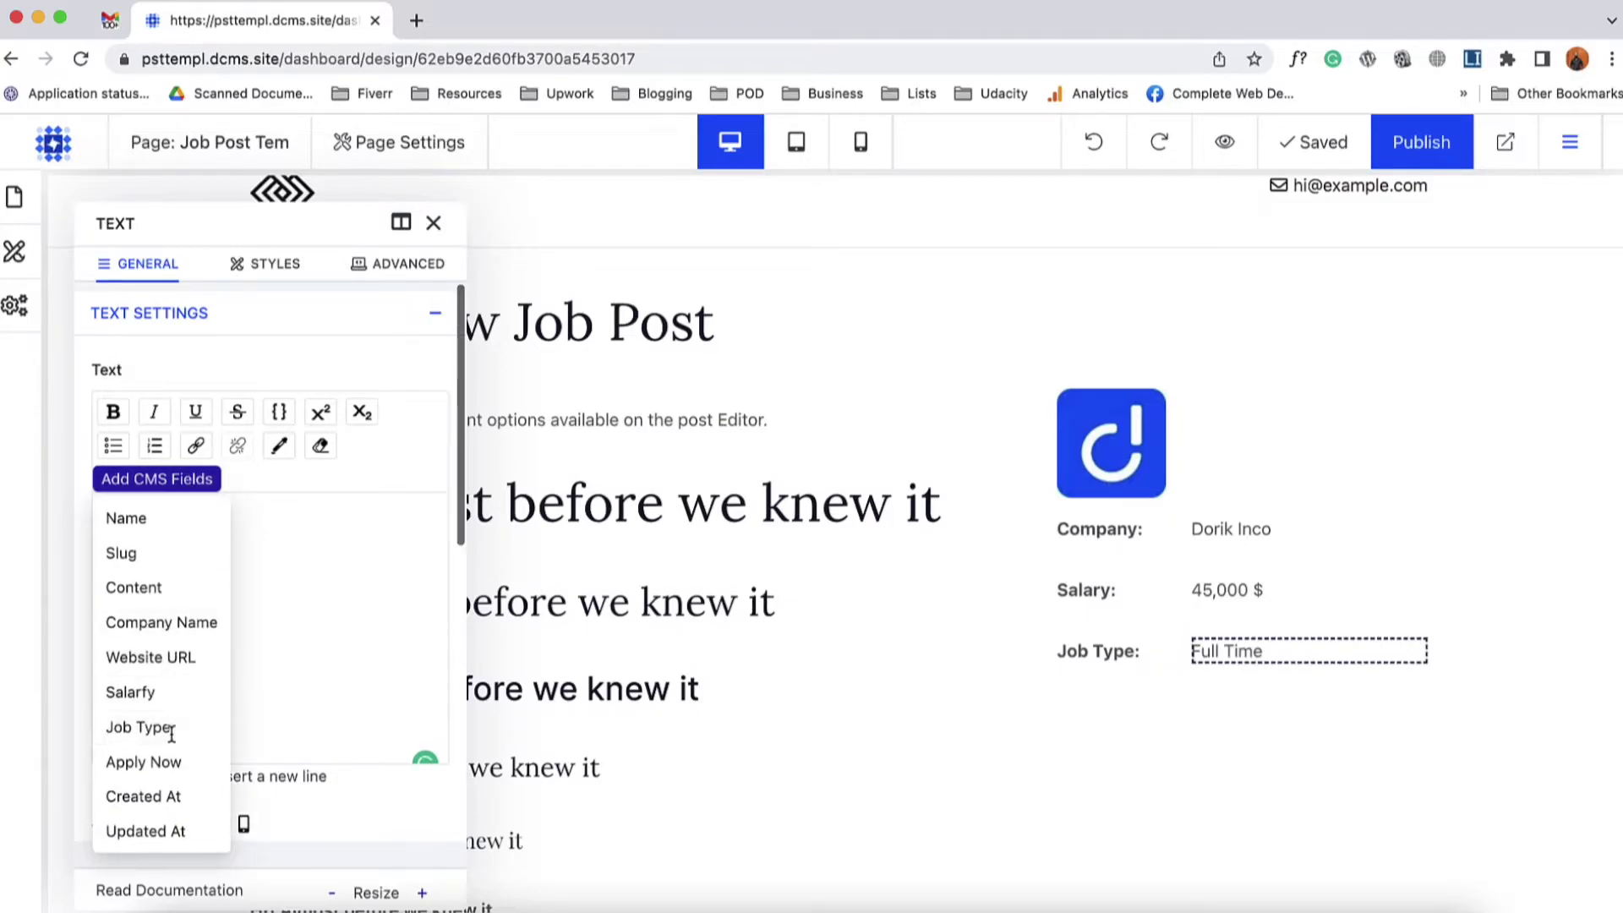
click(433, 224)
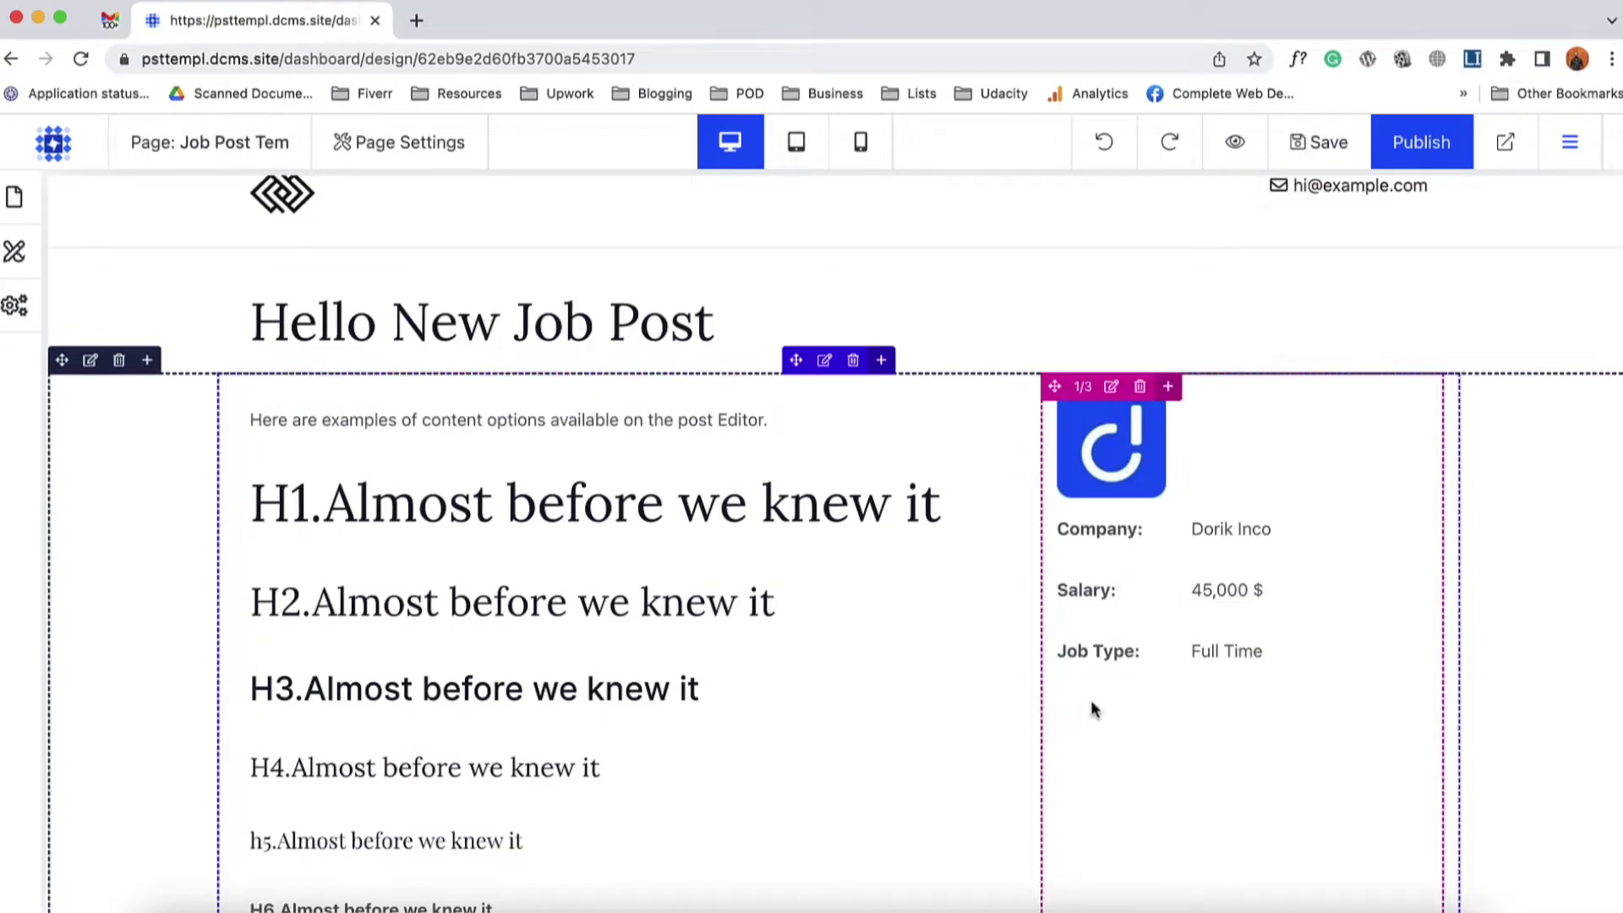
mouse_move(1136, 655)
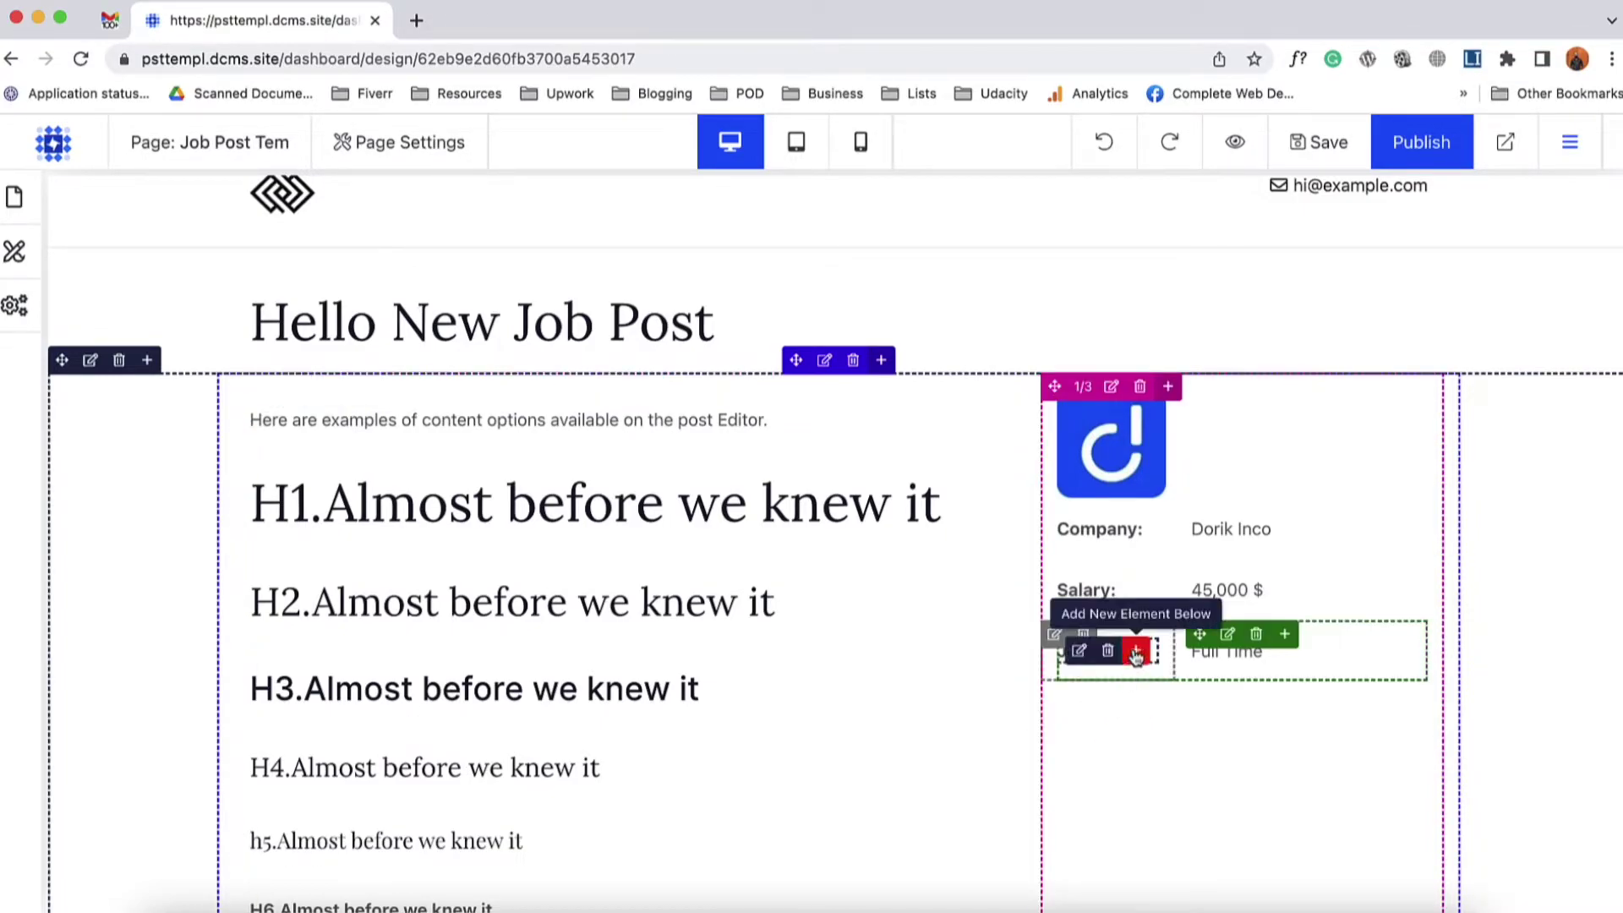
- Add a Regular Button below Job Type with the text 'Apply Now'
click(1285, 635)
scroll(630, 683, down, 5)
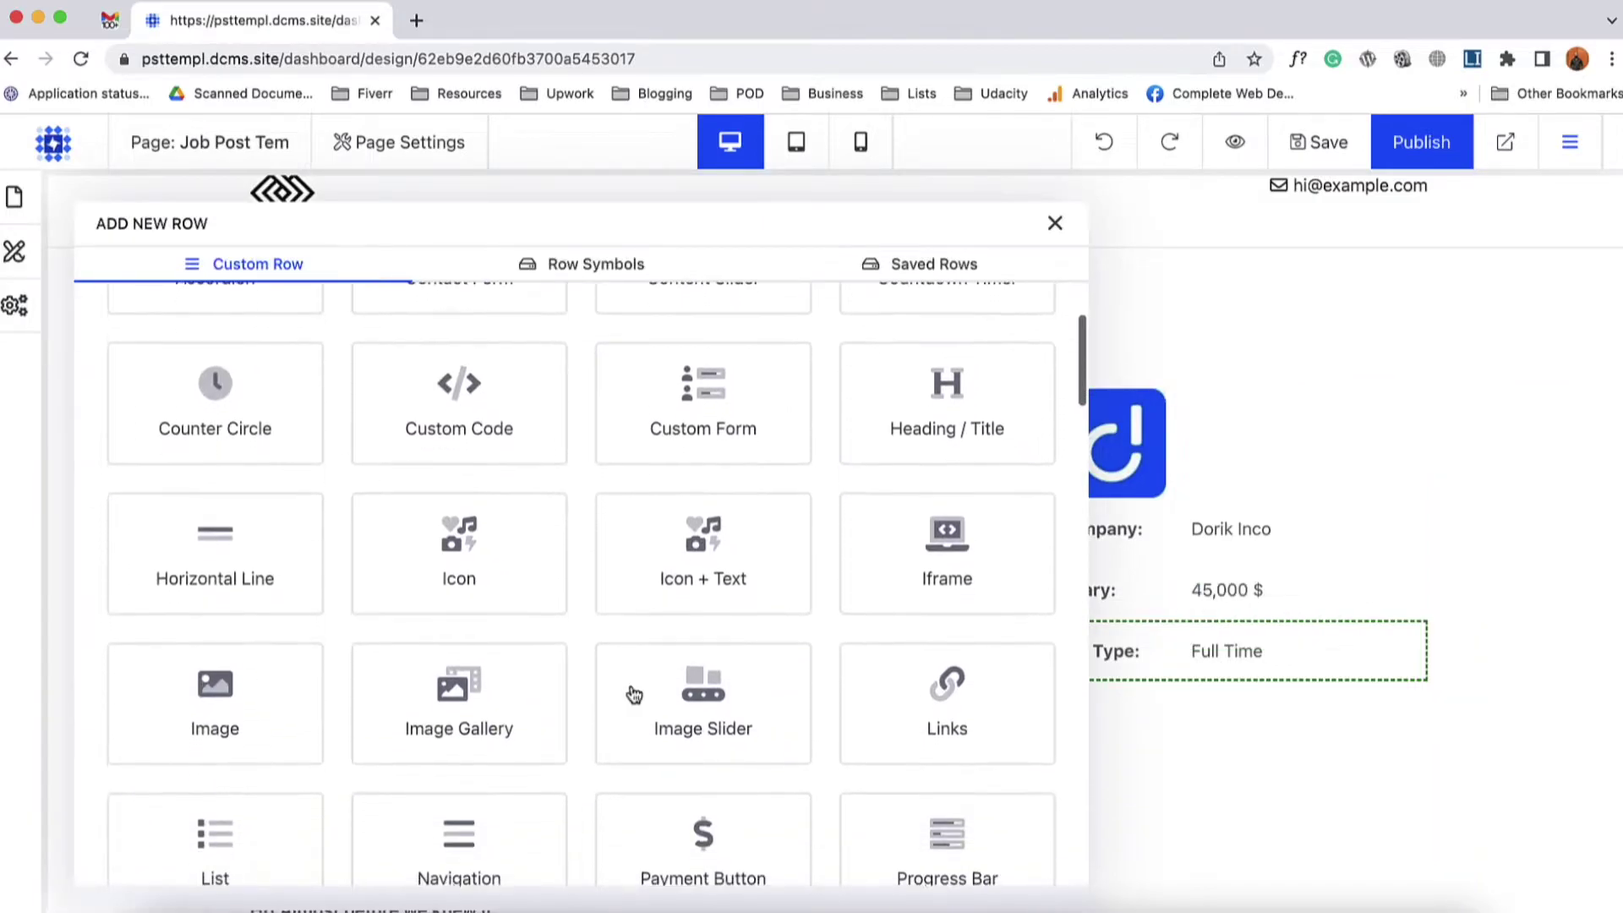
scroll(634, 693, down, 4)
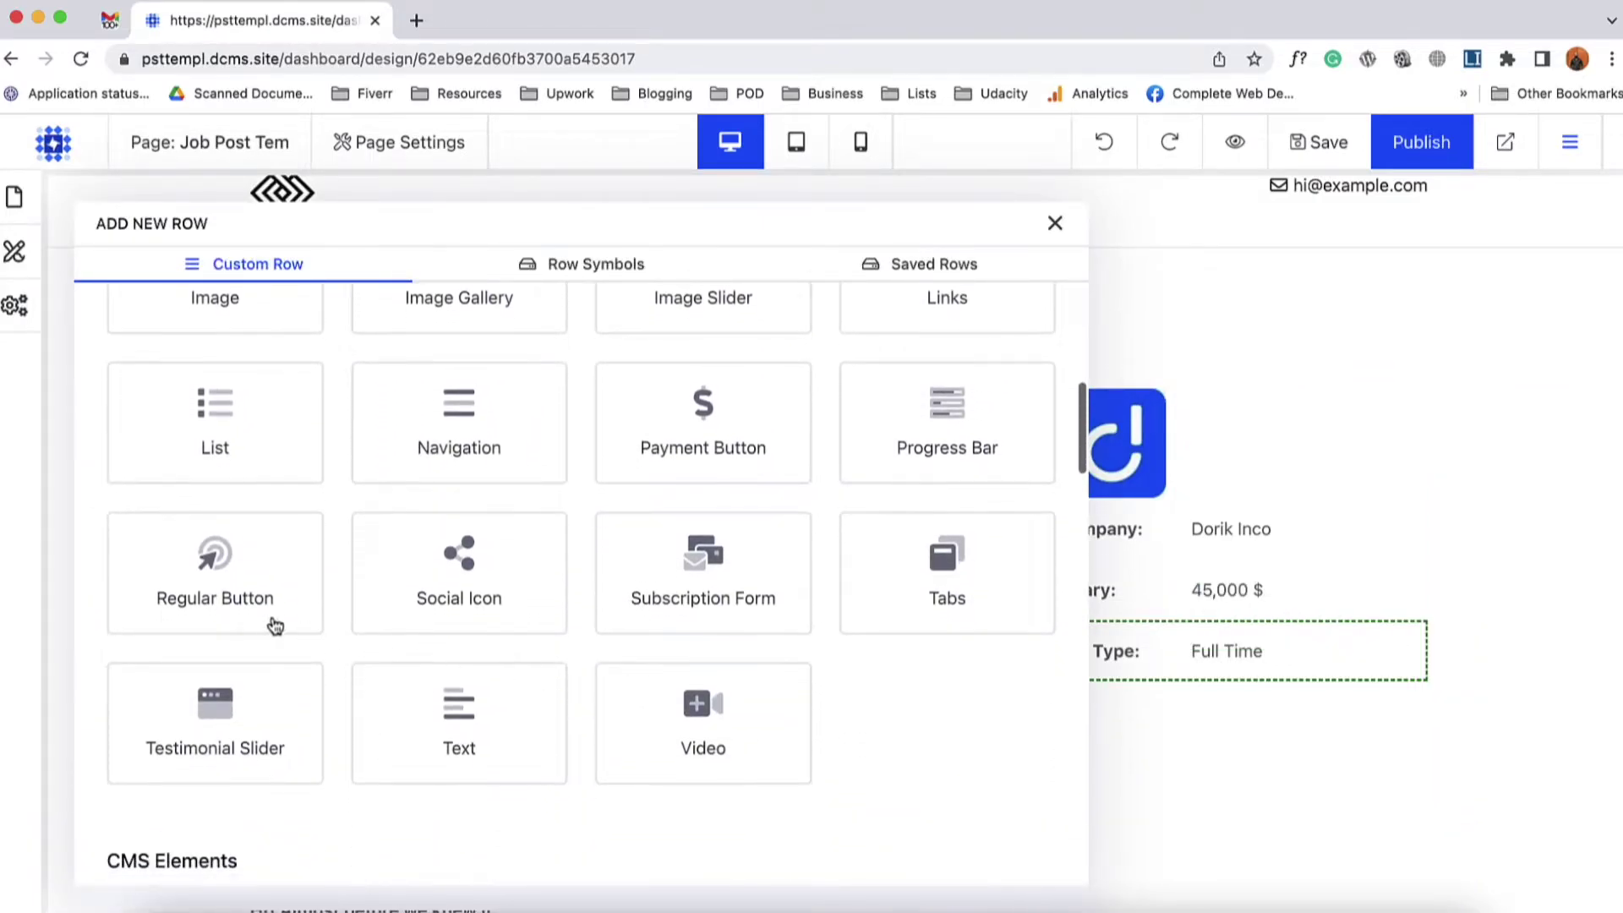
click(267, 611)
click(195, 433)
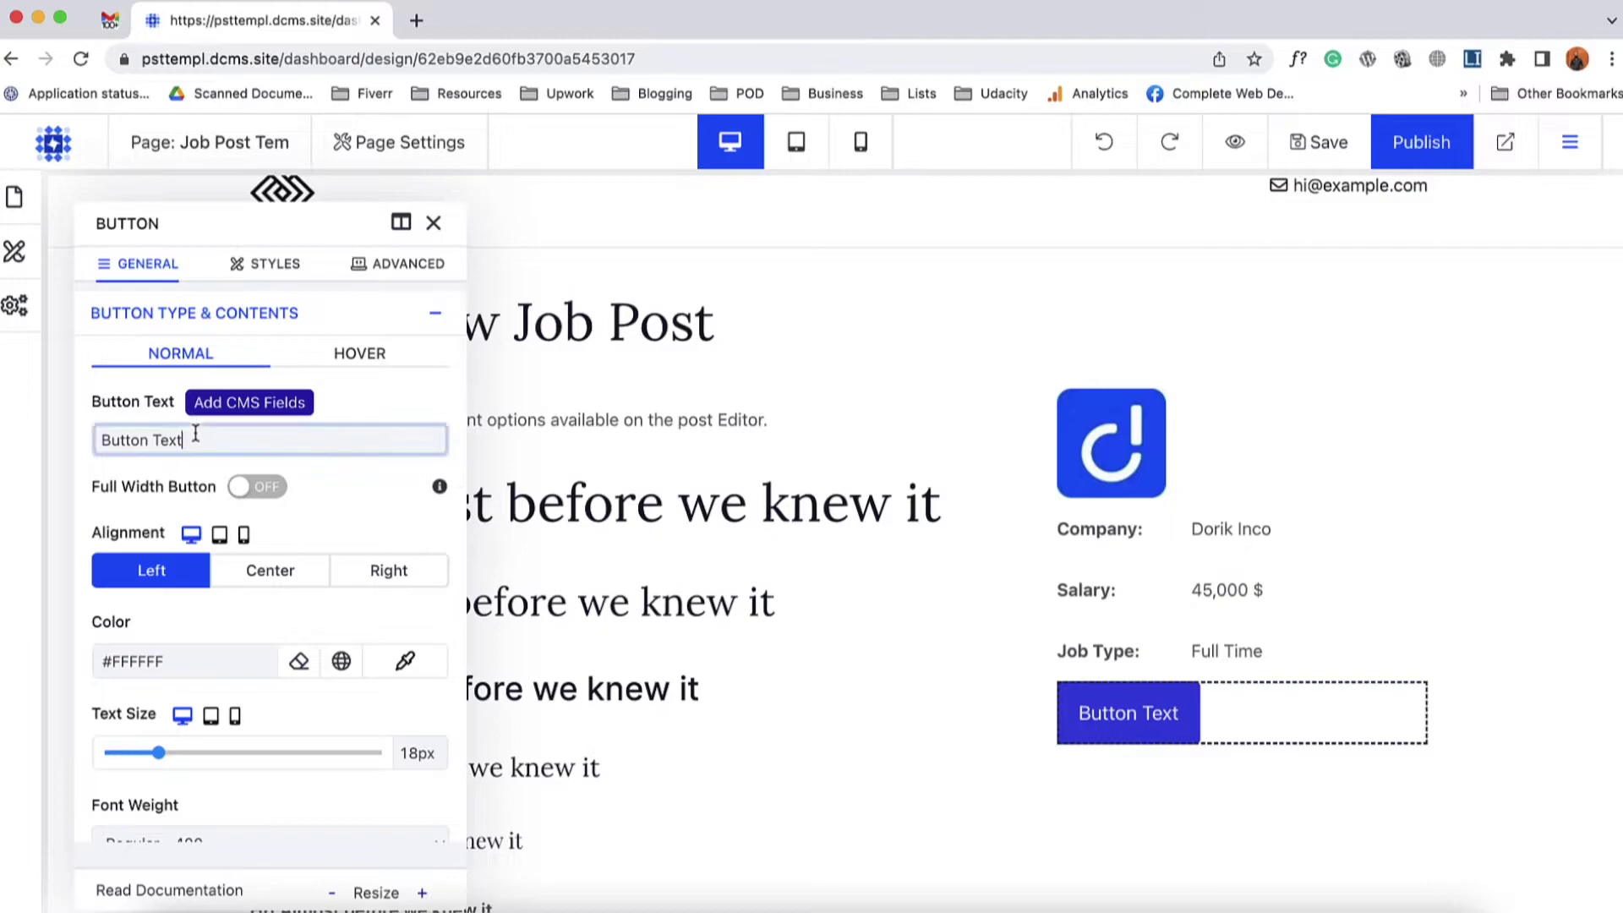
key(super+a)
text(Apply Now)
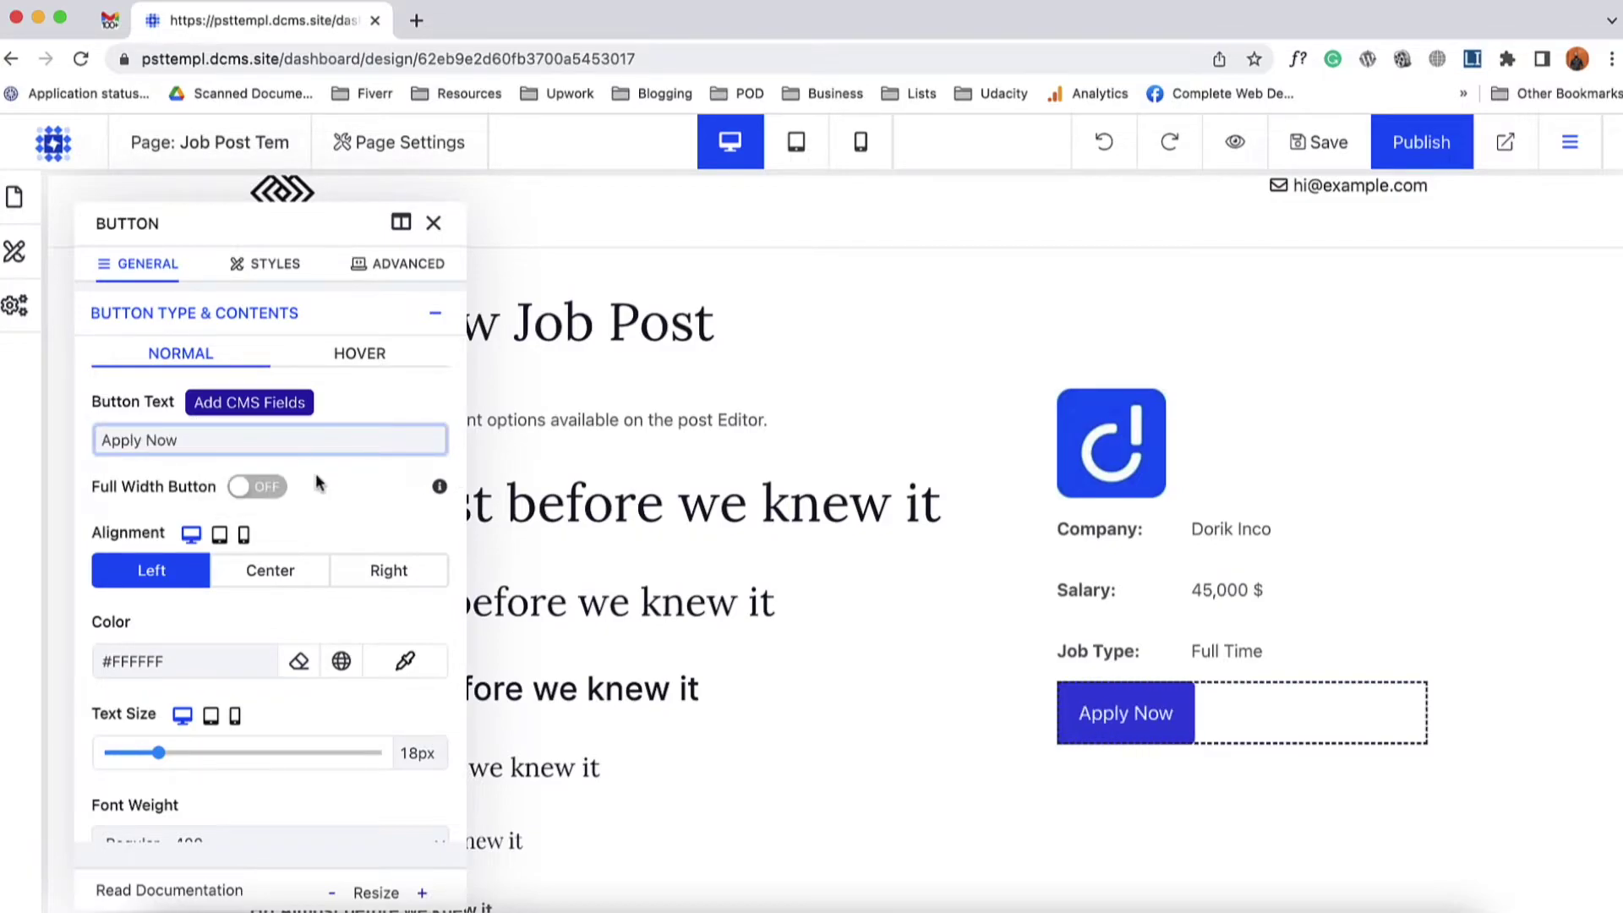
- Link the button as a CMS item slug to the {{ApplyNow}} field
scroll(330, 507, down, 10)
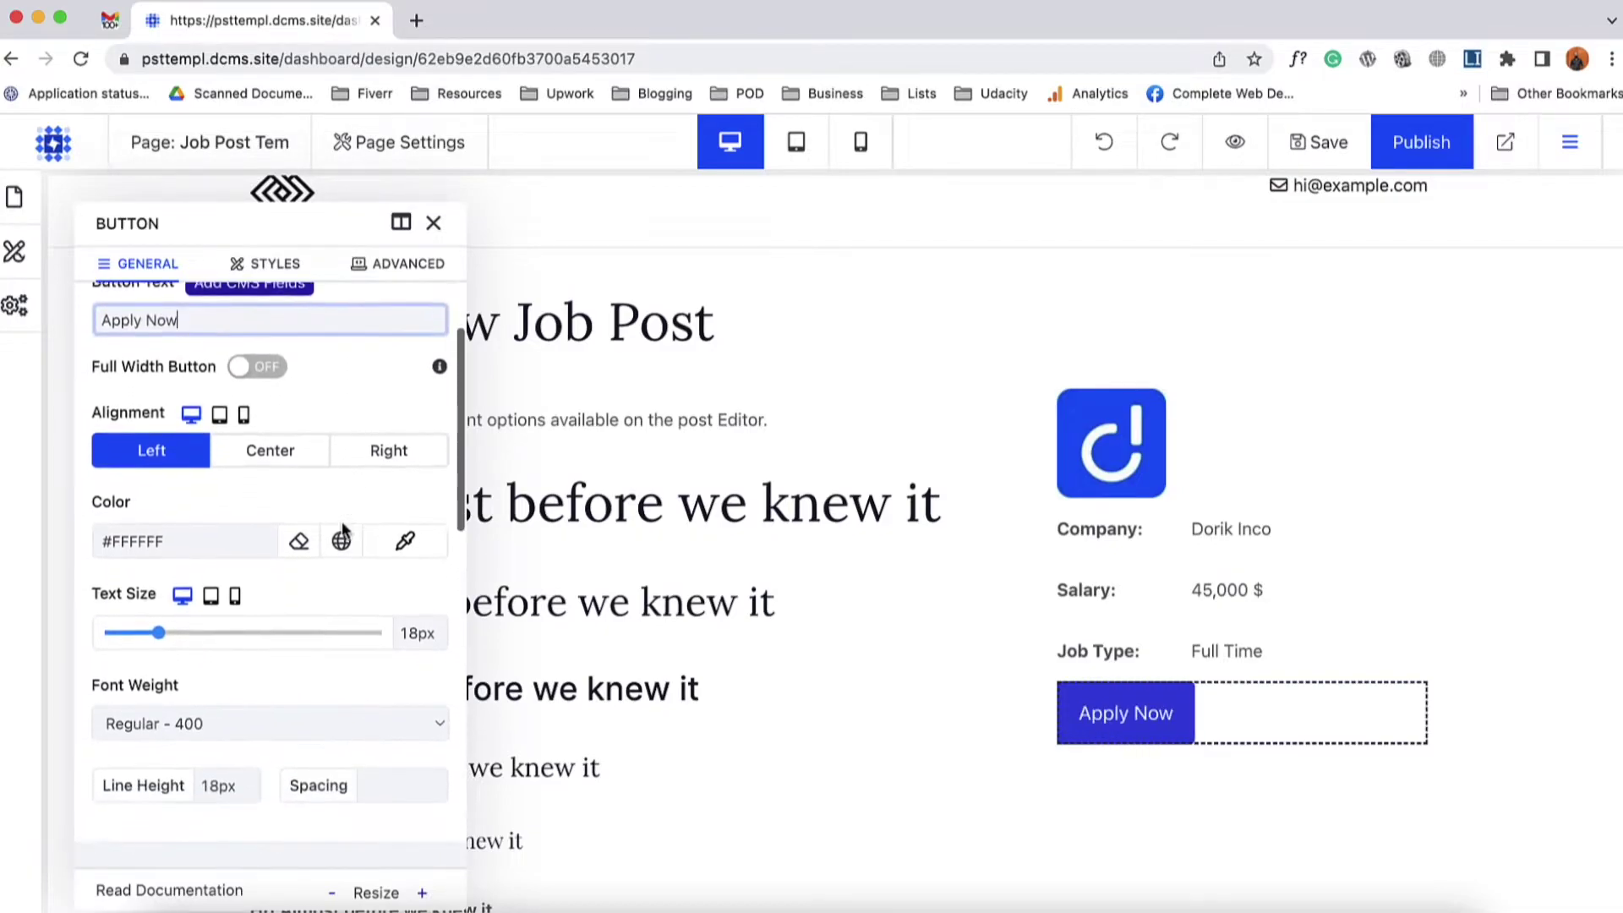
scroll(342, 531, down, 5)
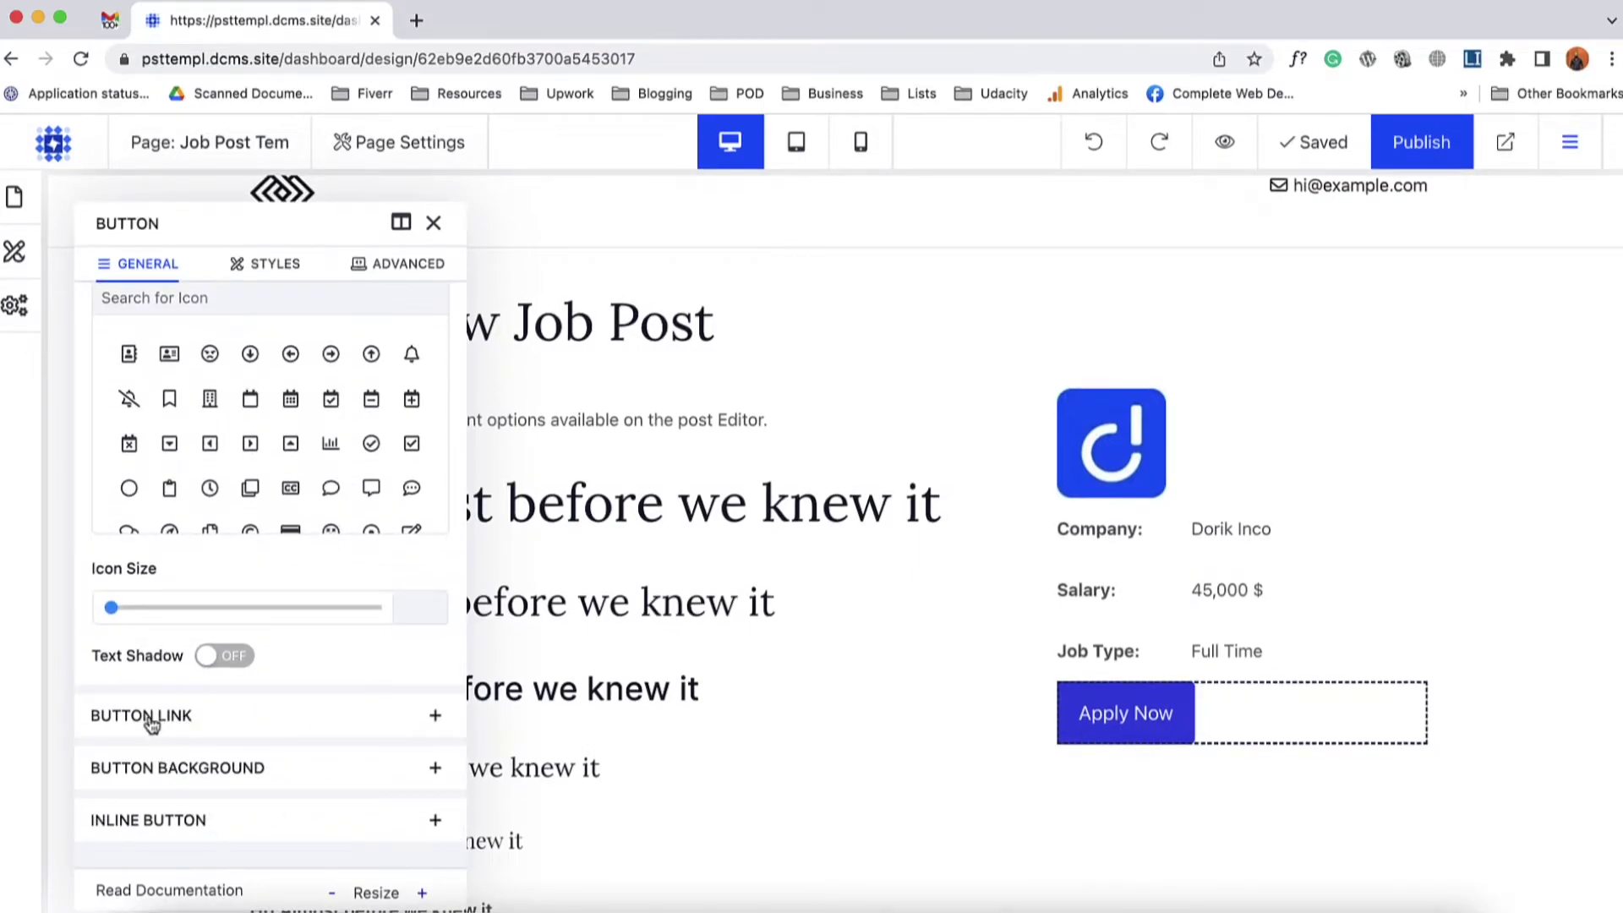
click(197, 718)
click(210, 524)
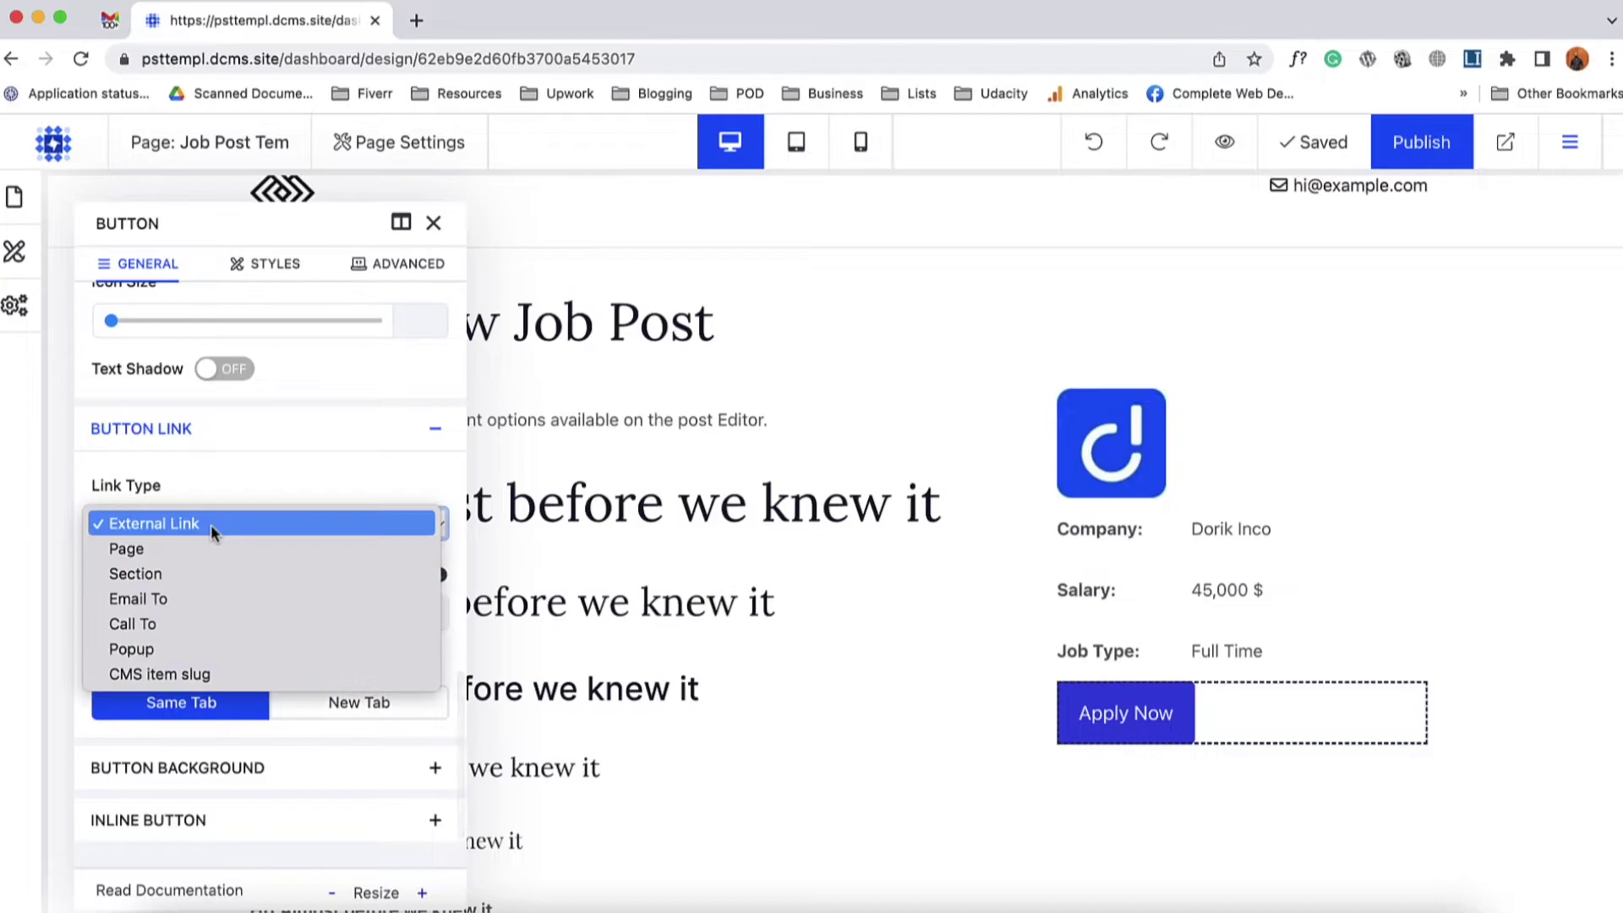
click(174, 665)
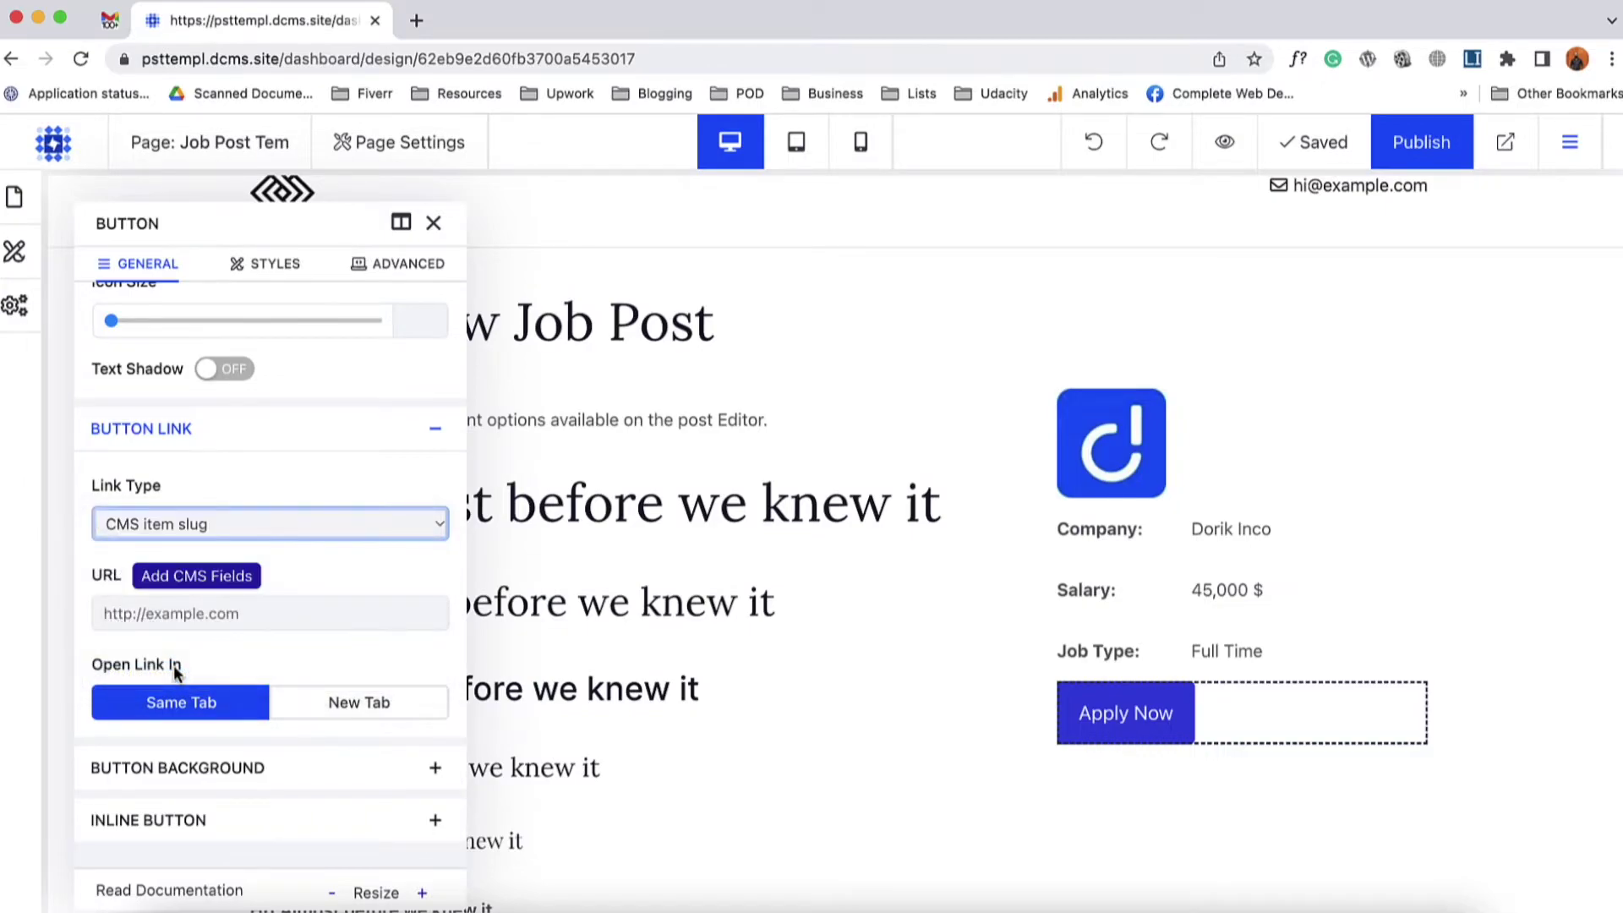
click(154, 582)
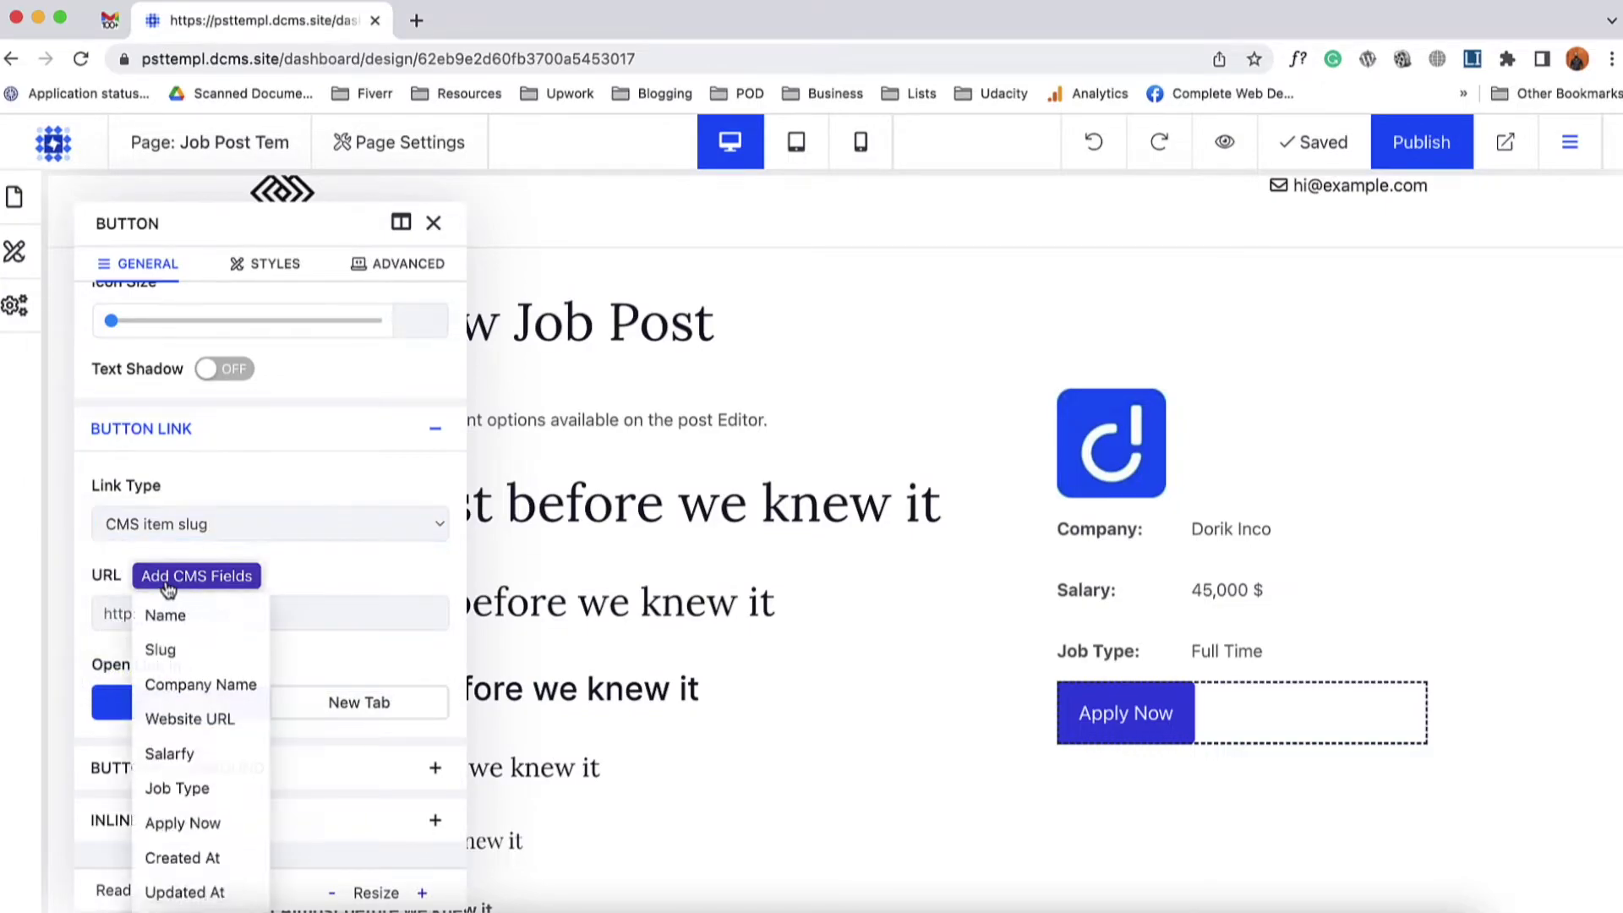
click(203, 824)
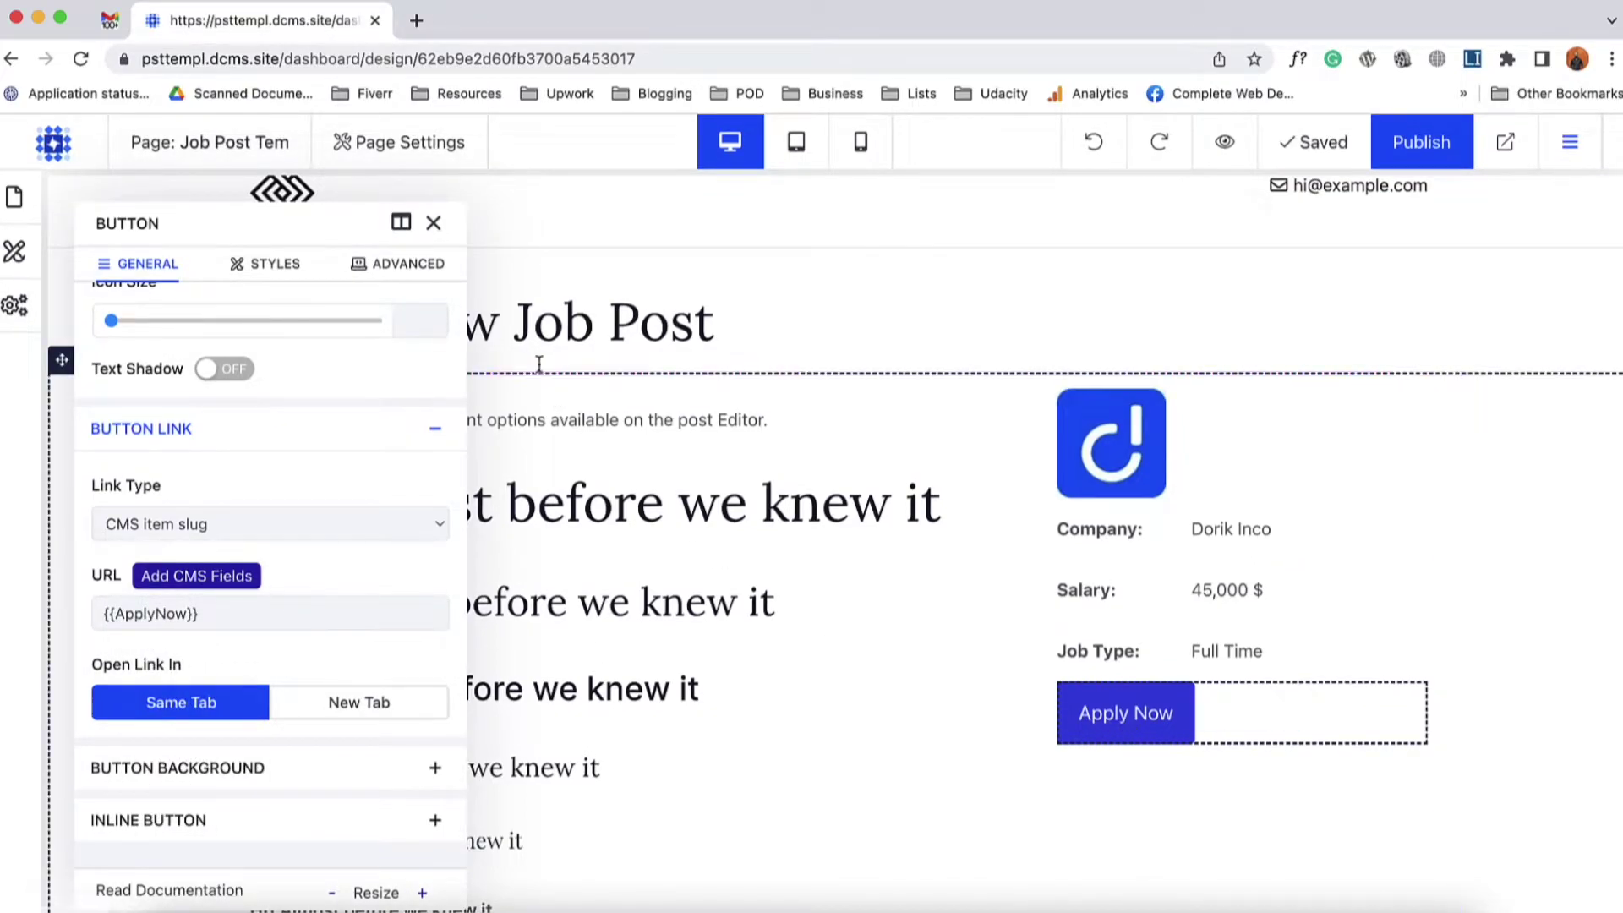
click(439, 224)
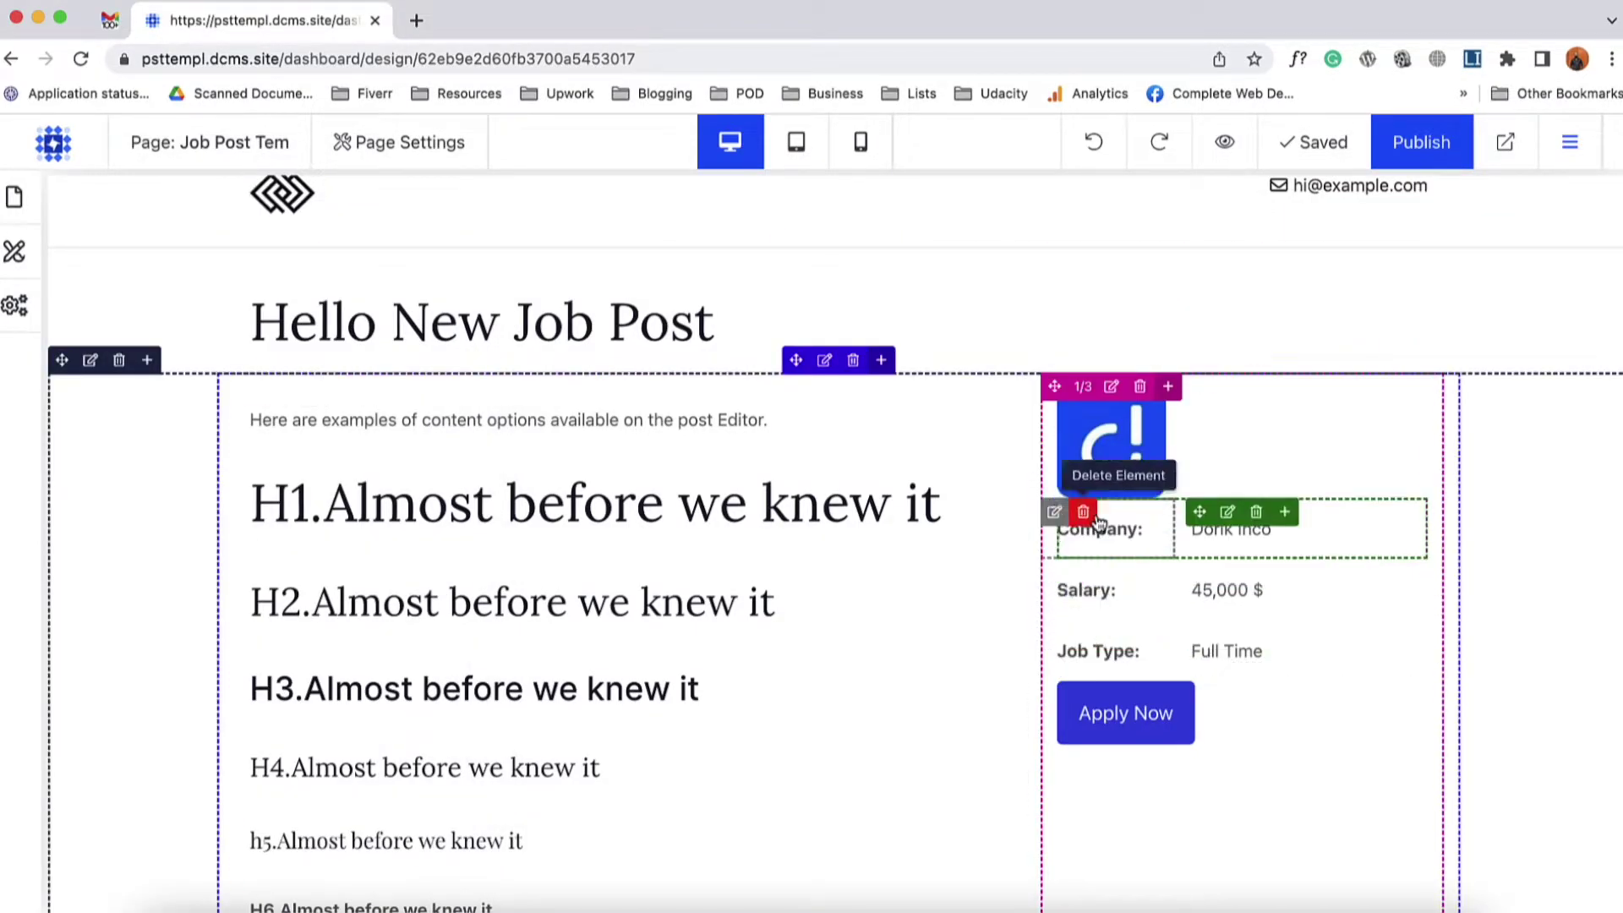
- Give the job card column a 20px left margin
click(1112, 388)
click(271, 266)
click(191, 456)
text(20px)
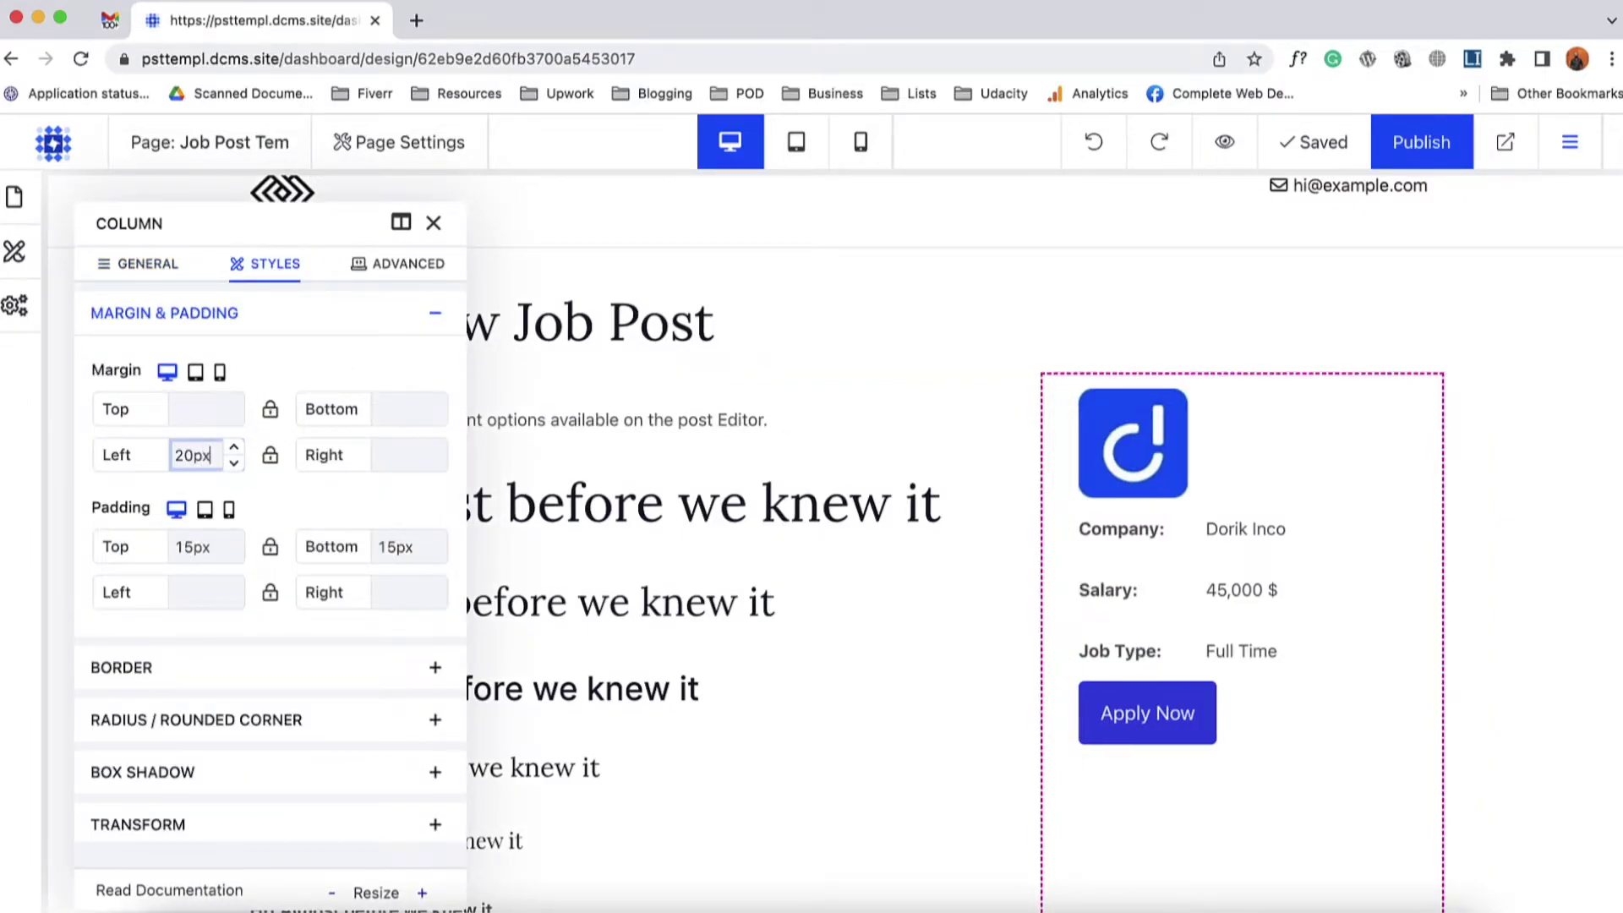
click(433, 223)
- Publish the job post template and return to the site dashboard
click(1439, 159)
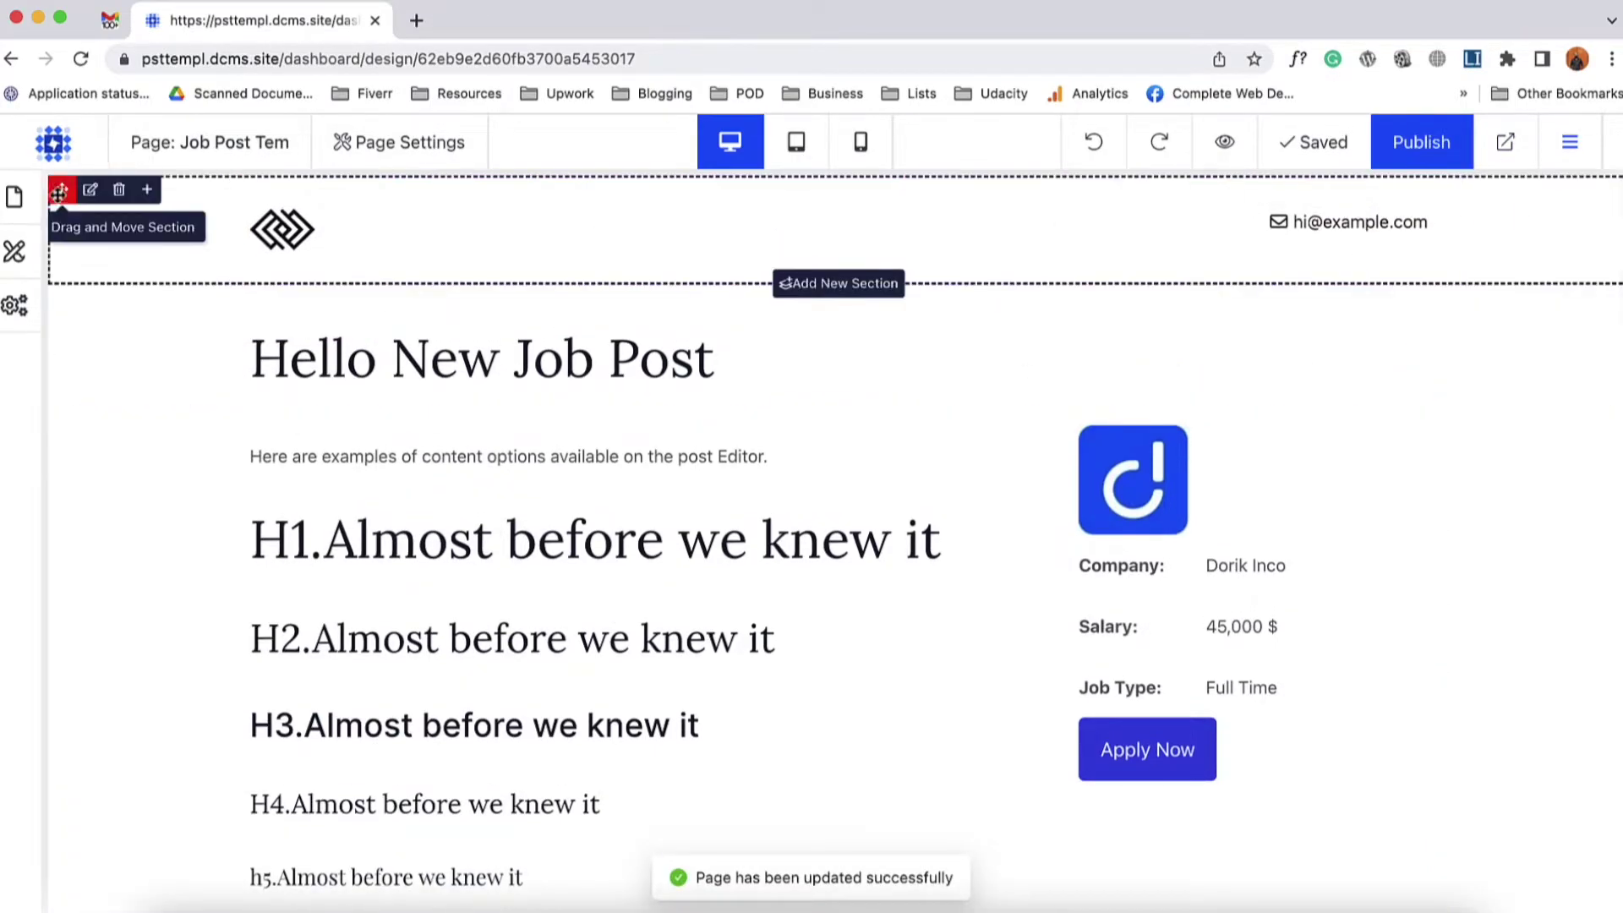
click(53, 150)
scroll(152, 753, down, 2)
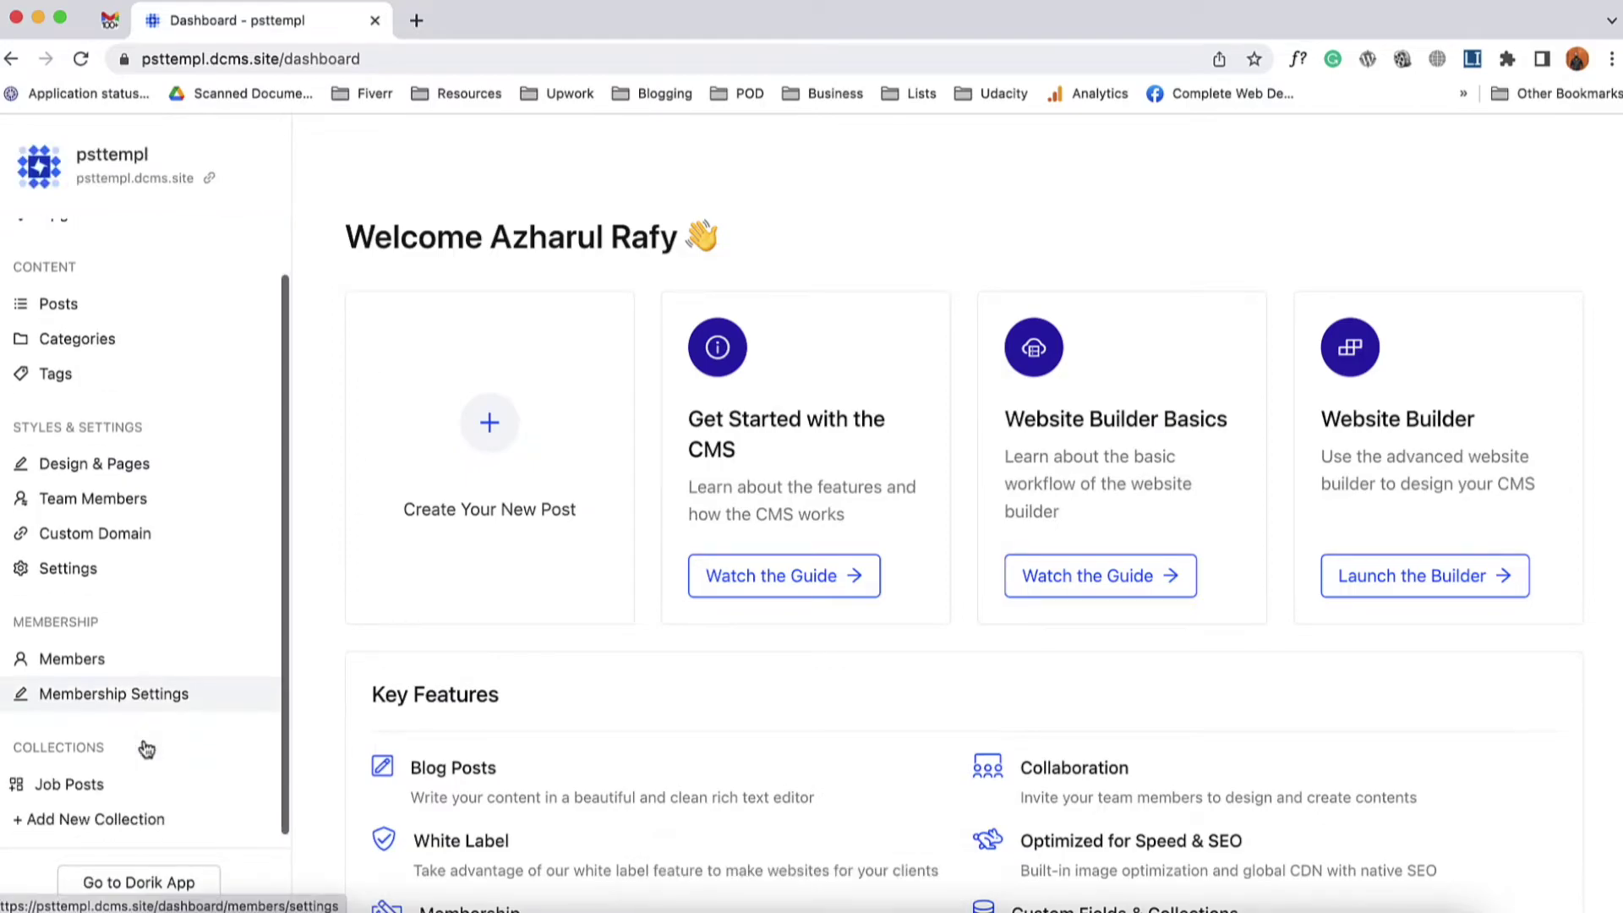
- Open the Graphic Designer post's live link from Job Posts in a new tab, review it, then close it
click(82, 795)
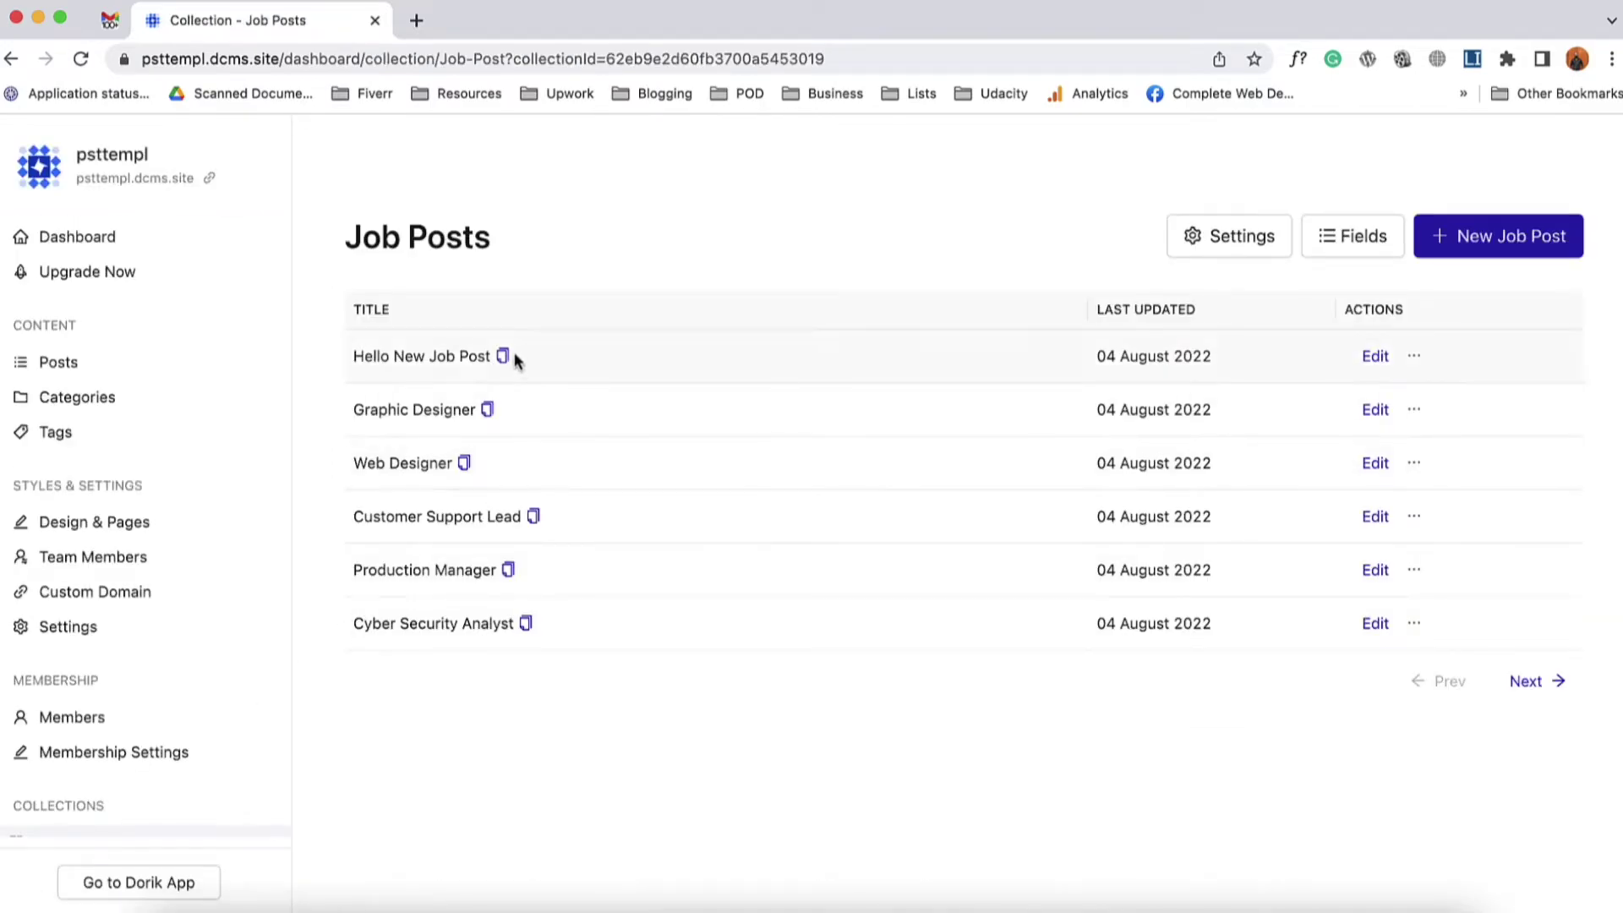
click(488, 409)
click(416, 19)
key(ctrl+v)
key(Return)
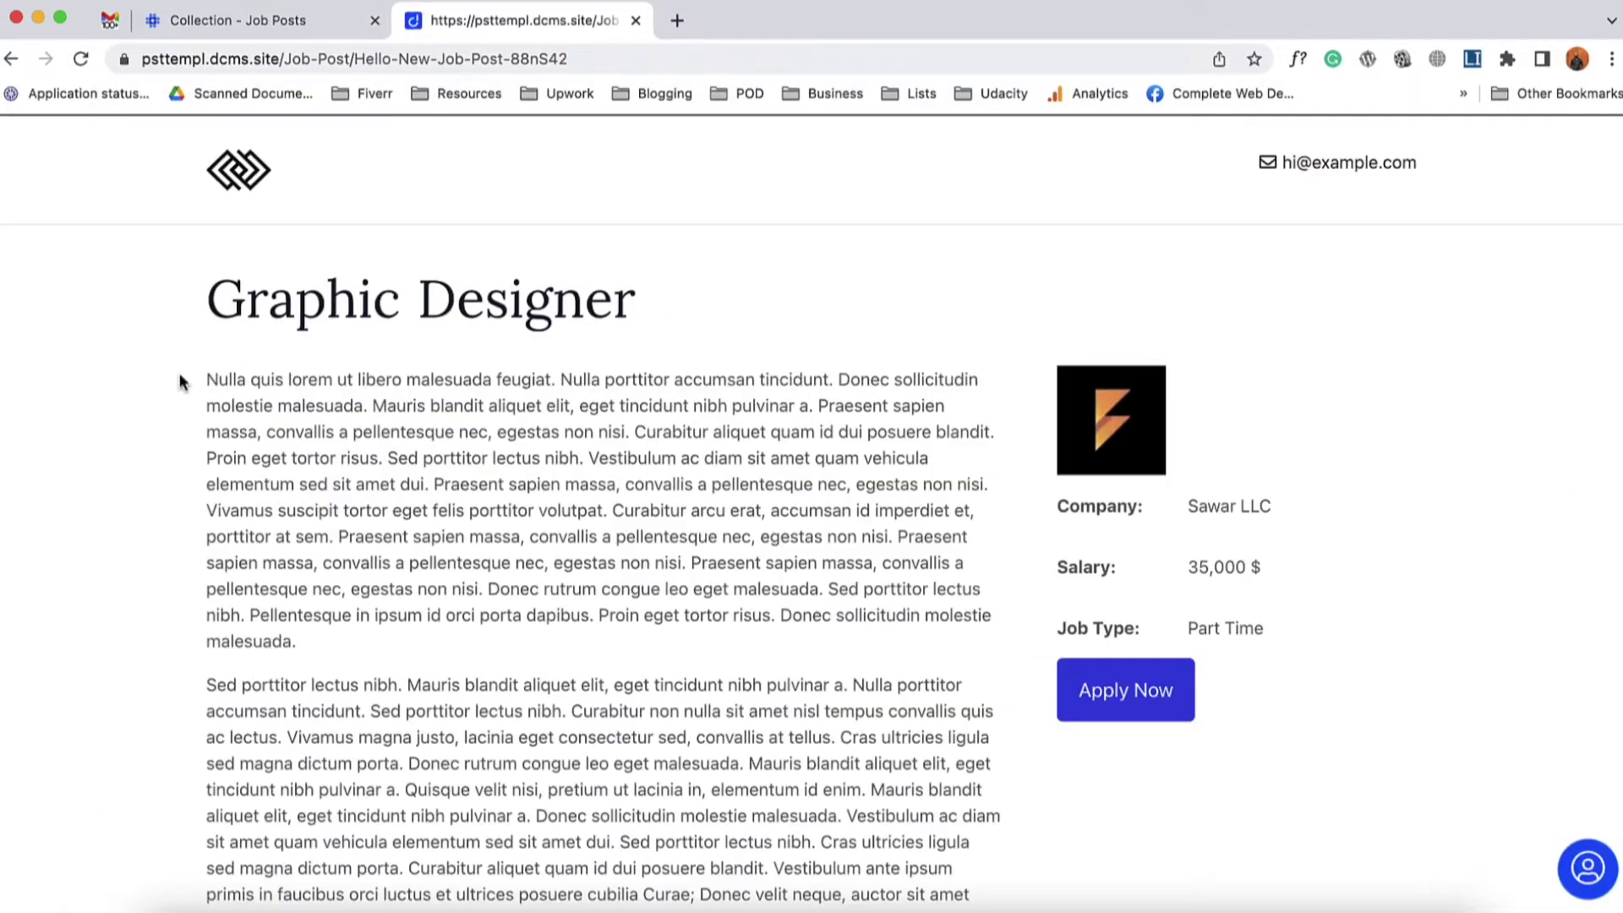
scroll(167, 528, down, 5)
scroll(166, 526, up, 5)
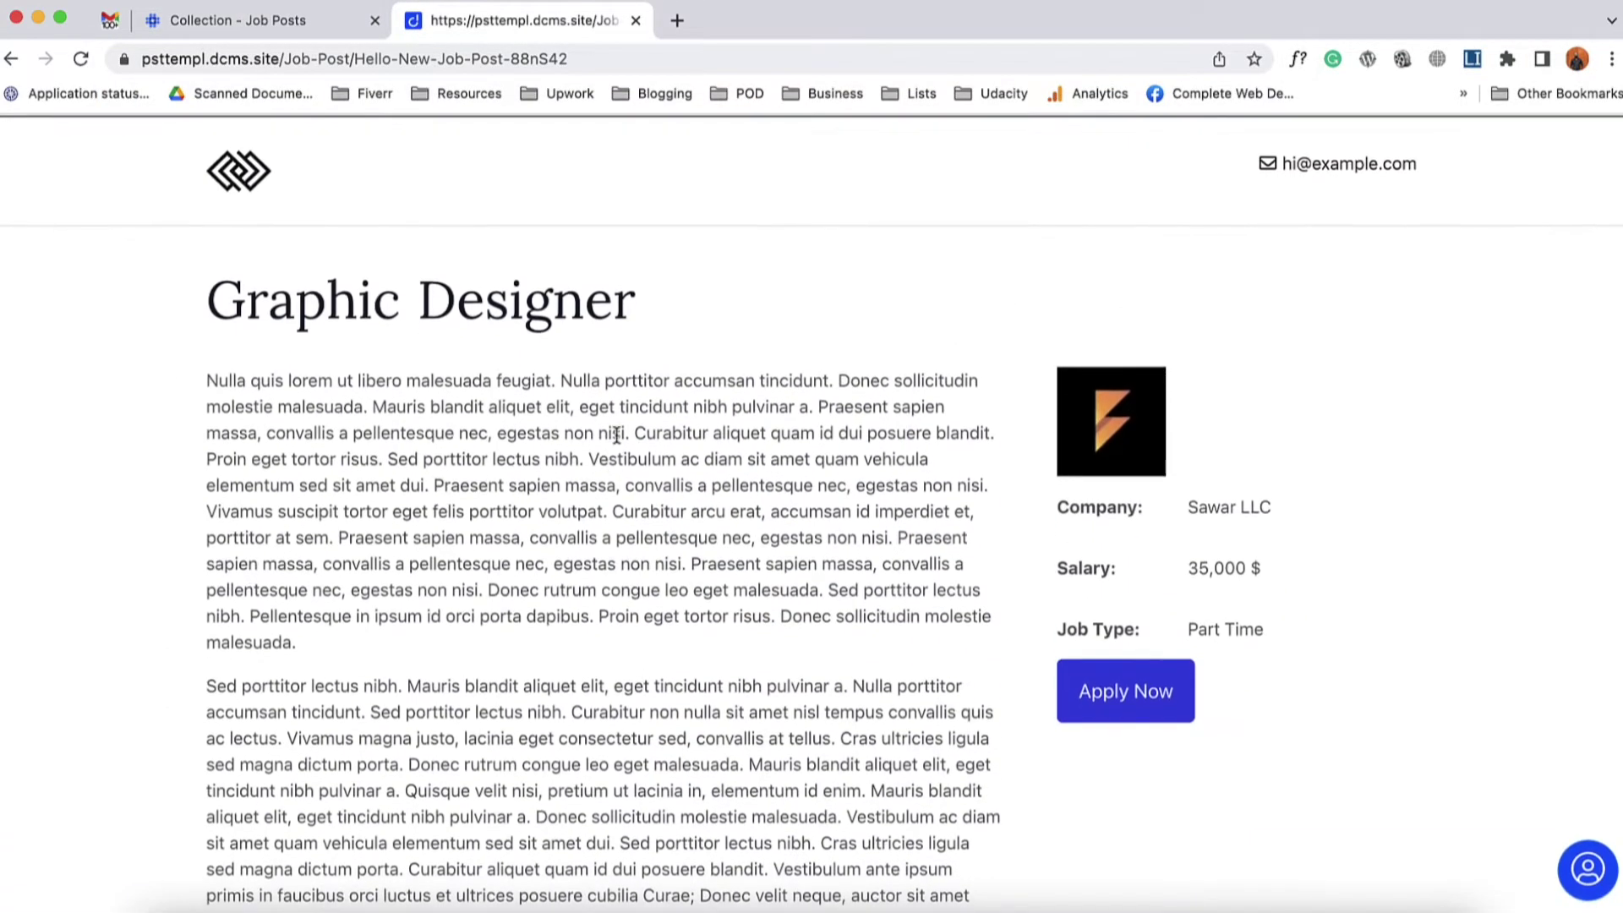
scroll(435, 605, down, 5)
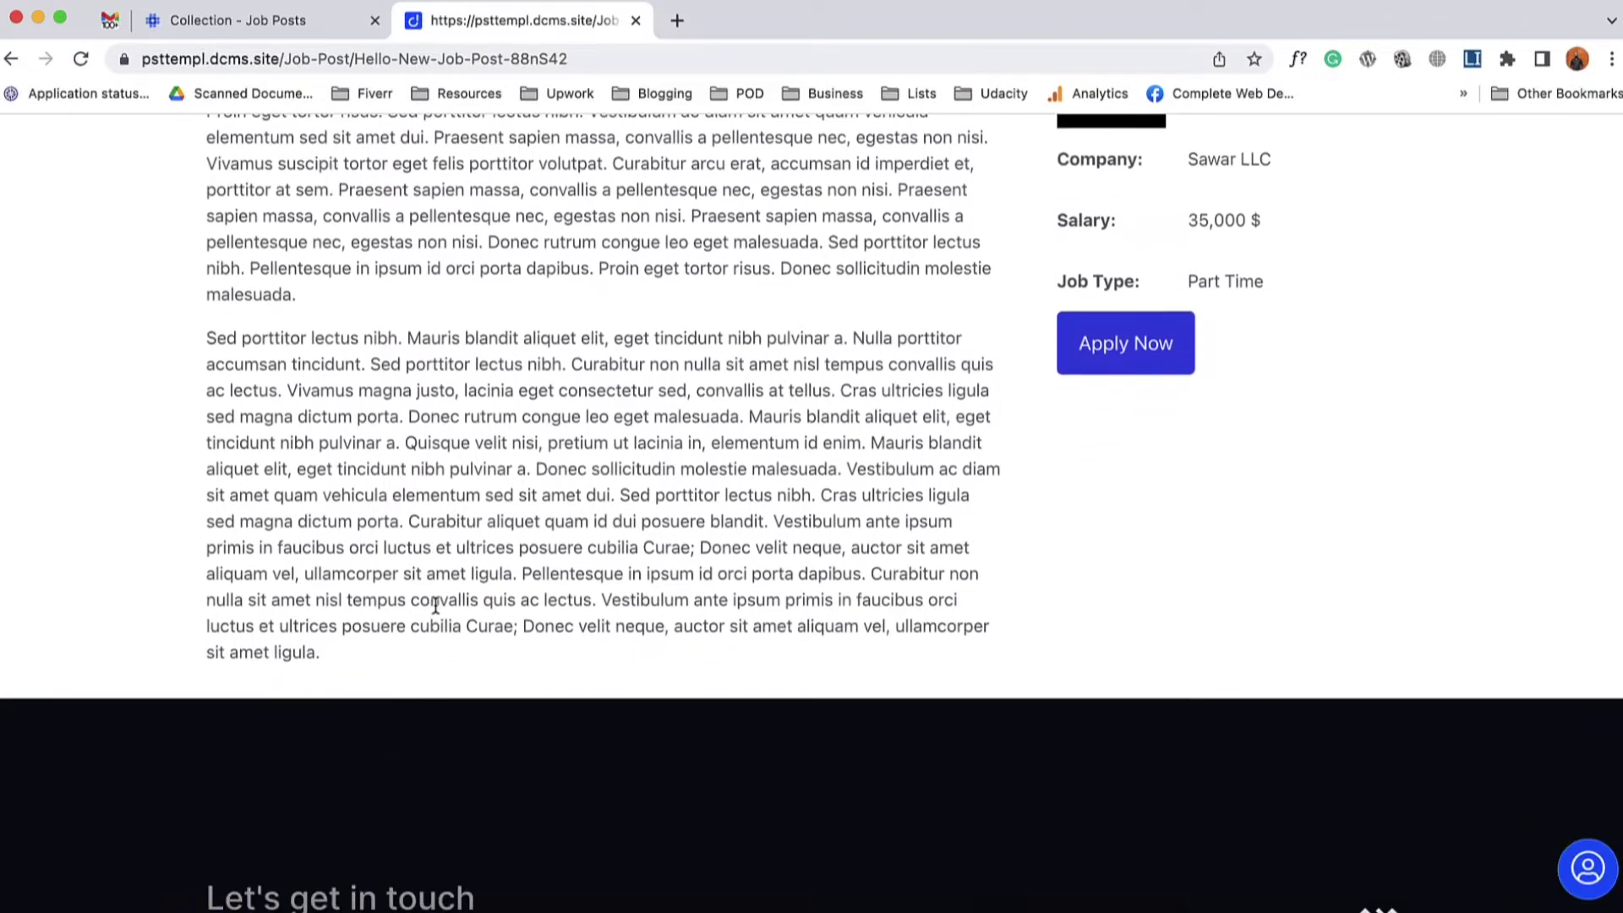
scroll(436, 606, up, 5)
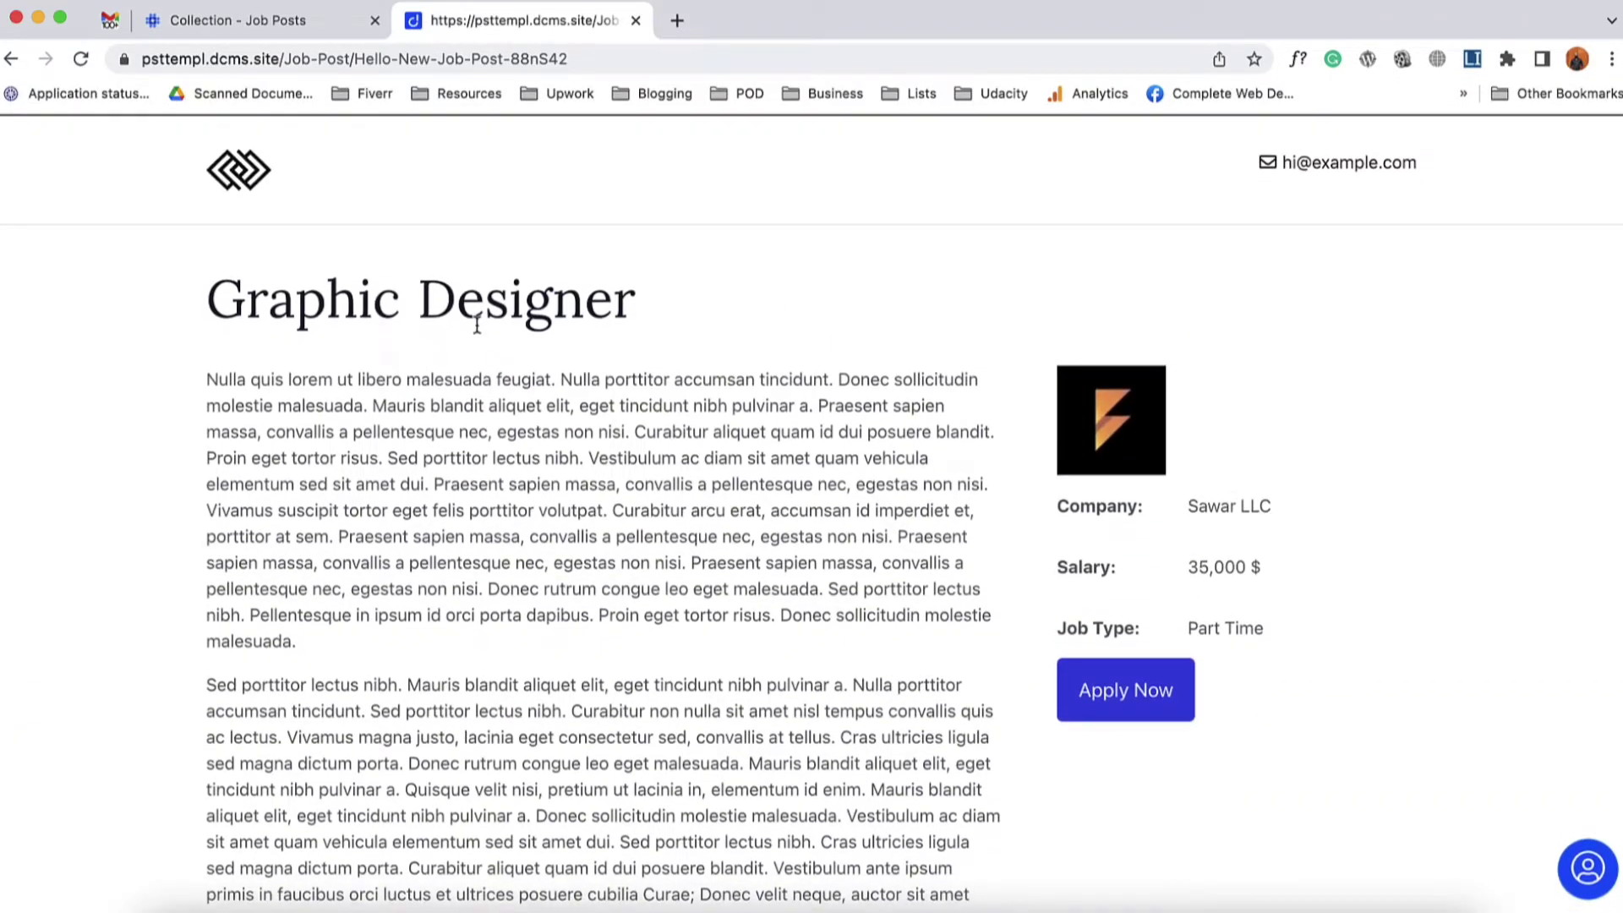
click(636, 19)
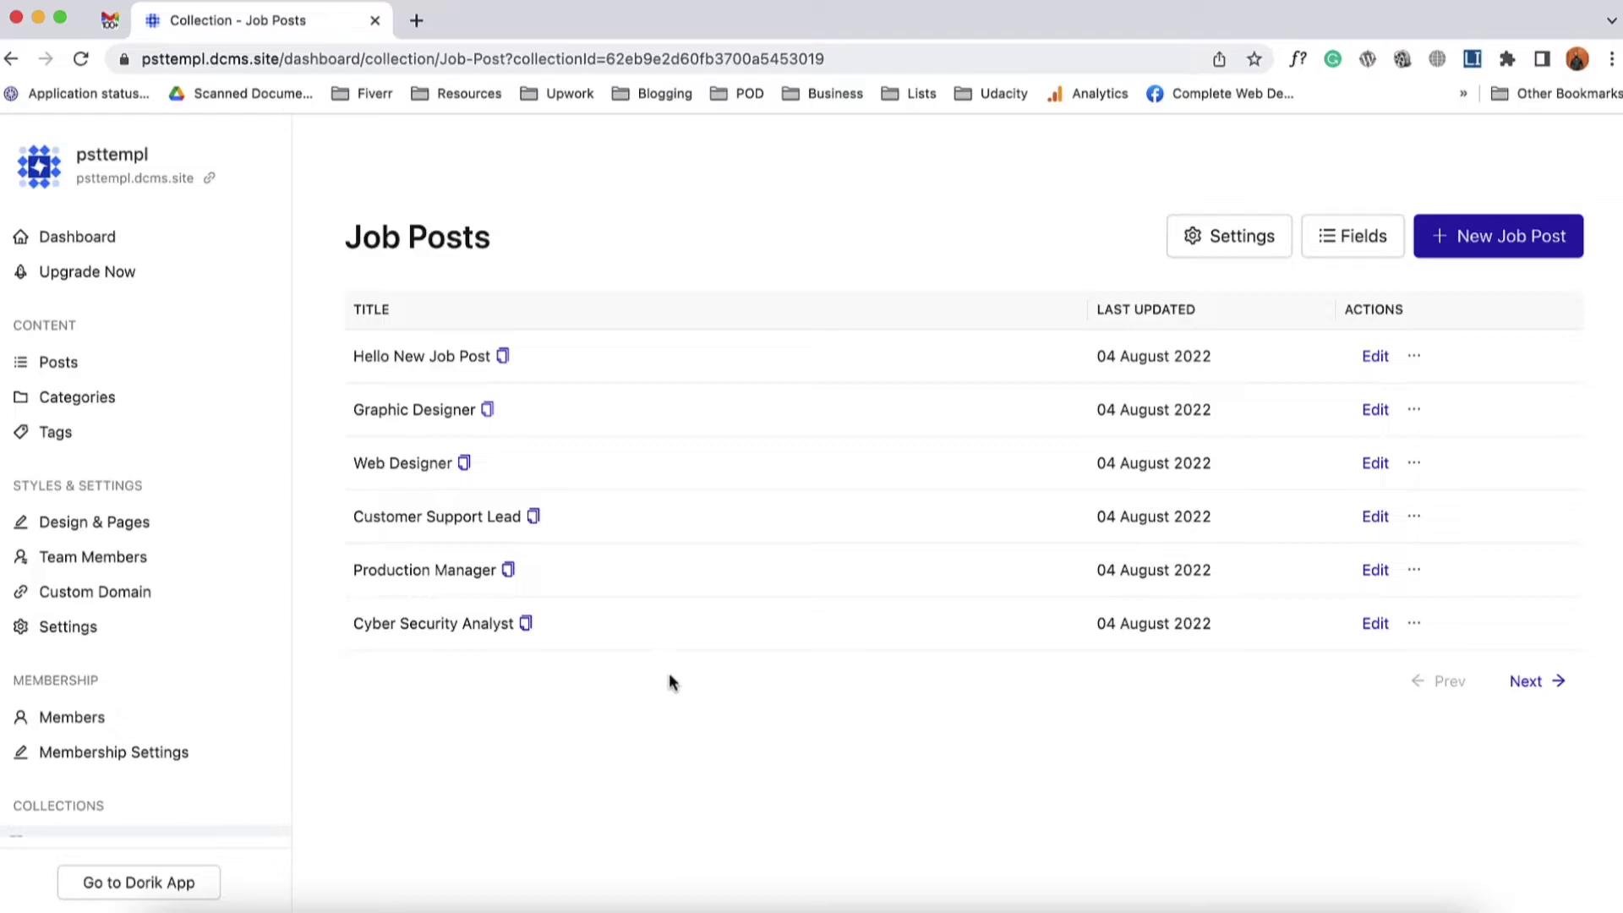
- Open the site's Homepage in the page builder to find the hero section
click(121, 523)
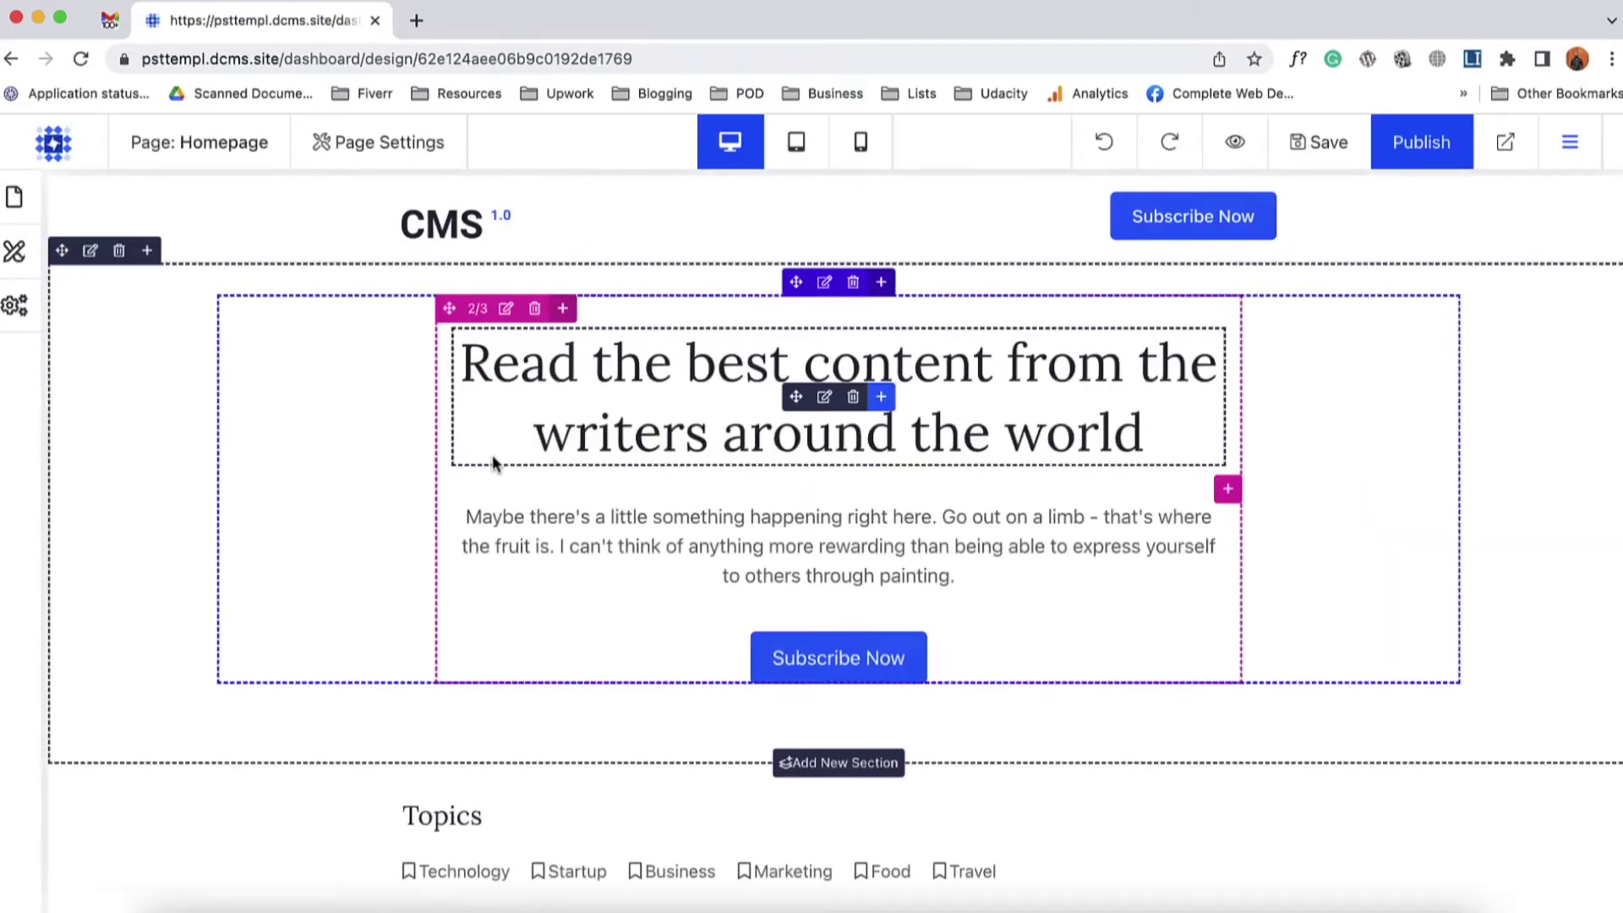
scroll(333, 622, down, 3)
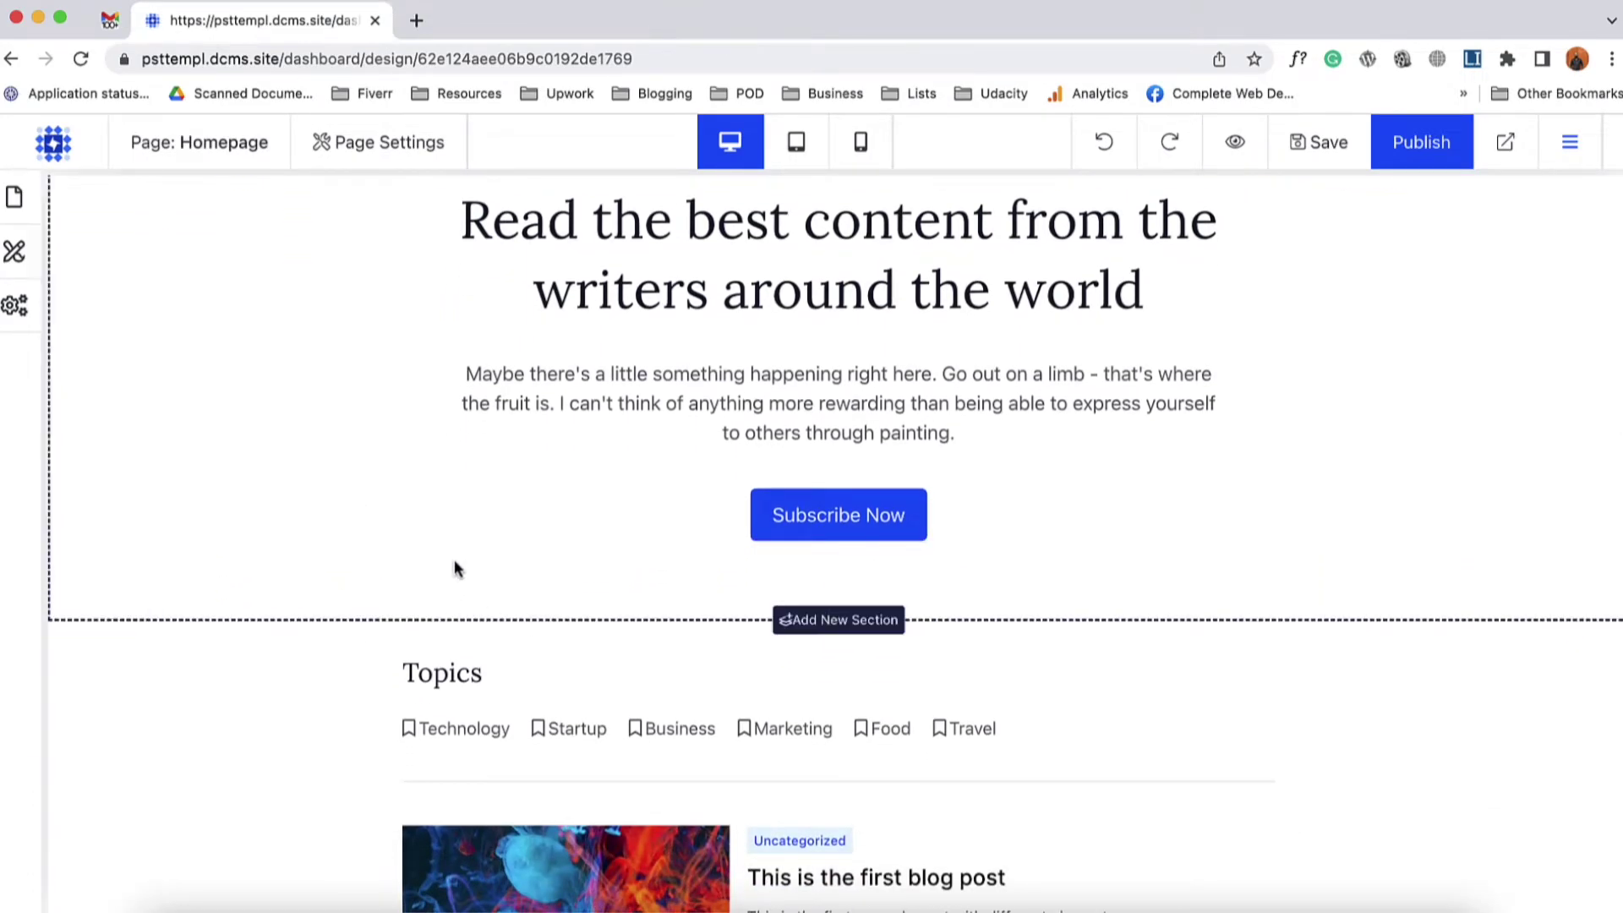
scroll(461, 559, up, 1)
scroll(702, 592, up, 1)
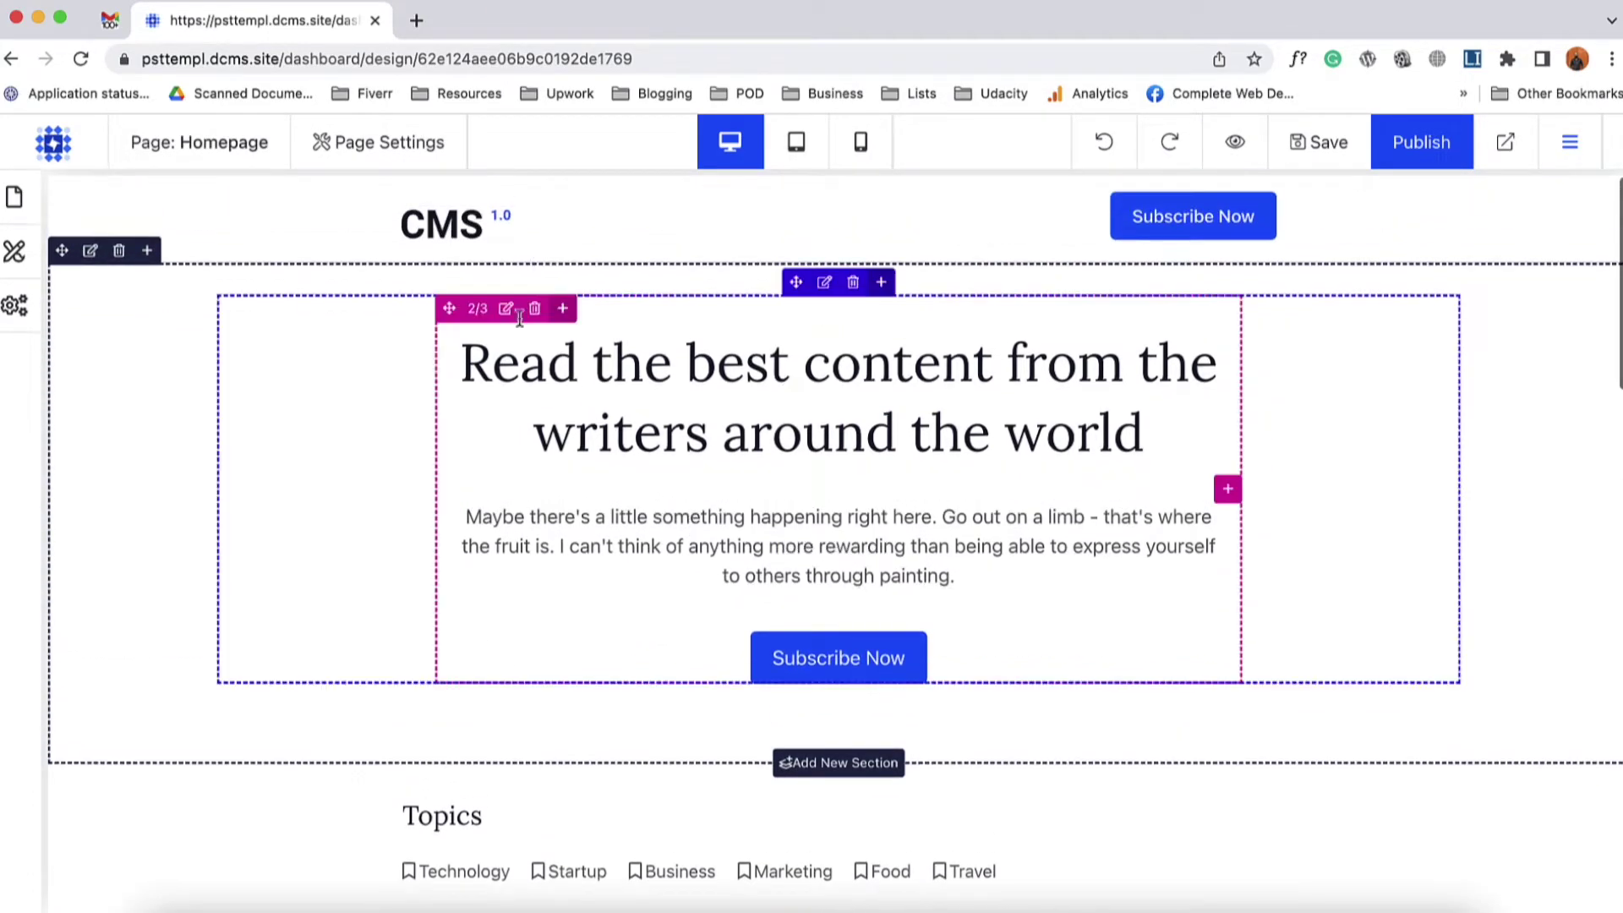
scroll(609, 685, down, 1)
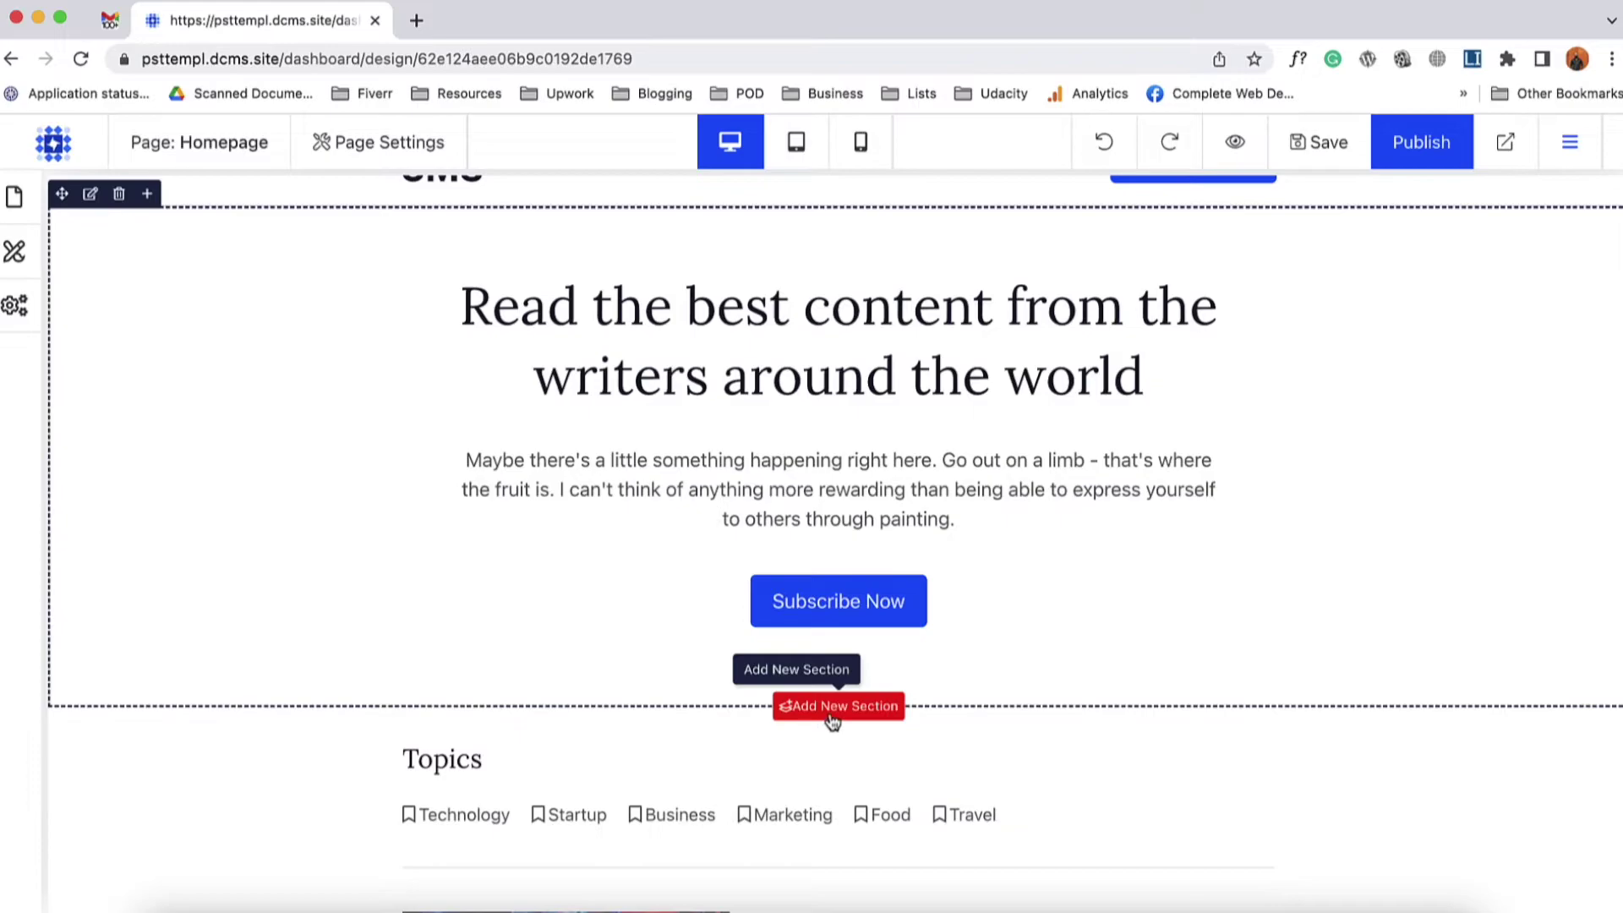
- Insert a single-column CMS Row with Column section from Custom Section below the hero
click(833, 710)
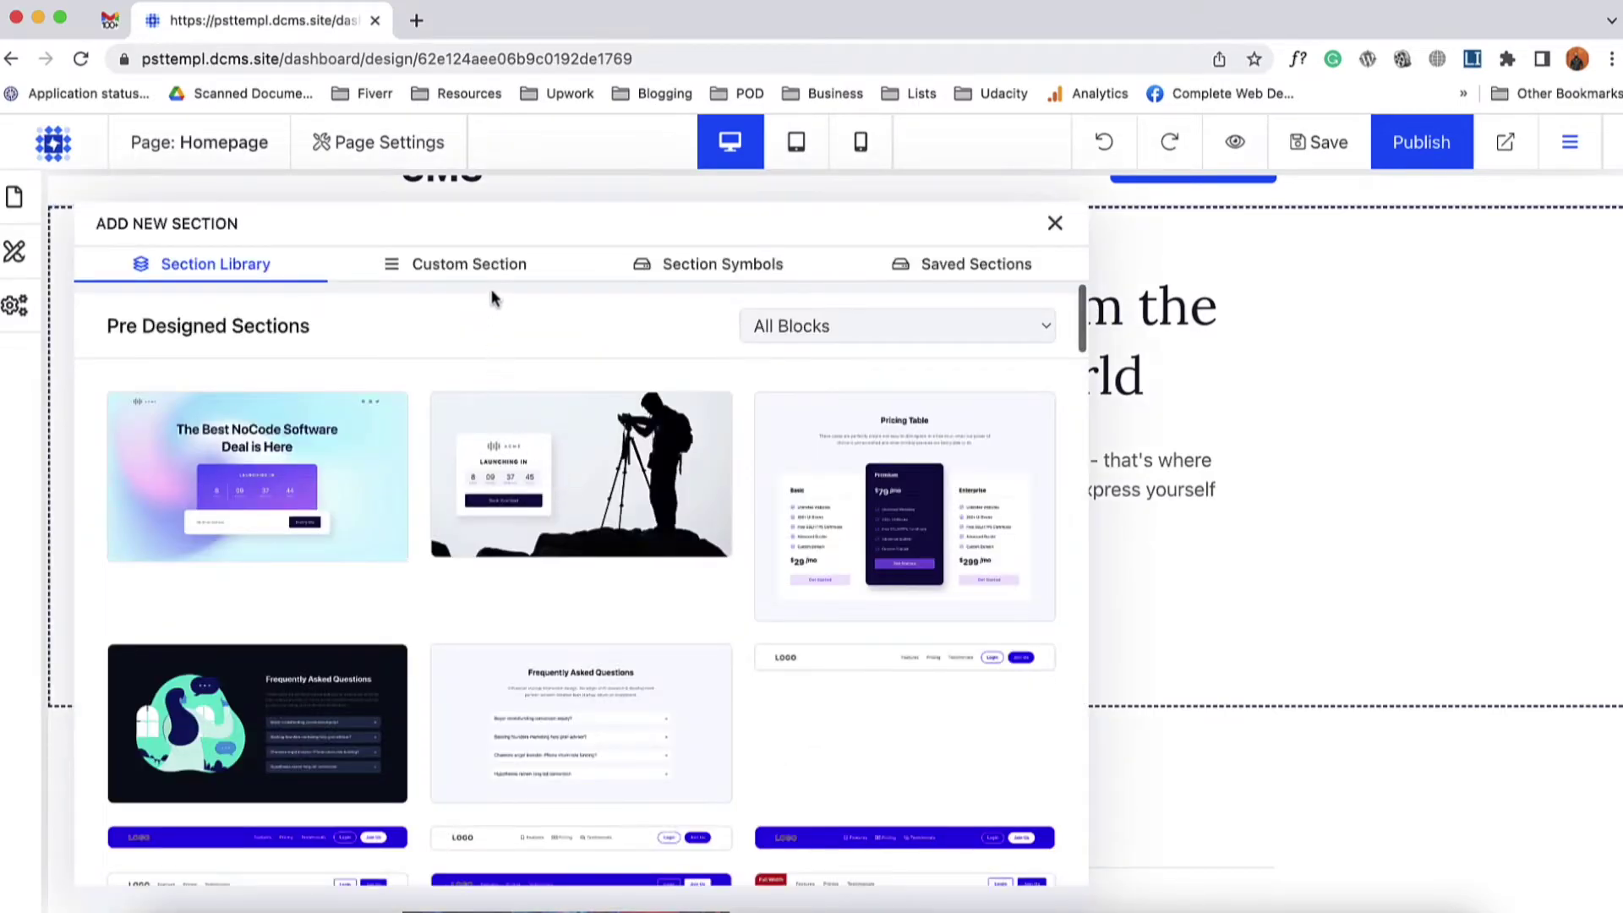
click(493, 281)
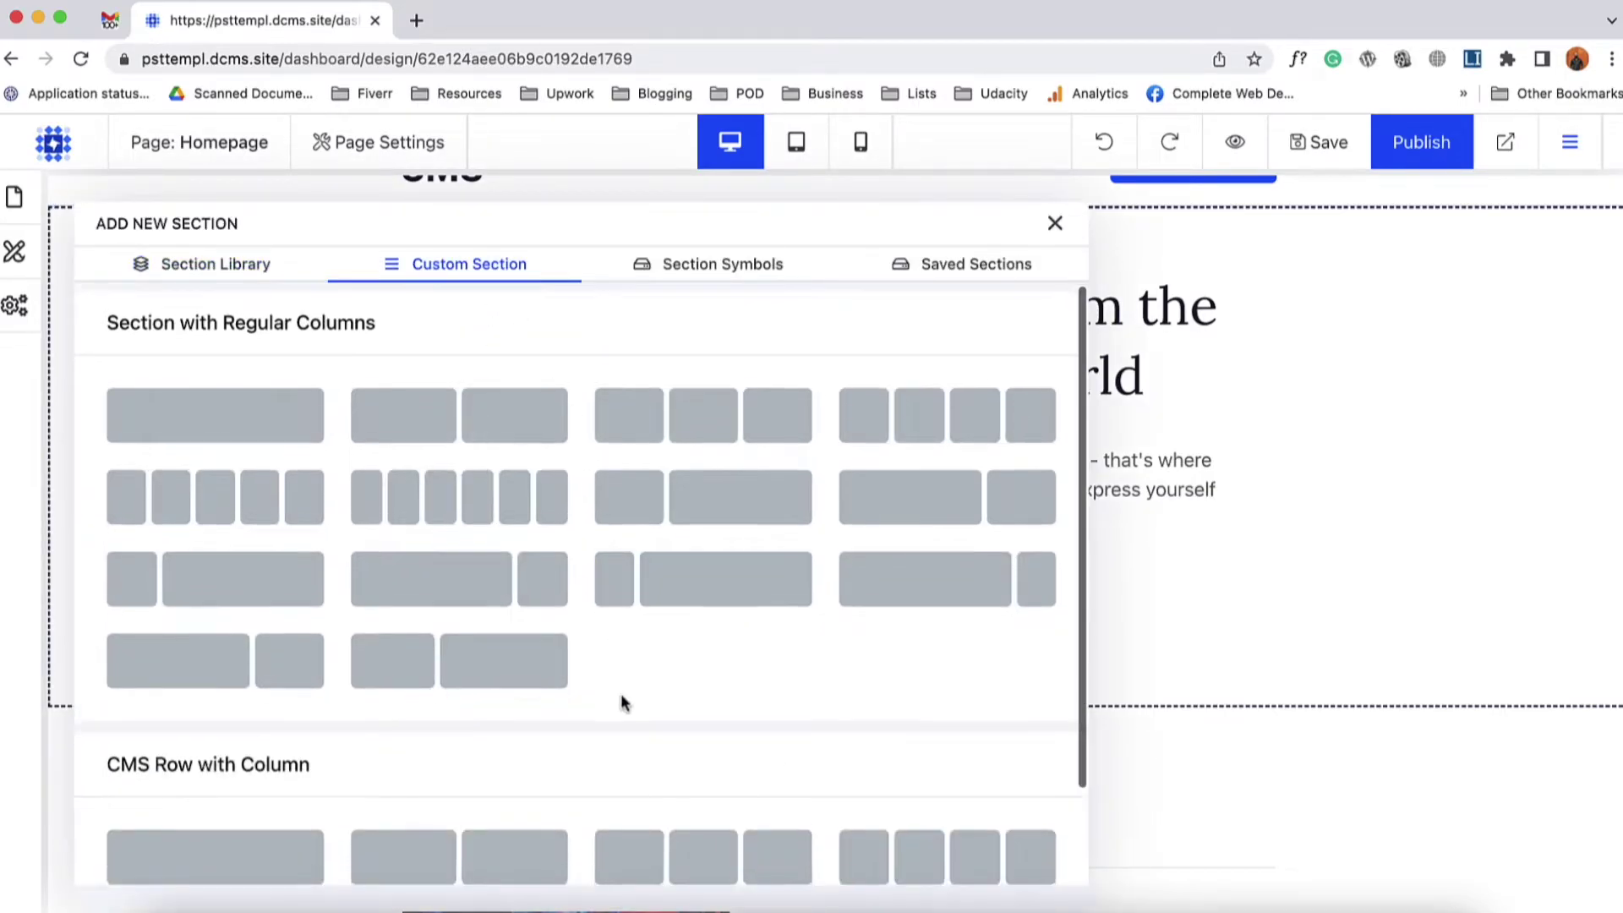
scroll(621, 698, down, 2)
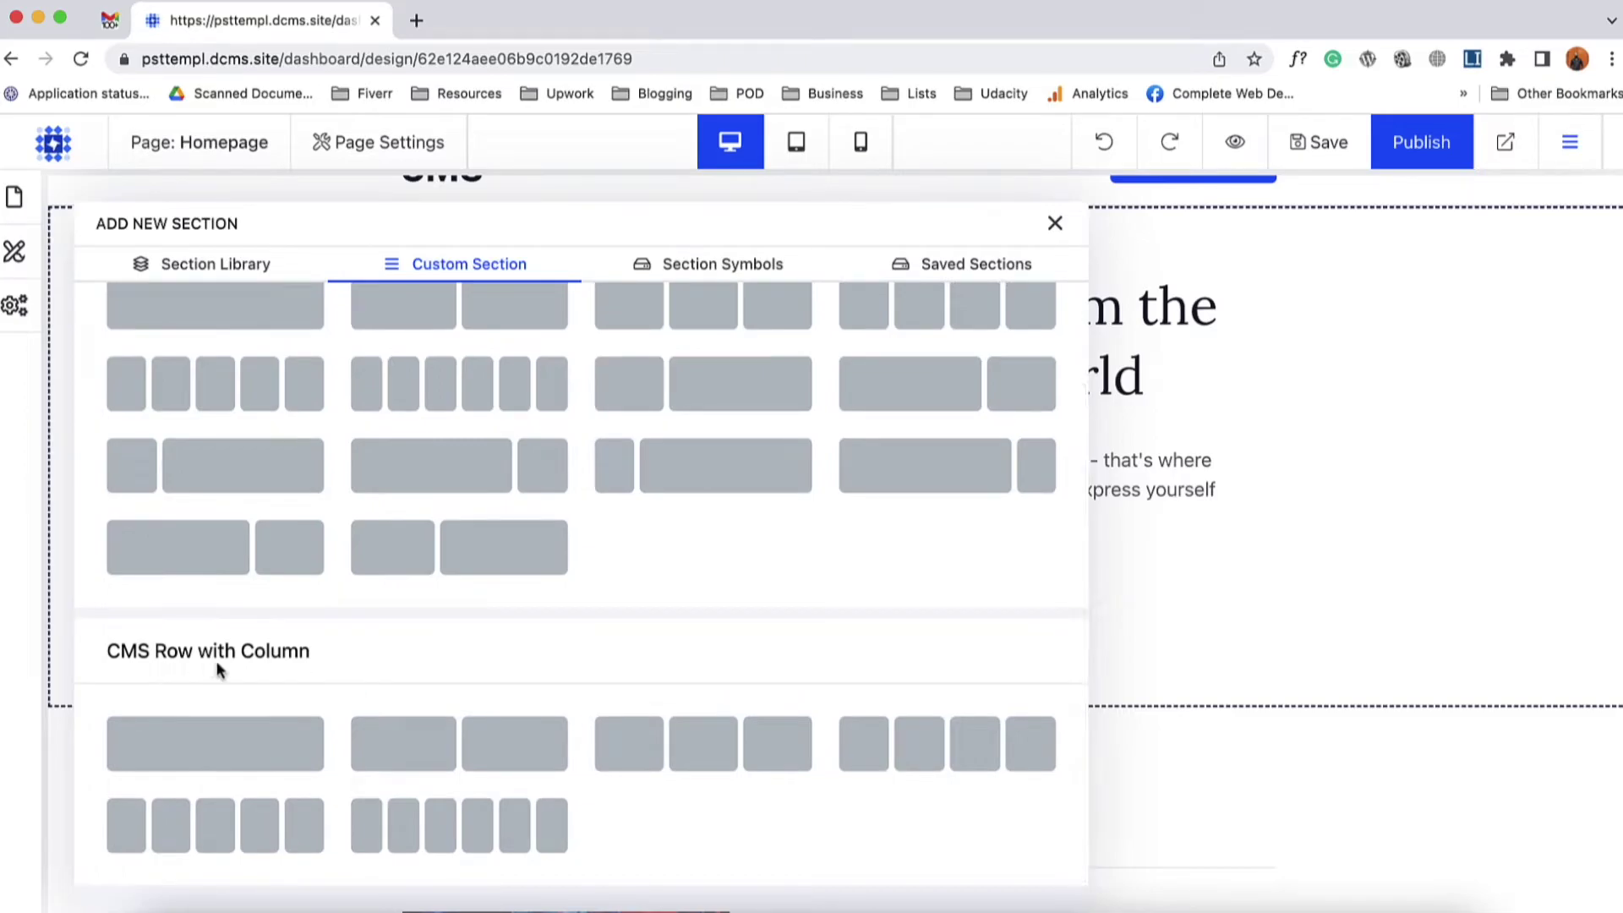
click(220, 747)
scroll(838, 719, down, 3)
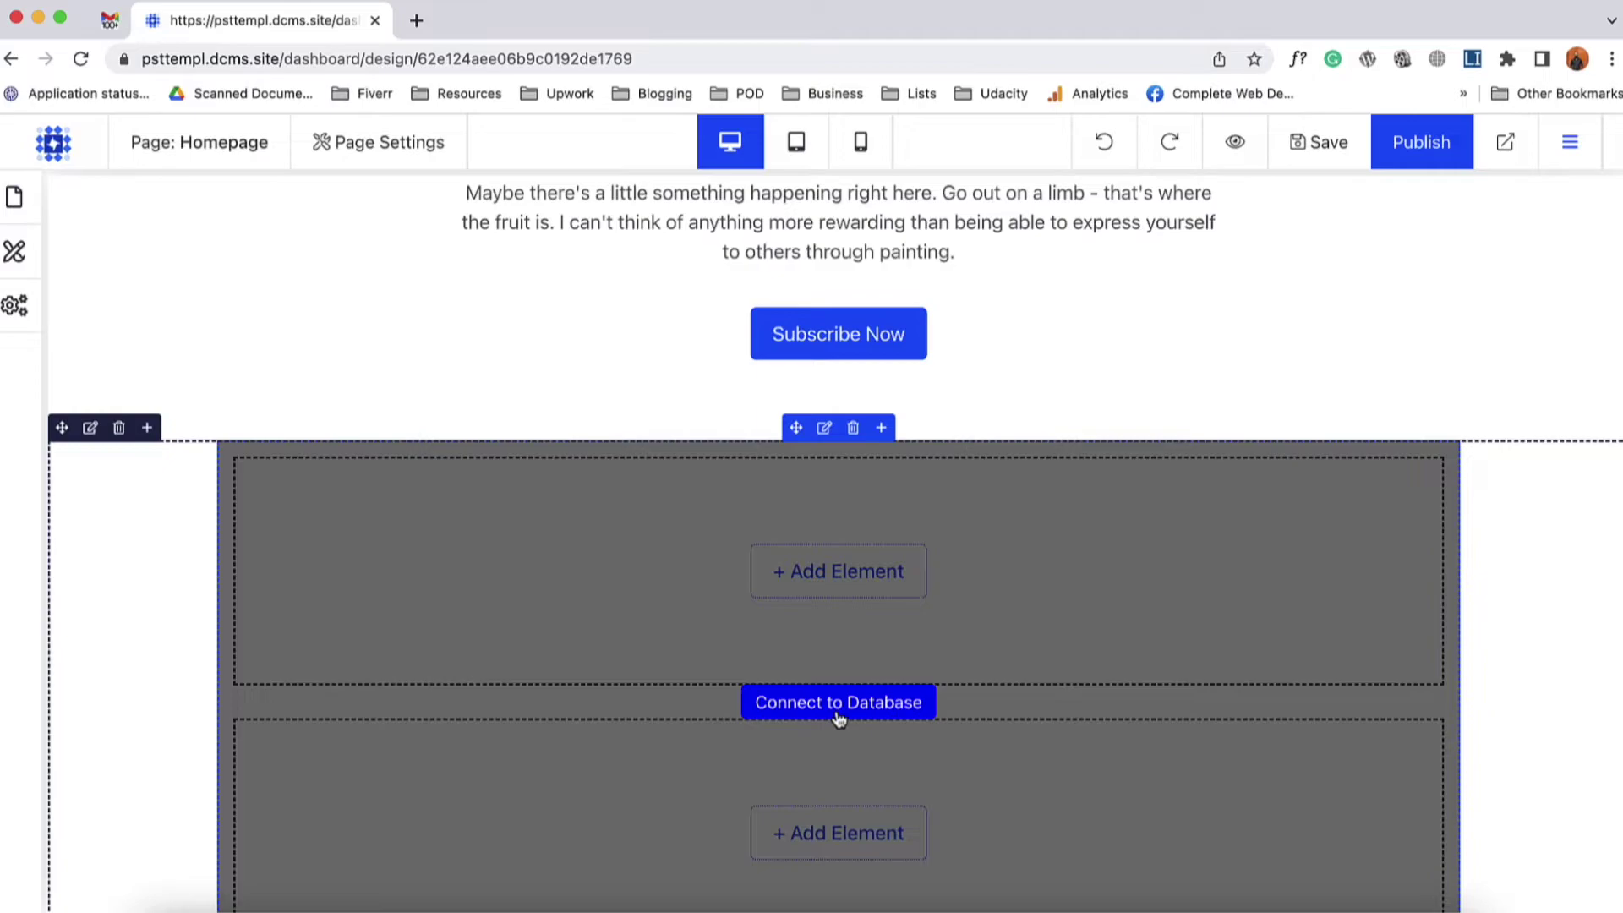
- Bind the new CMS row to the Job Posts custom collection via Connect to Database
click(838, 710)
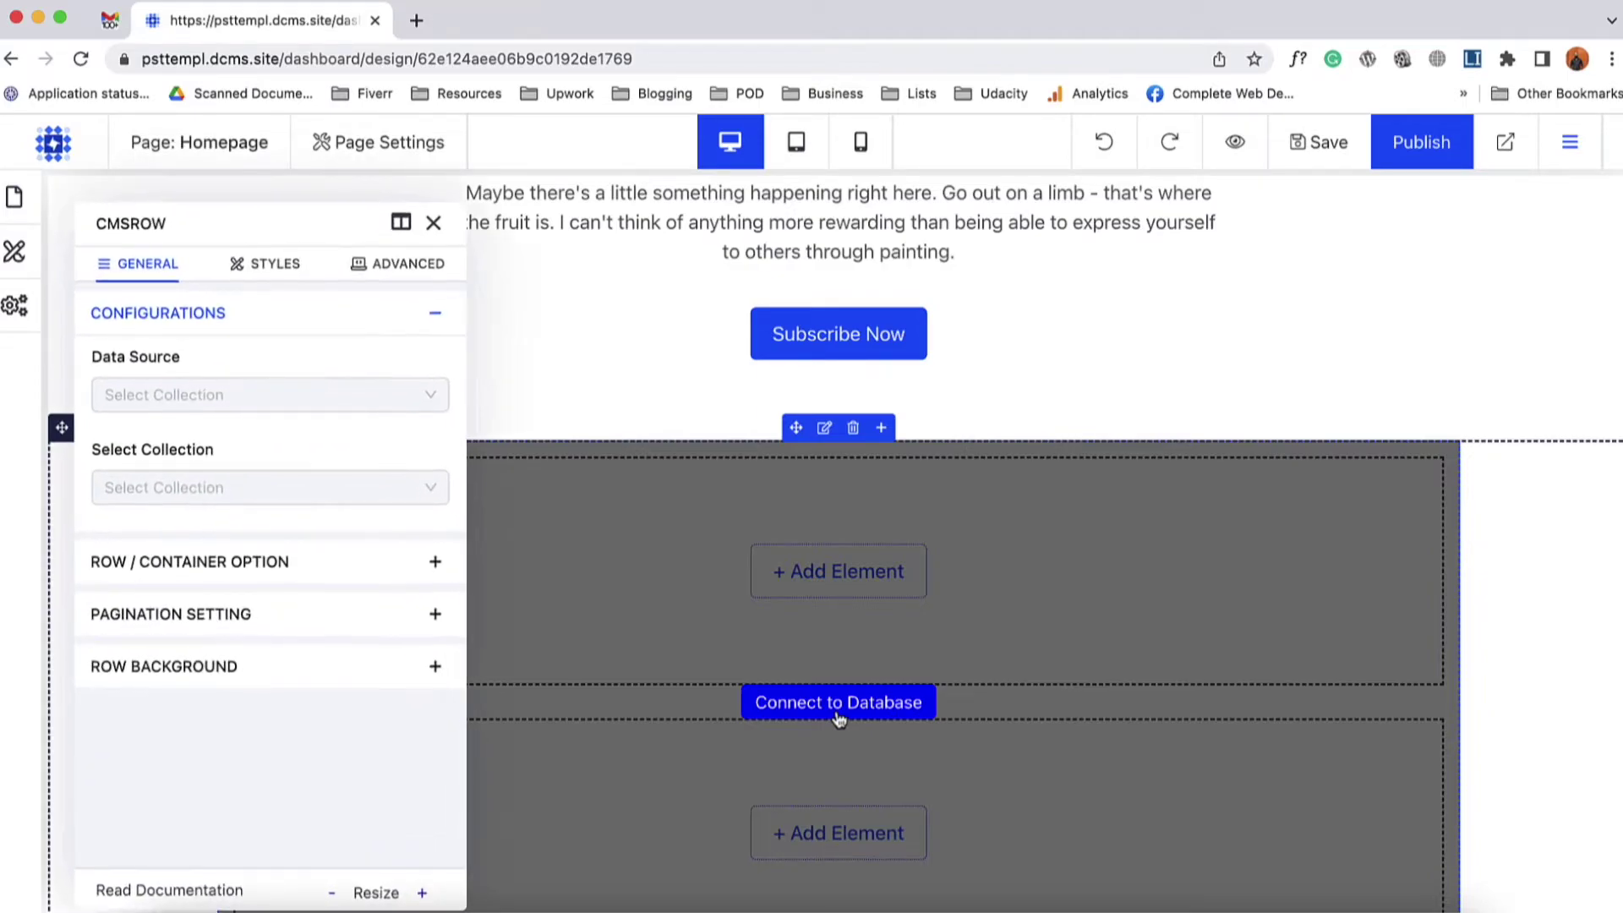
click(264, 408)
click(197, 471)
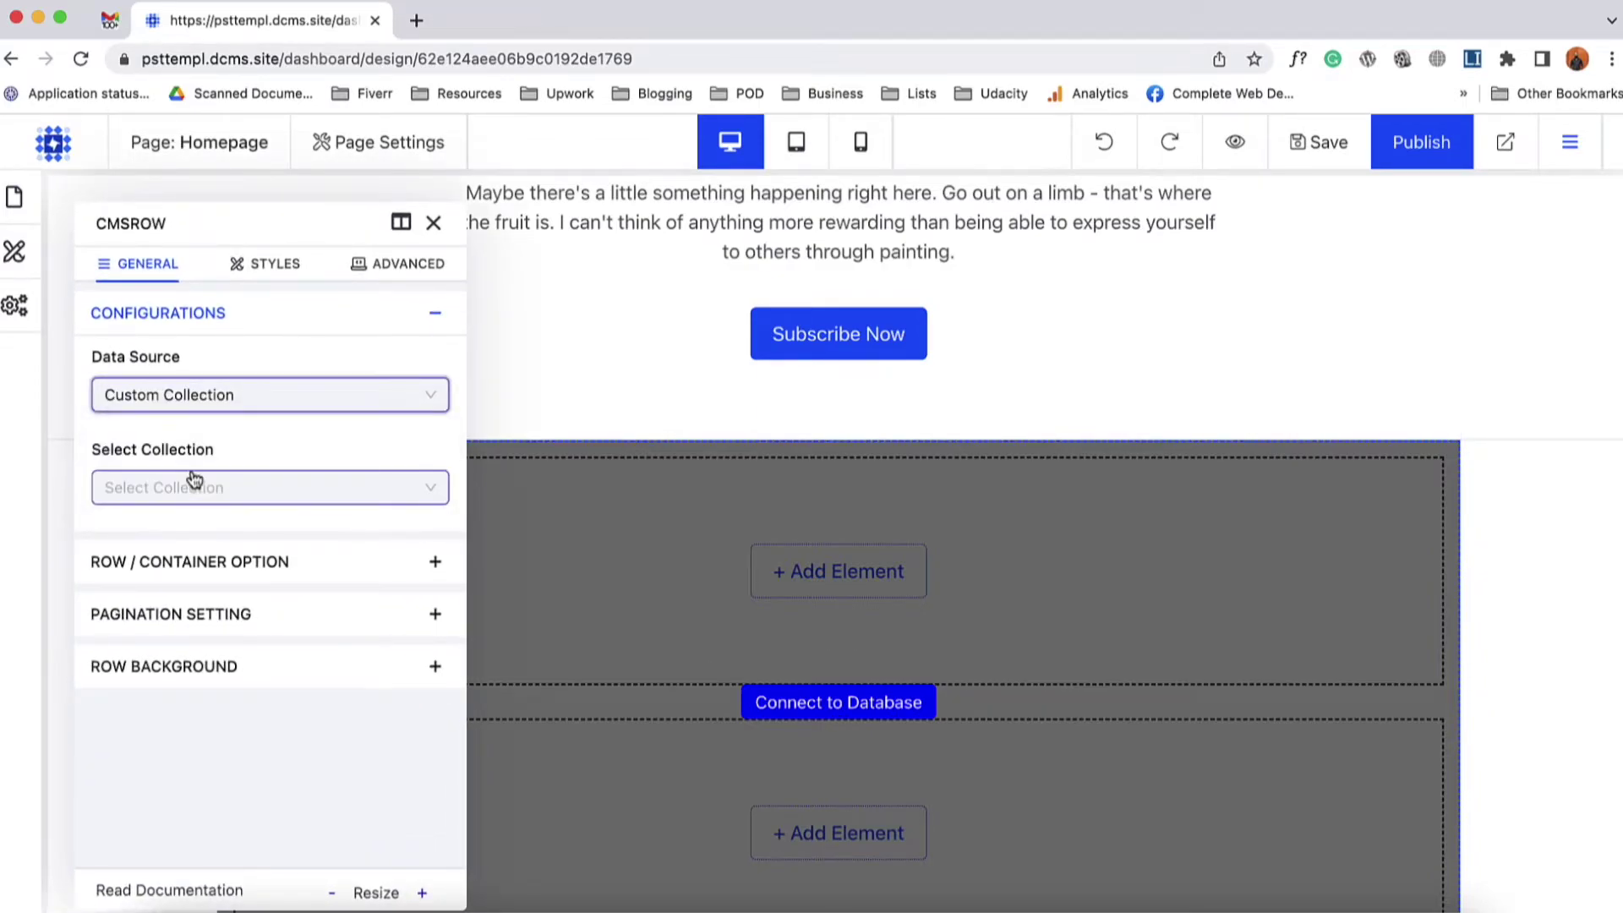
click(297, 500)
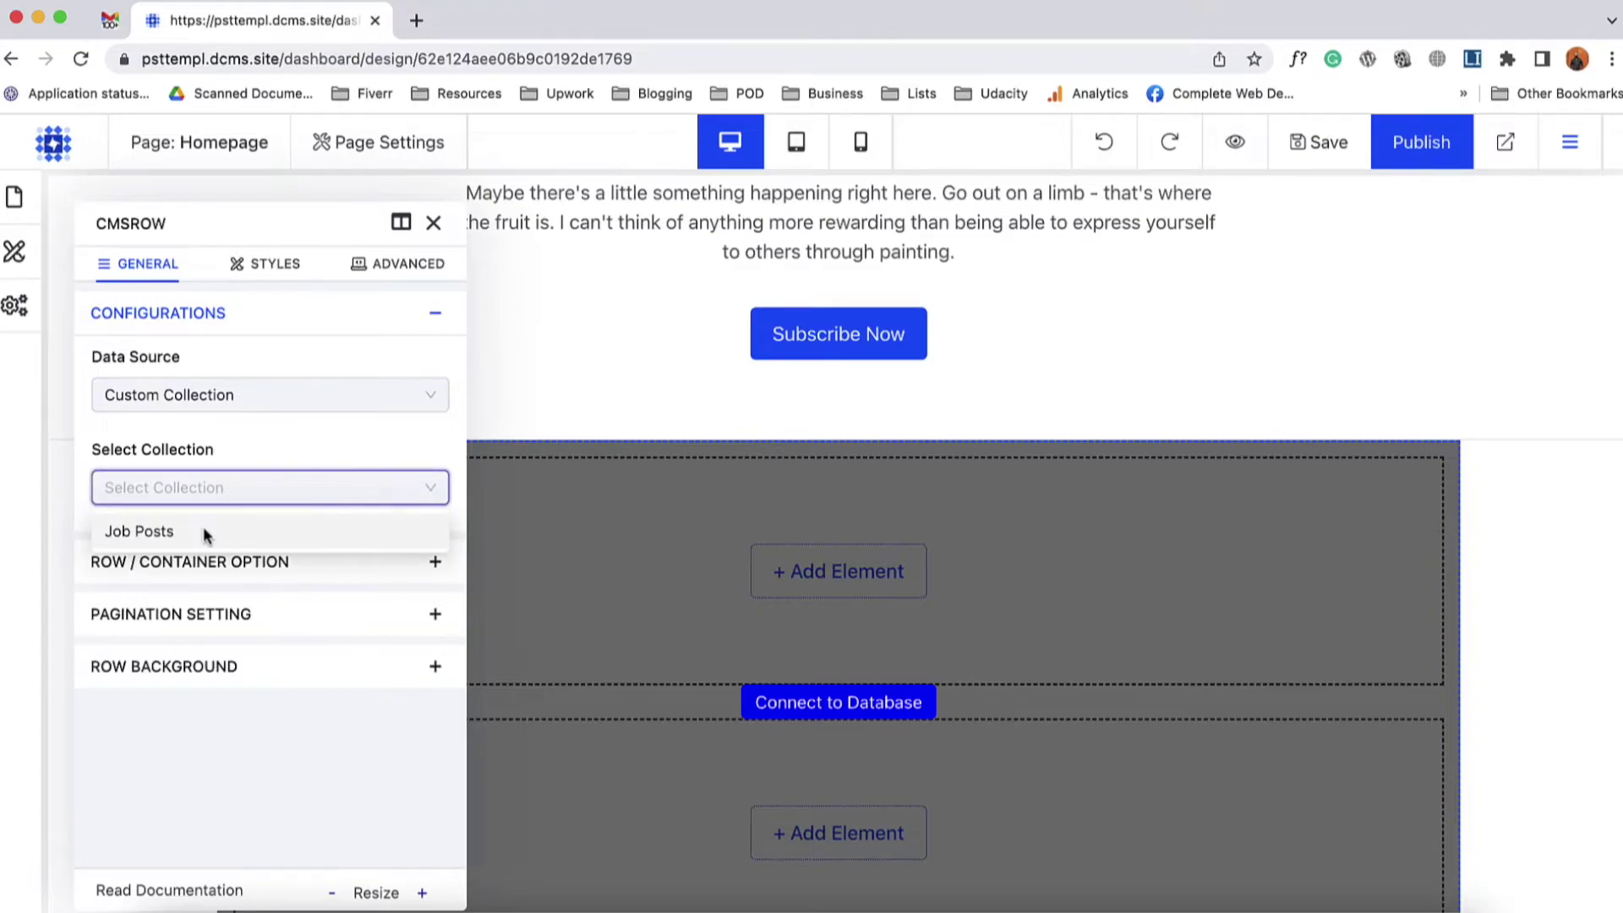
click(205, 533)
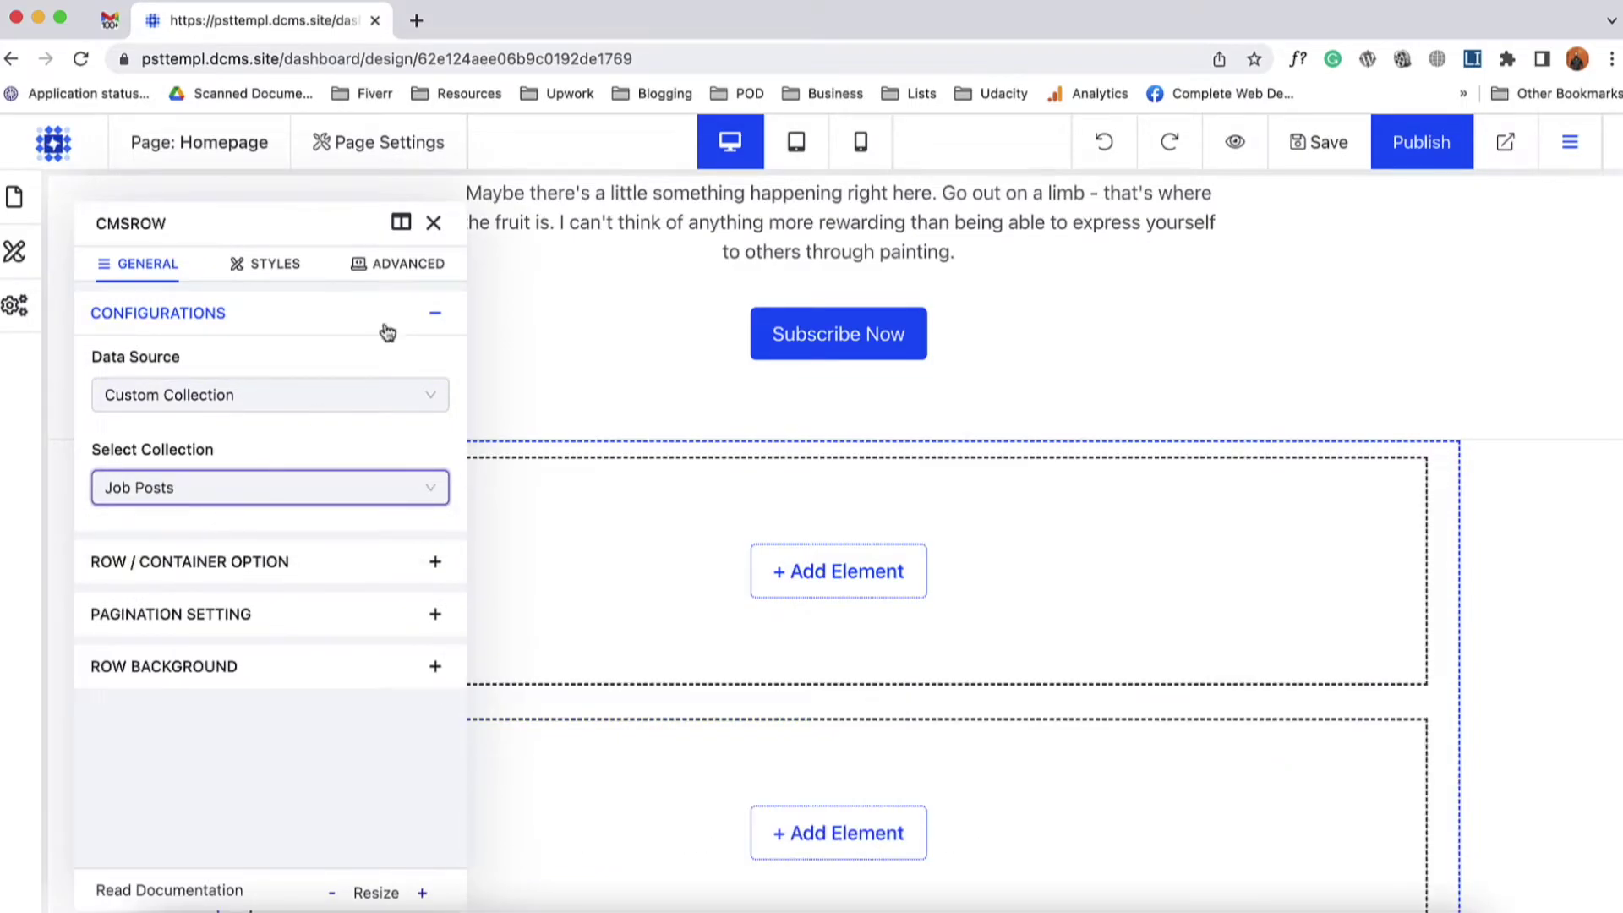
click(432, 228)
scroll(478, 596, down, 1)
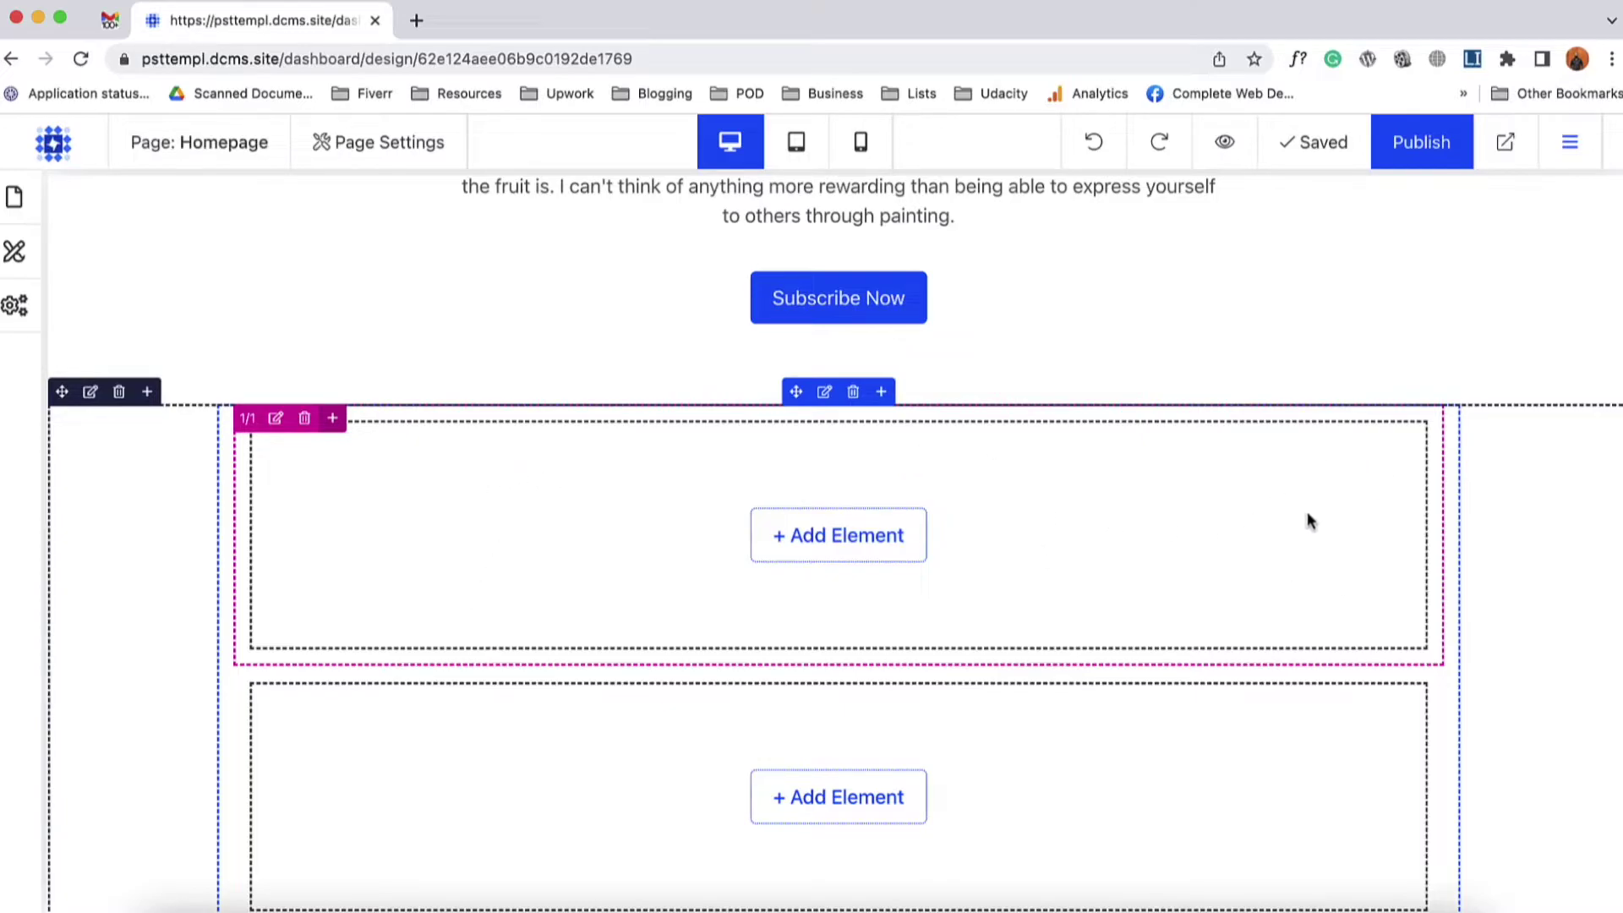
click(854, 553)
- Add a four-column nested row with an image bound to the Company Logo field in column one
scroll(805, 616, down, 10)
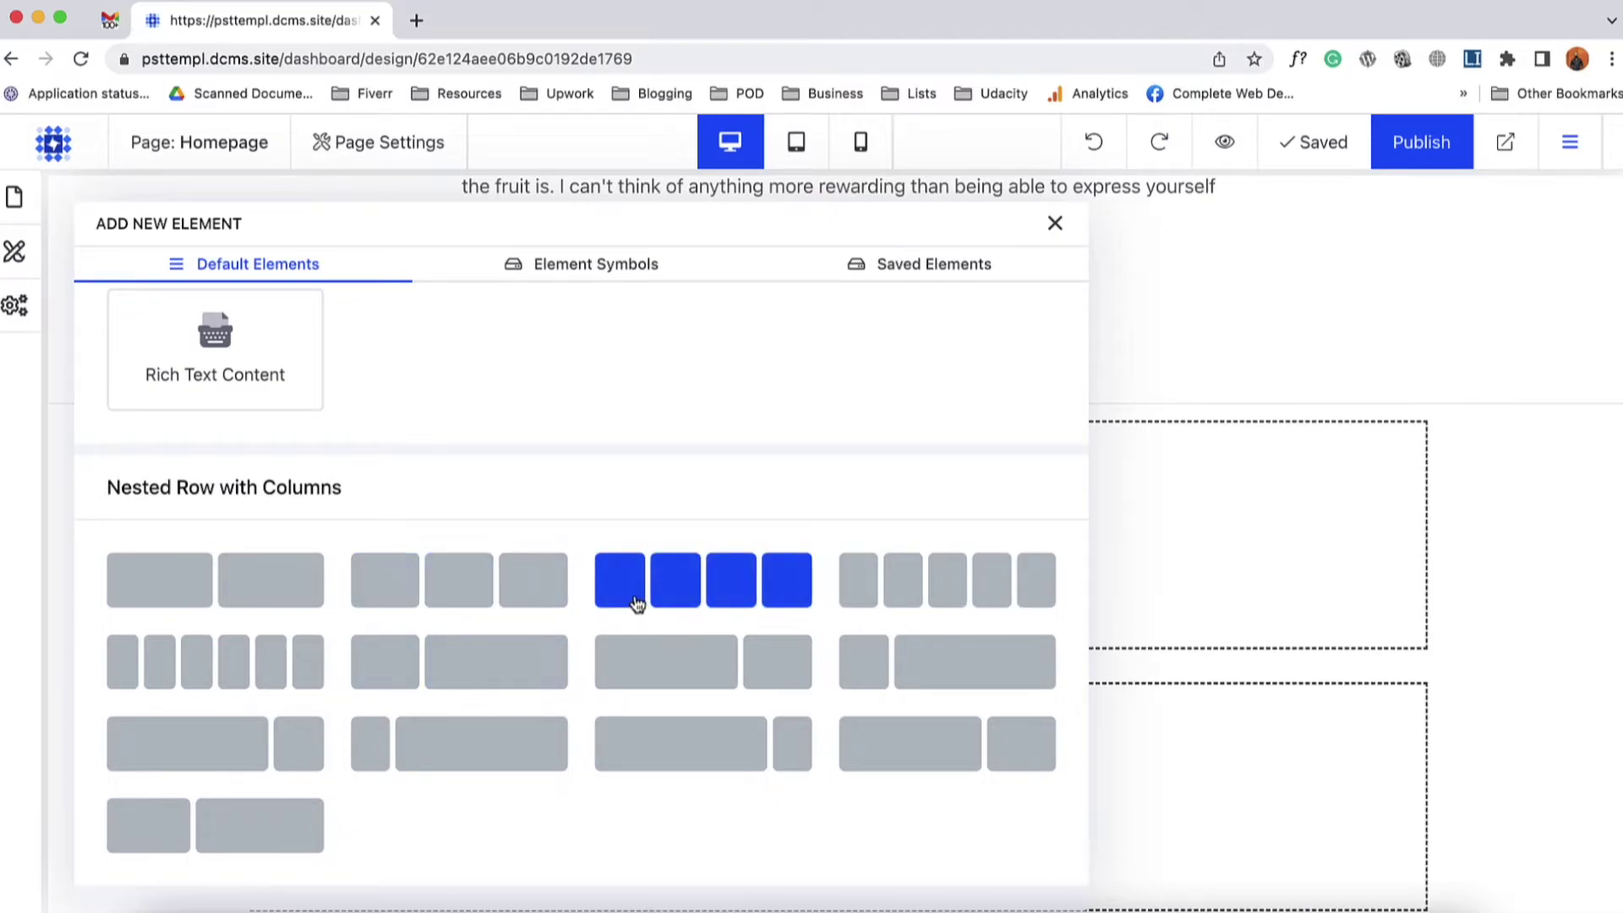
click(637, 599)
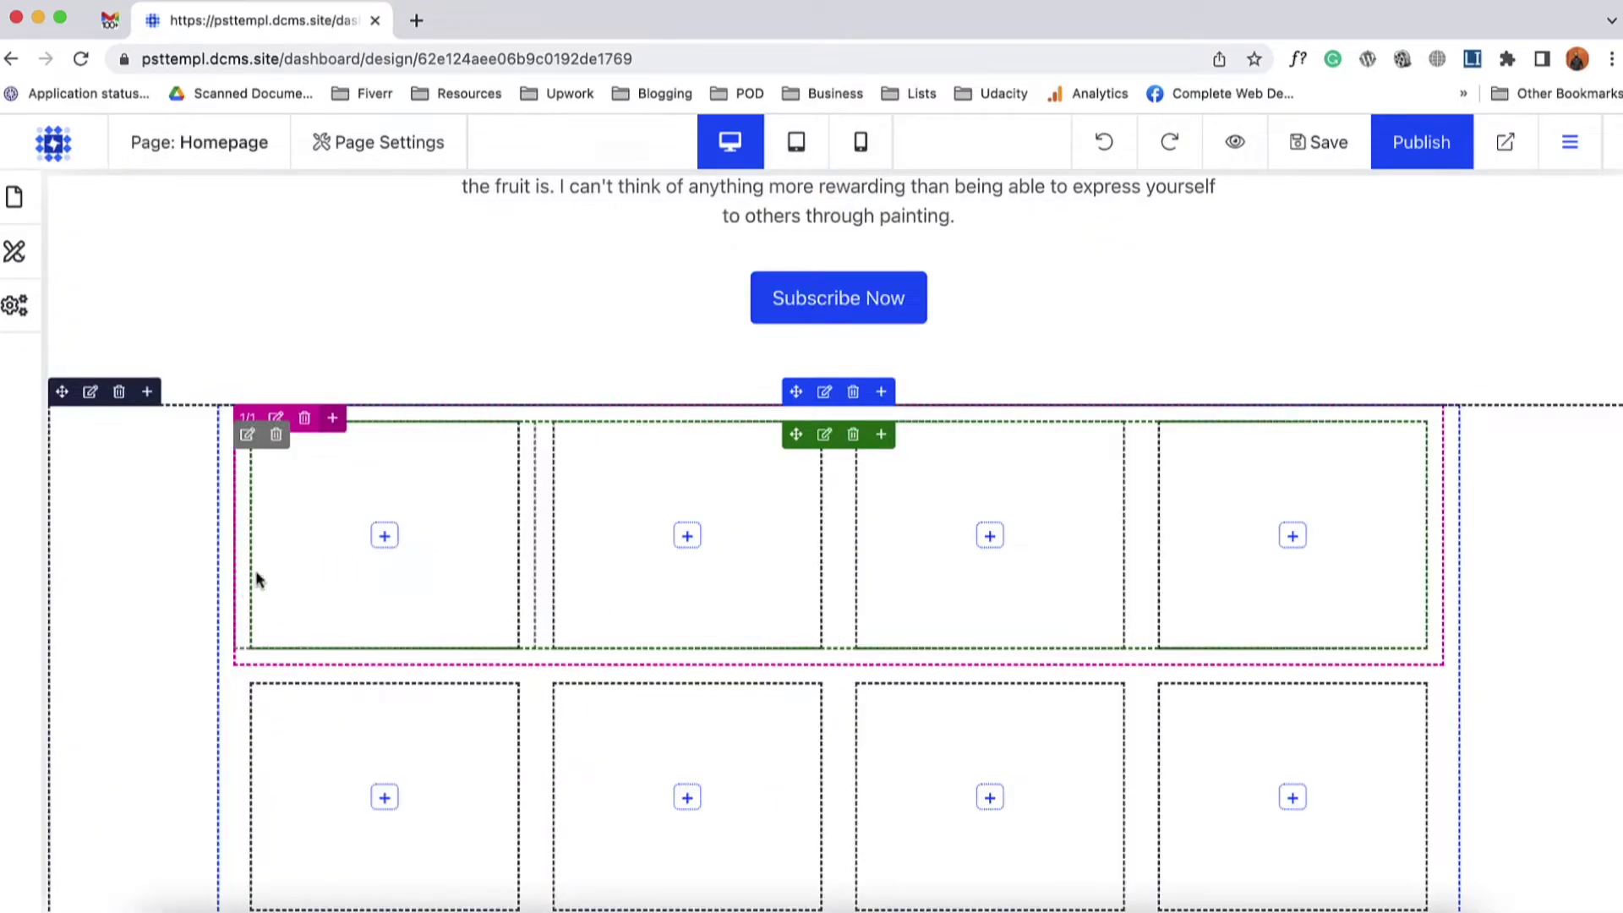
click(385, 536)
click(447, 607)
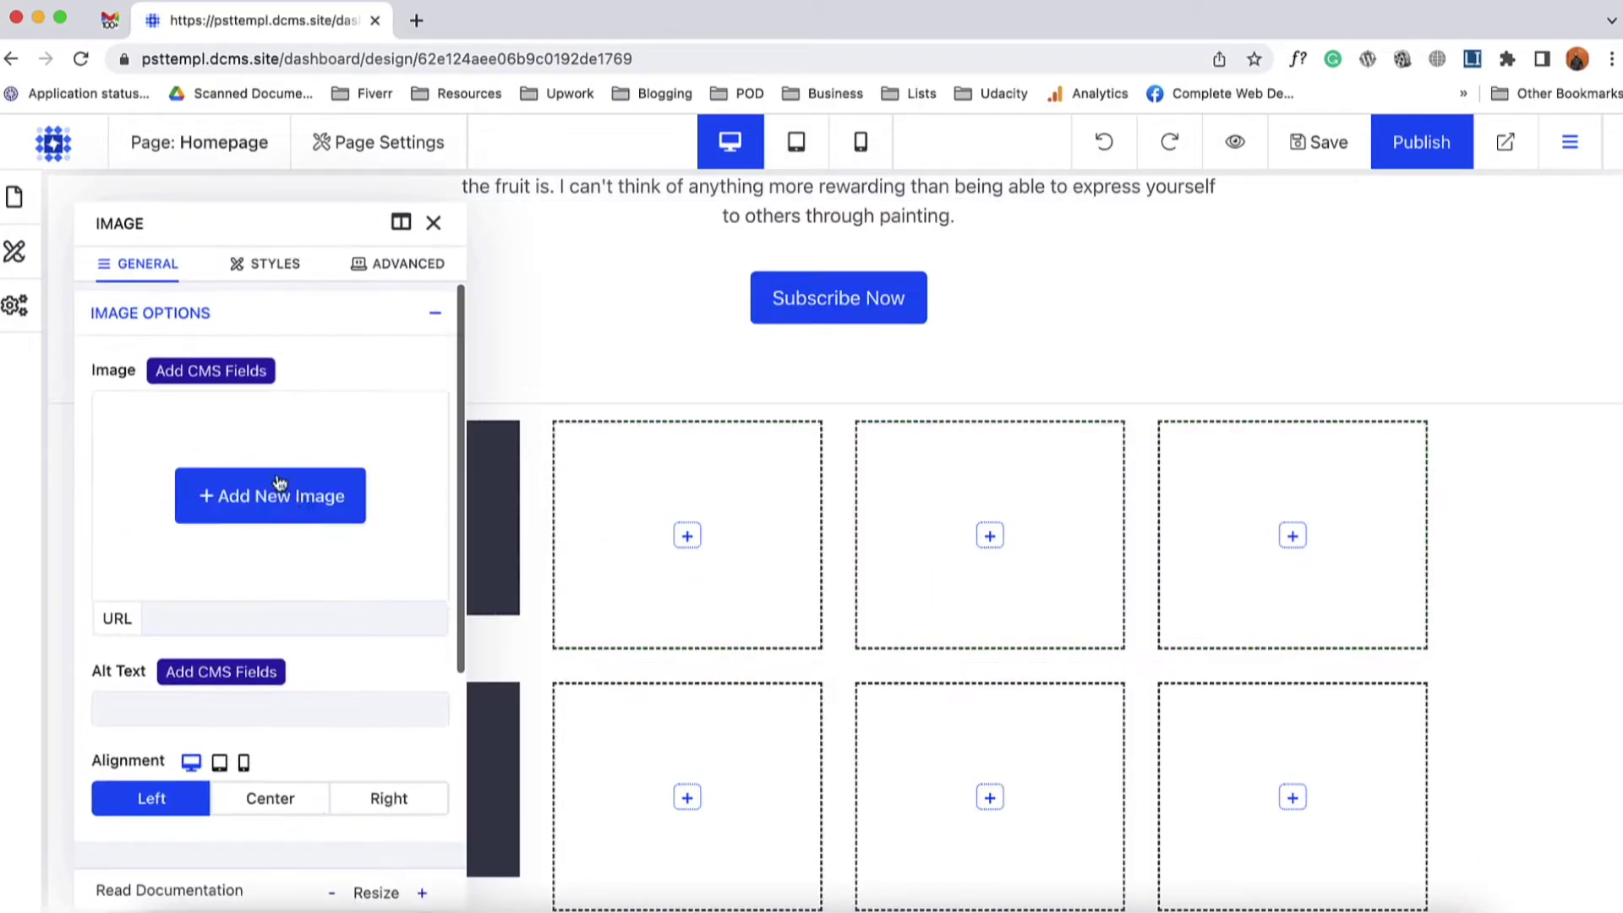
click(222, 372)
click(220, 412)
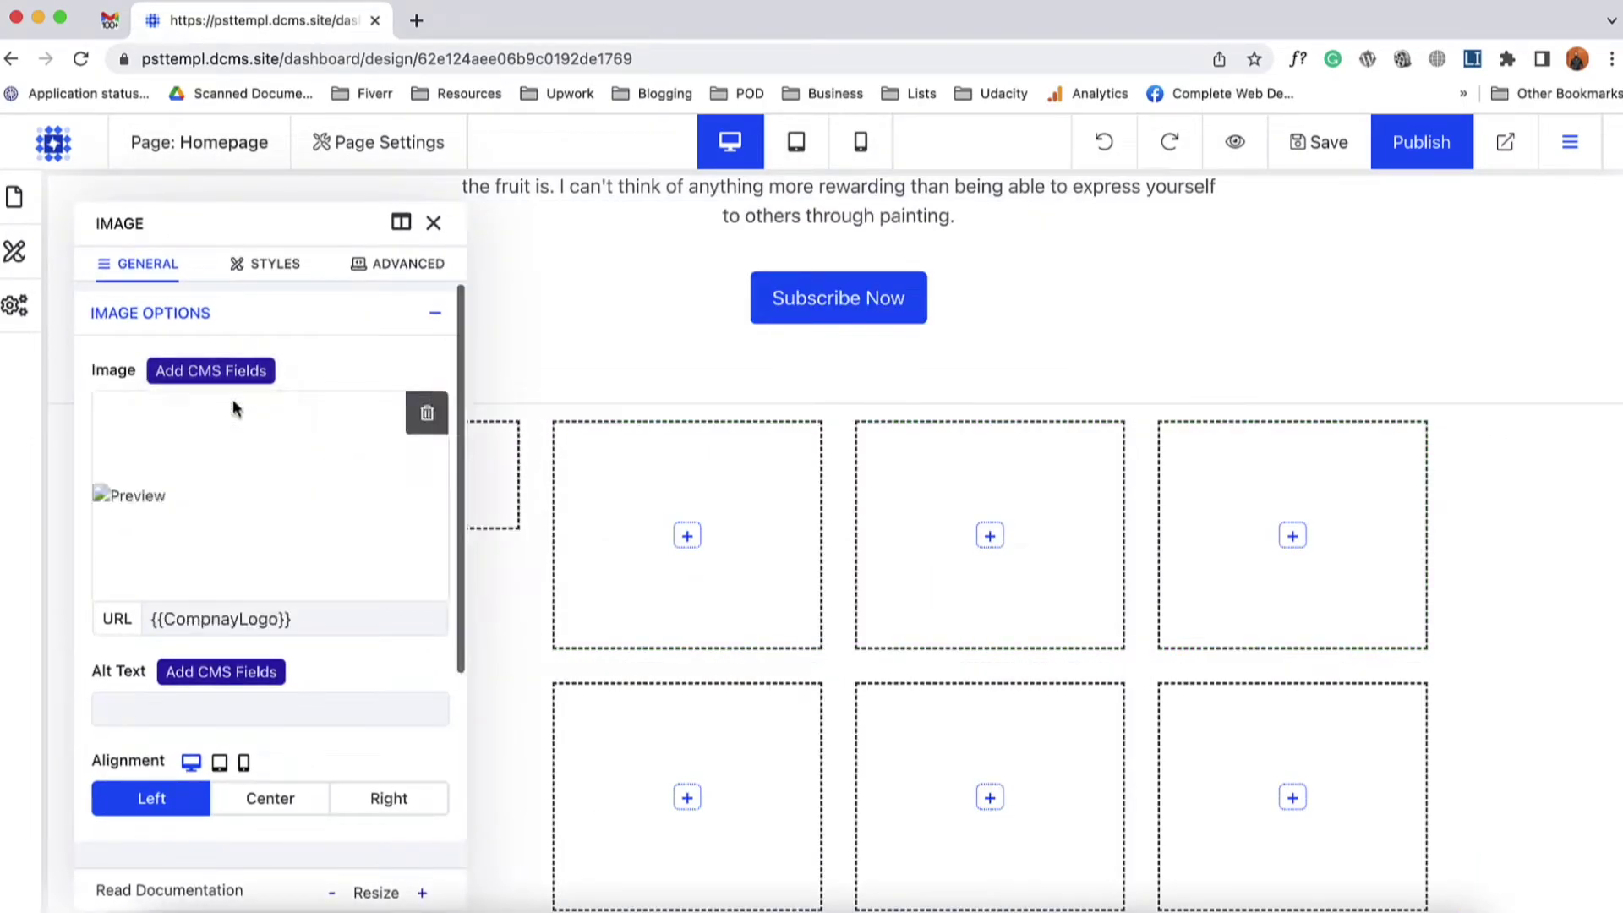
click(431, 222)
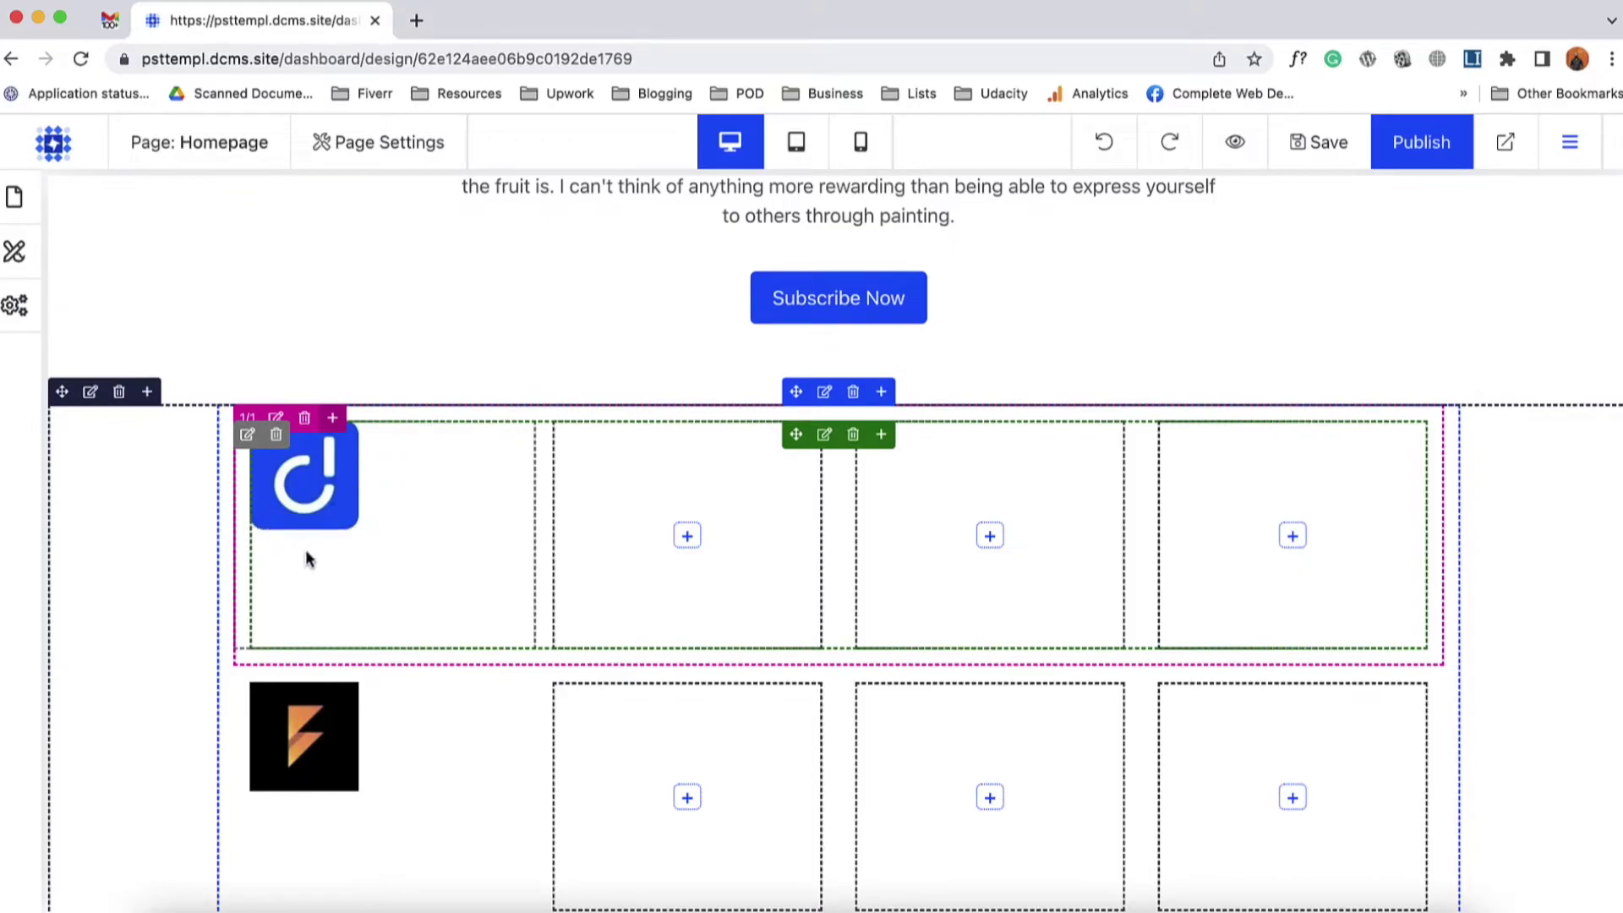
scroll(301, 668, down, 10)
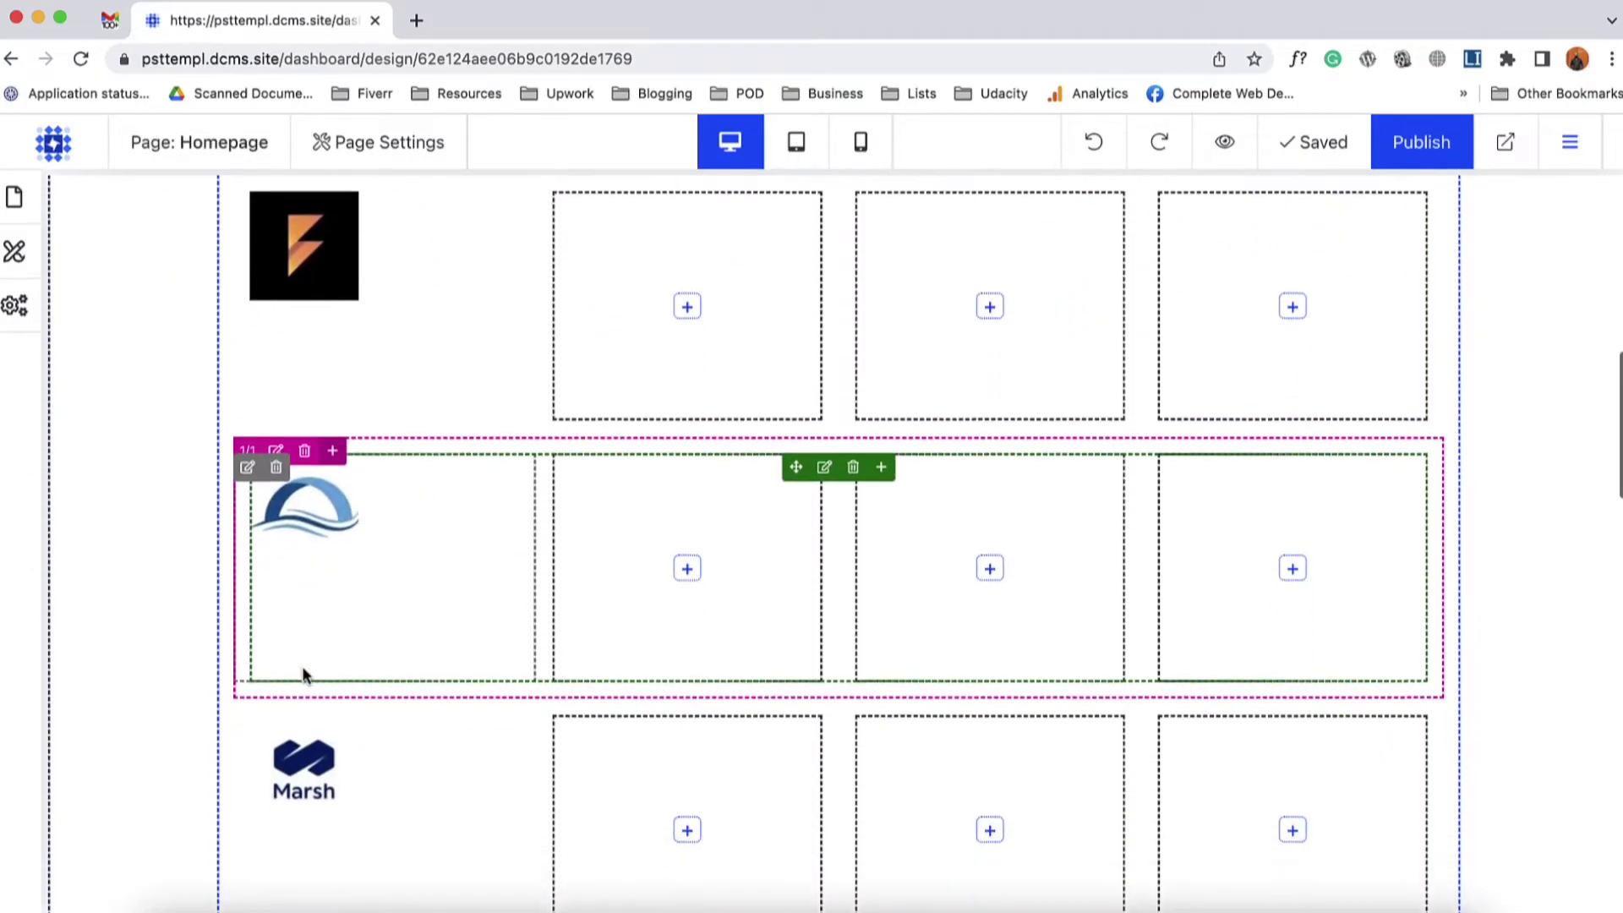
scroll(301, 666, up, 9)
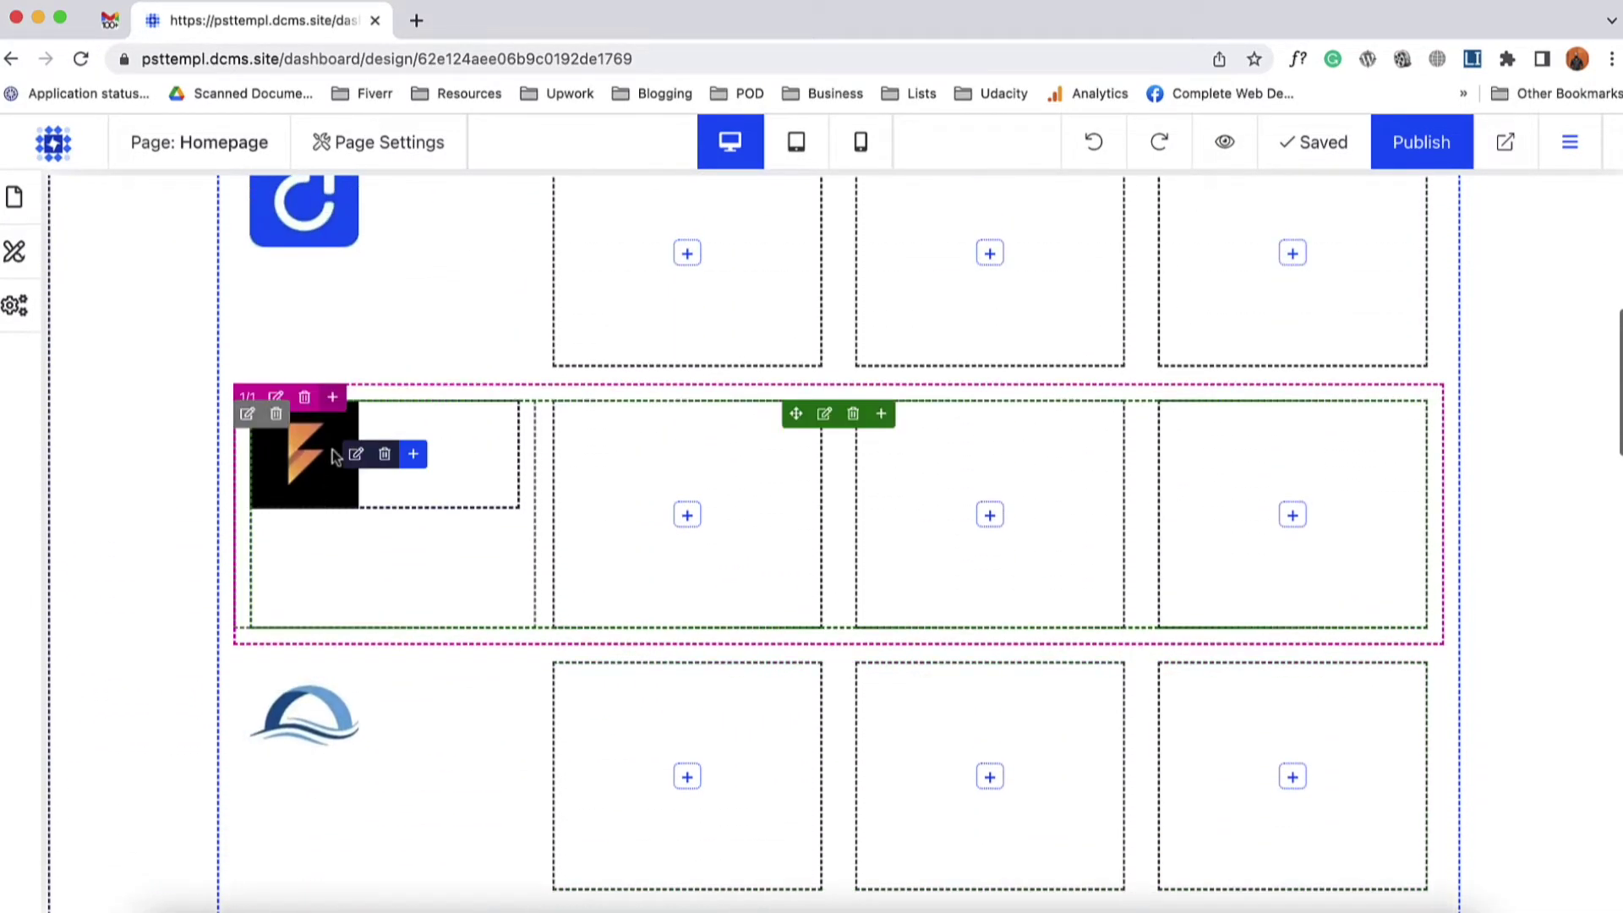
scroll(338, 718, down, 5)
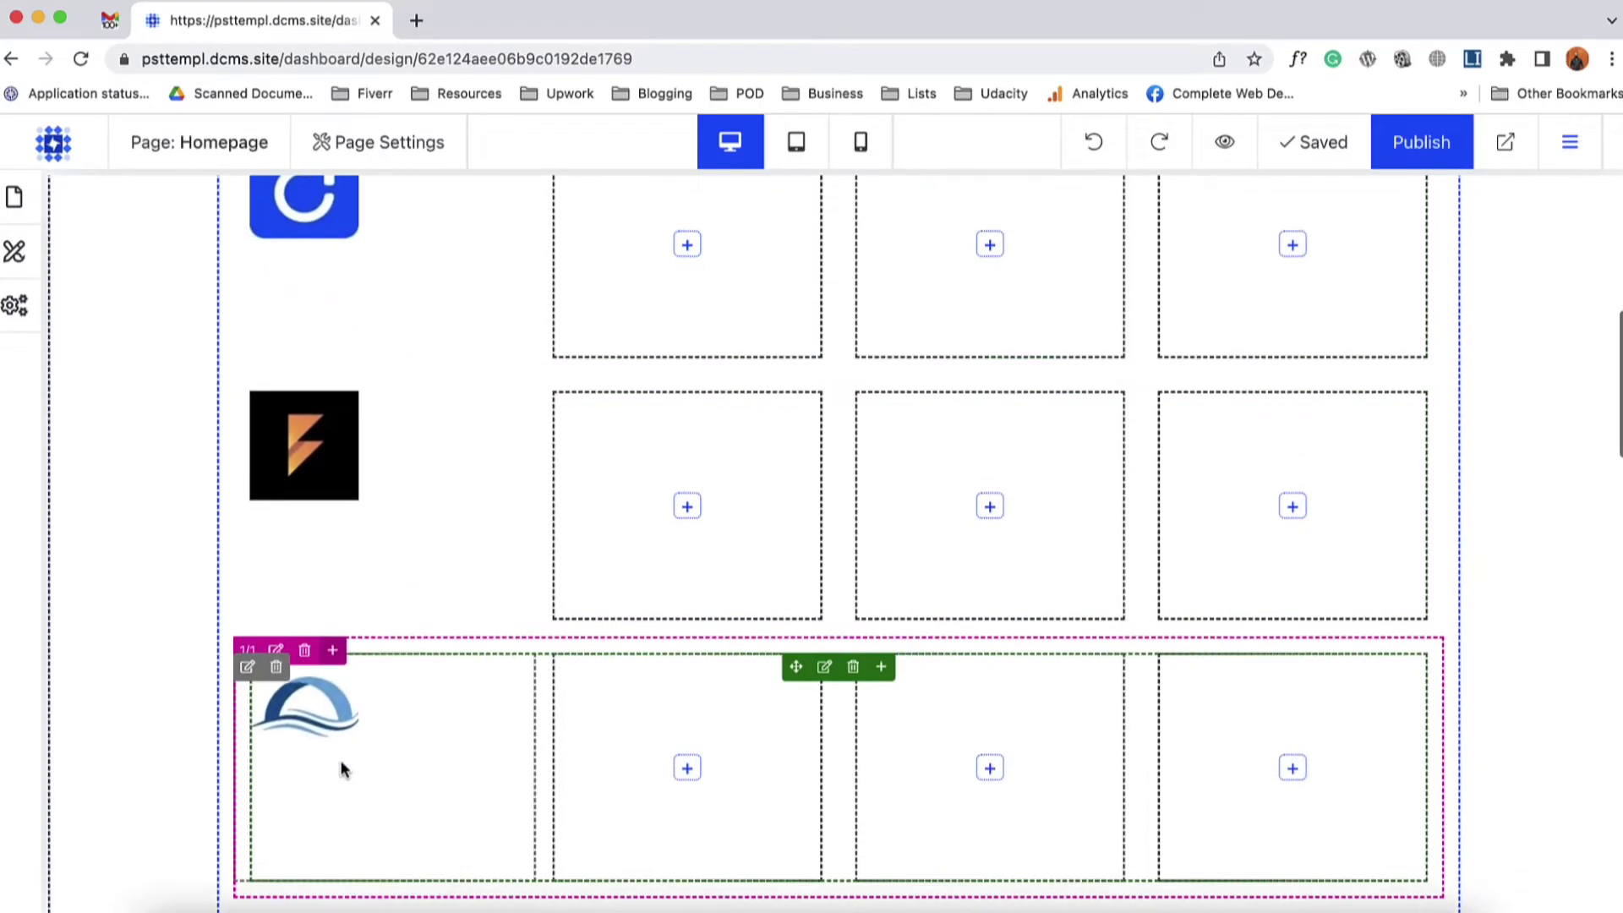
scroll(342, 759, down, 3)
scroll(344, 765, up, 7)
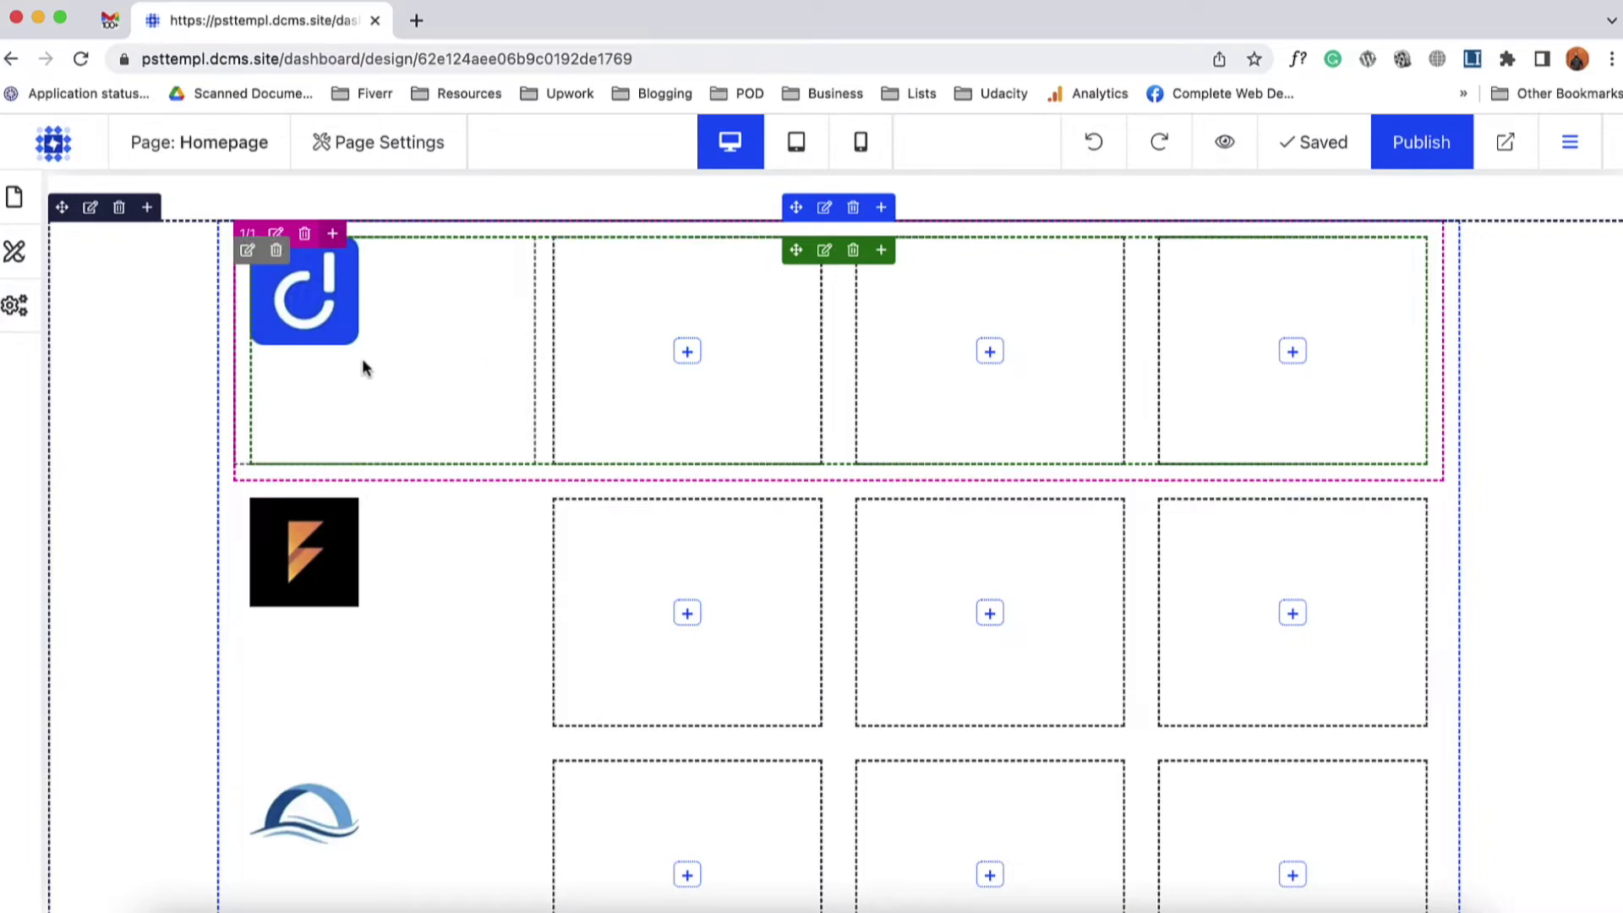
scroll(358, 643, down, 6)
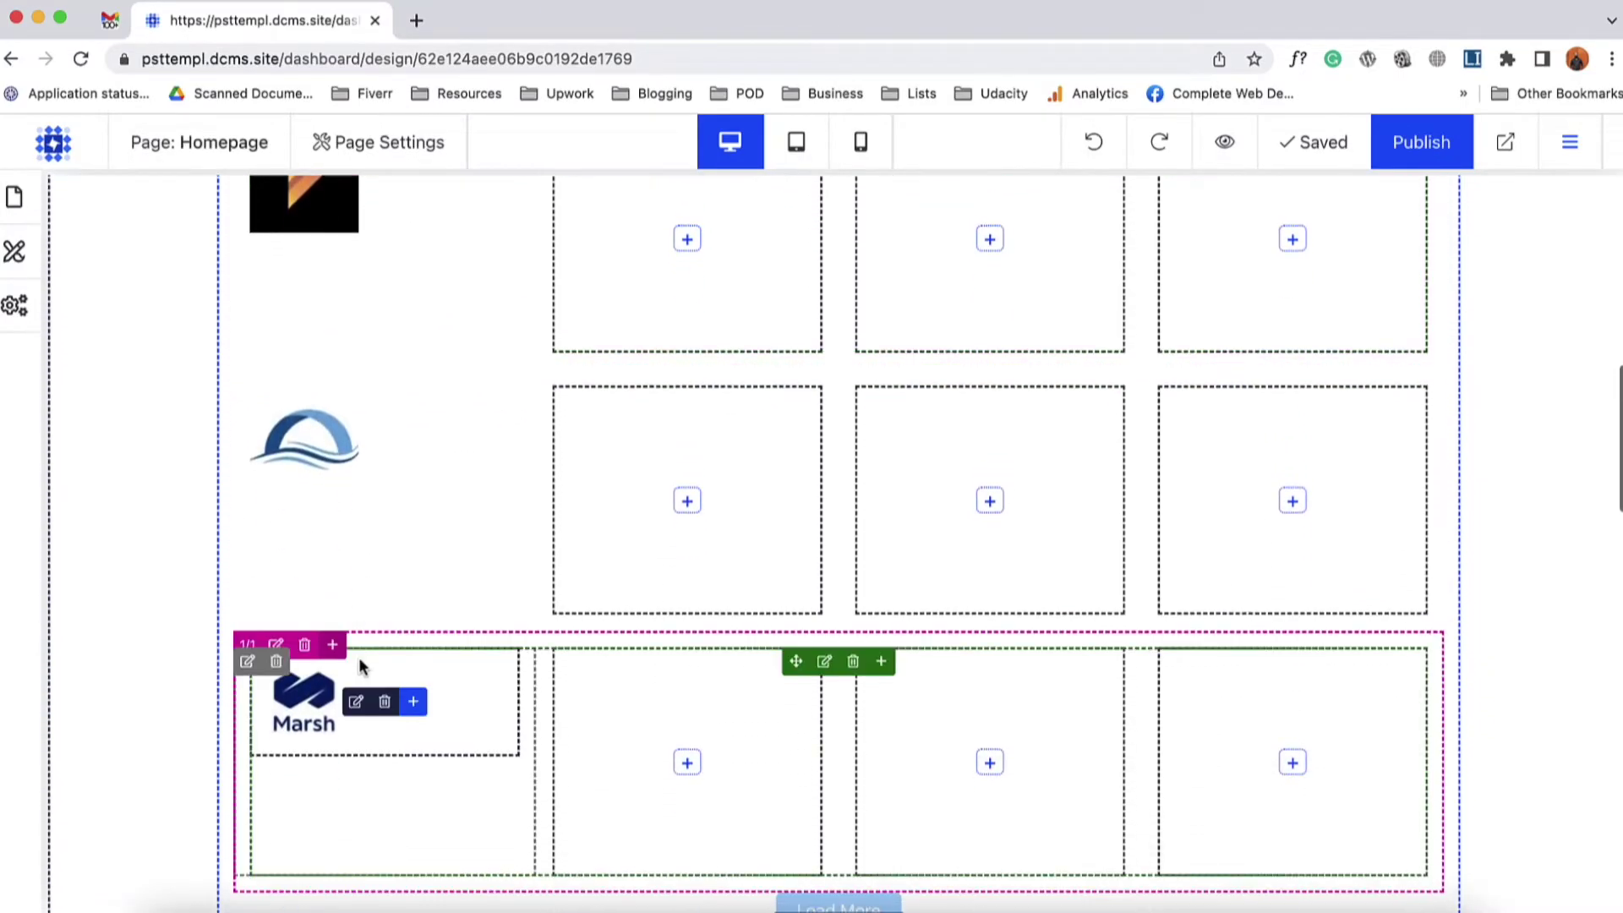
scroll(438, 529, up, 6)
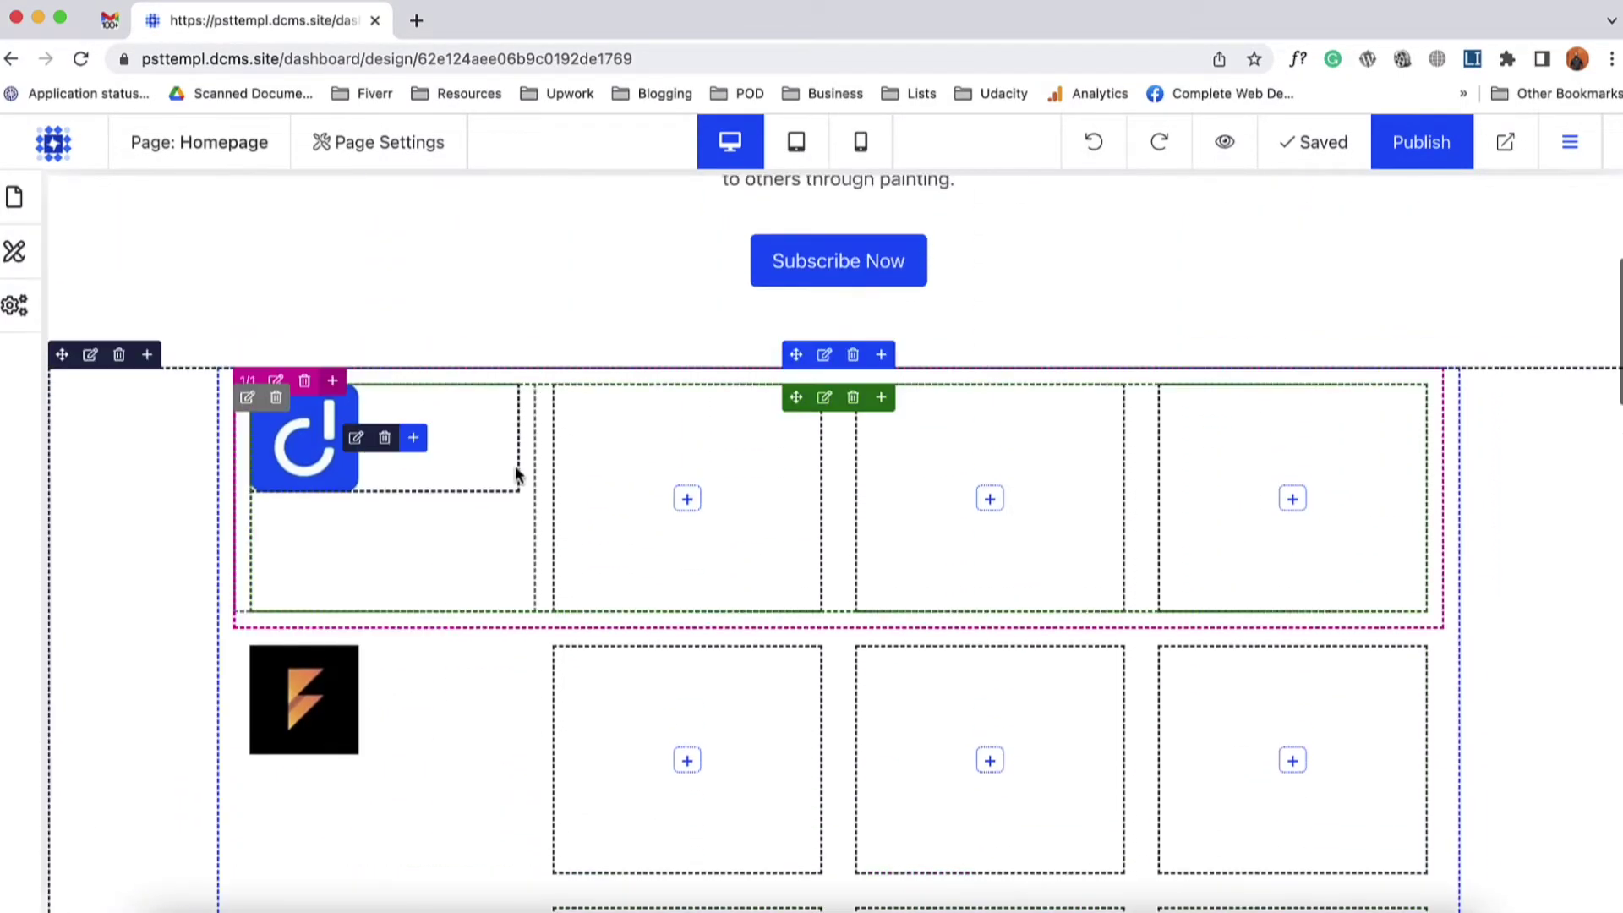
- Add a text element in the second column showing each job's Company Name field
click(688, 500)
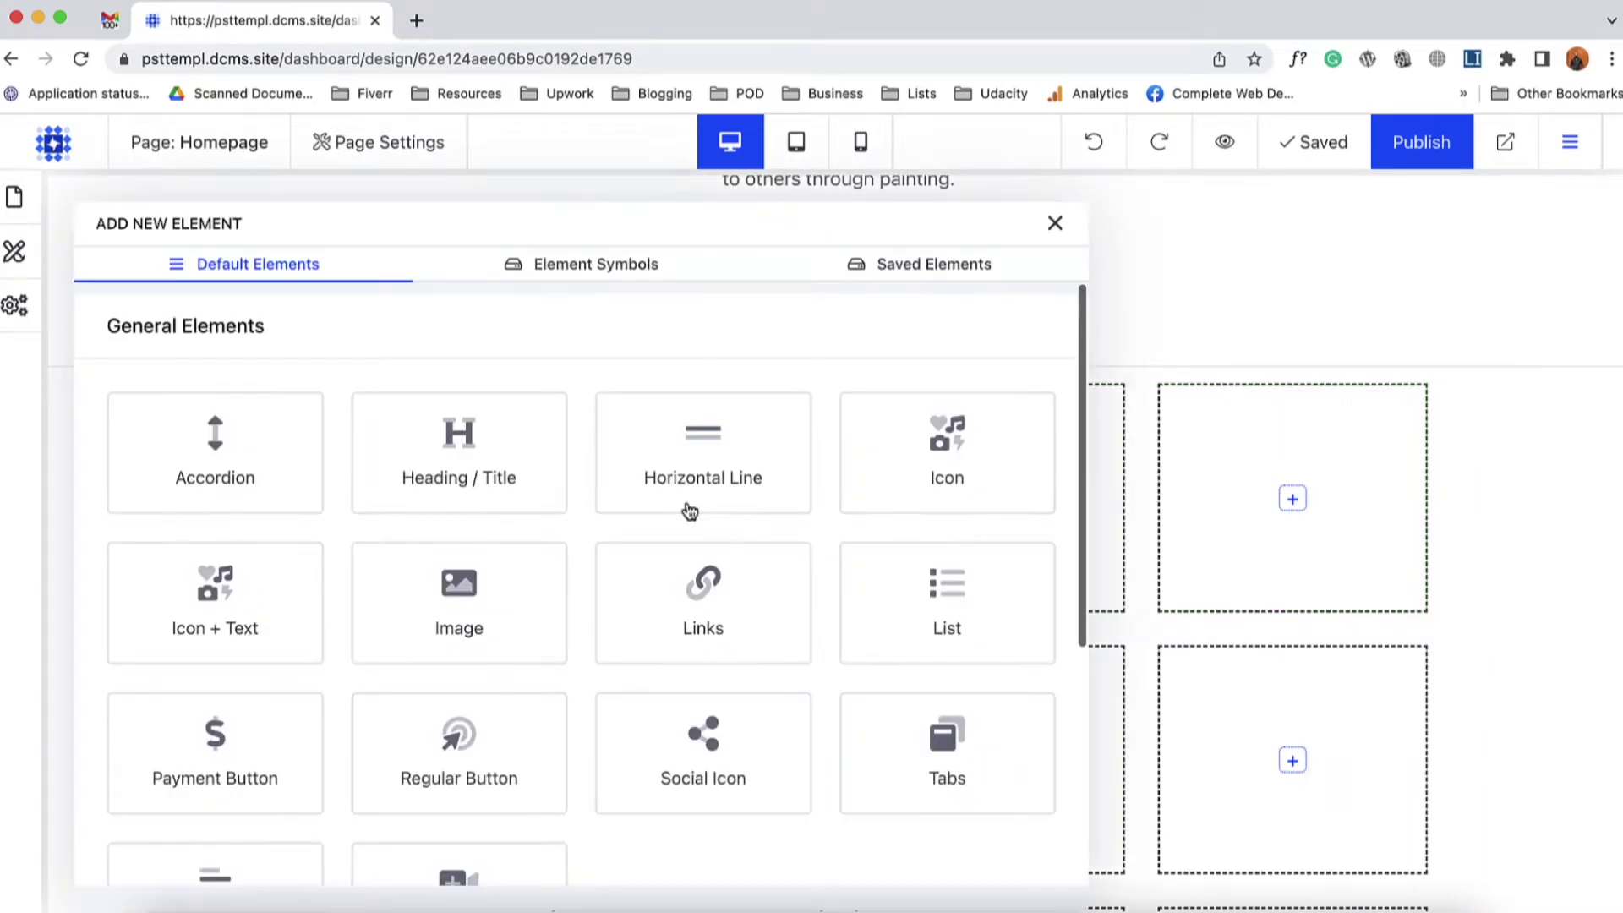
scroll(372, 672, down, 5)
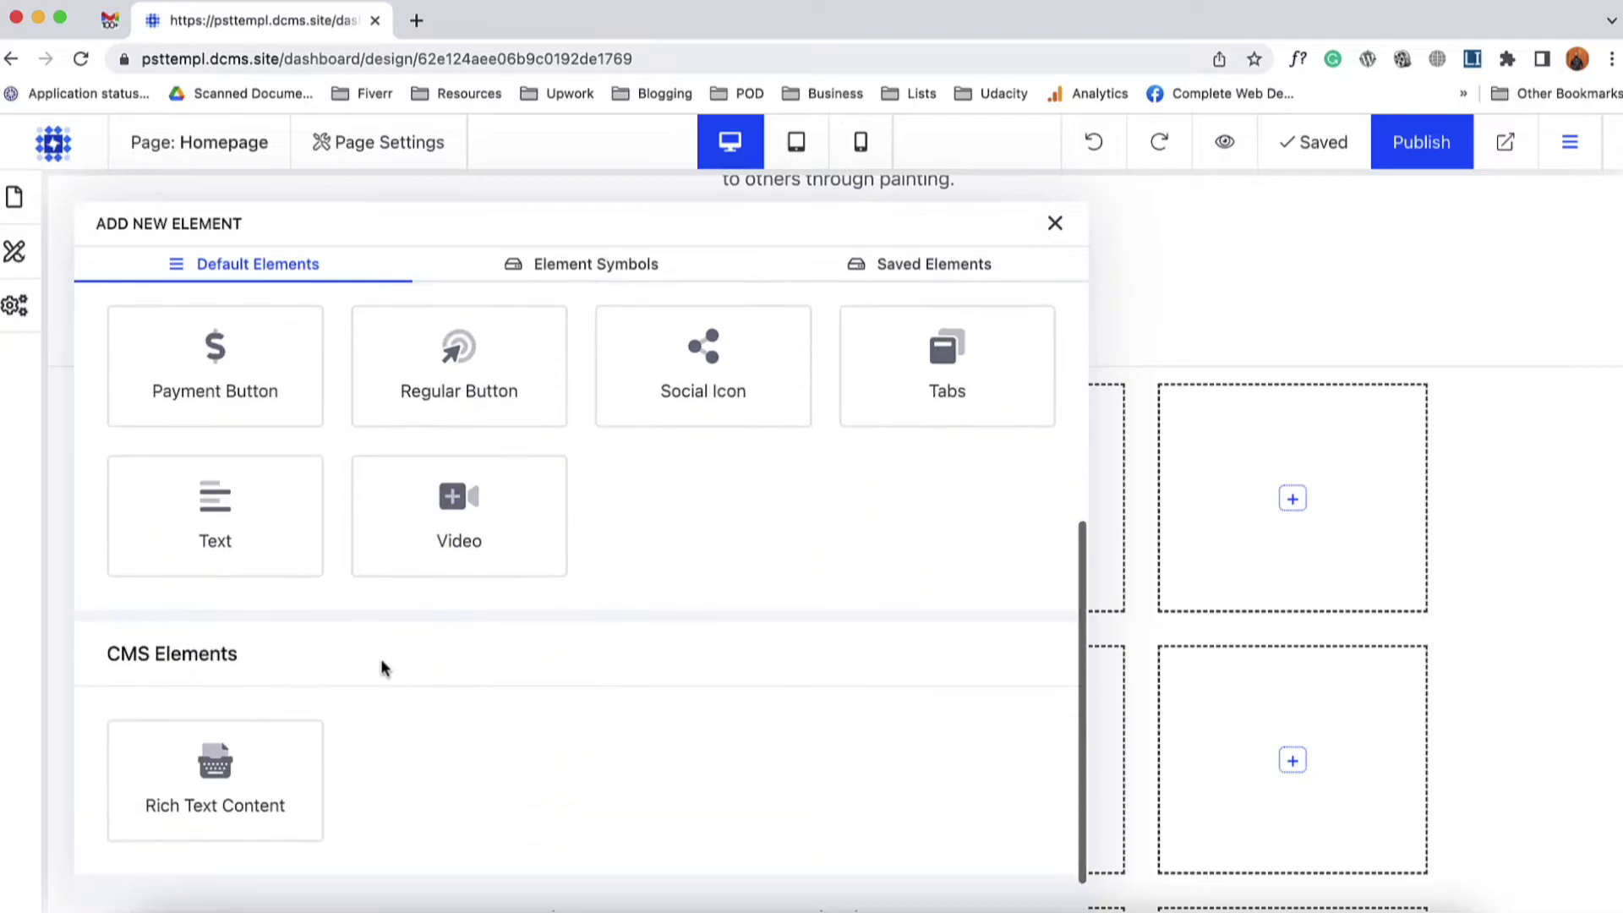
click(253, 546)
triple_click(282, 634)
key(BackSpace)
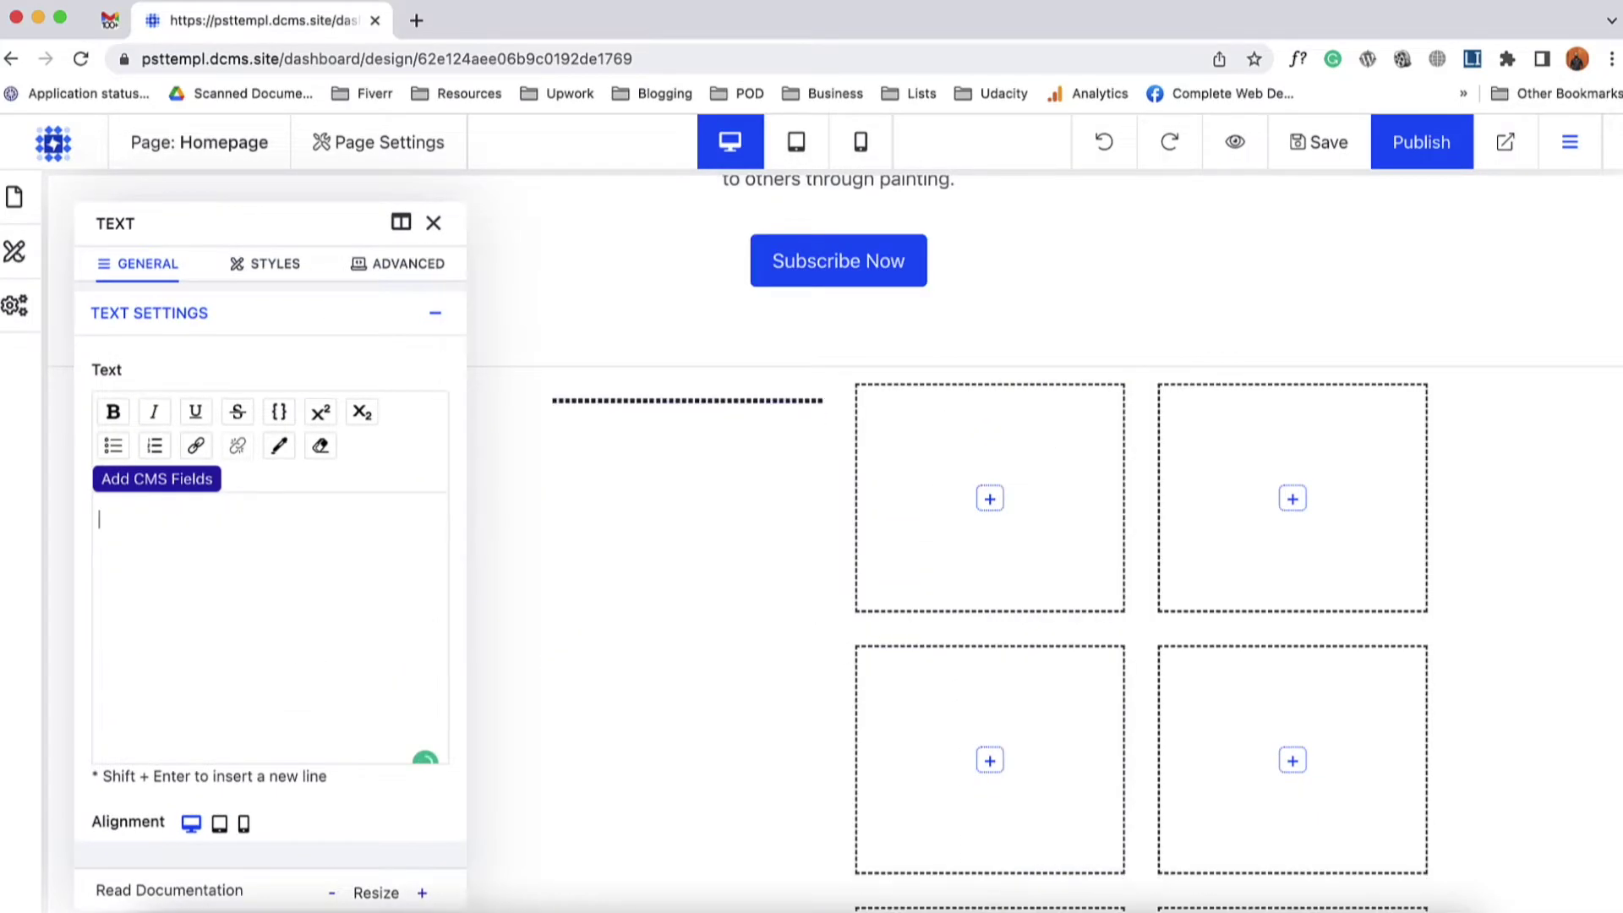
click(174, 480)
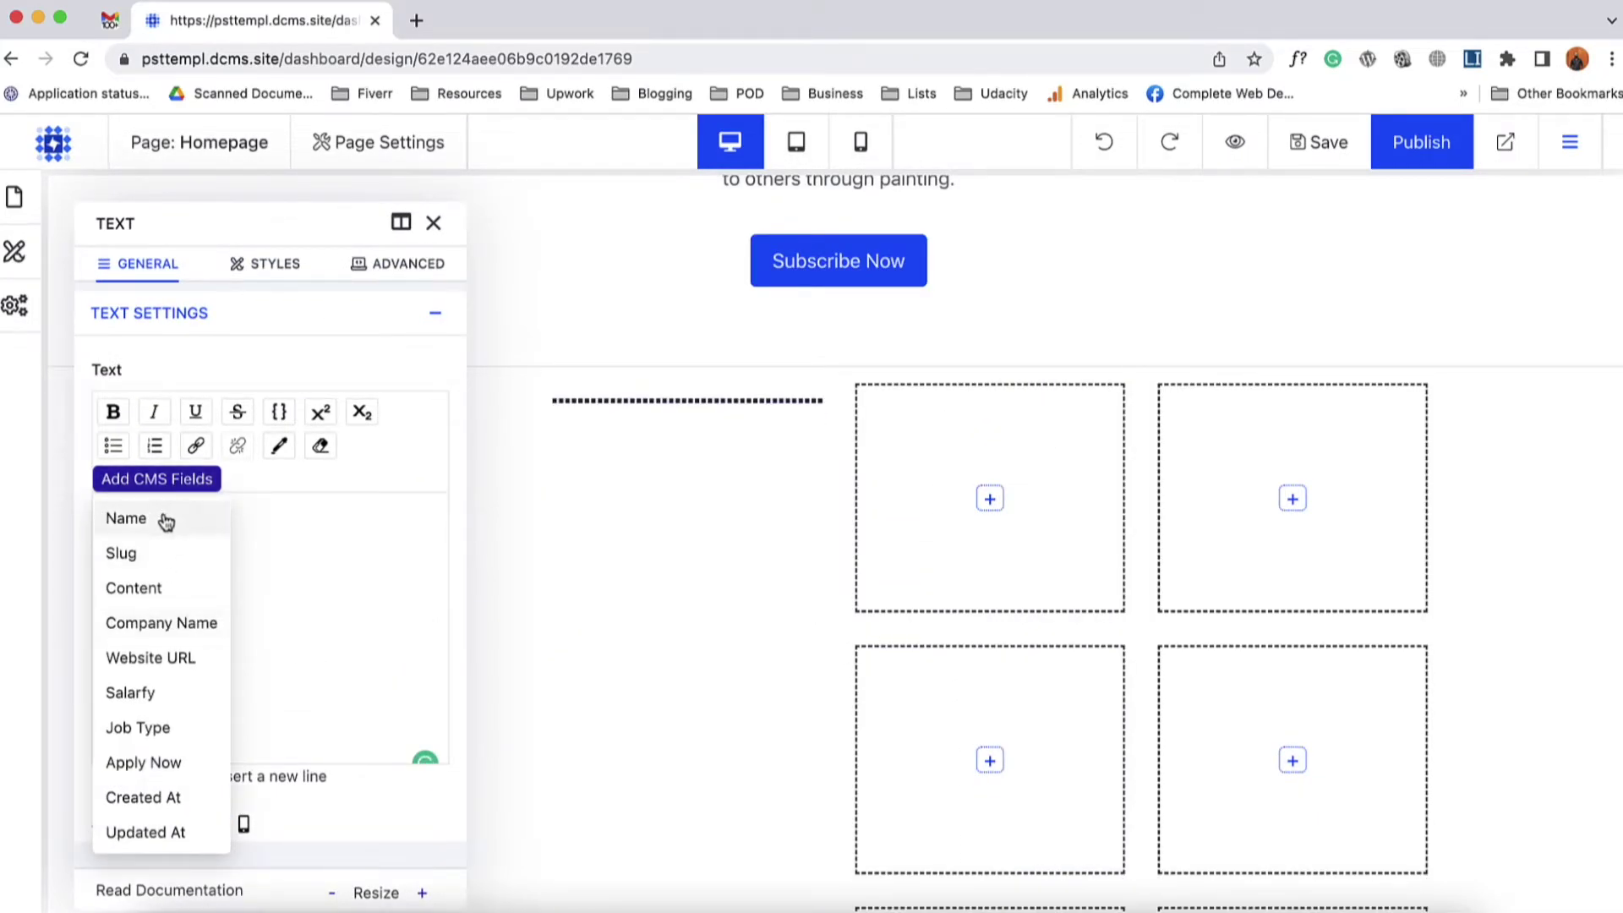
click(169, 623)
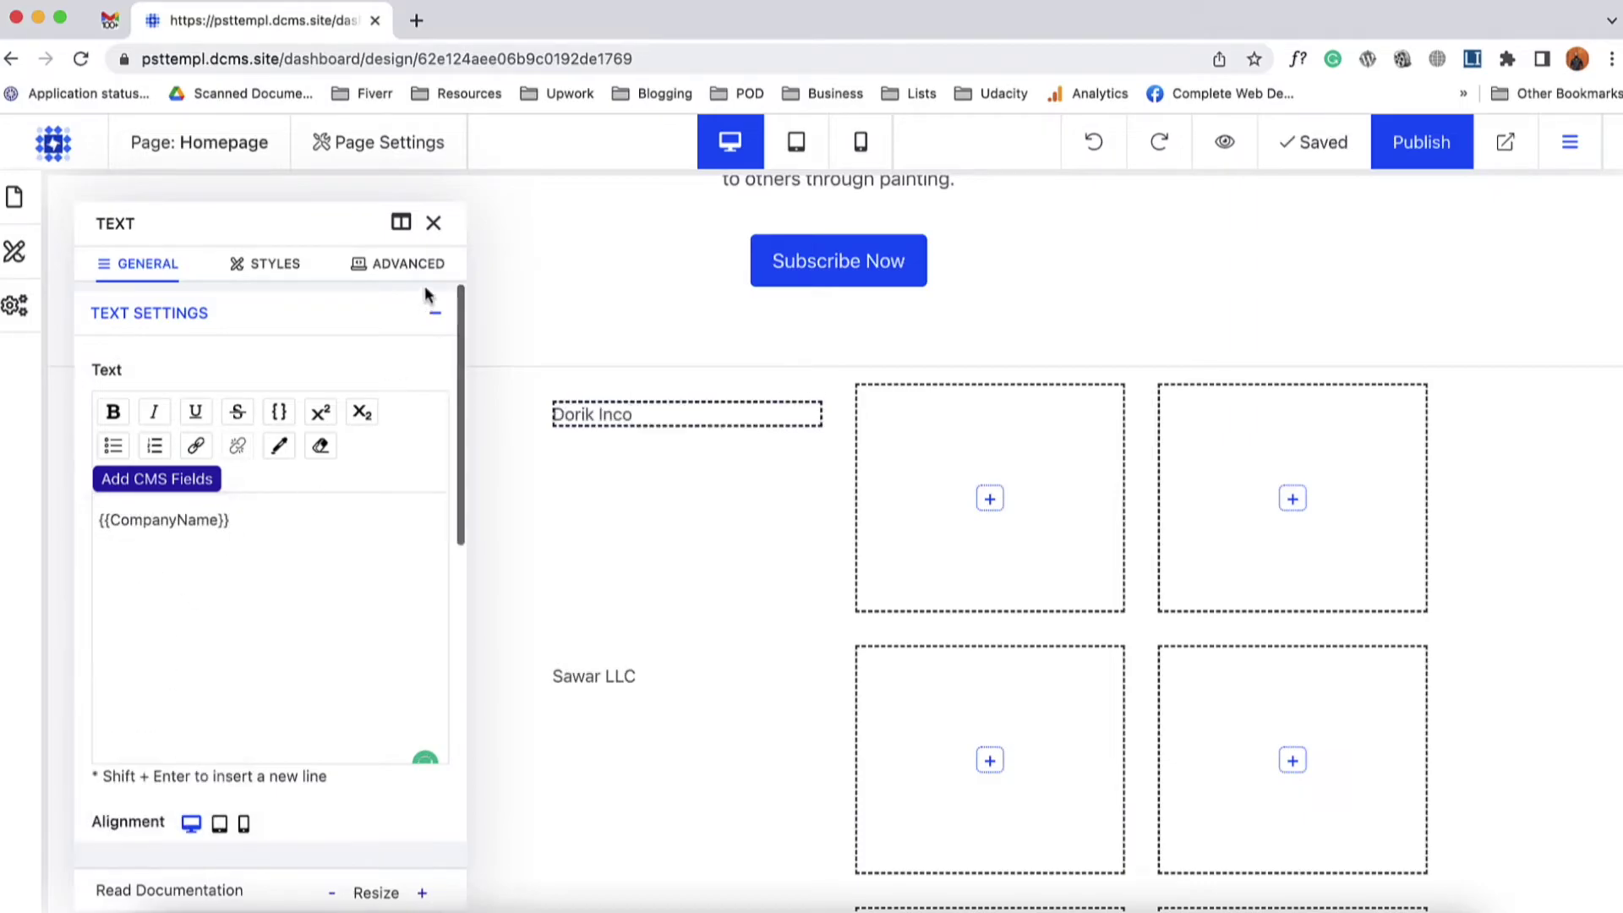
click(433, 222)
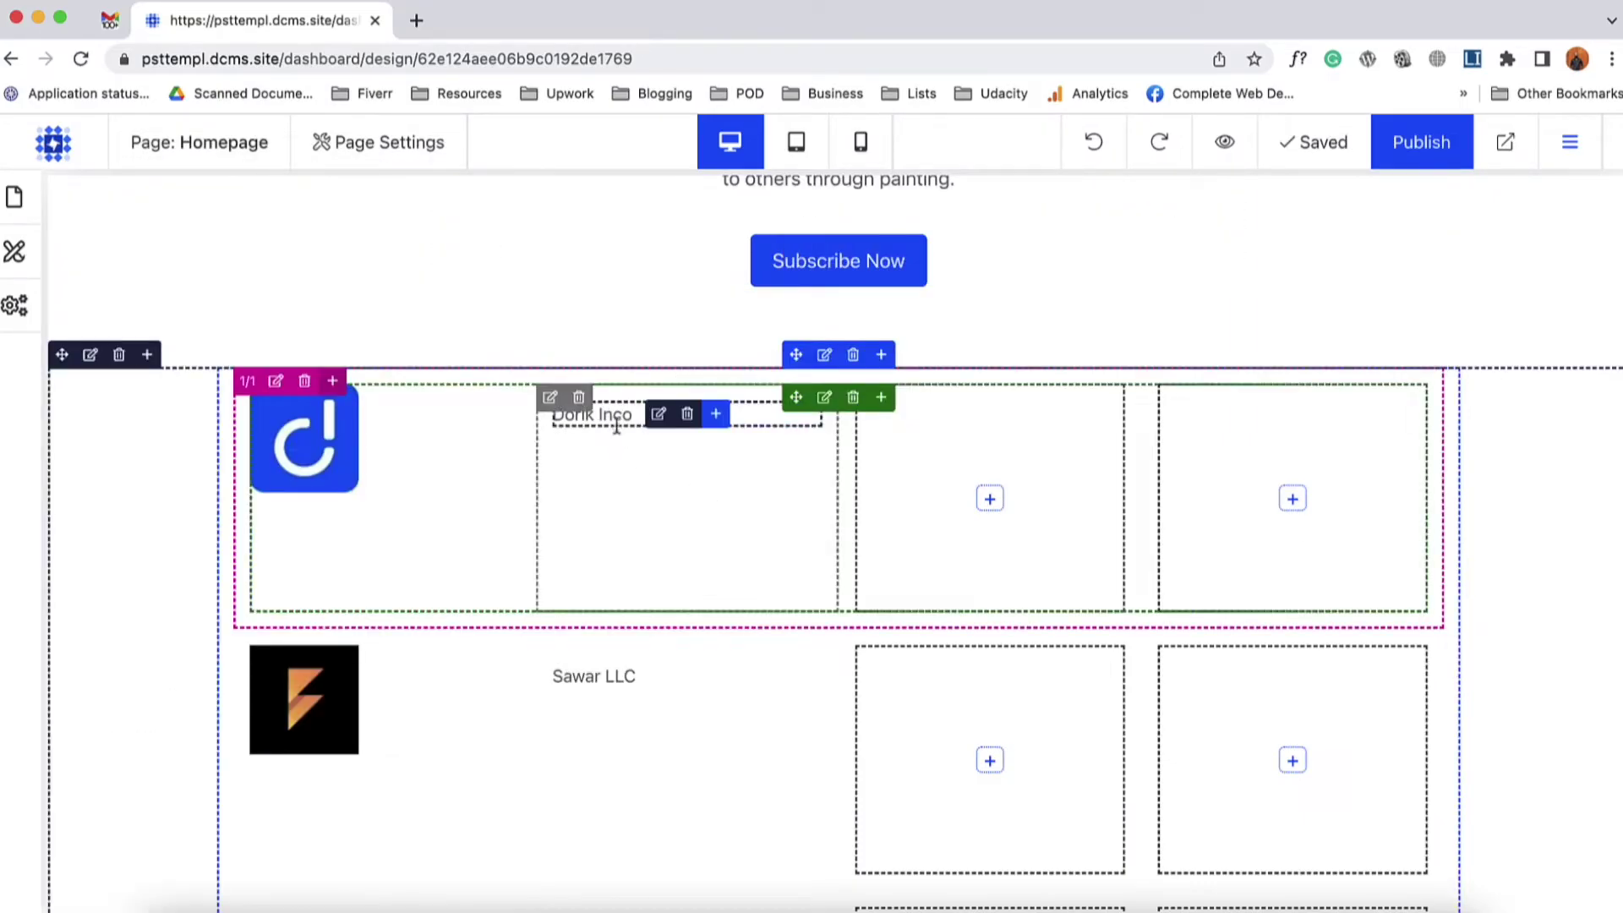
- Add an H3 heading below it bound to the job Name field
click(718, 415)
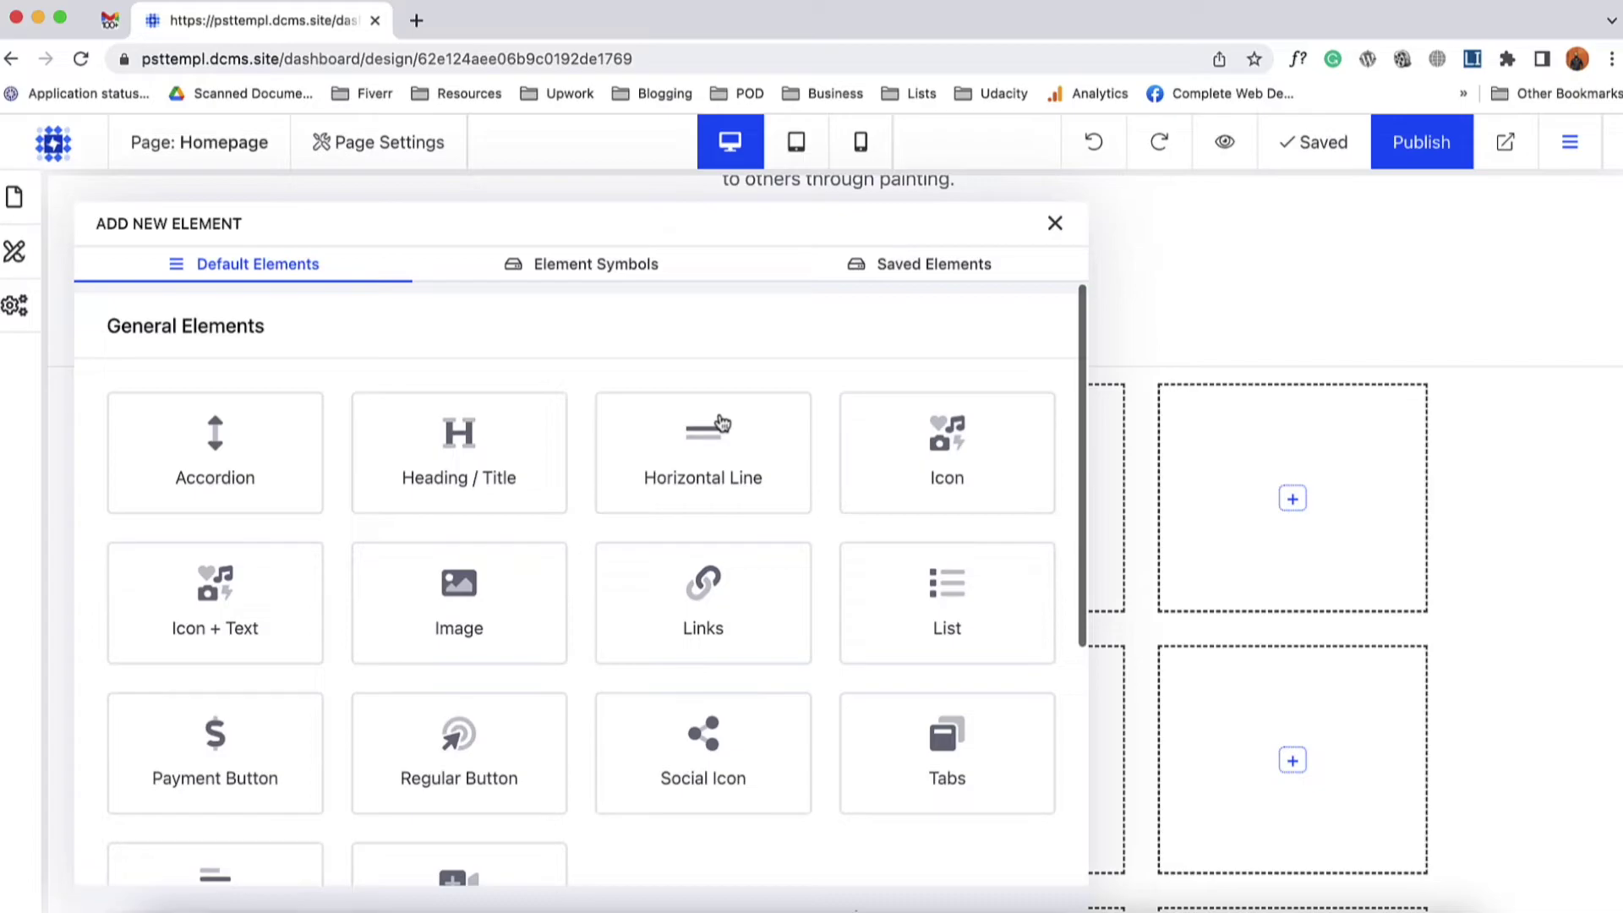
scroll(693, 634, down, 2)
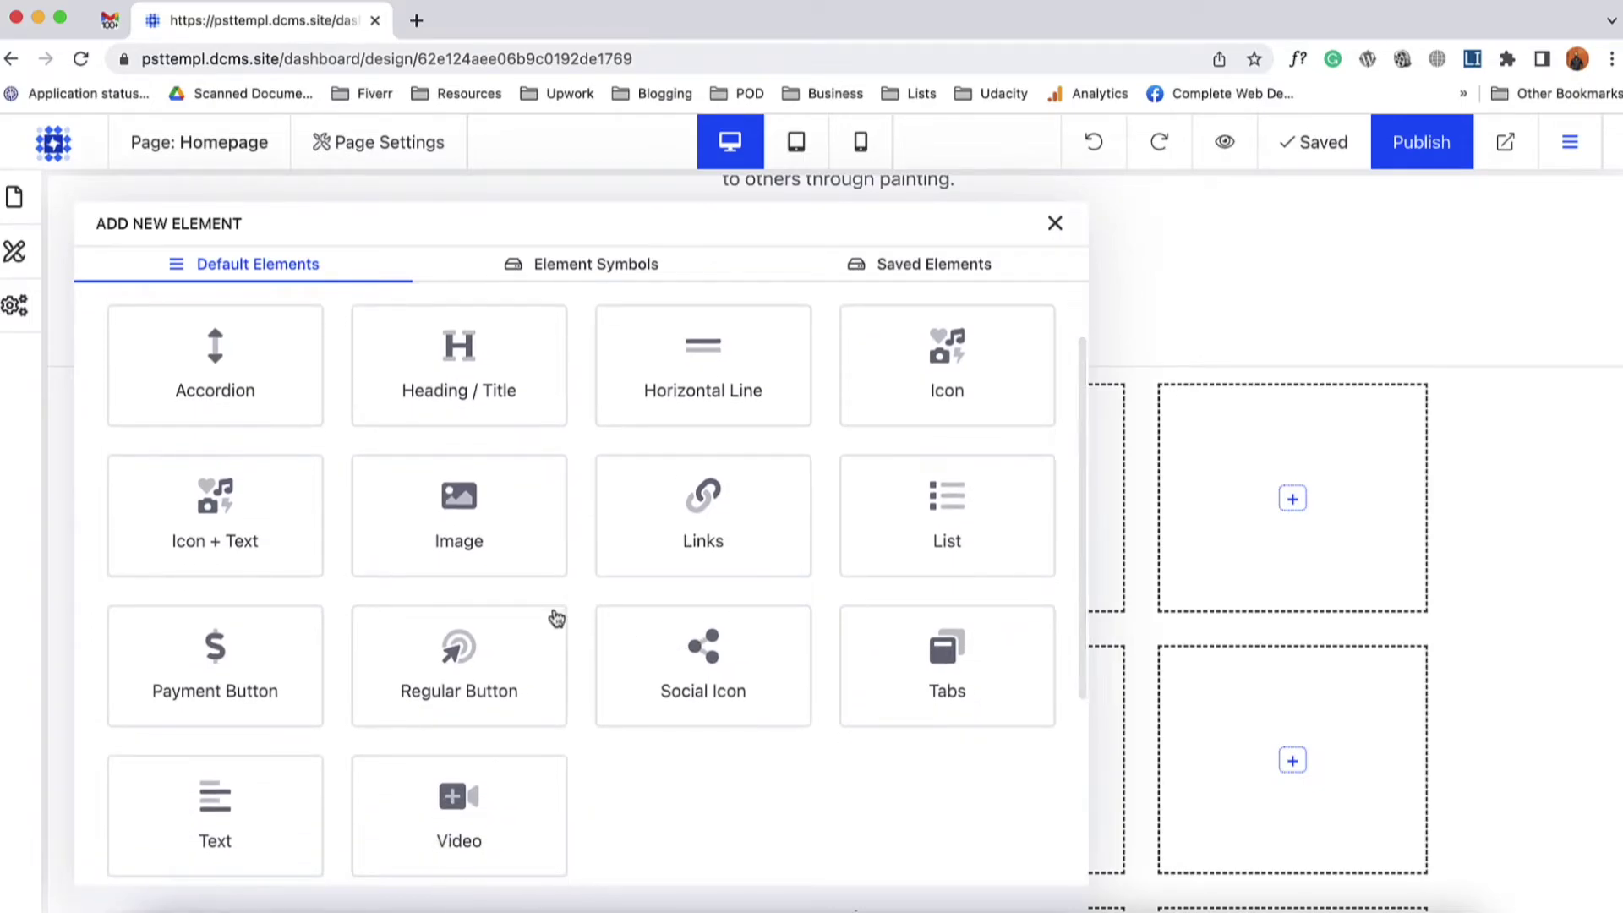
scroll(555, 616, up, 2)
click(500, 491)
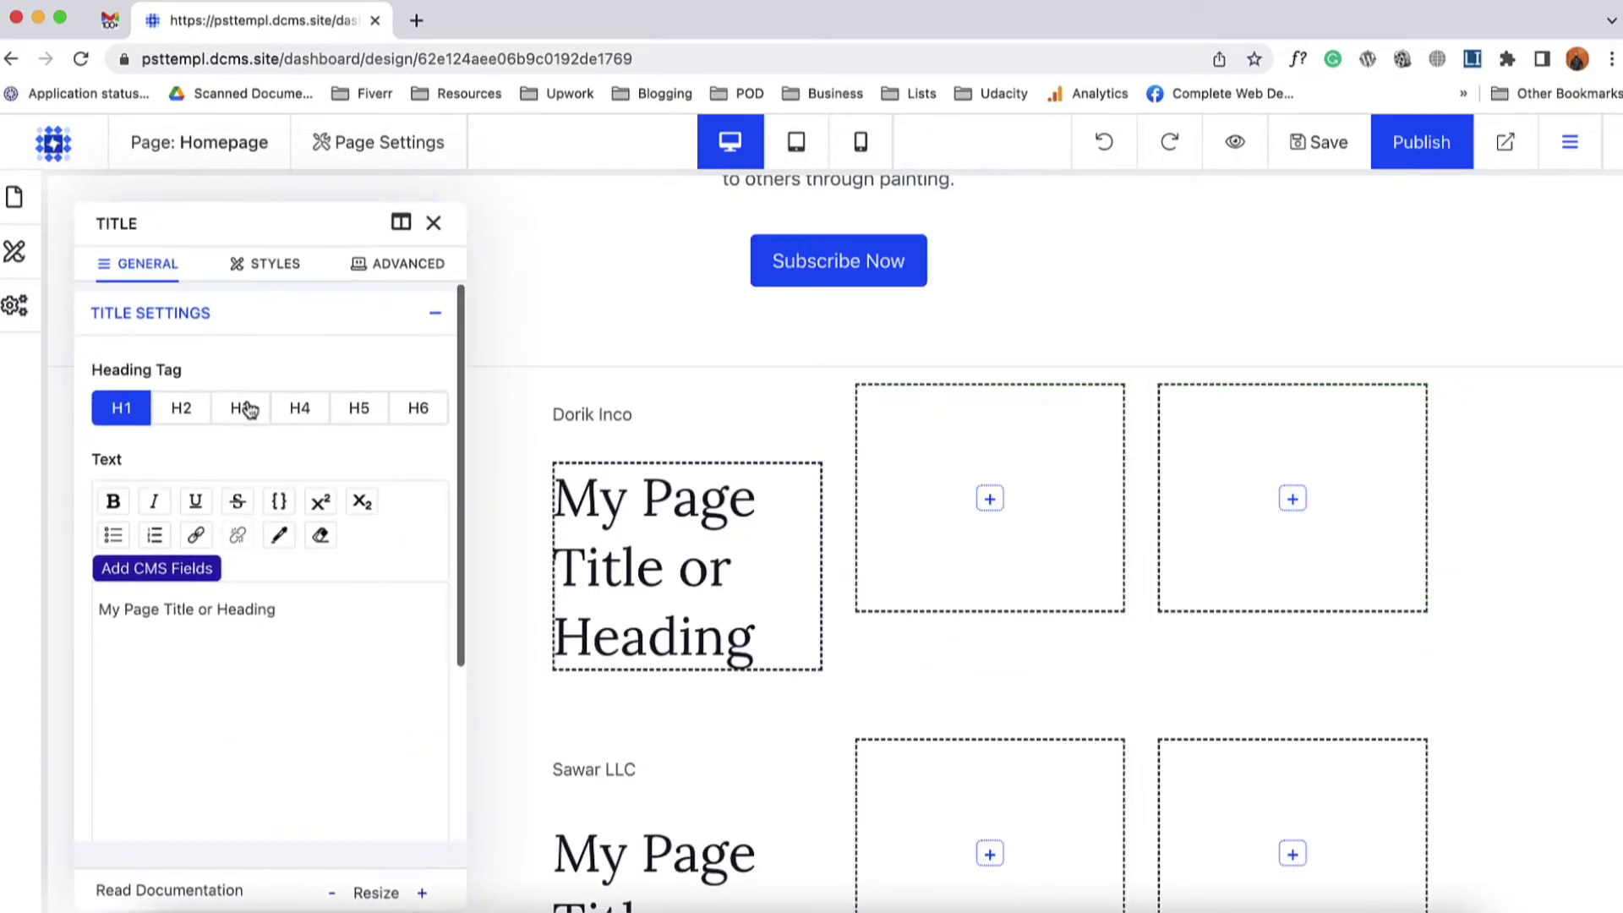
click(245, 408)
triple_click(272, 610)
key(BackSpace)
click(190, 570)
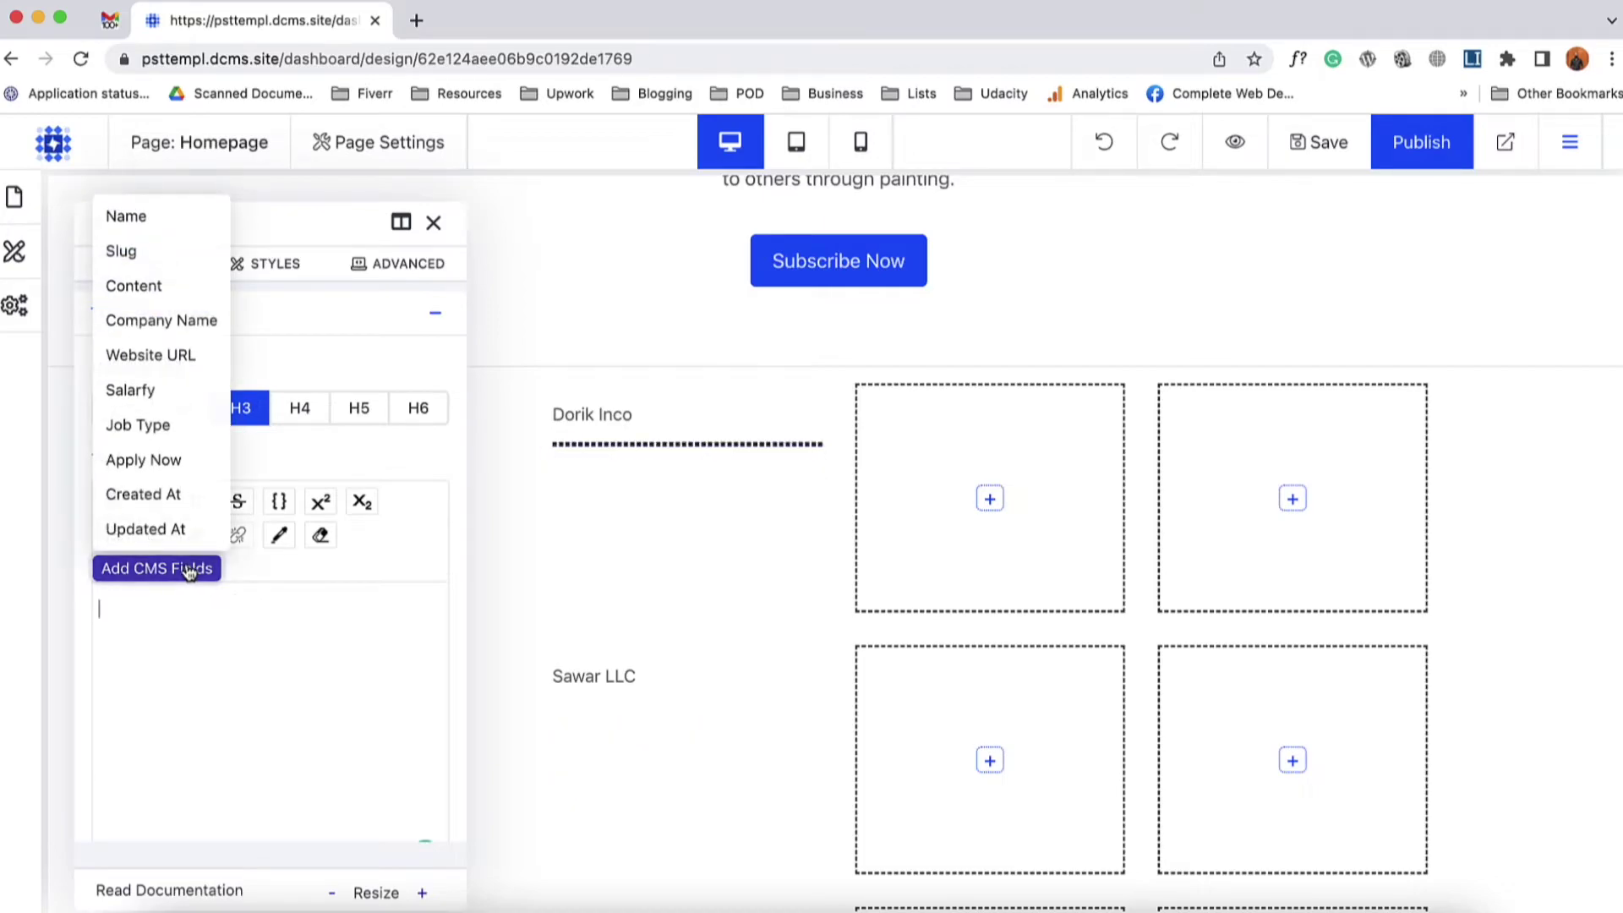
click(156, 220)
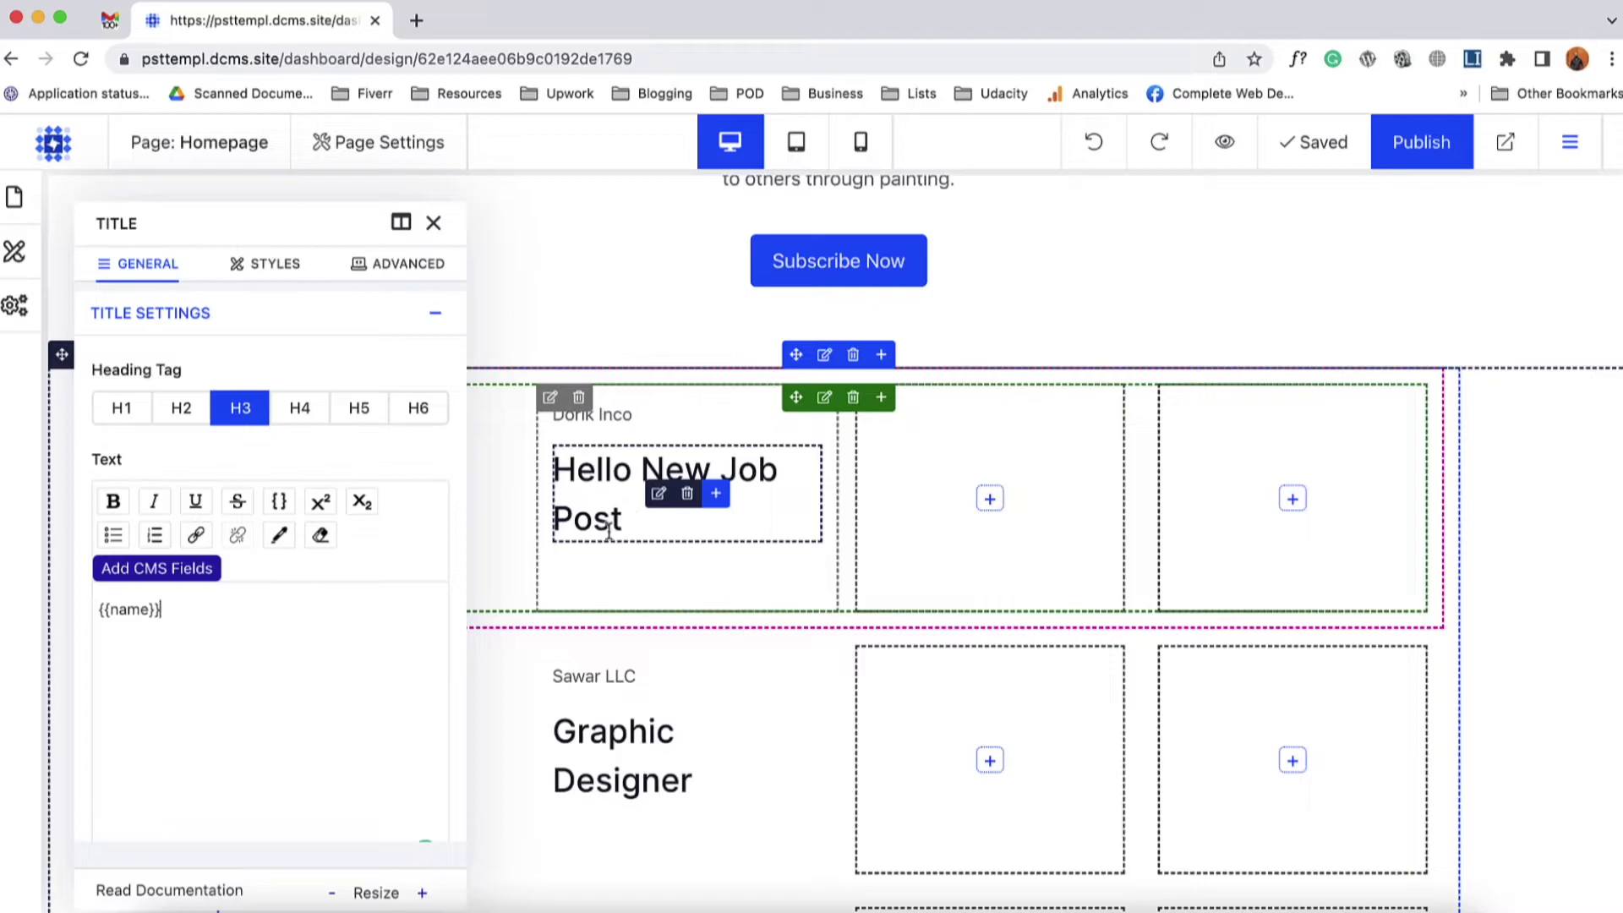
click(432, 222)
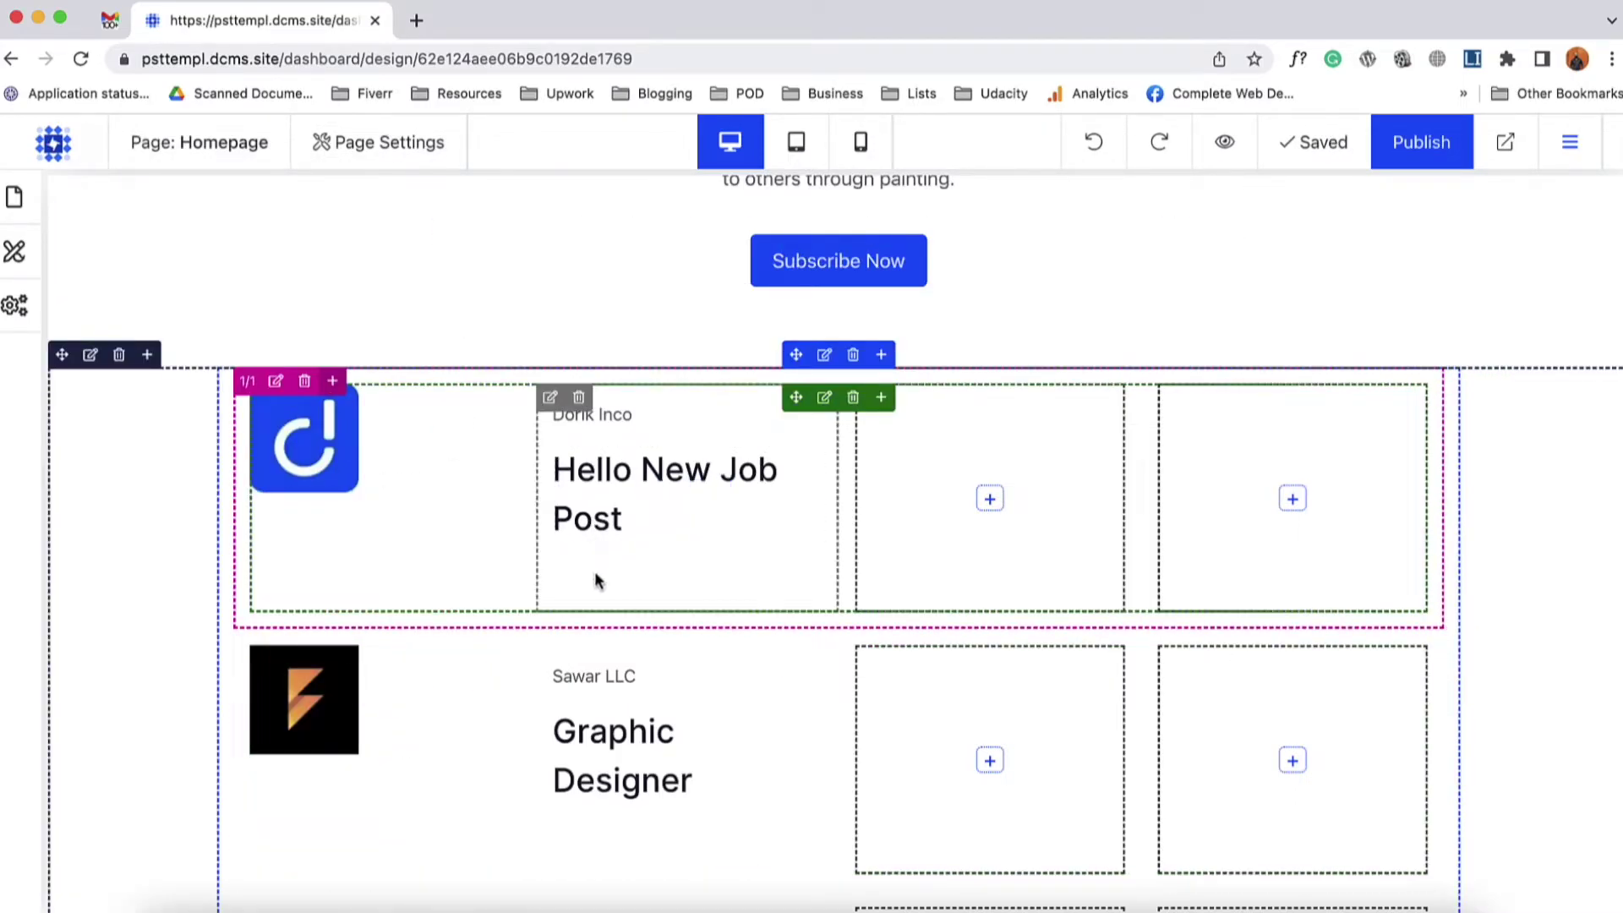
- Add a text element under the heading showing the Job Type field
click(716, 494)
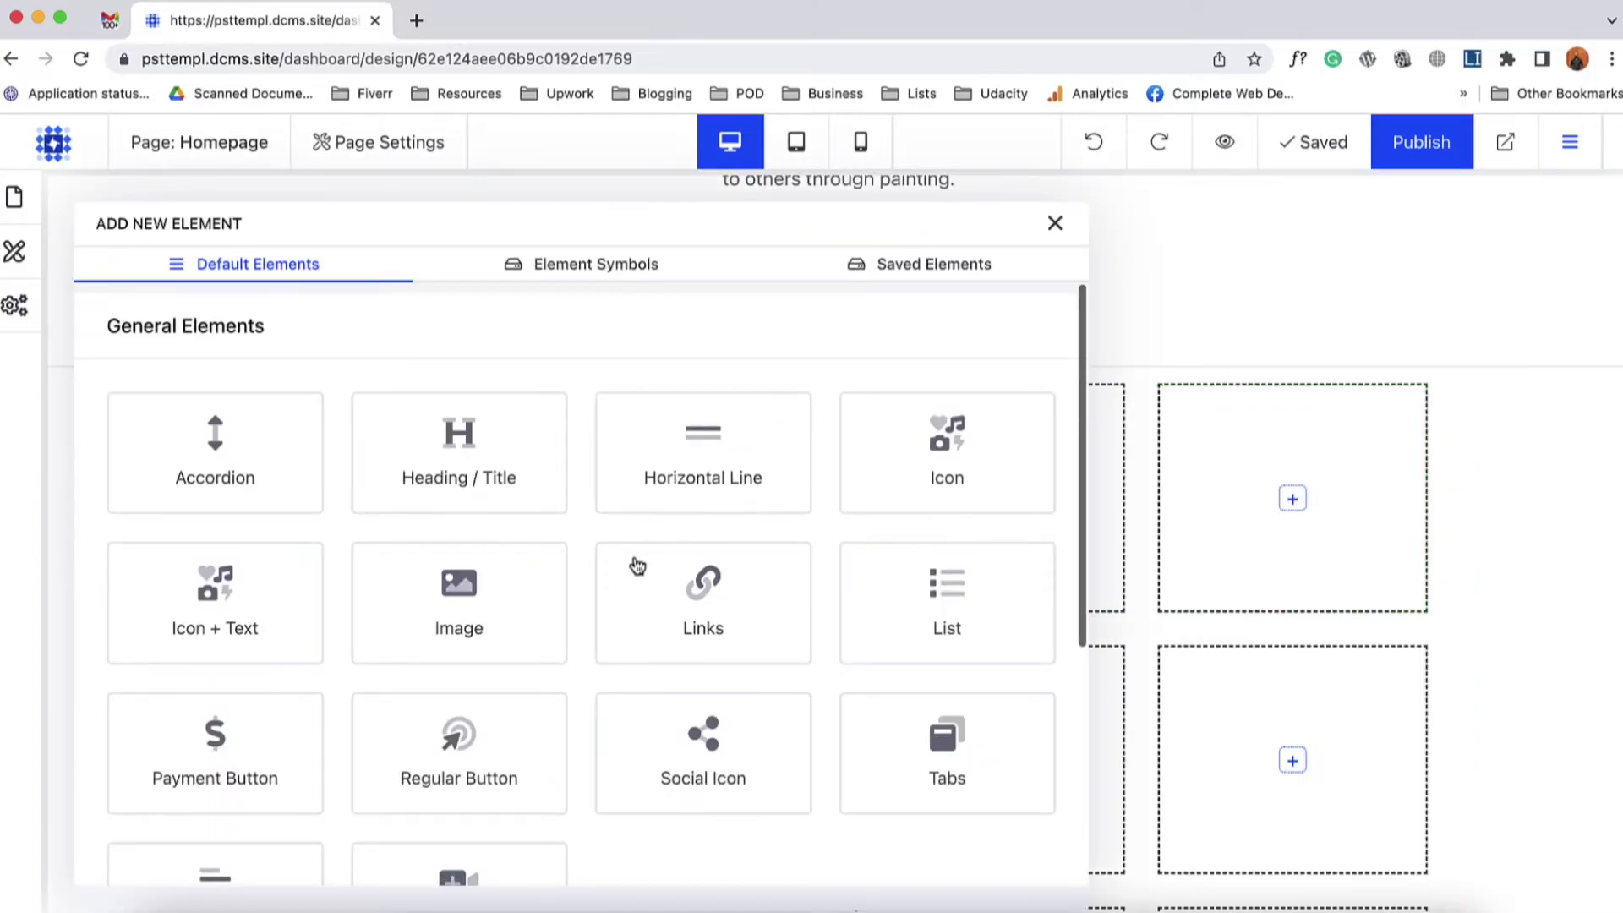
scroll(638, 558, down, 4)
click(227, 679)
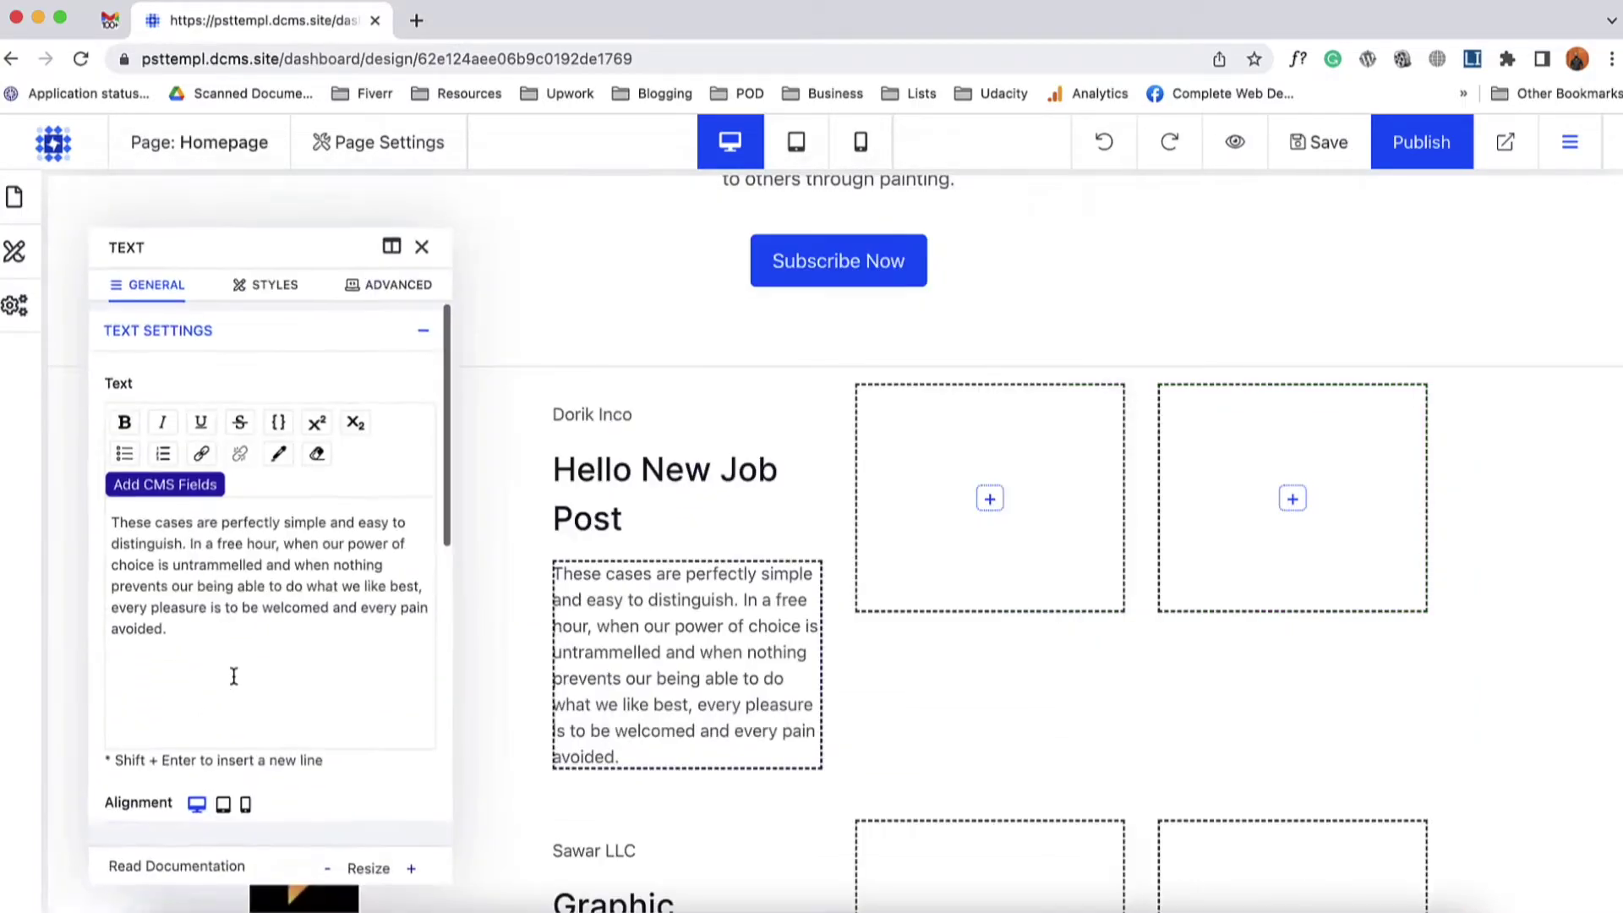
key(super+a)
key(BackSpace)
click(194, 488)
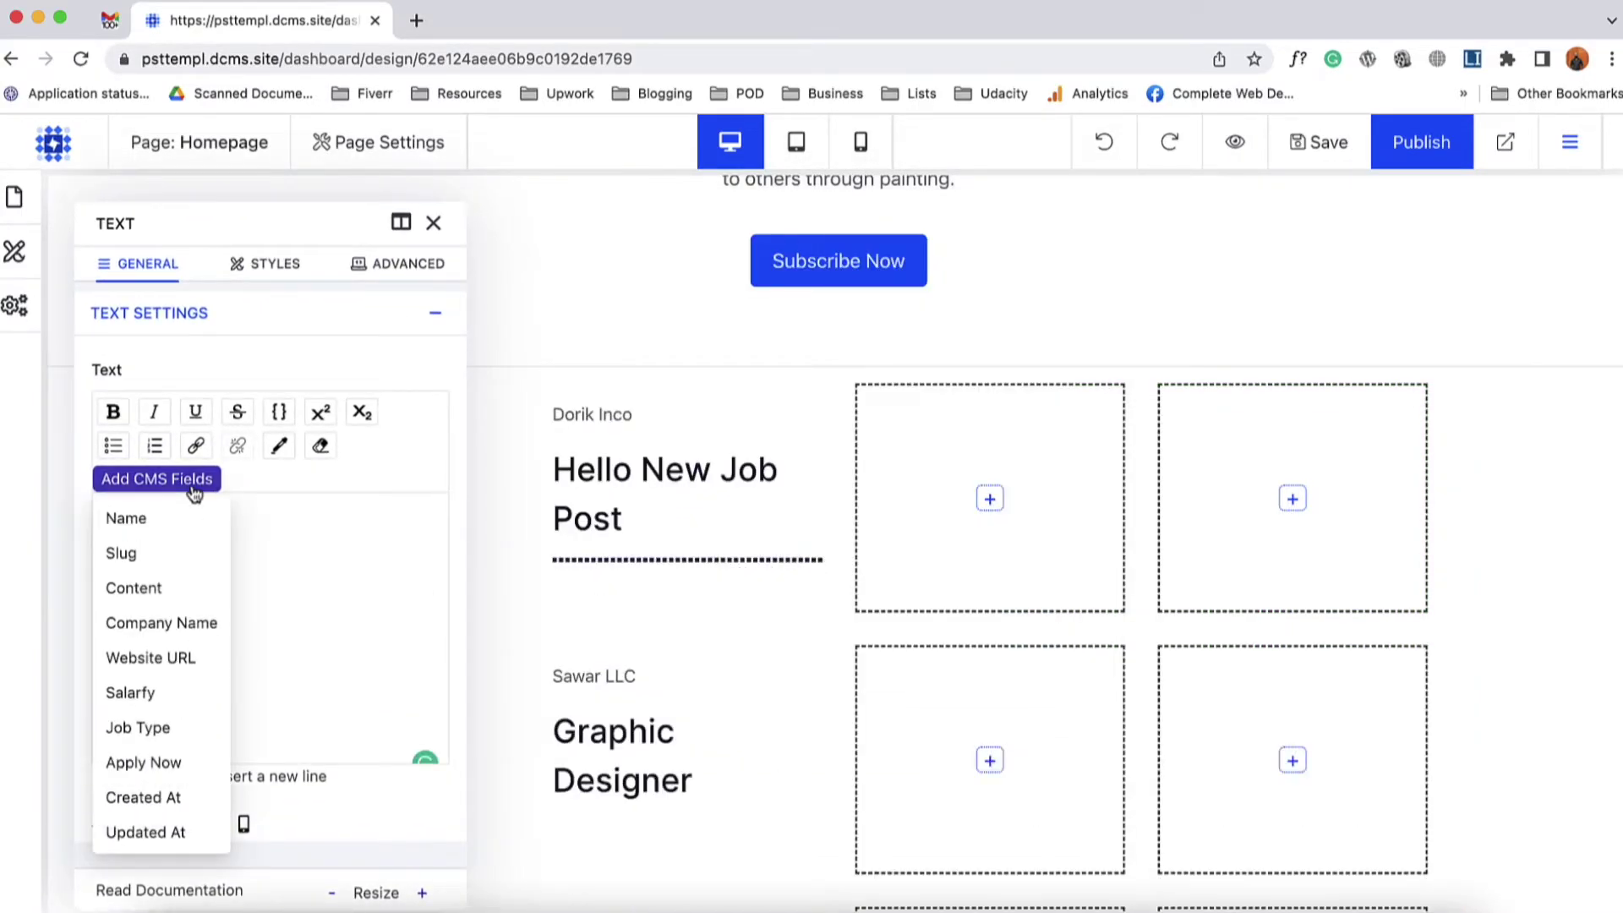
click(159, 727)
click(432, 222)
scroll(651, 631, down, 5)
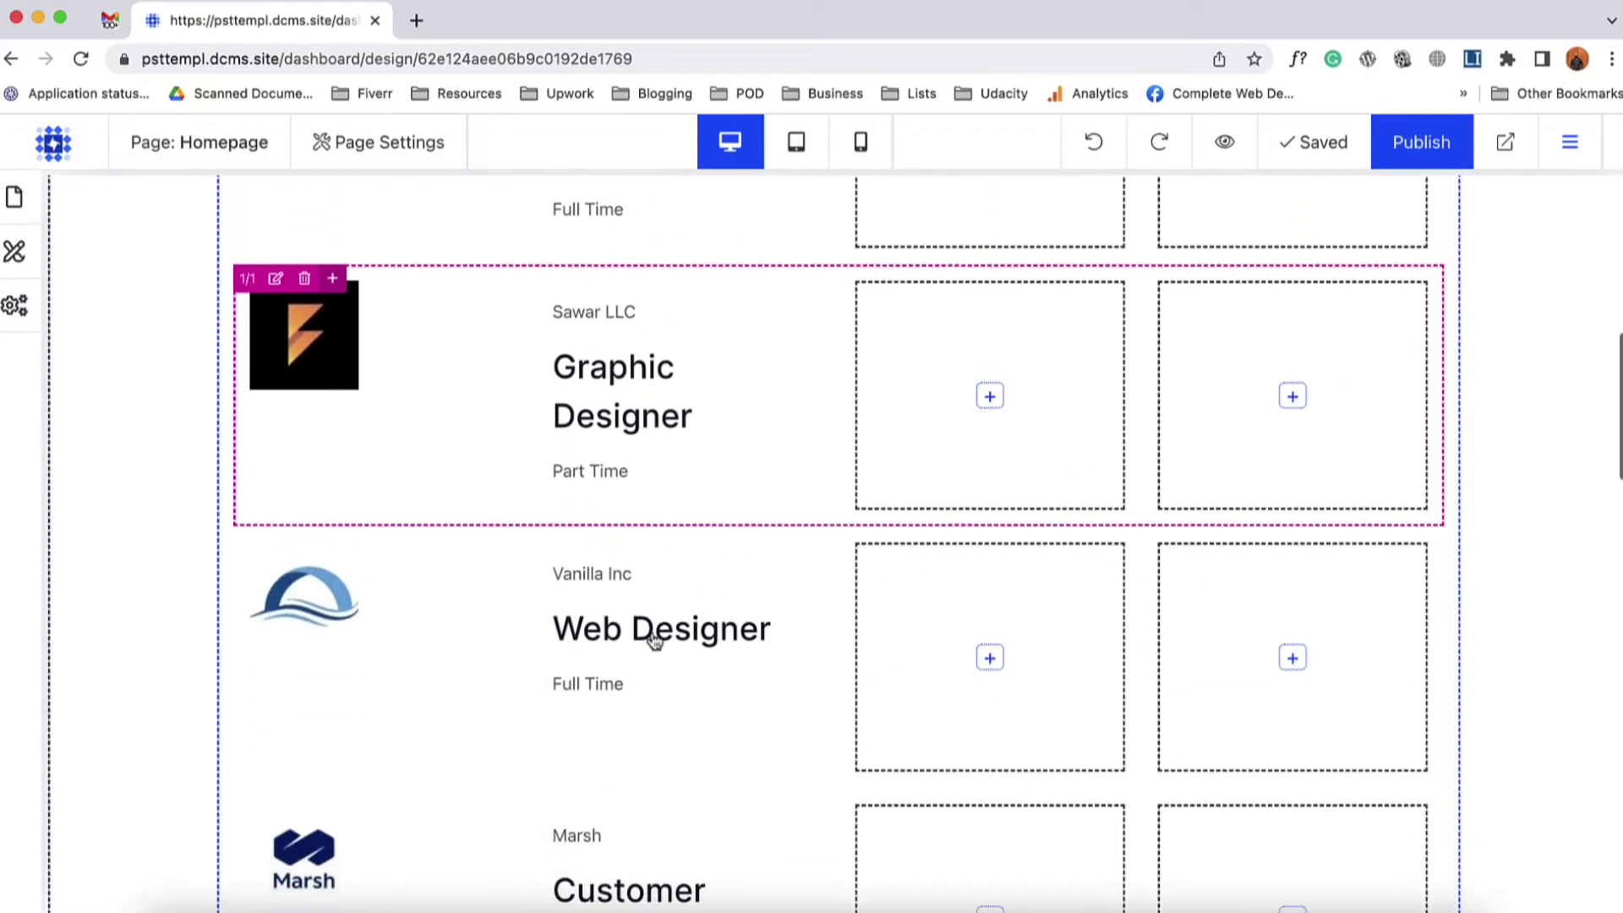
scroll(616, 759, down, 3)
scroll(616, 760, up, 8)
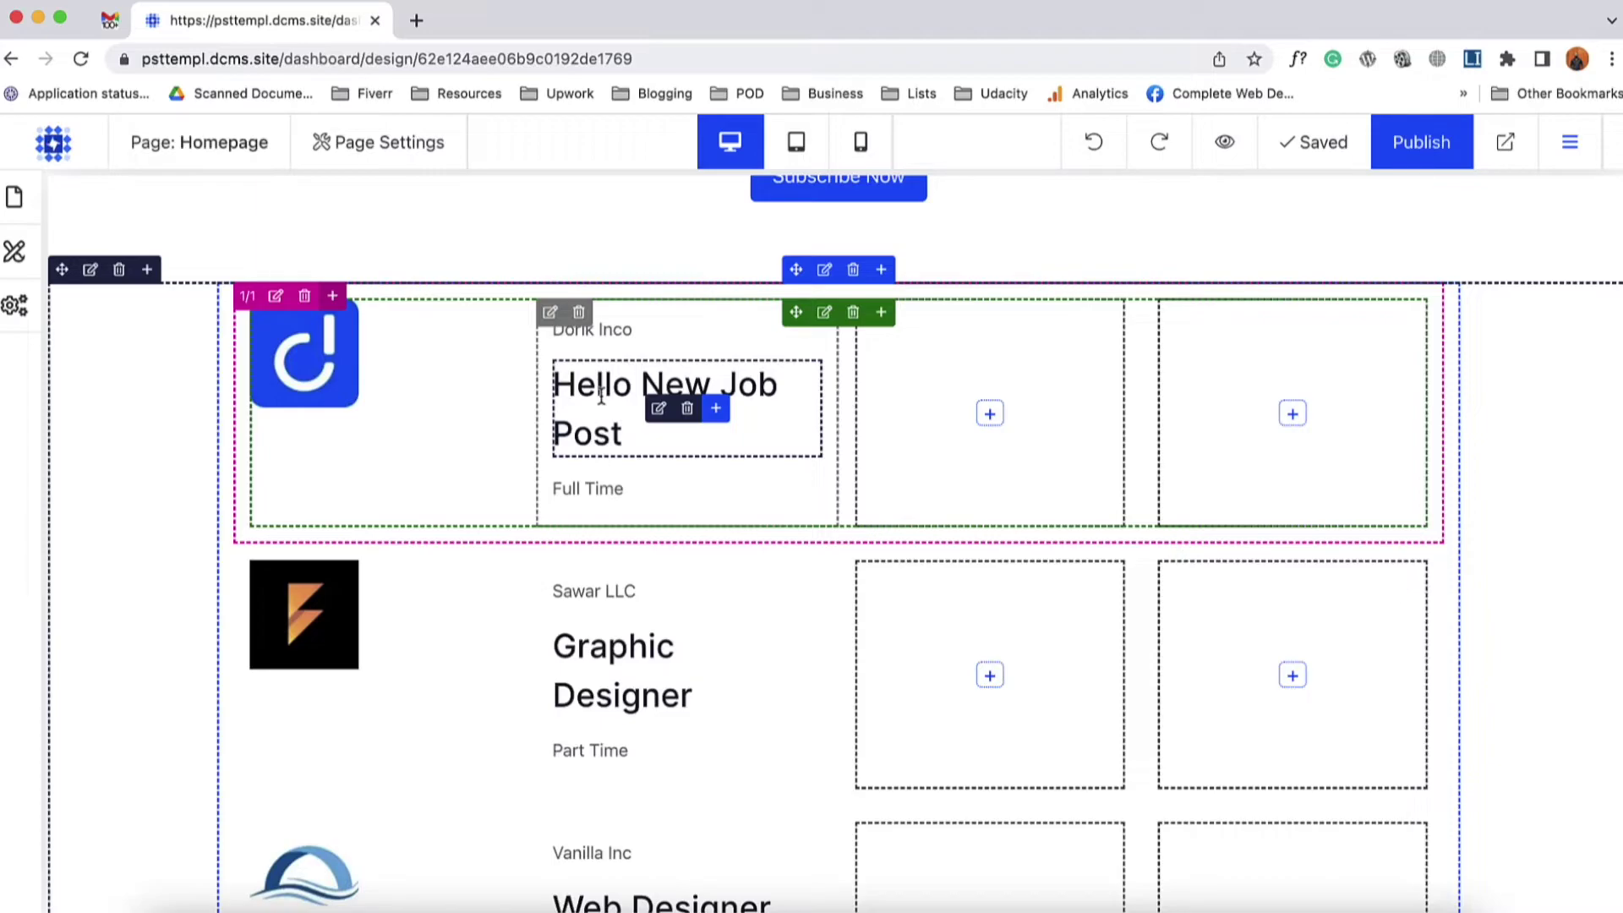
- Set the job title's link type to CMS item slug using the Slug field as URL
click(658, 408)
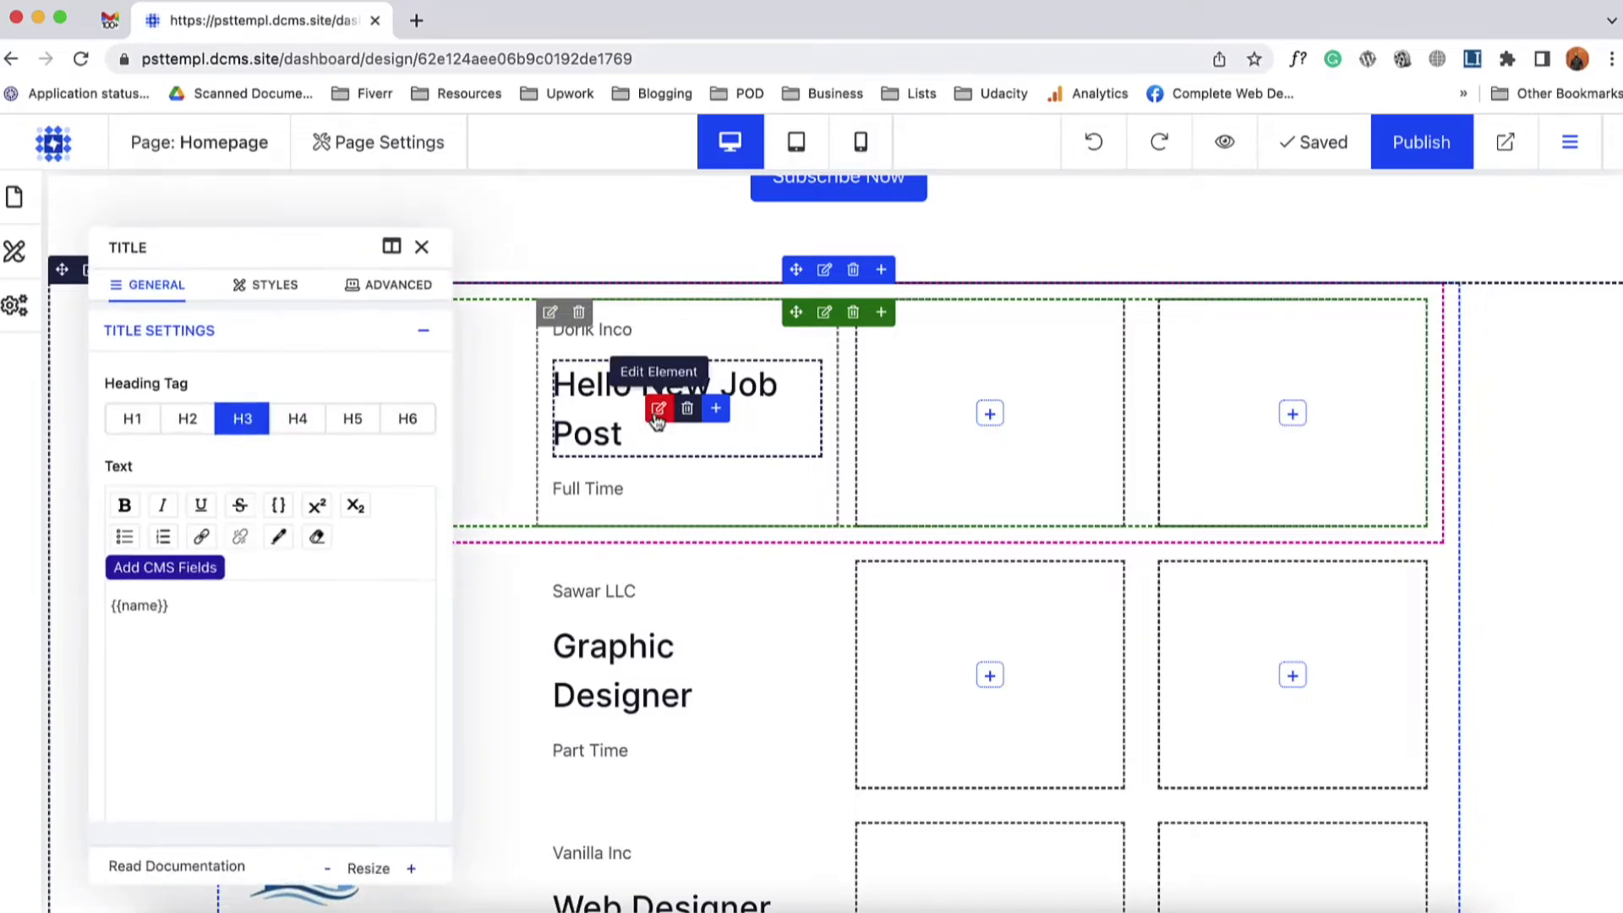
scroll(444, 467, down, 3)
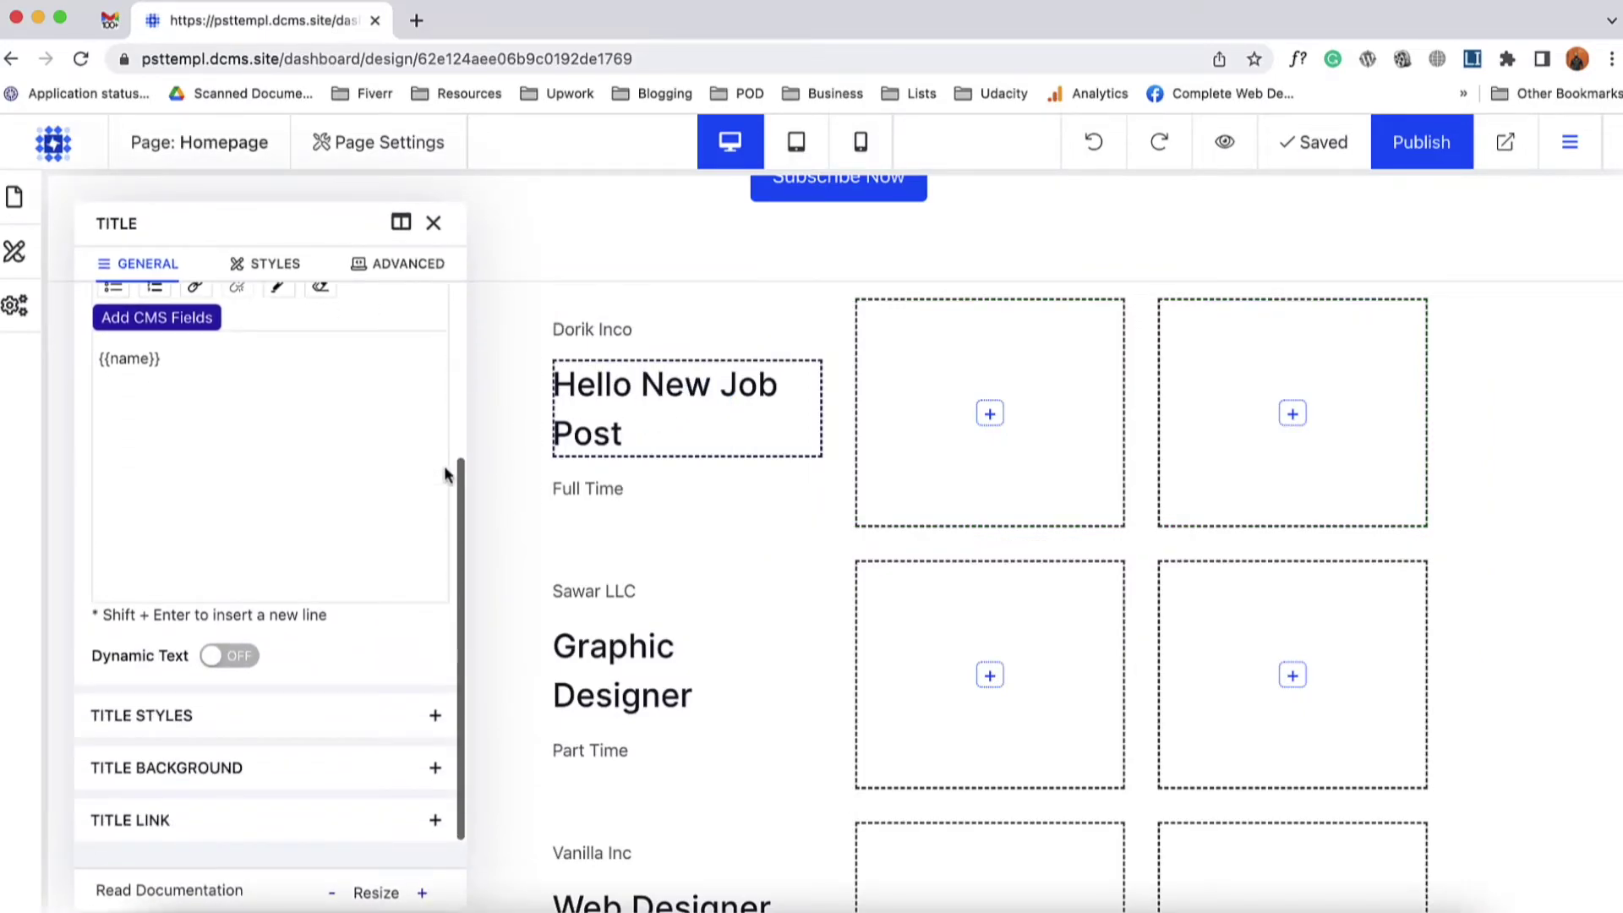
click(199, 837)
scroll(216, 827, down, 3)
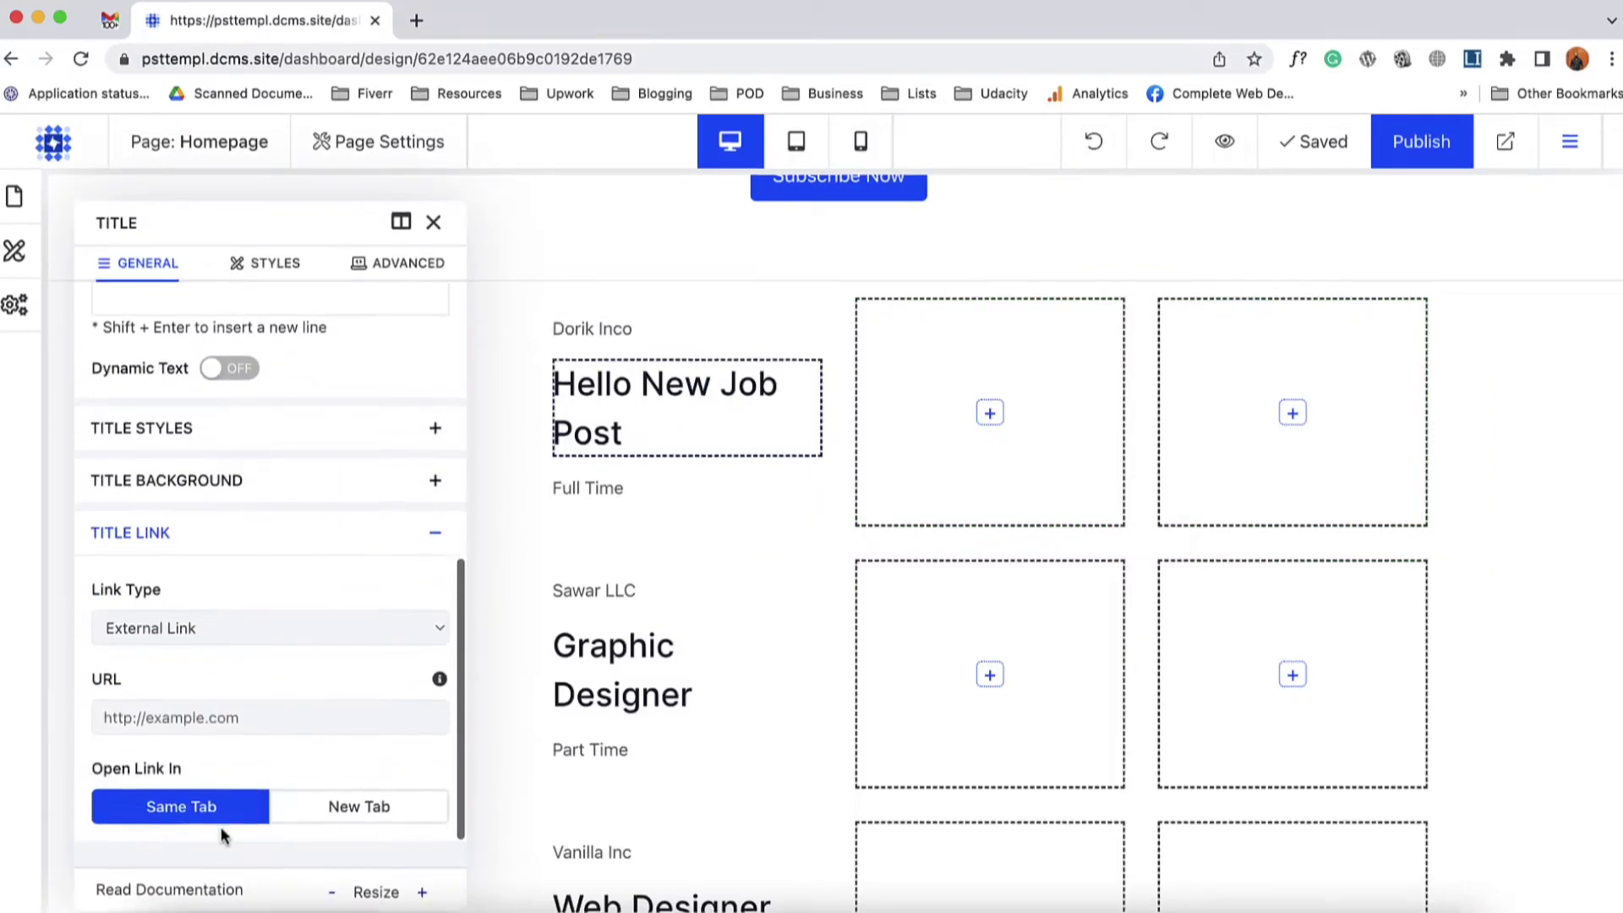
click(180, 630)
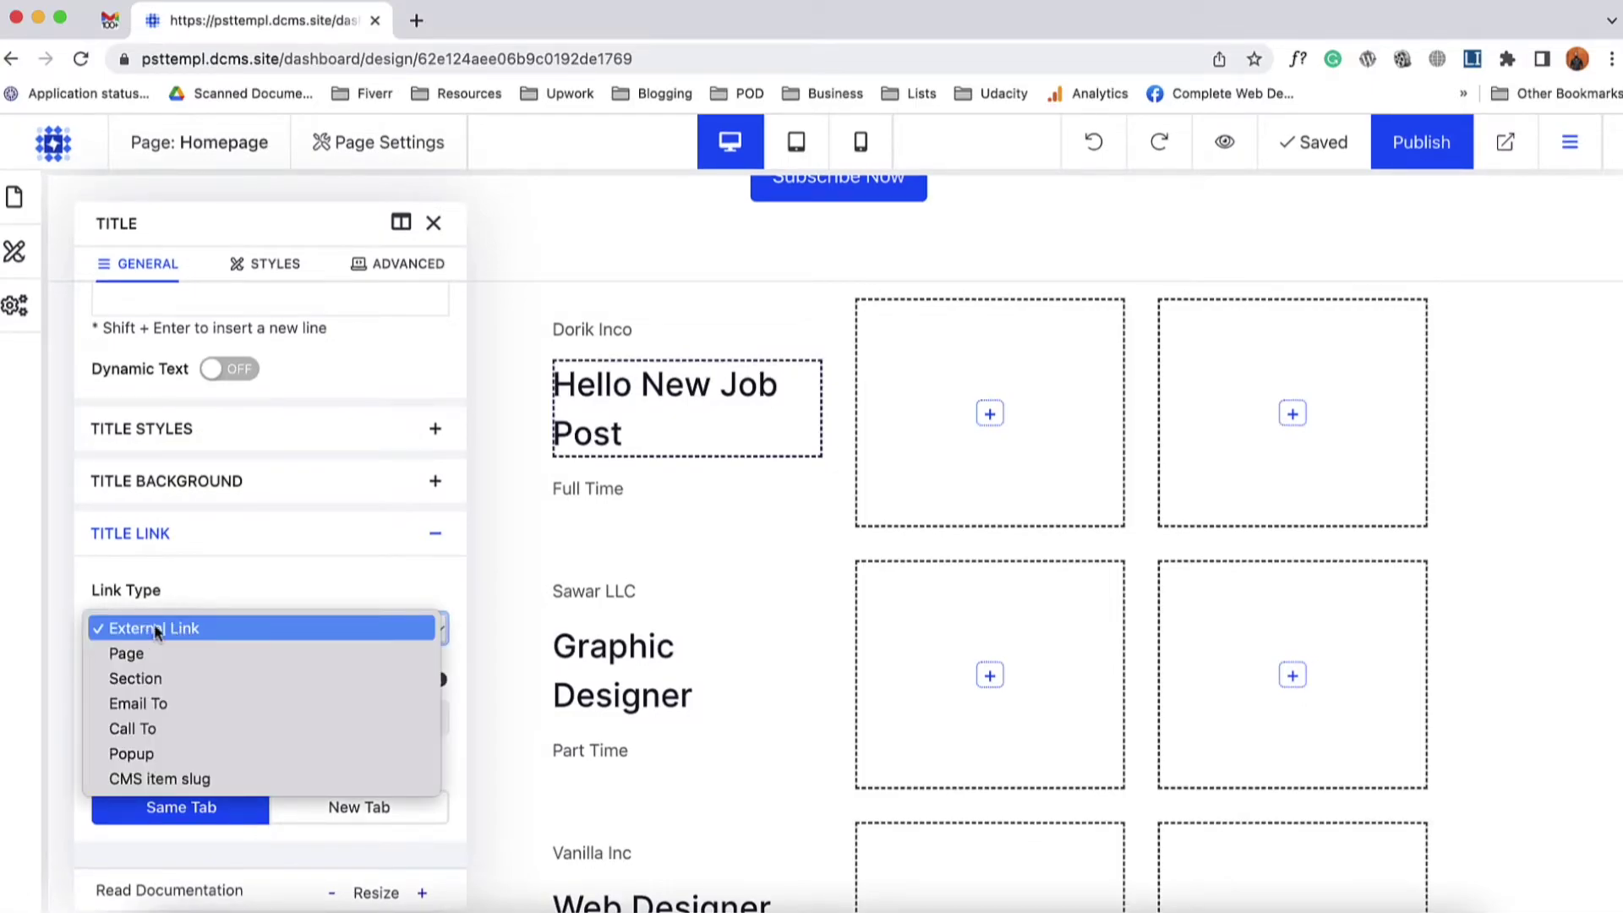
click(159, 778)
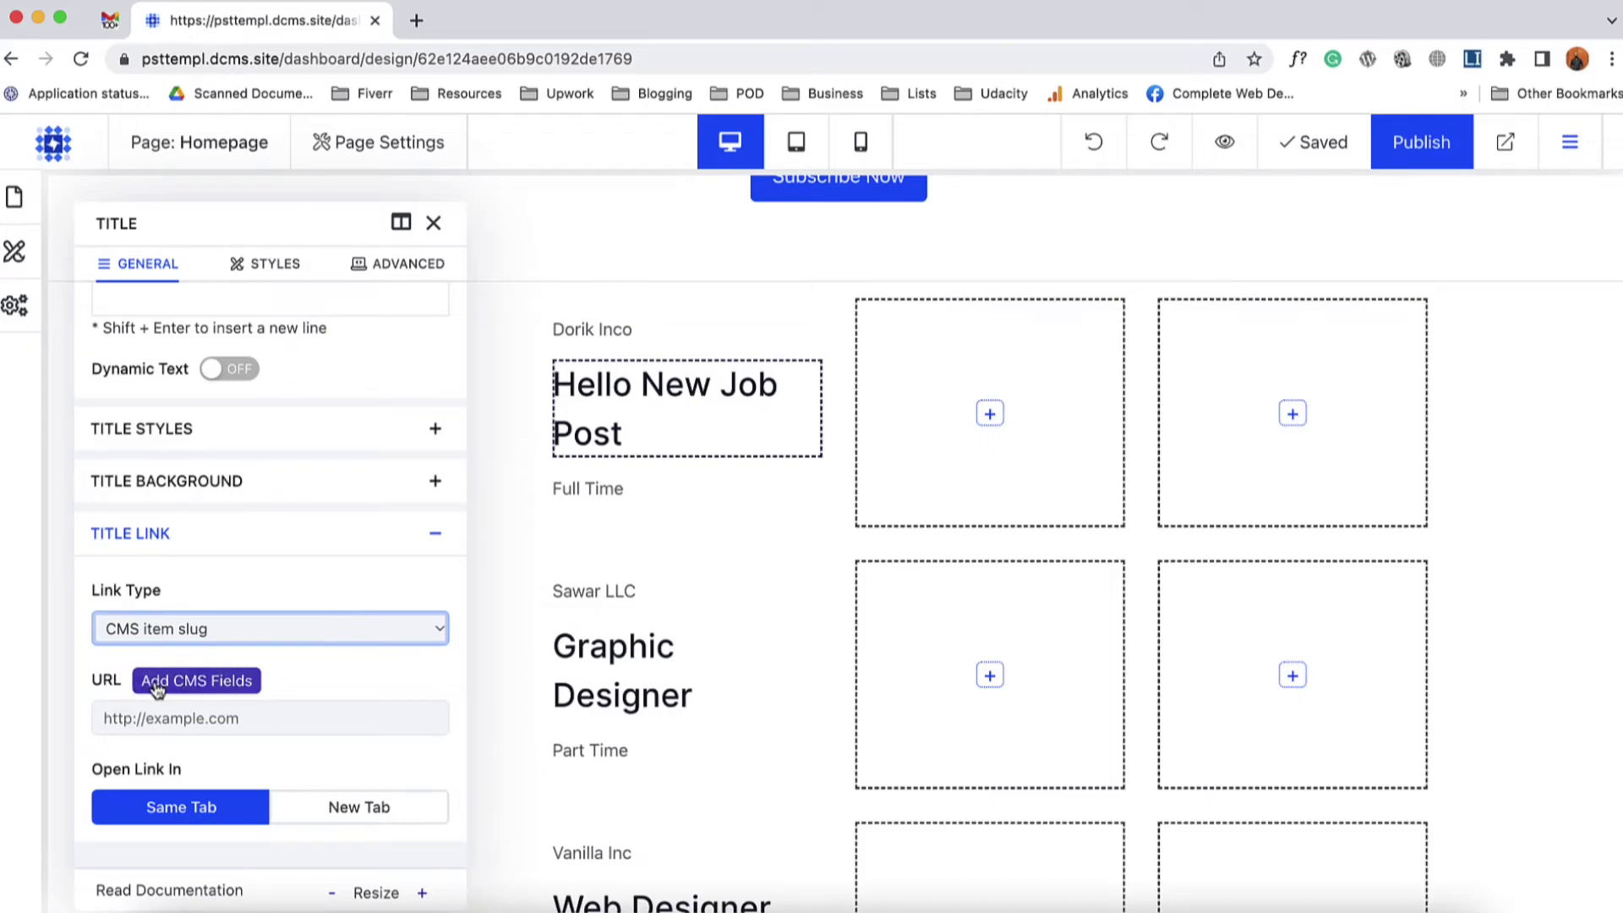
click(226, 687)
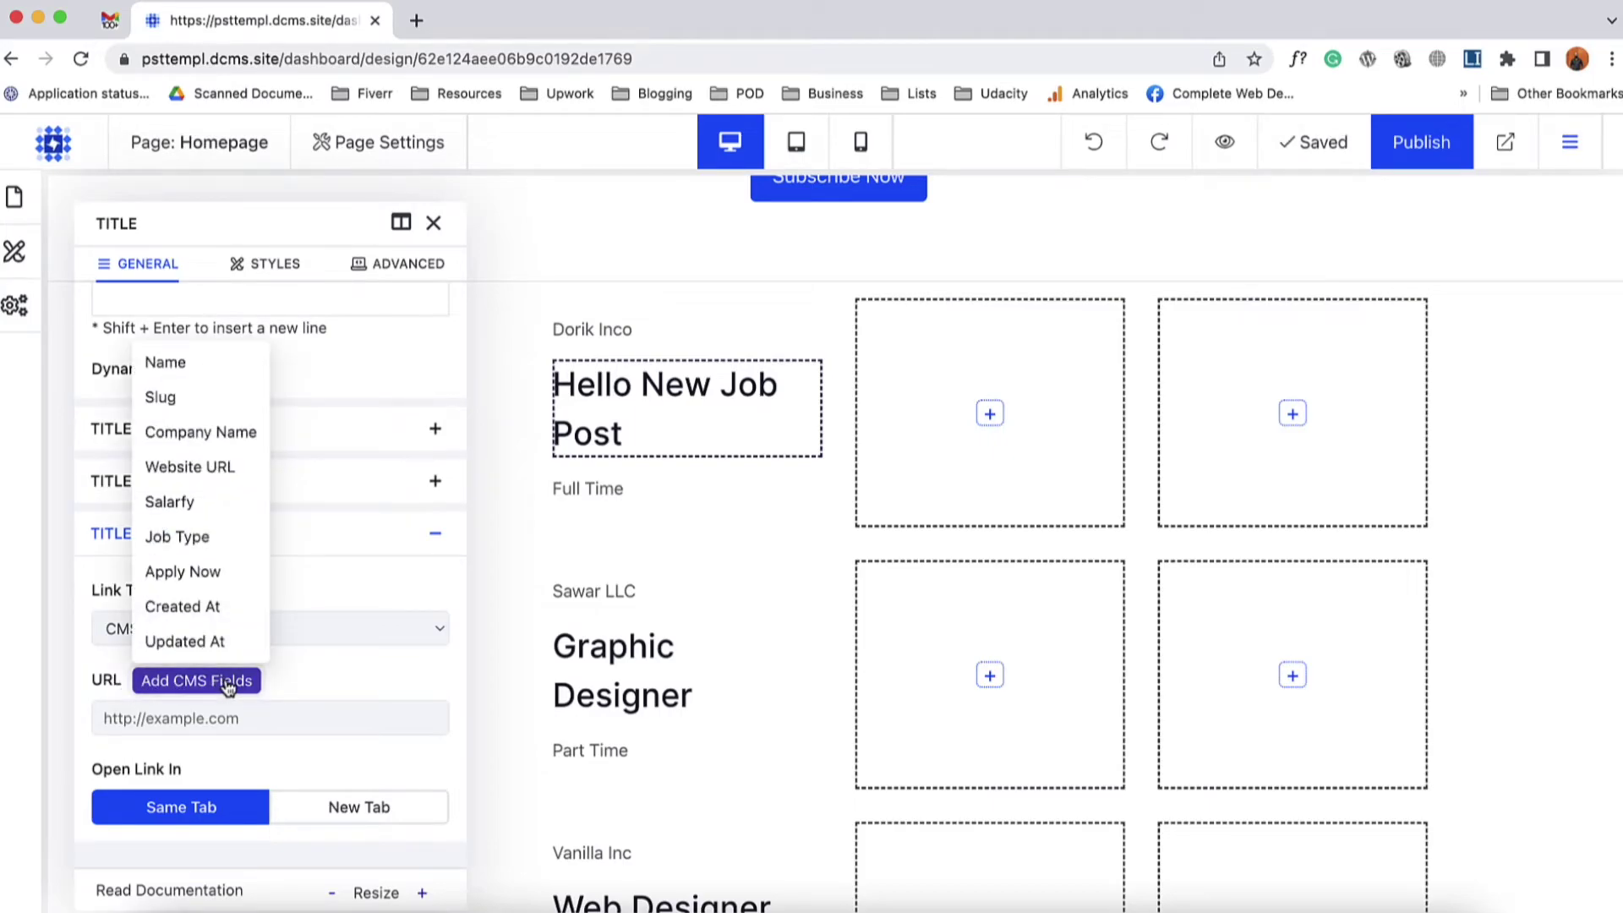
click(190, 404)
click(434, 223)
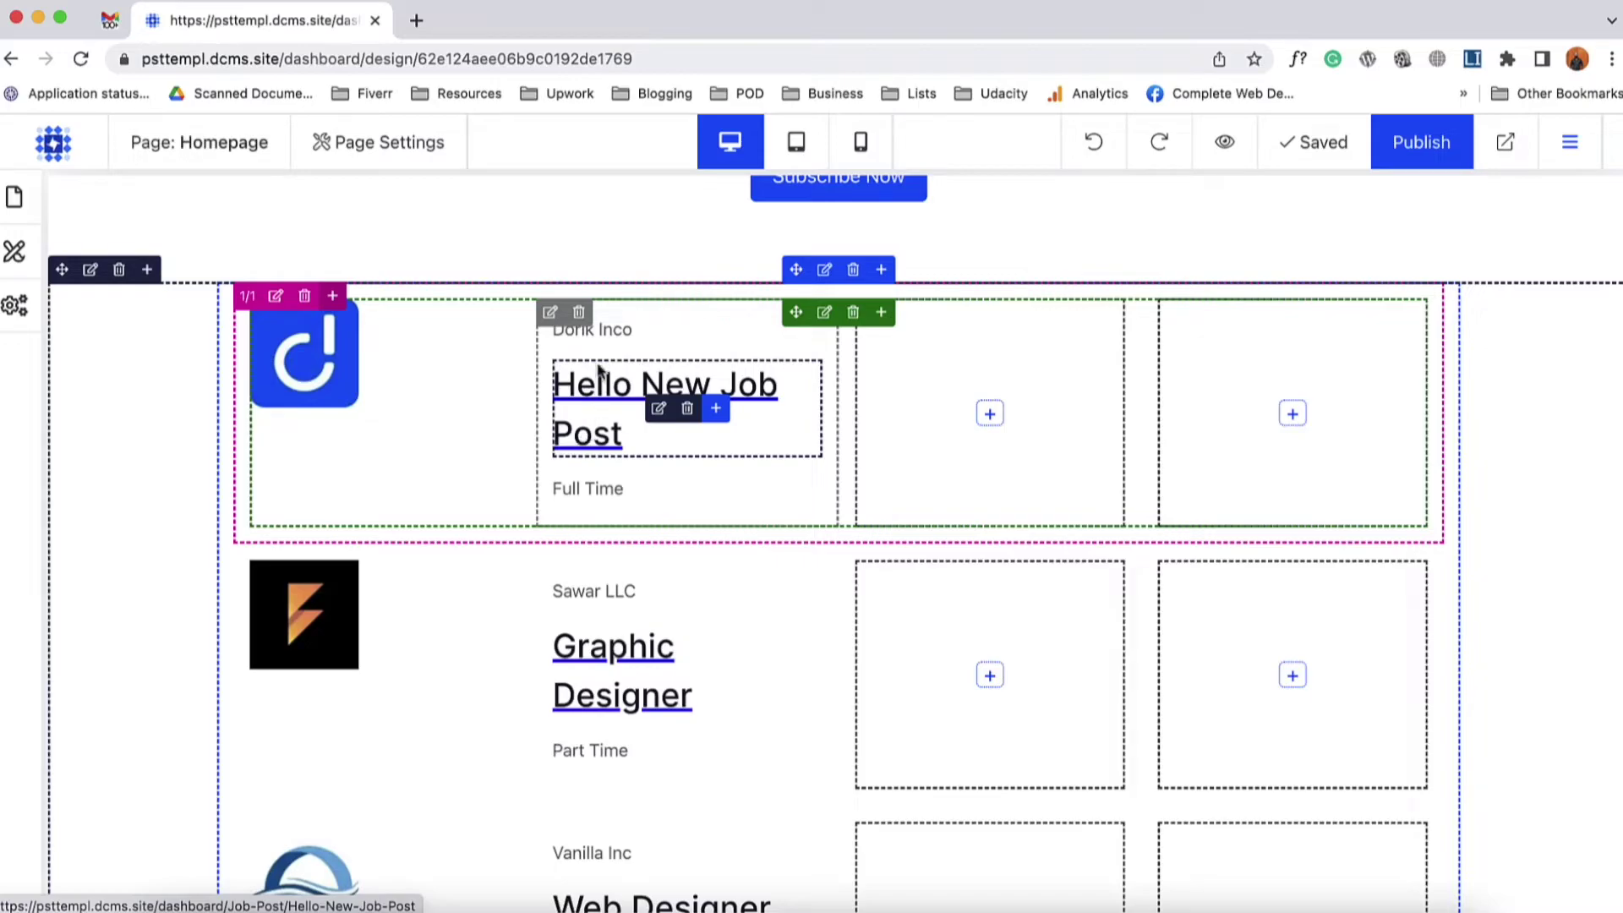
- Add a text element in the third column showing the Salarfy field
click(989, 415)
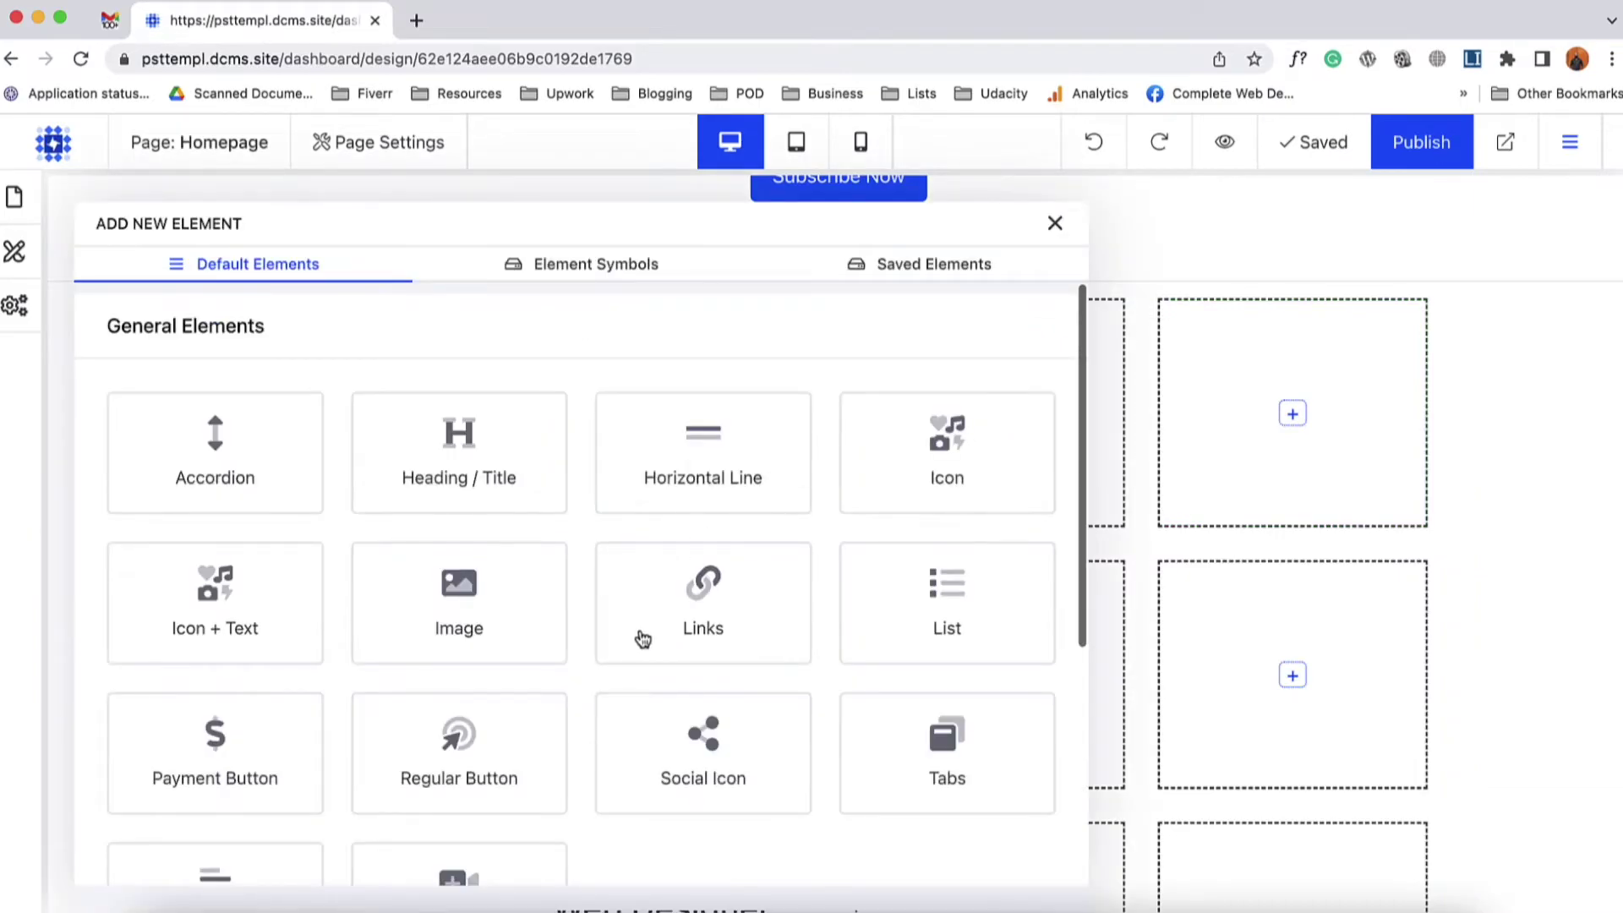
scroll(649, 621, down, 5)
click(274, 522)
triple_click(314, 589)
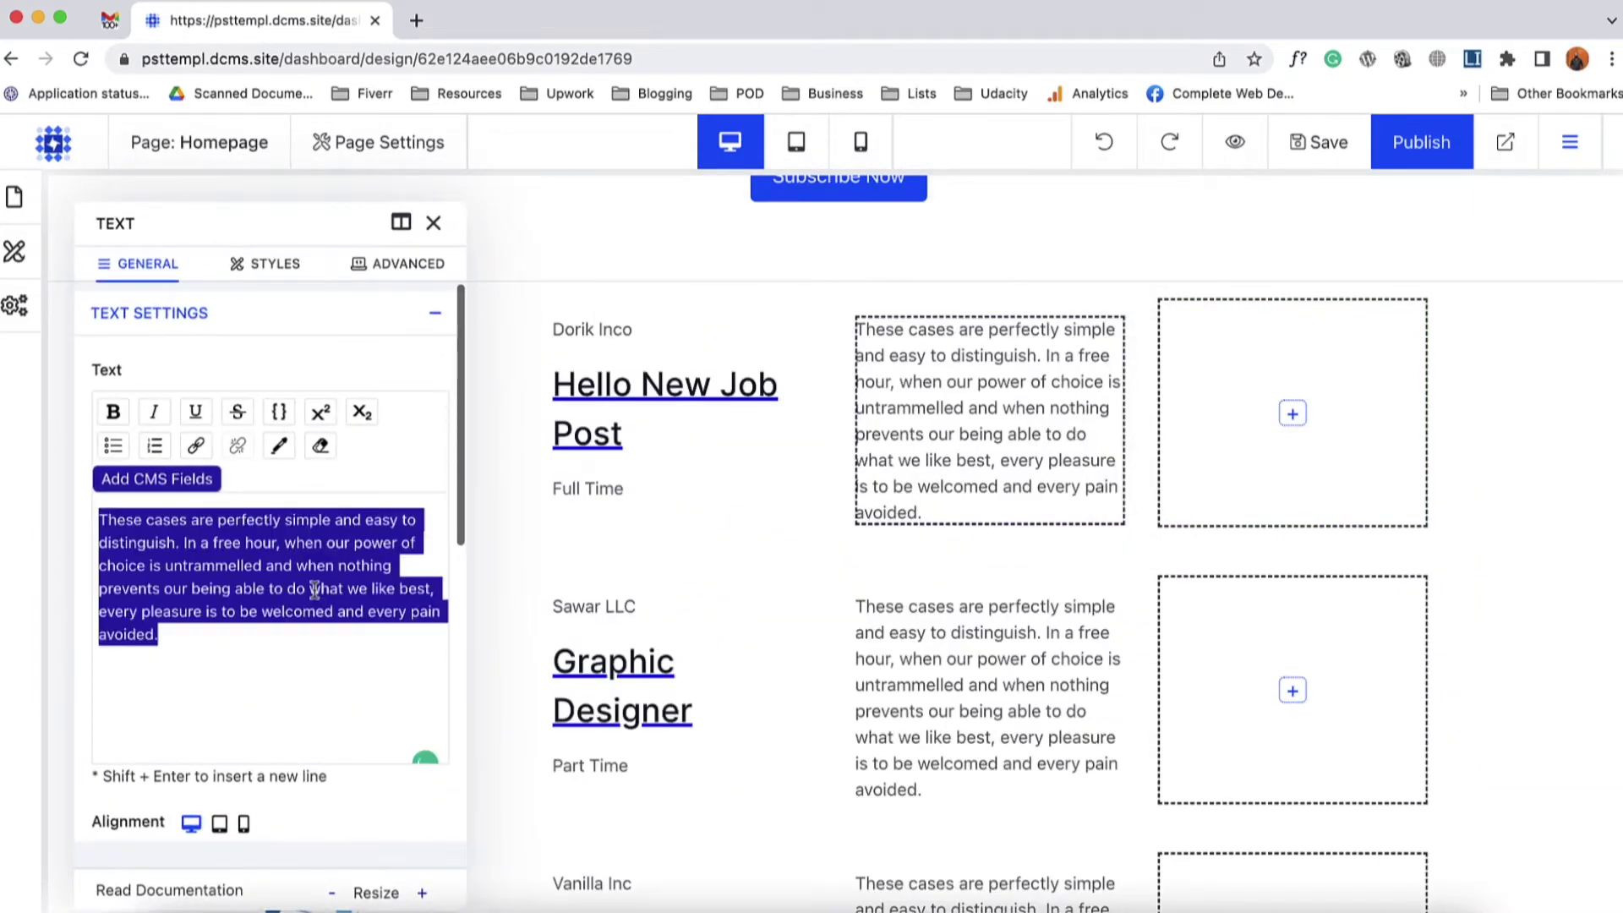
key(BackSpace)
click(167, 489)
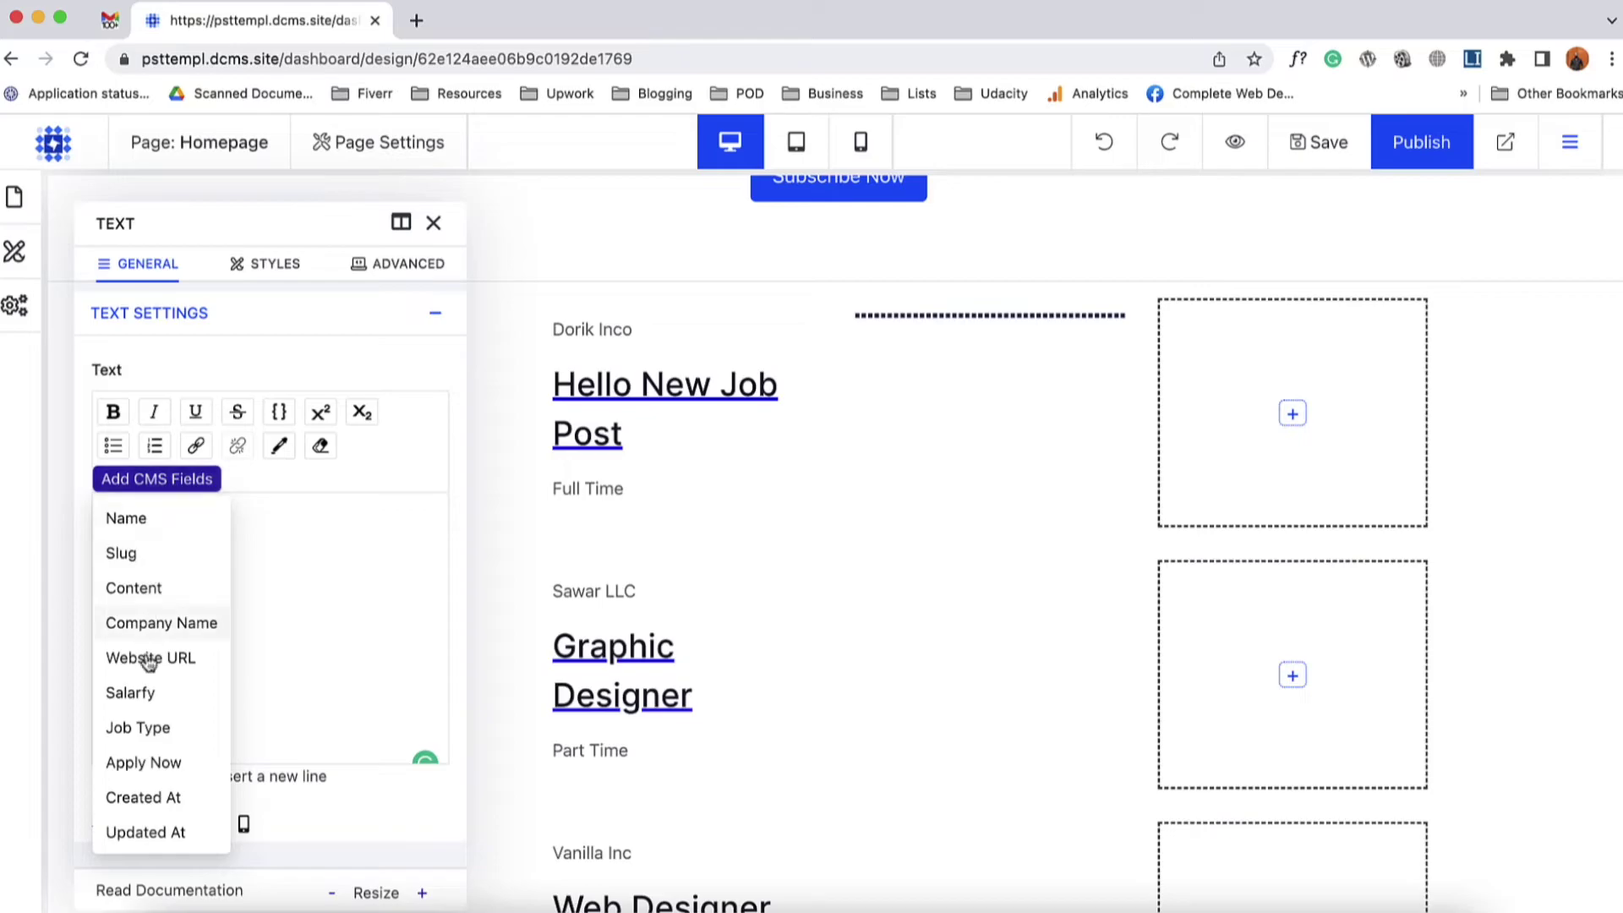
click(131, 687)
click(431, 223)
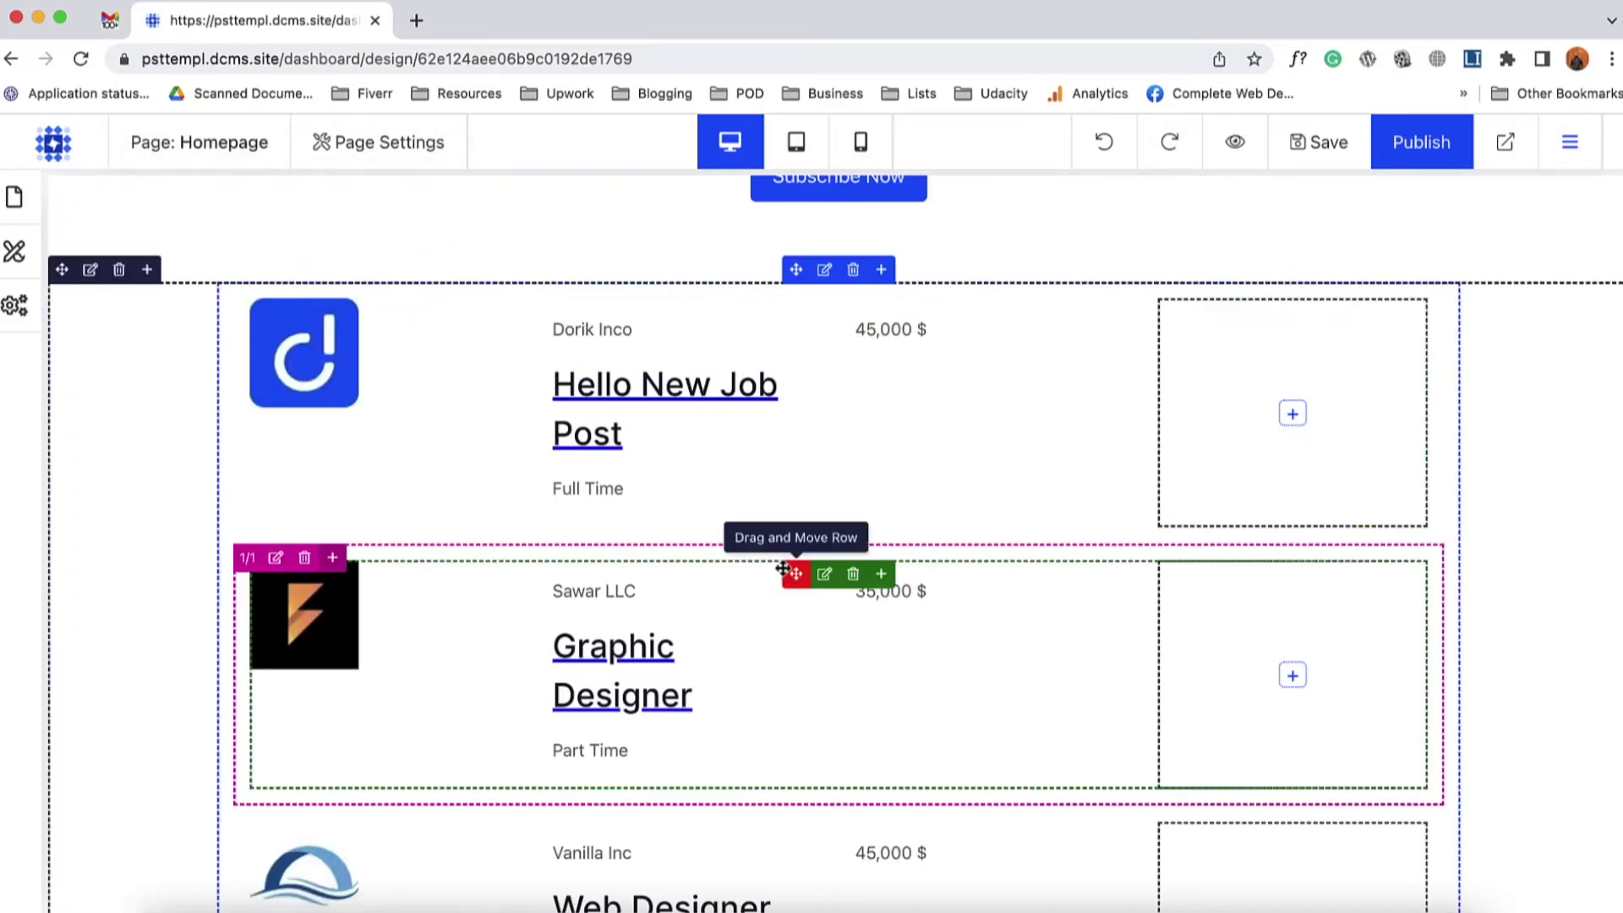
scroll(857, 561, up, 2)
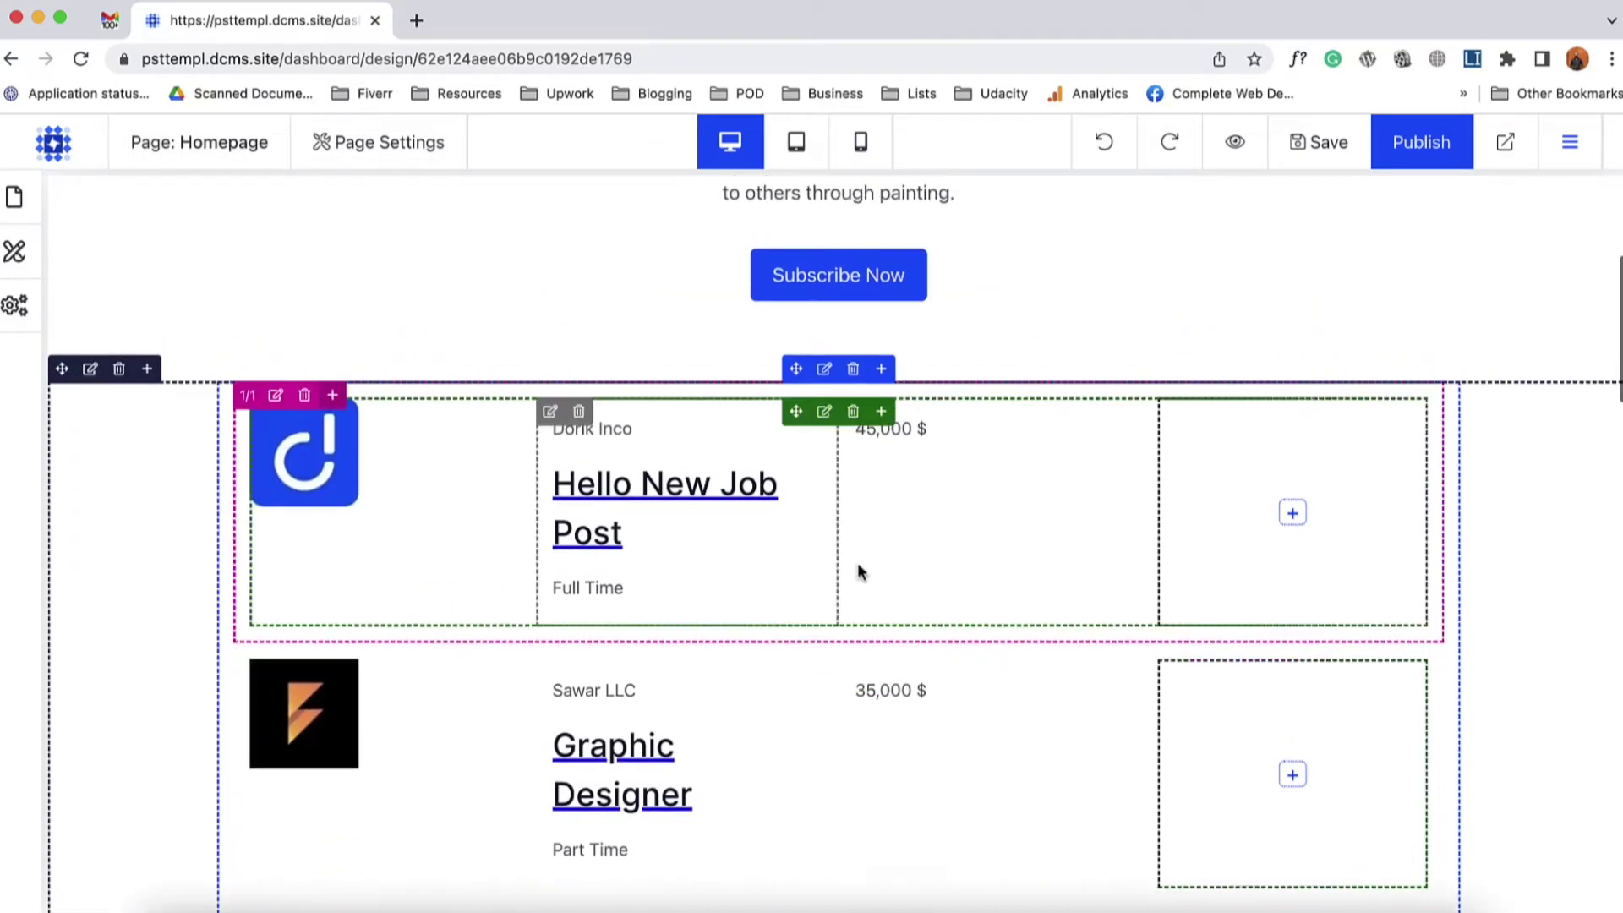
- Add a button labelled 'Apply Now' to the last column
click(1293, 513)
scroll(668, 558, down, 3)
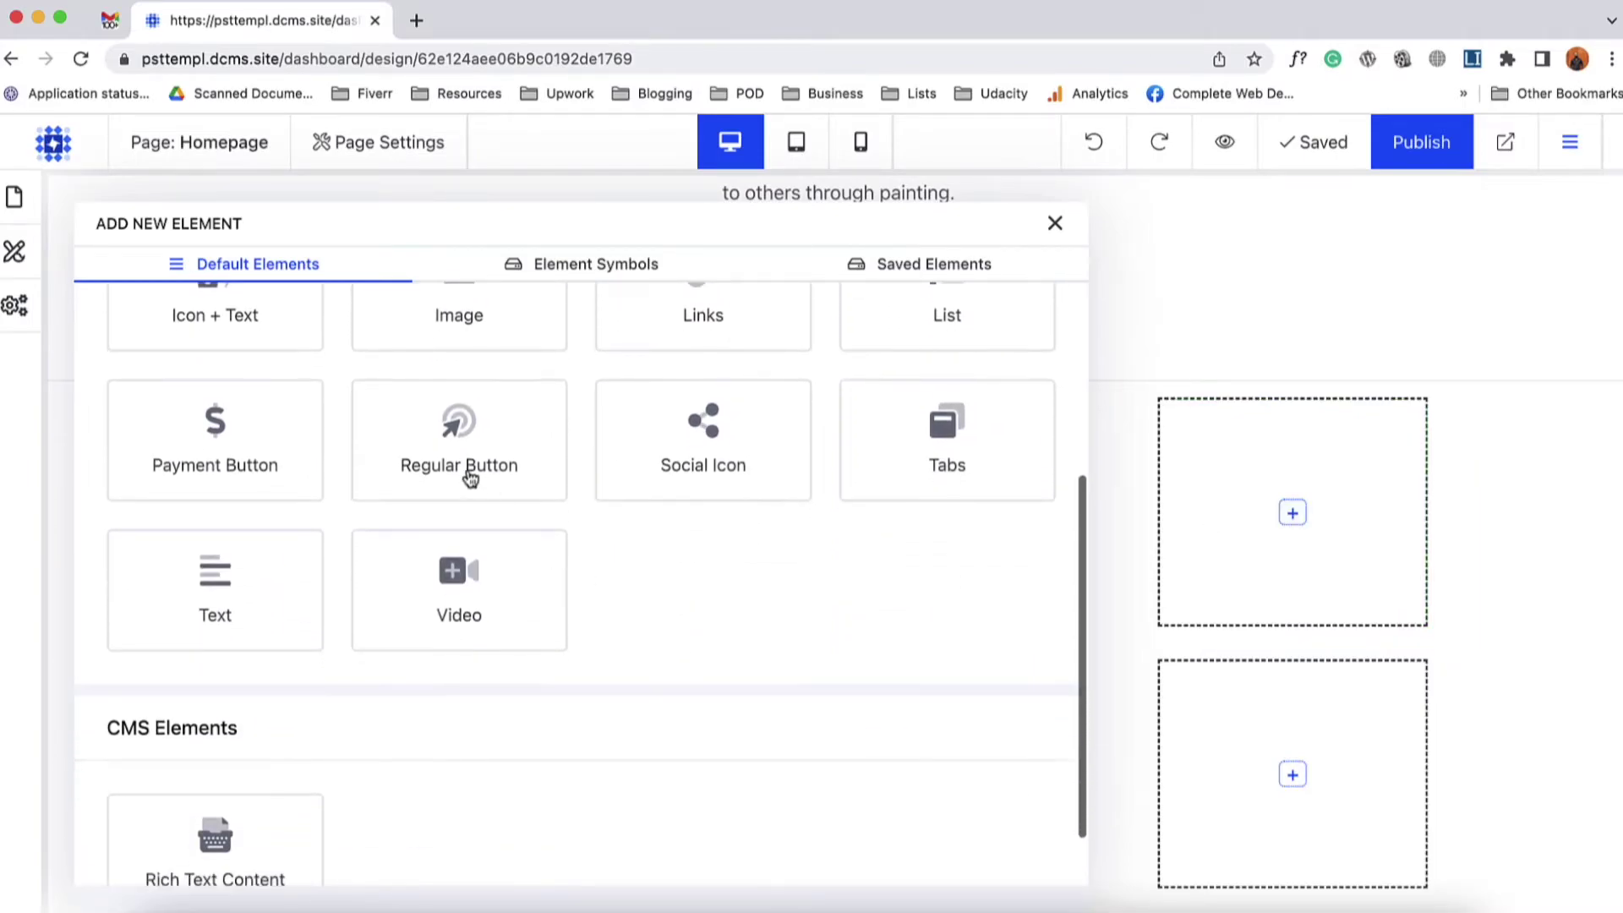
click(427, 447)
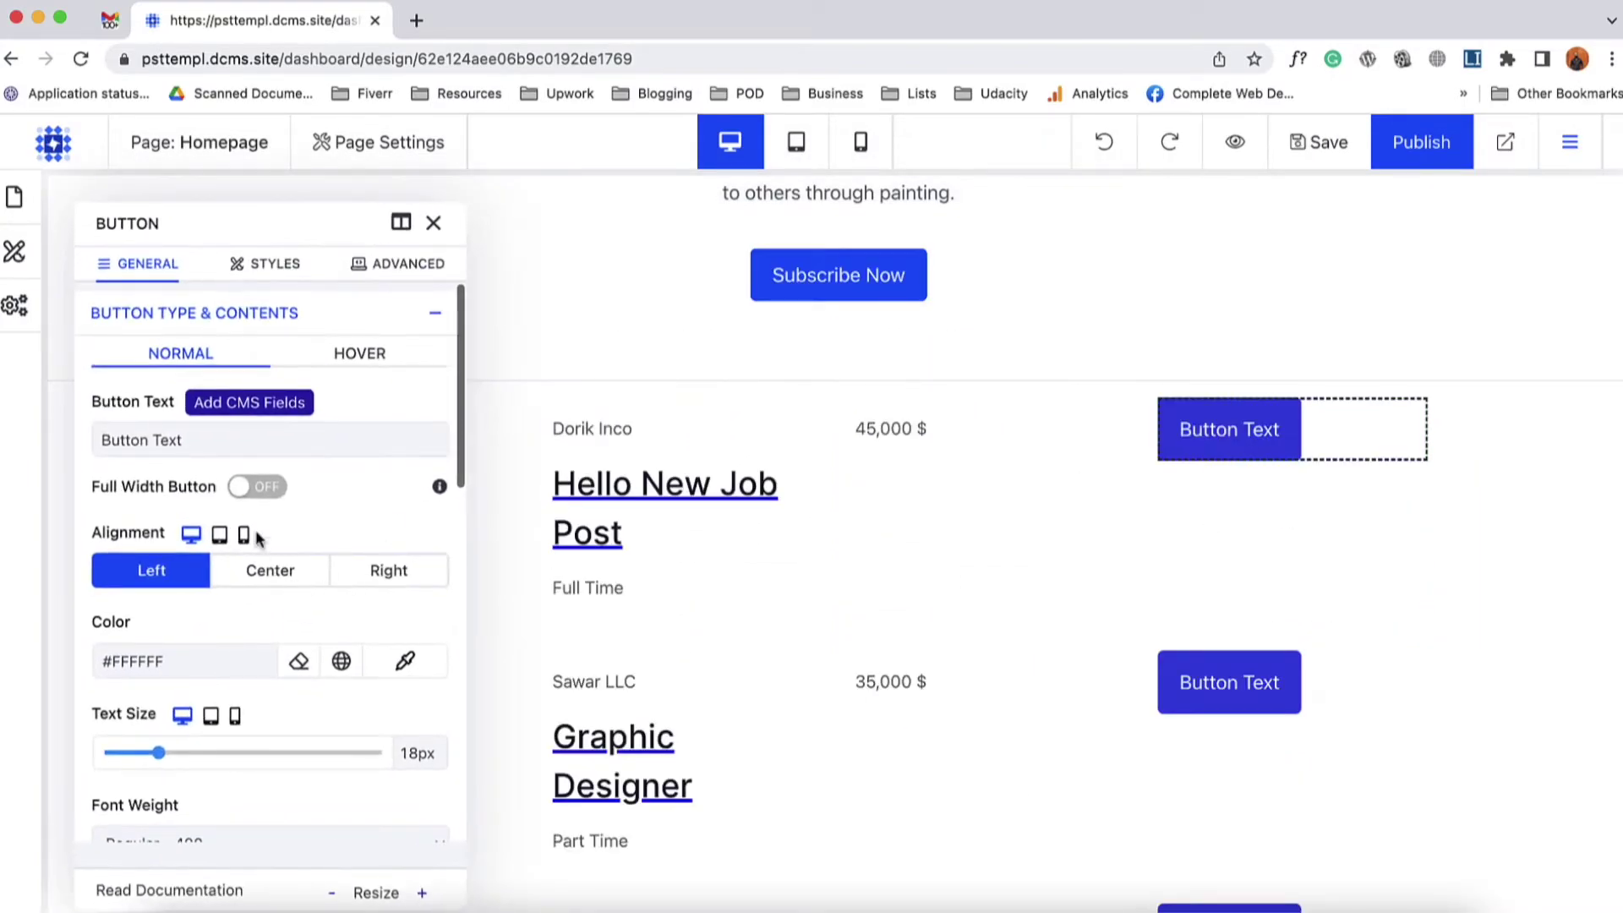
triple_click(240, 449)
text(Apply Now)
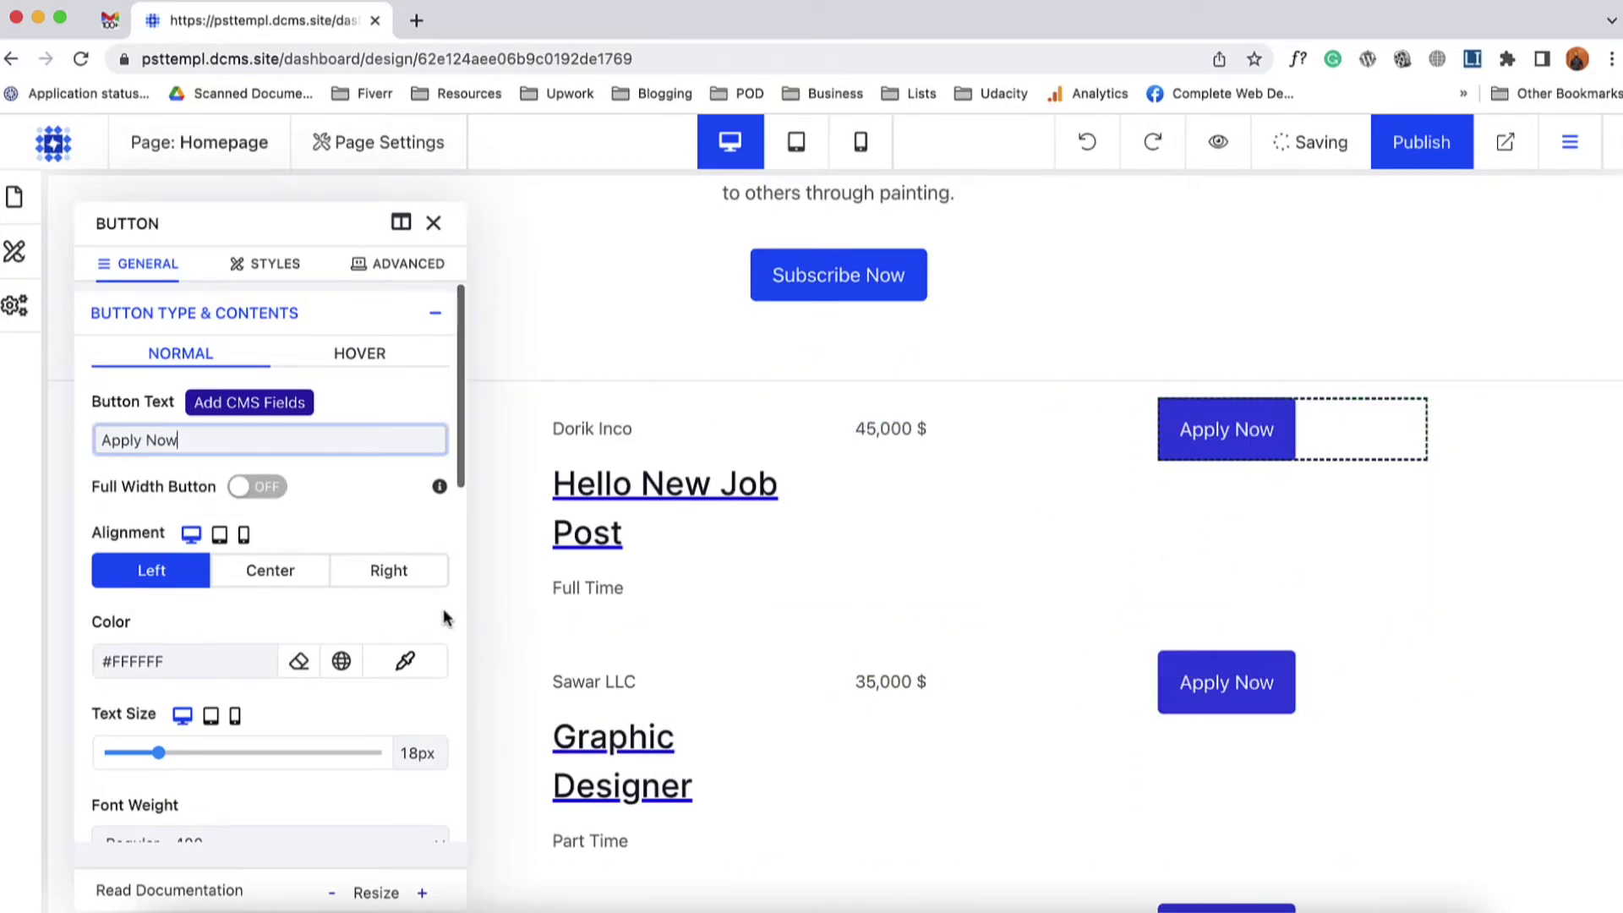
- Link the button via CMS item slug to the Apply Now field and publish the homepage
scroll(342, 484, down, 5)
scroll(343, 492, down, 6)
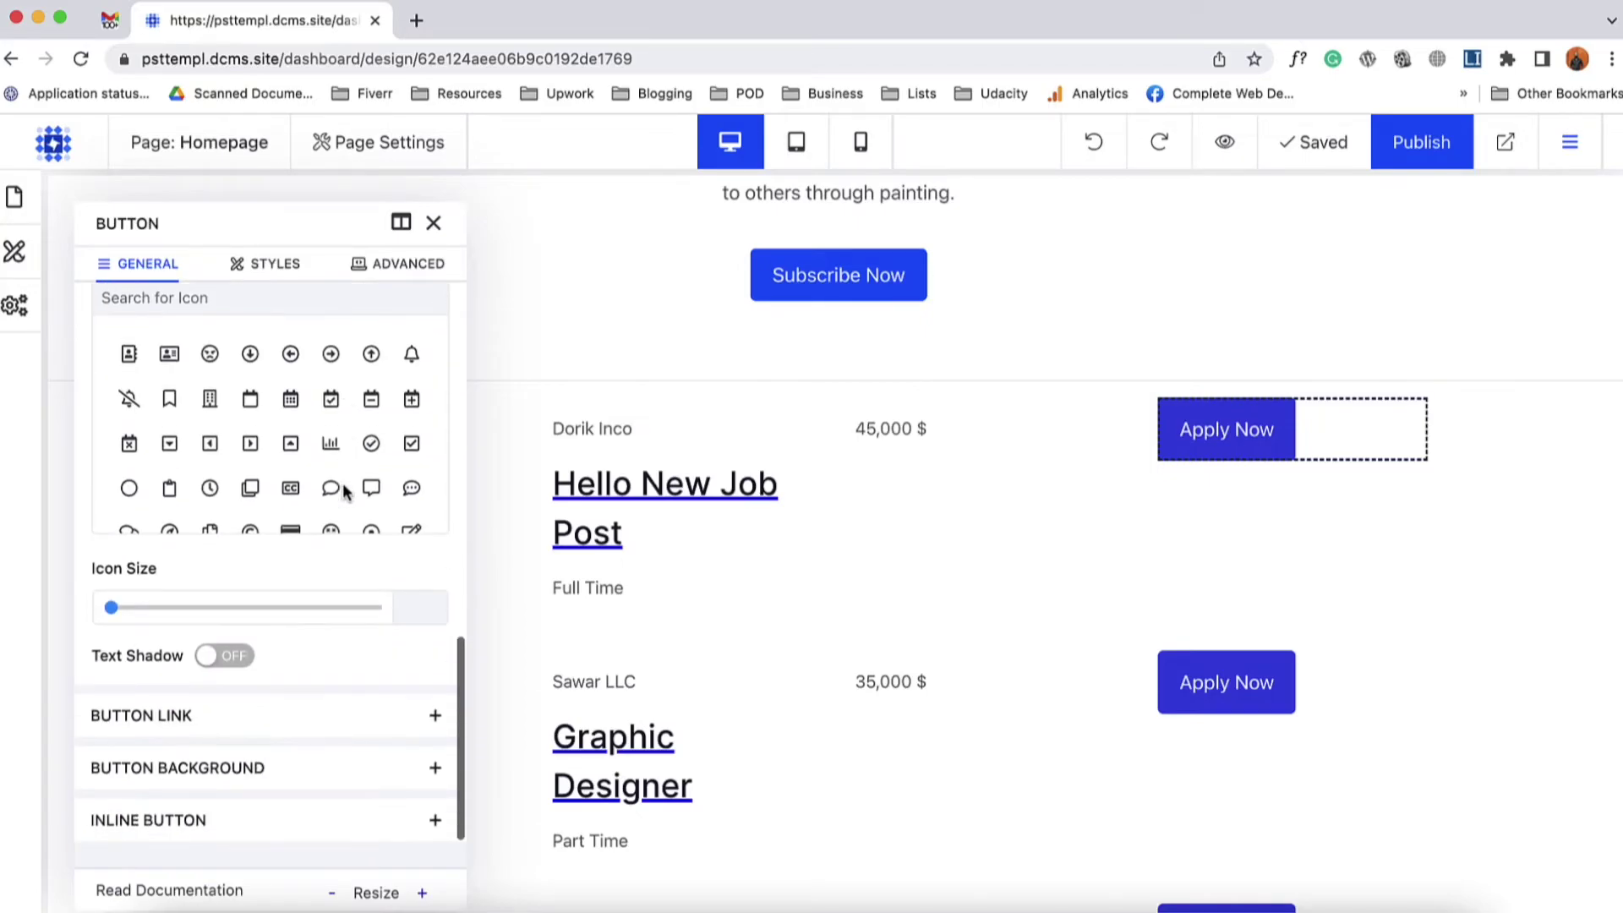
click(252, 719)
scroll(249, 729, down, 3)
click(196, 523)
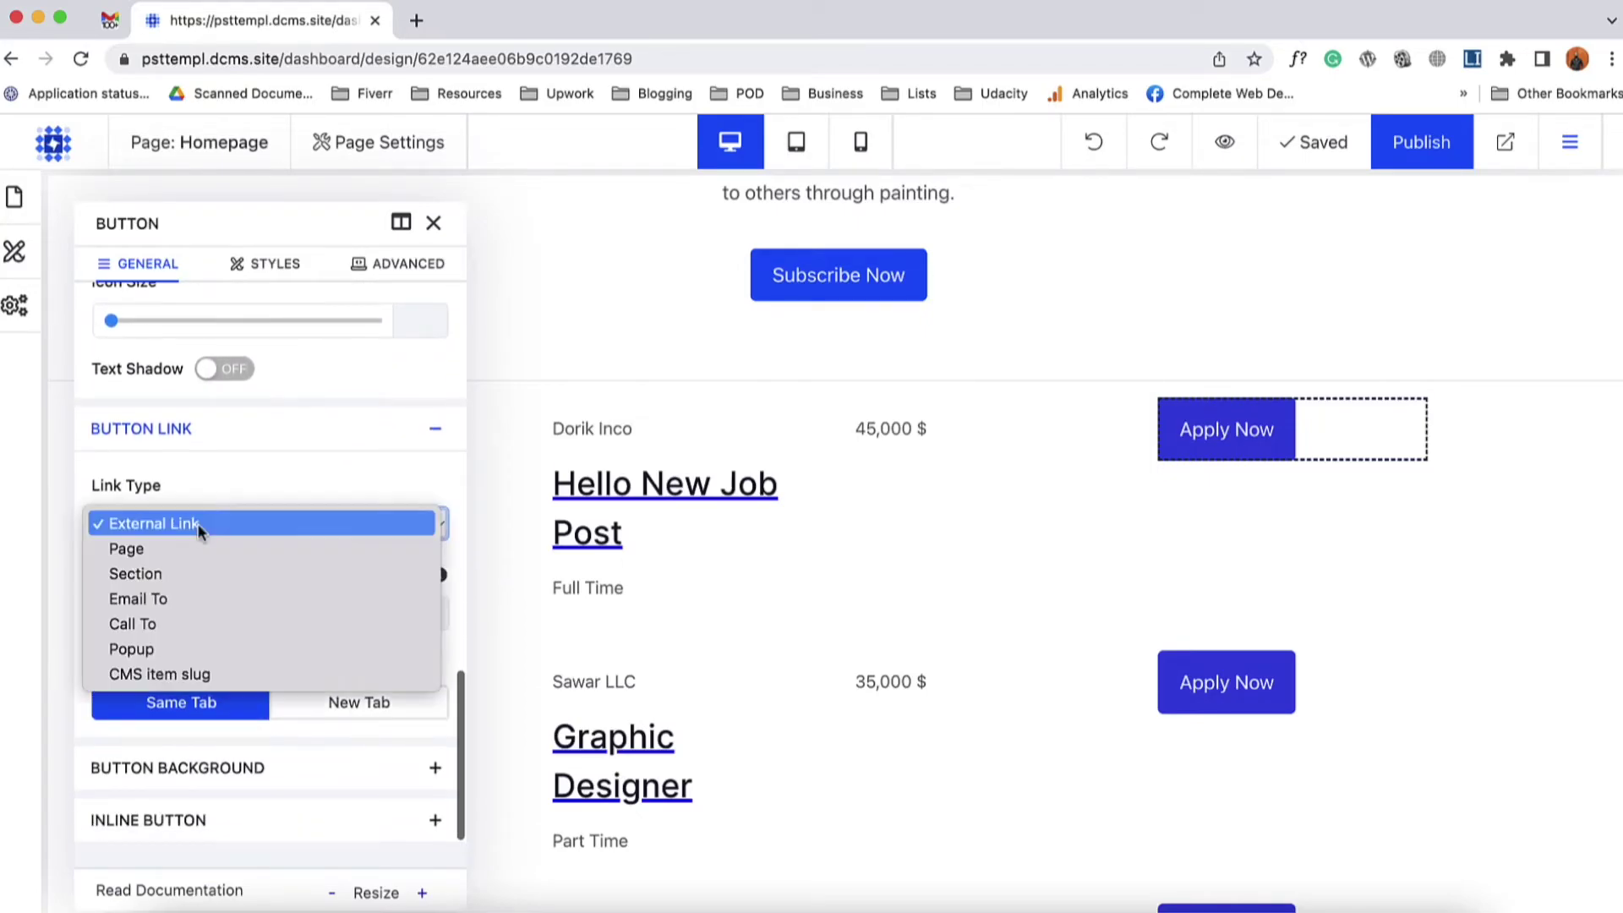
click(157, 666)
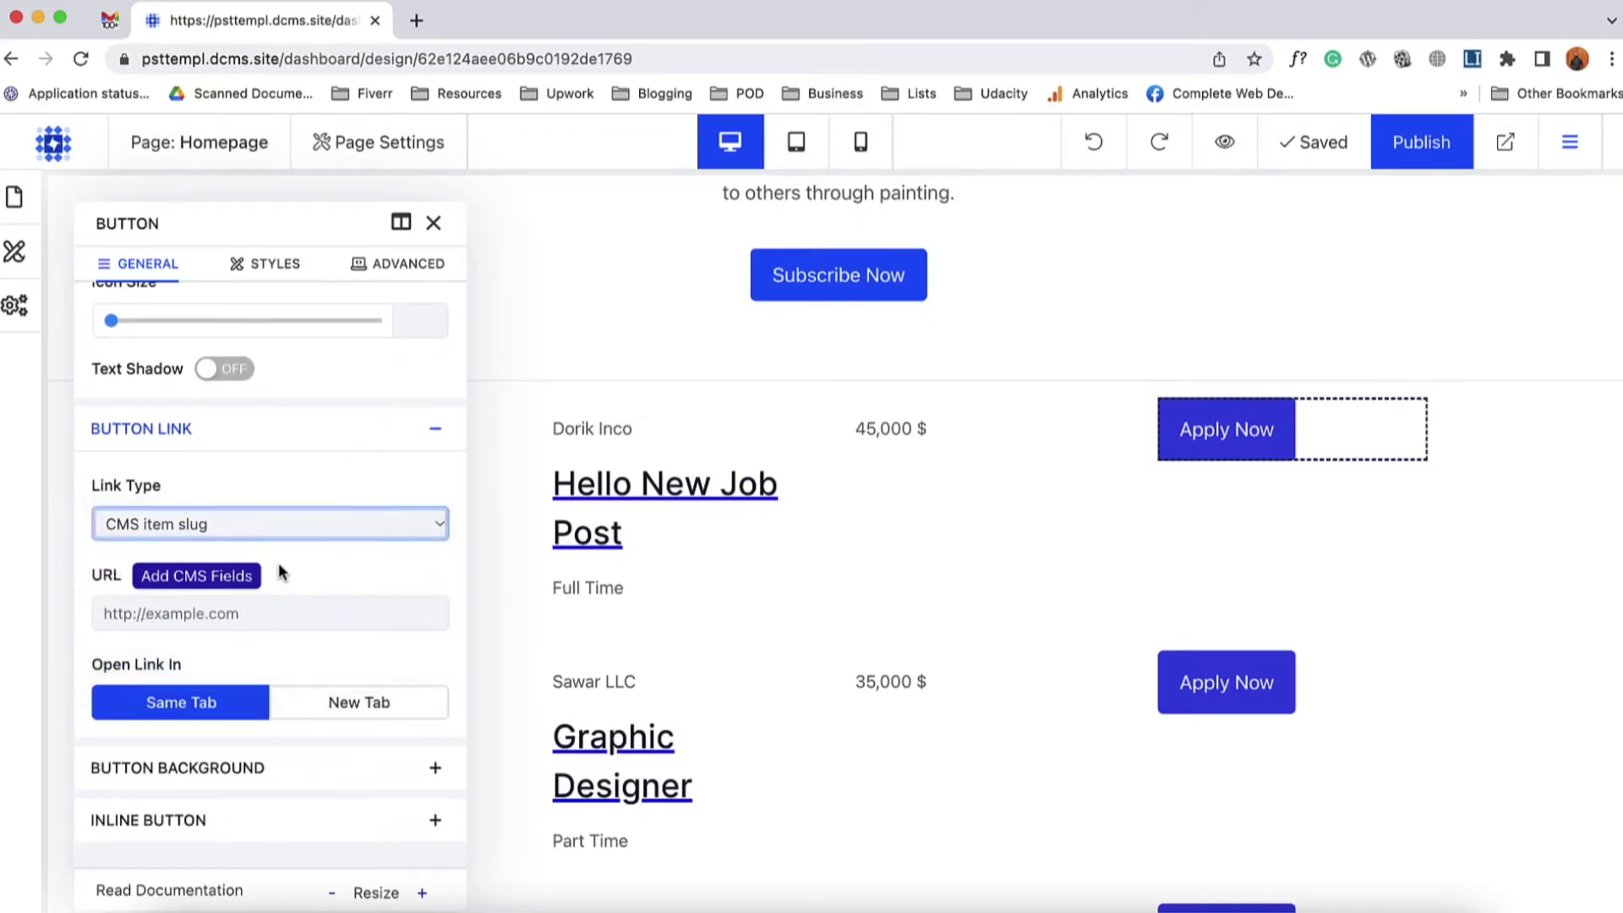
click(217, 580)
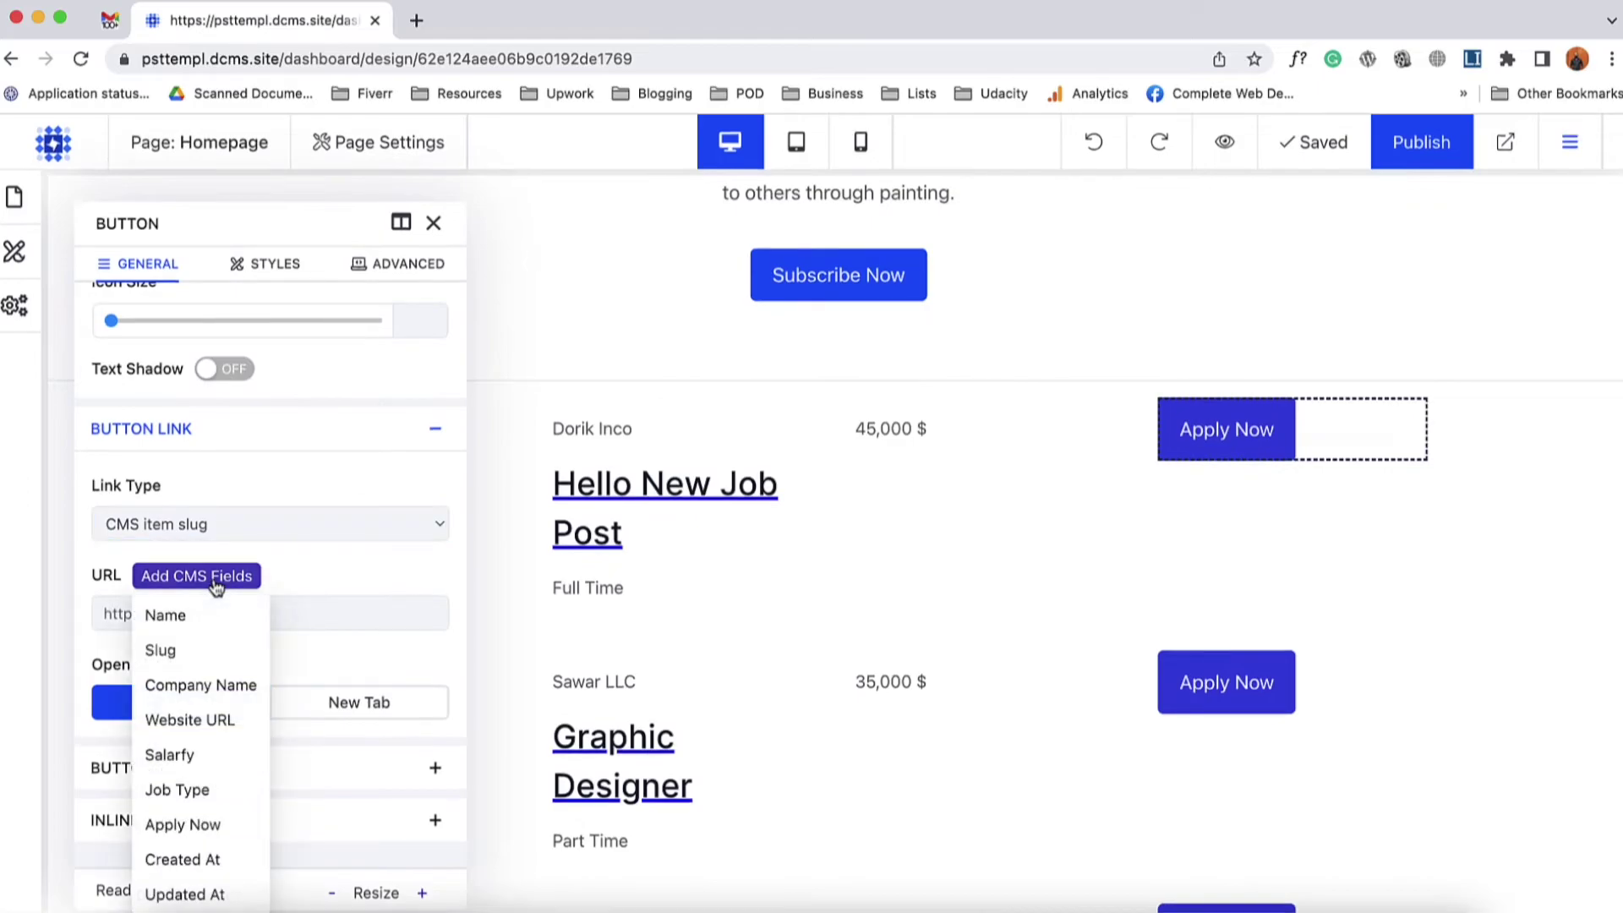
click(196, 826)
click(433, 223)
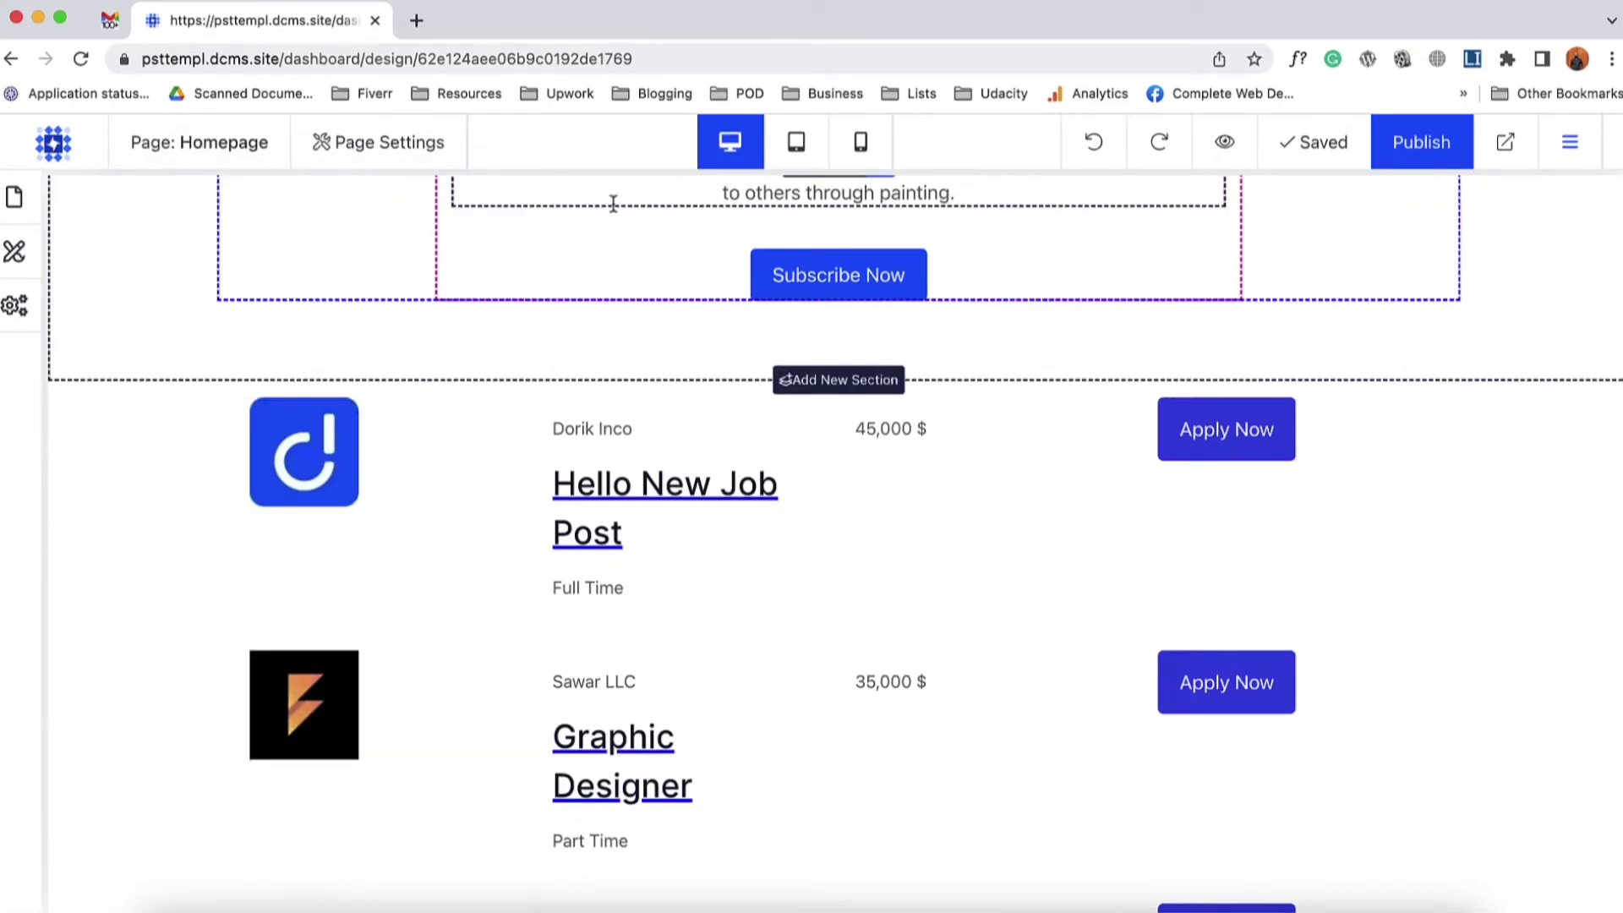
click(1420, 142)
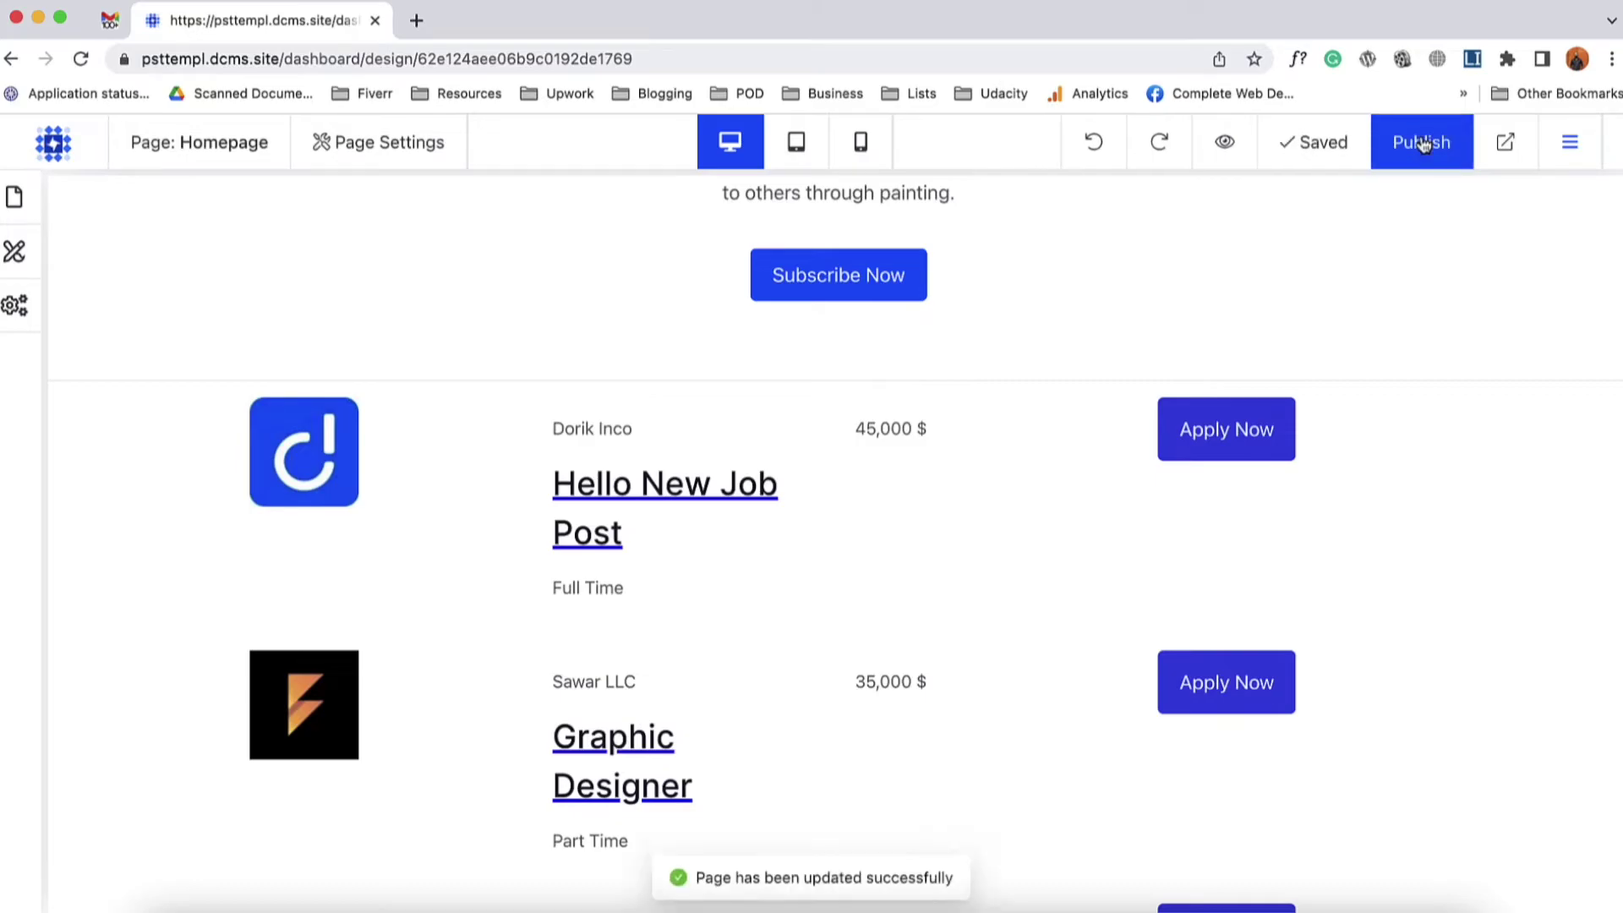
- Set the logo column width to 1/6 and the job details column to 1/3
scroll(533, 732, down, 5)
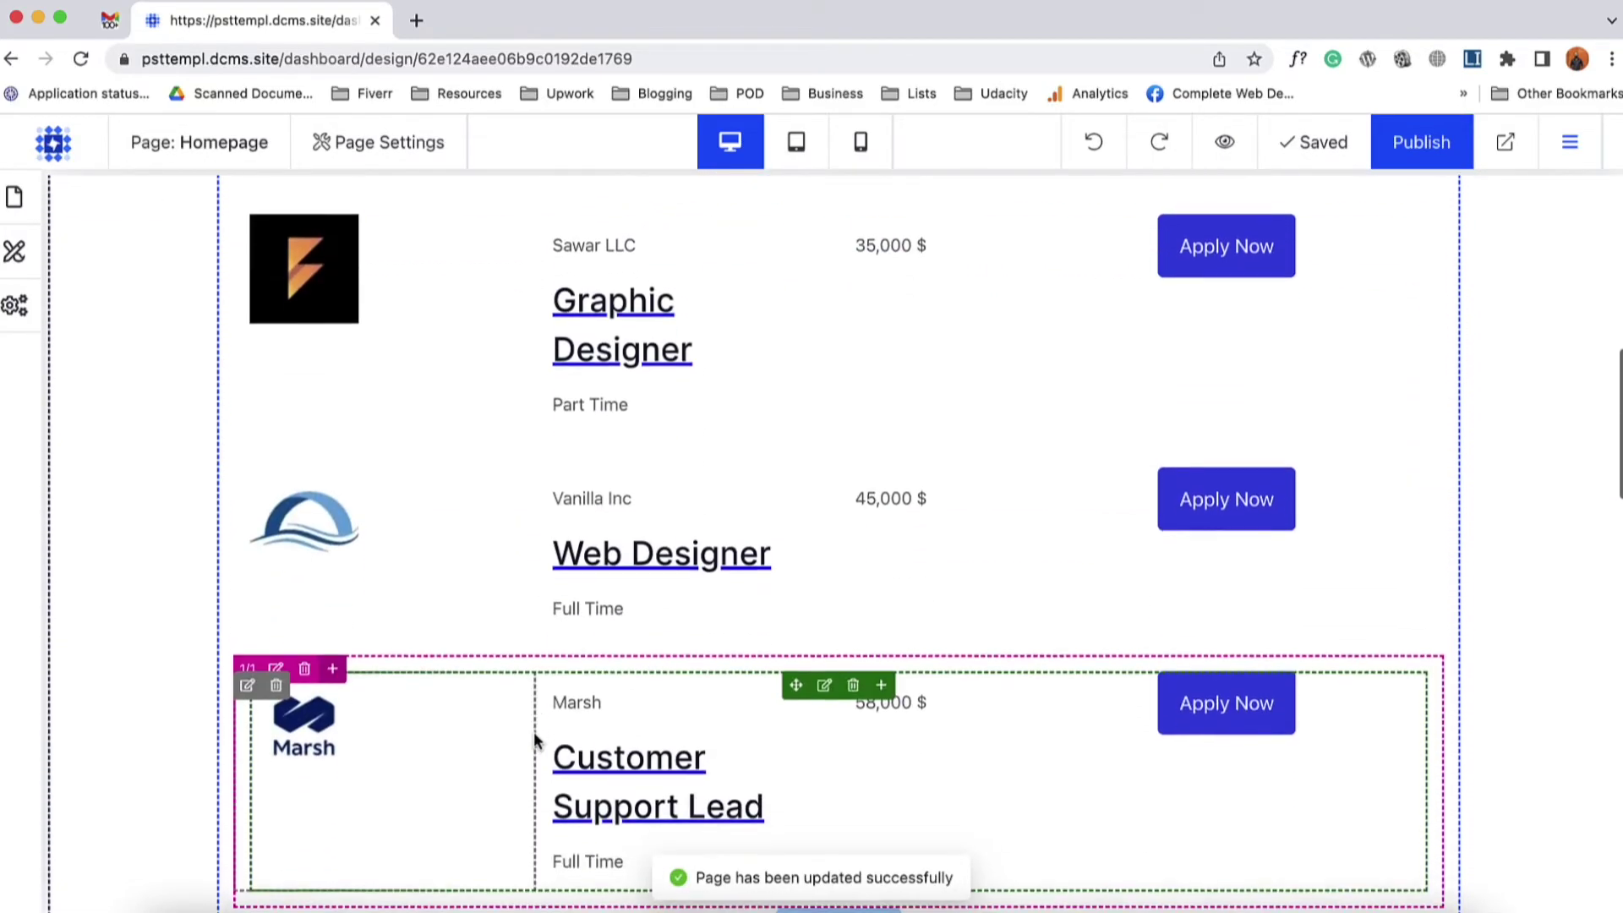
scroll(535, 732, up, 3)
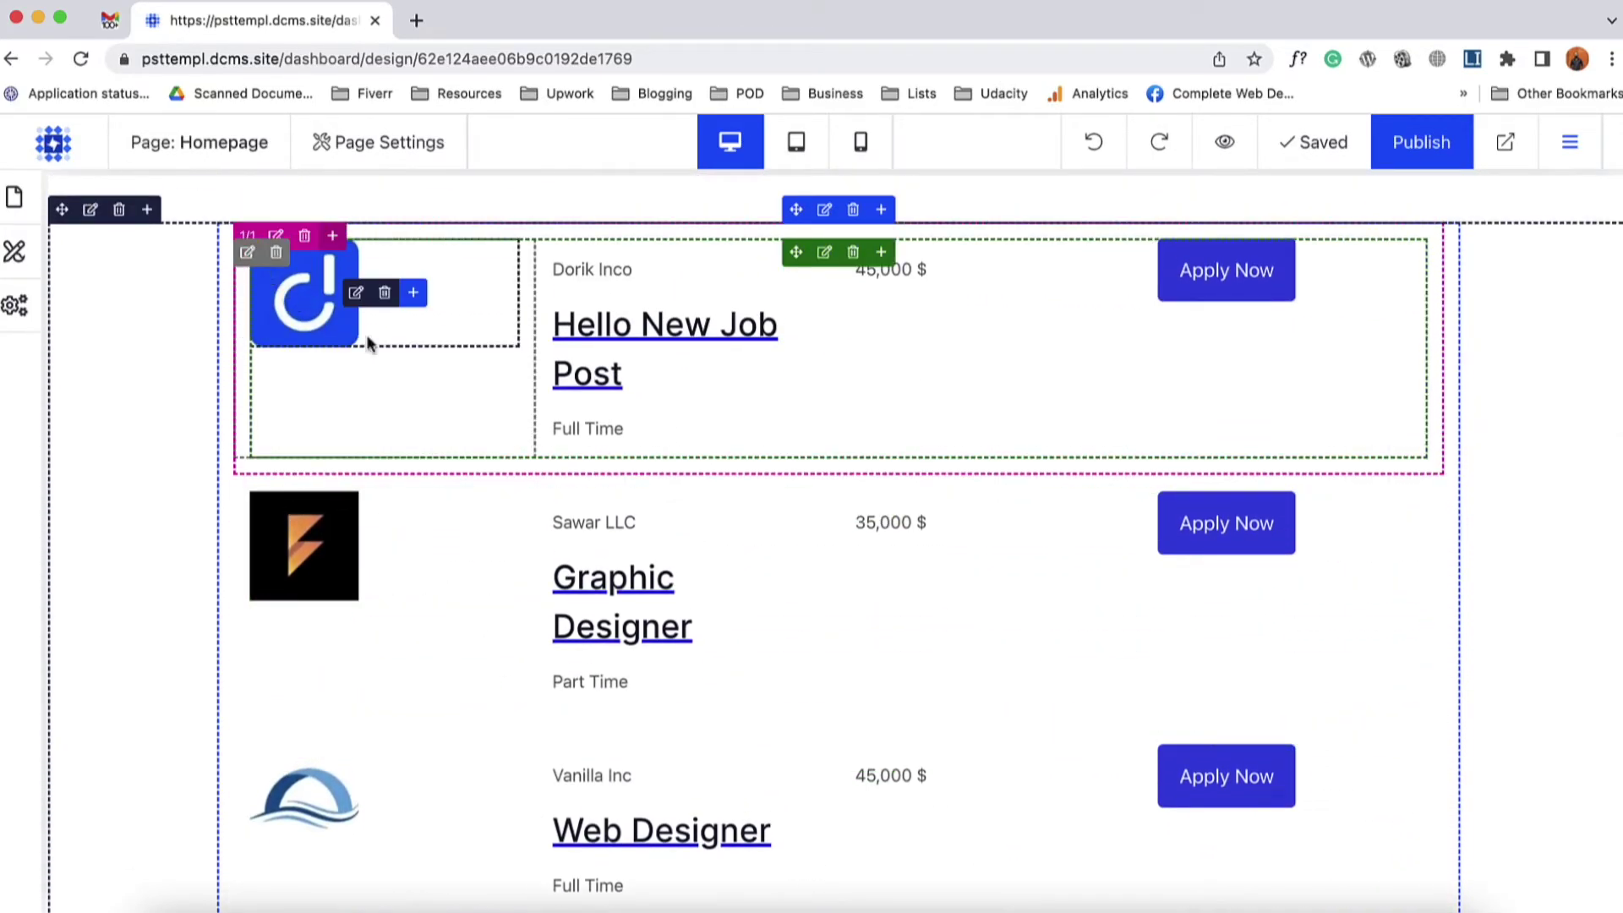
click(247, 235)
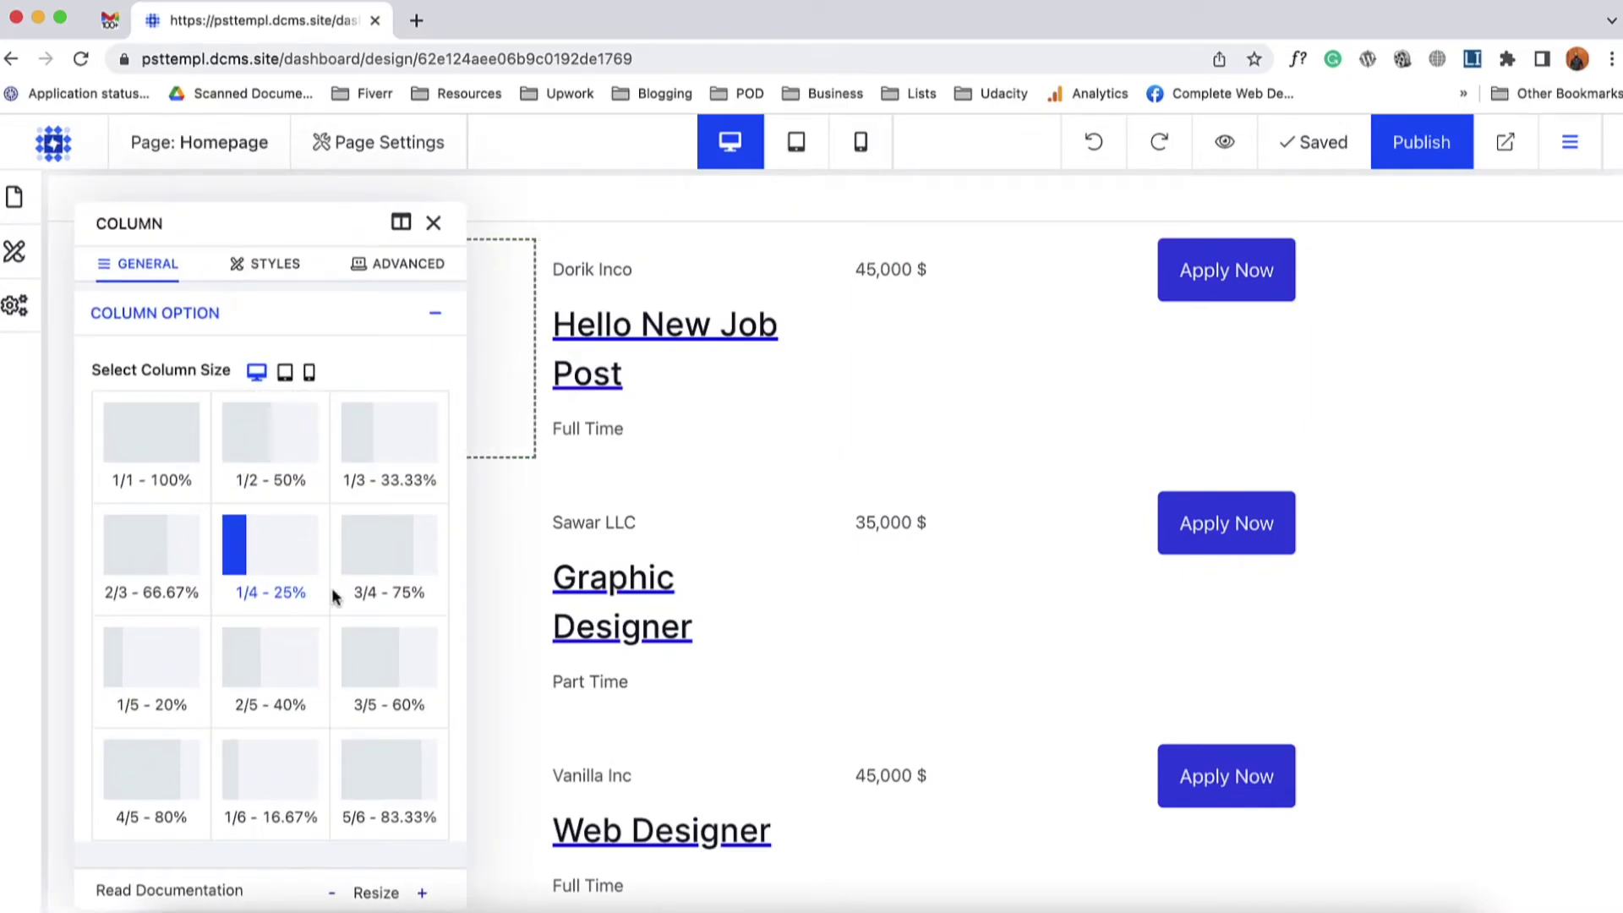
scroll(331, 595, down, 3)
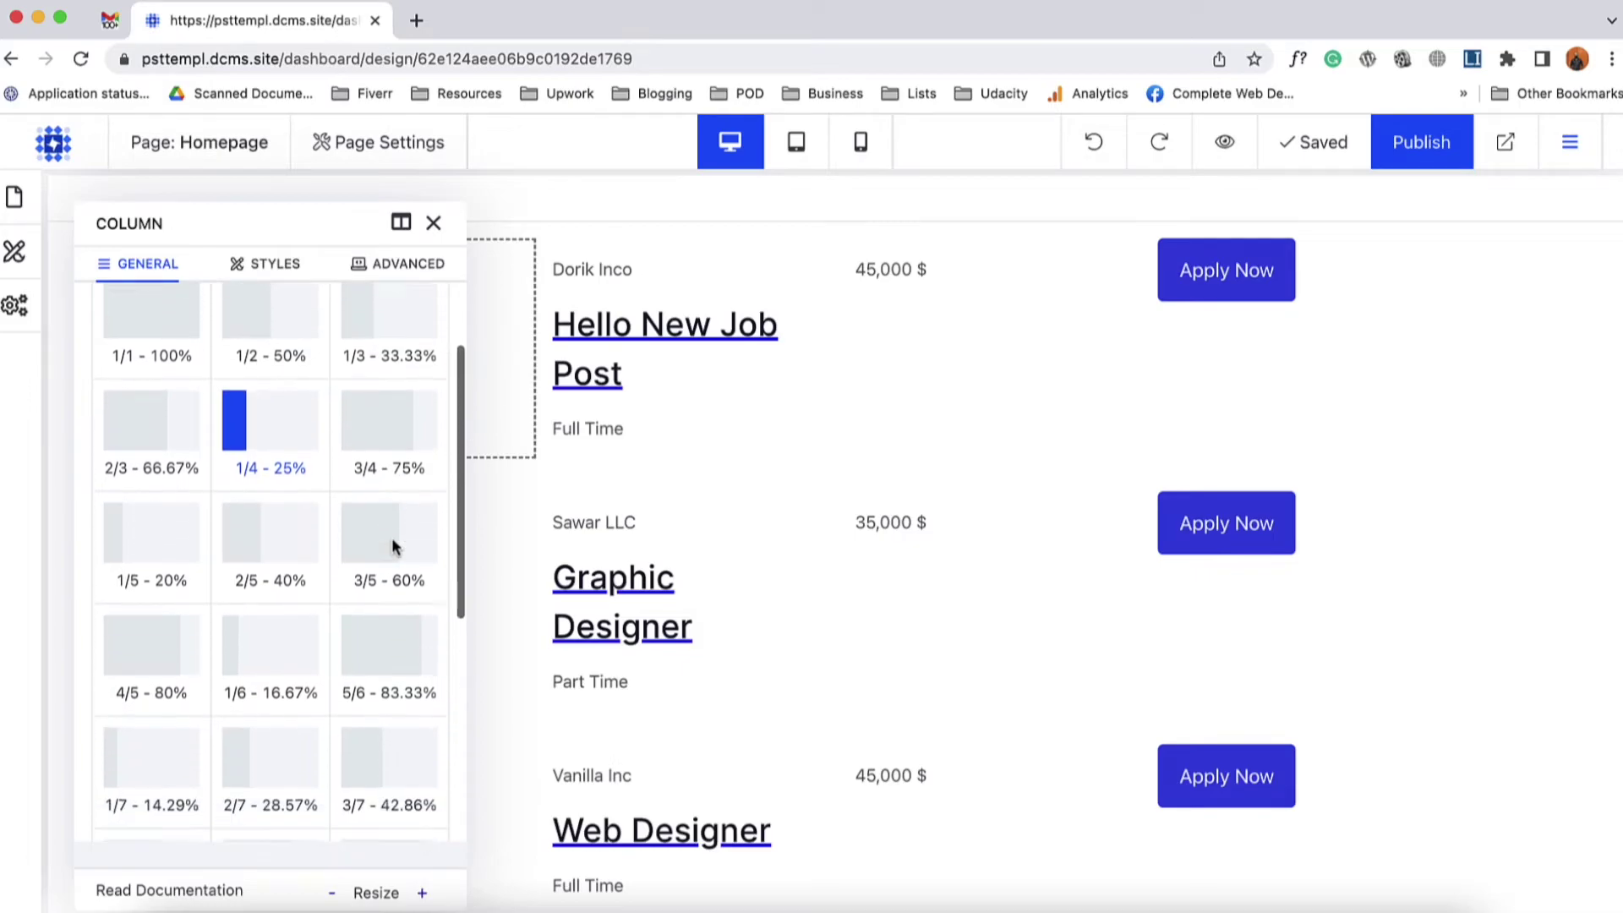
scroll(392, 545, down, 5)
click(291, 491)
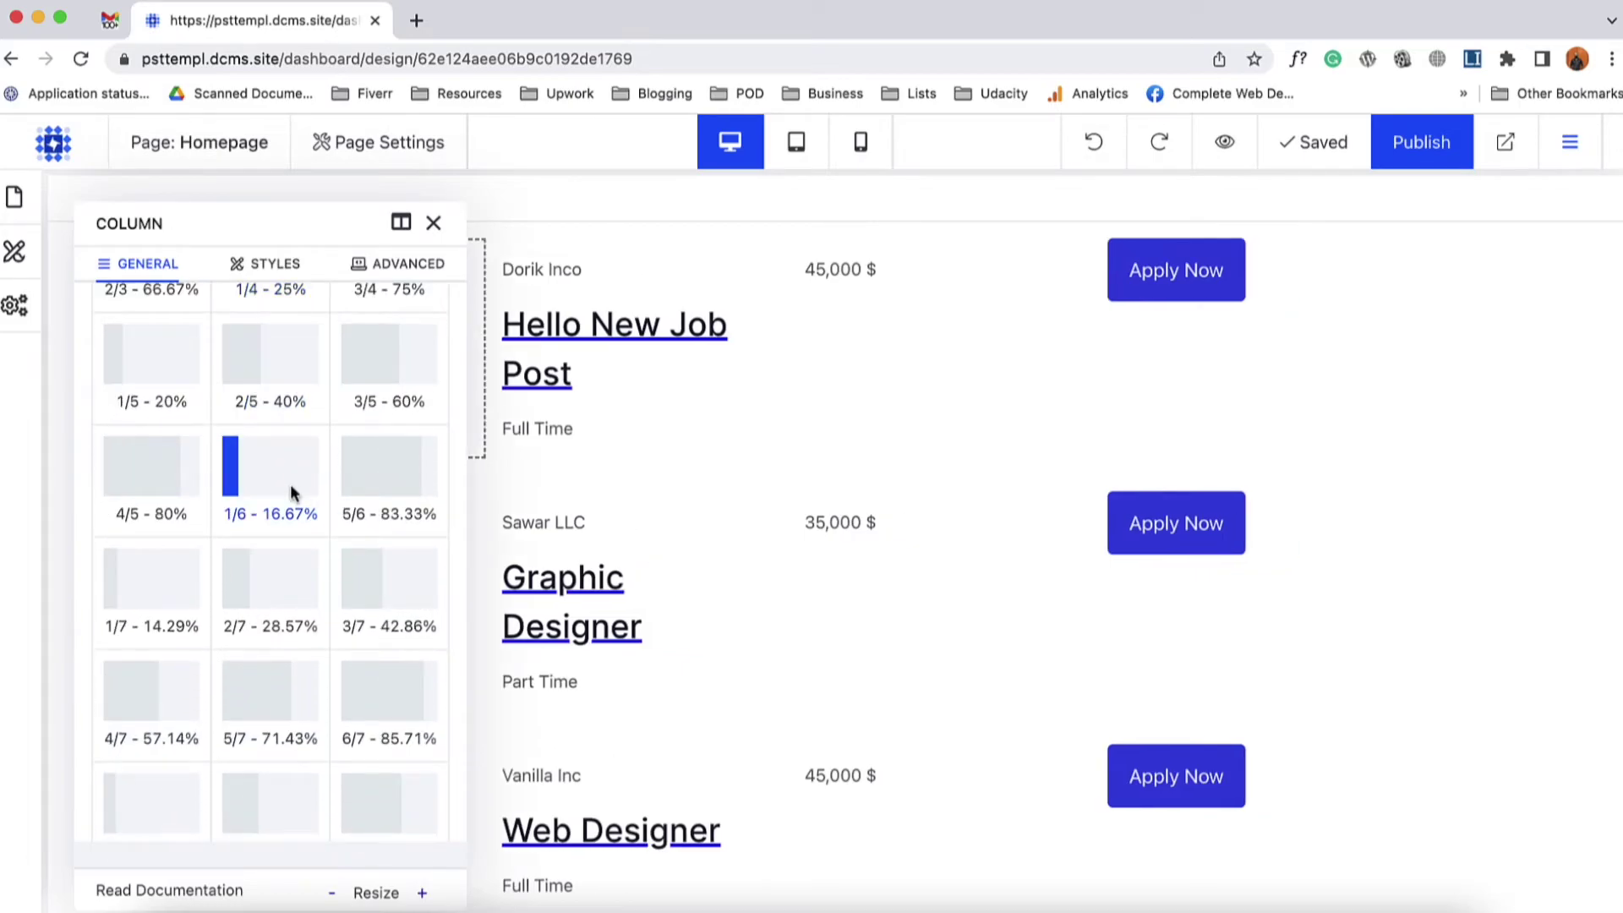
click(432, 221)
click(499, 252)
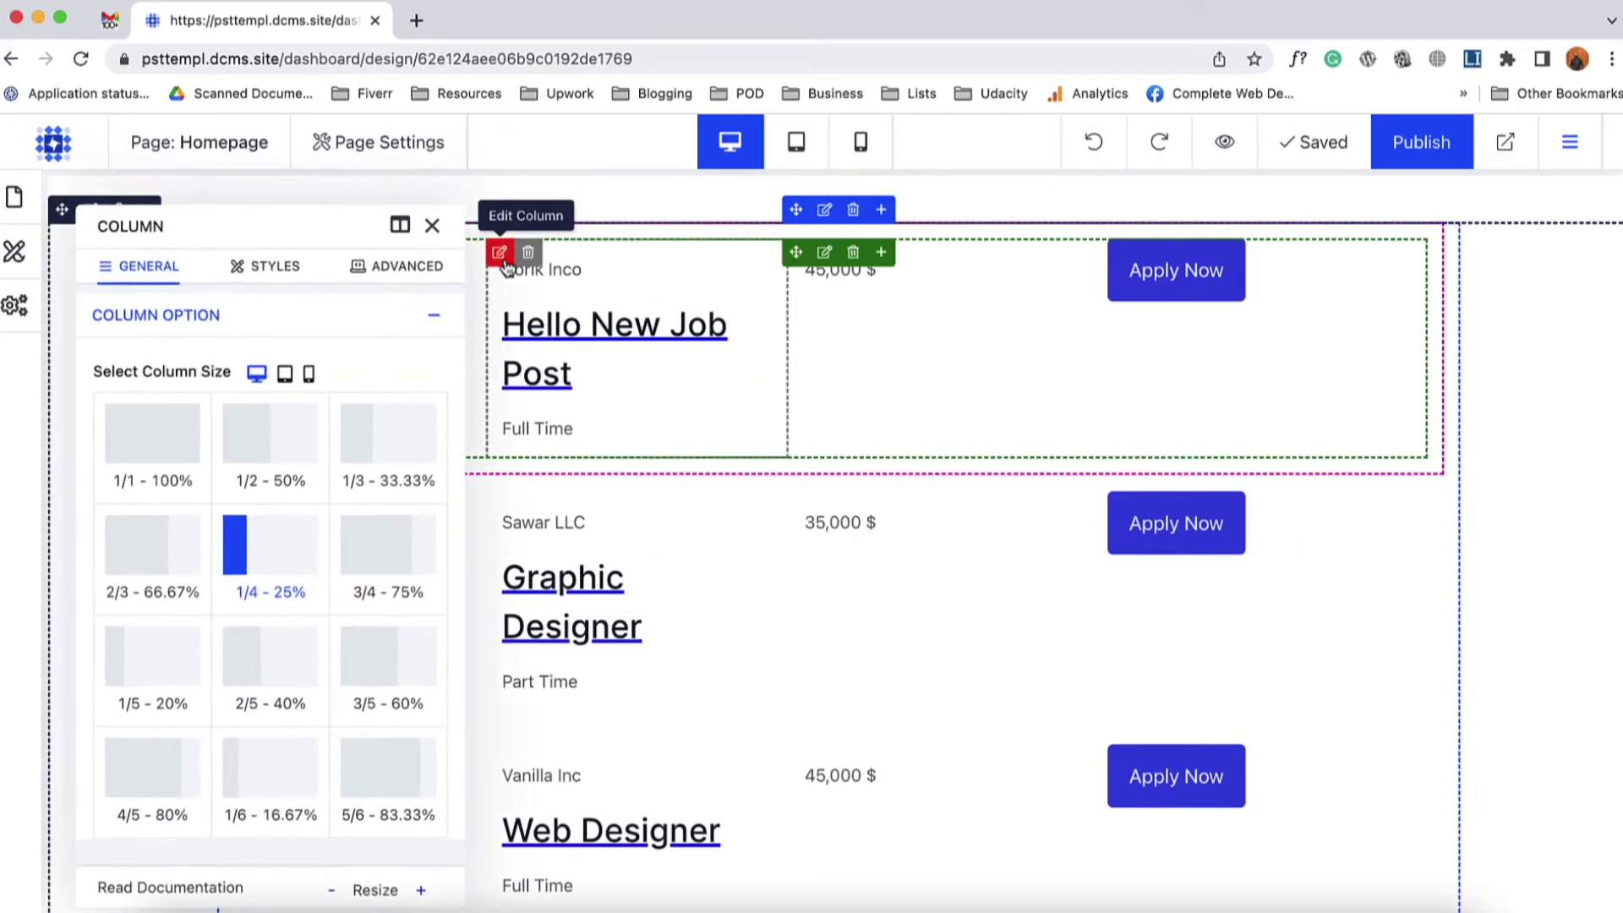
click(398, 445)
click(433, 222)
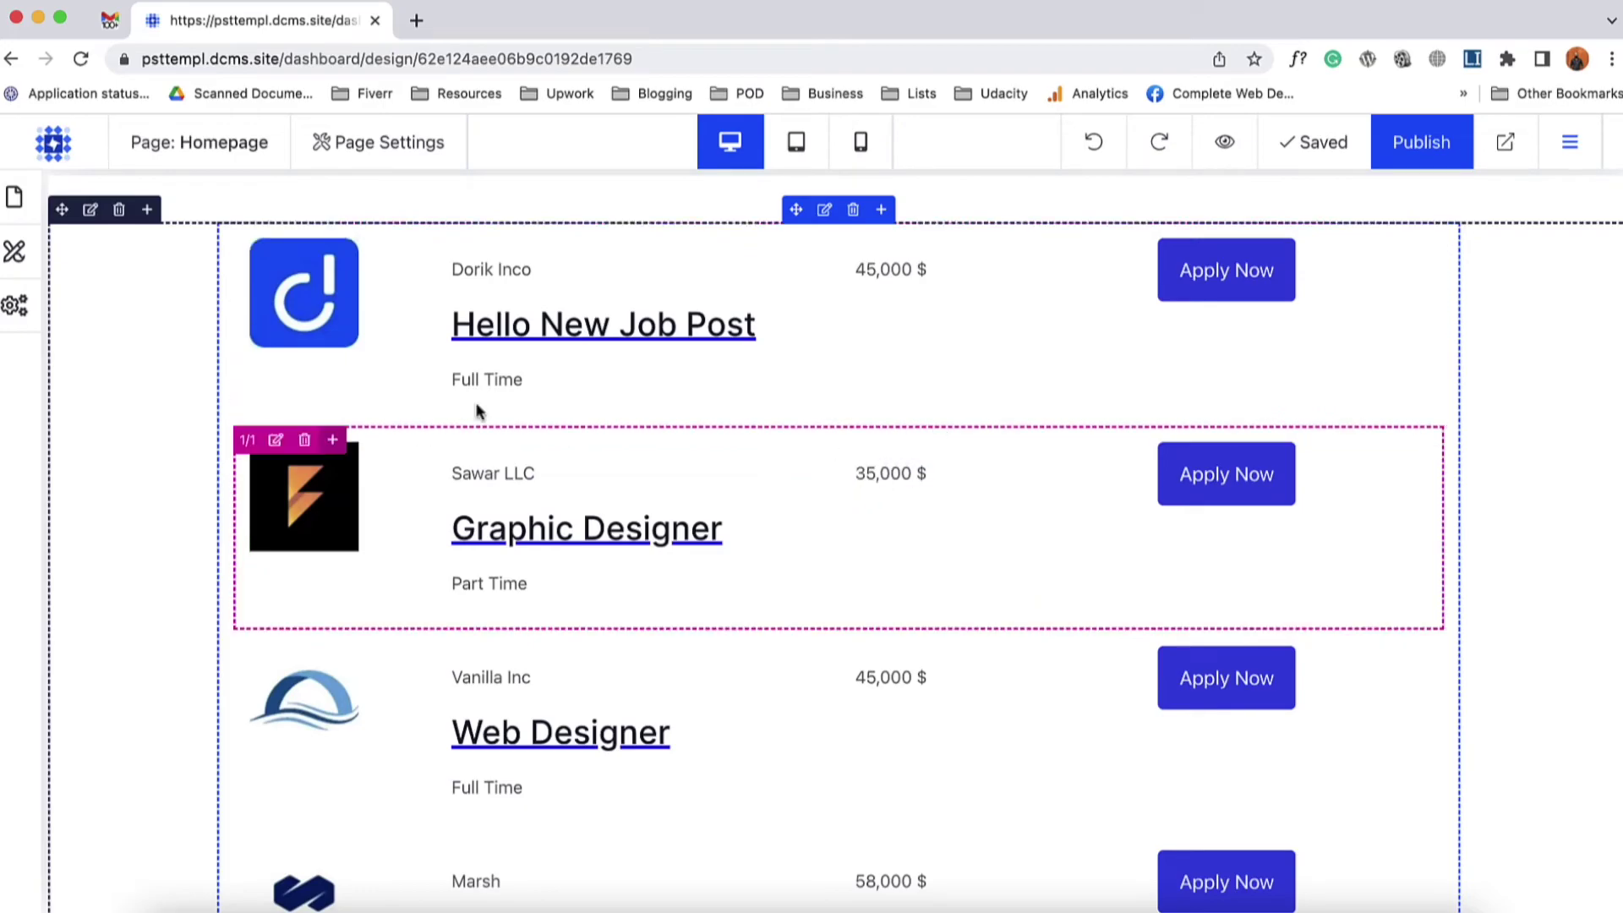
- Centre the logos horizontally and vertically in their column
click(247, 251)
scroll(305, 608, down, 6)
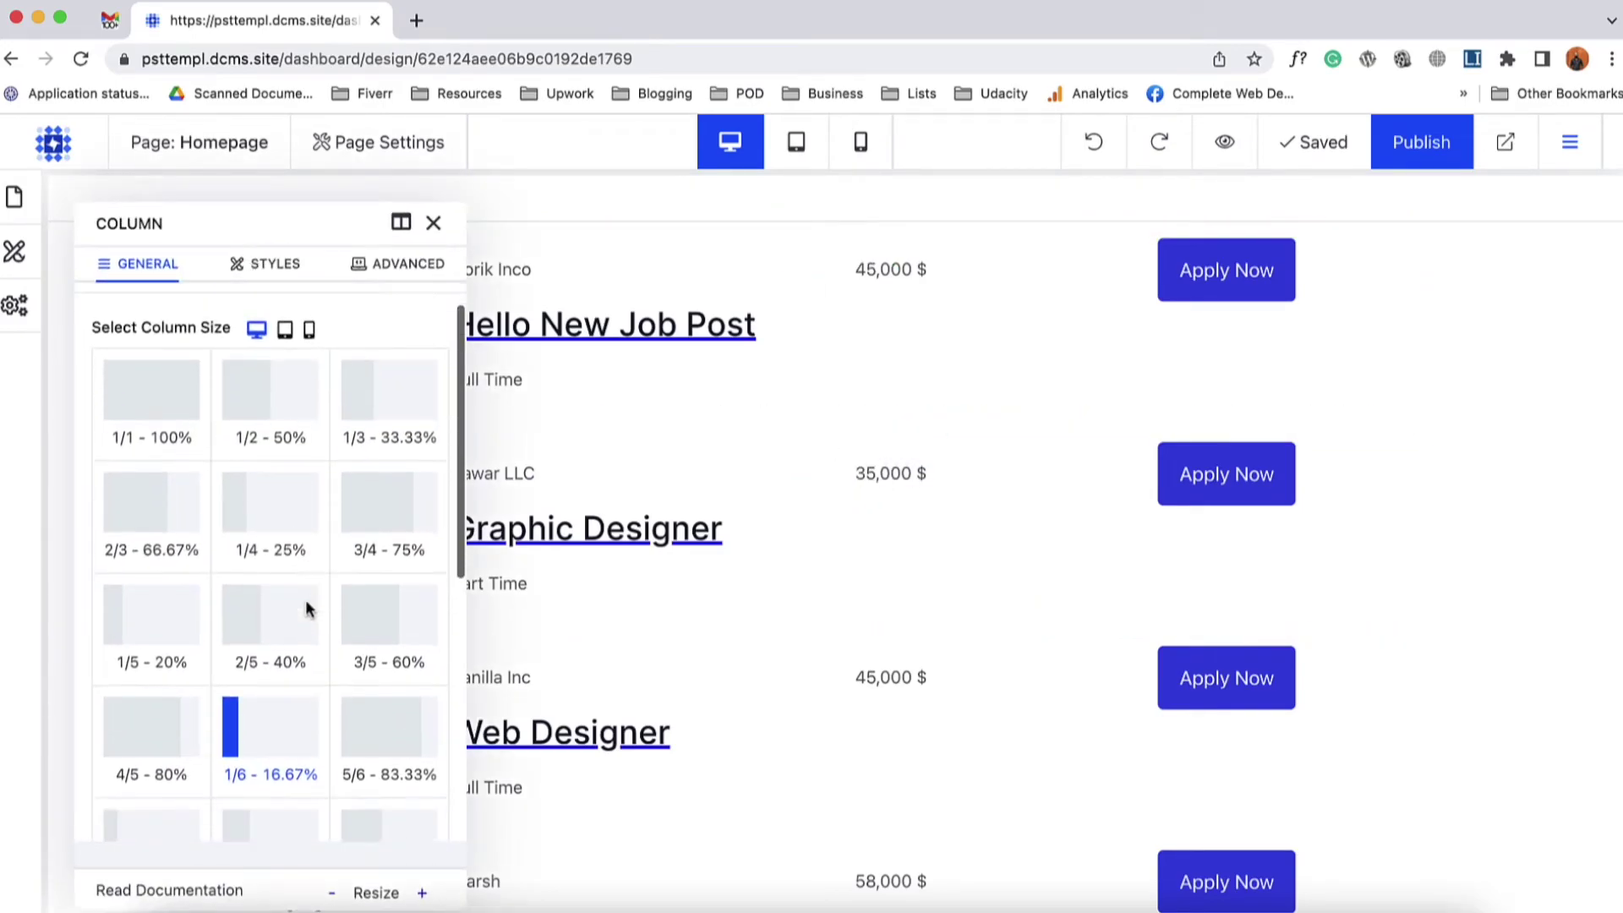
click(207, 769)
scroll(229, 744, down, 3)
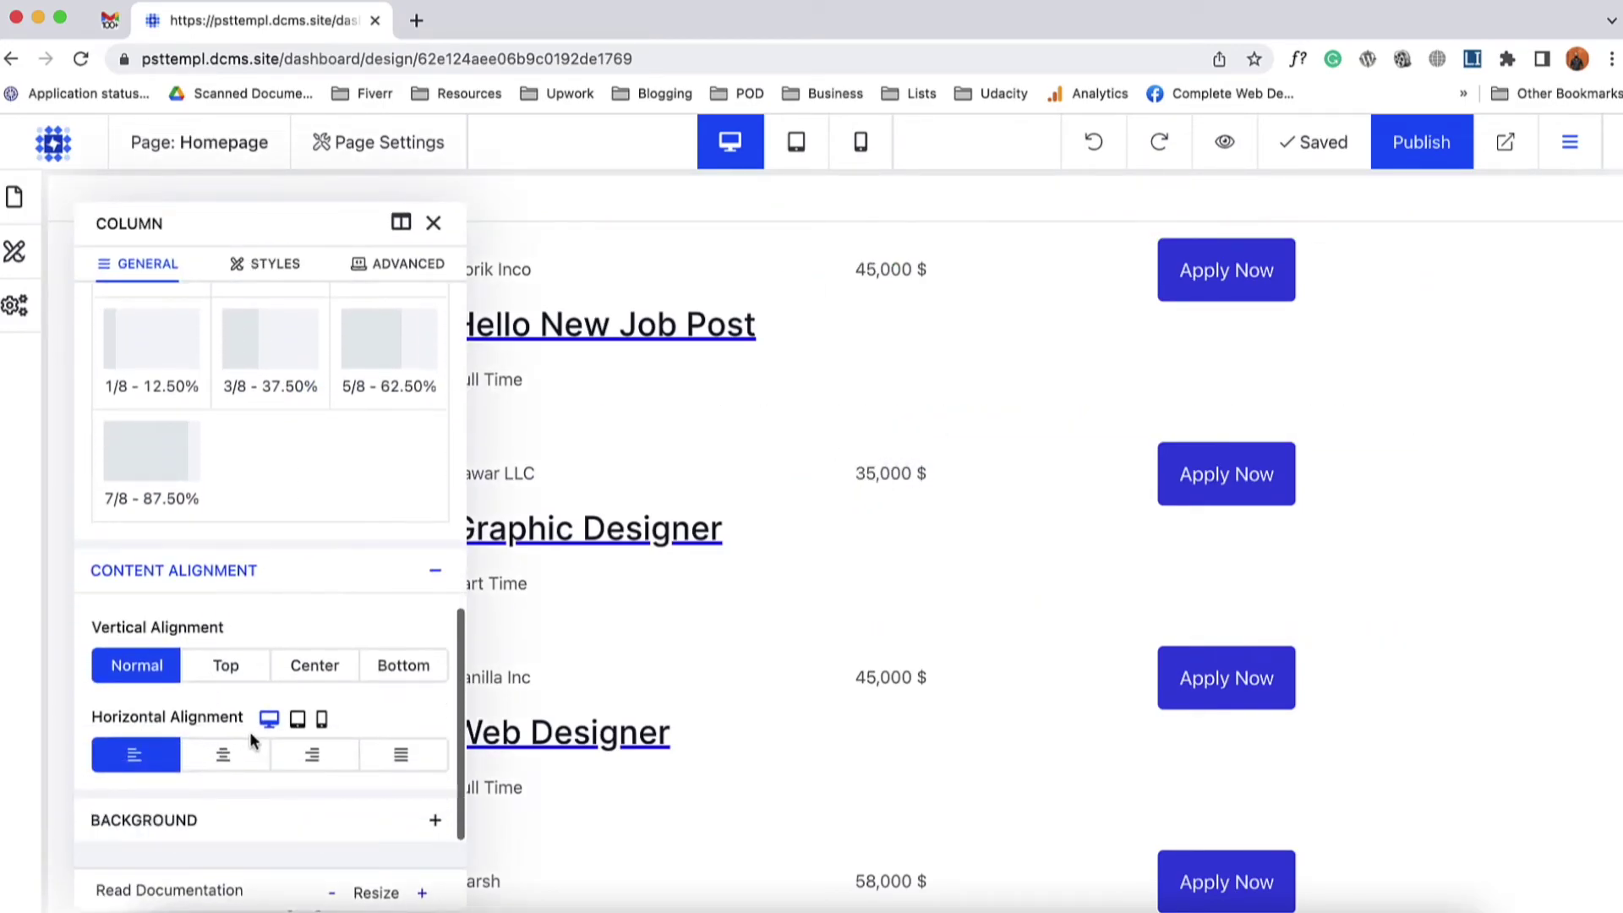
click(221, 760)
click(328, 676)
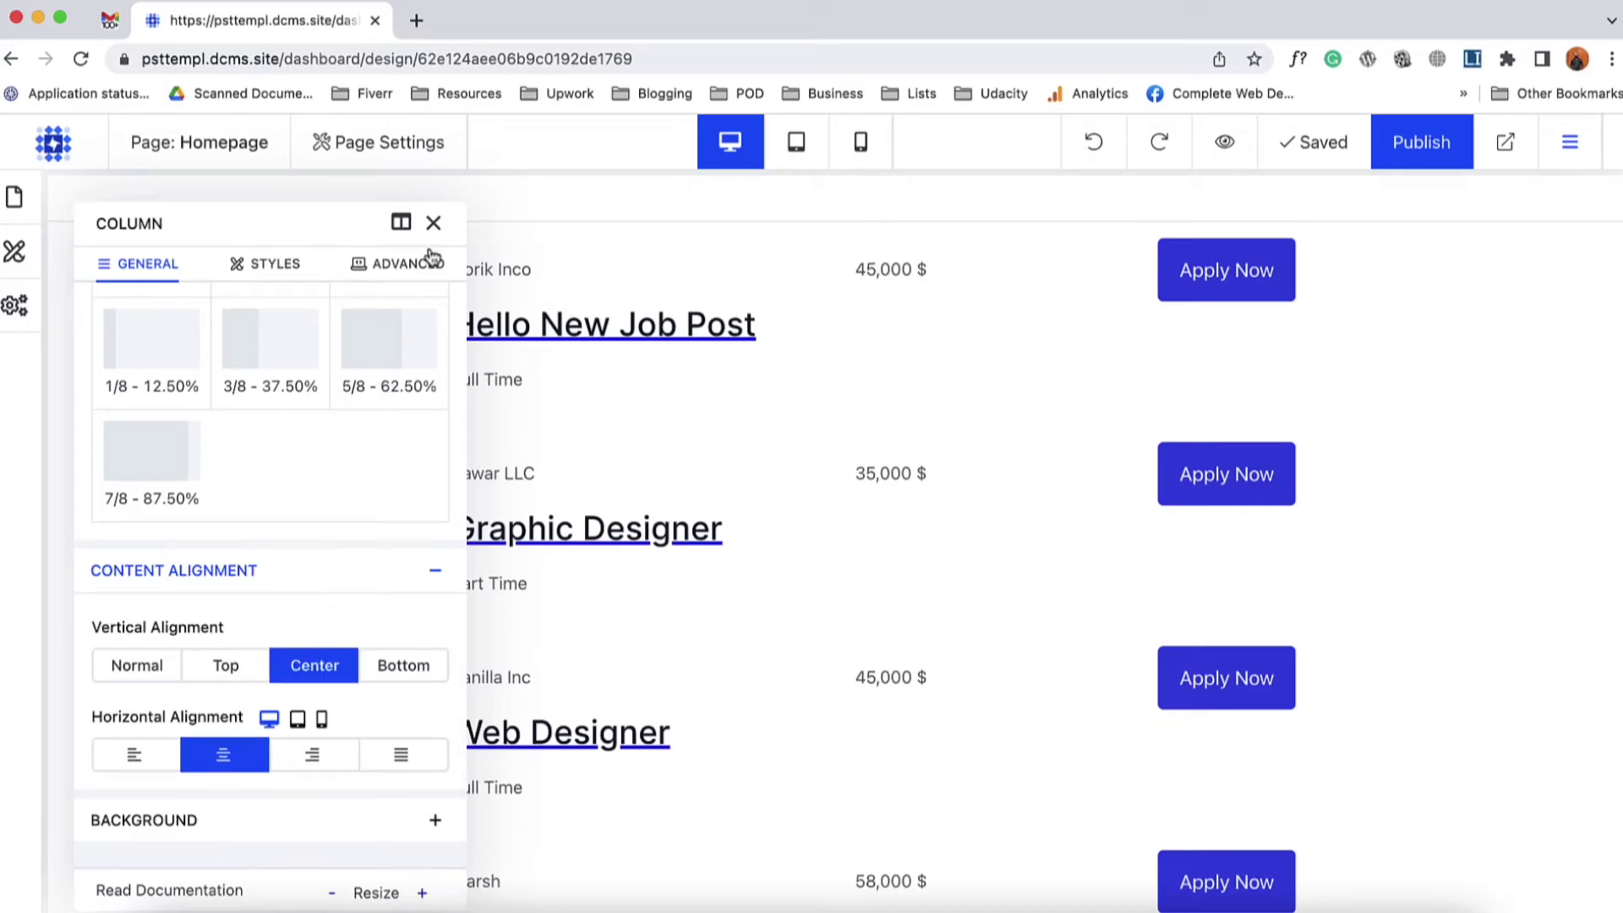
click(401, 222)
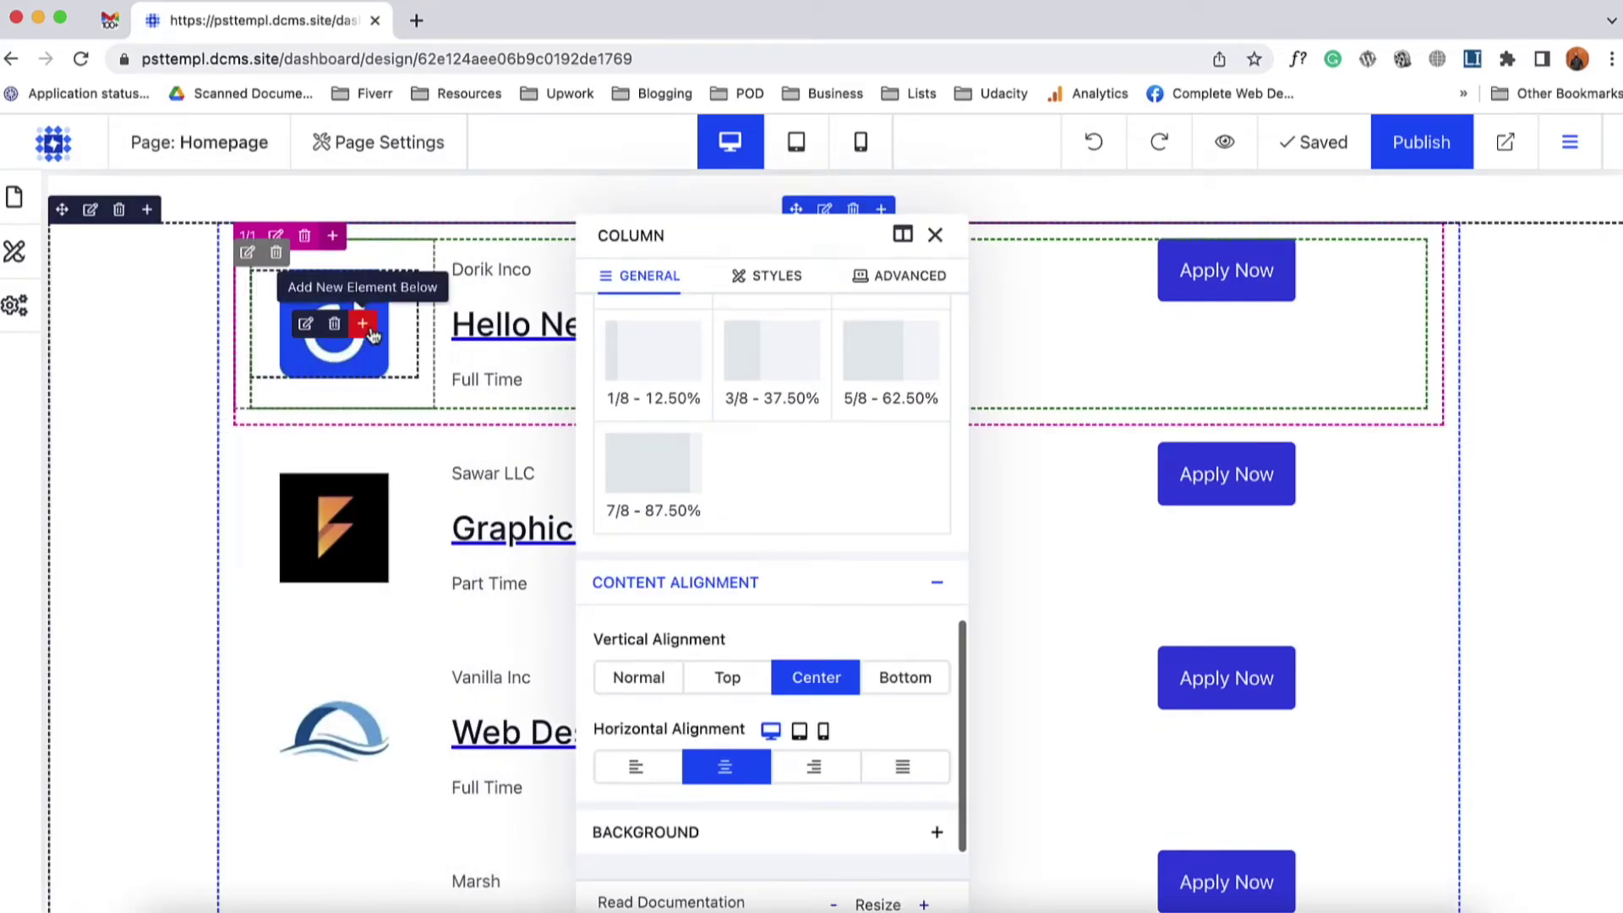
click(935, 235)
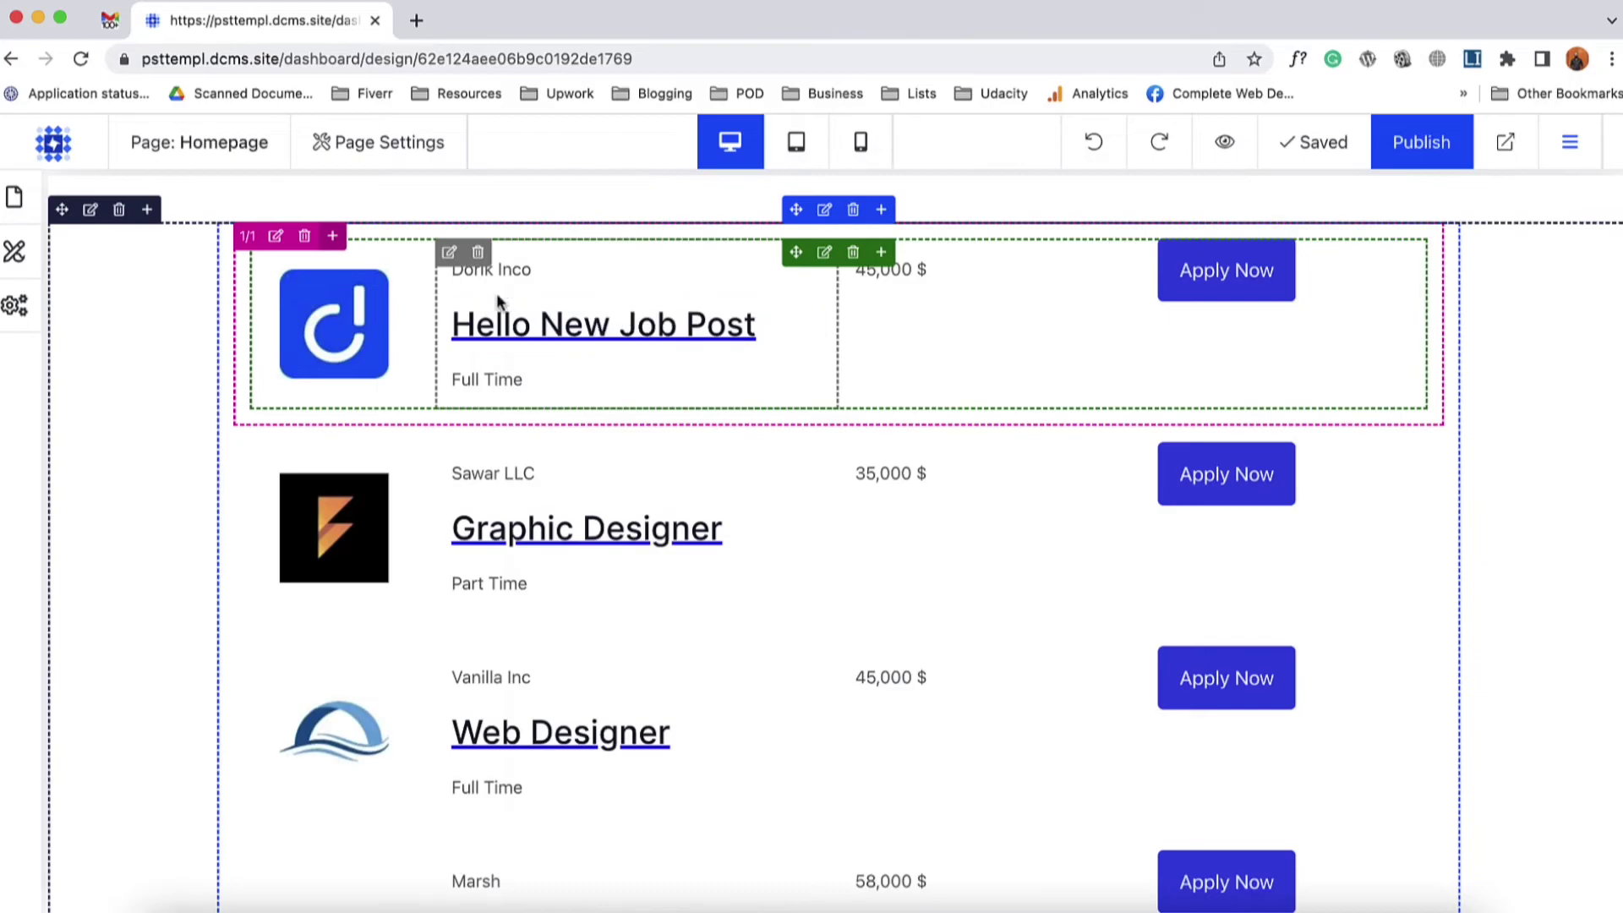
- Centre the company, title and job type vertically in the details column
click(448, 252)
scroll(356, 520, down, 5)
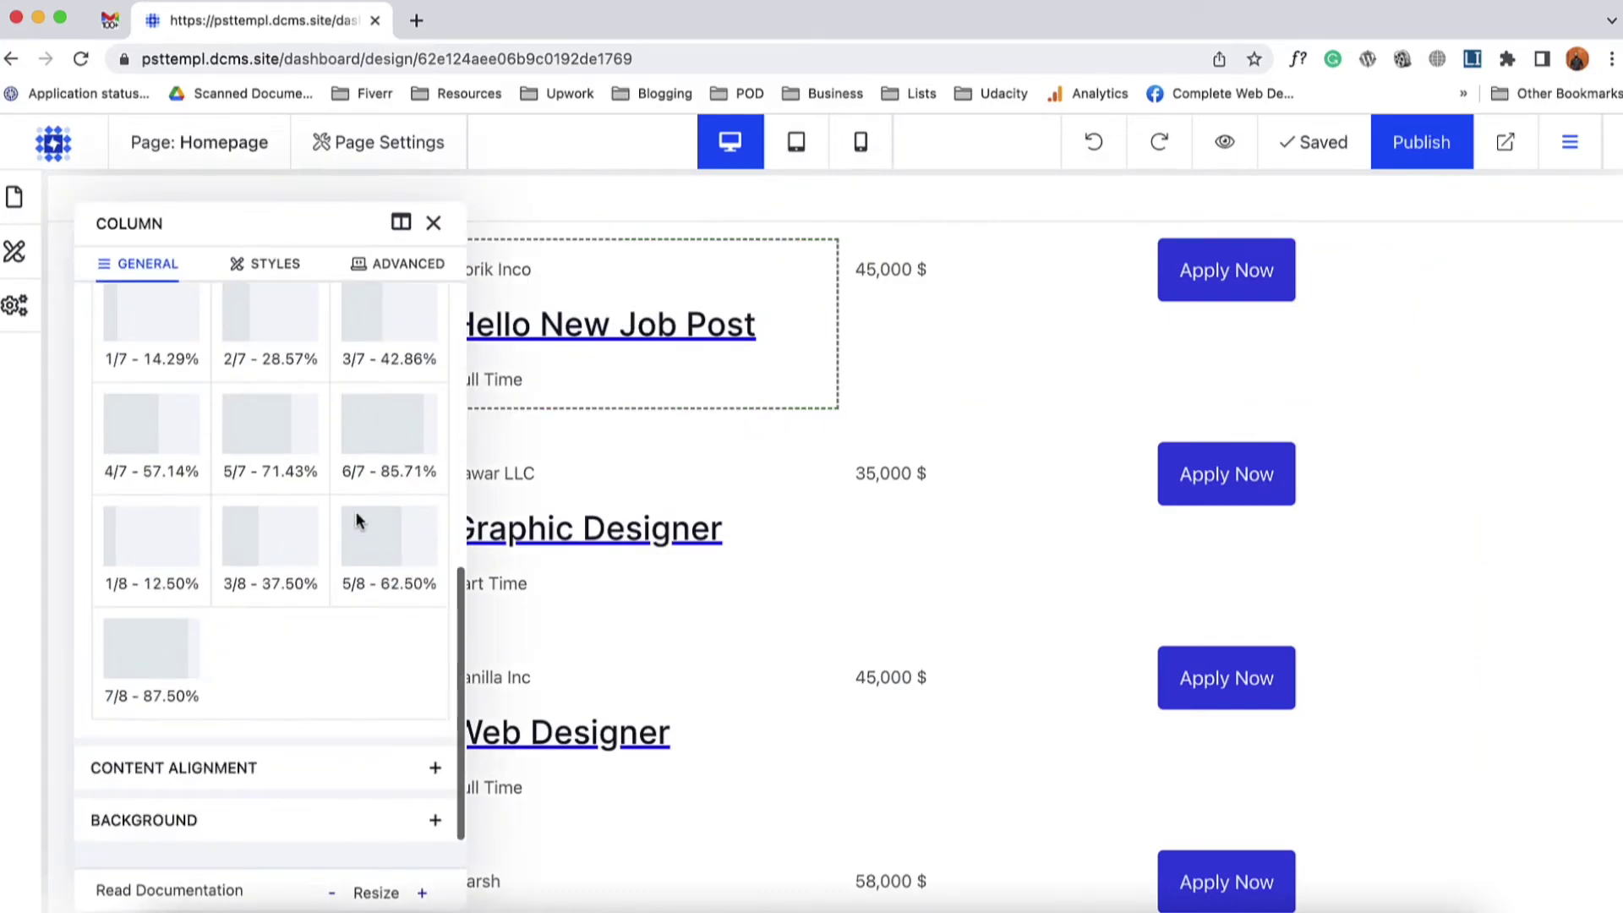
click(195, 769)
scroll(199, 710, down, 3)
click(296, 663)
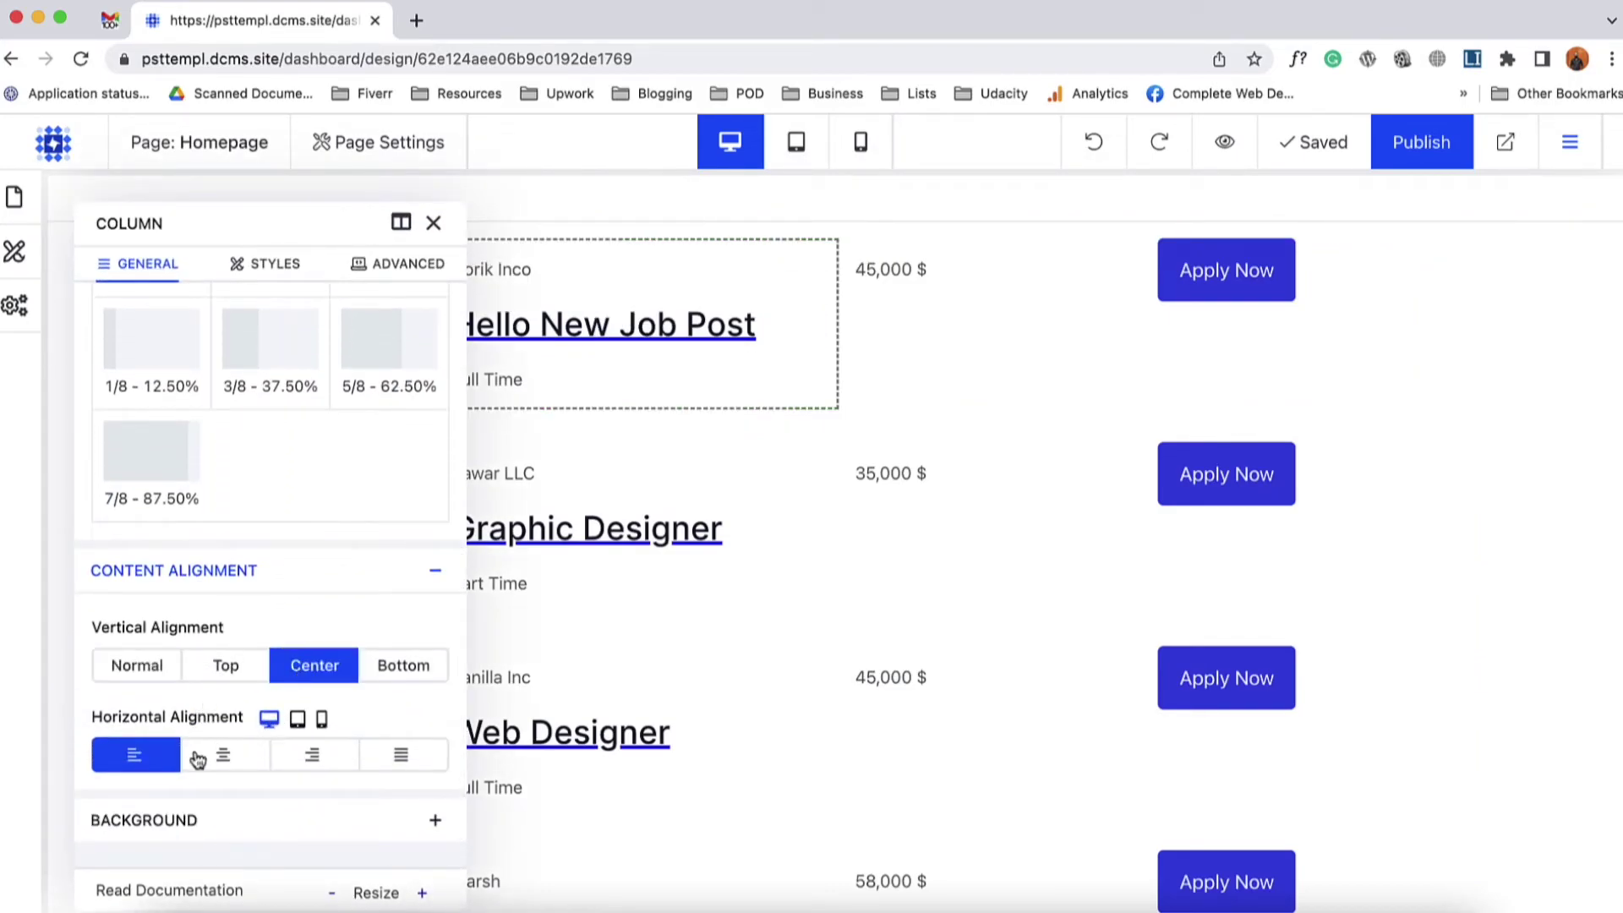
click(432, 223)
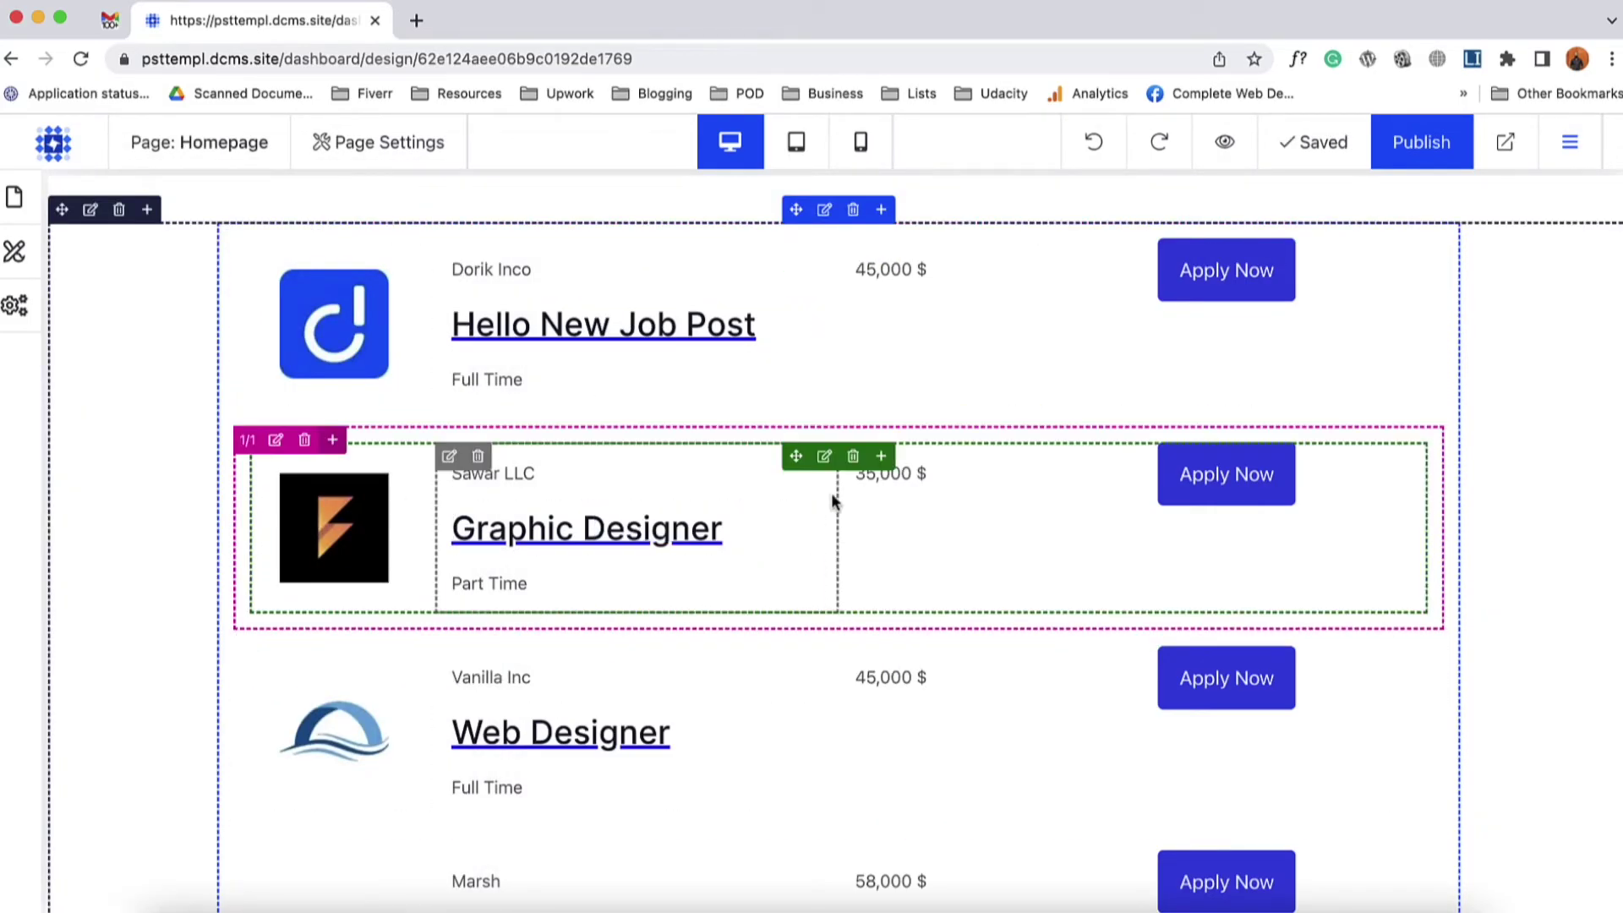
- Centre the salaries horizontally and vertically in their column
click(856, 258)
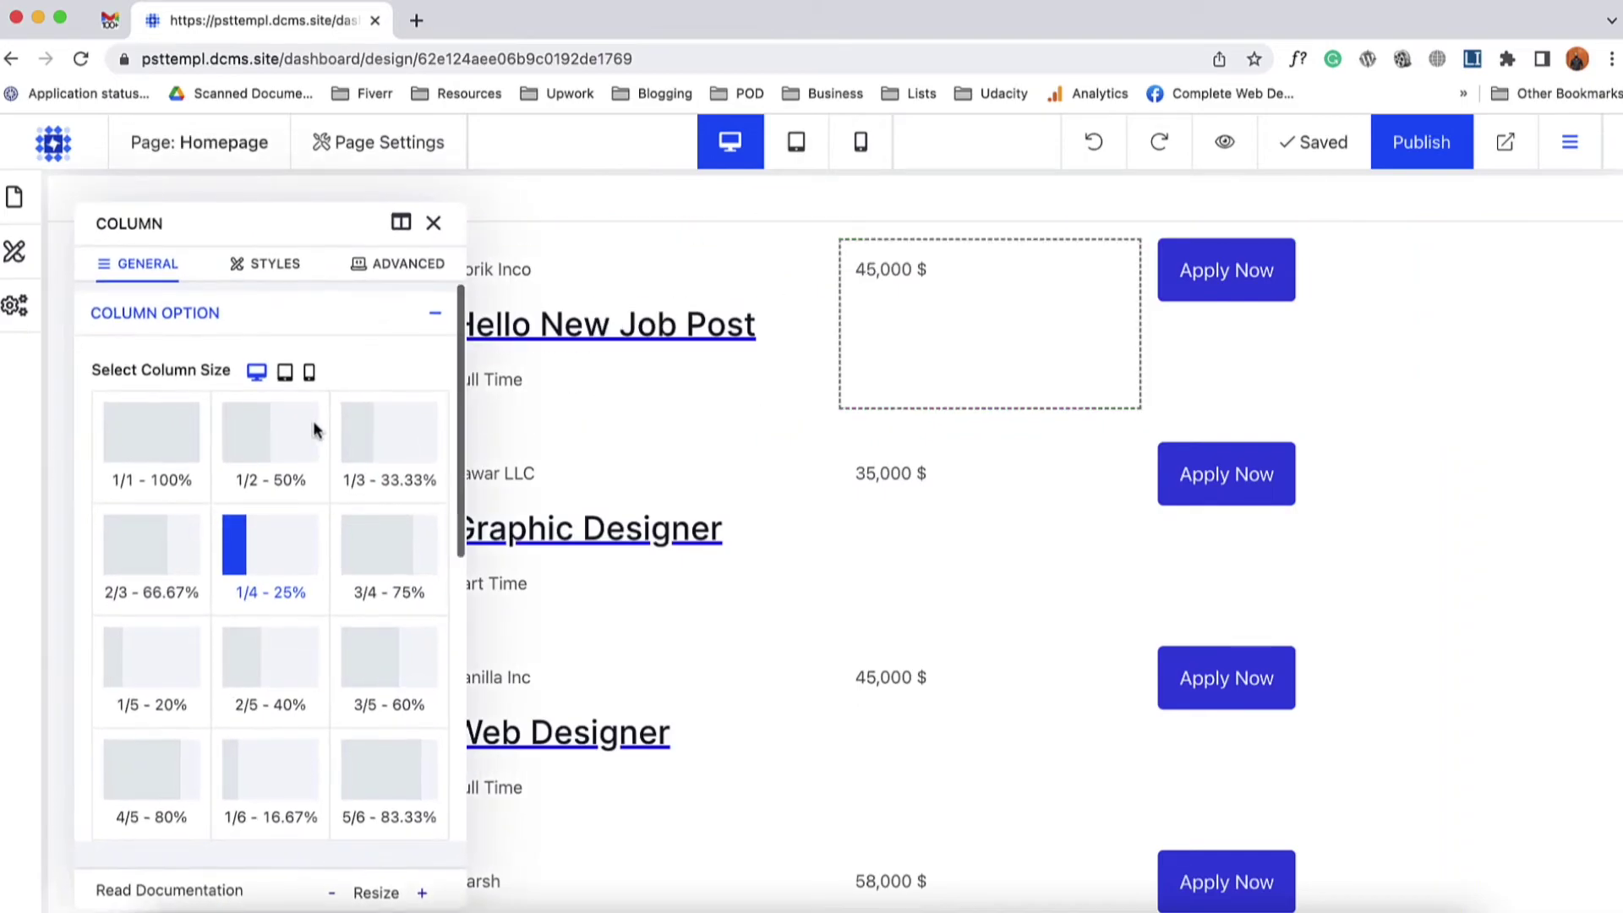
scroll(317, 428, down, 10)
click(216, 767)
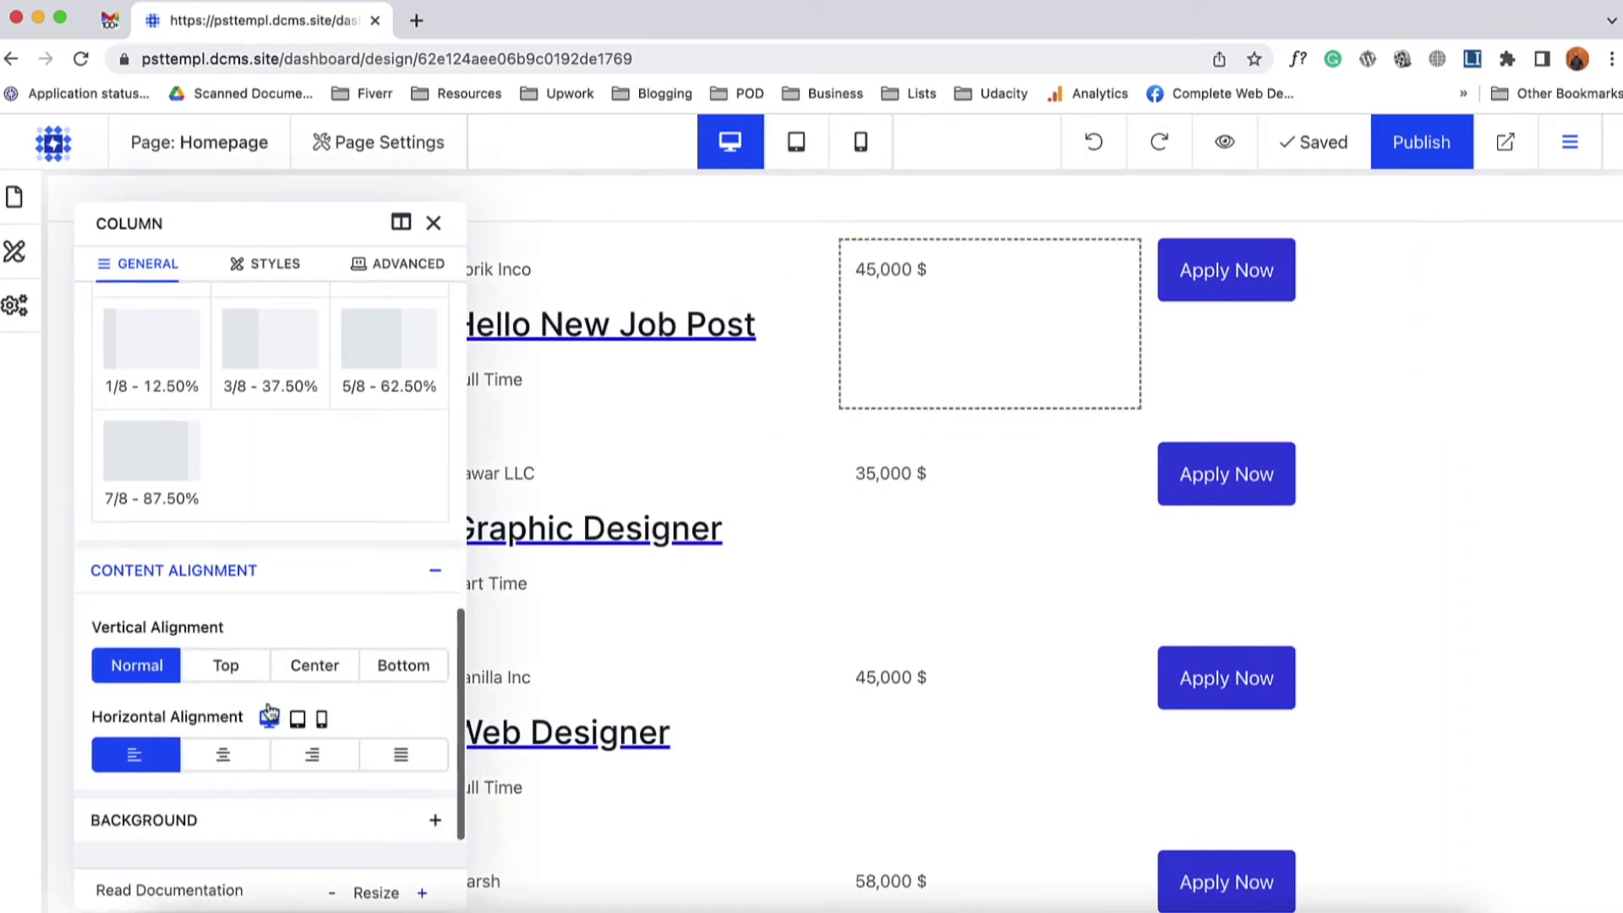
click(223, 754)
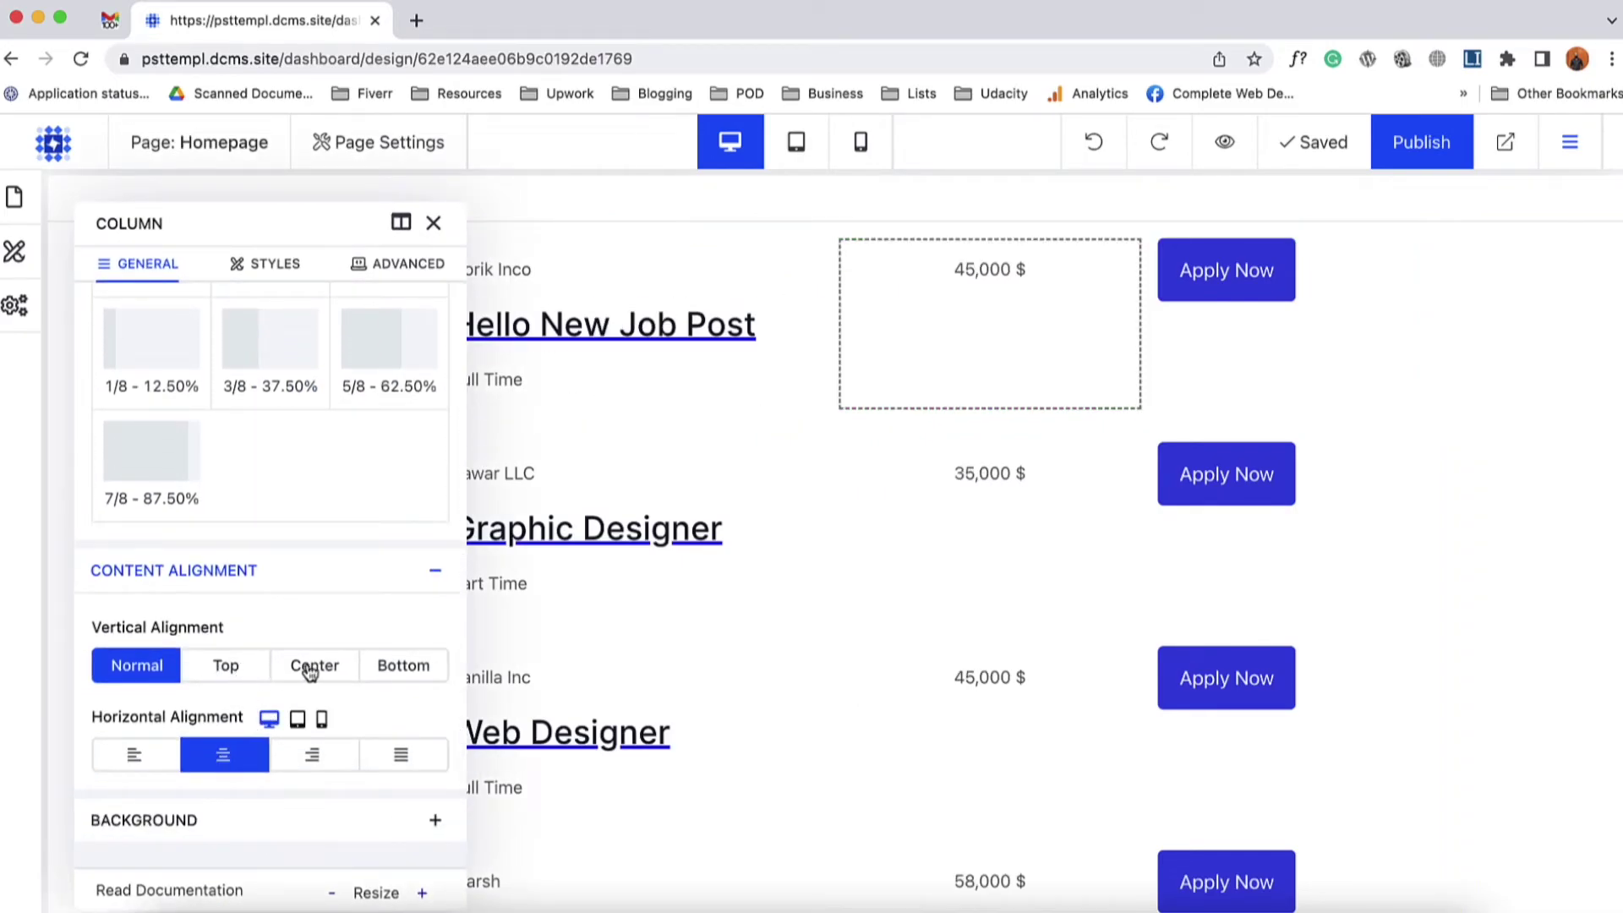
click(310, 670)
click(432, 224)
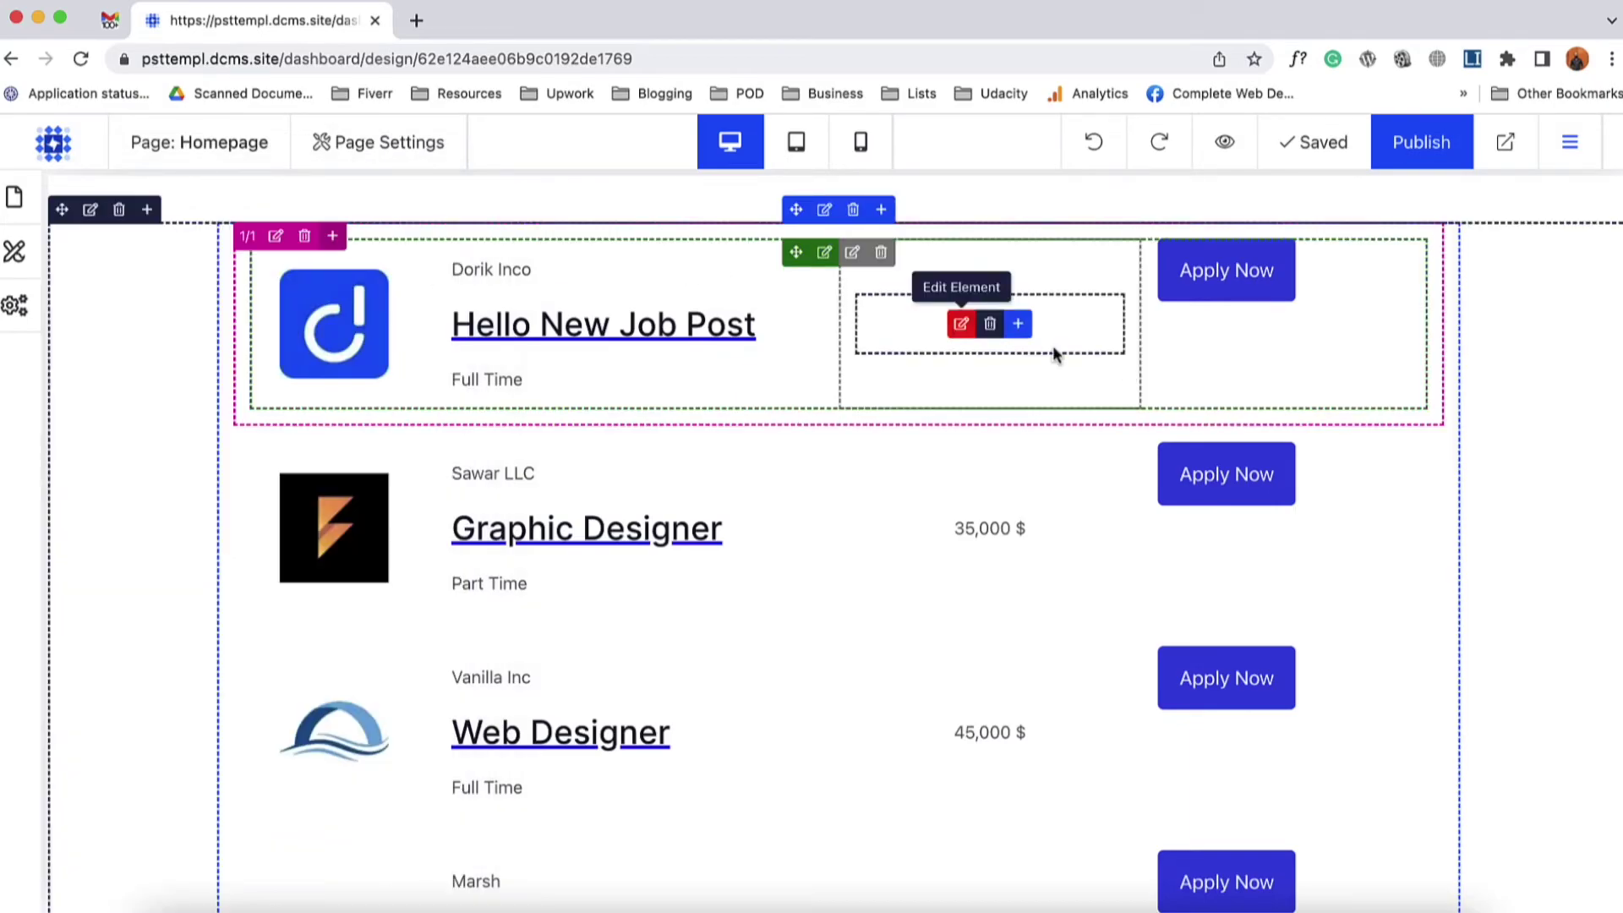
- Centre the Apply Now buttons vertically and horizontally in the last column
click(1155, 253)
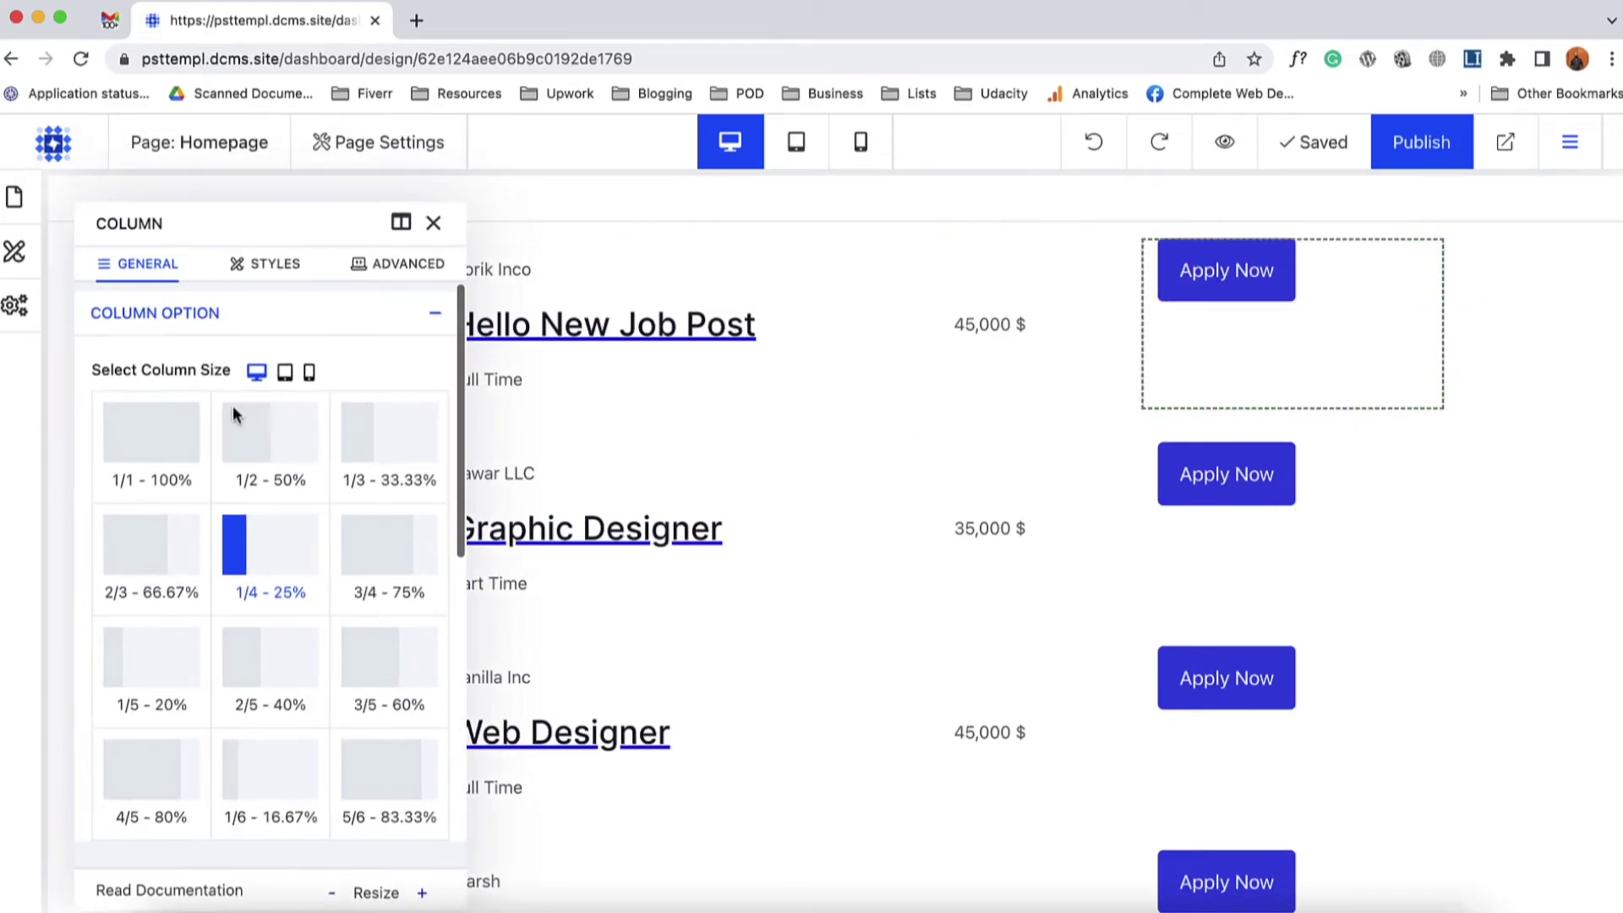
scroll(238, 420, down, 6)
click(230, 777)
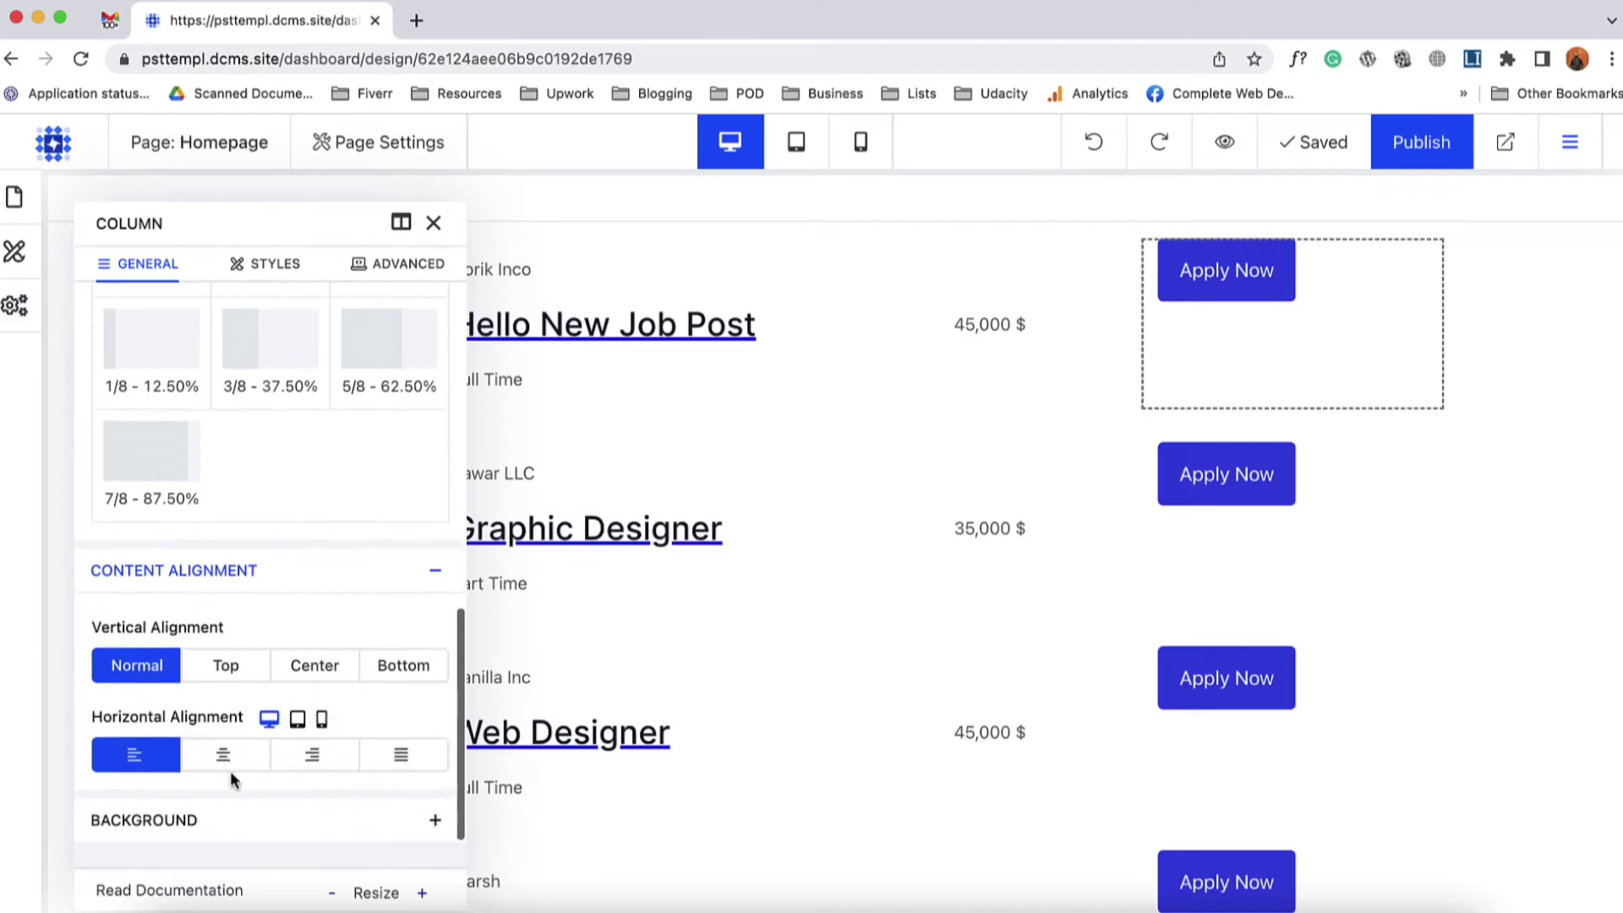
click(238, 681)
click(289, 672)
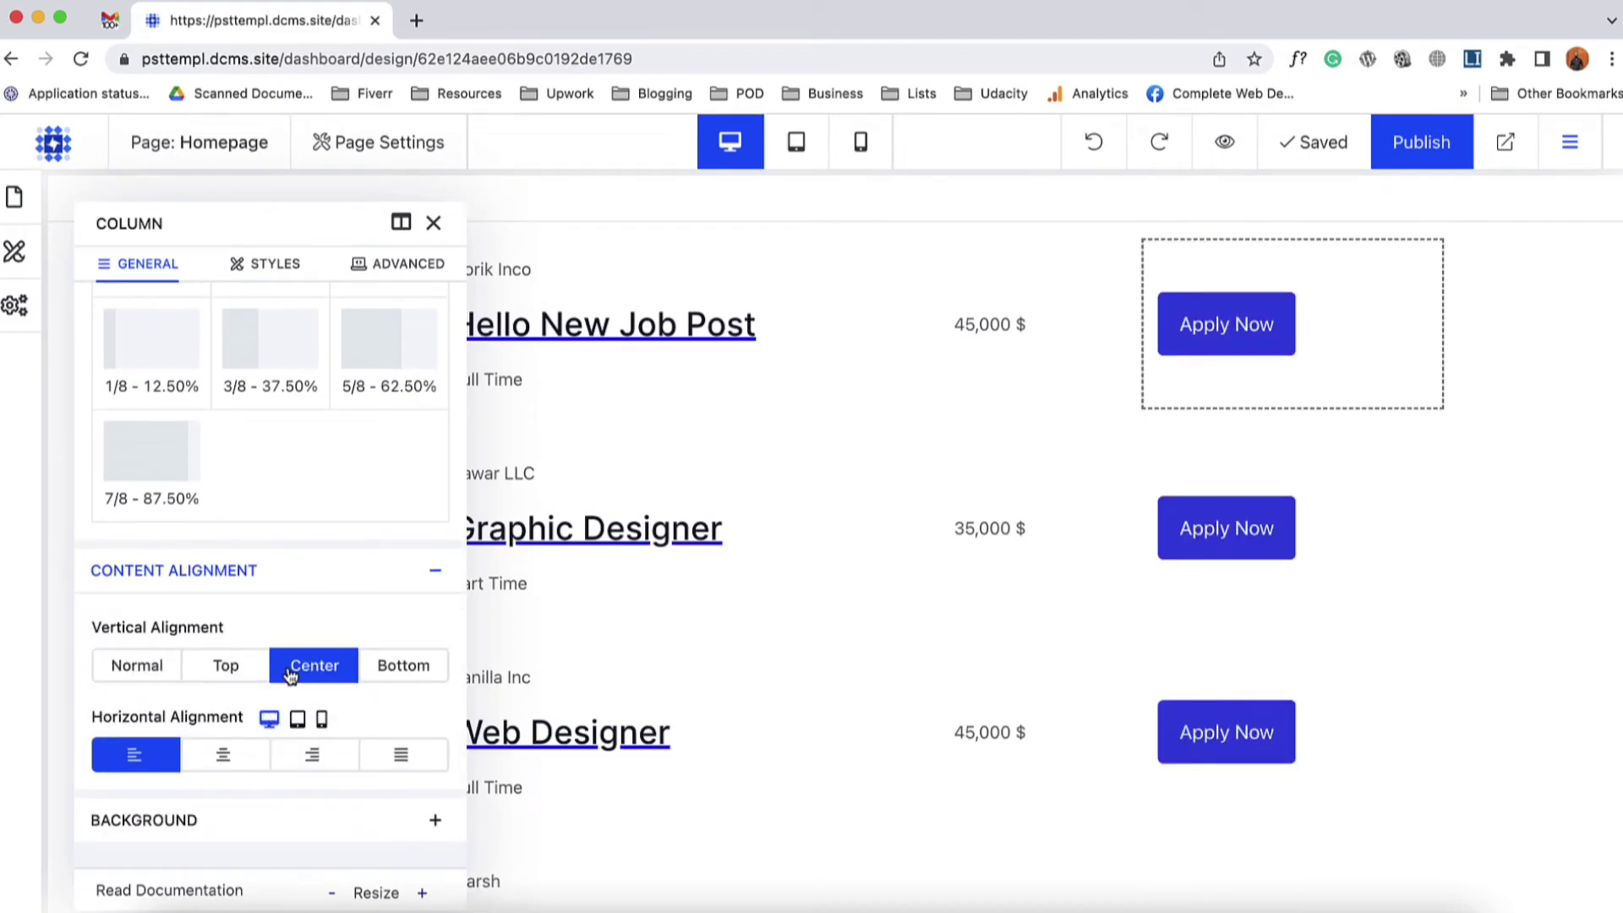
click(246, 767)
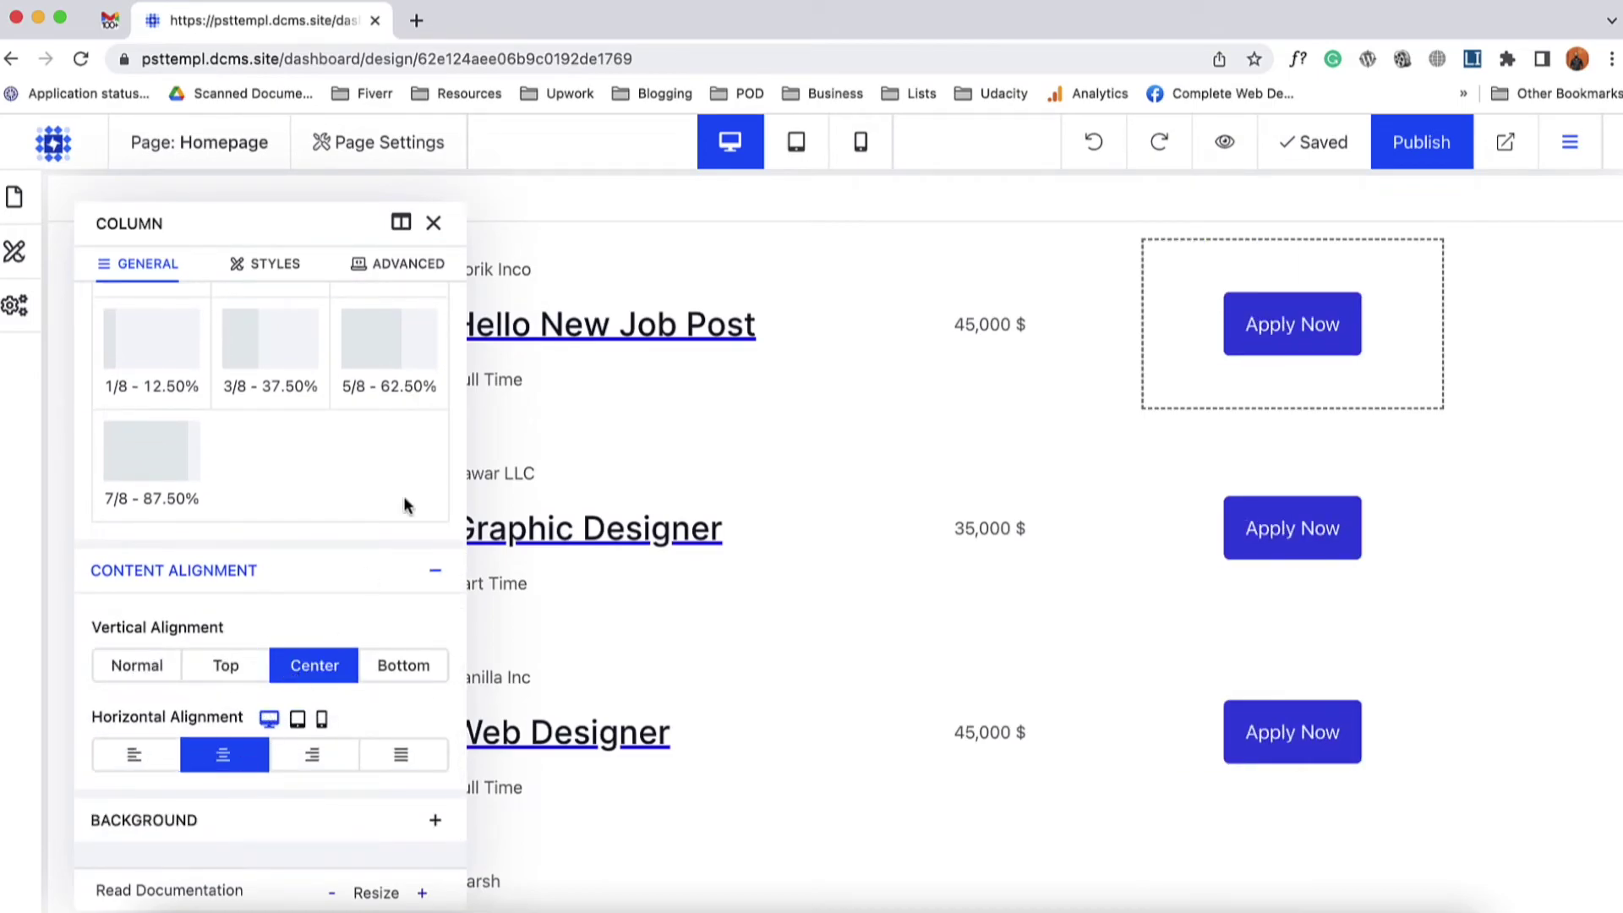
click(434, 222)
scroll(163, 571, down, 2)
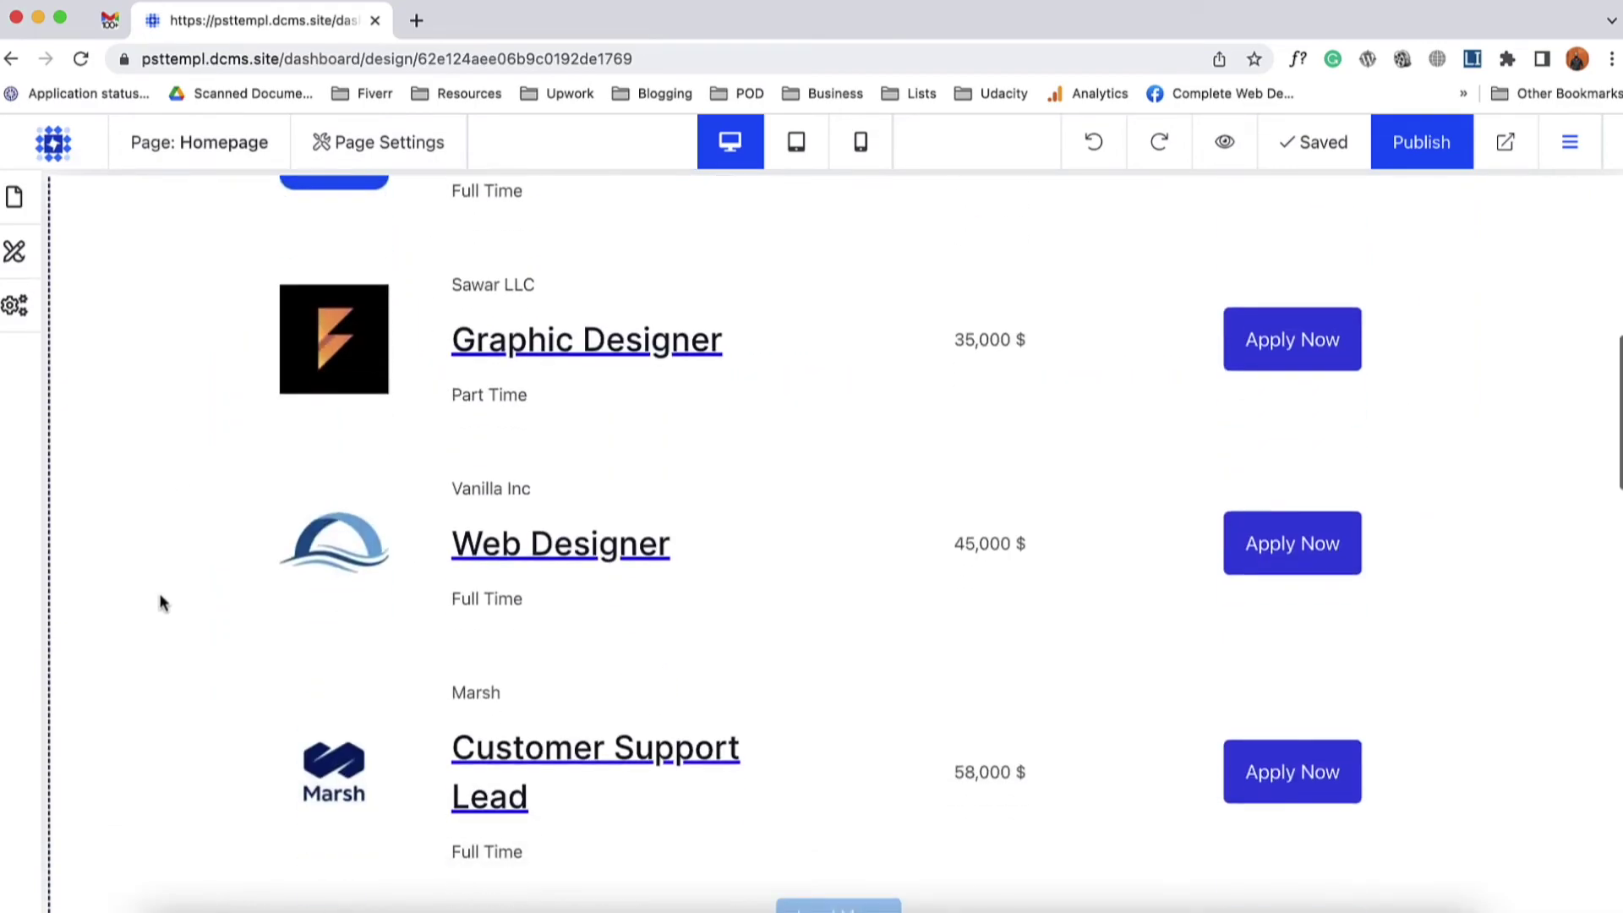
scroll(163, 584, down, 4)
scroll(163, 592, up, 8)
scroll(159, 602, down, 1)
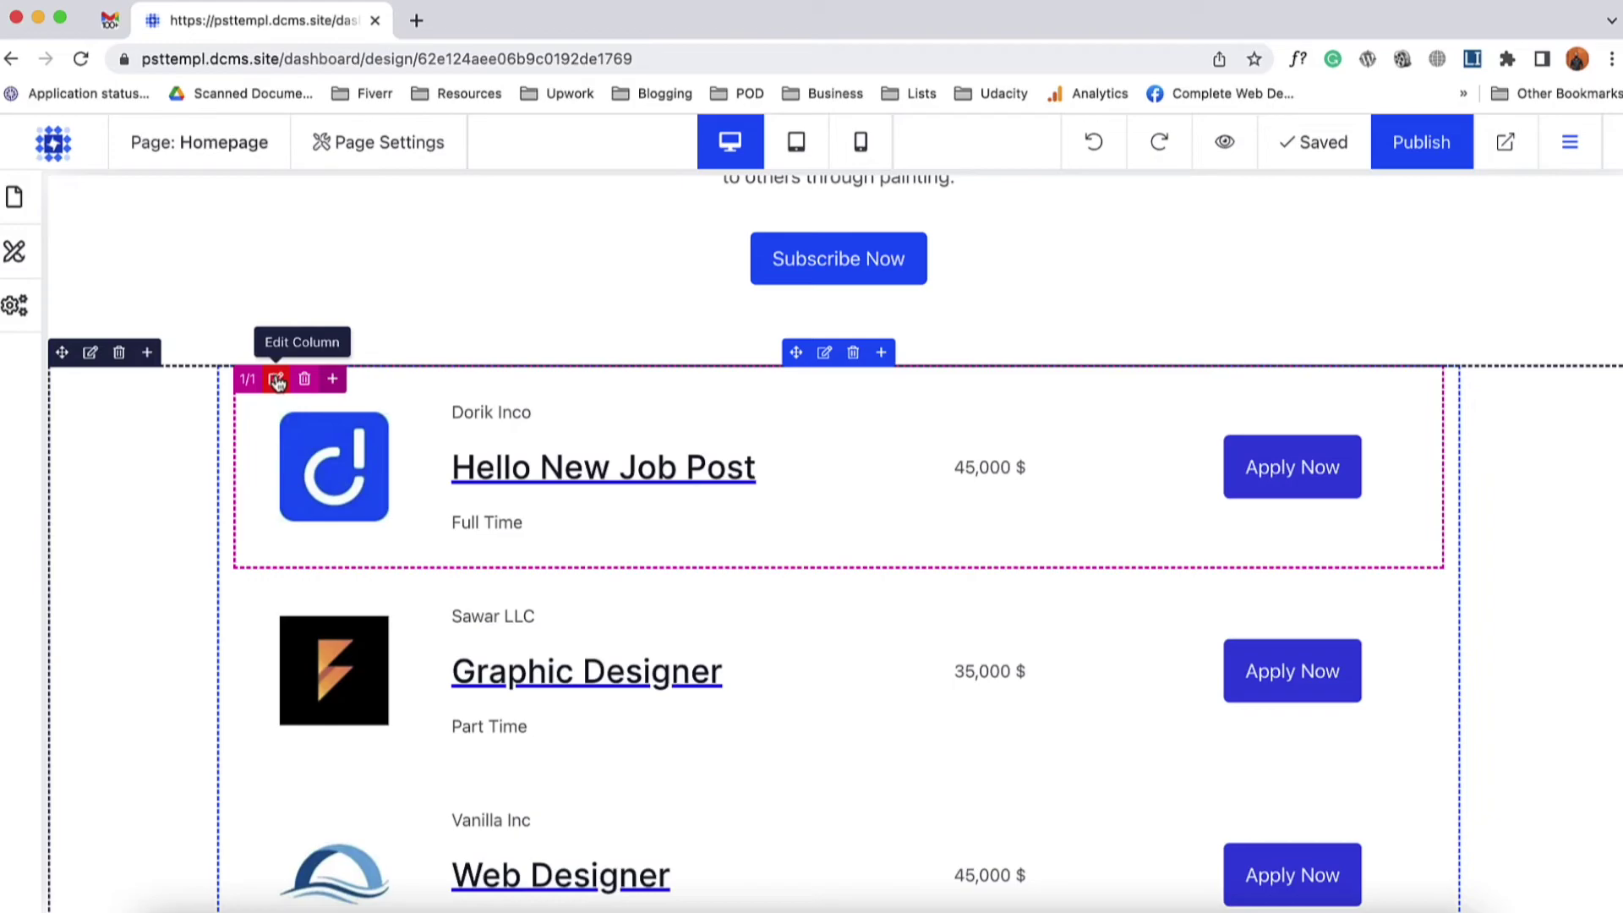
- Give the job card column a 1px border in light grey #DEDCDC
click(277, 380)
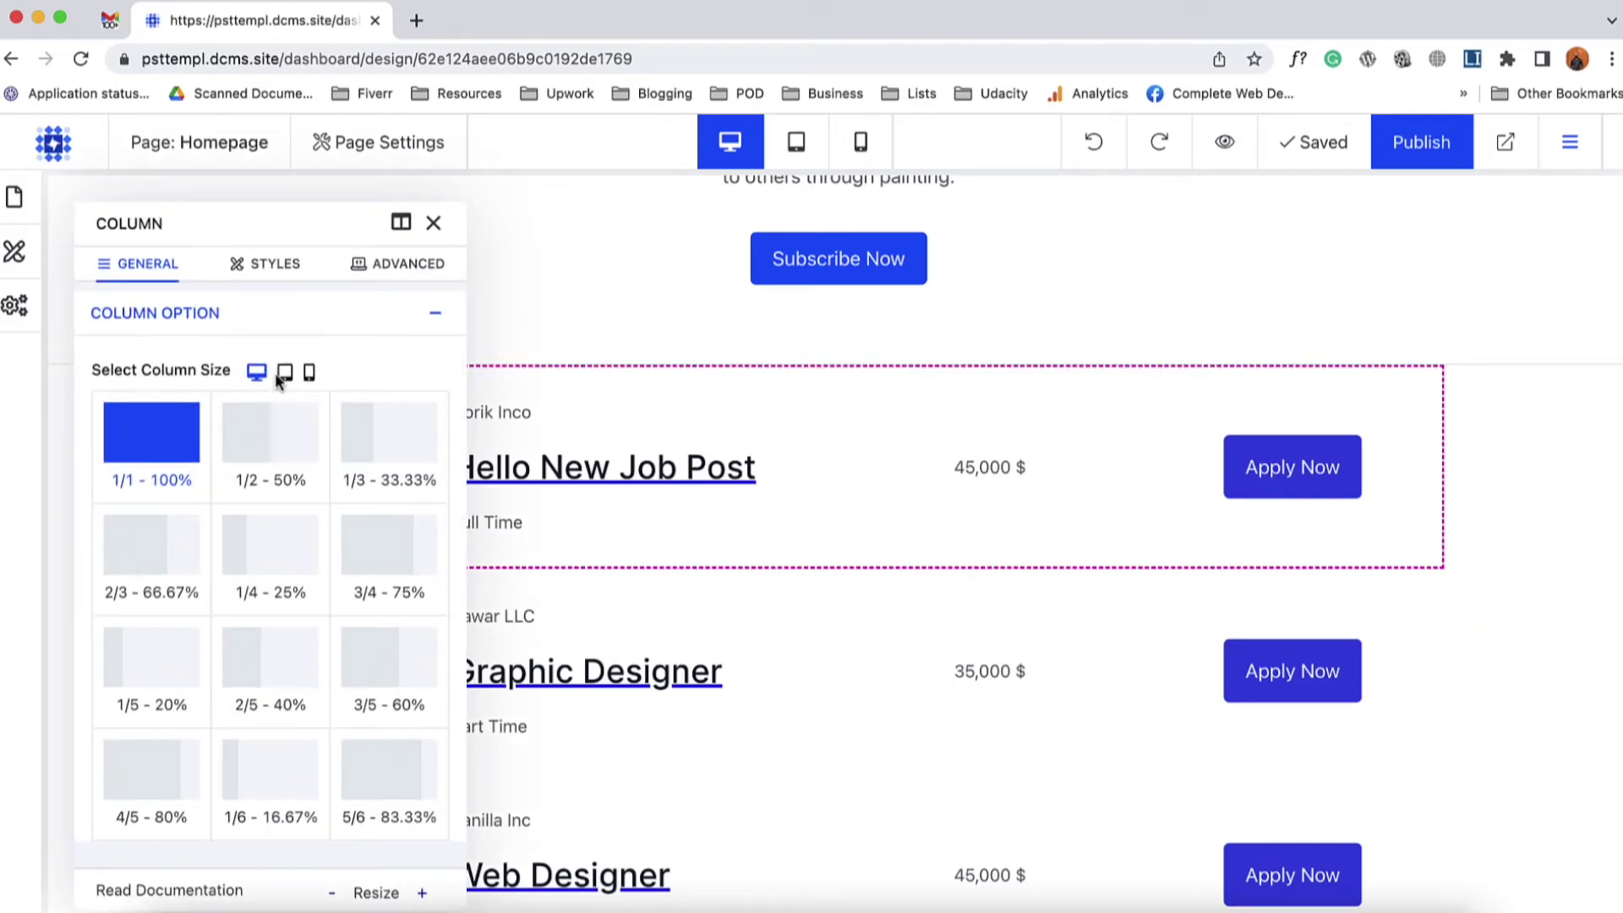
click(434, 223)
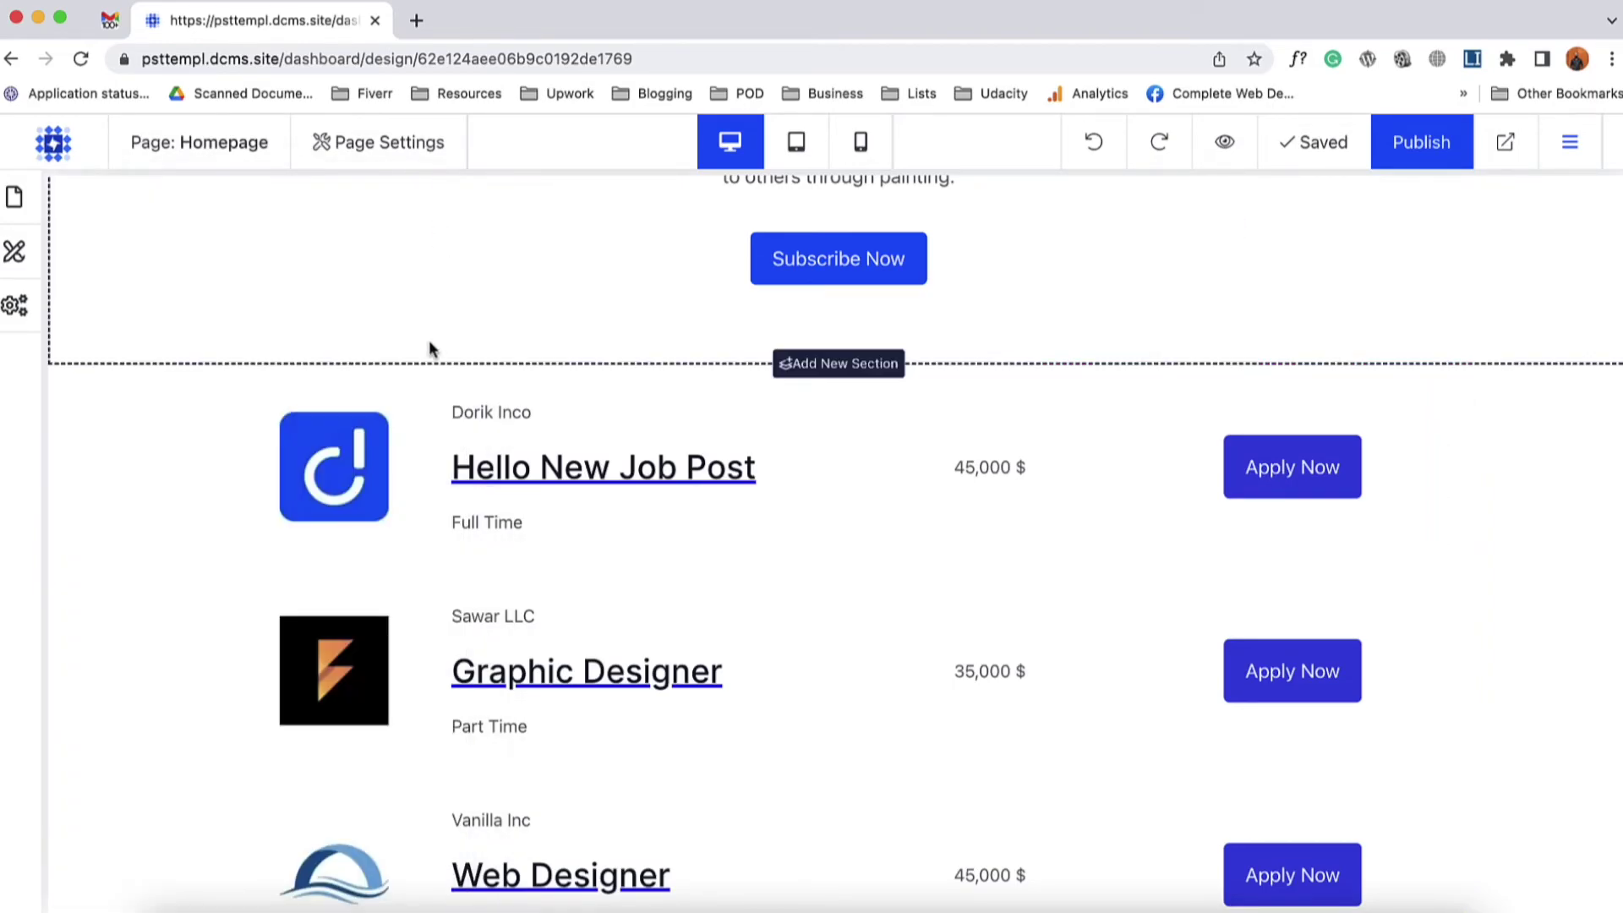
click(278, 381)
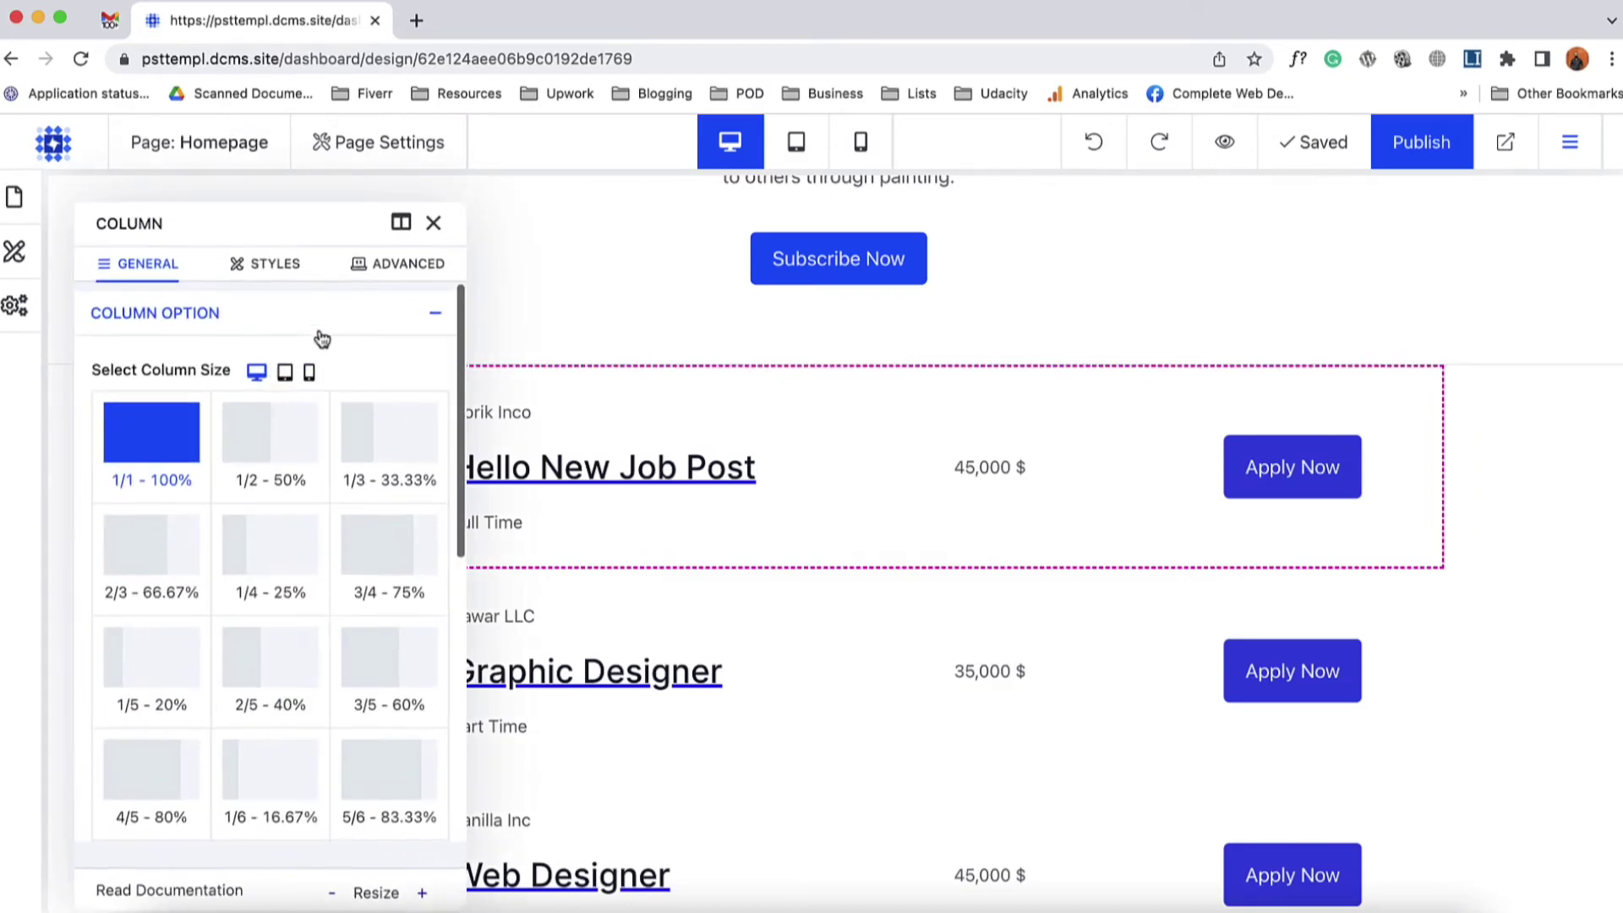
scroll(340, 327, down, 1)
click(270, 265)
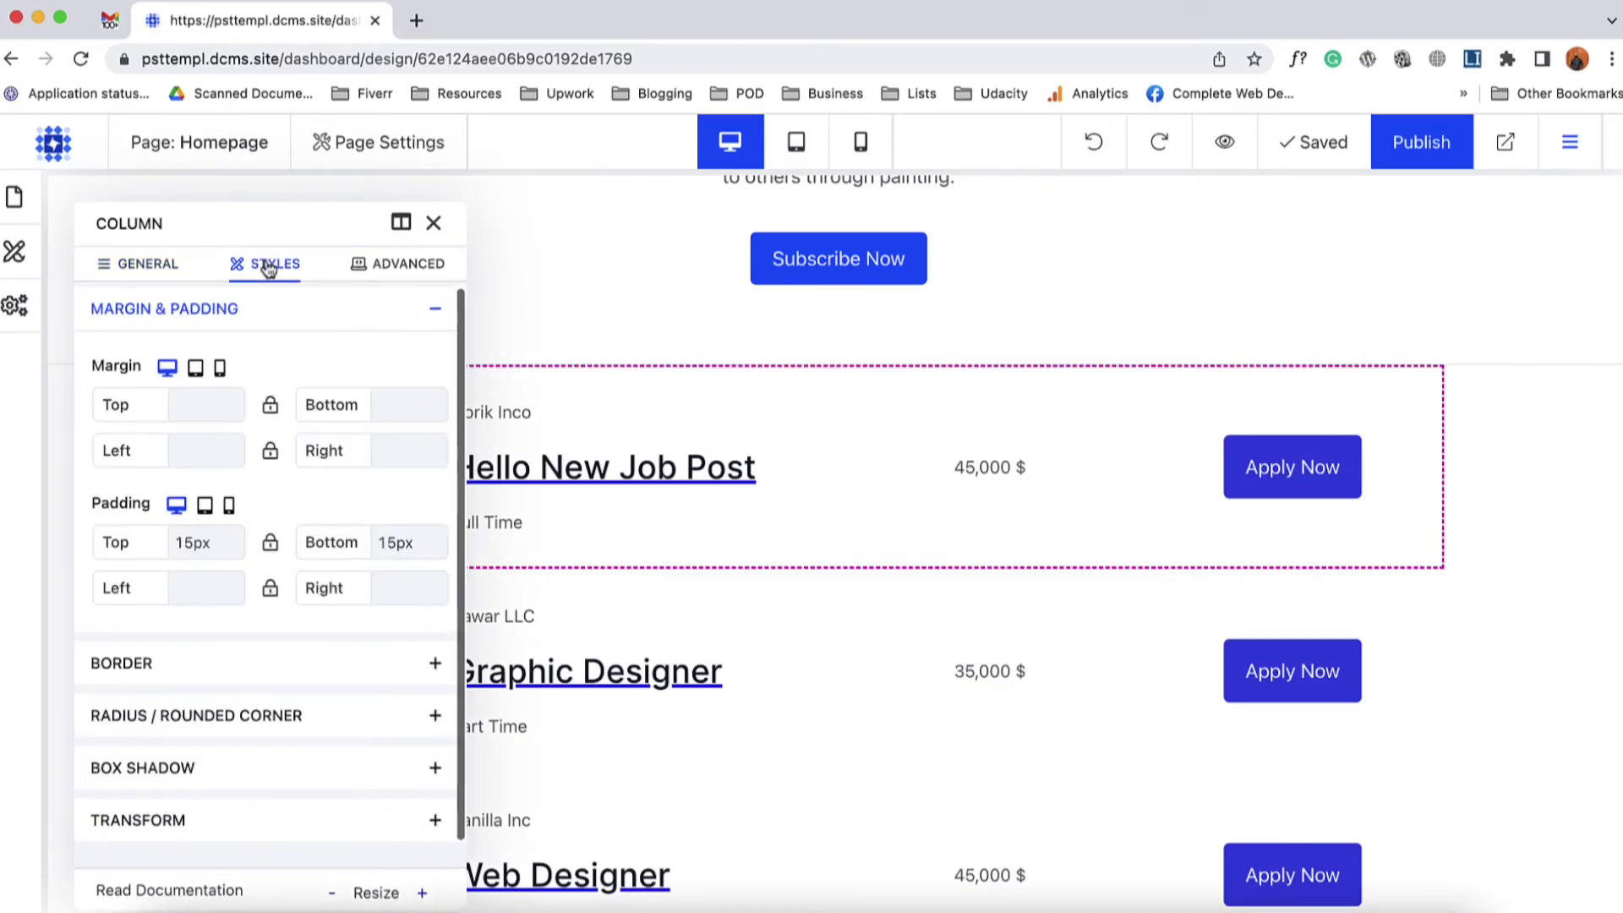
click(189, 672)
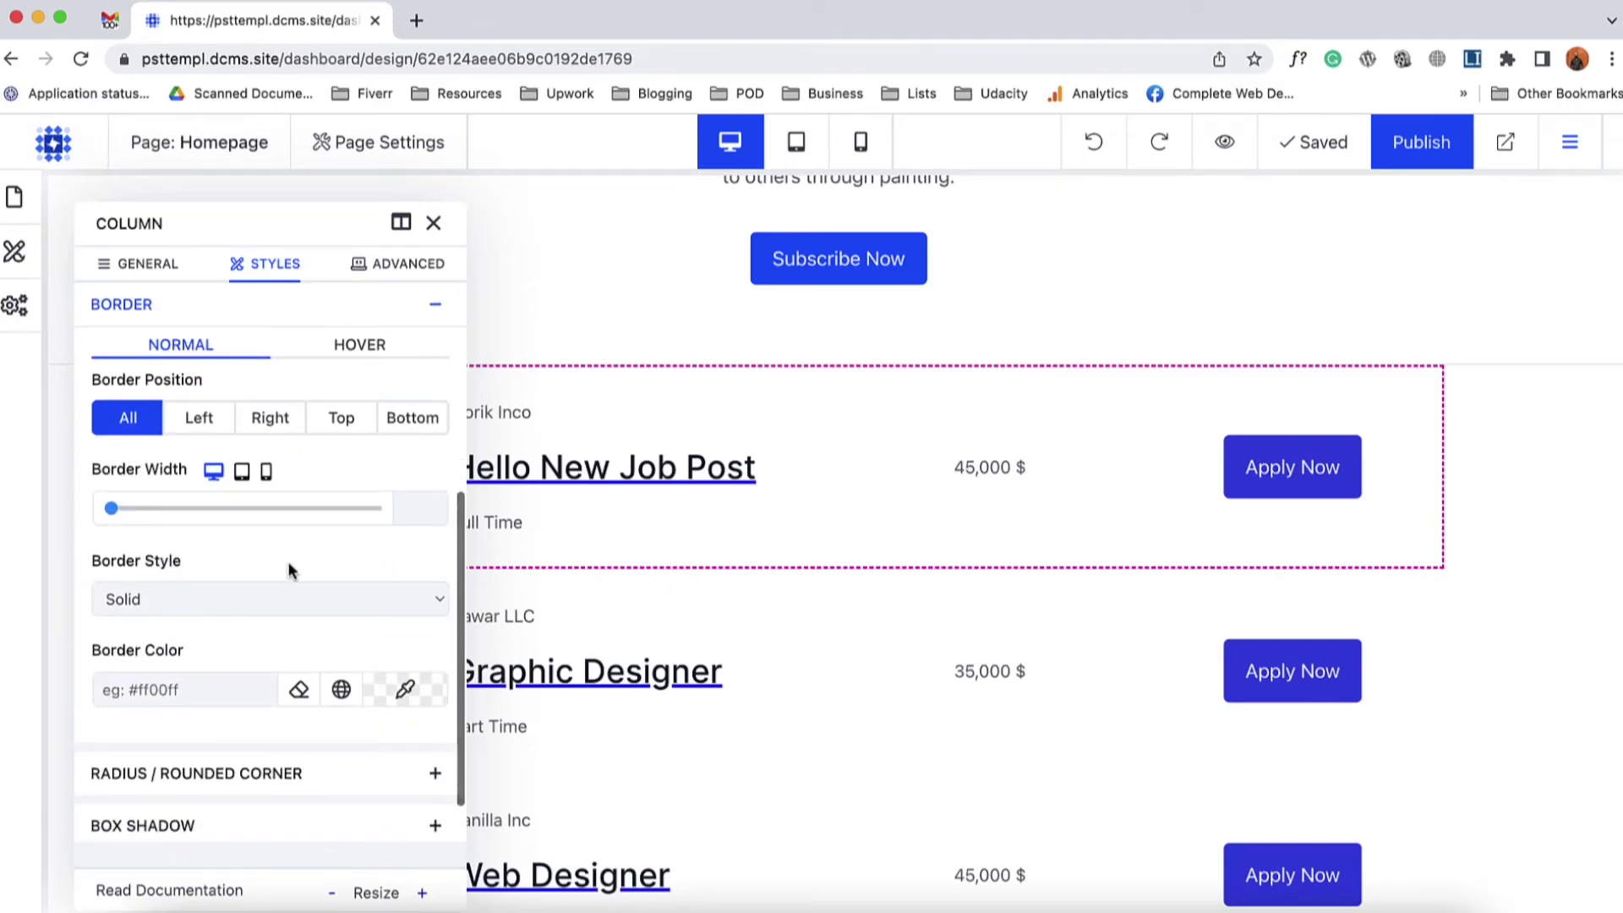
click(223, 692)
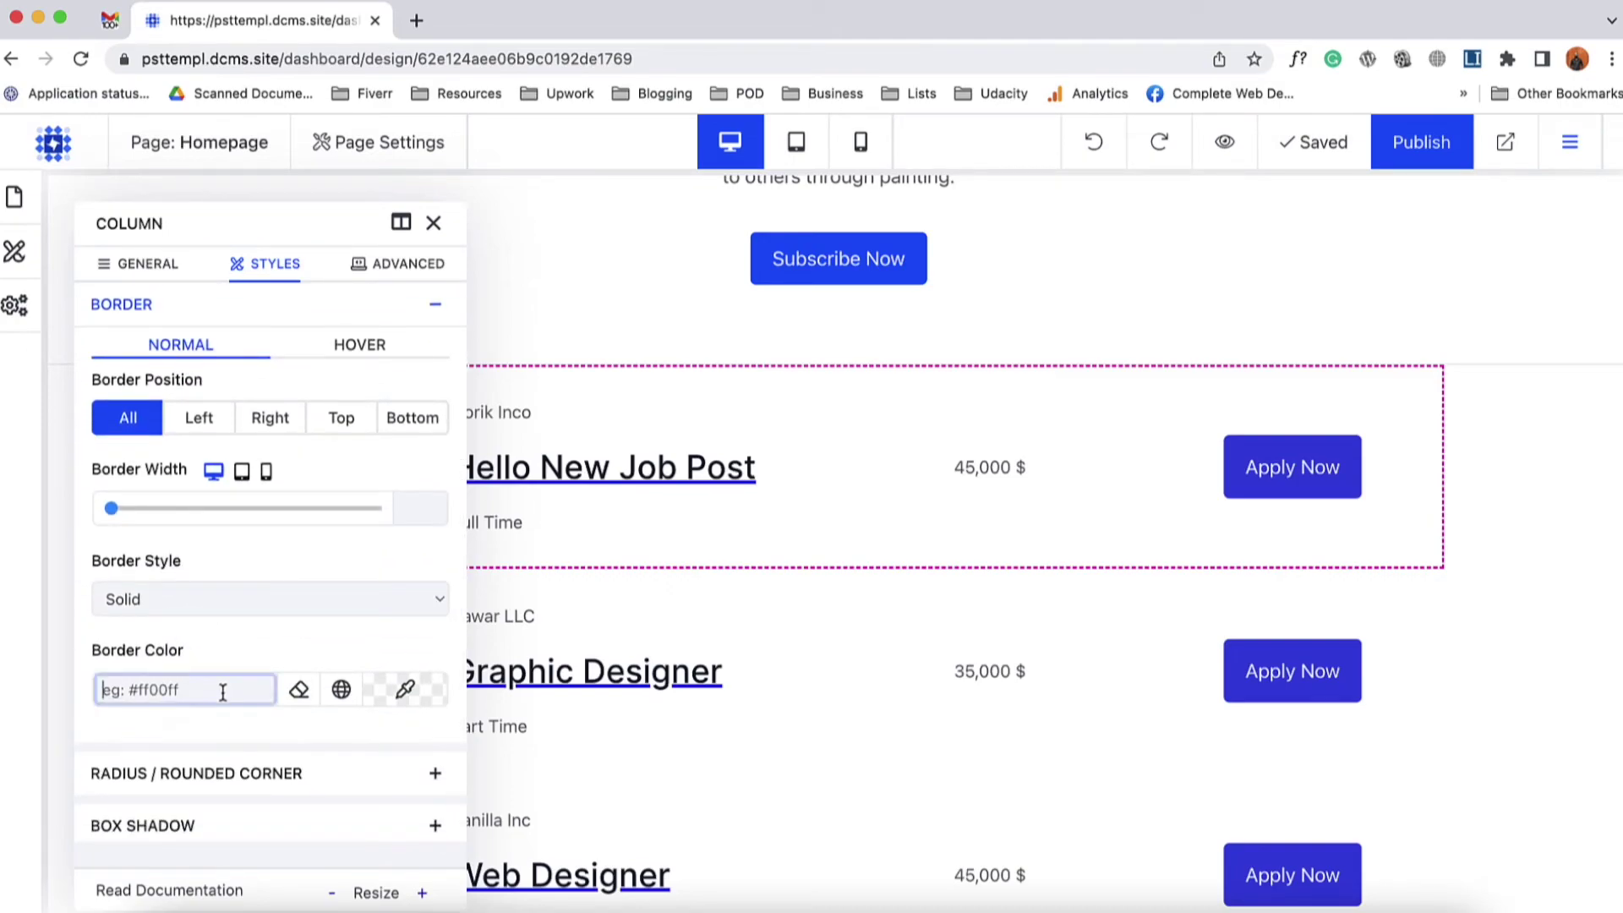
click(395, 693)
drag(439, 632, 417, 629)
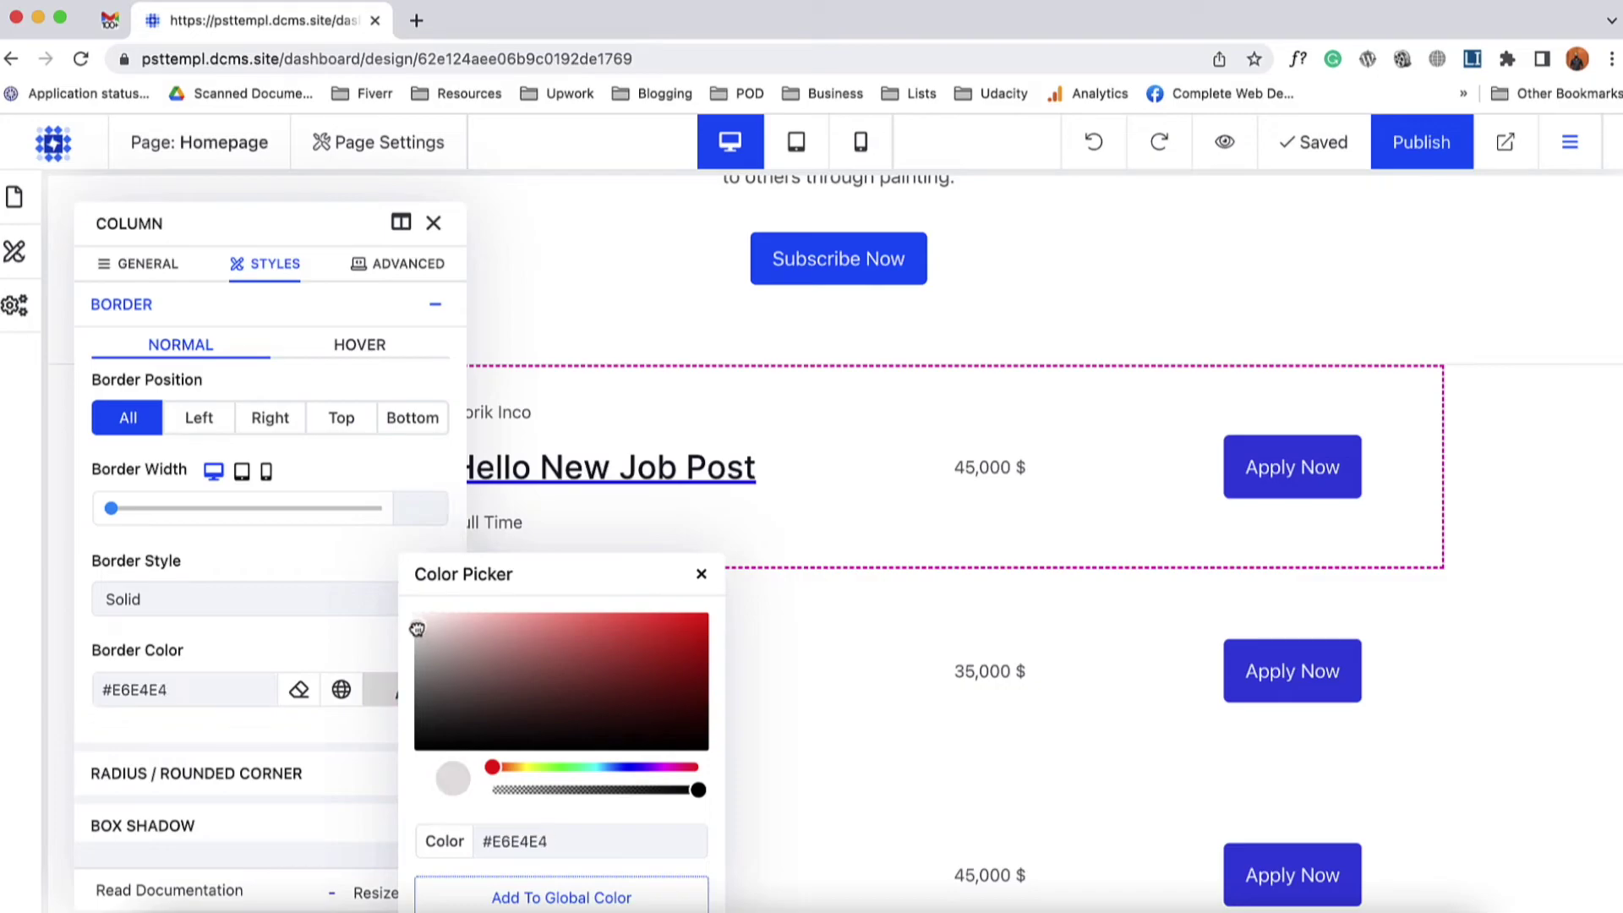
click(696, 575)
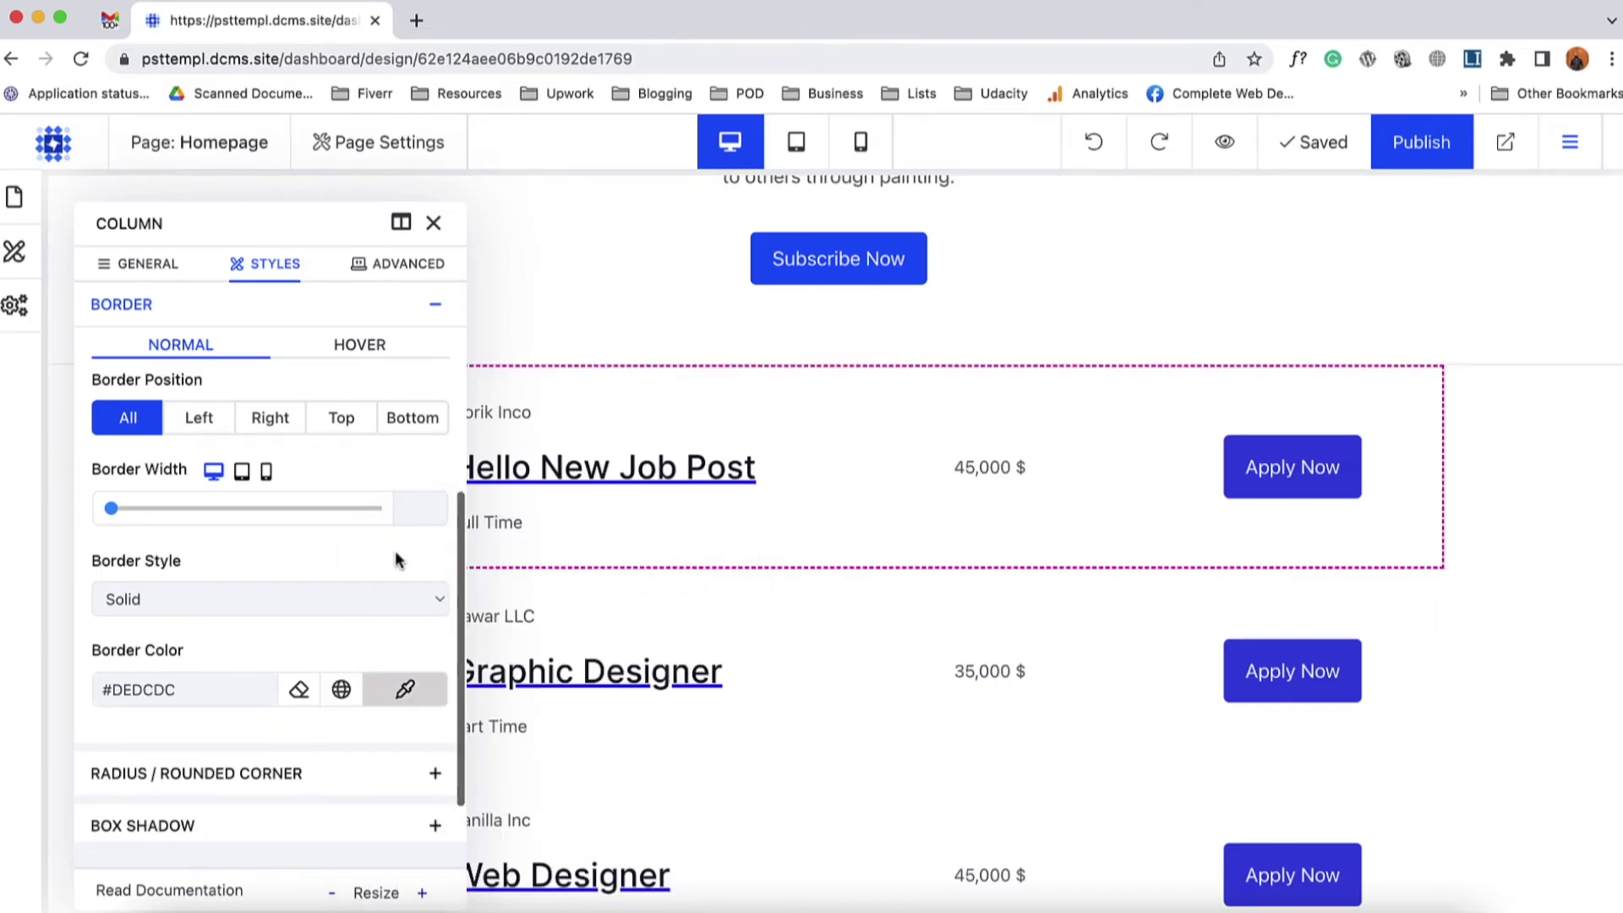
click(410, 507)
text(1px)
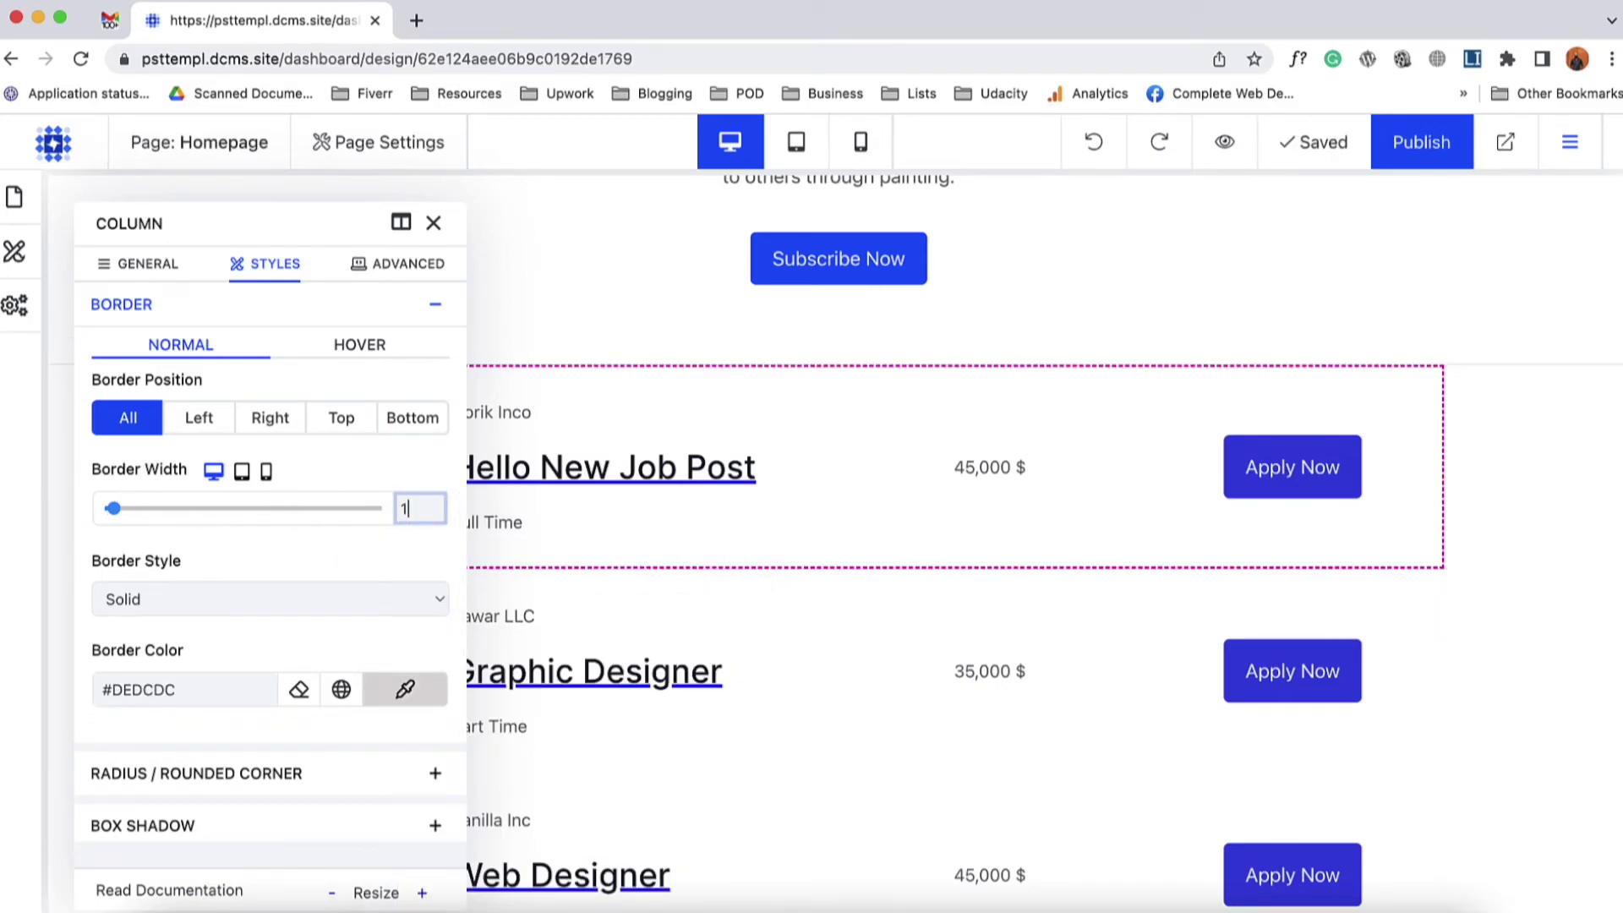
click(435, 224)
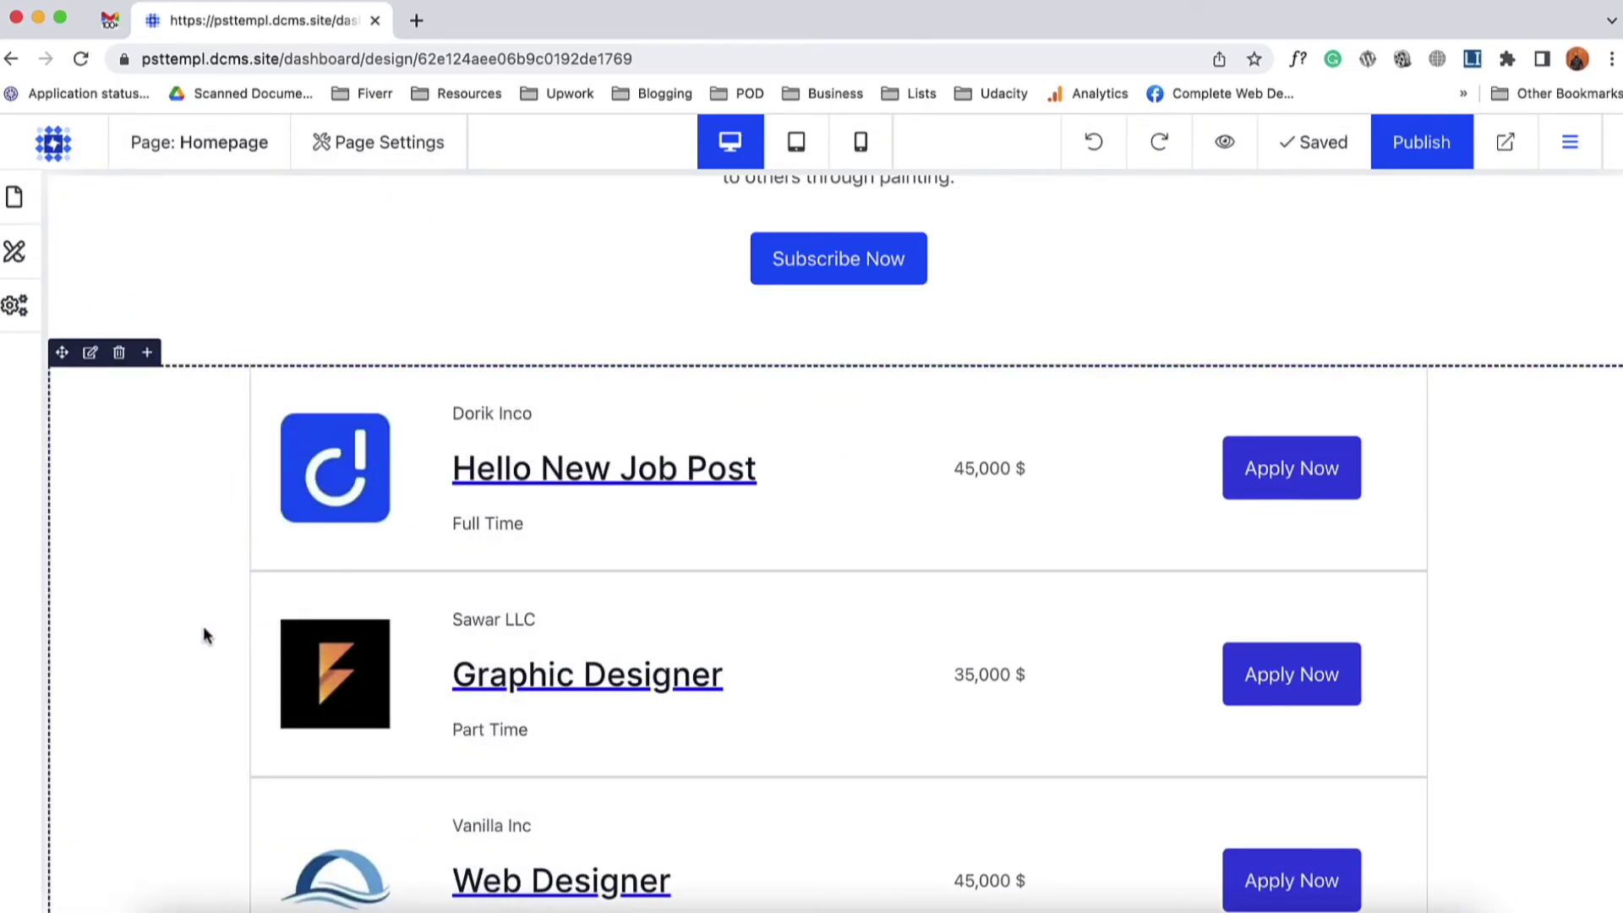
scroll(409, 658, down, 1)
scroll(443, 675, up, 2)
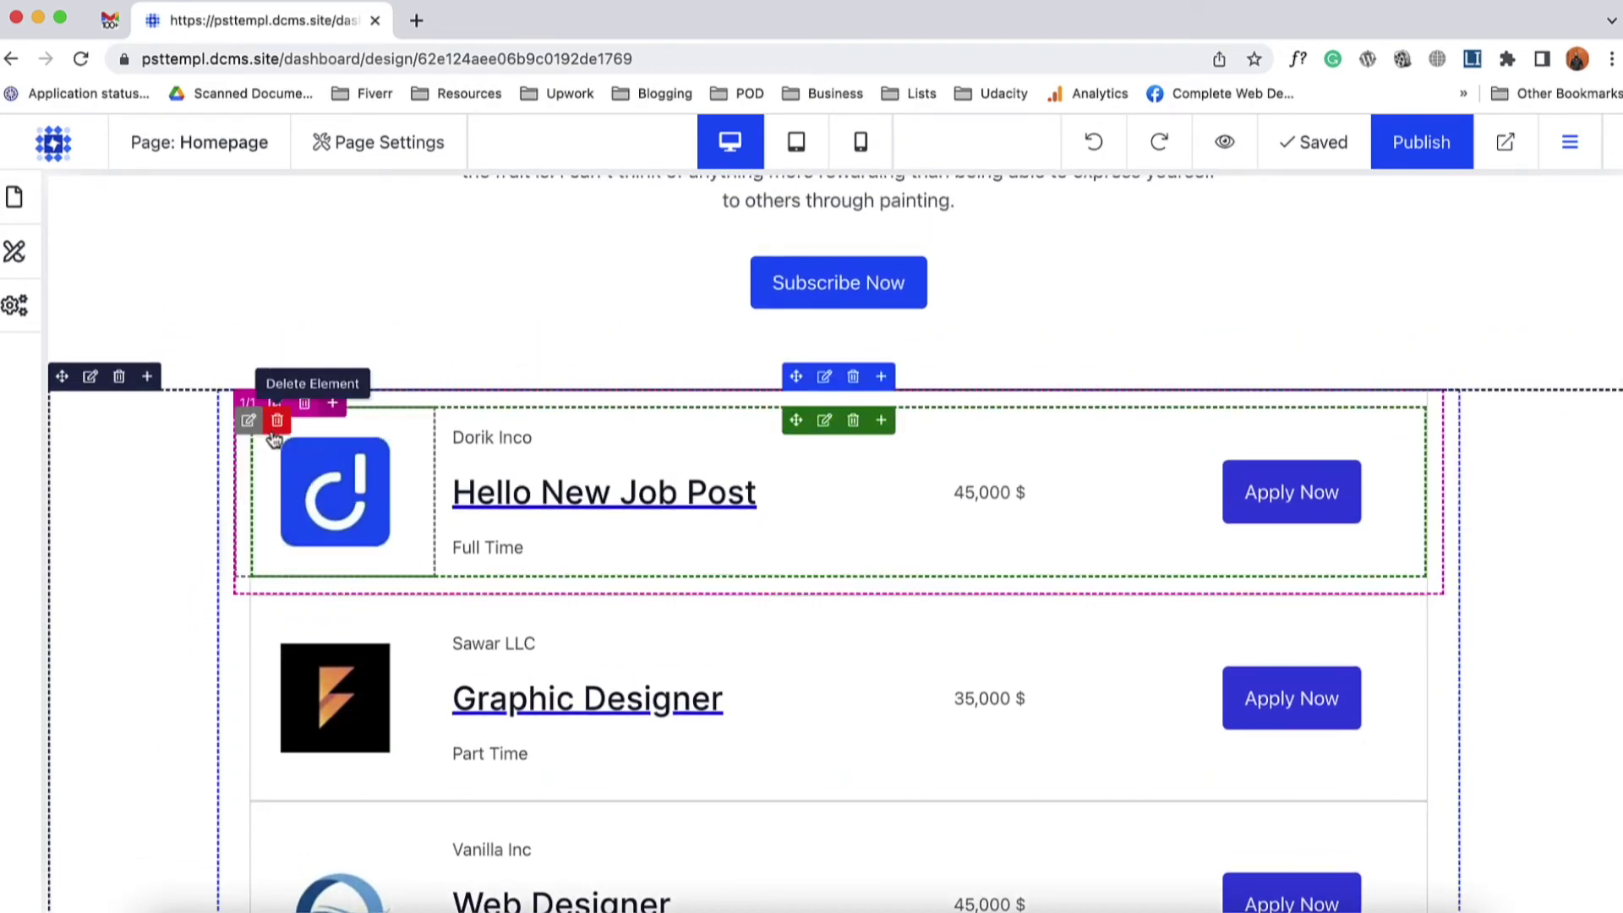
- Set the job card column's top and bottom margins to 10px and check the gaps between cards
click(277, 404)
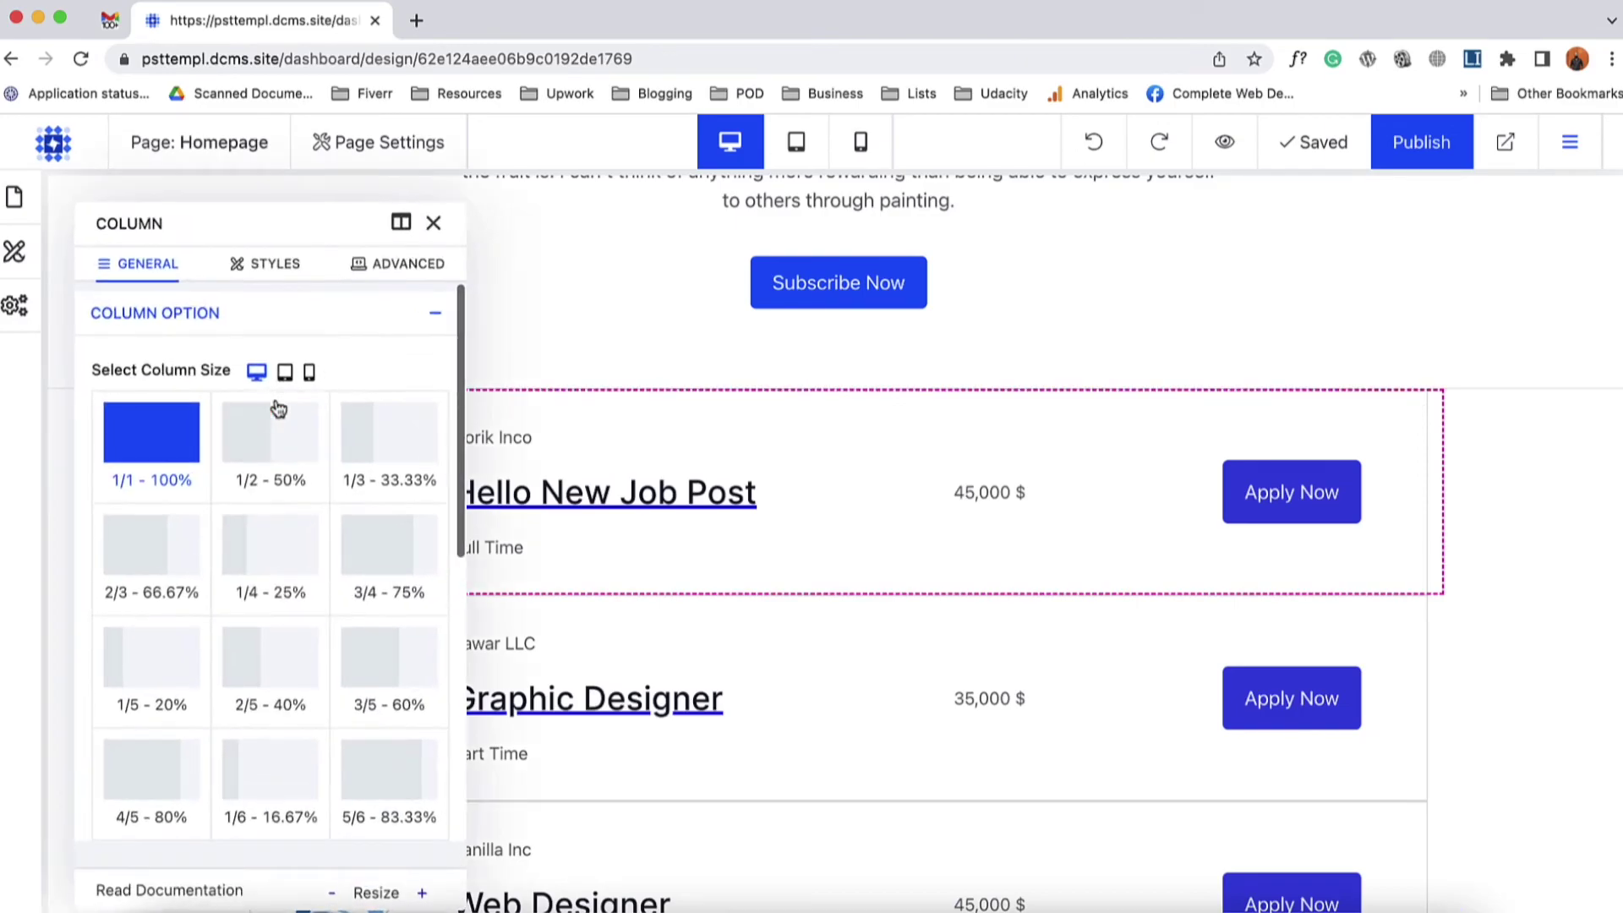
click(276, 269)
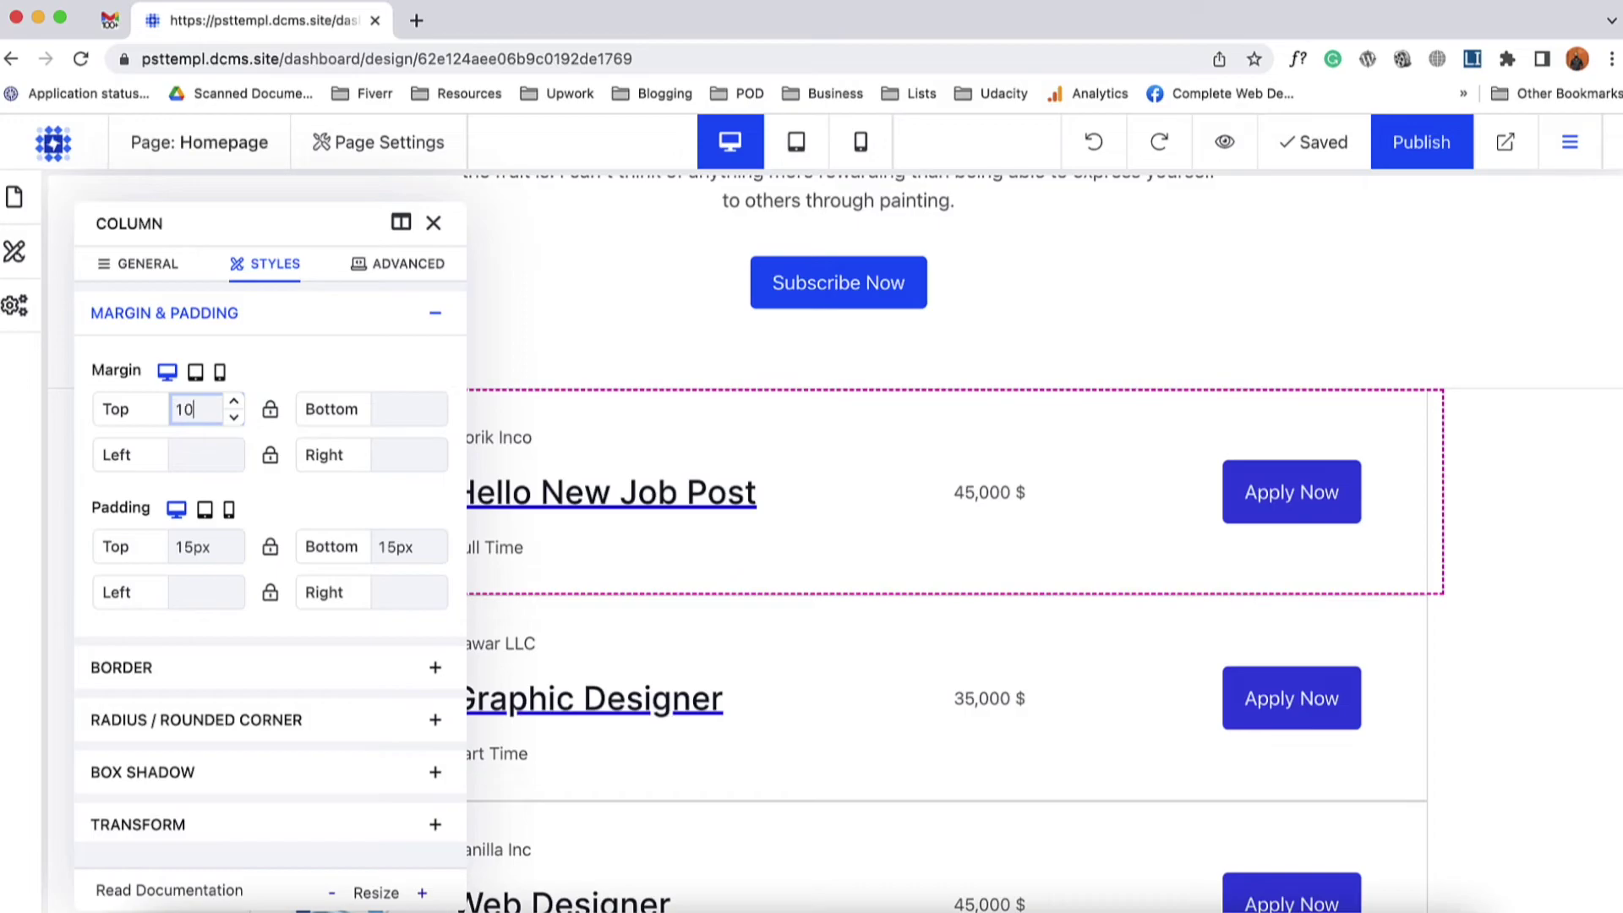
text(px)
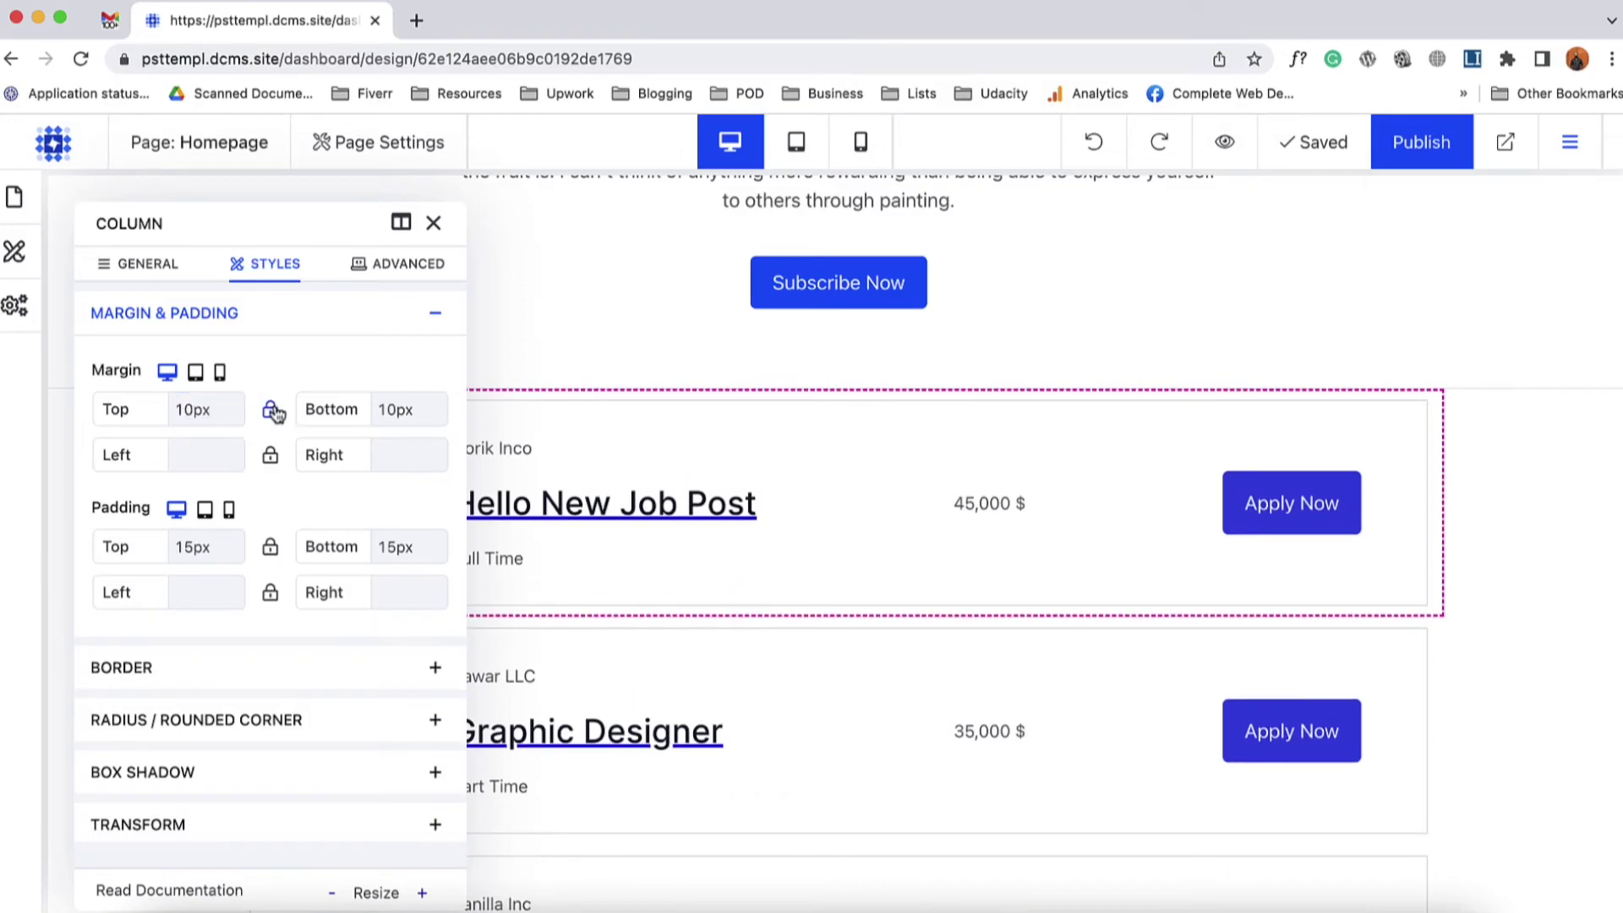
click(433, 222)
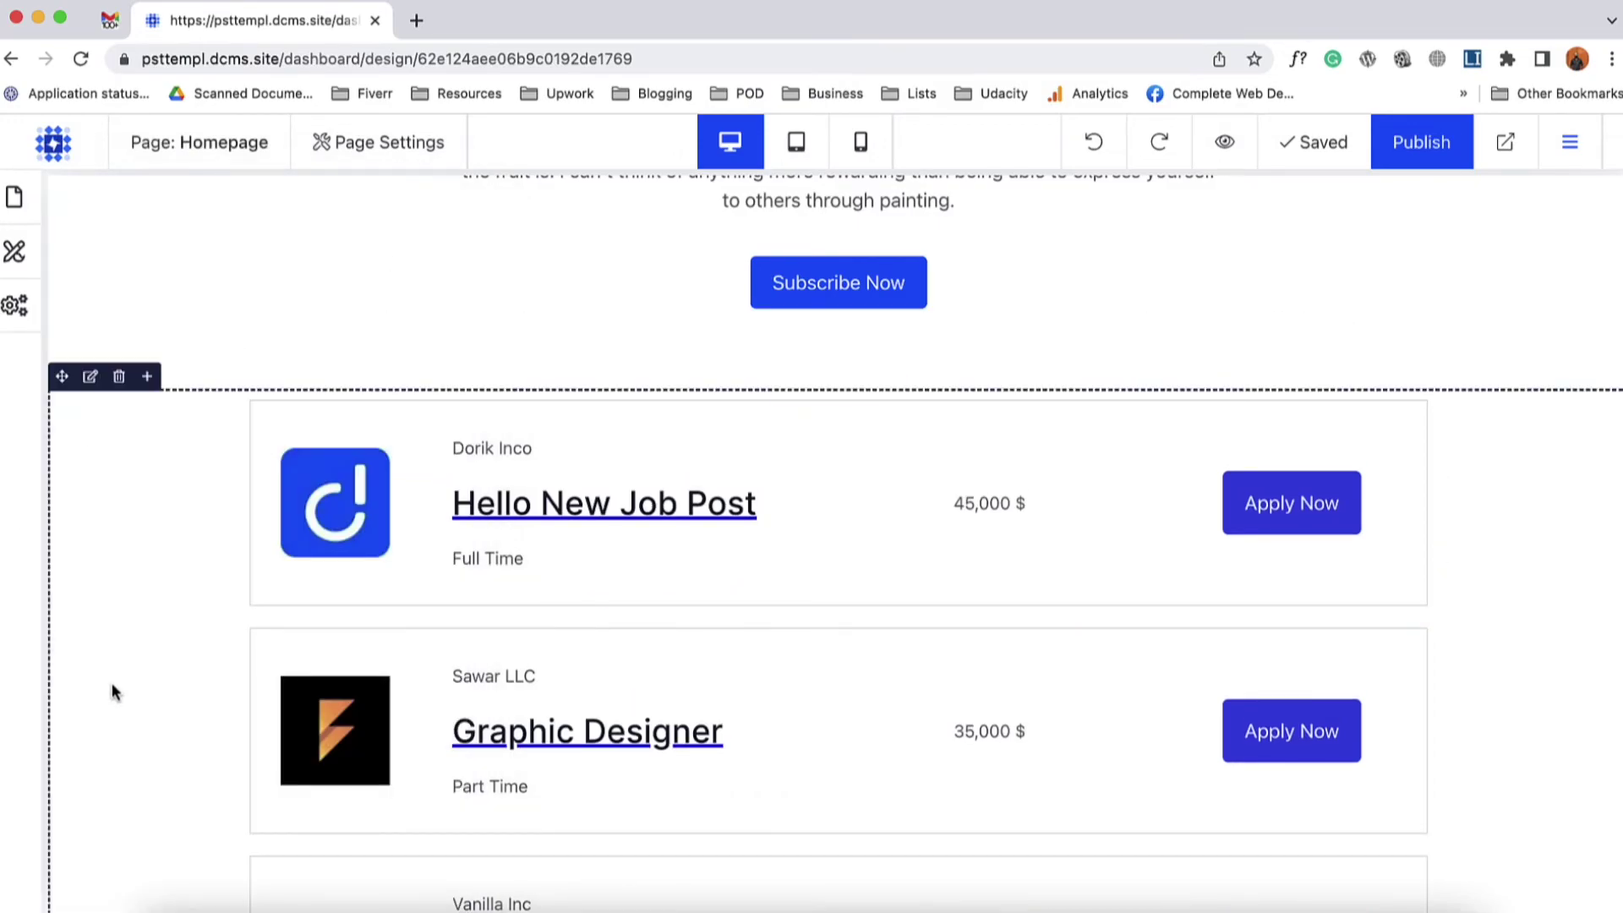
scroll(113, 688, down, 2)
scroll(167, 727, up, 1)
scroll(167, 742, down, 8)
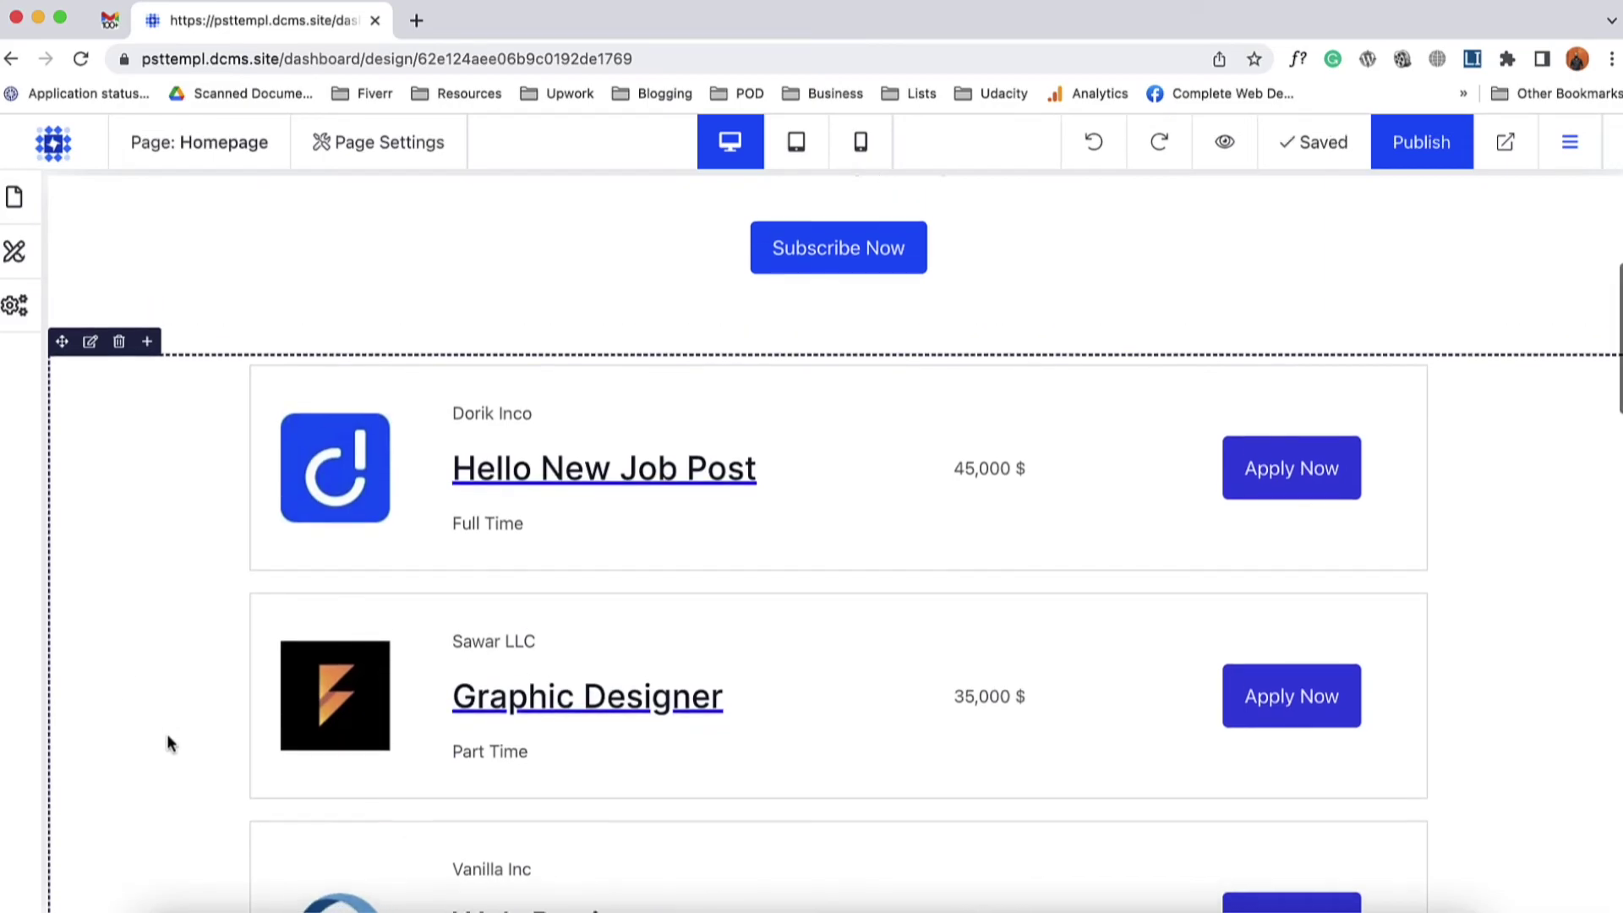
scroll(168, 745, up, 8)
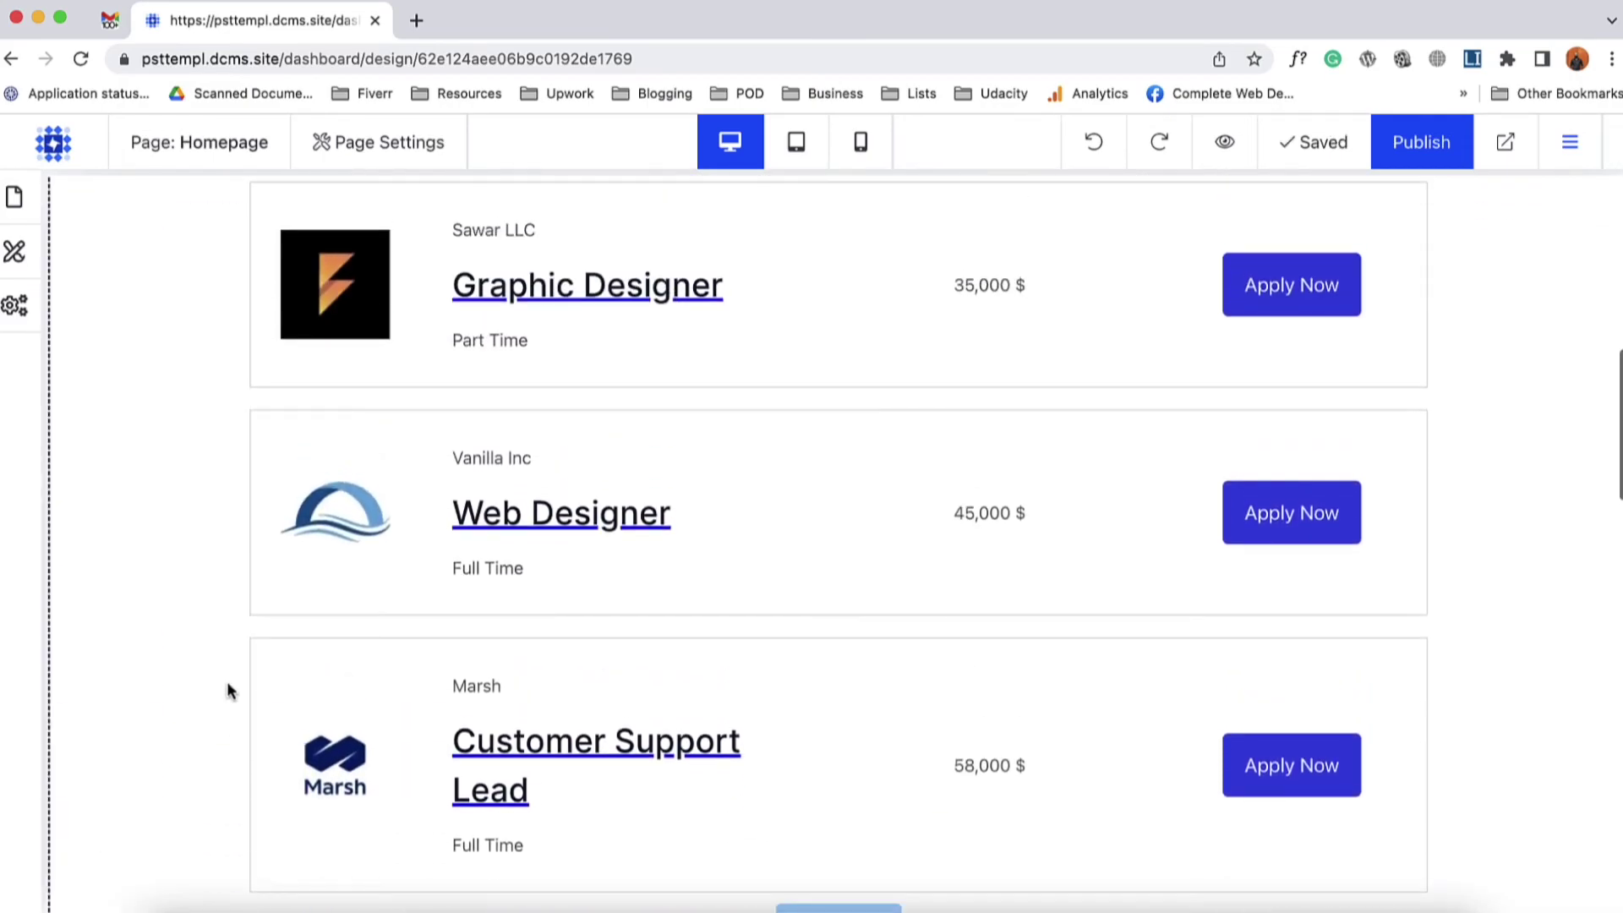
scroll(707, 500, down, 8)
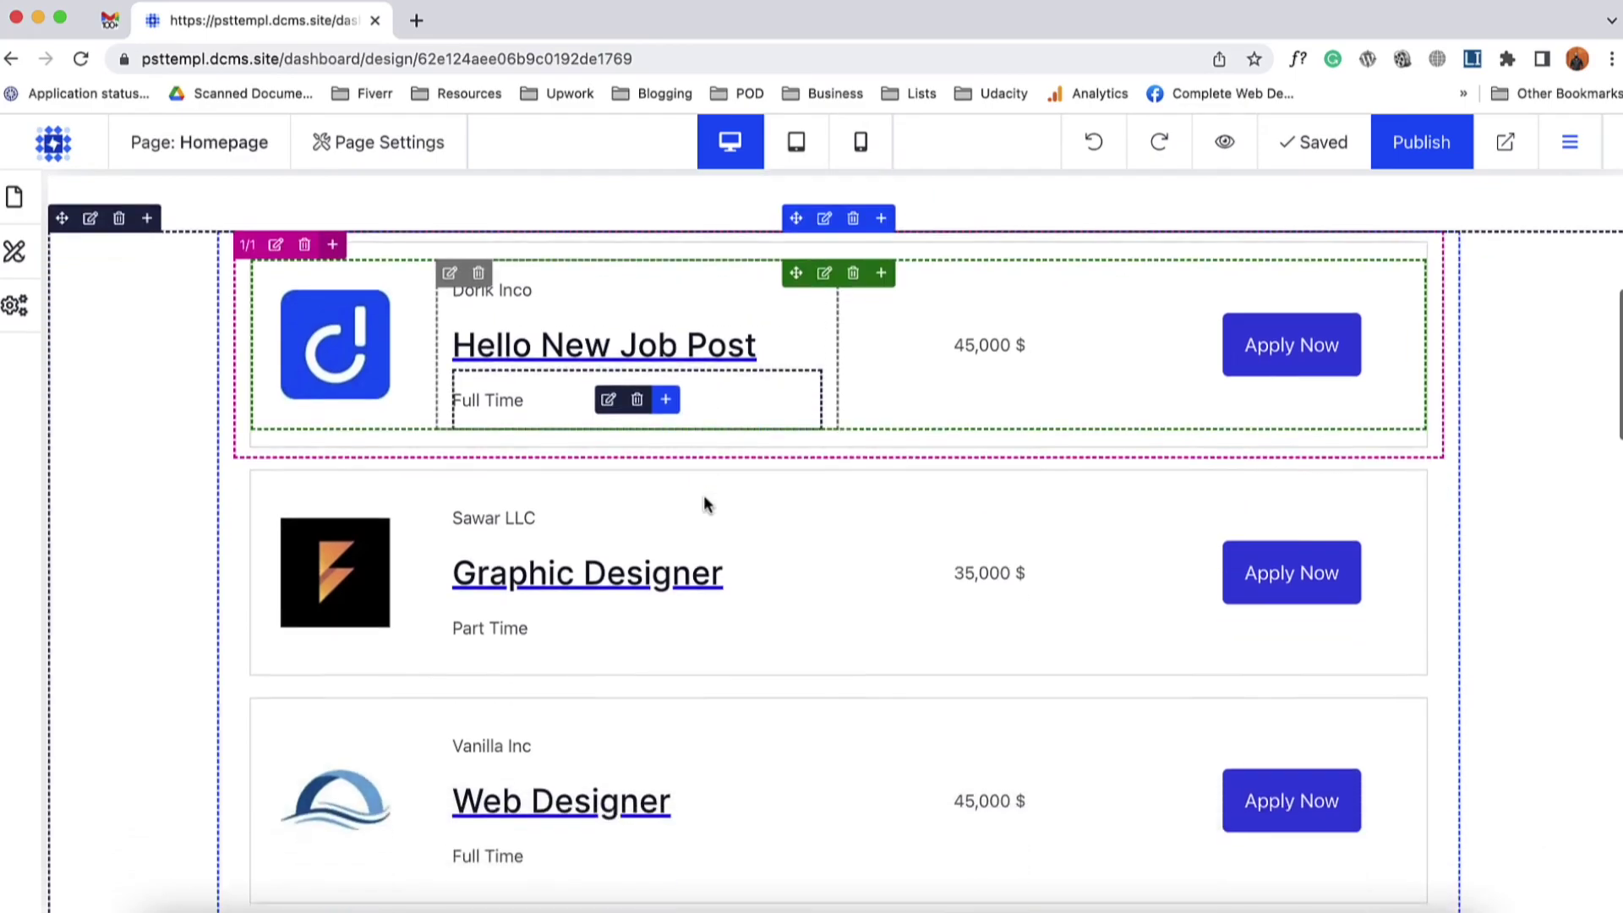
scroll(707, 499, up, 1)
scroll(747, 463, up, 8)
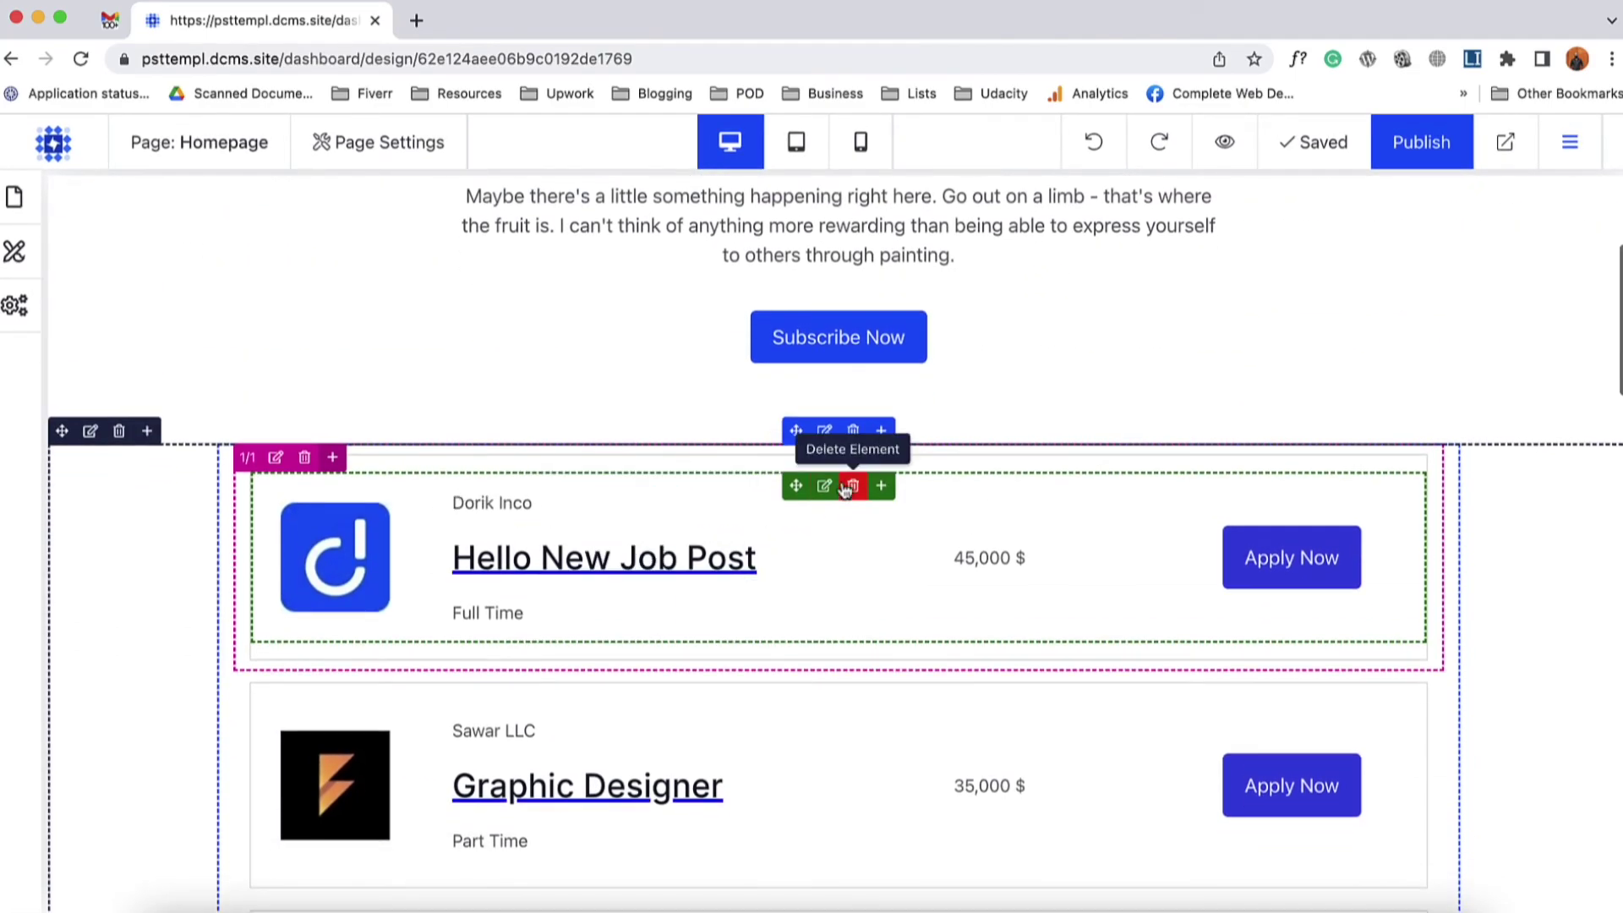
- Add a one-column row below the job list holding a heading that reads 'Job Posts'
click(881, 431)
click(284, 423)
scroll(579, 645, down, 10)
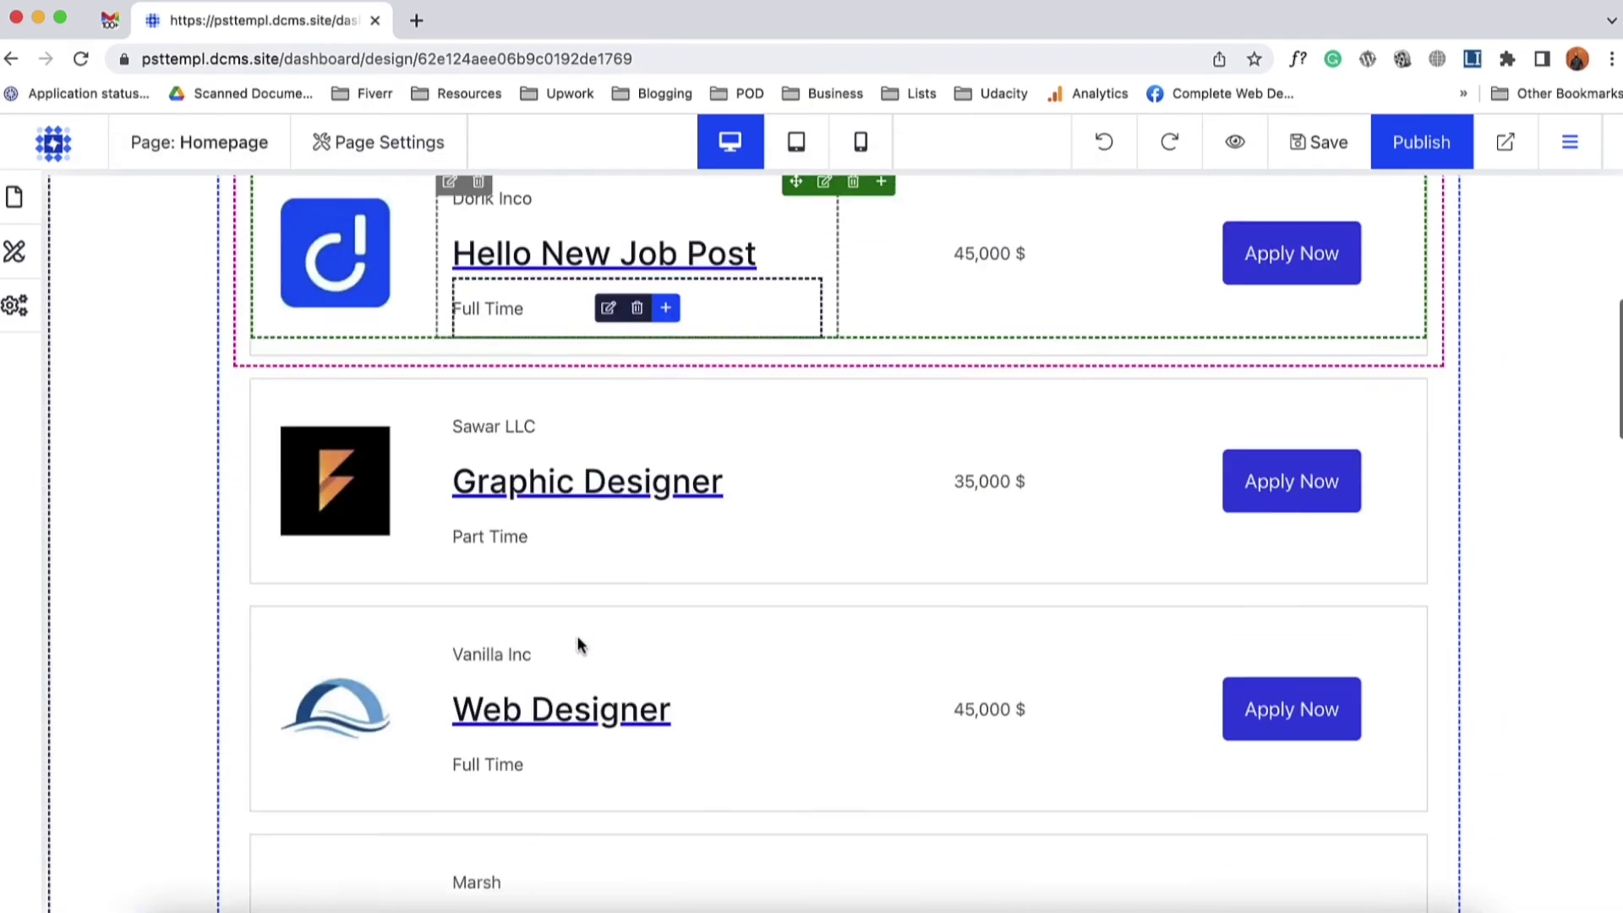
click(808, 687)
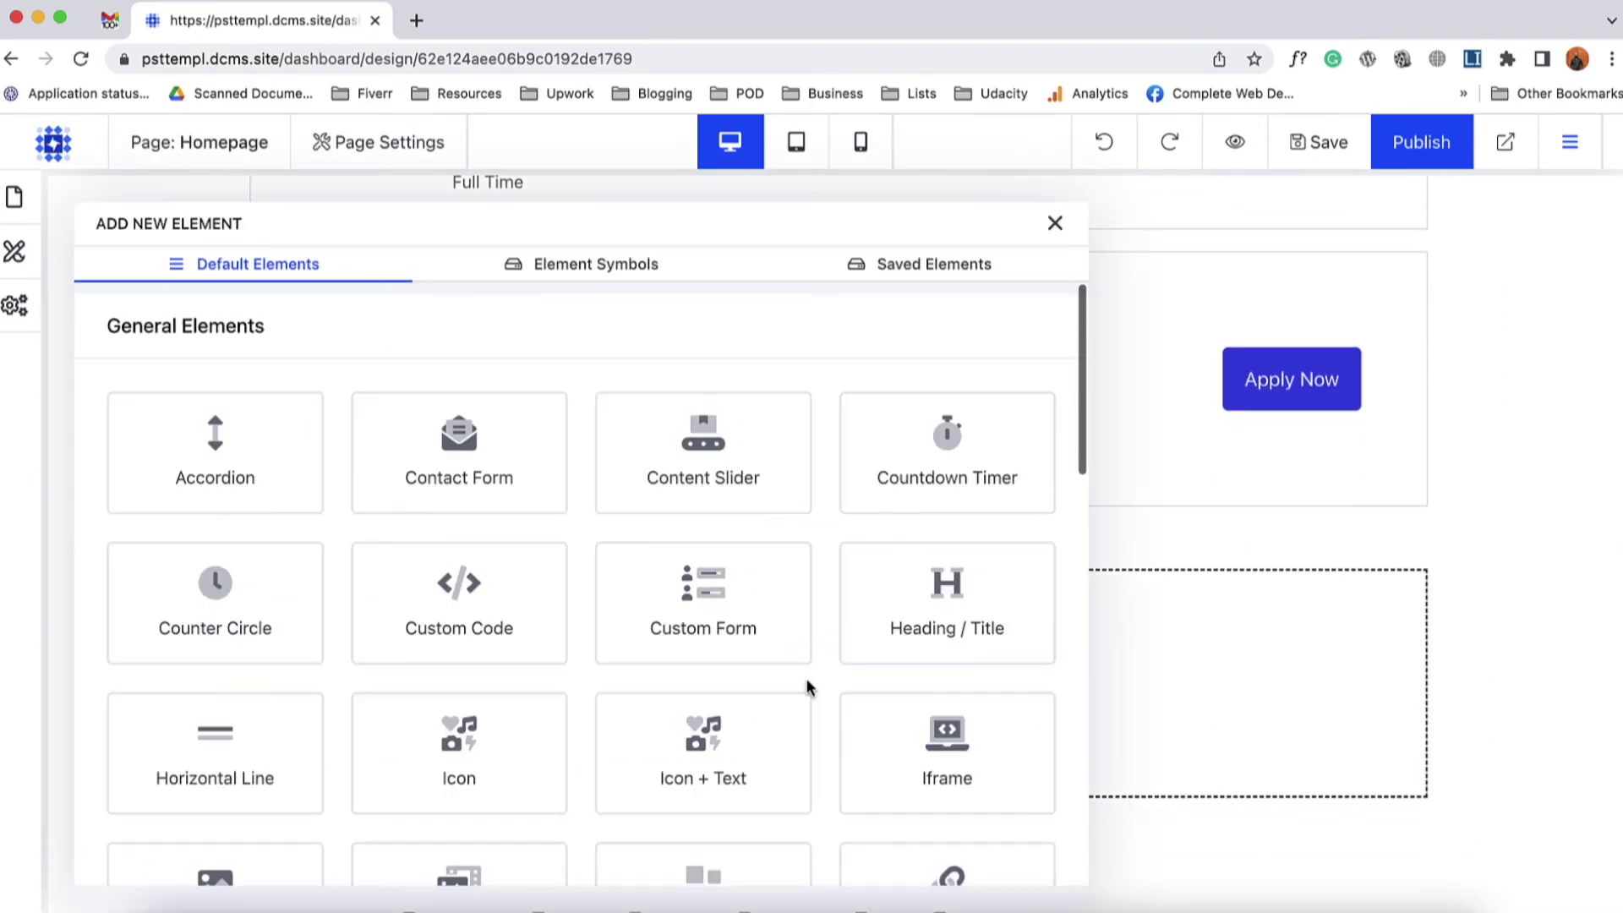
click(901, 627)
click(398, 637)
key(ctrl+a)
text(Jo)
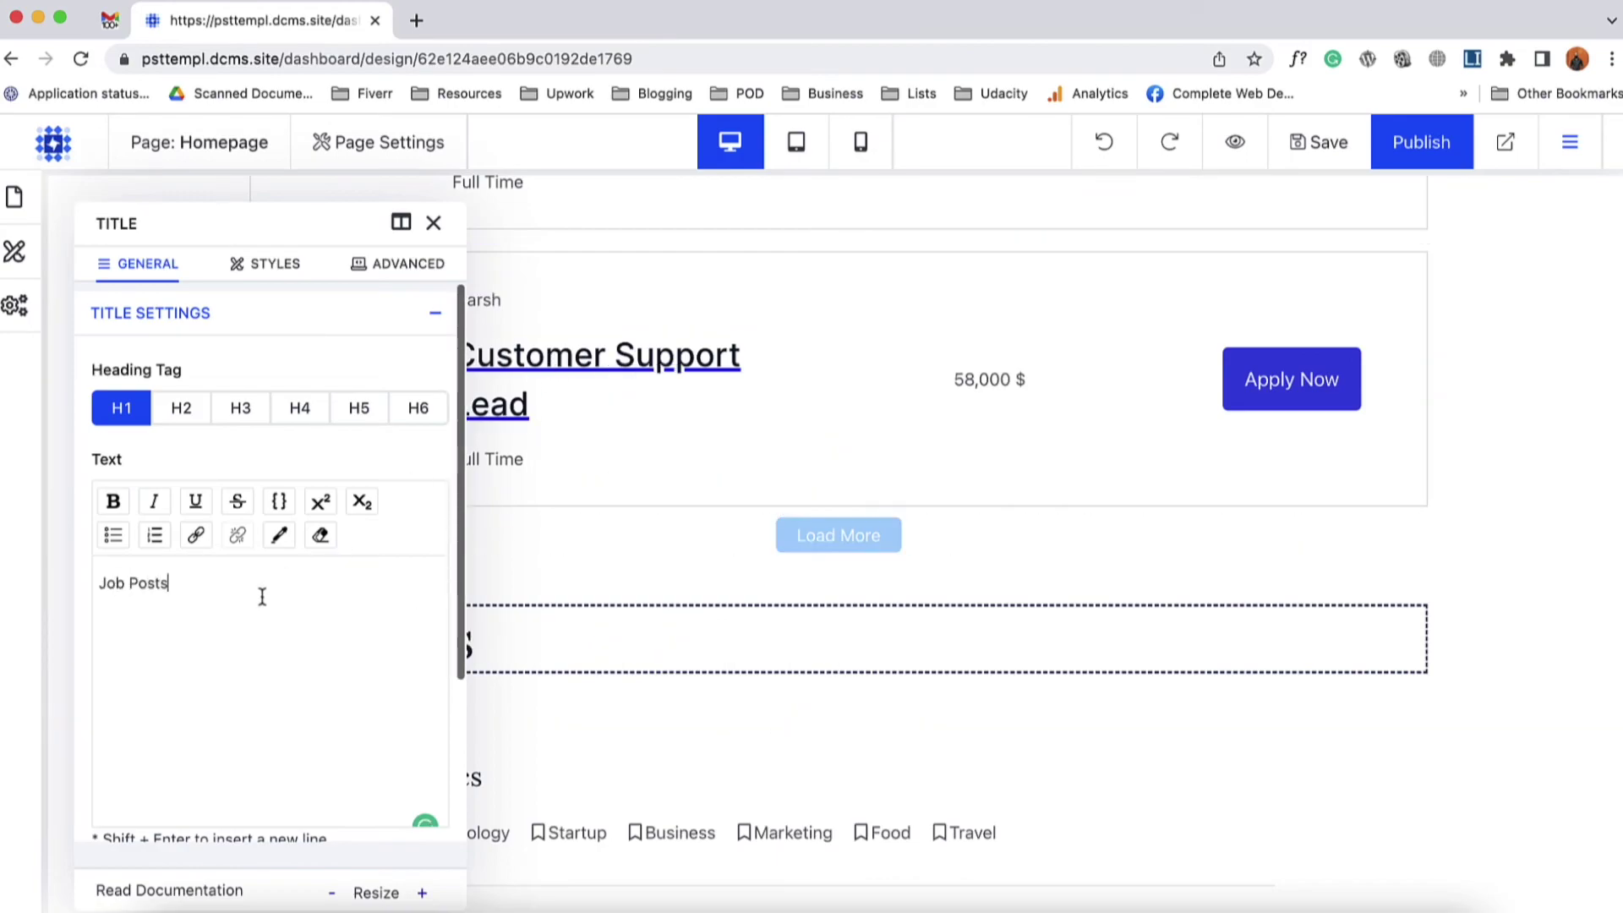
- Centre the Job Posts heading, move its row above the job cards, and publish
scroll(398, 502, down, 3)
click(235, 716)
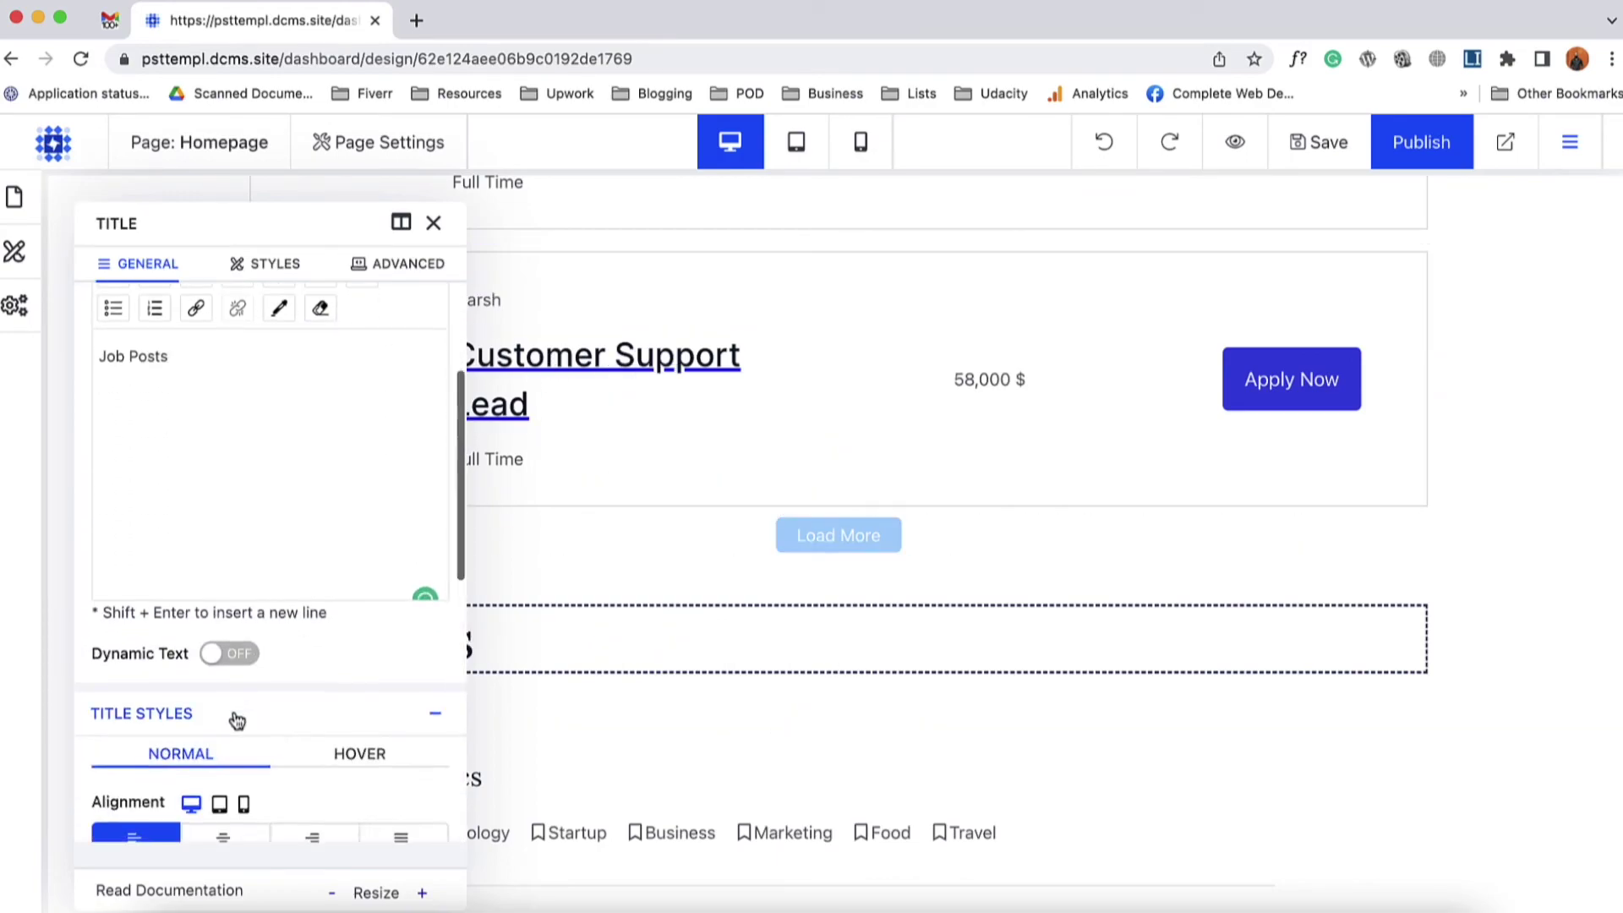
click(222, 432)
click(434, 224)
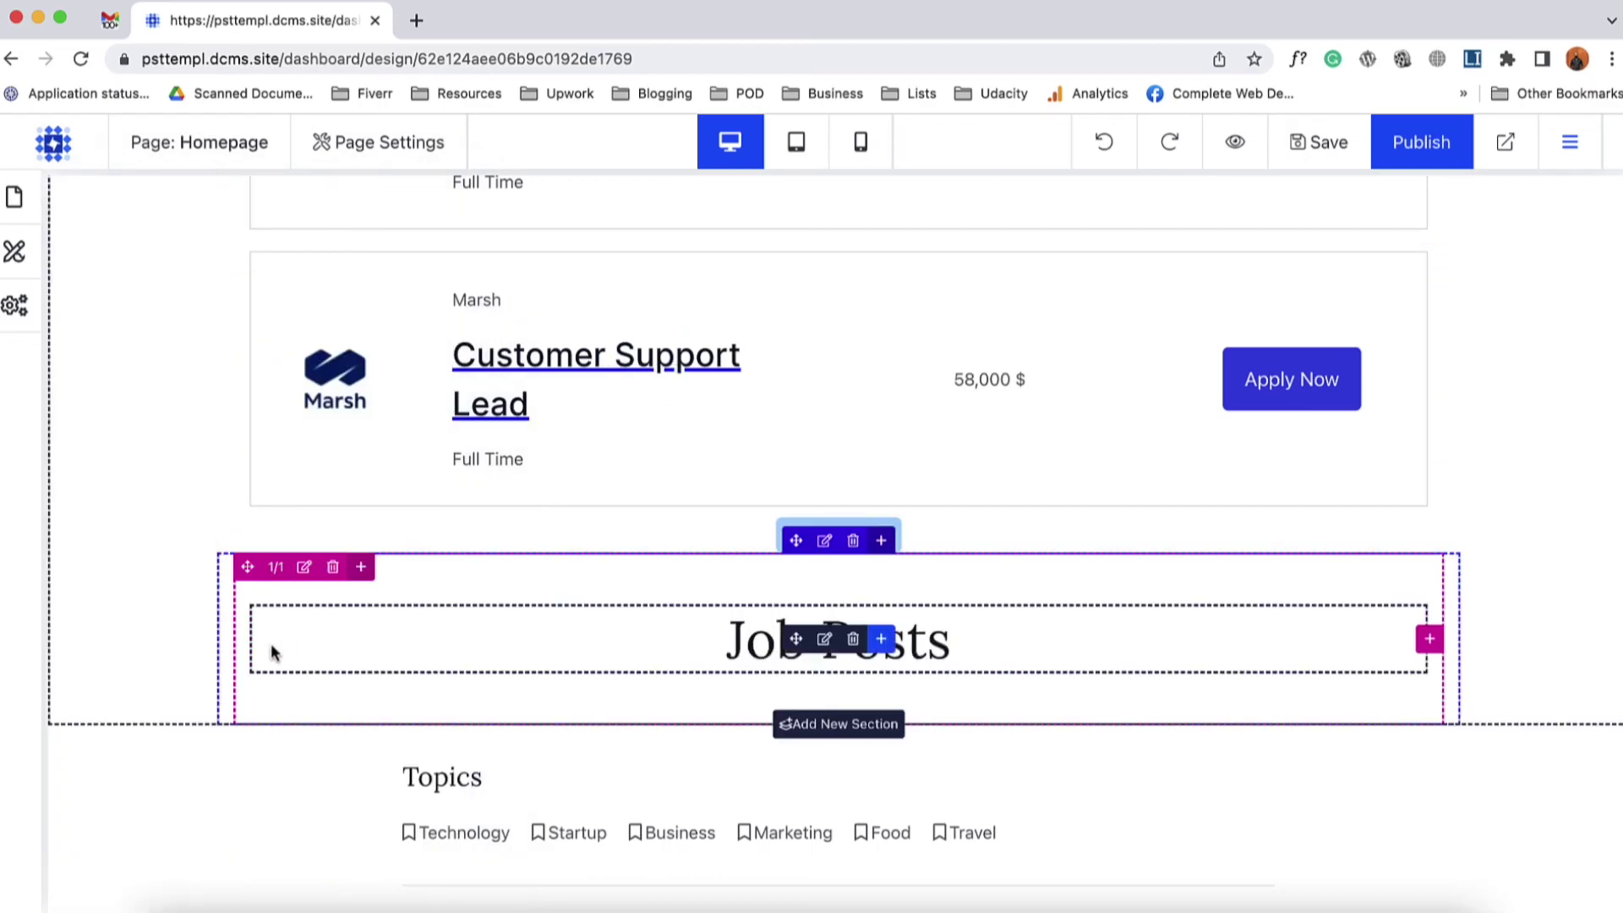
drag(798, 541, 689, 431)
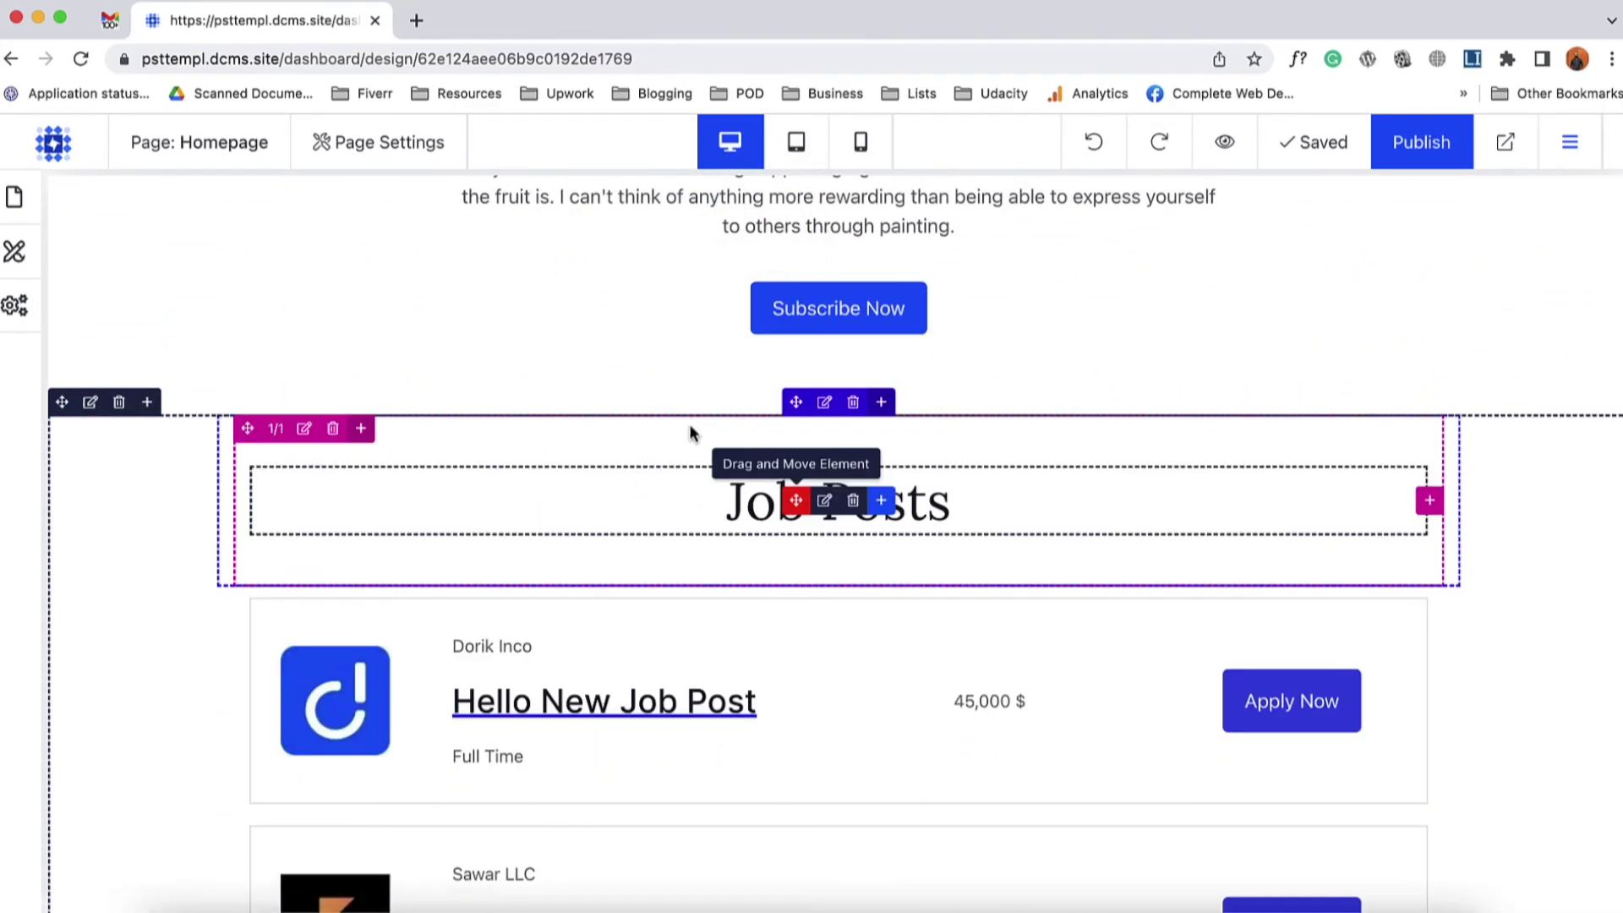
scroll(200, 677, down, 6)
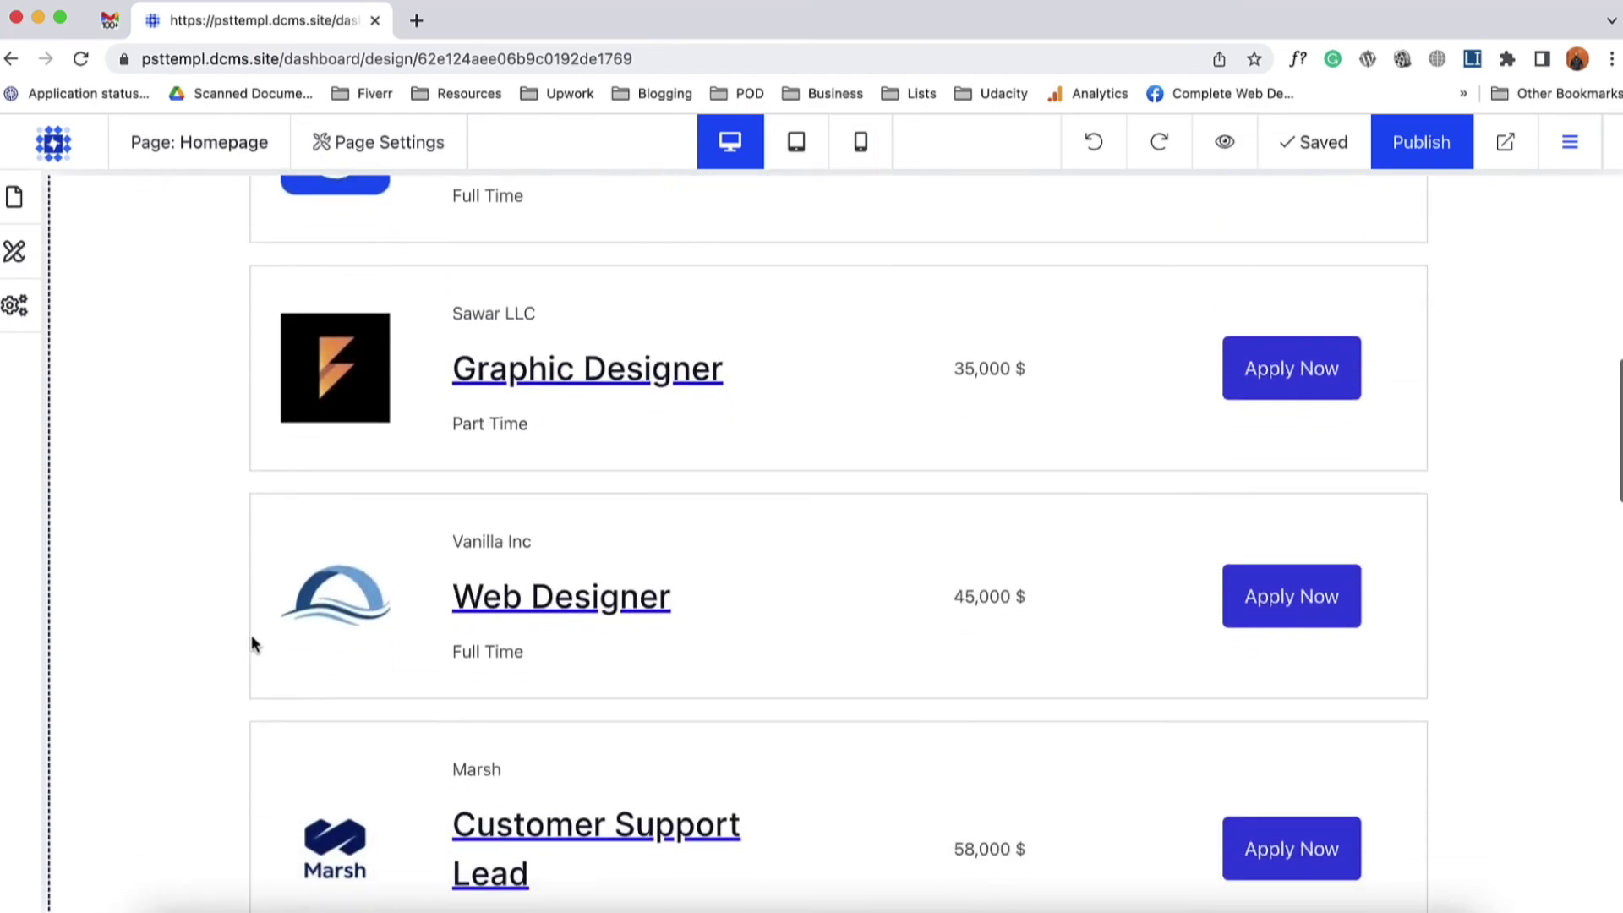
click(1469, 153)
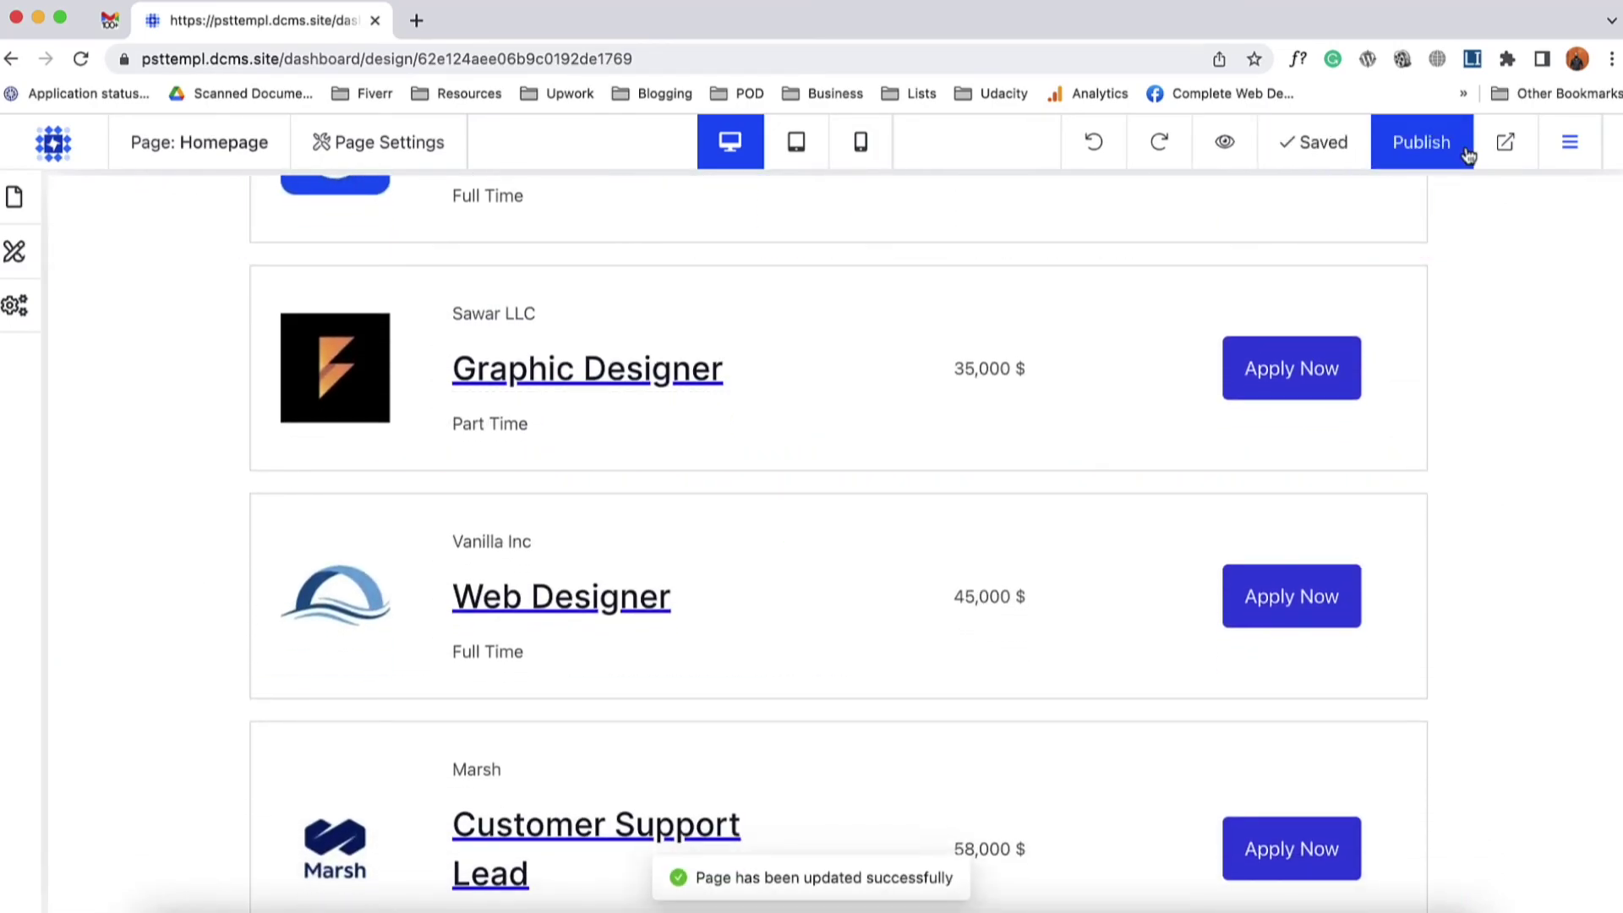
- On the live site, open the Hello New Job Post detail page, then return to the homepage
click(1494, 149)
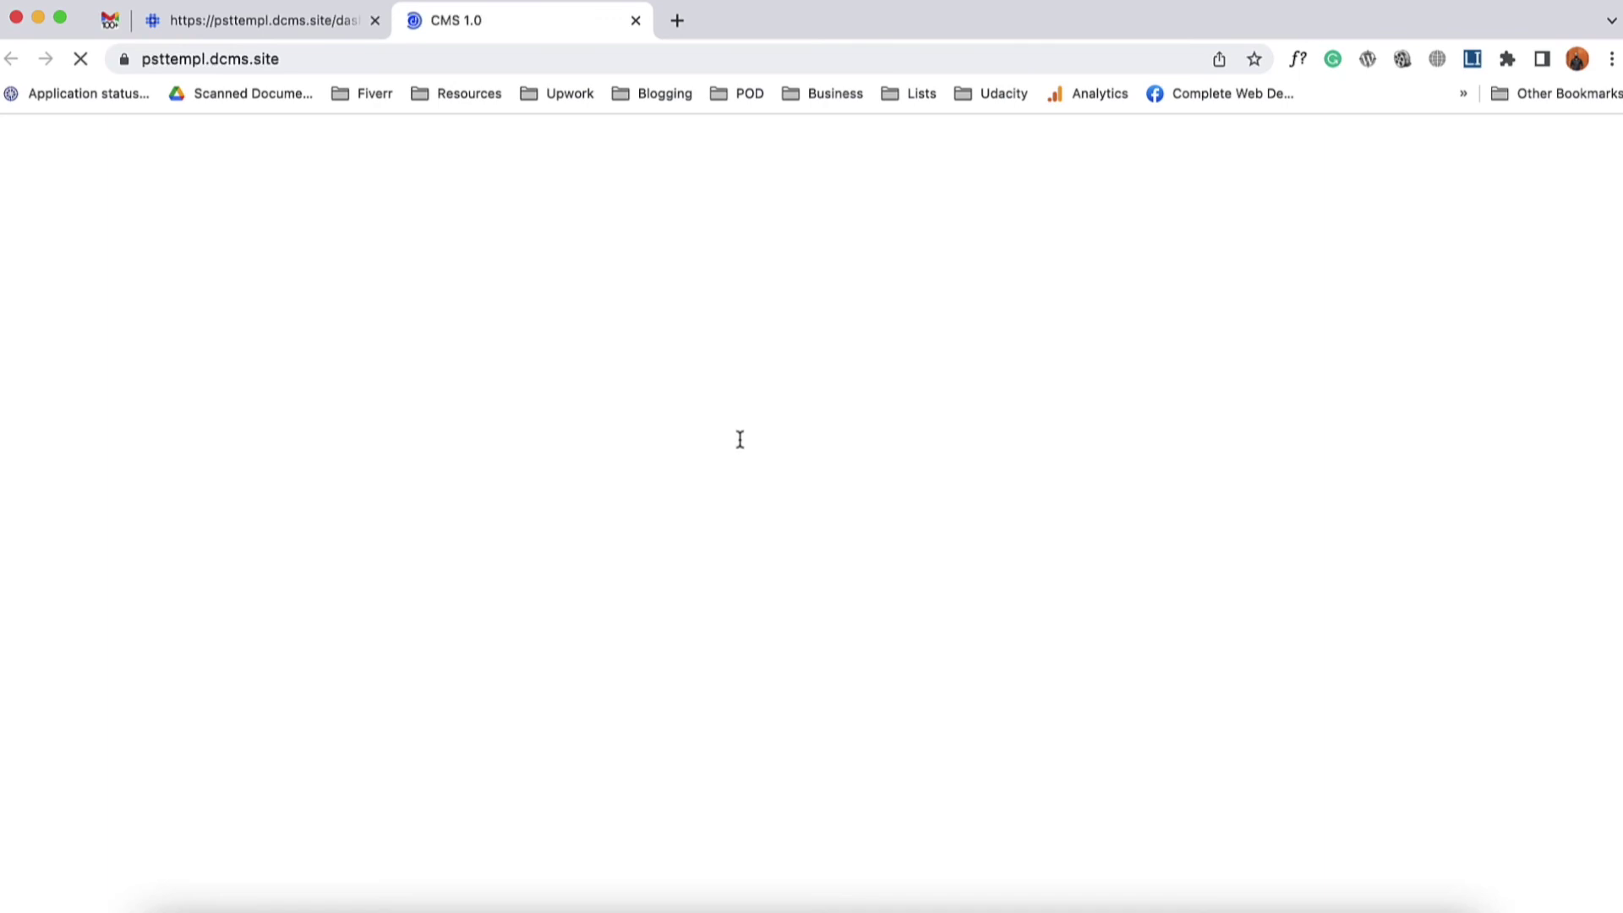
scroll(253, 659, down, 7)
scroll(273, 686, down, 1)
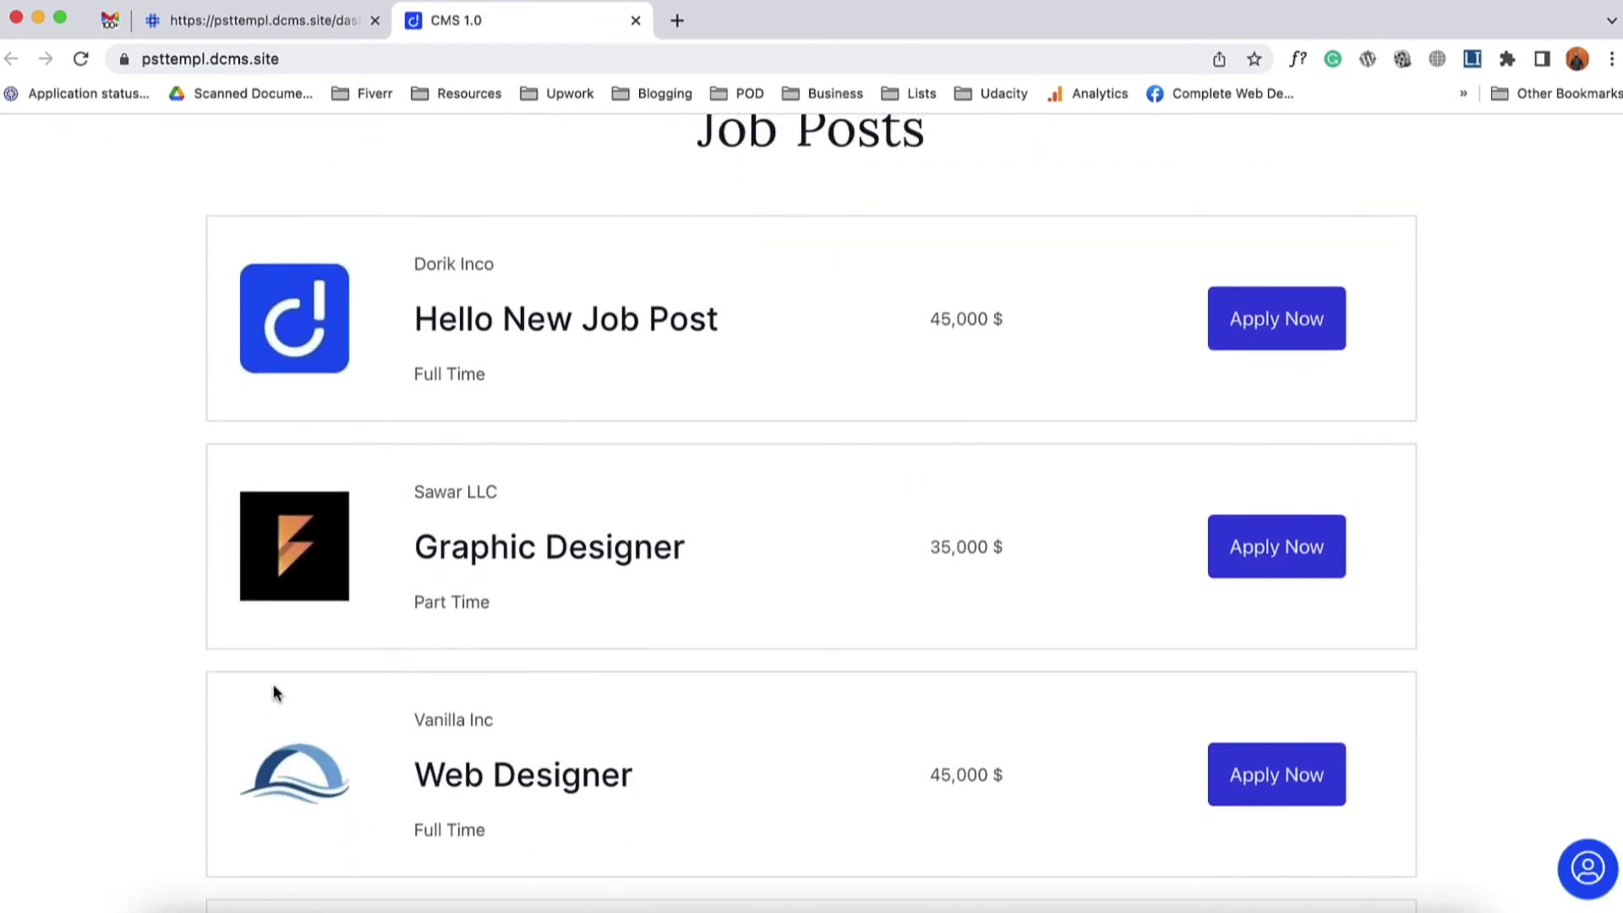
click(520, 330)
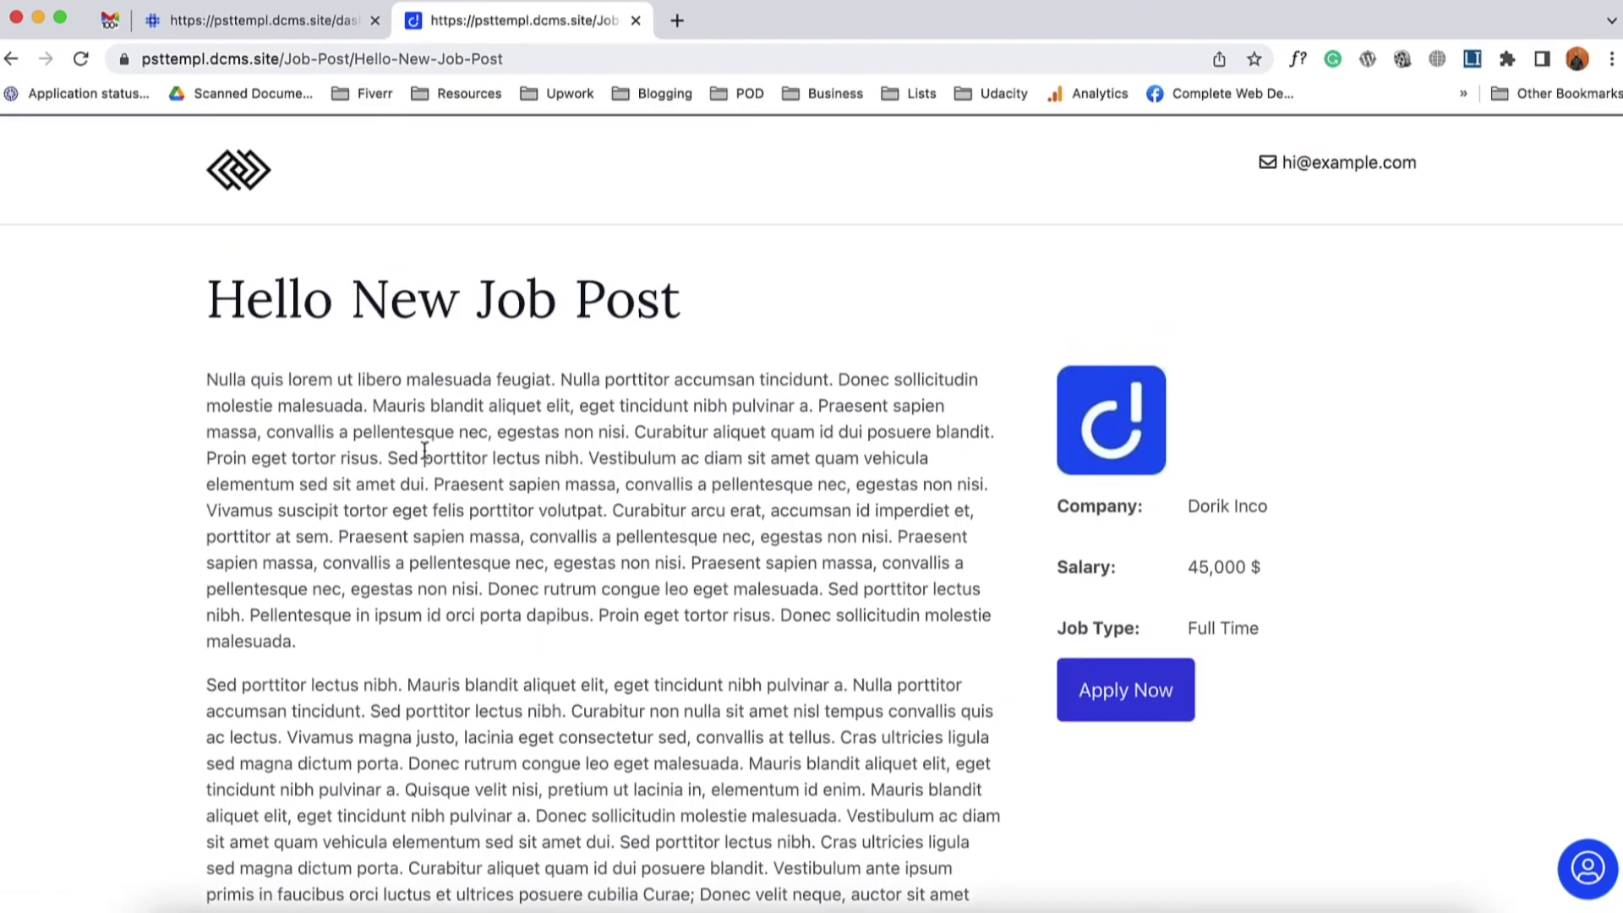
scroll(456, 555, down, 10)
scroll(460, 562, up, 10)
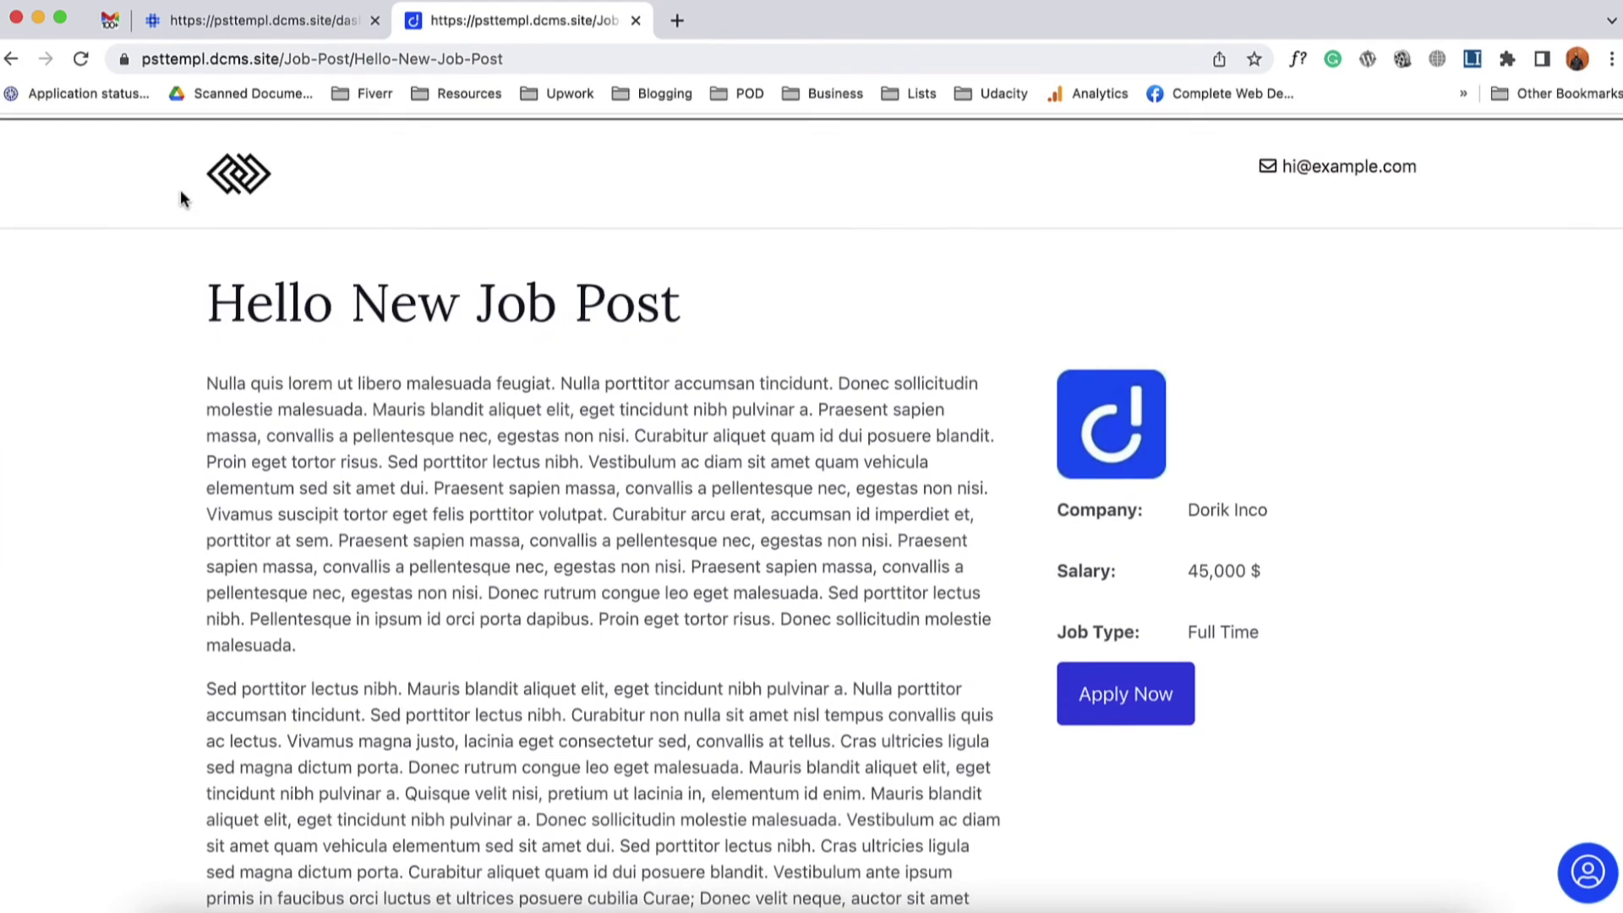
click(11, 59)
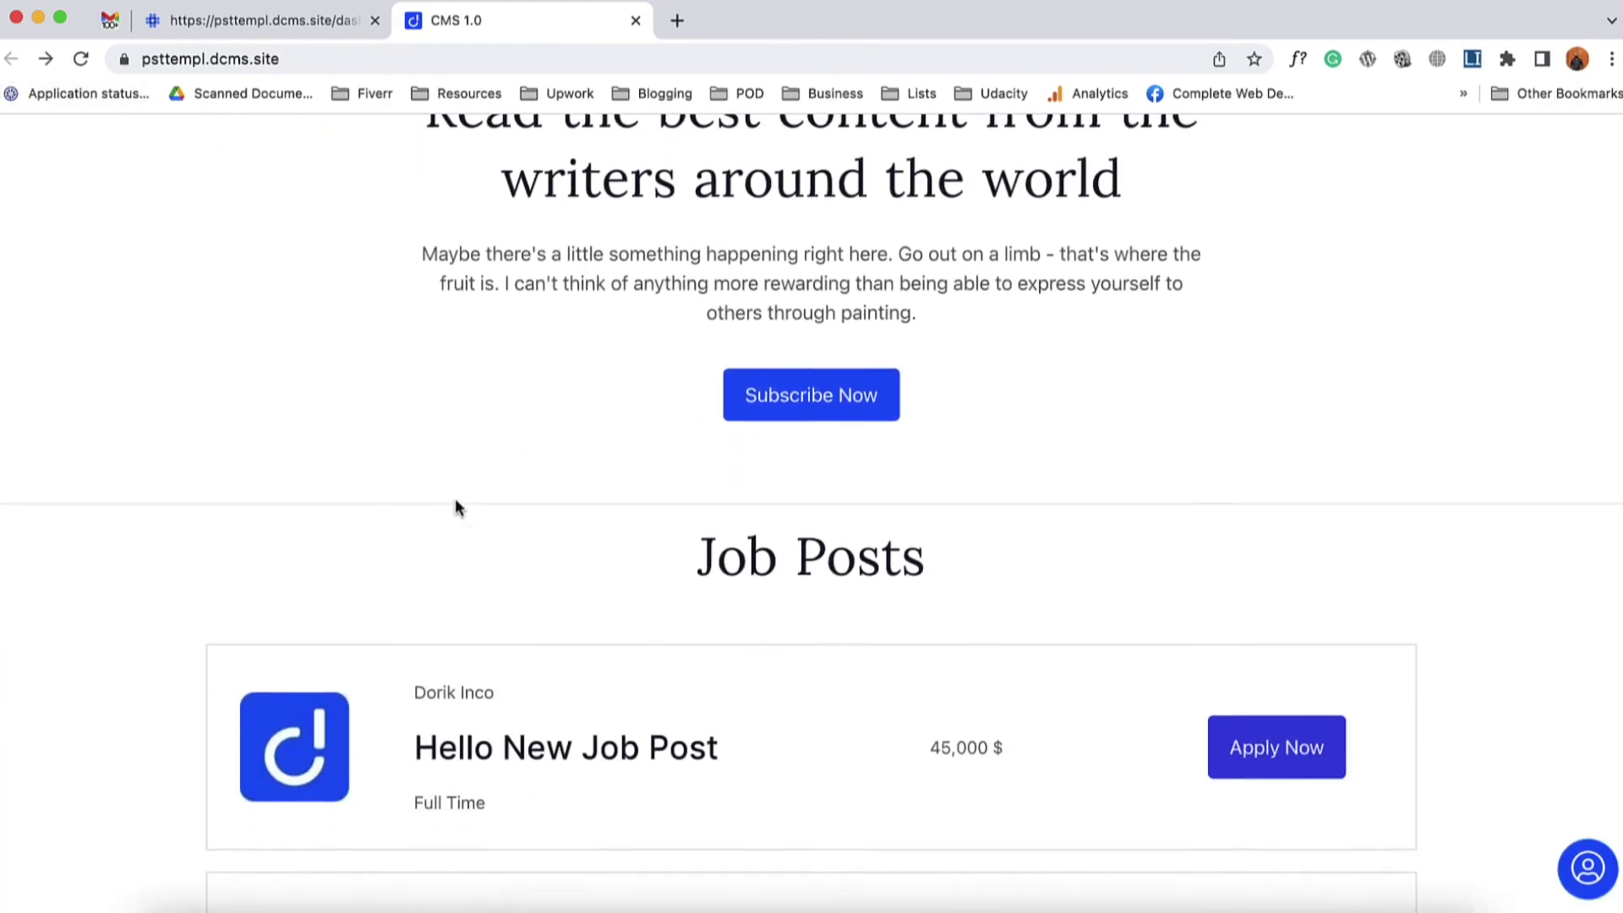
- Test the first job's Apply Now link, then return to the homepage editor
click(1239, 720)
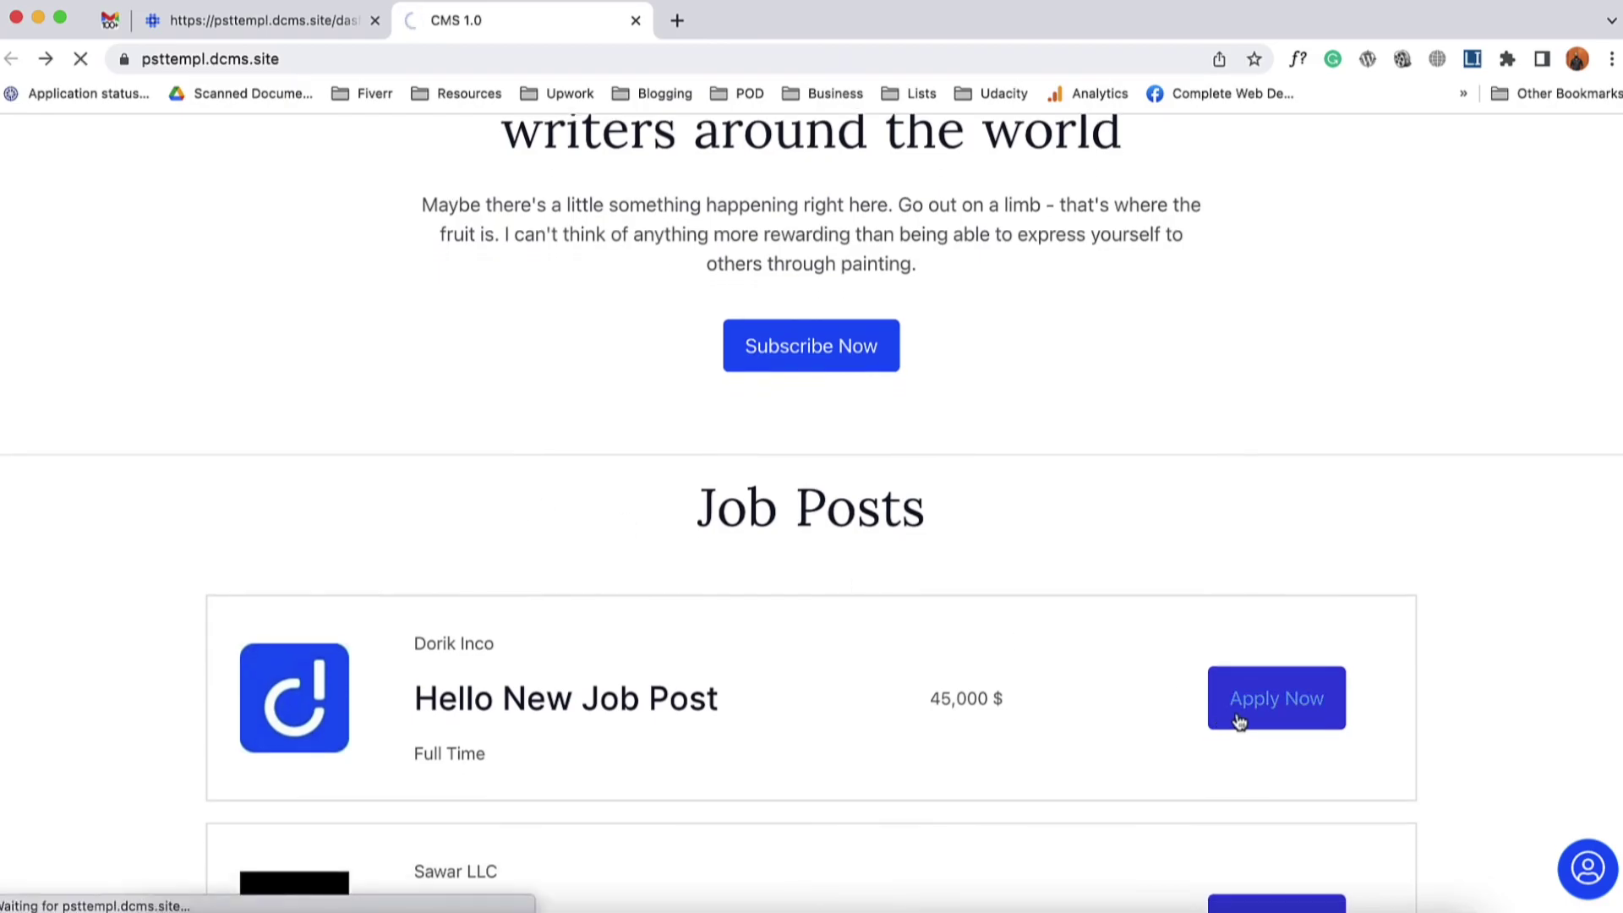
scroll(493, 551, down, 2)
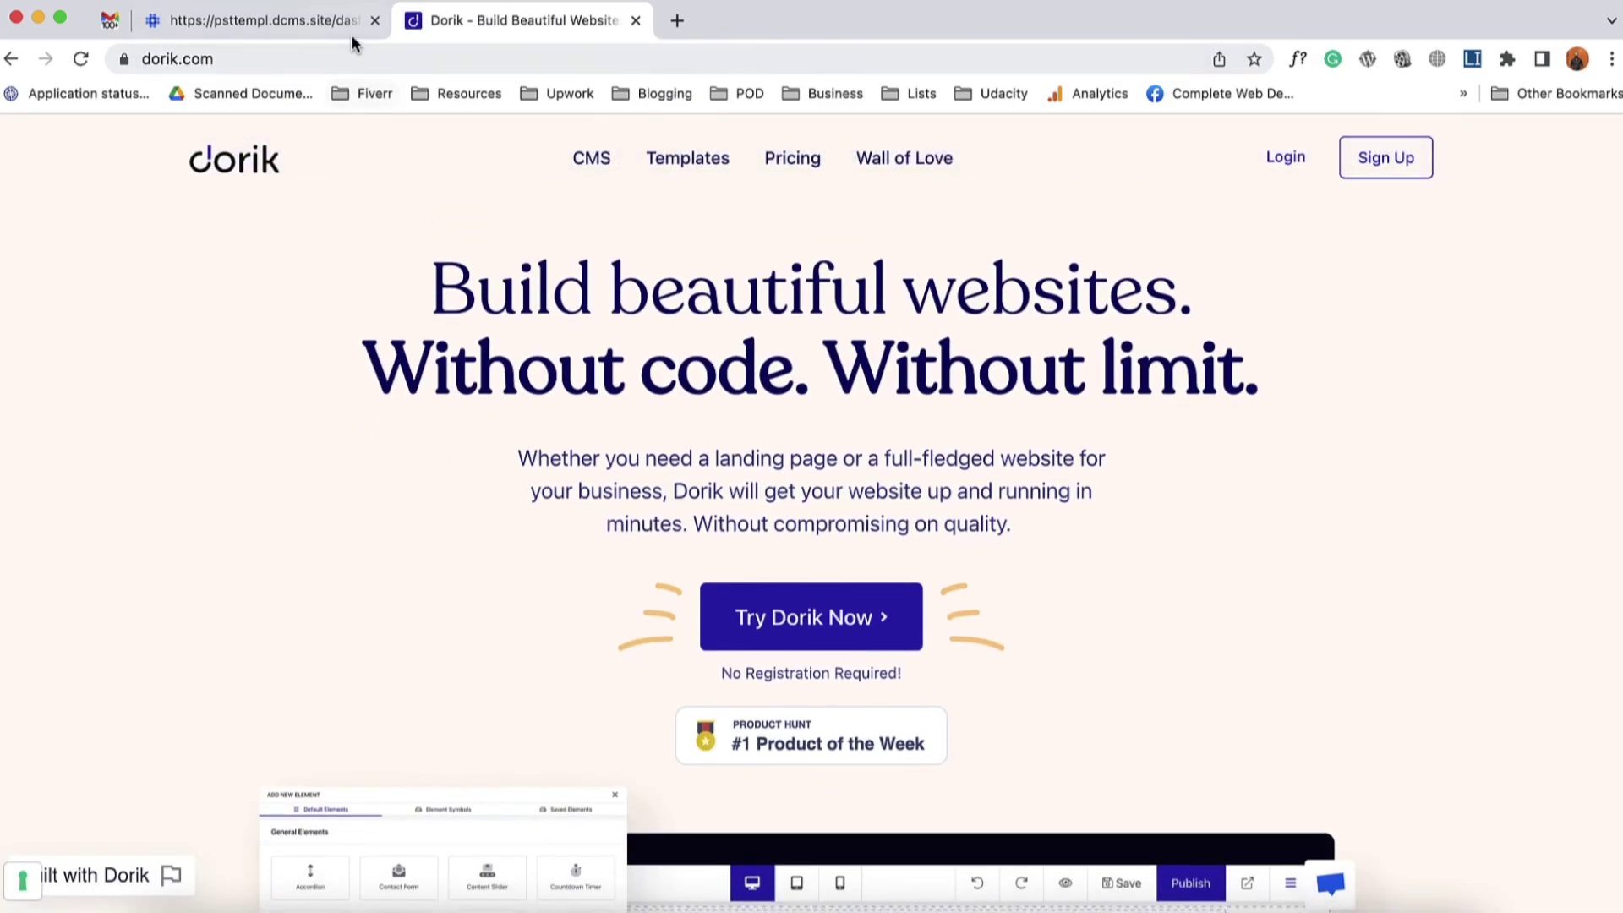
click(351, 34)
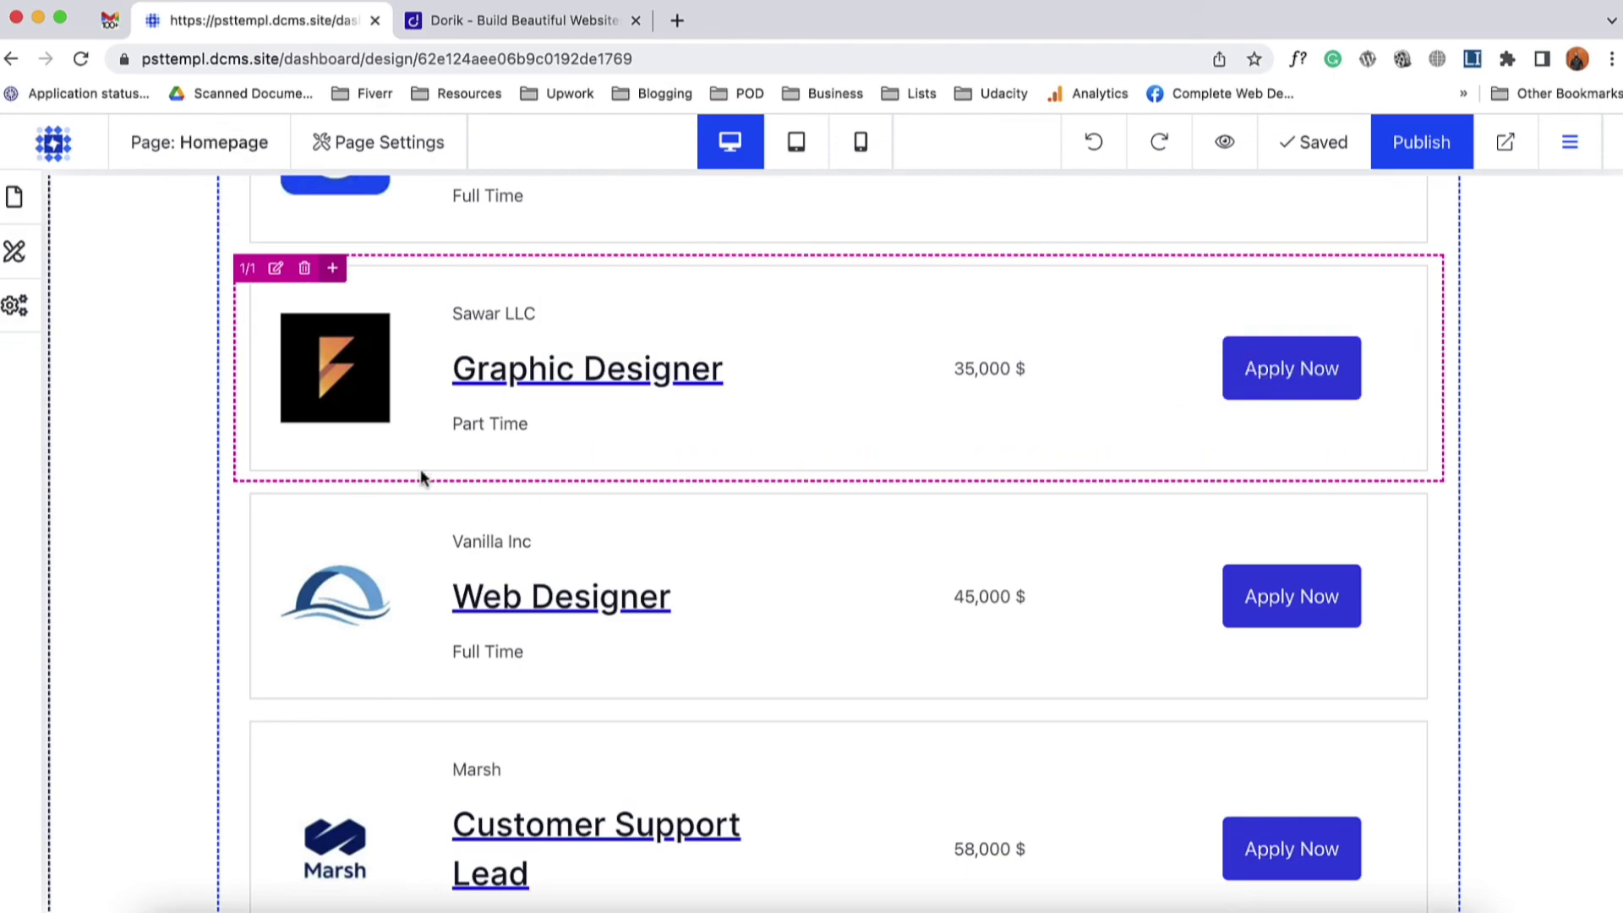
scroll(172, 516, up, 5)
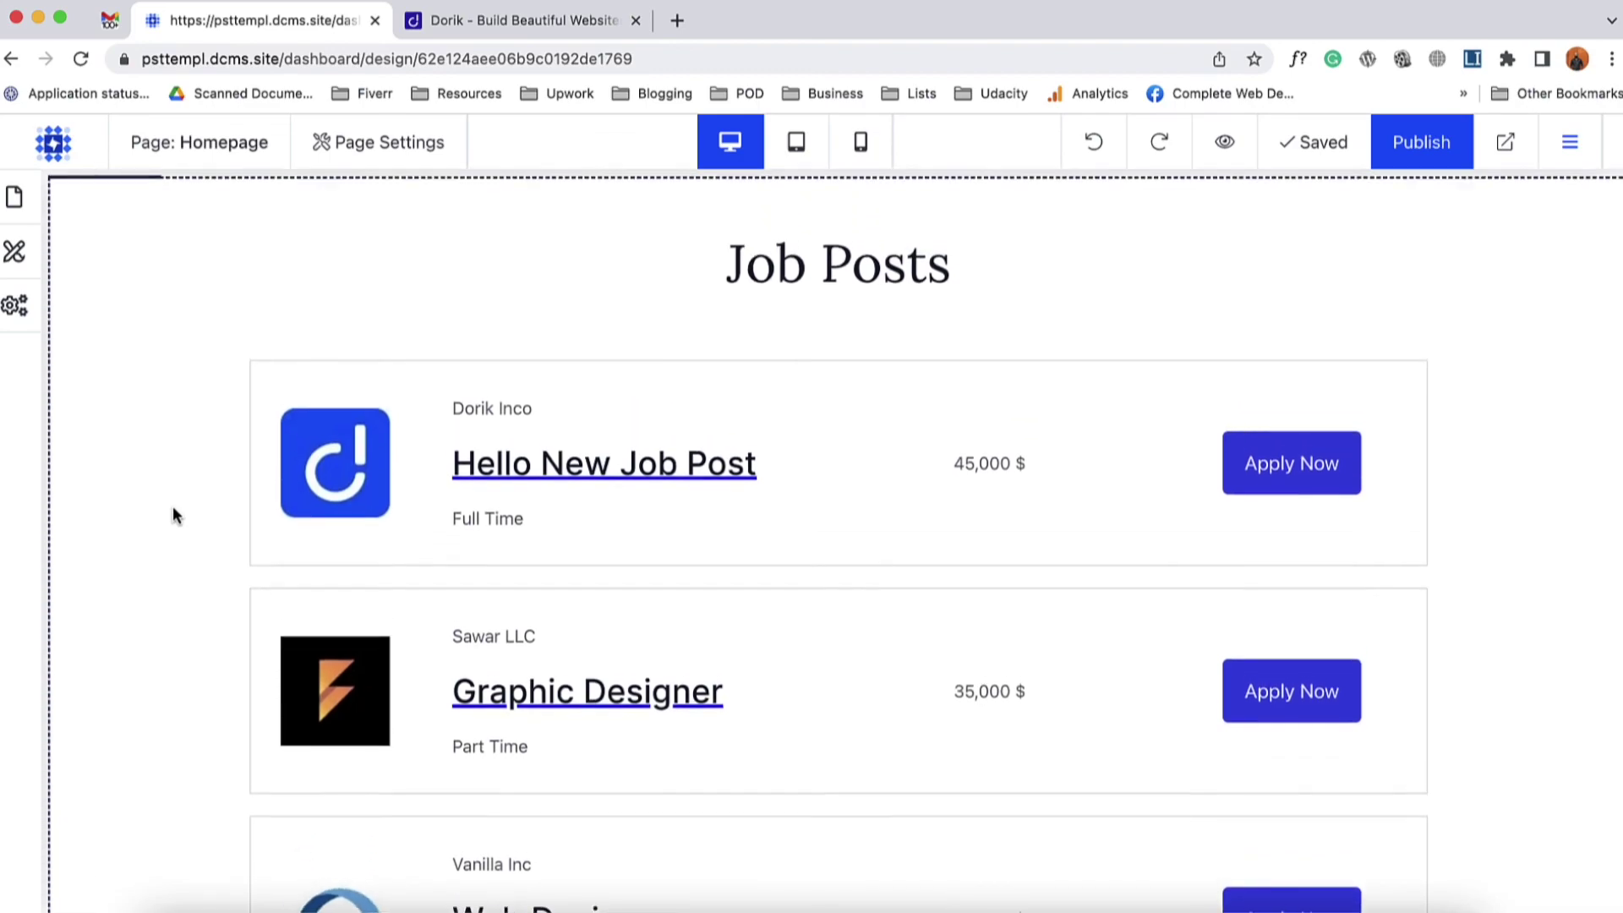
scroll(172, 516, down, 3)
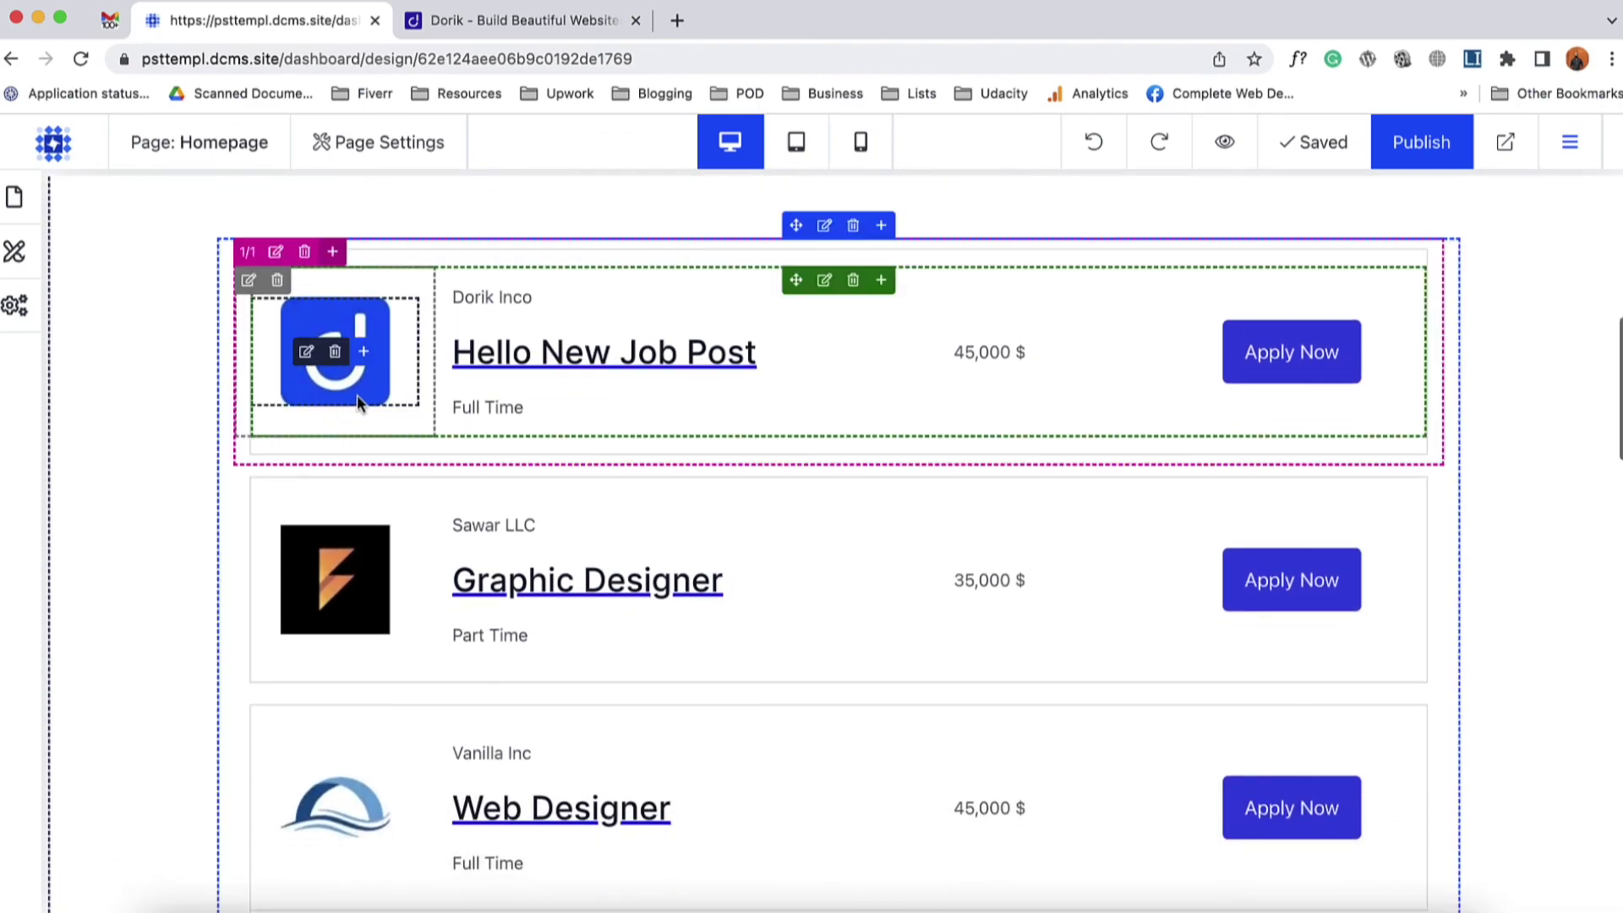
scroll(176, 449, down, 1)
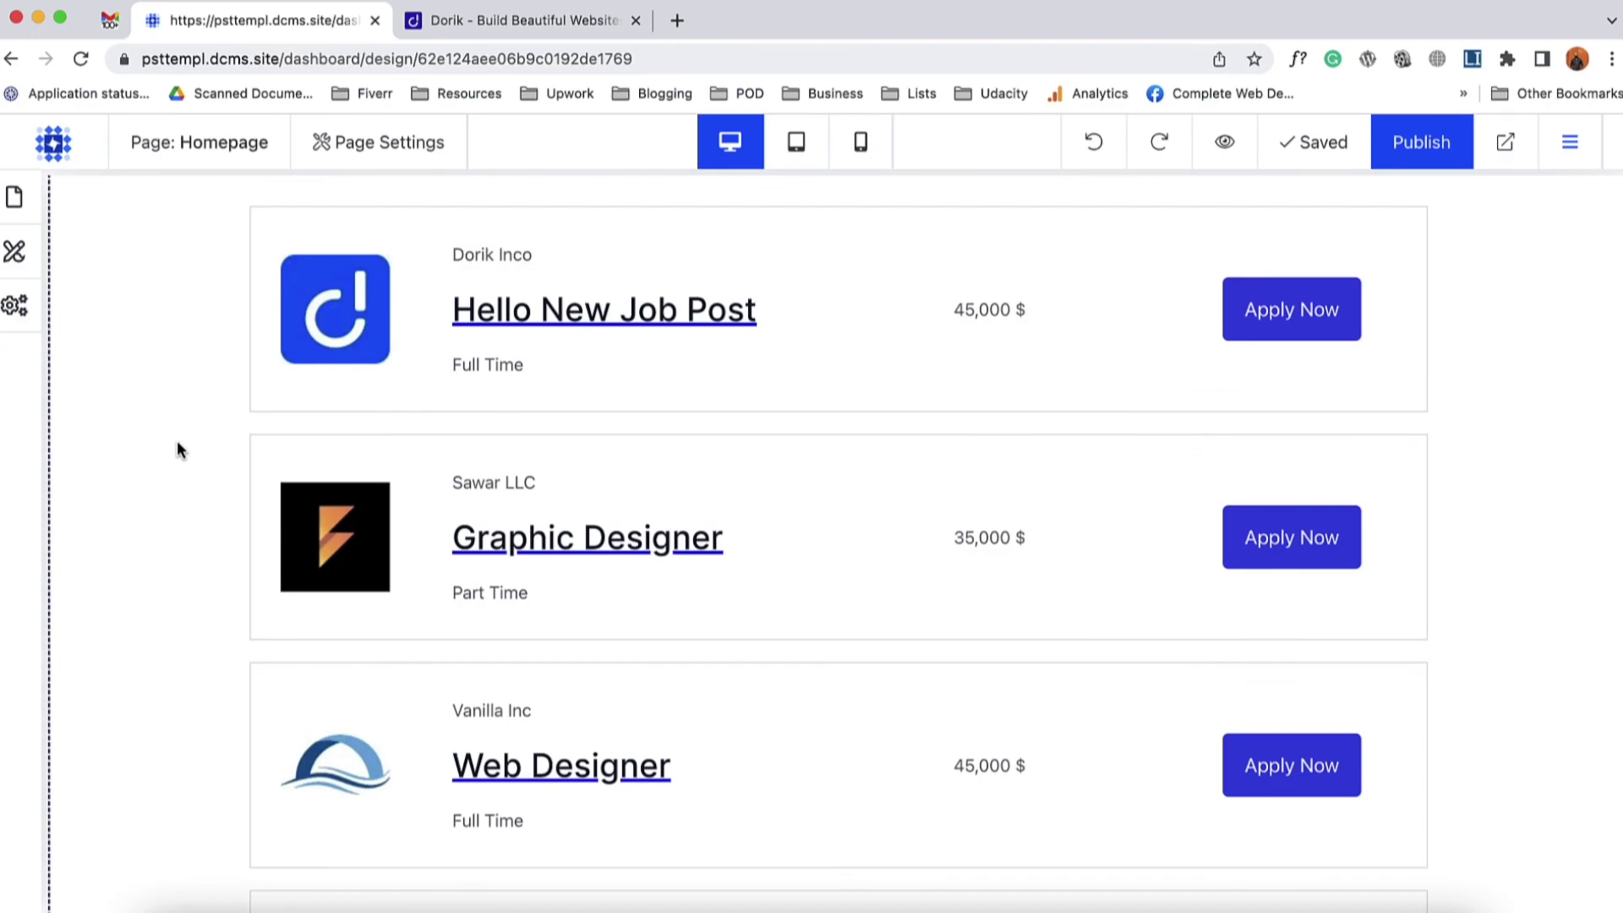